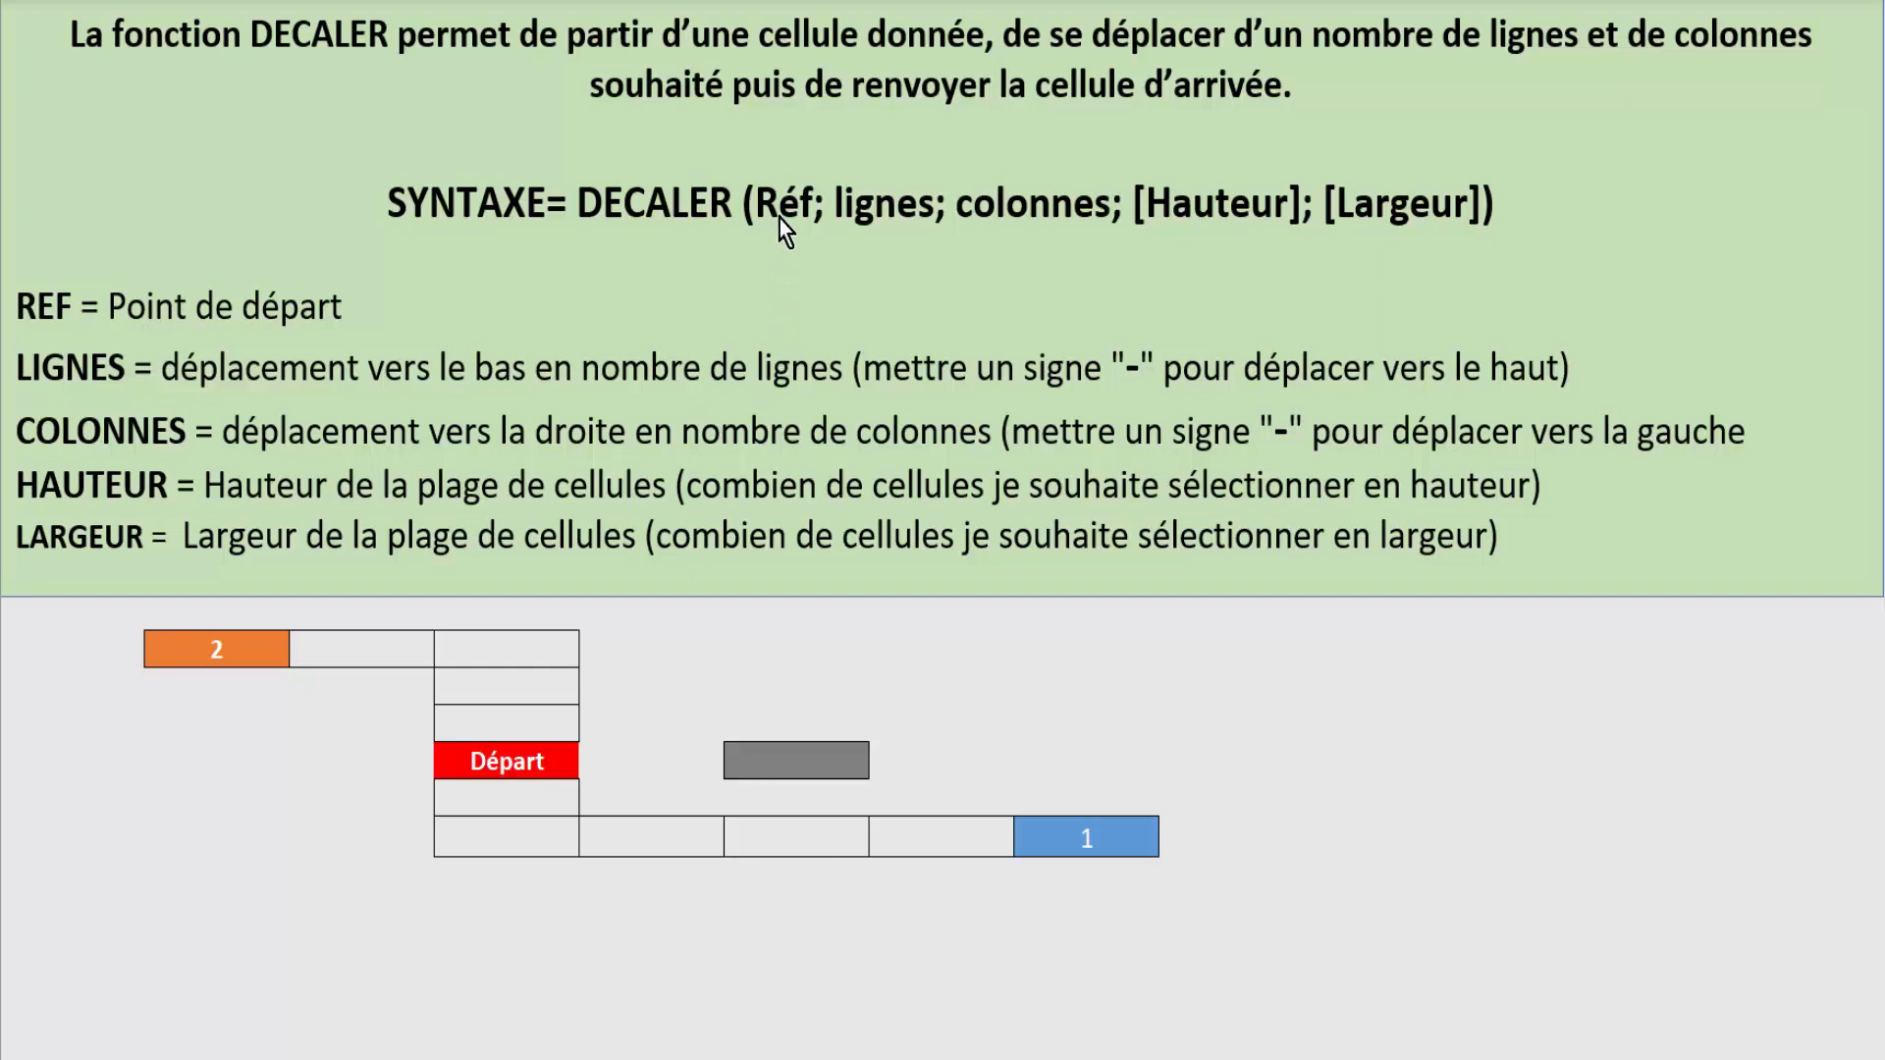
Step: Examine the Réf argument's starting-point definition and the grey and blue cells of the example grid
drag(756, 206, 811, 208)
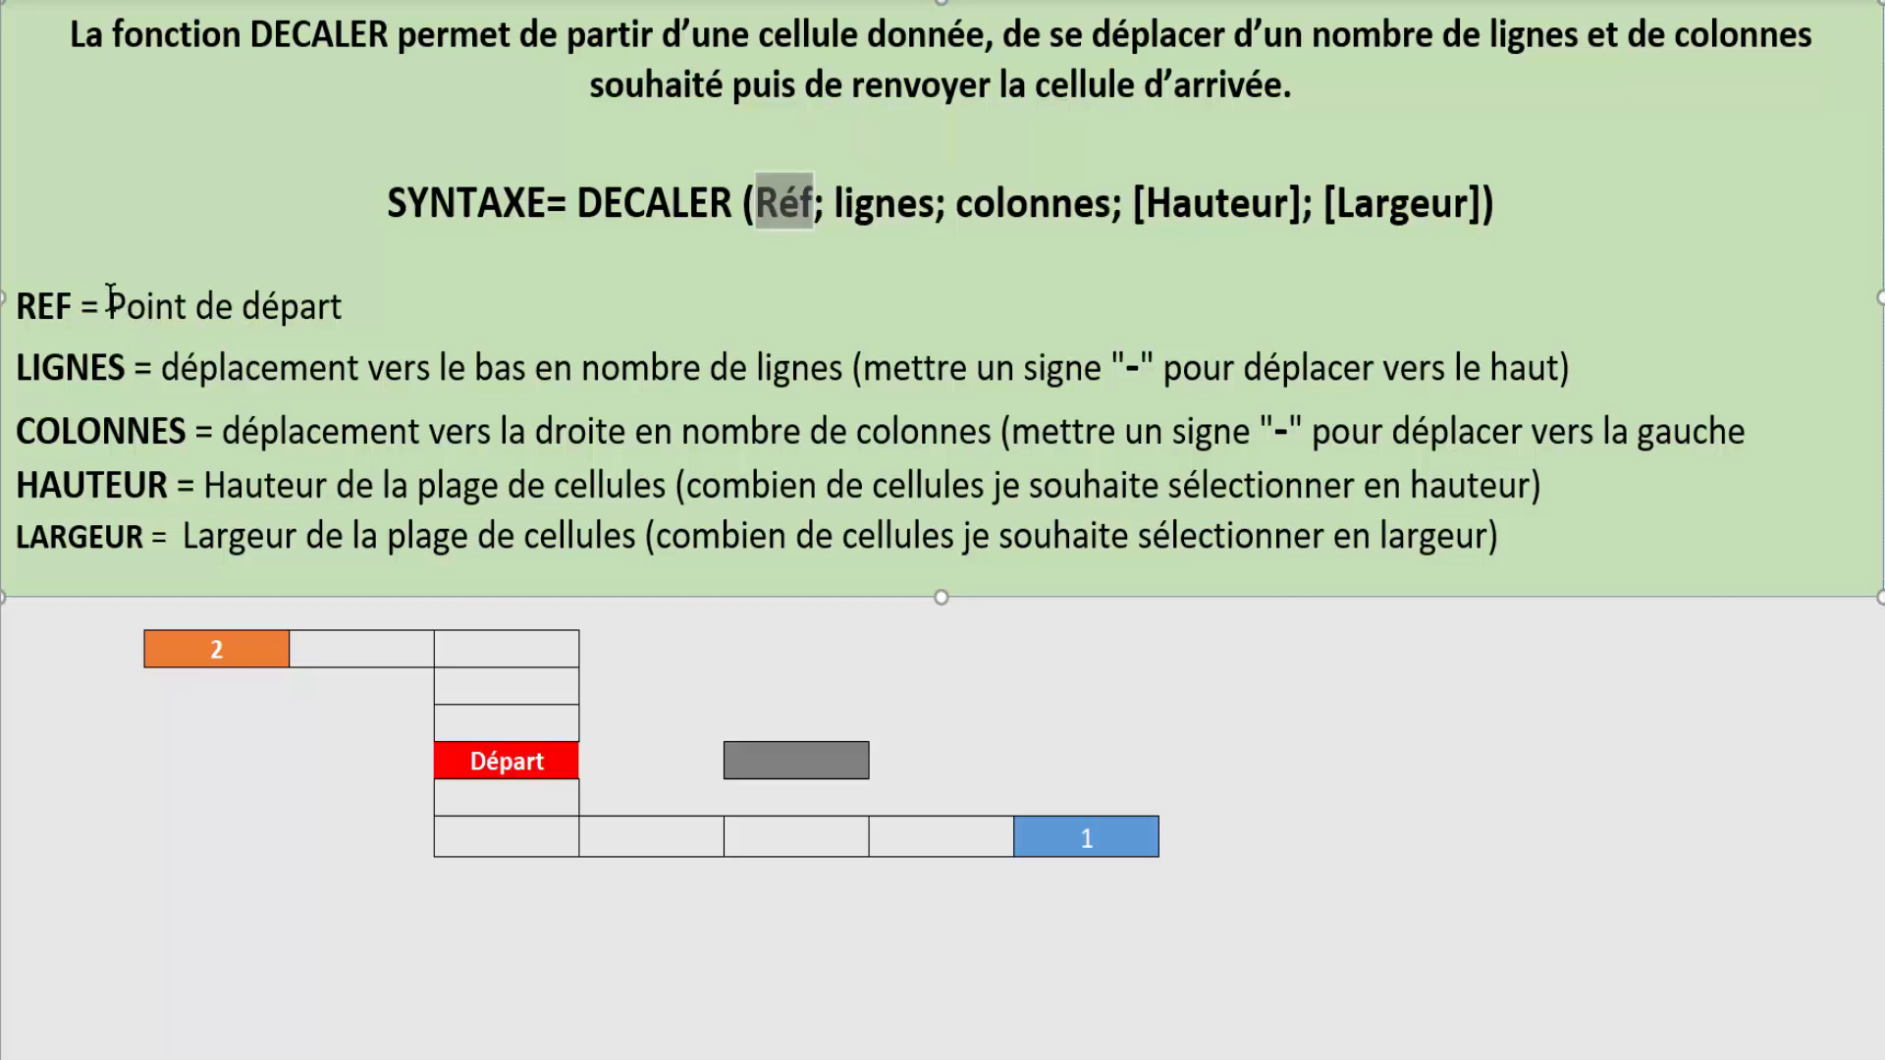
drag(106, 305, 312, 295)
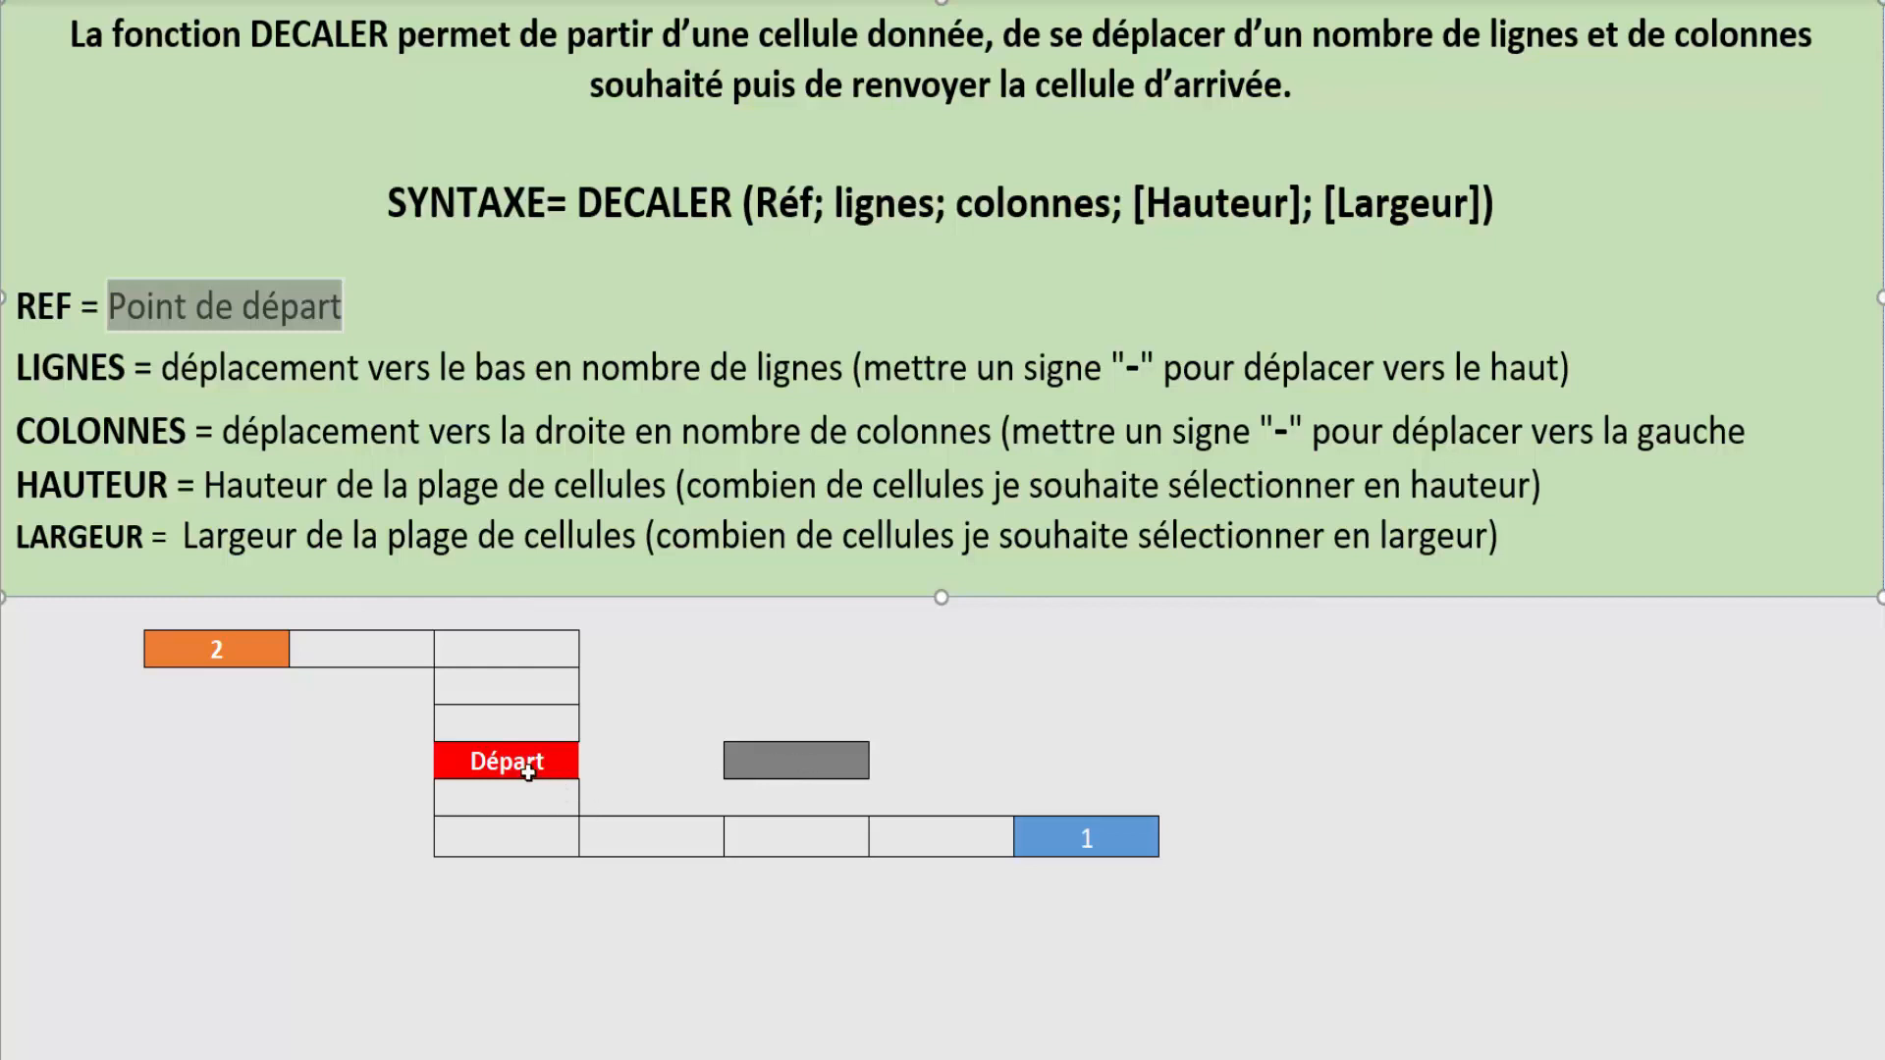
click(844, 740)
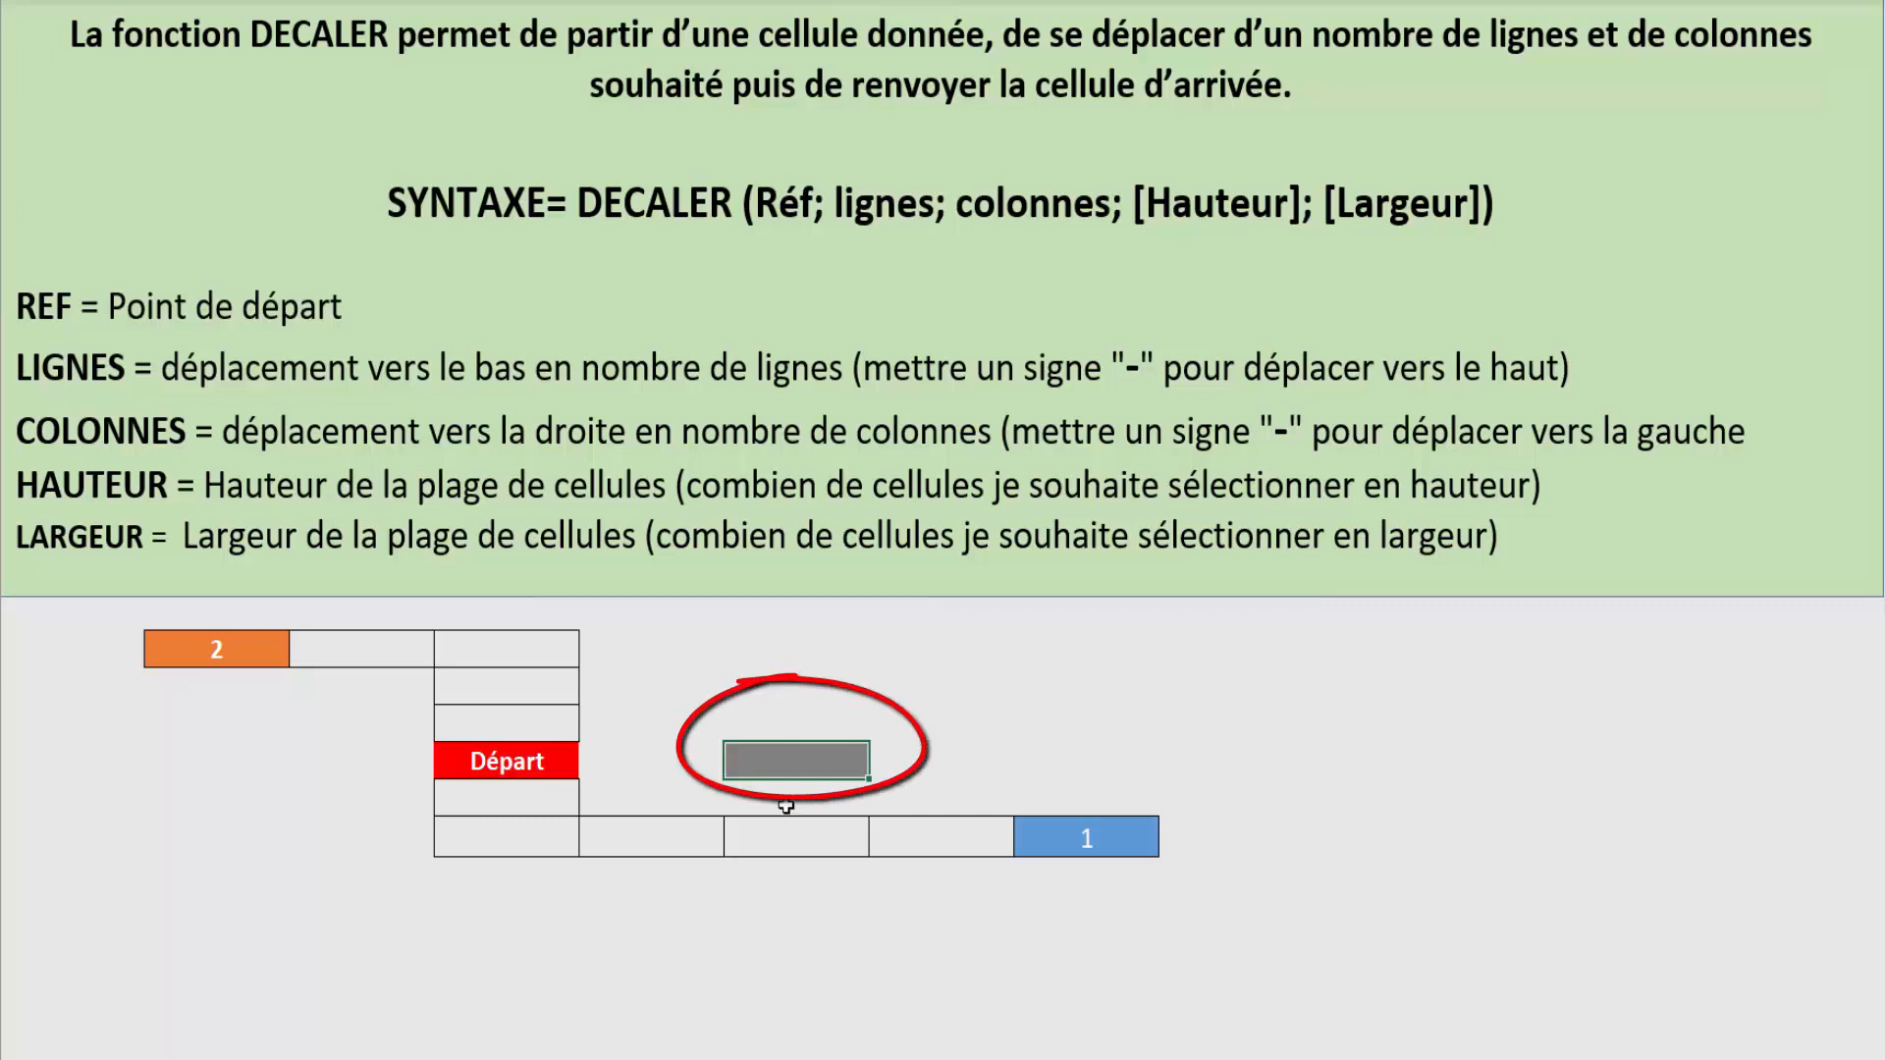
click(1100, 830)
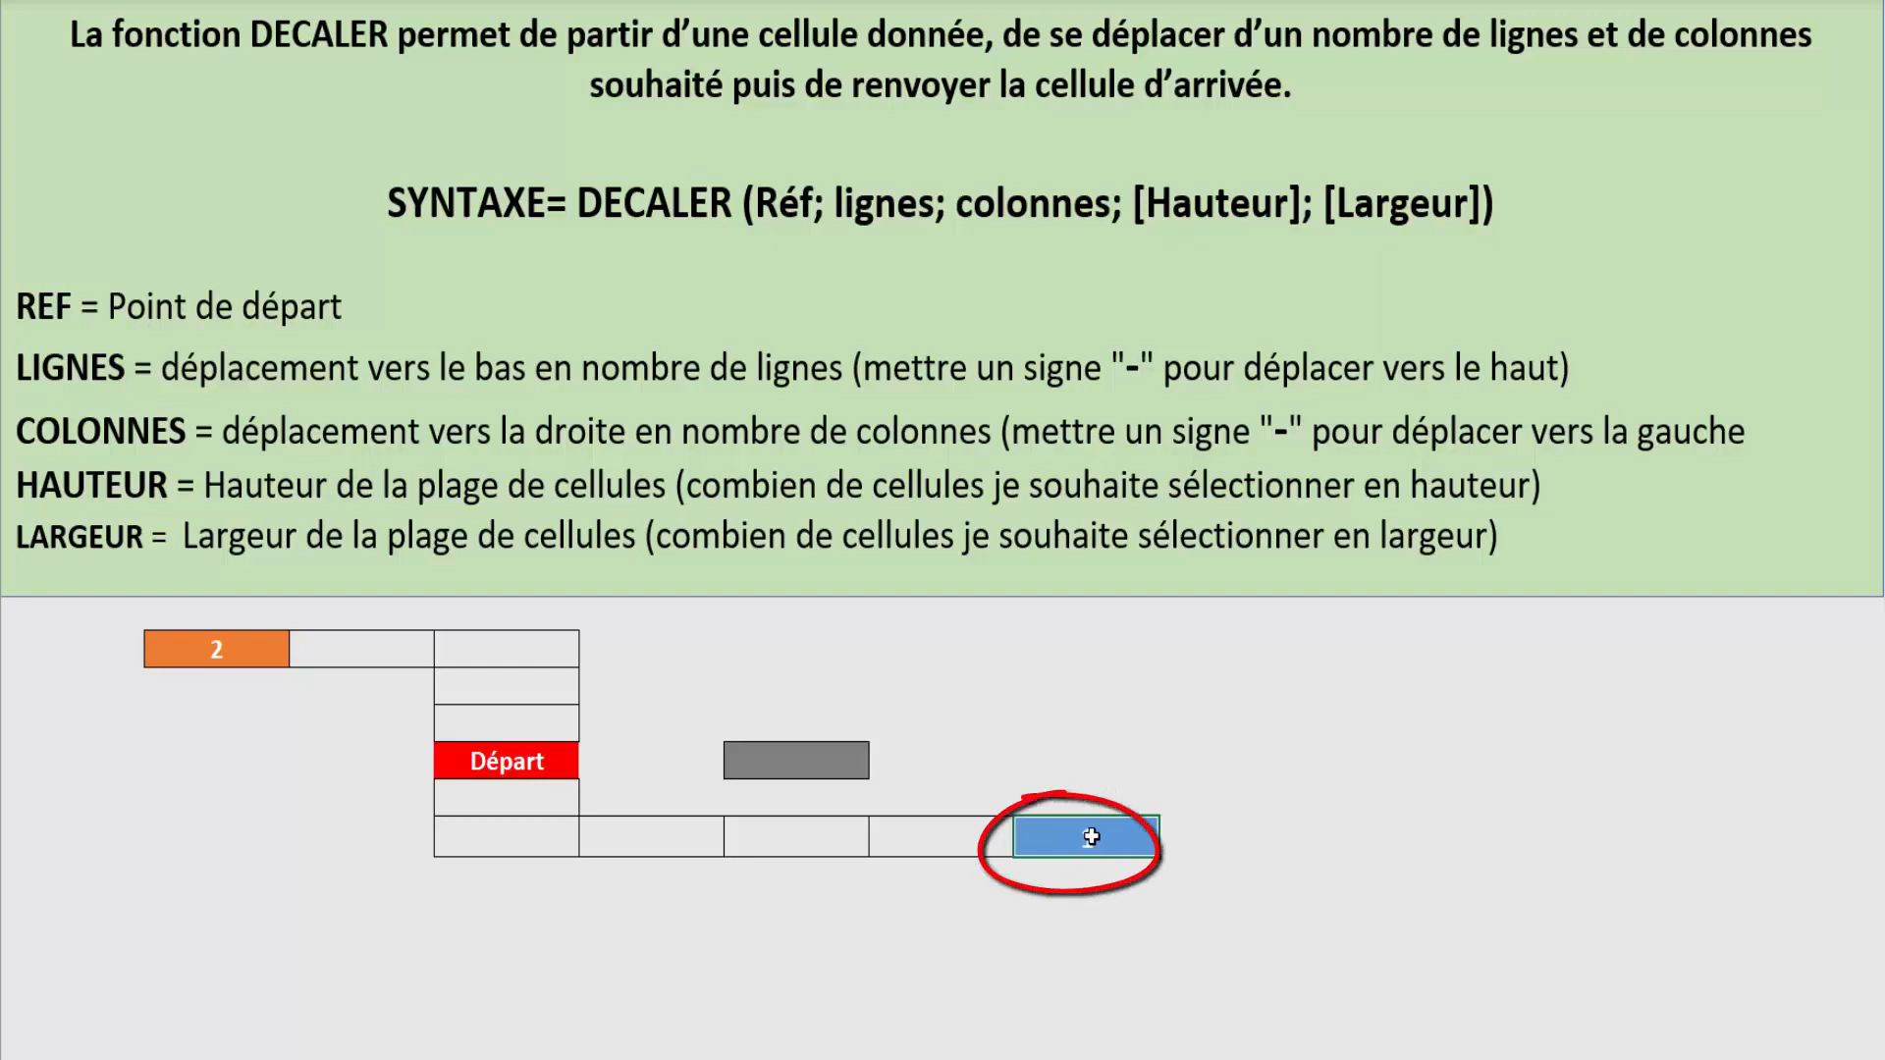
click(815, 765)
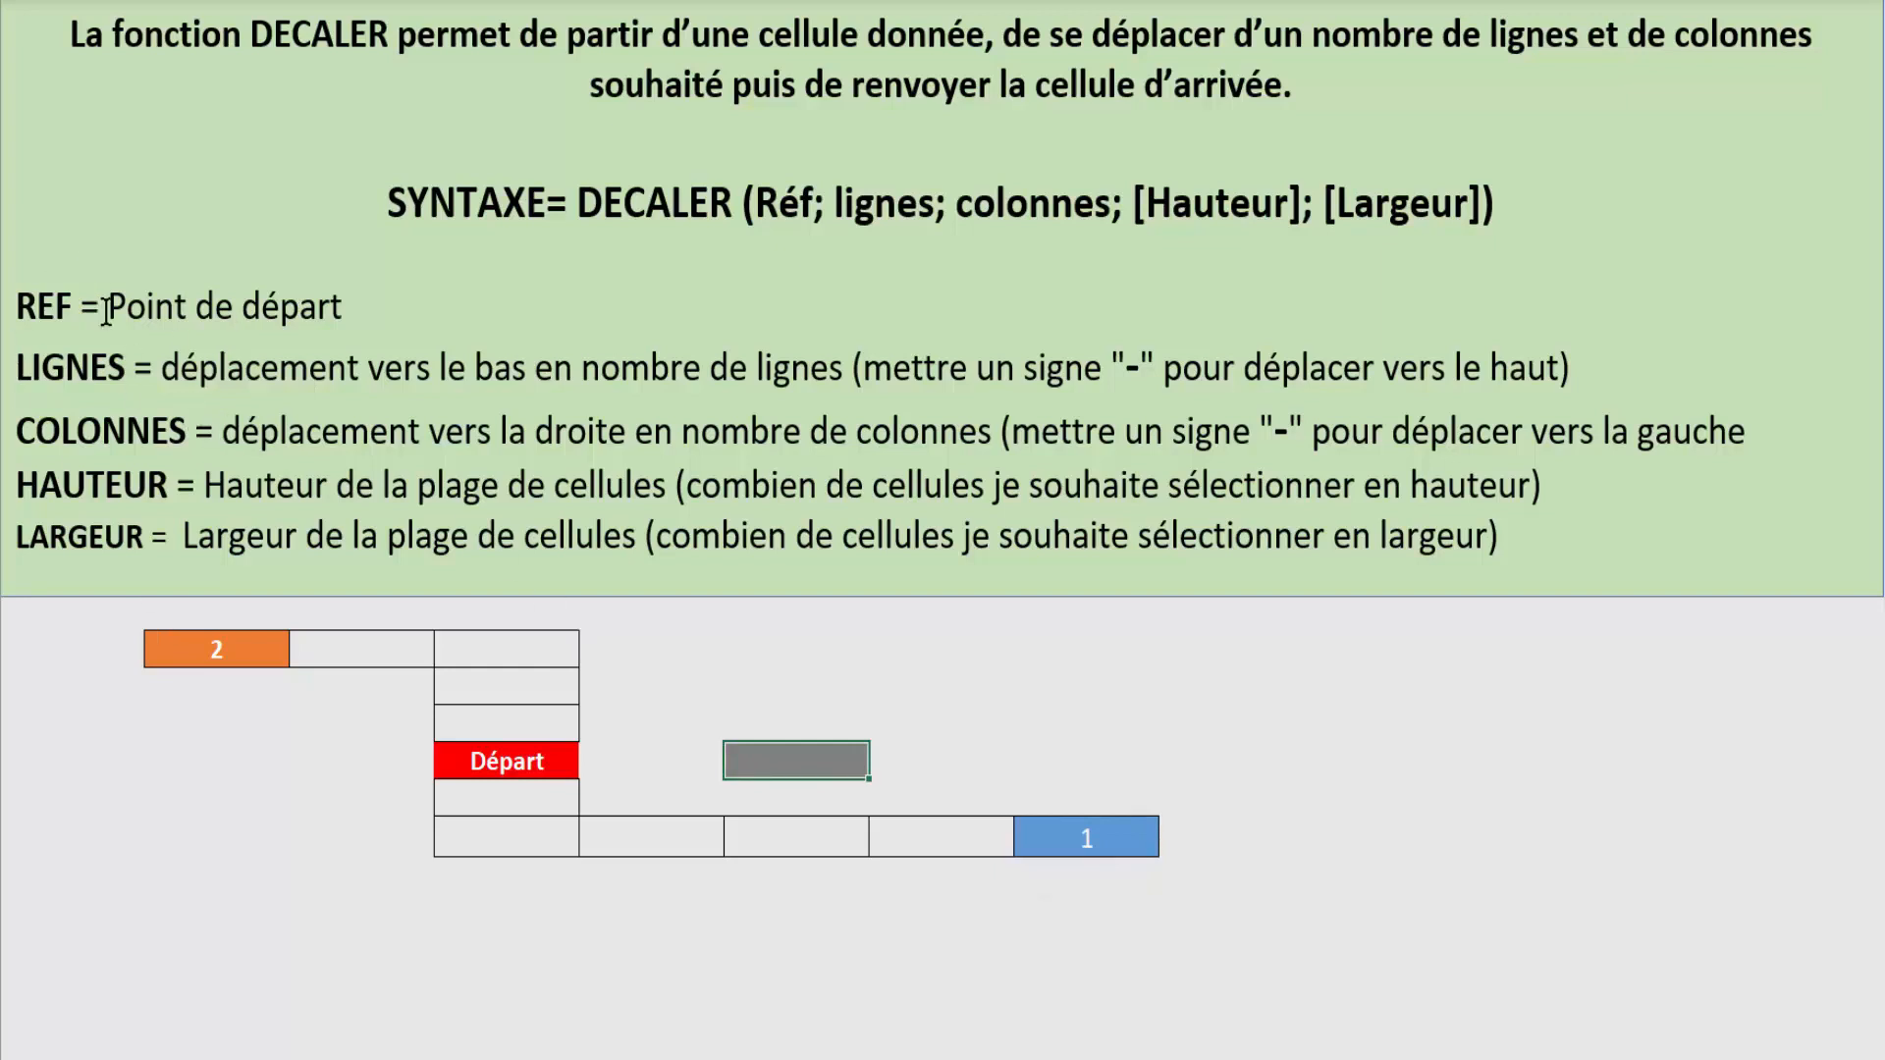
drag(108, 307, 342, 308)
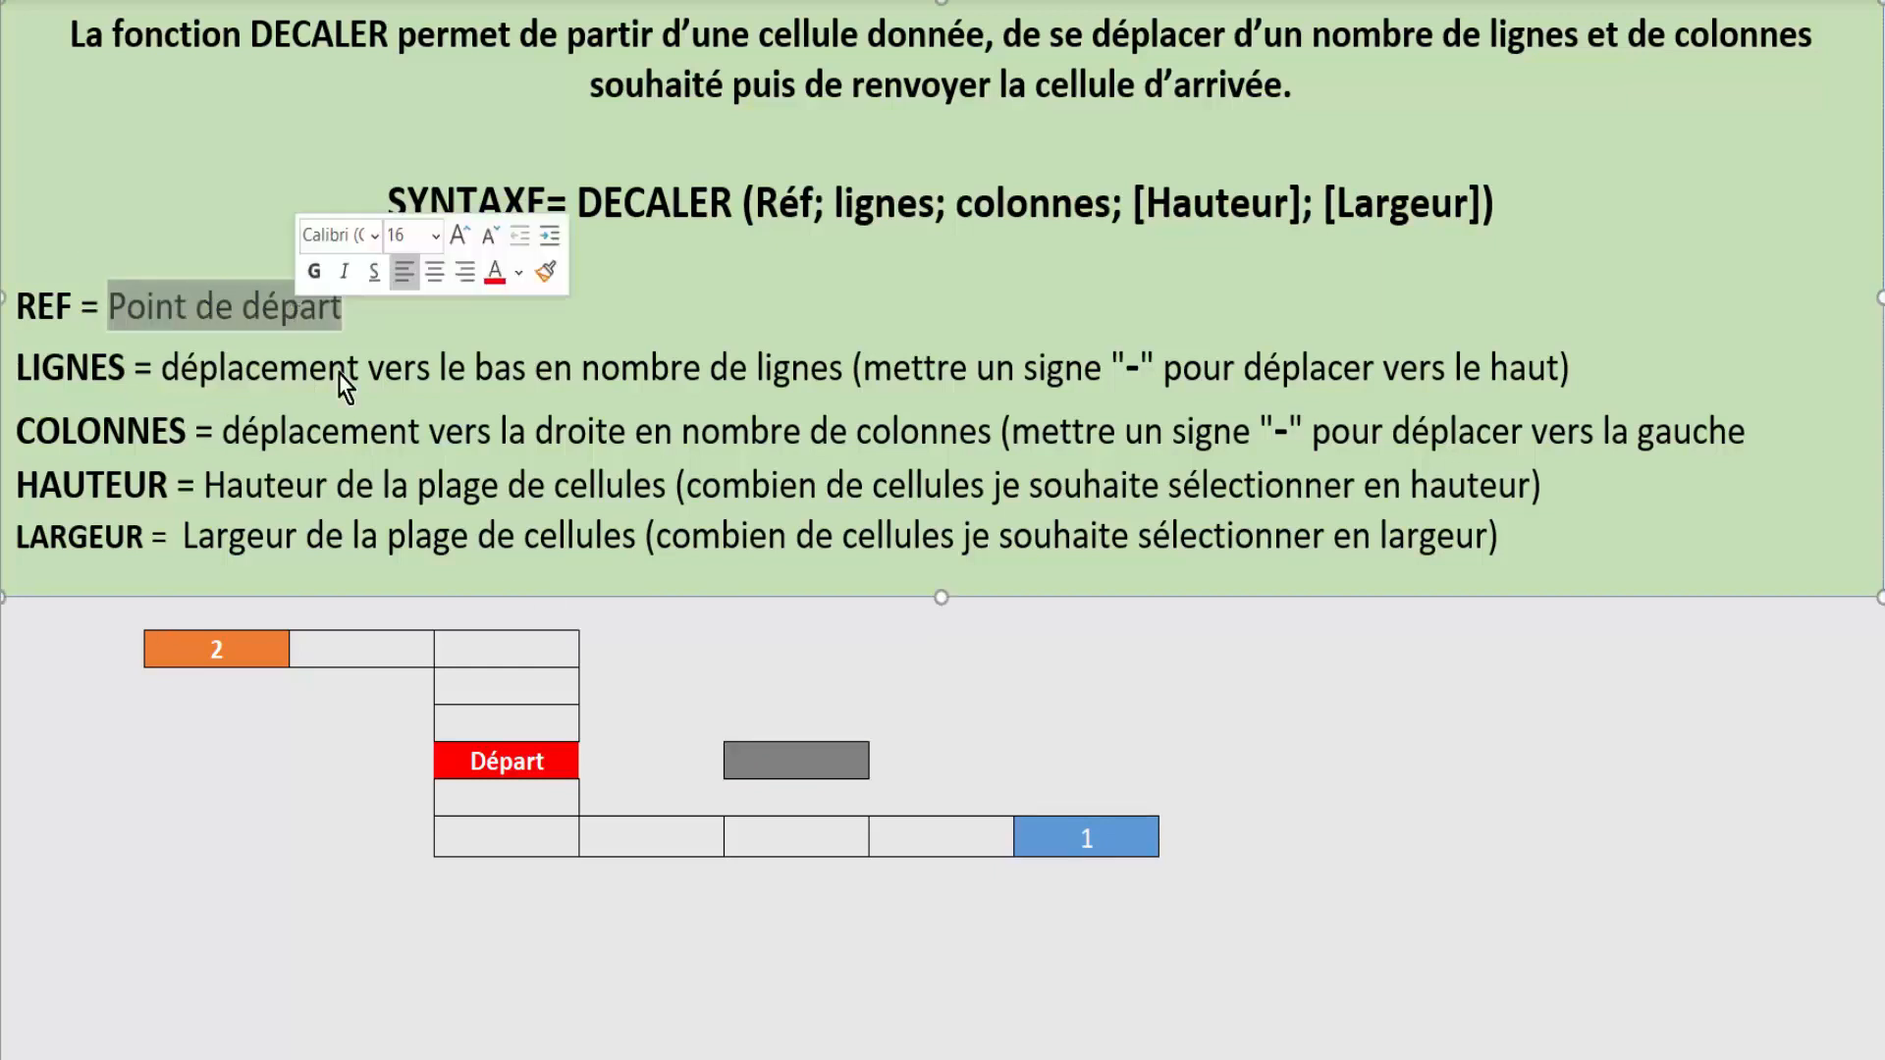
Step: Start a DECALER formula in the grey cell with the red Départ cell D21 as its reference
click(769, 751)
text(+)
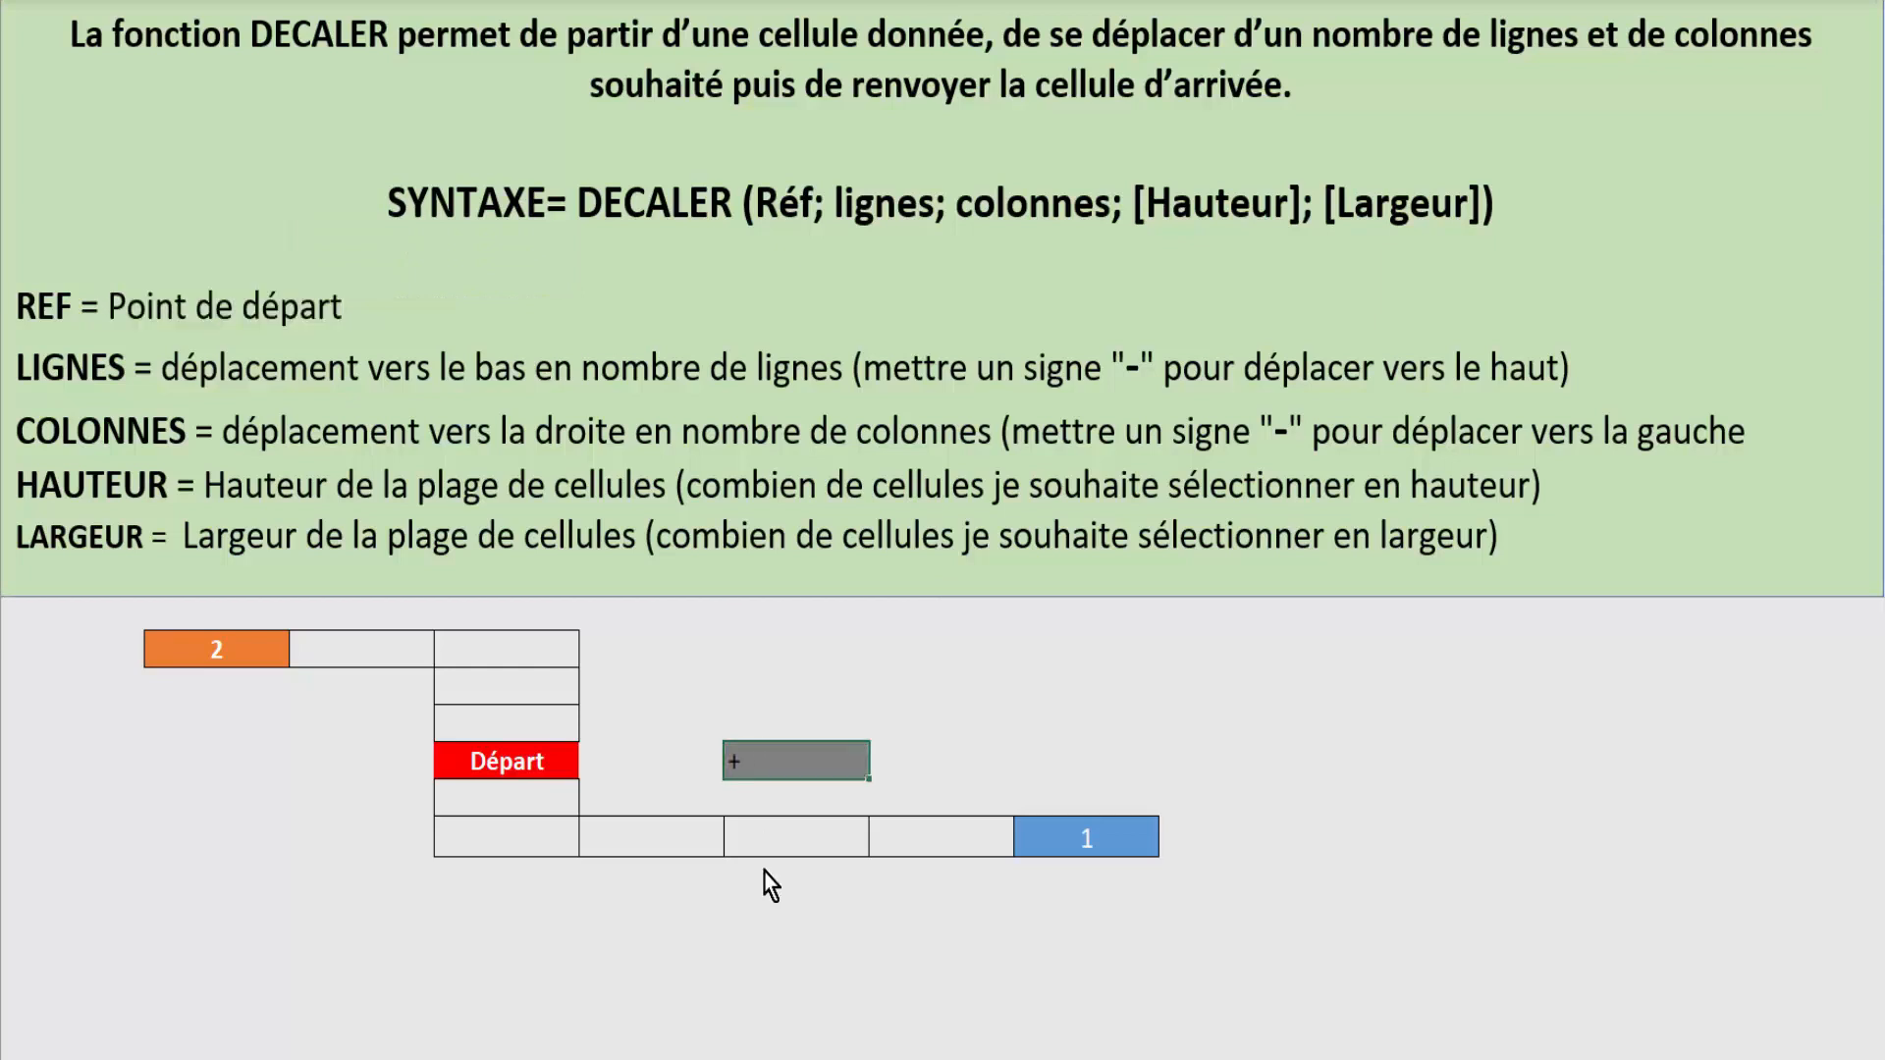
text(DE)
key(BackSpace)
key(BackSpace)
text(=decaler()
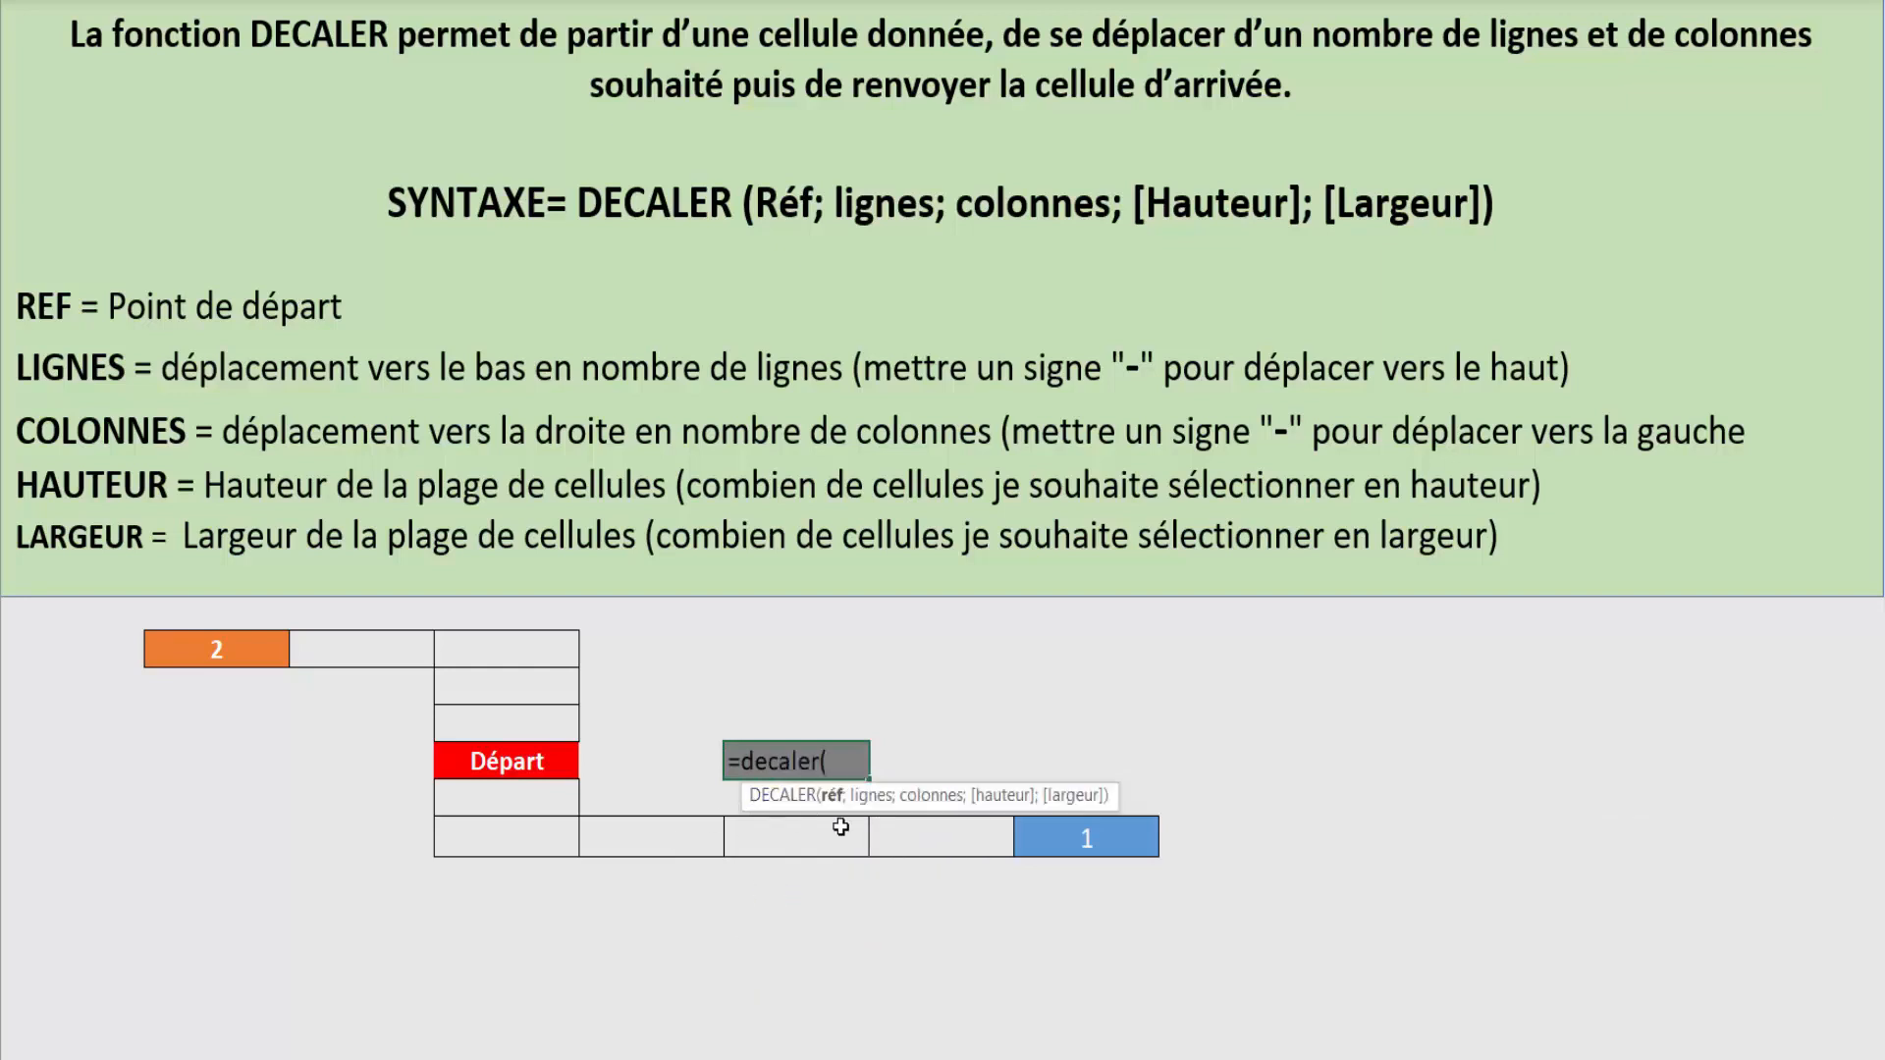
drag(876, 808, 862, 936)
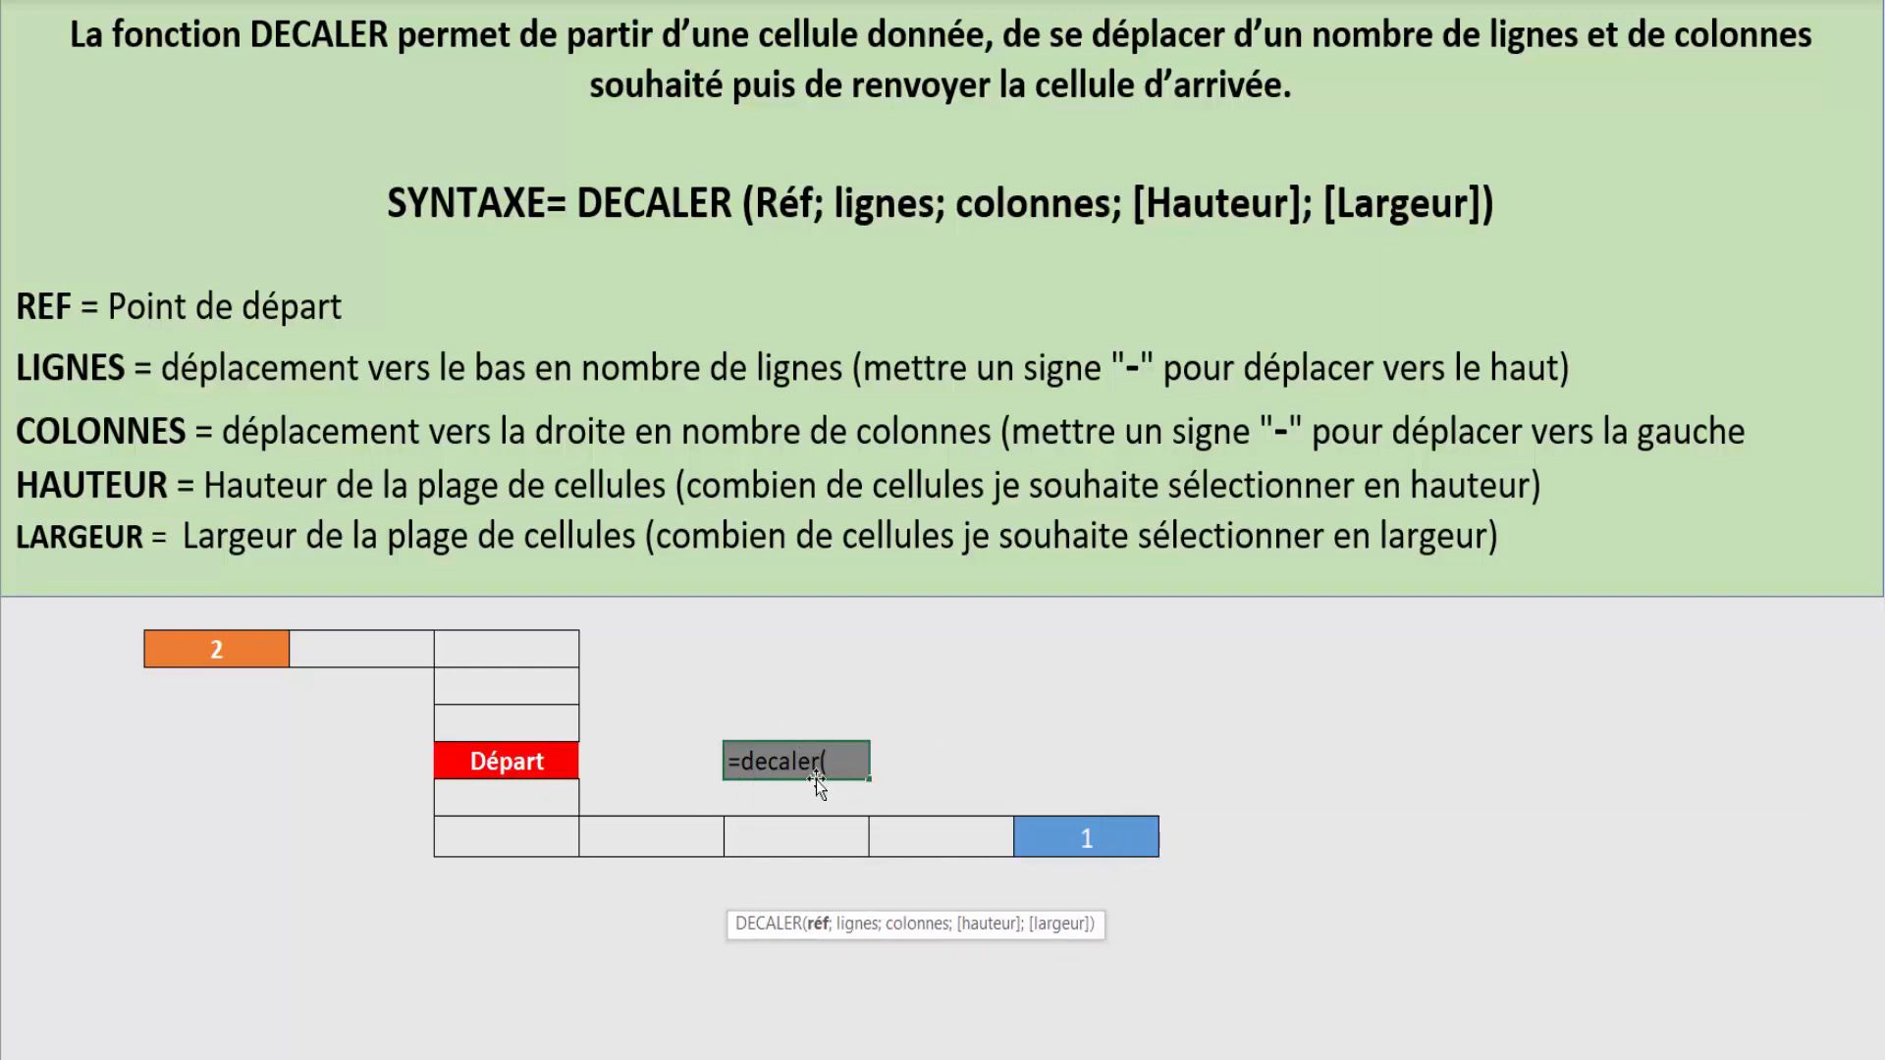
click(528, 762)
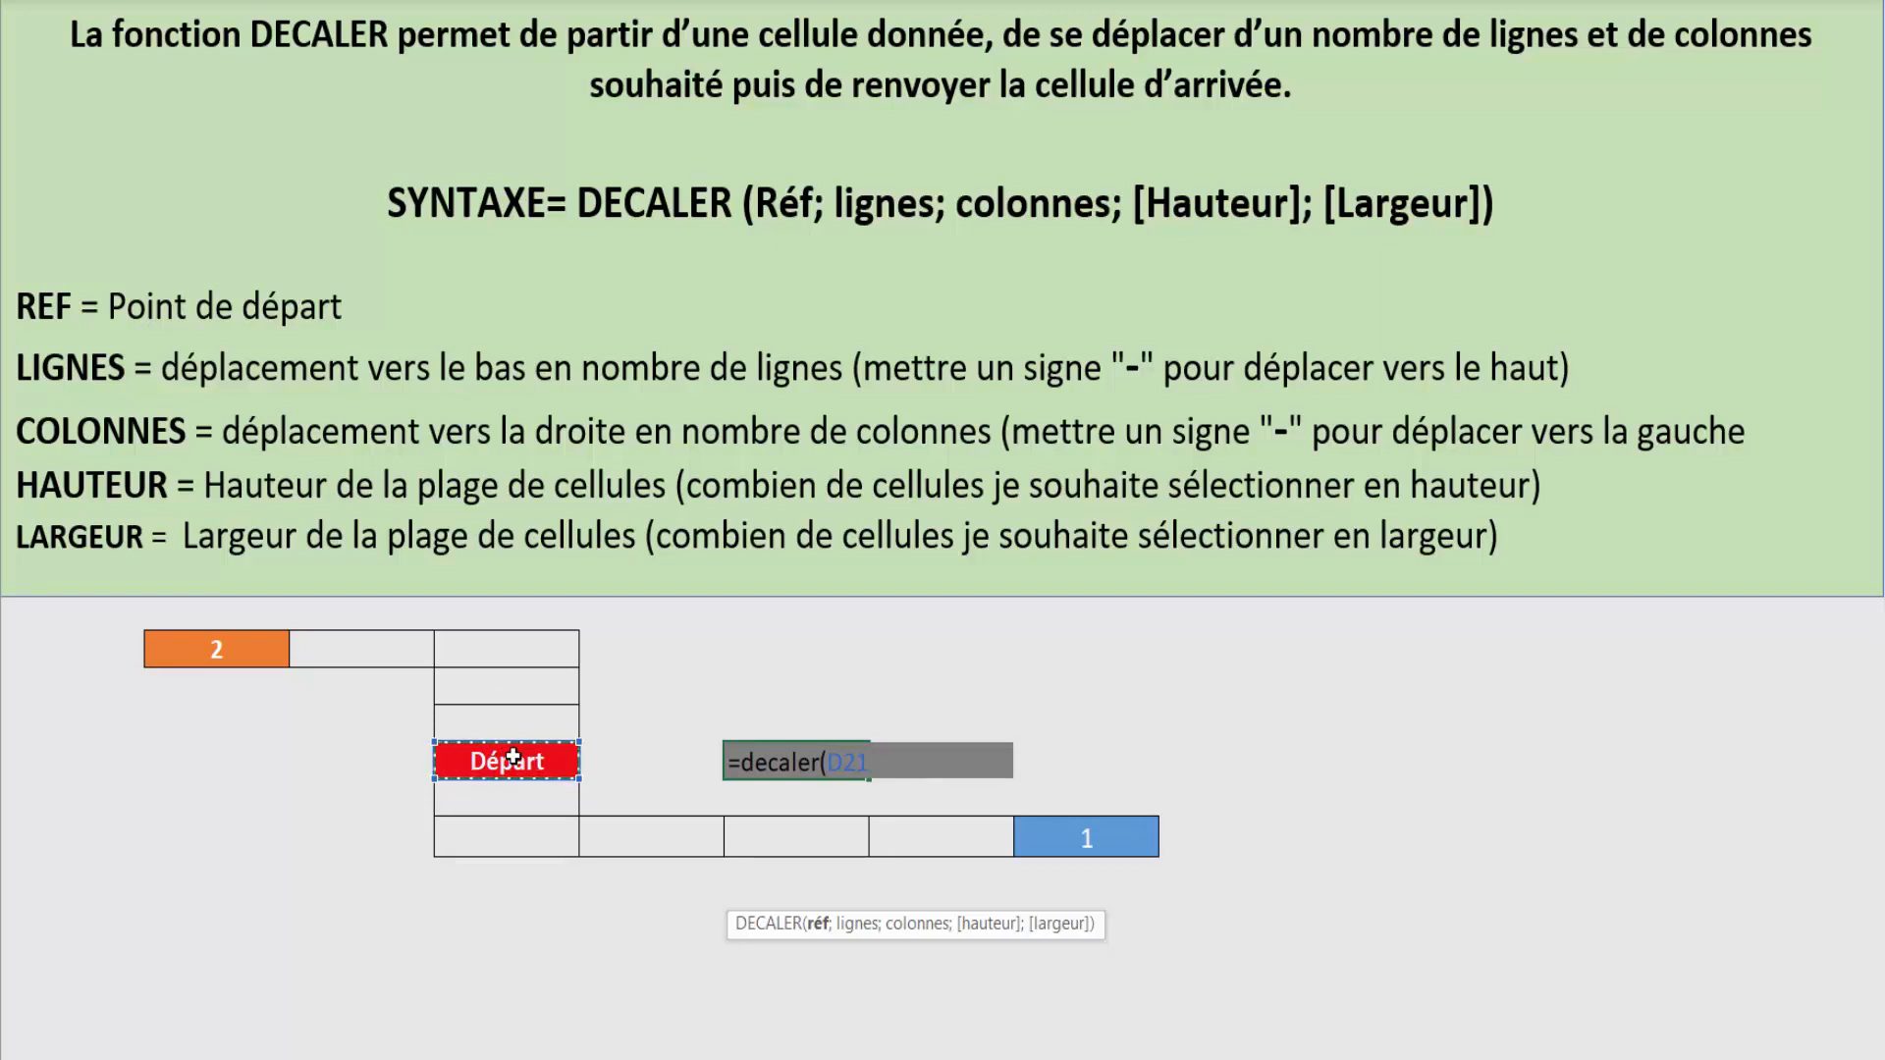
text(;)
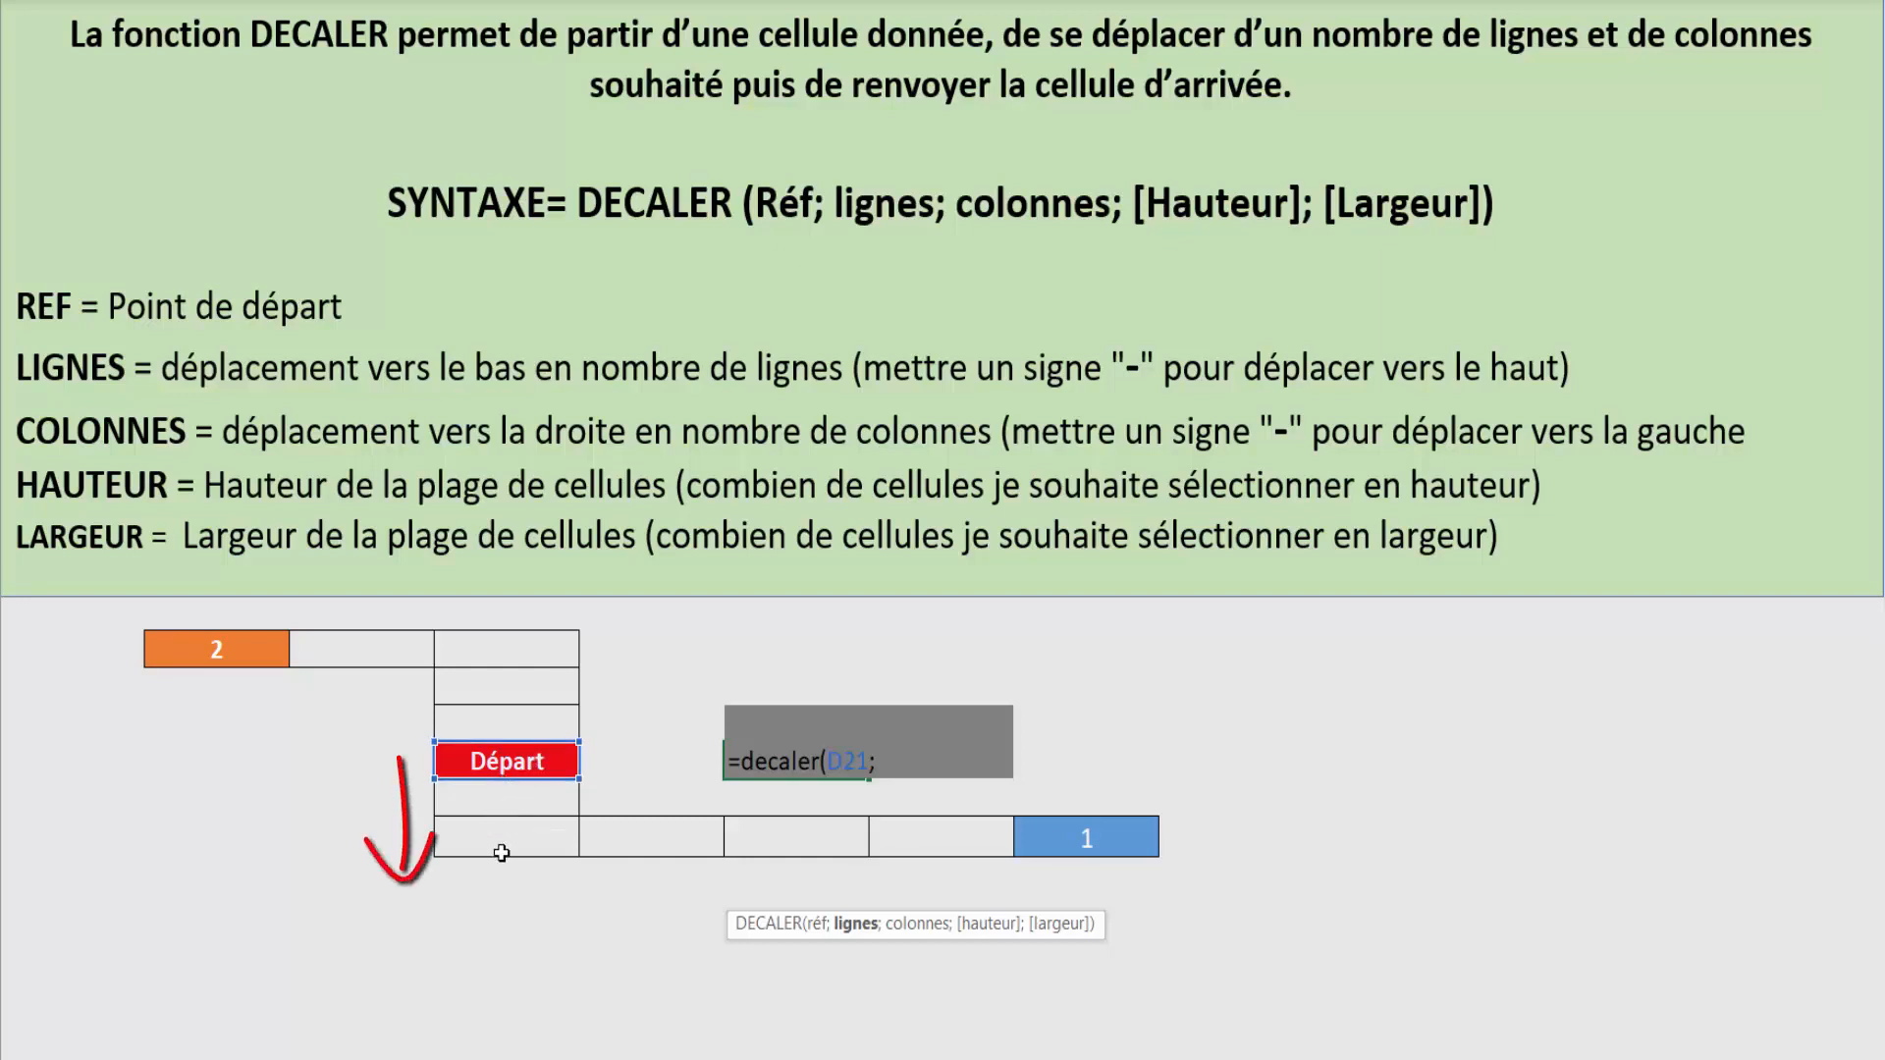
Step: Complete the DECALER formula with 2 rows, 4 columns, height 1 and width 1
text(2)
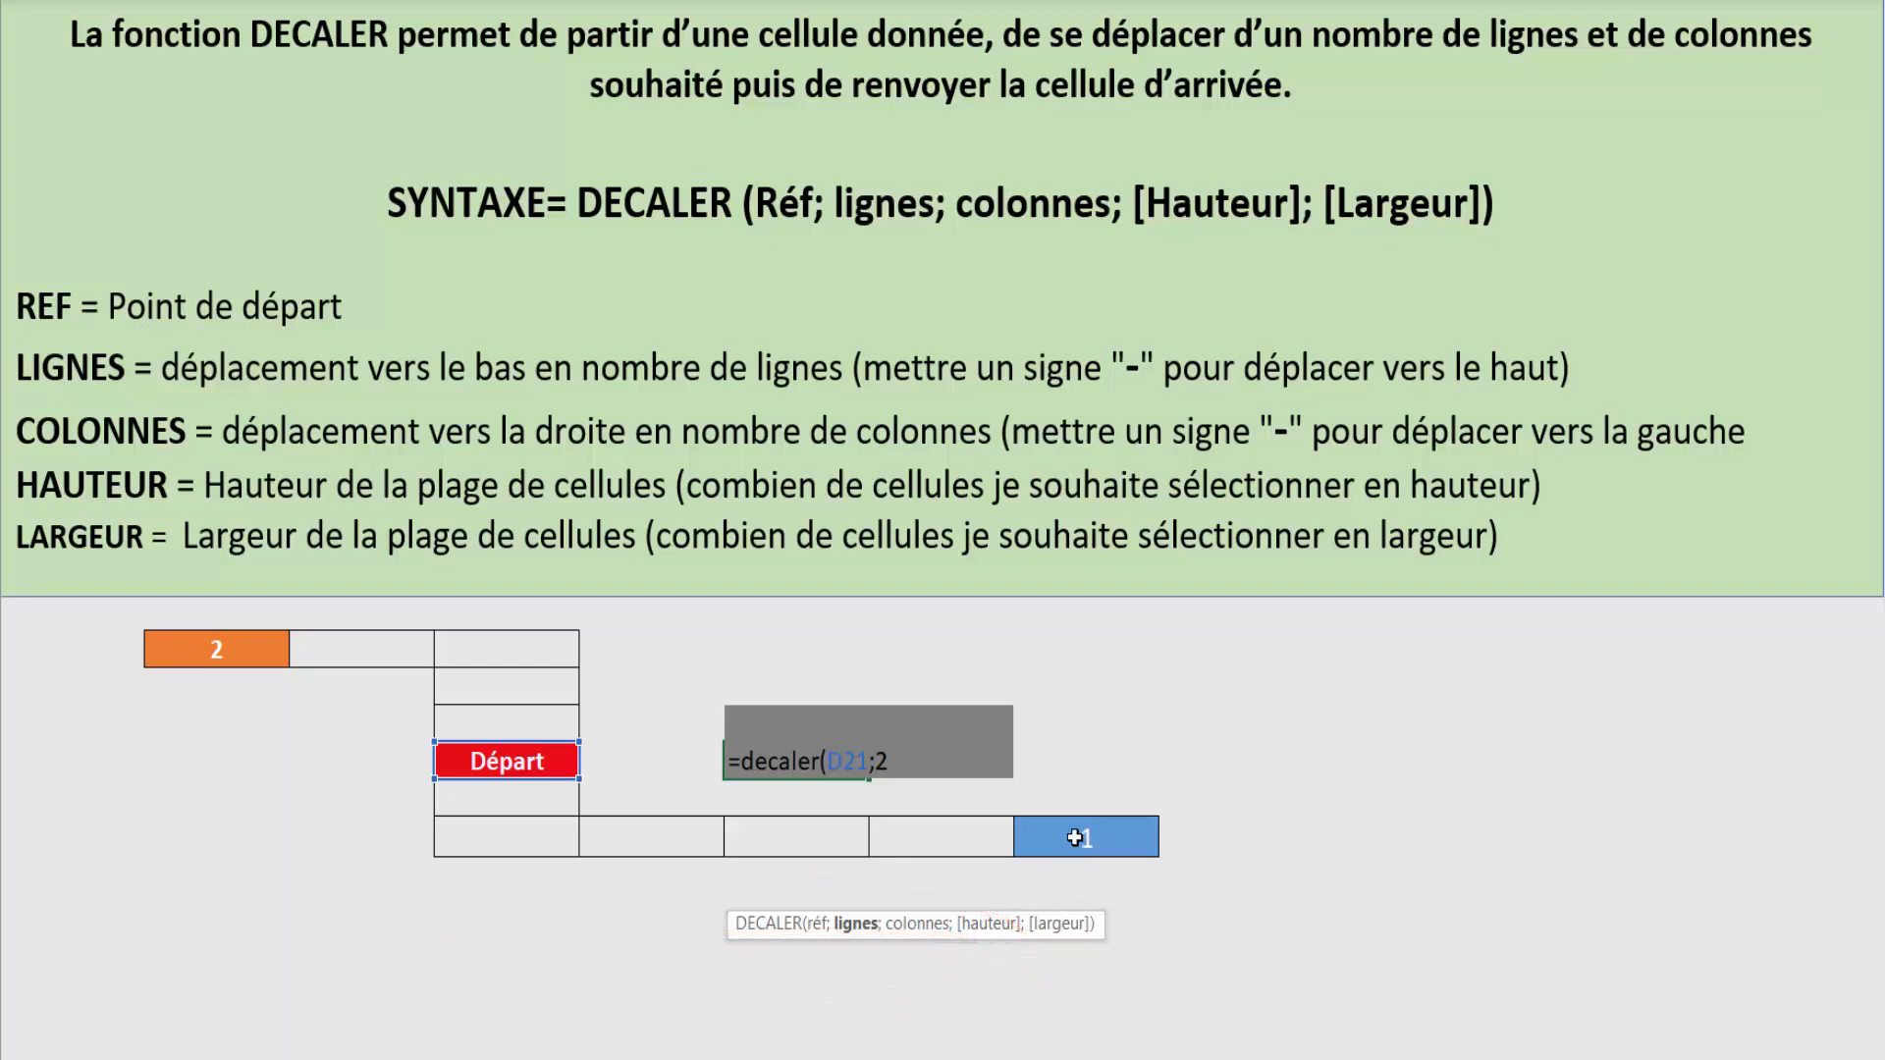
text(;4)
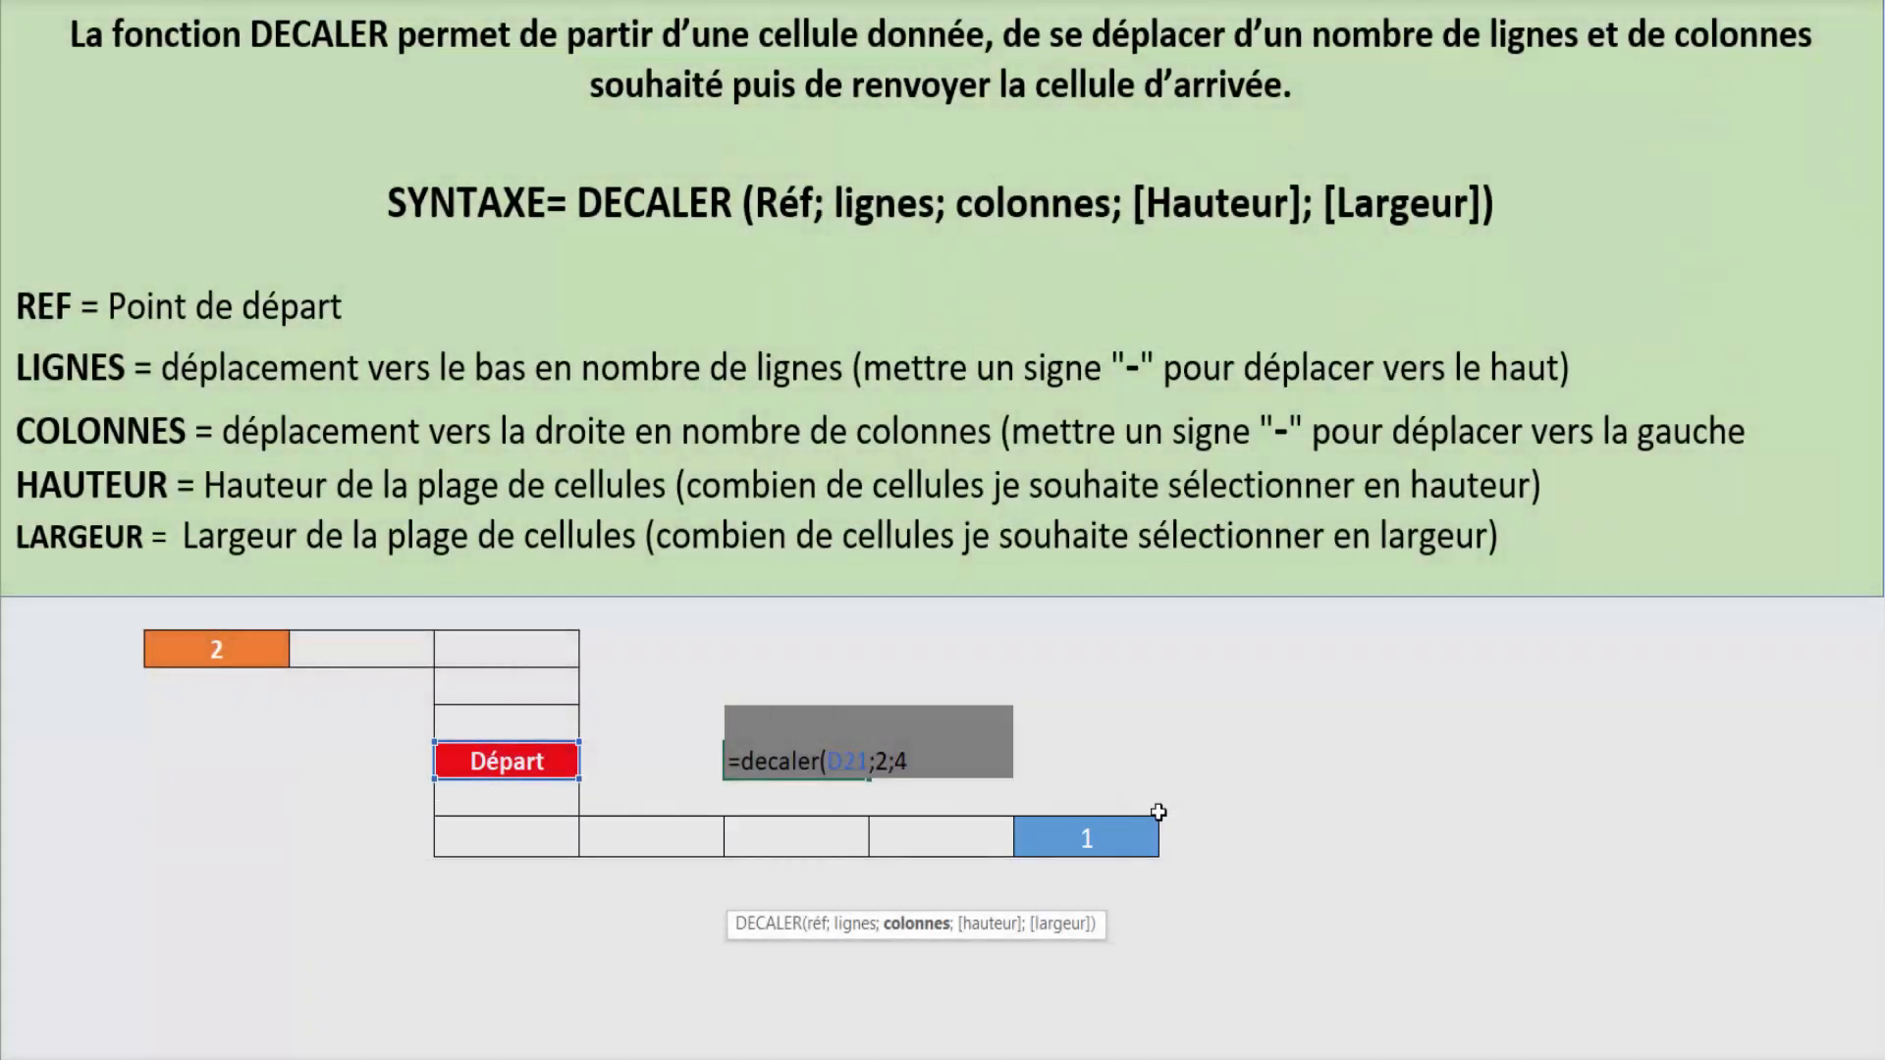
text(;)
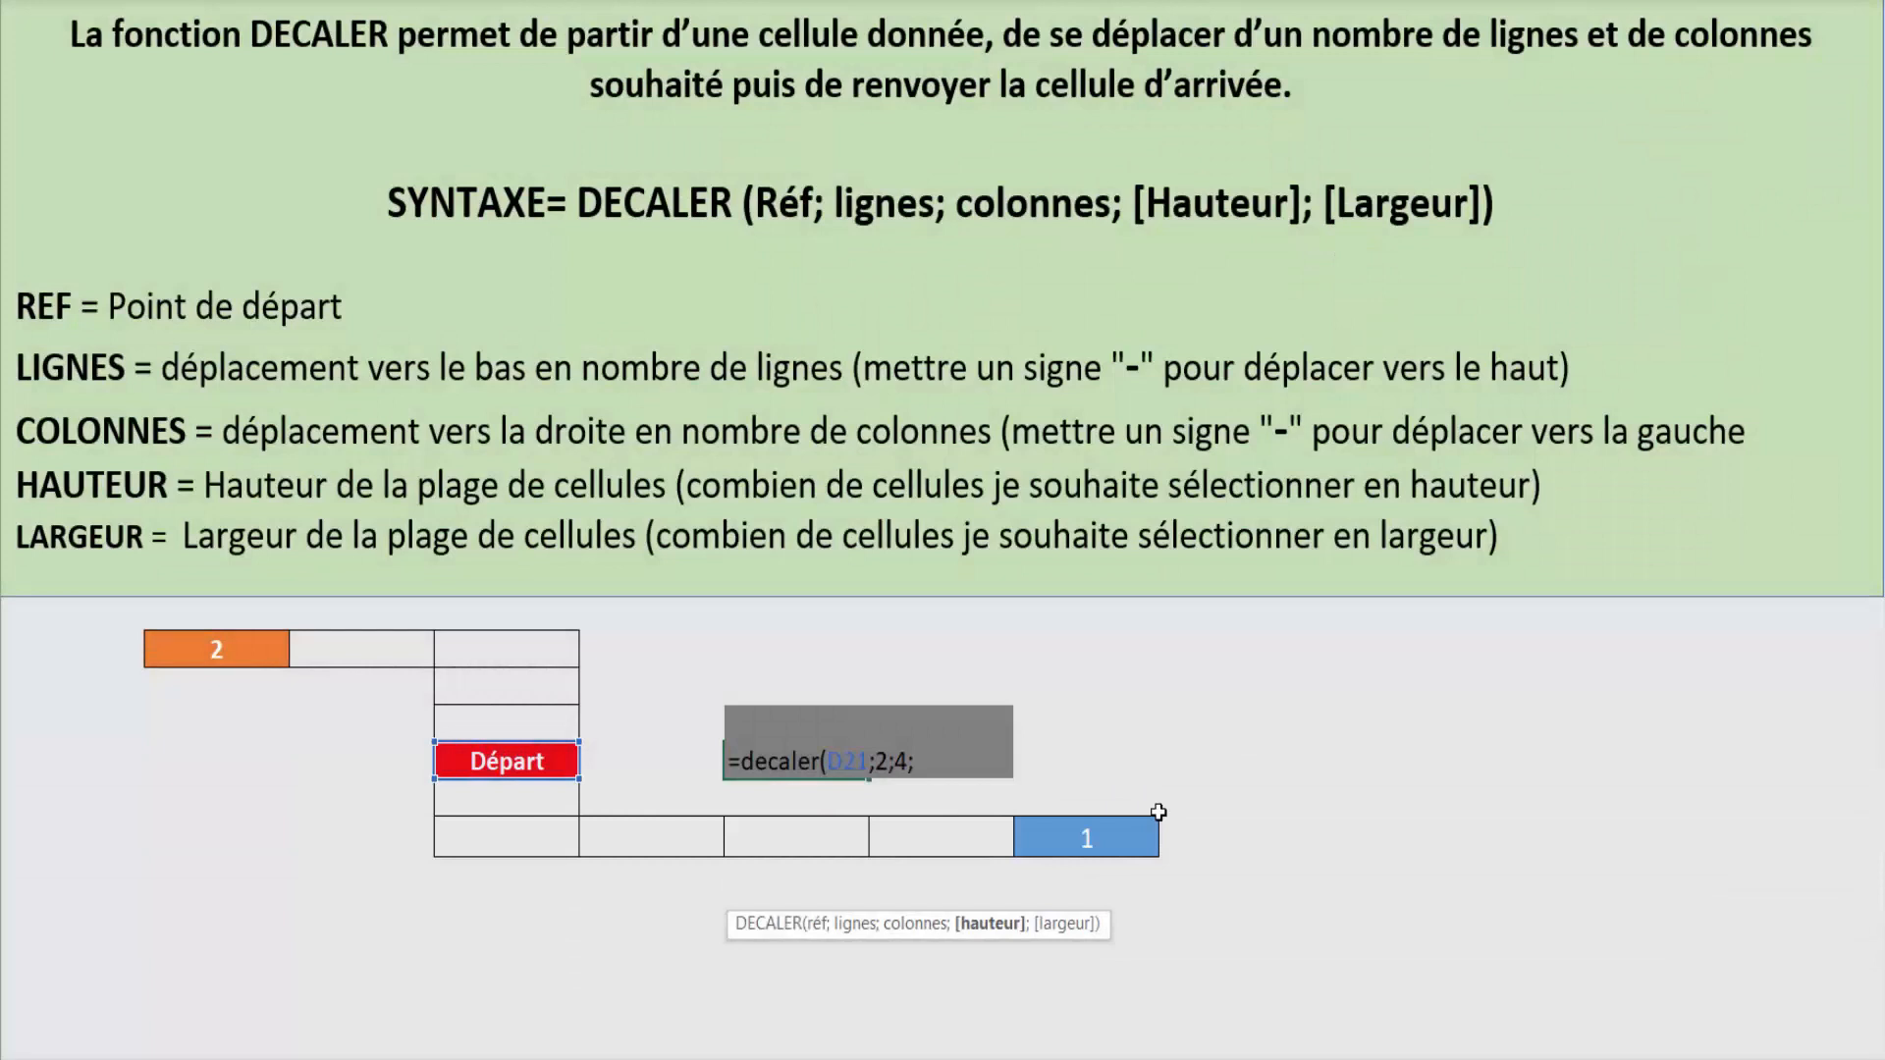
text(1;)
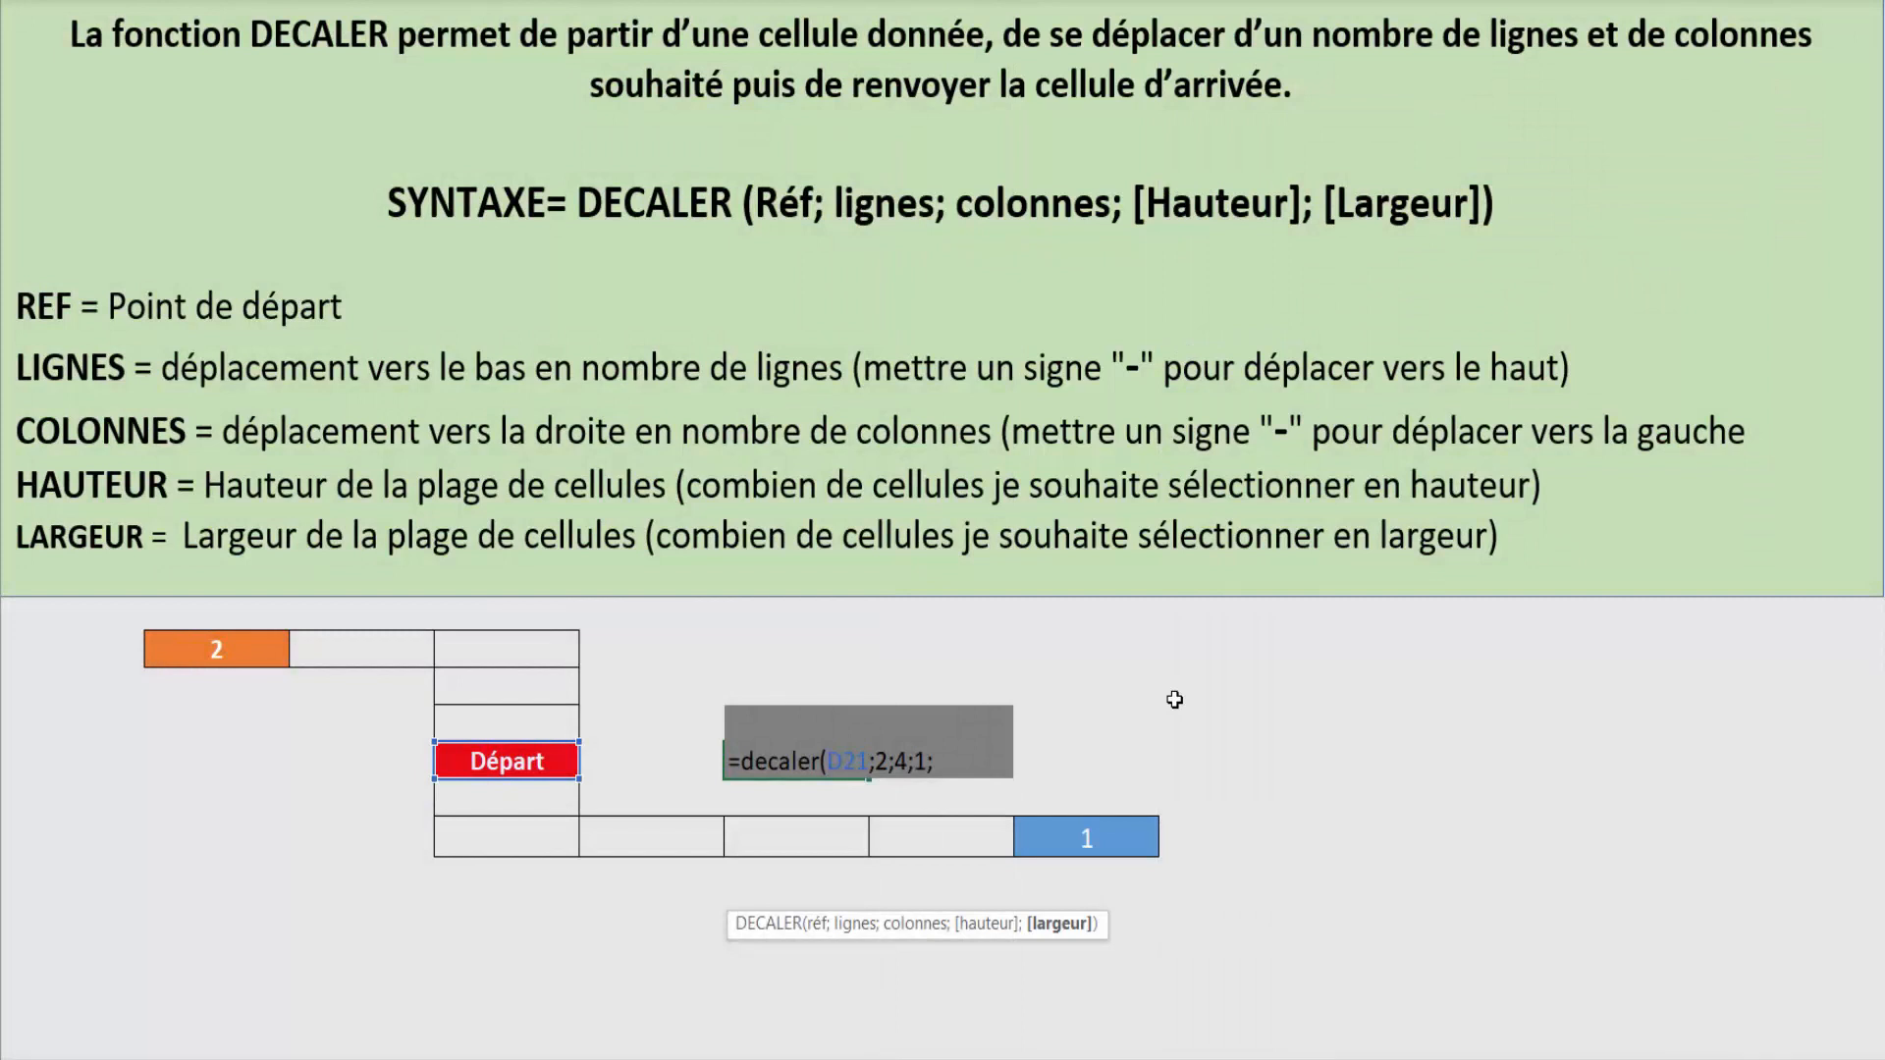
text(1))
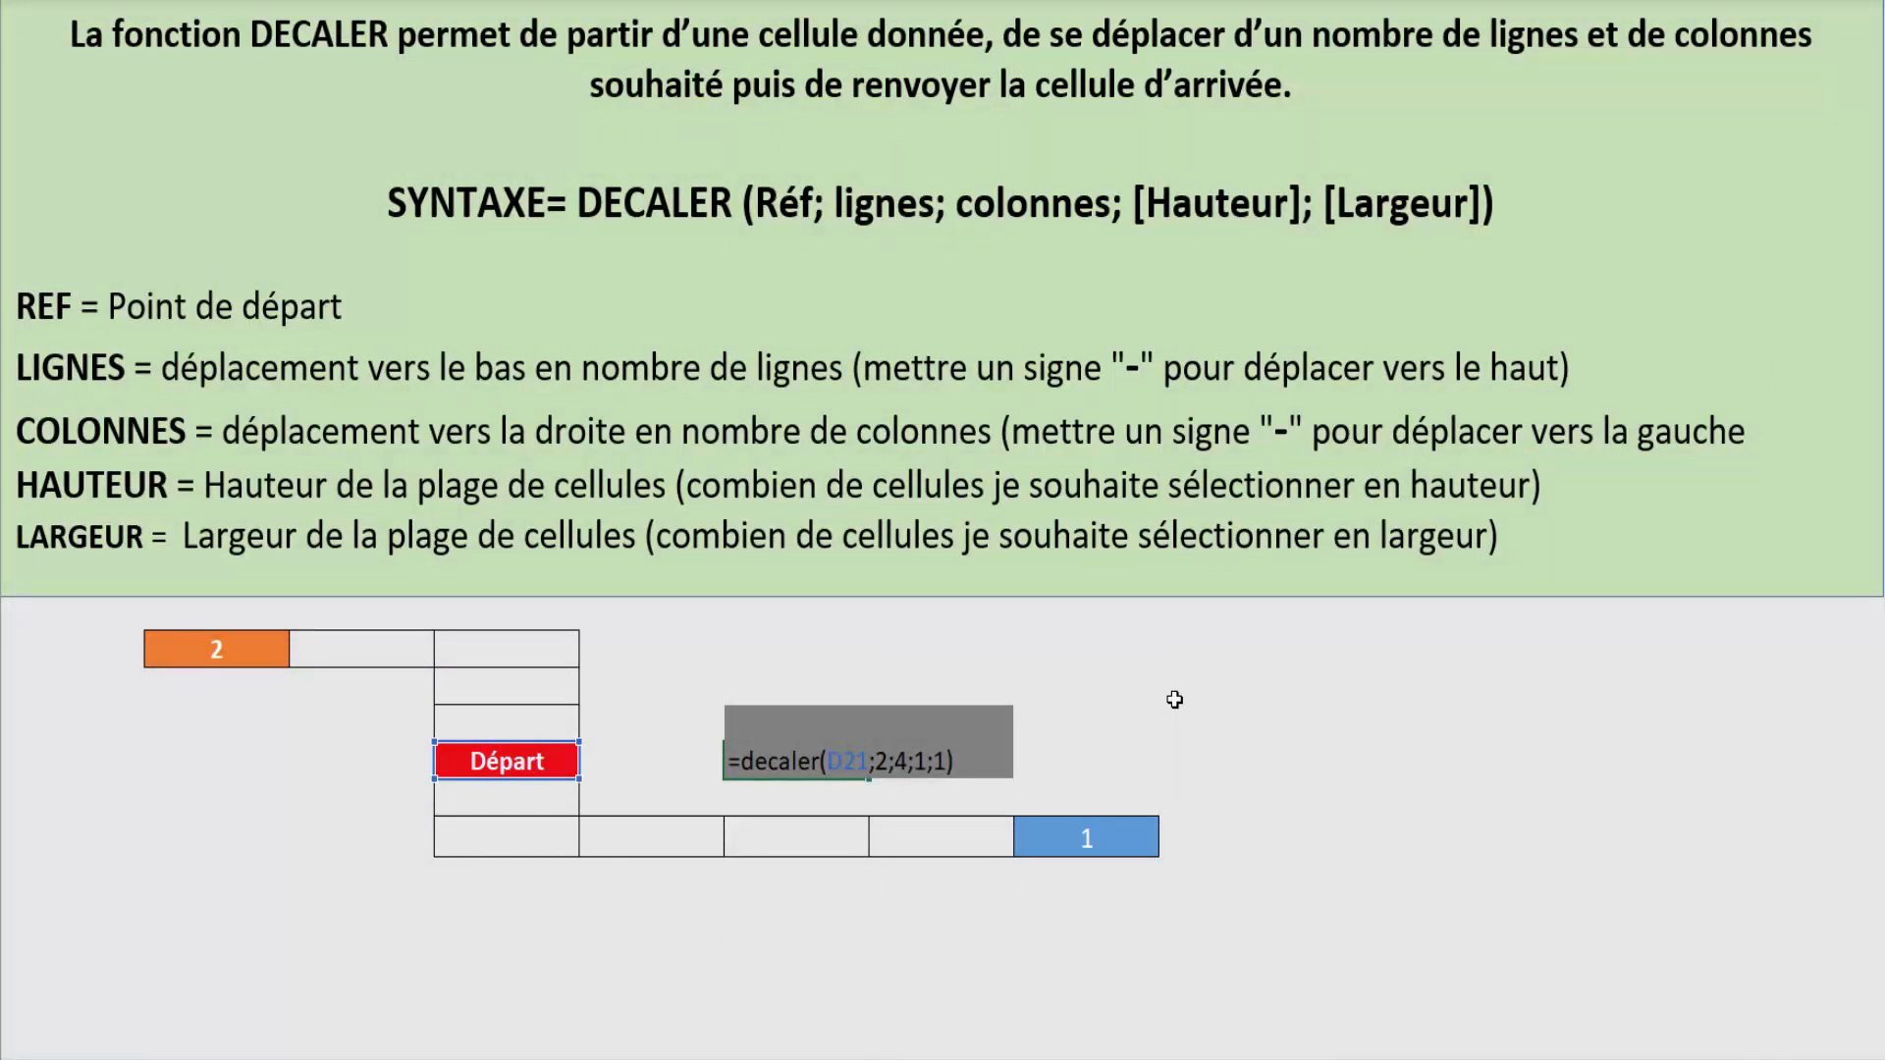
key(Return)
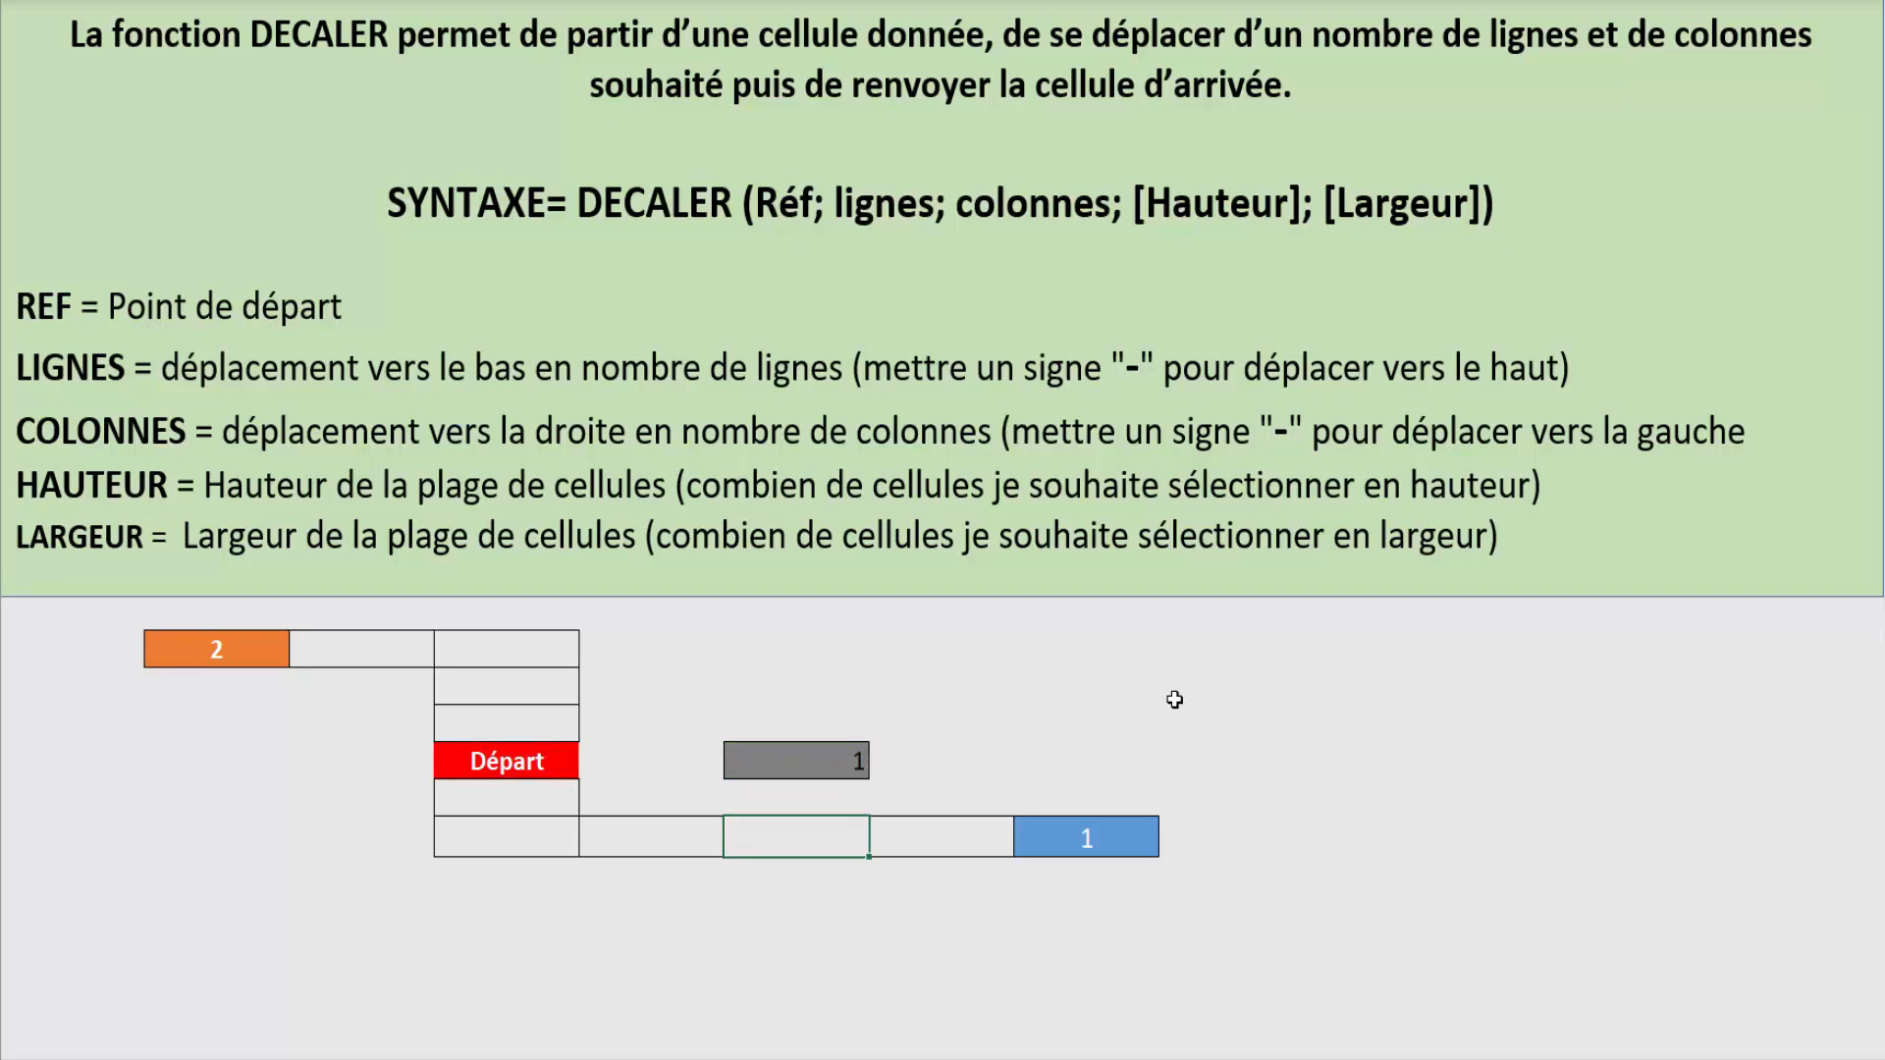
Step: Compare the grey cell's result with the blue target cell and clear the grey cell's formula
key(Up)
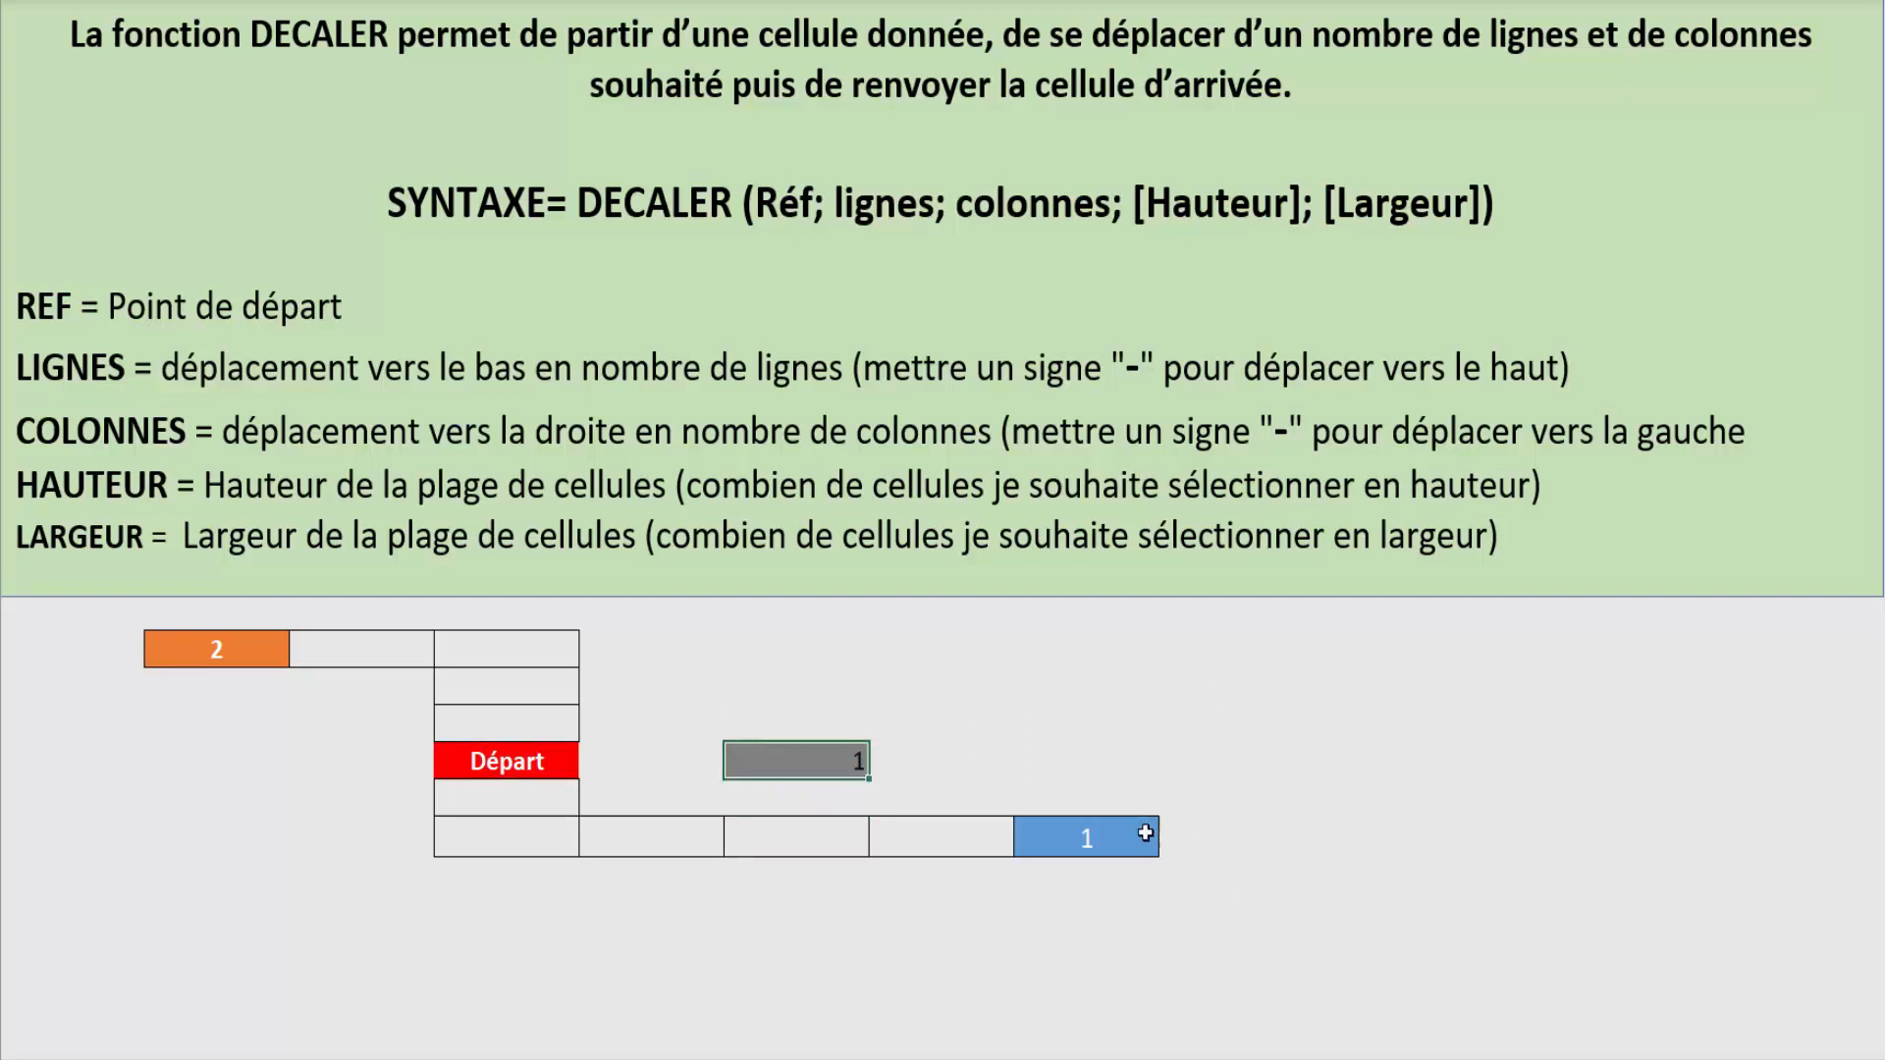
click(1113, 838)
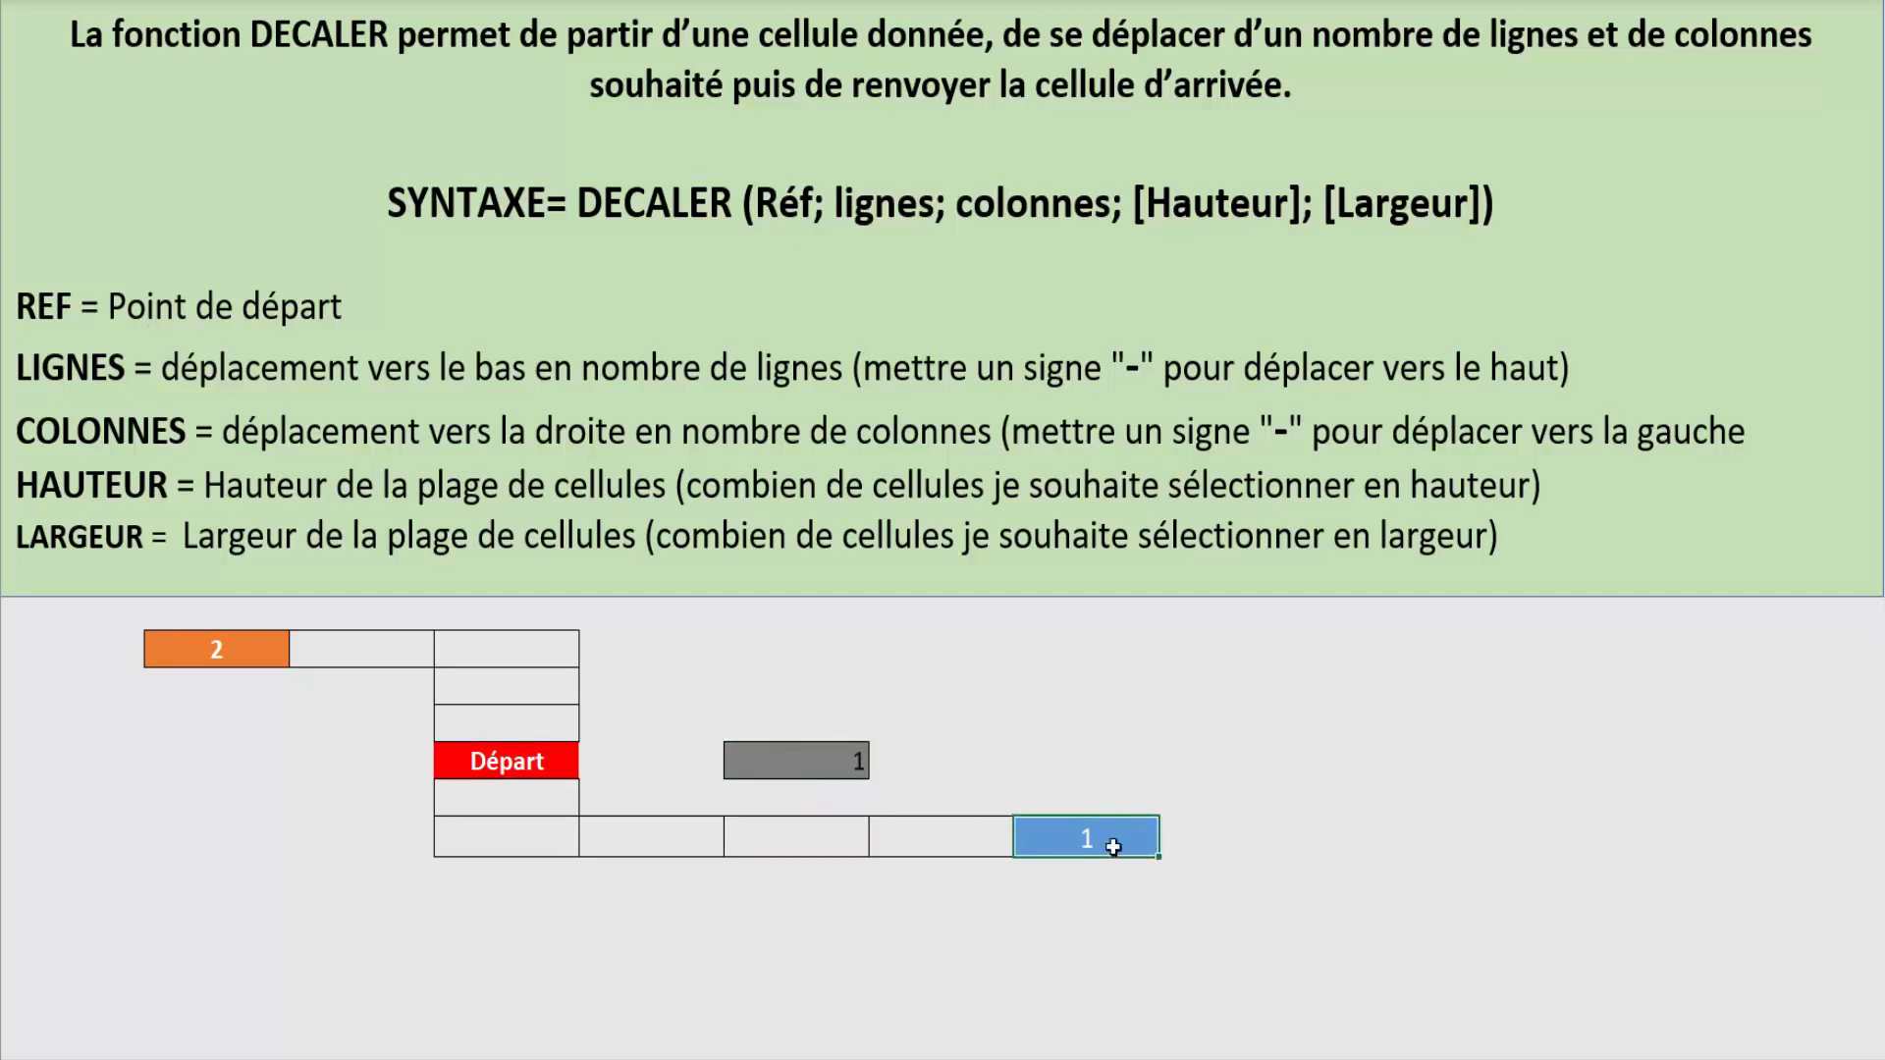
click(812, 761)
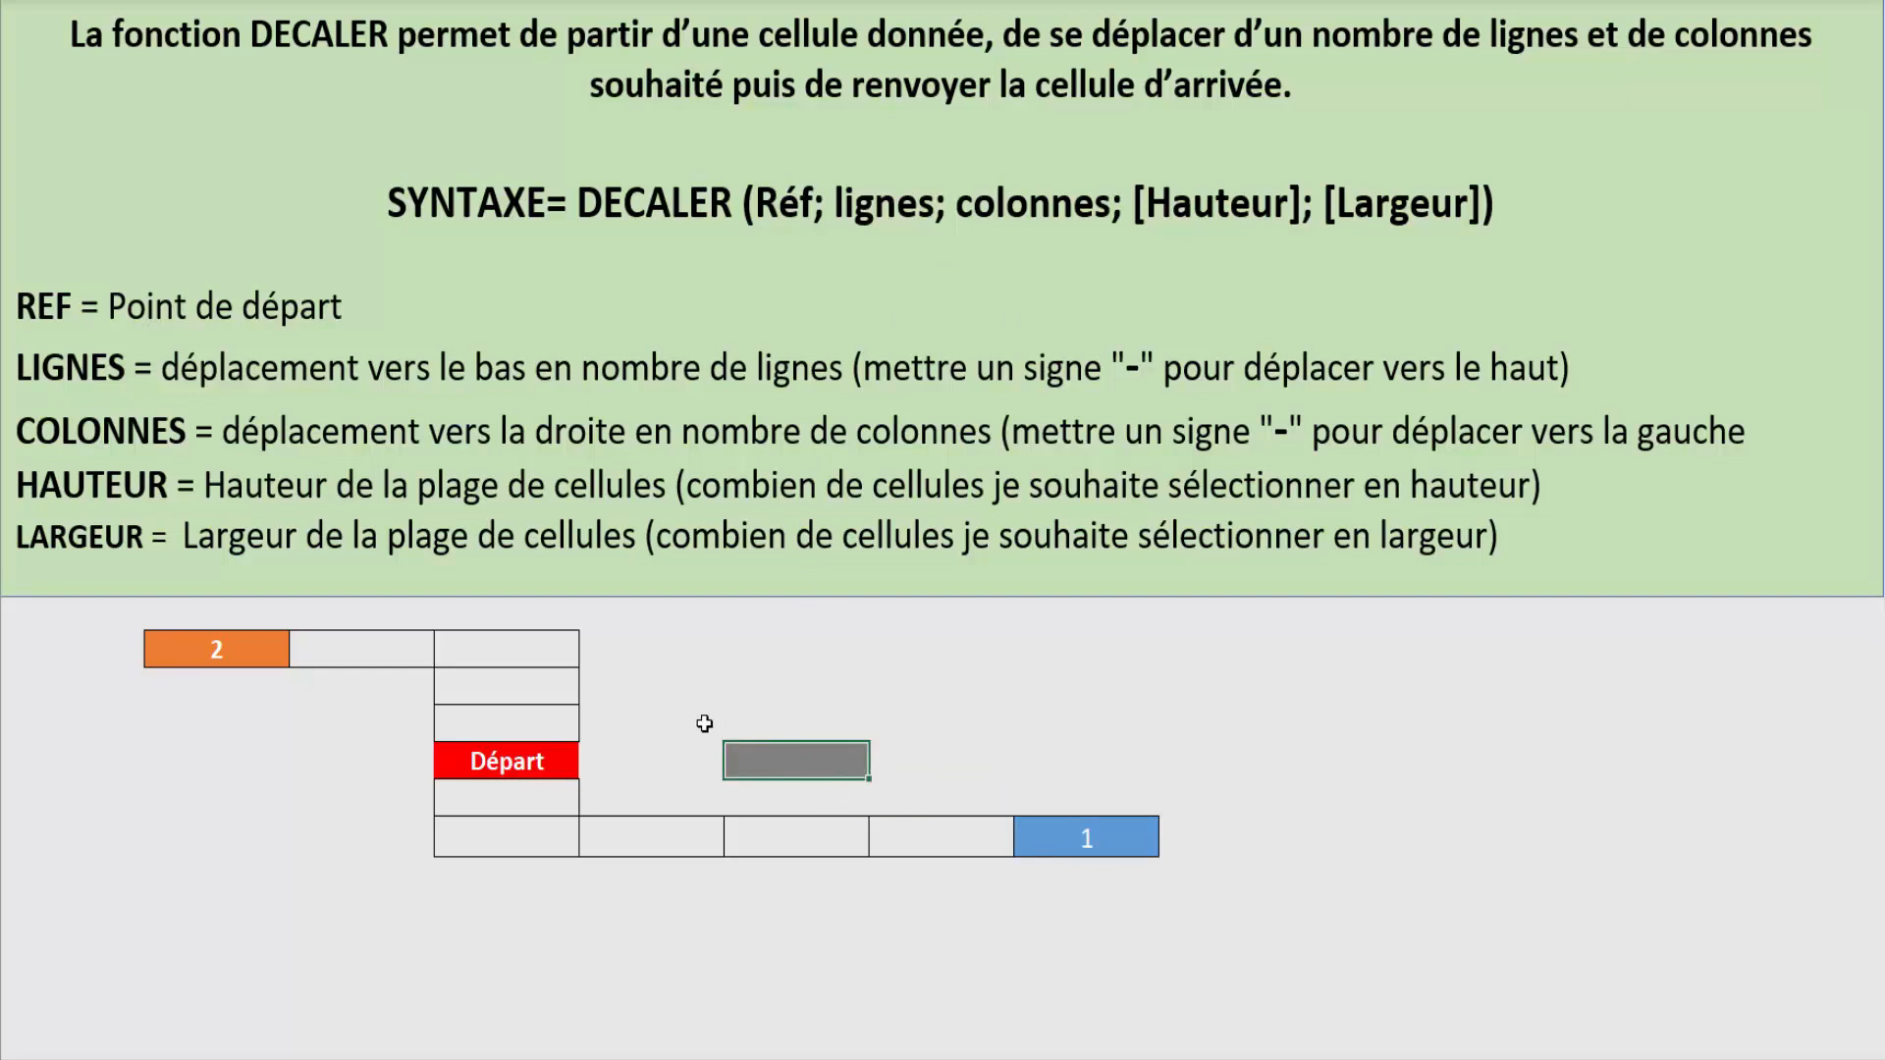
click(211, 648)
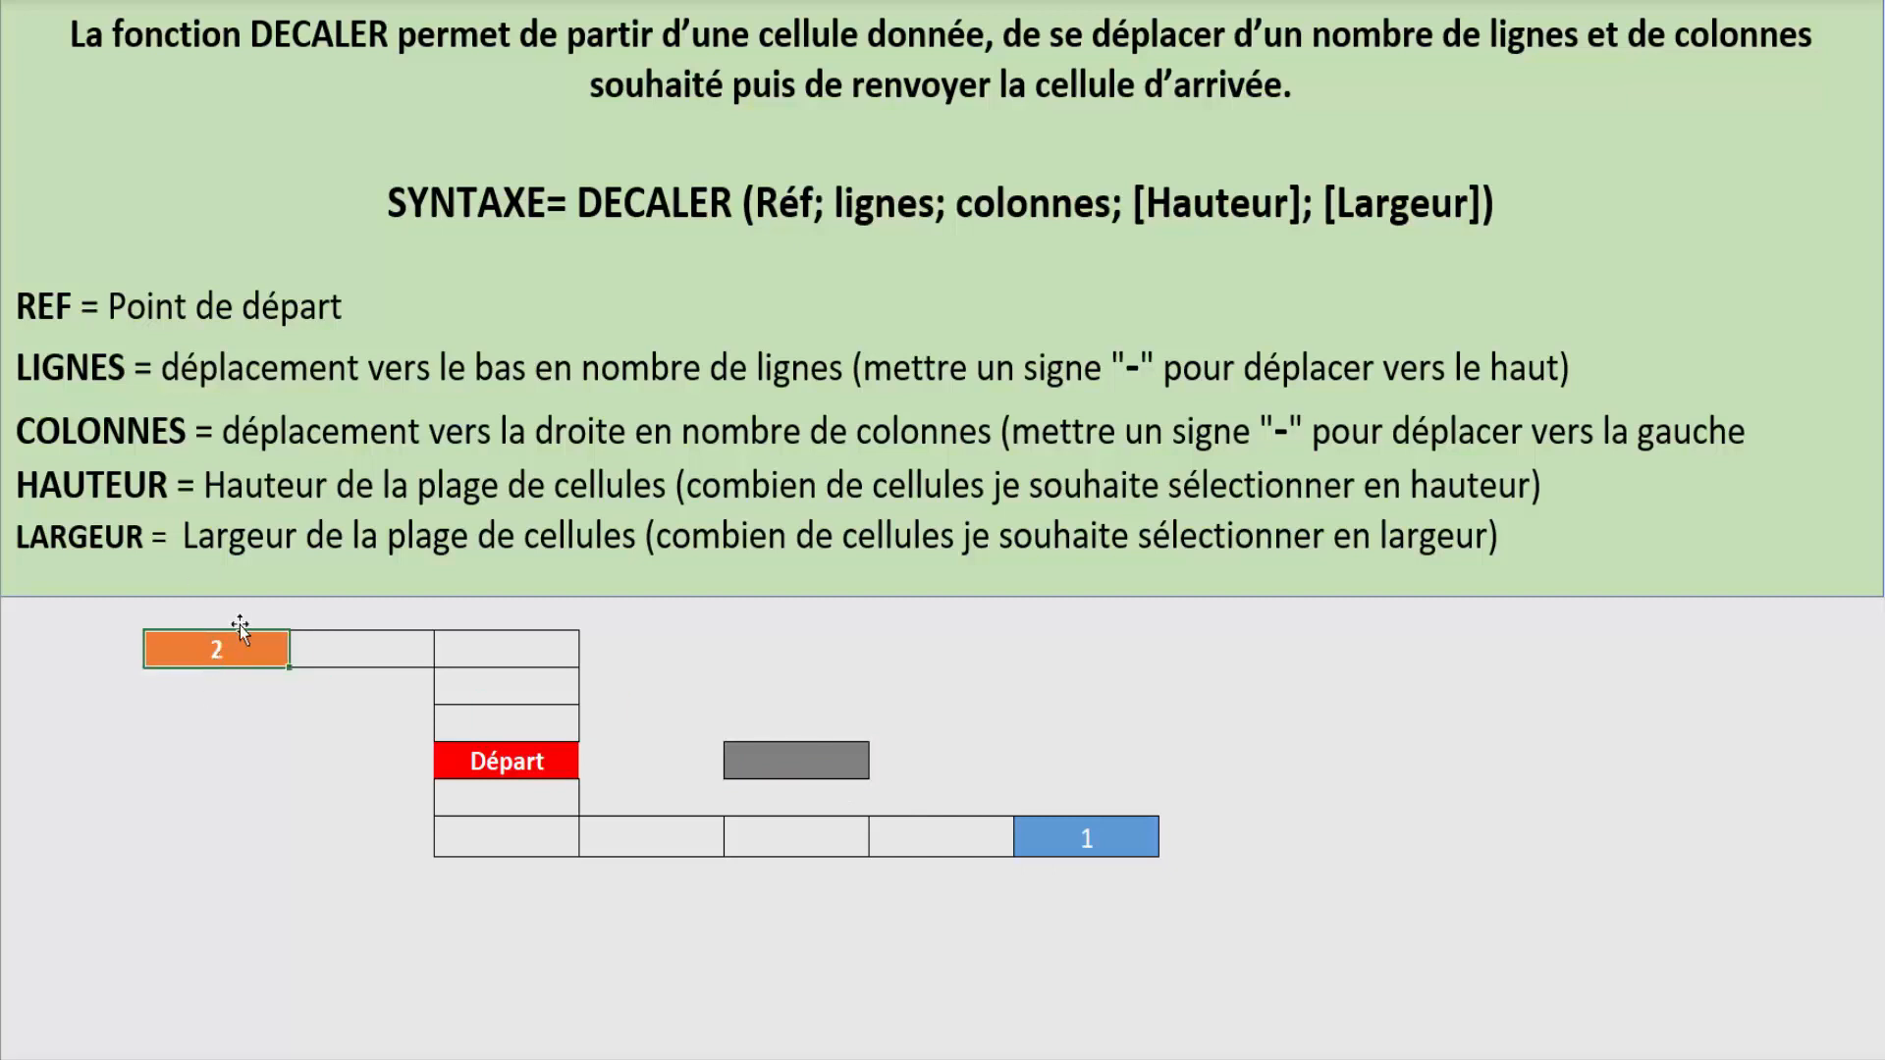
click(797, 766)
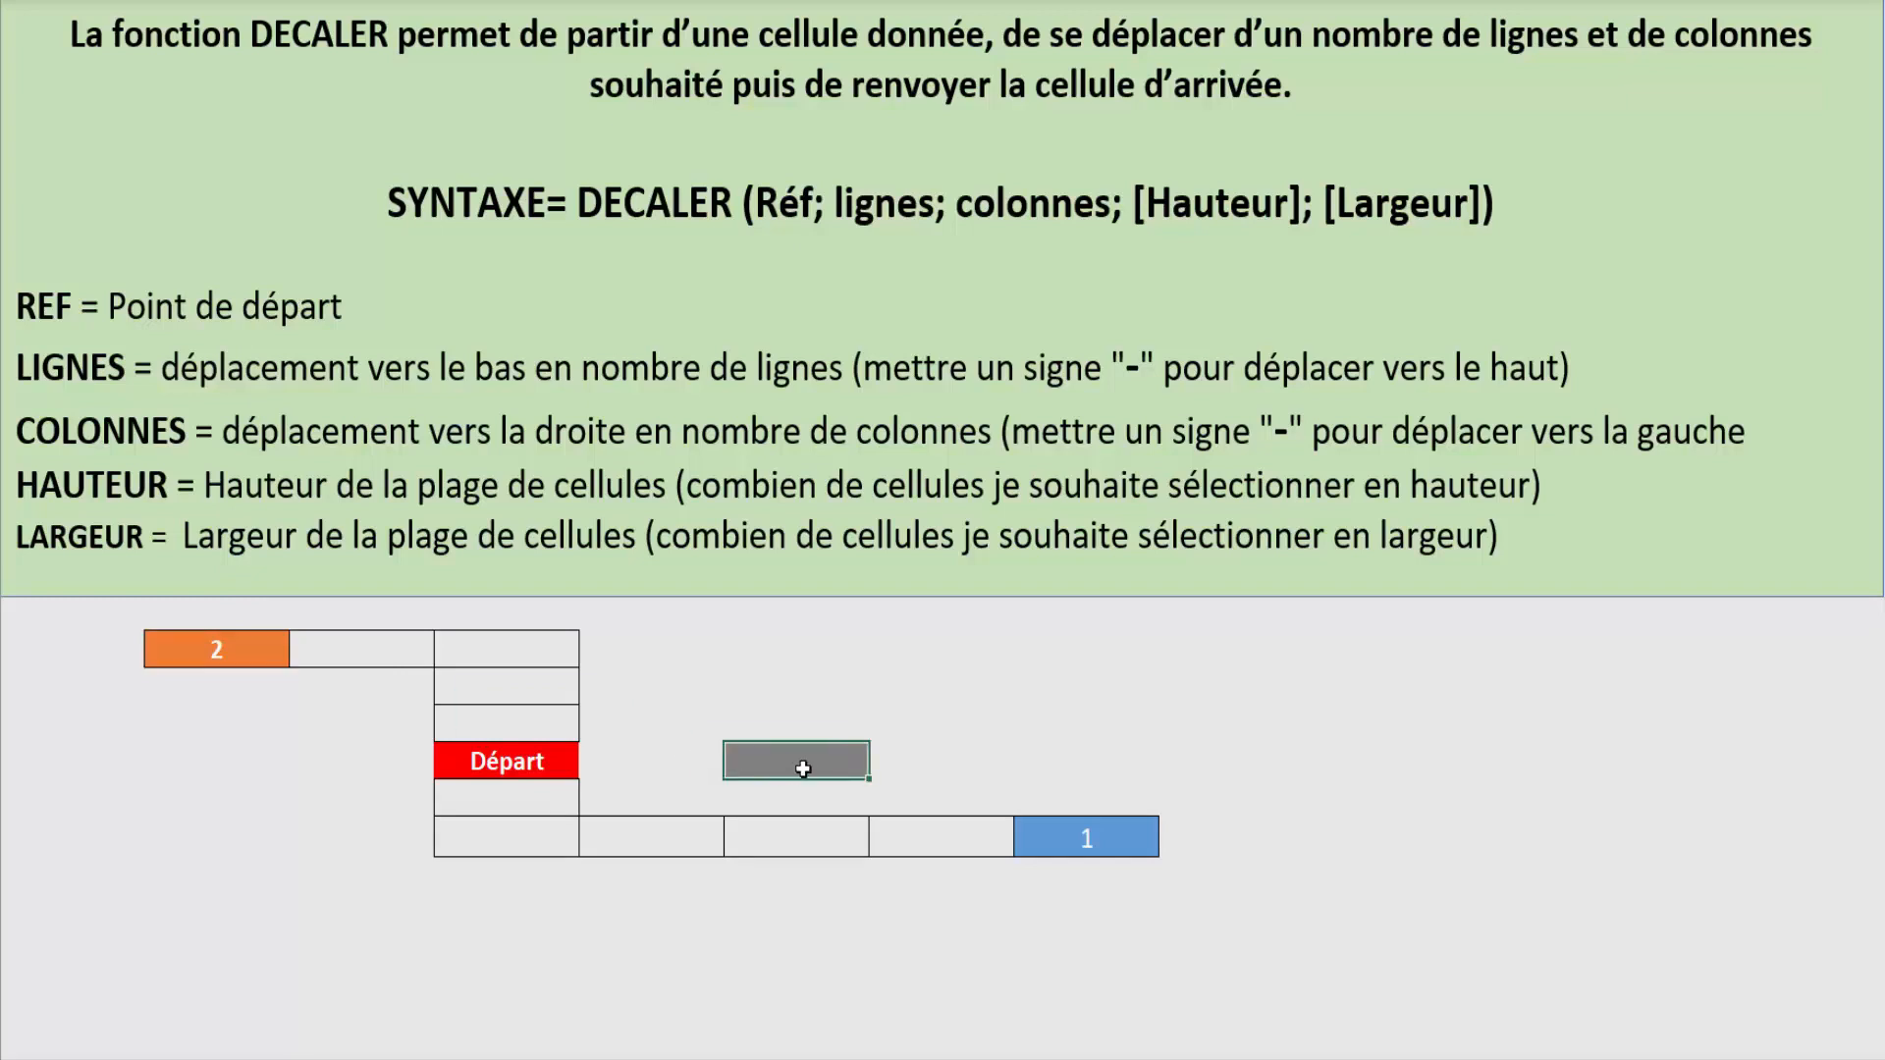
text(=deca)
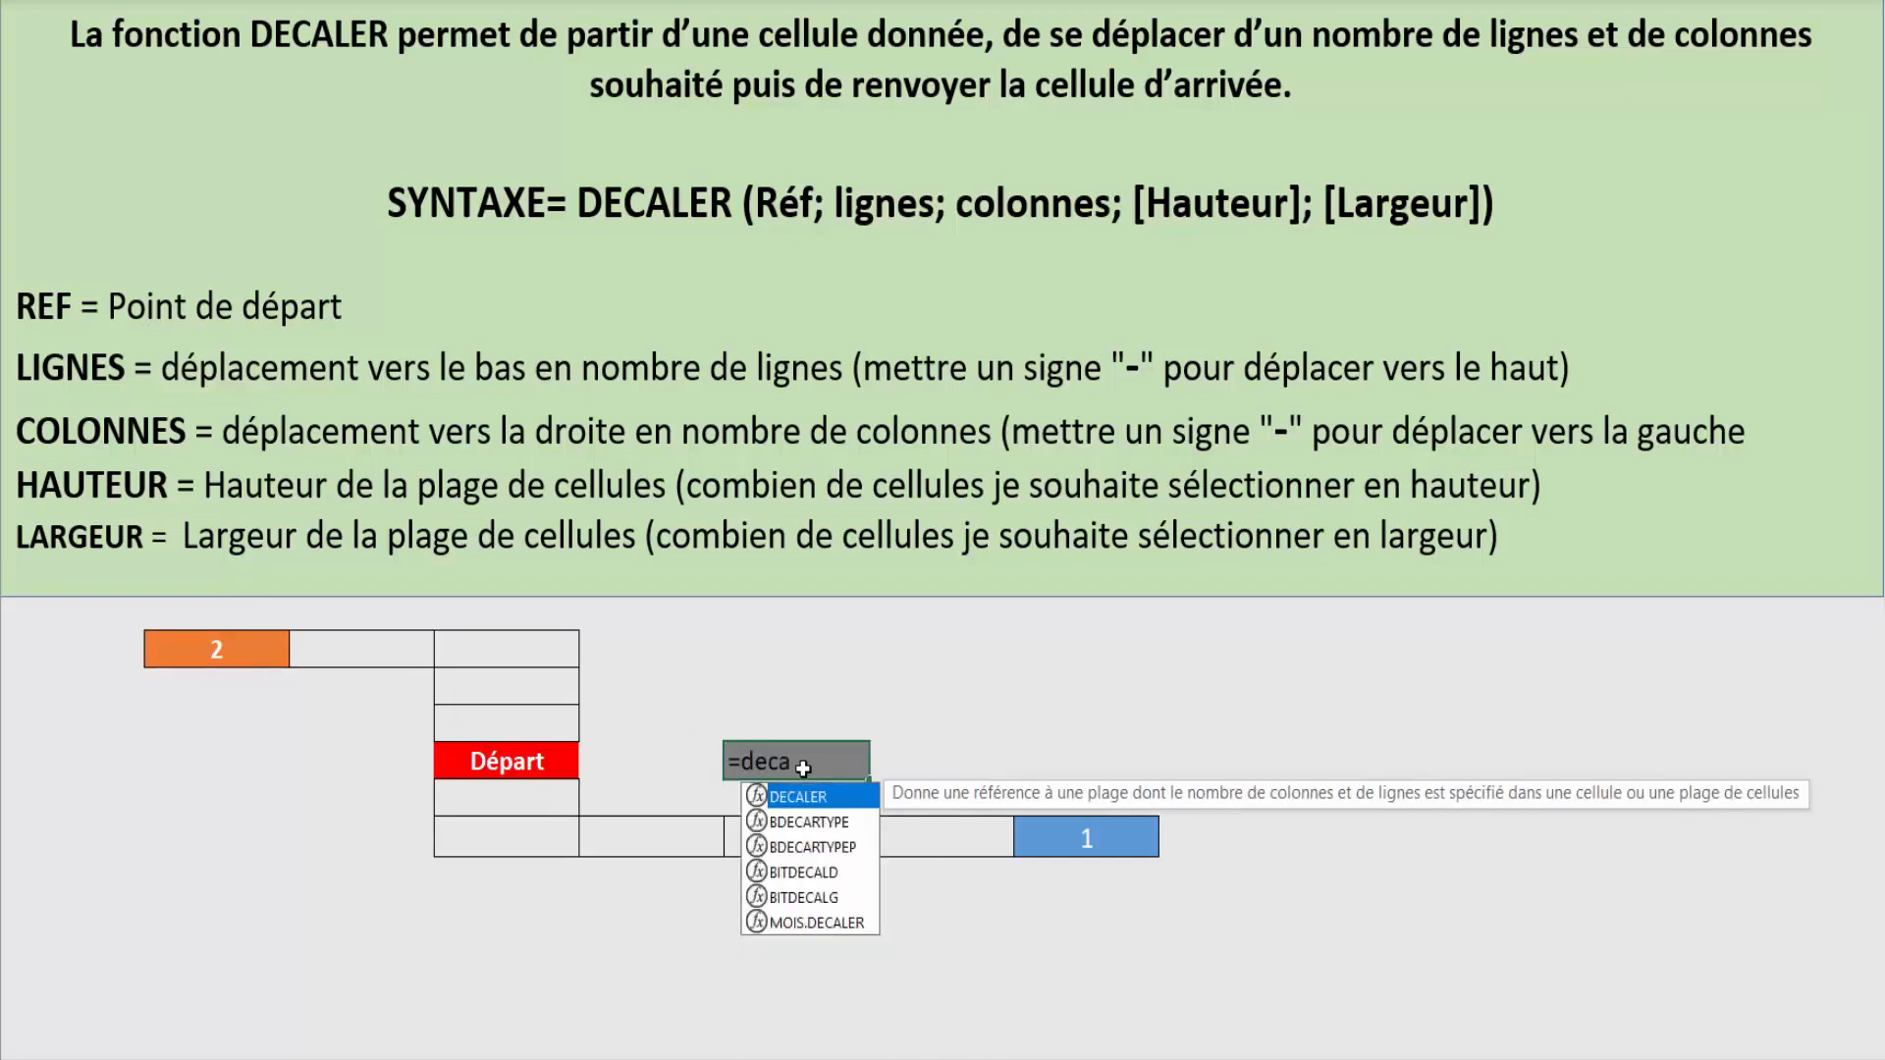
text(ler()
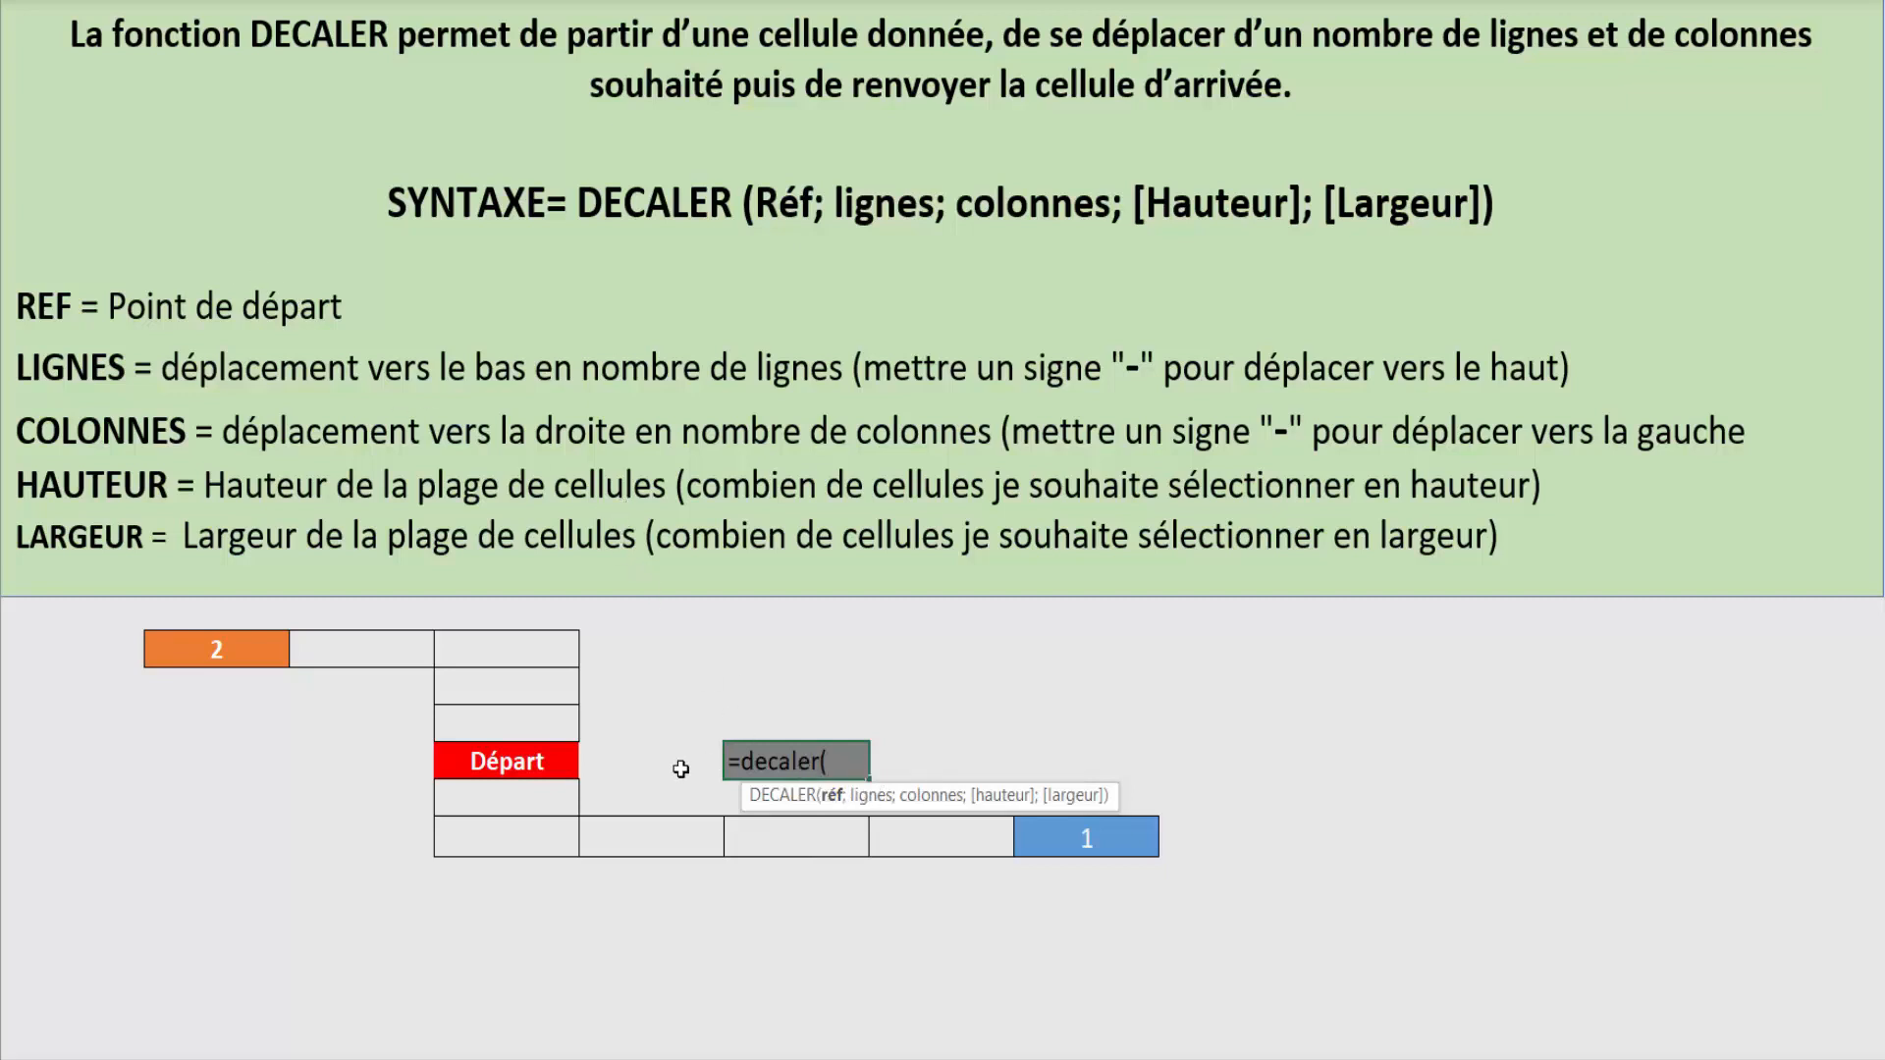
click(507, 765)
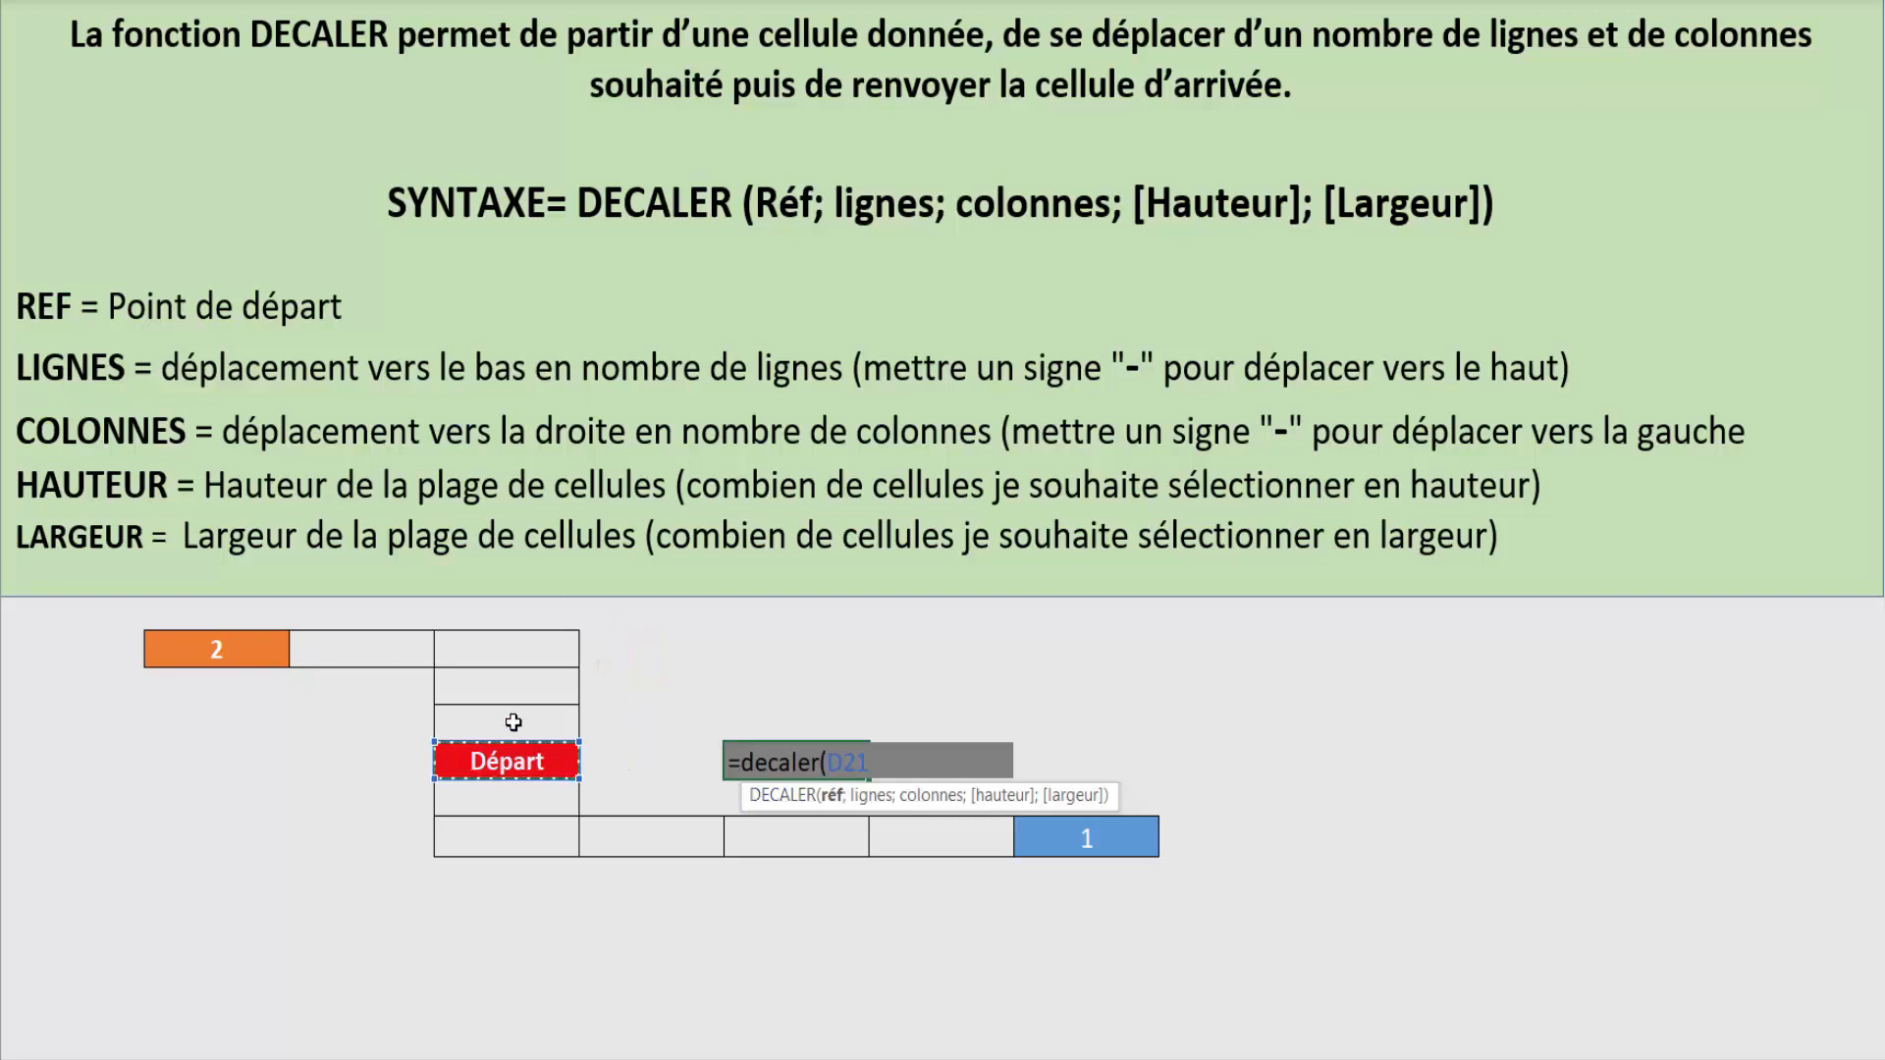
key(Escape)
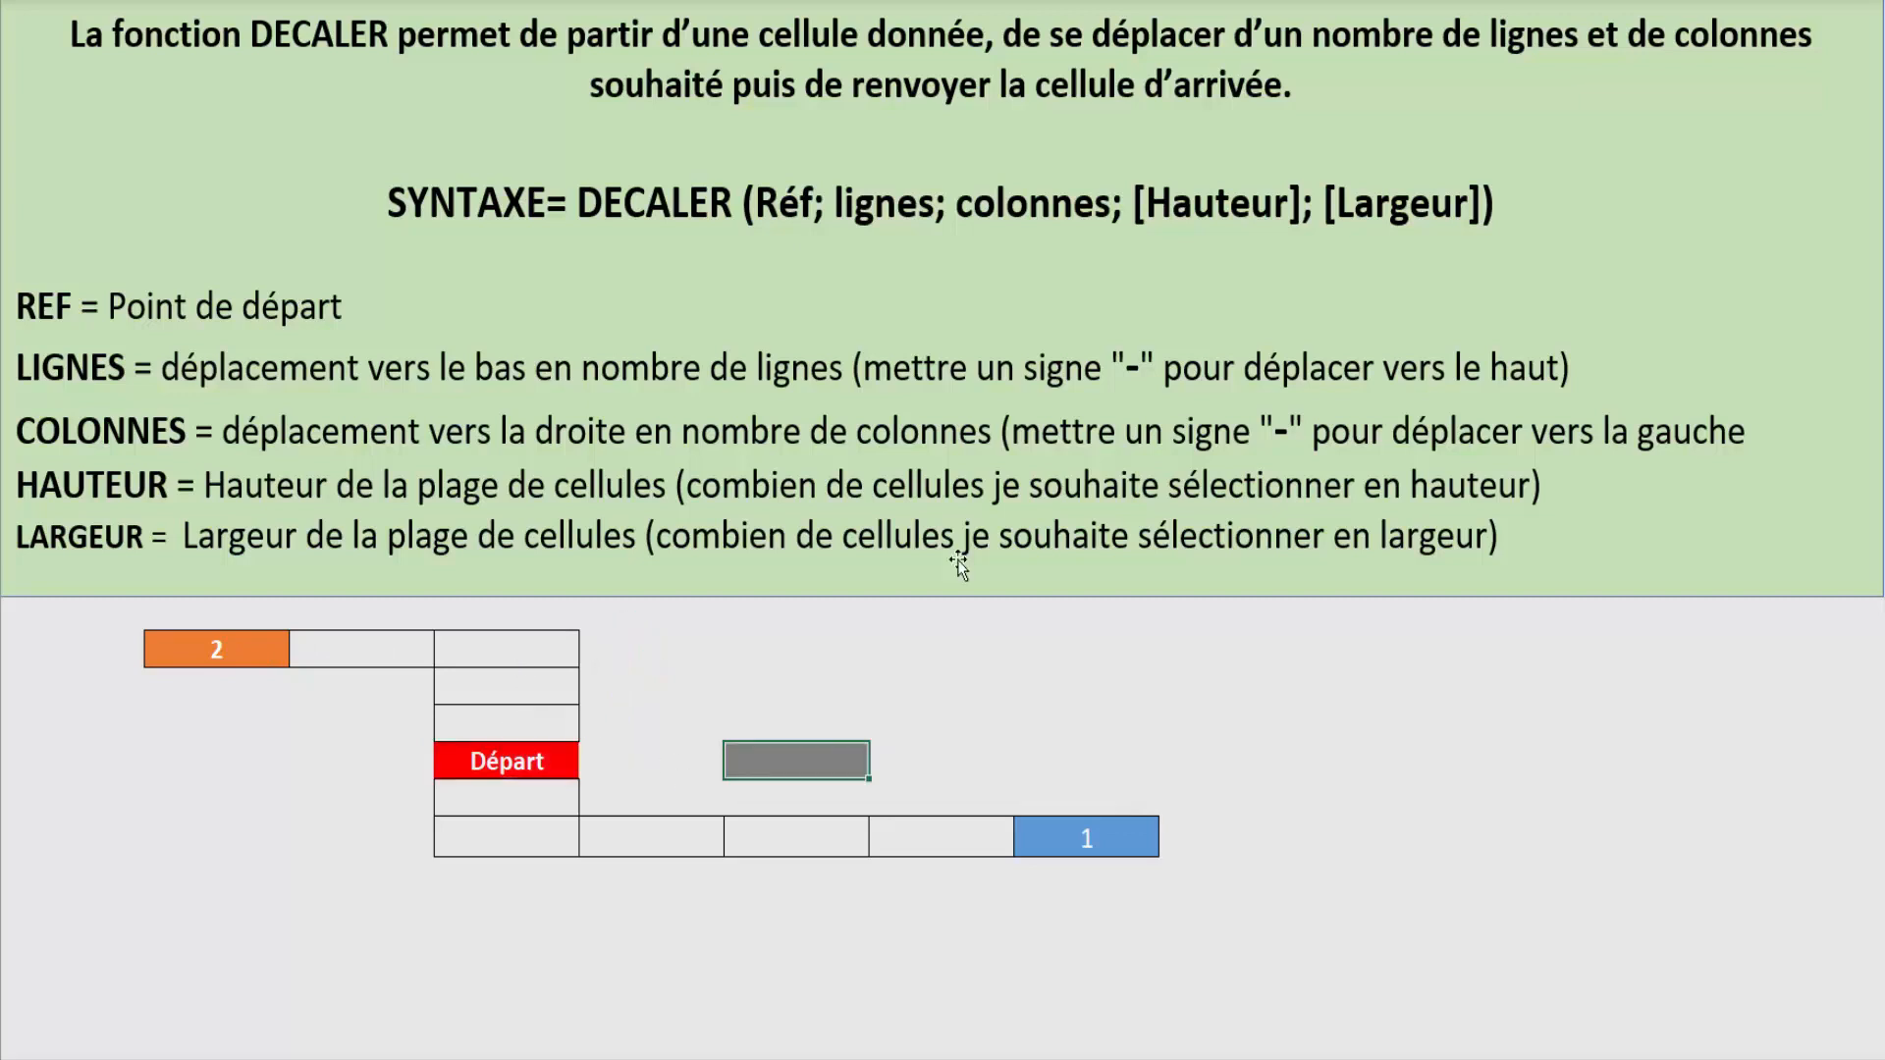
Step: Start a new DECALER formula in the grey cell with the Départ cell D21 as its reference
drag(868, 368, 1521, 385)
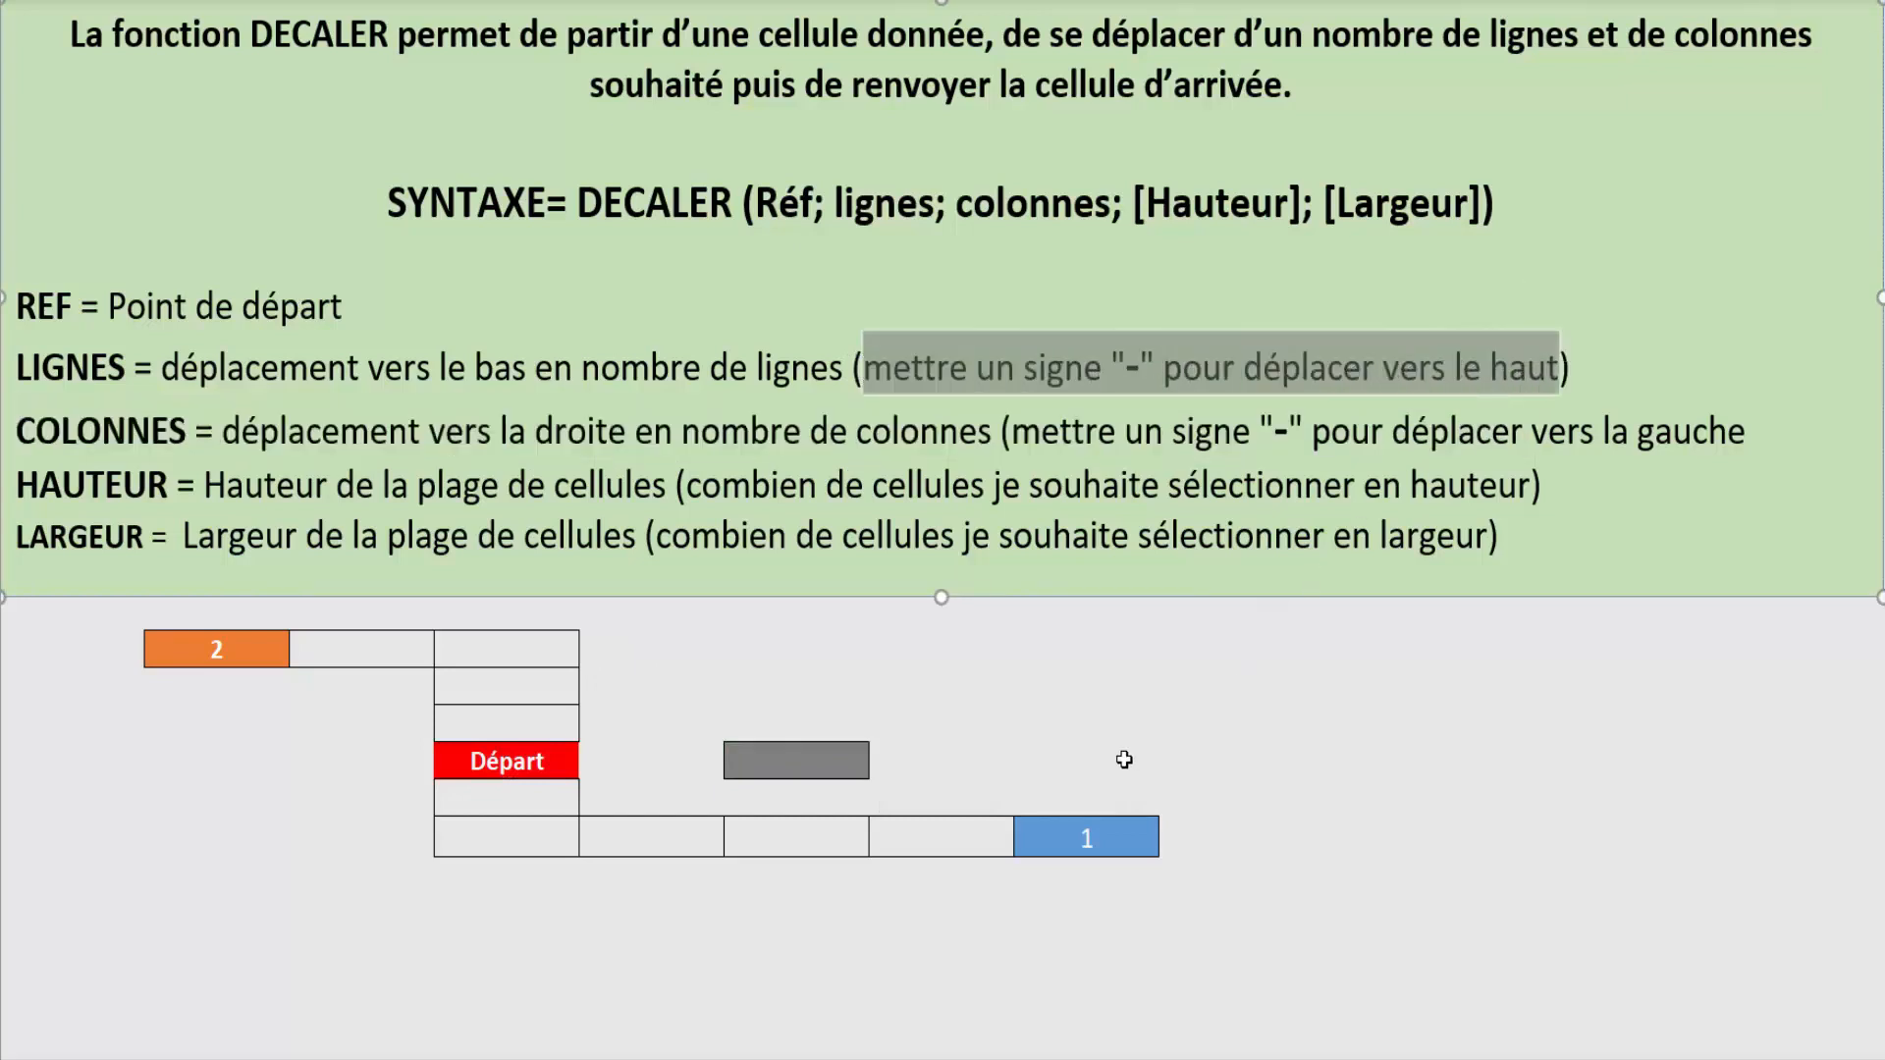
click(827, 771)
text(=)
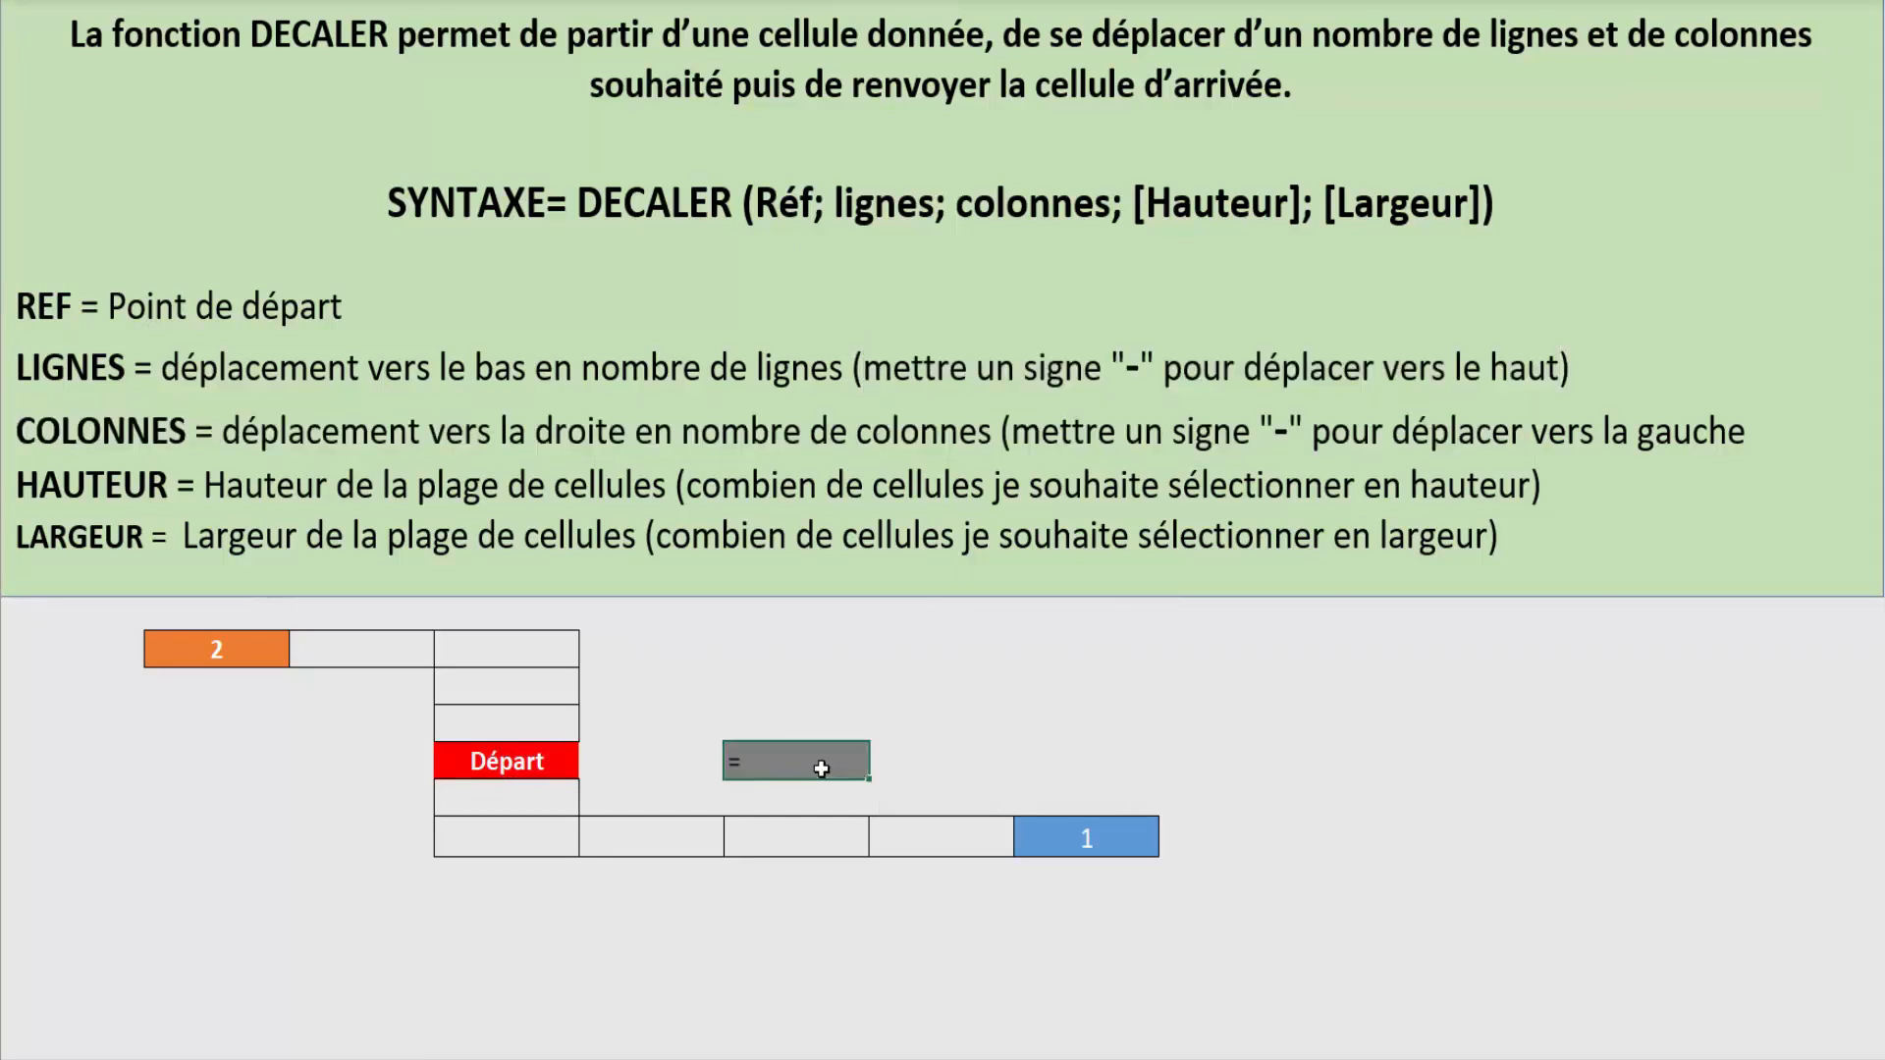
text(decaler()
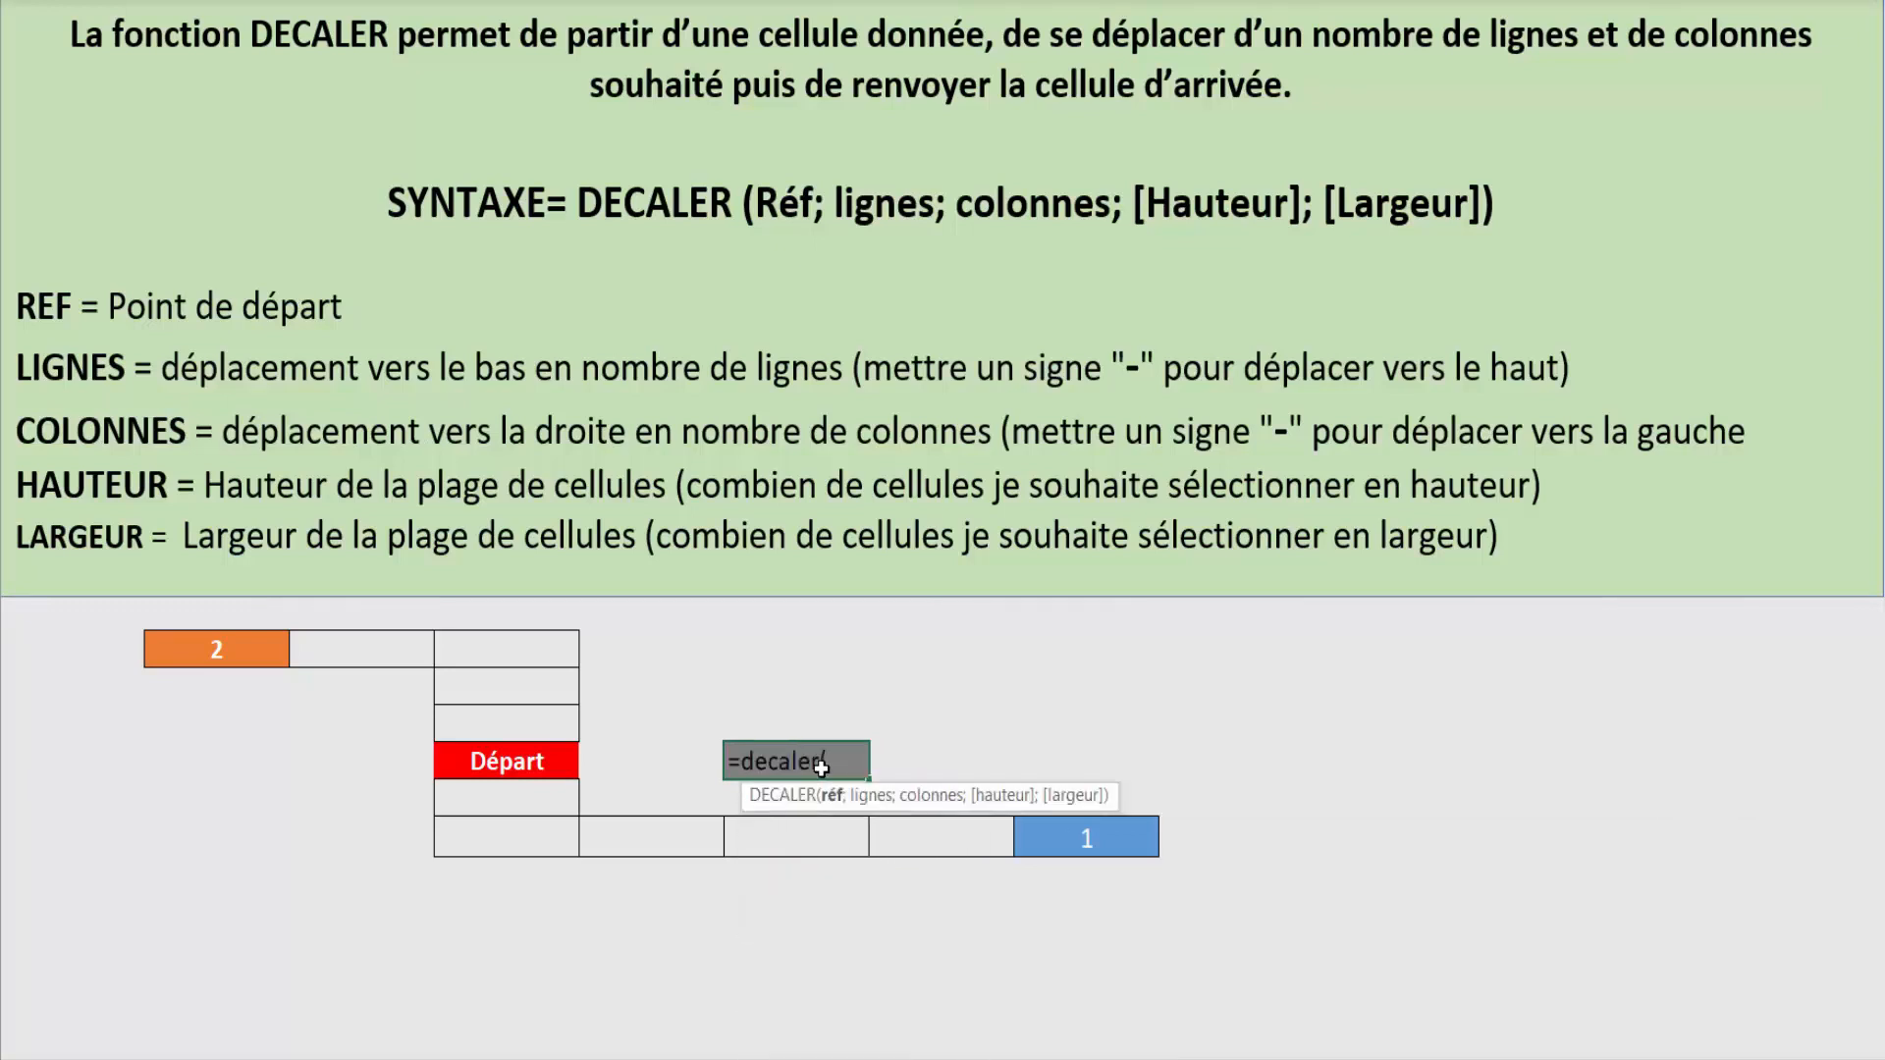
click(525, 774)
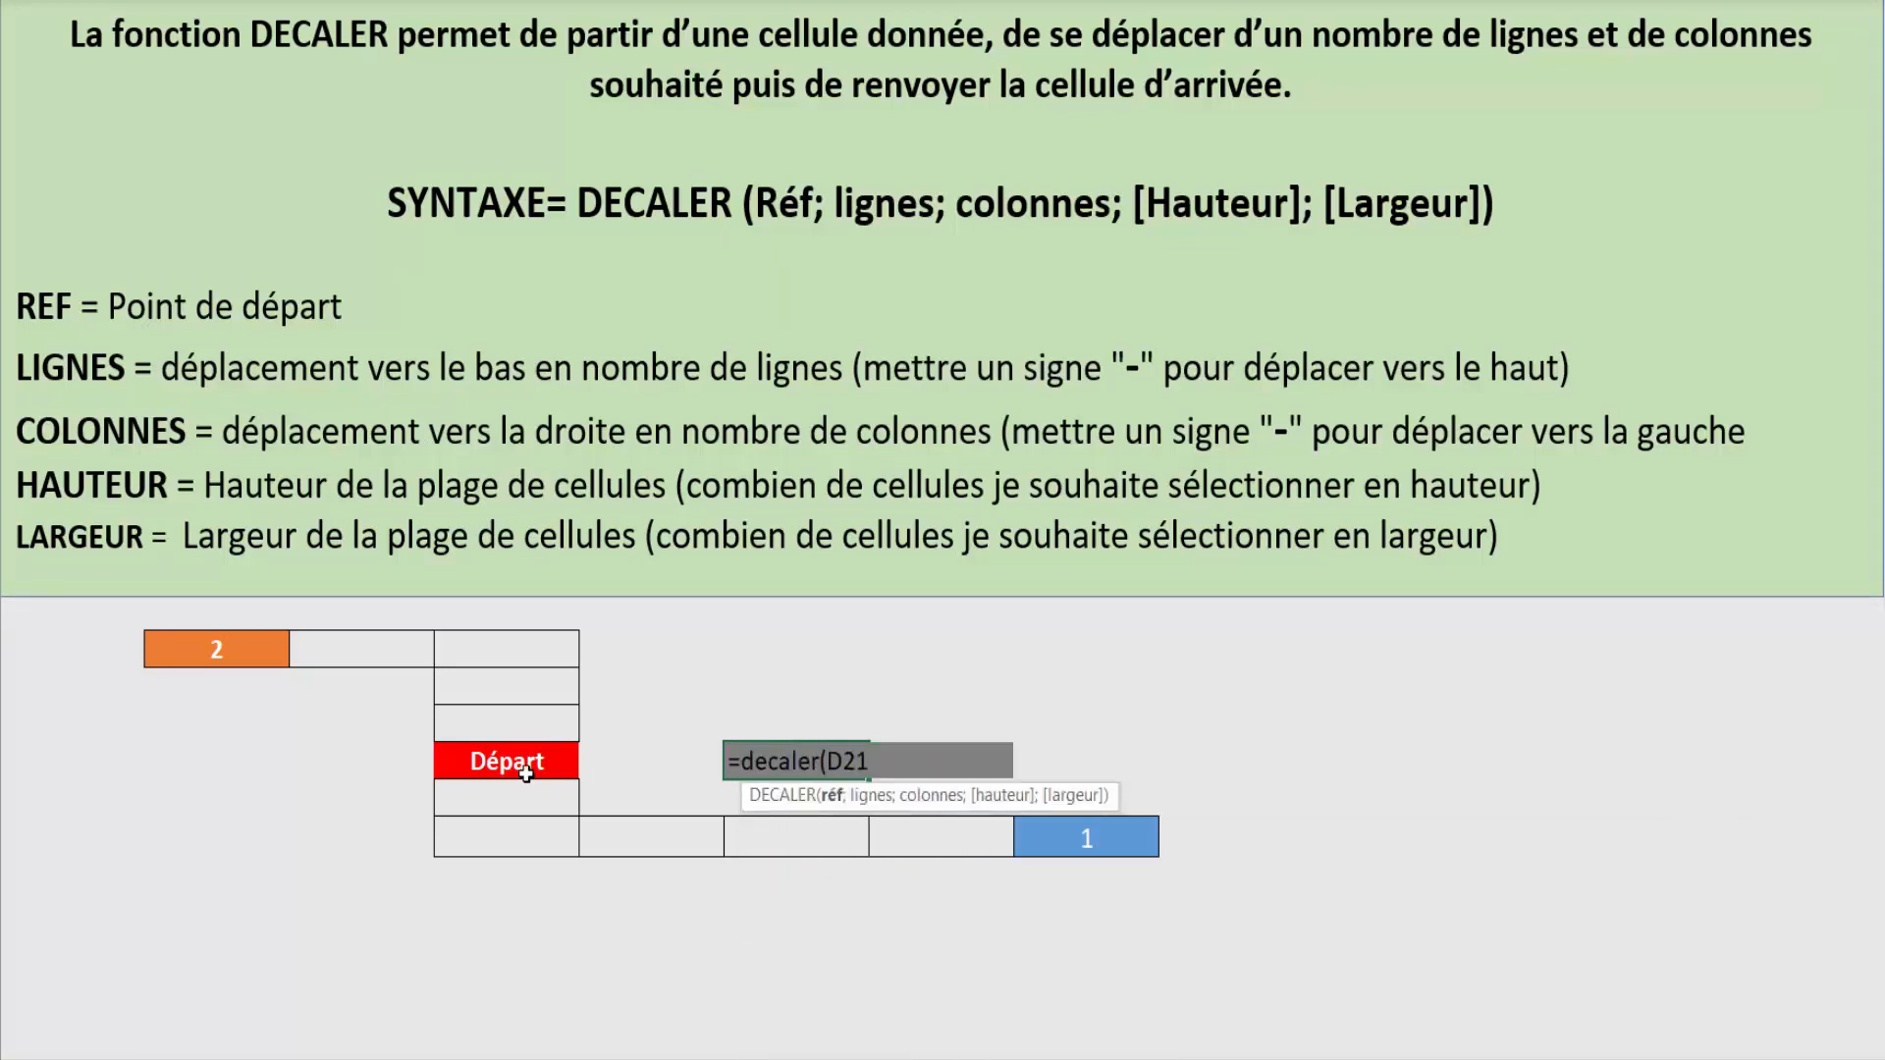
Step: Complete the grey cell's DECALER formula with -3 rows, -2 columns, height 1 and width 1
text(;-3)
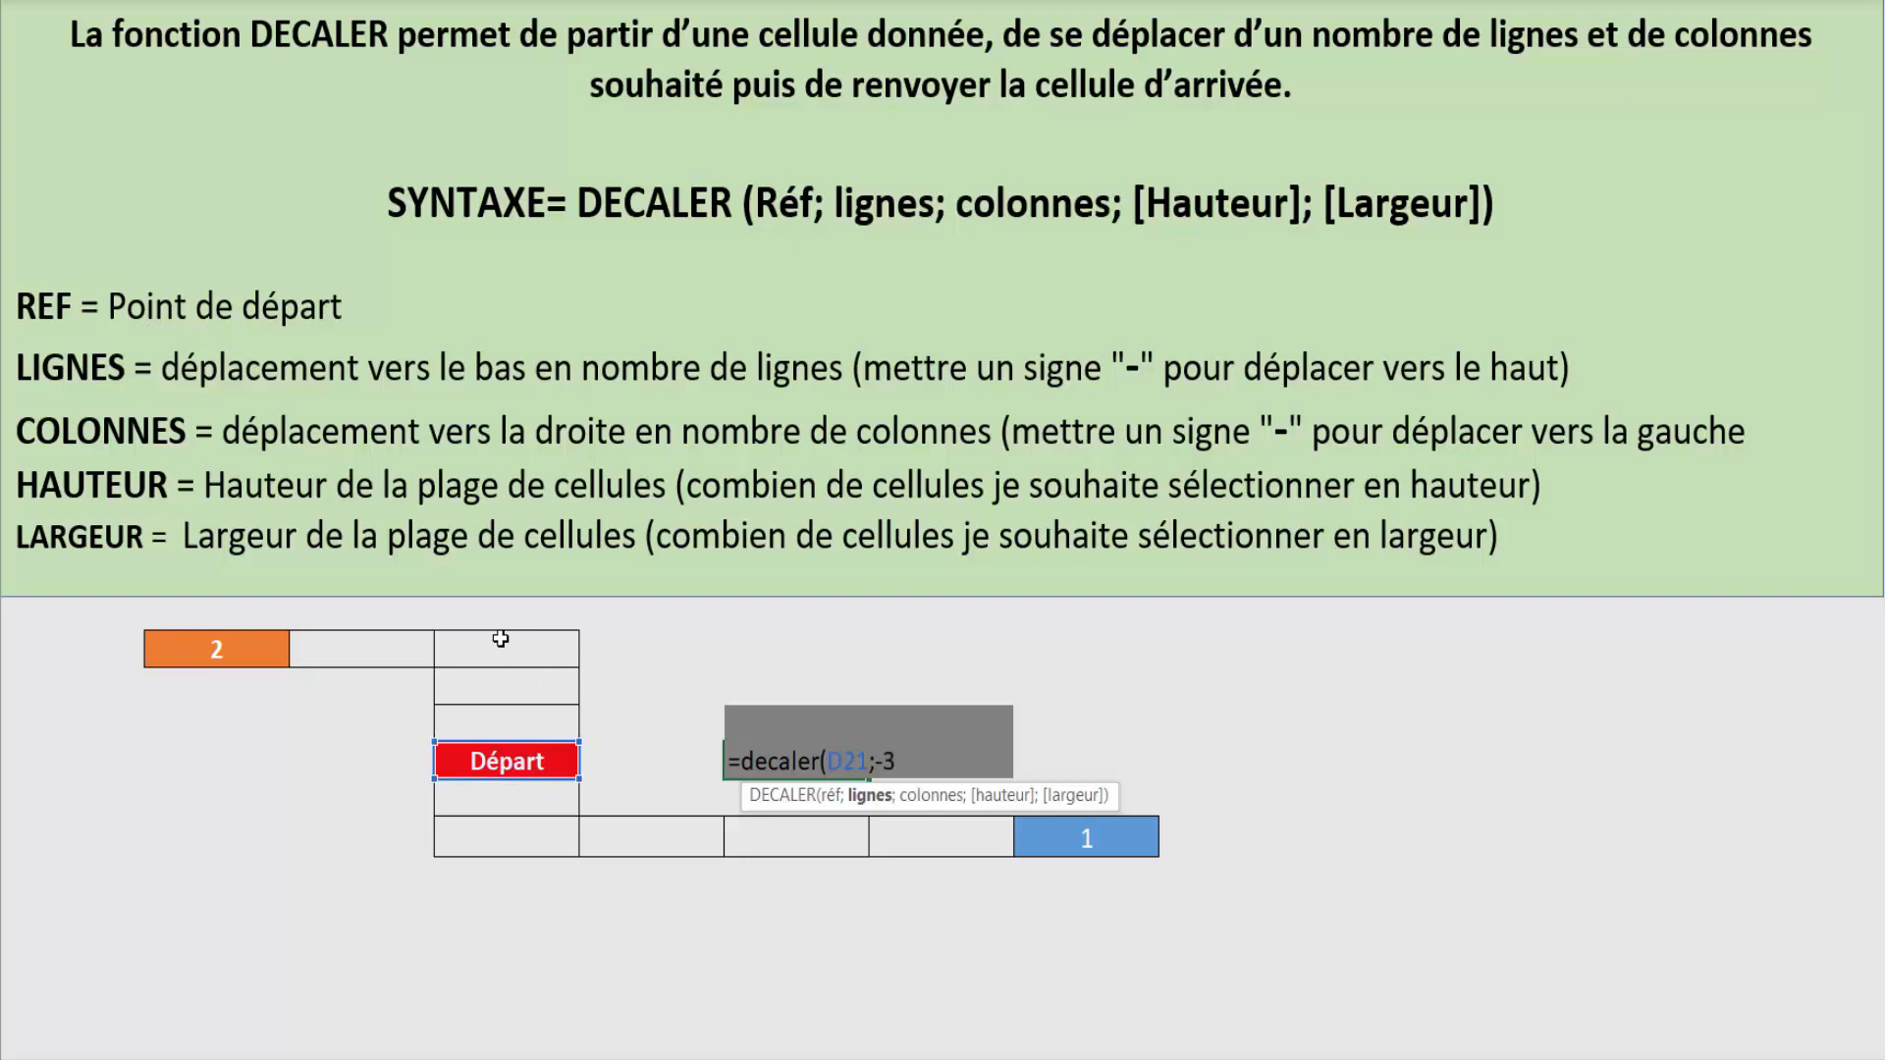
text(;)
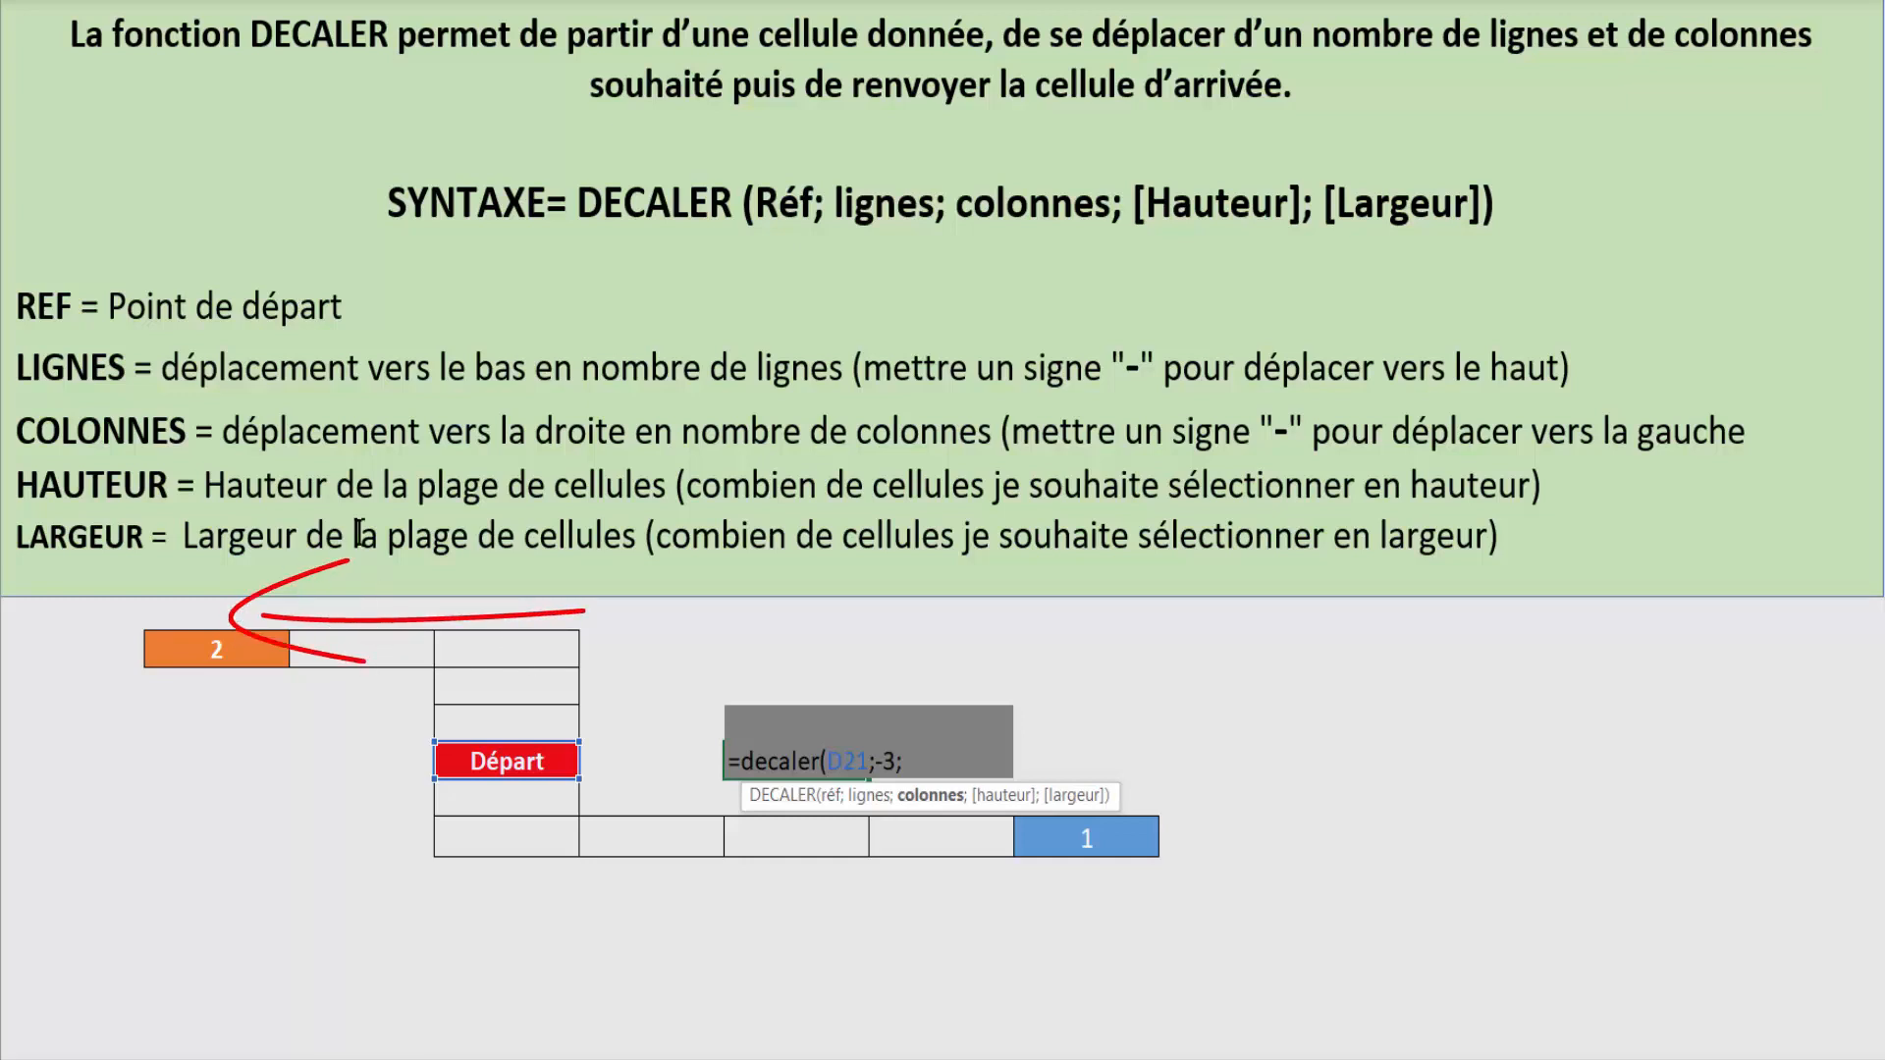
text(-2)
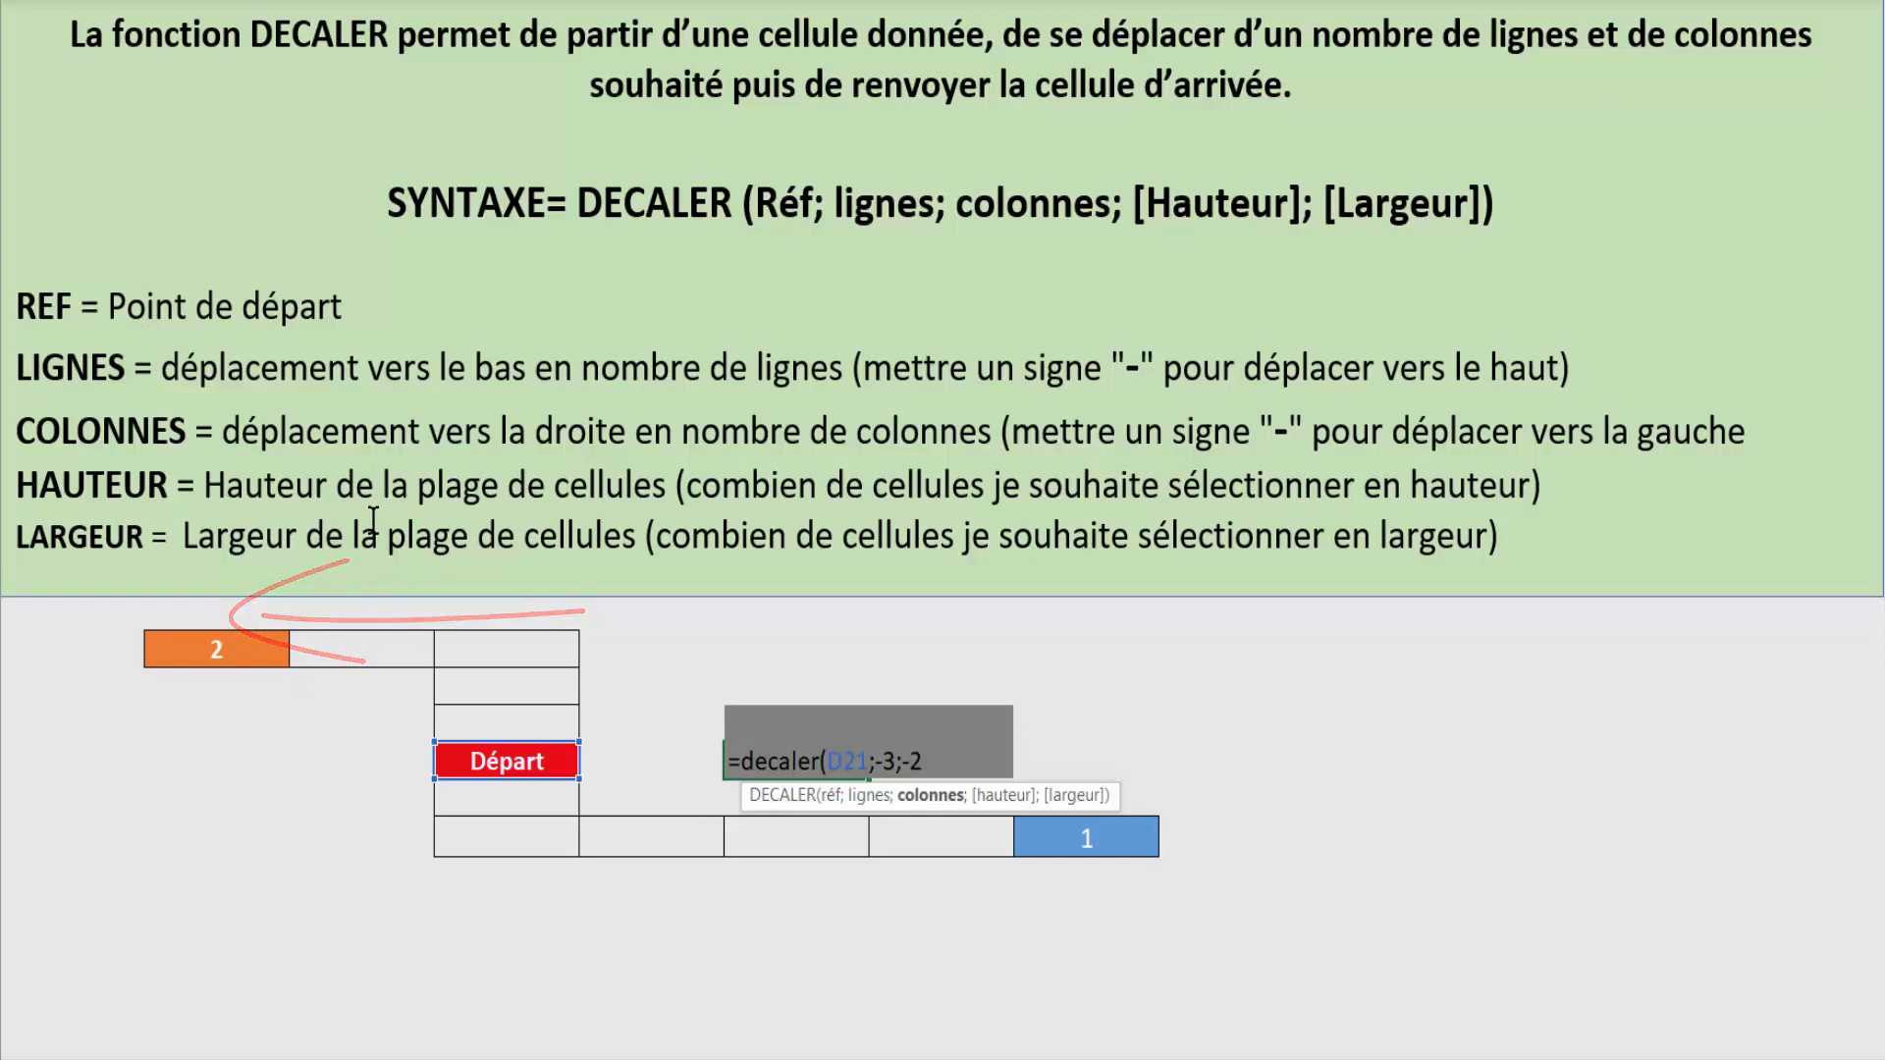
text(;)
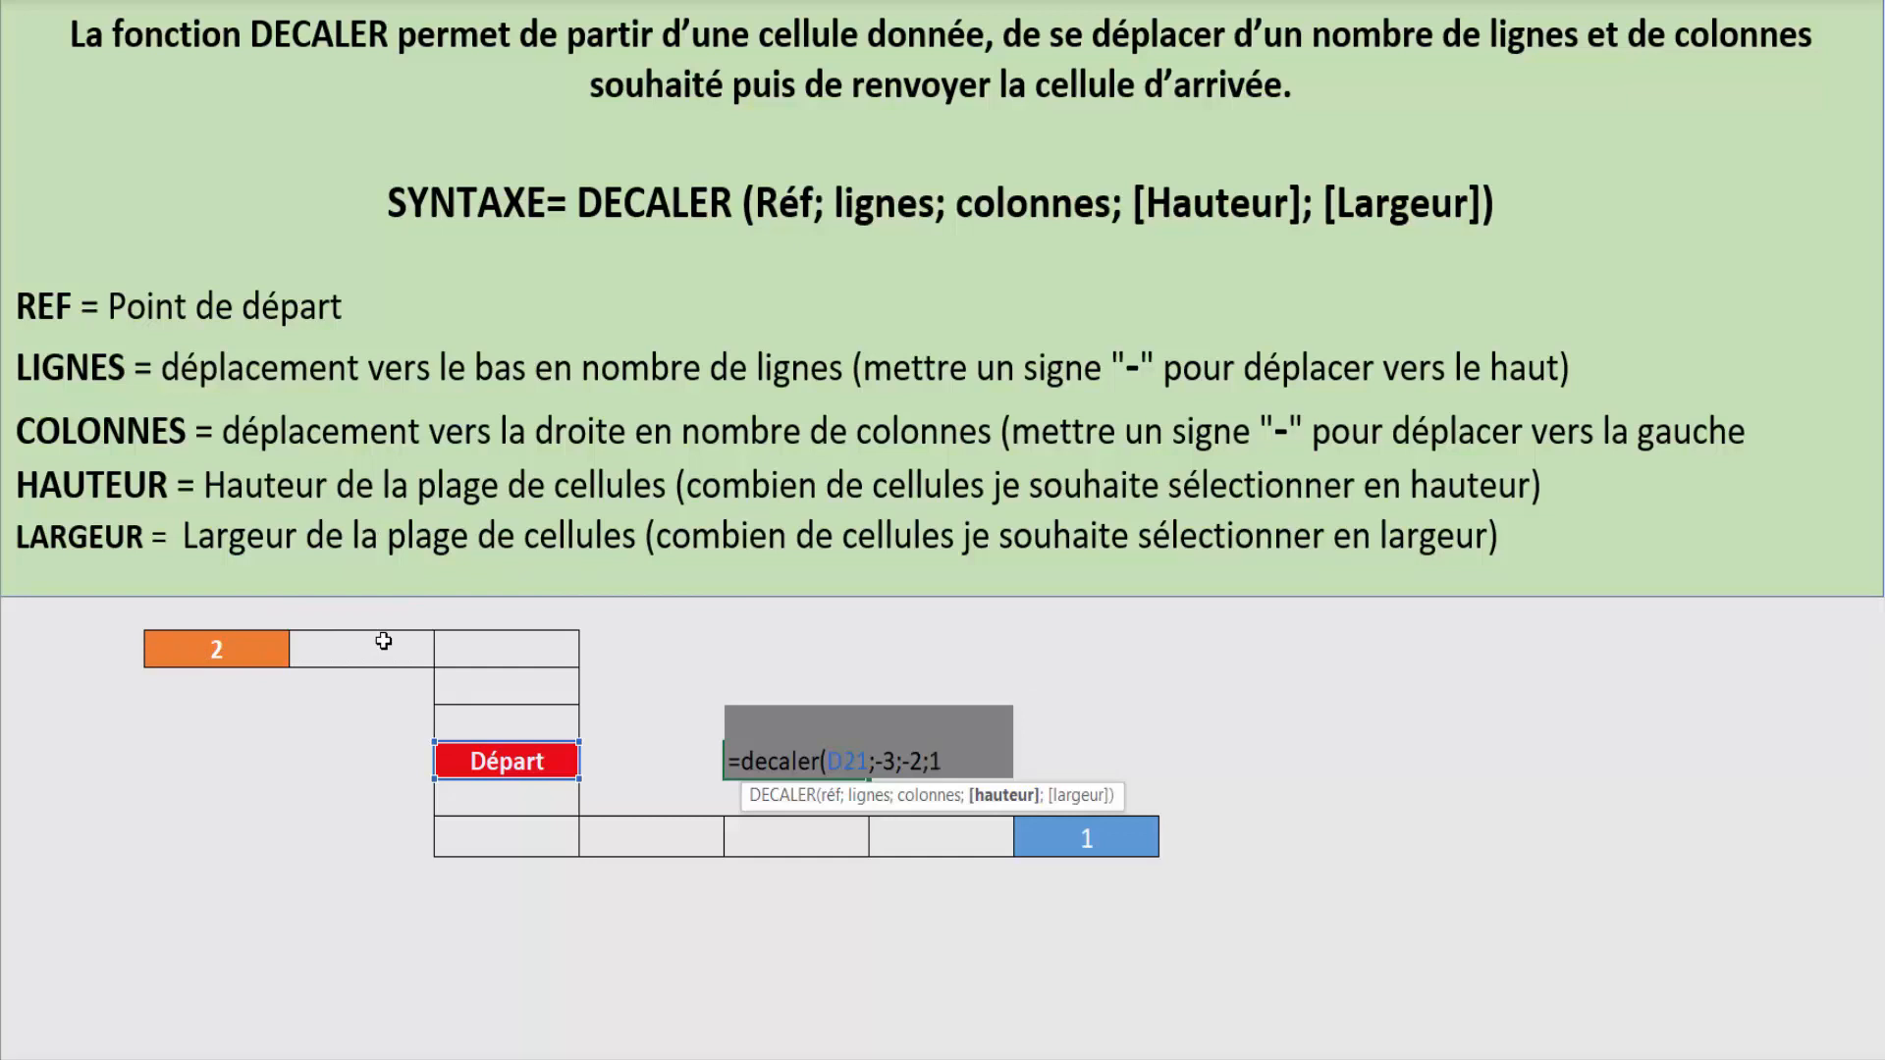
text(1;)
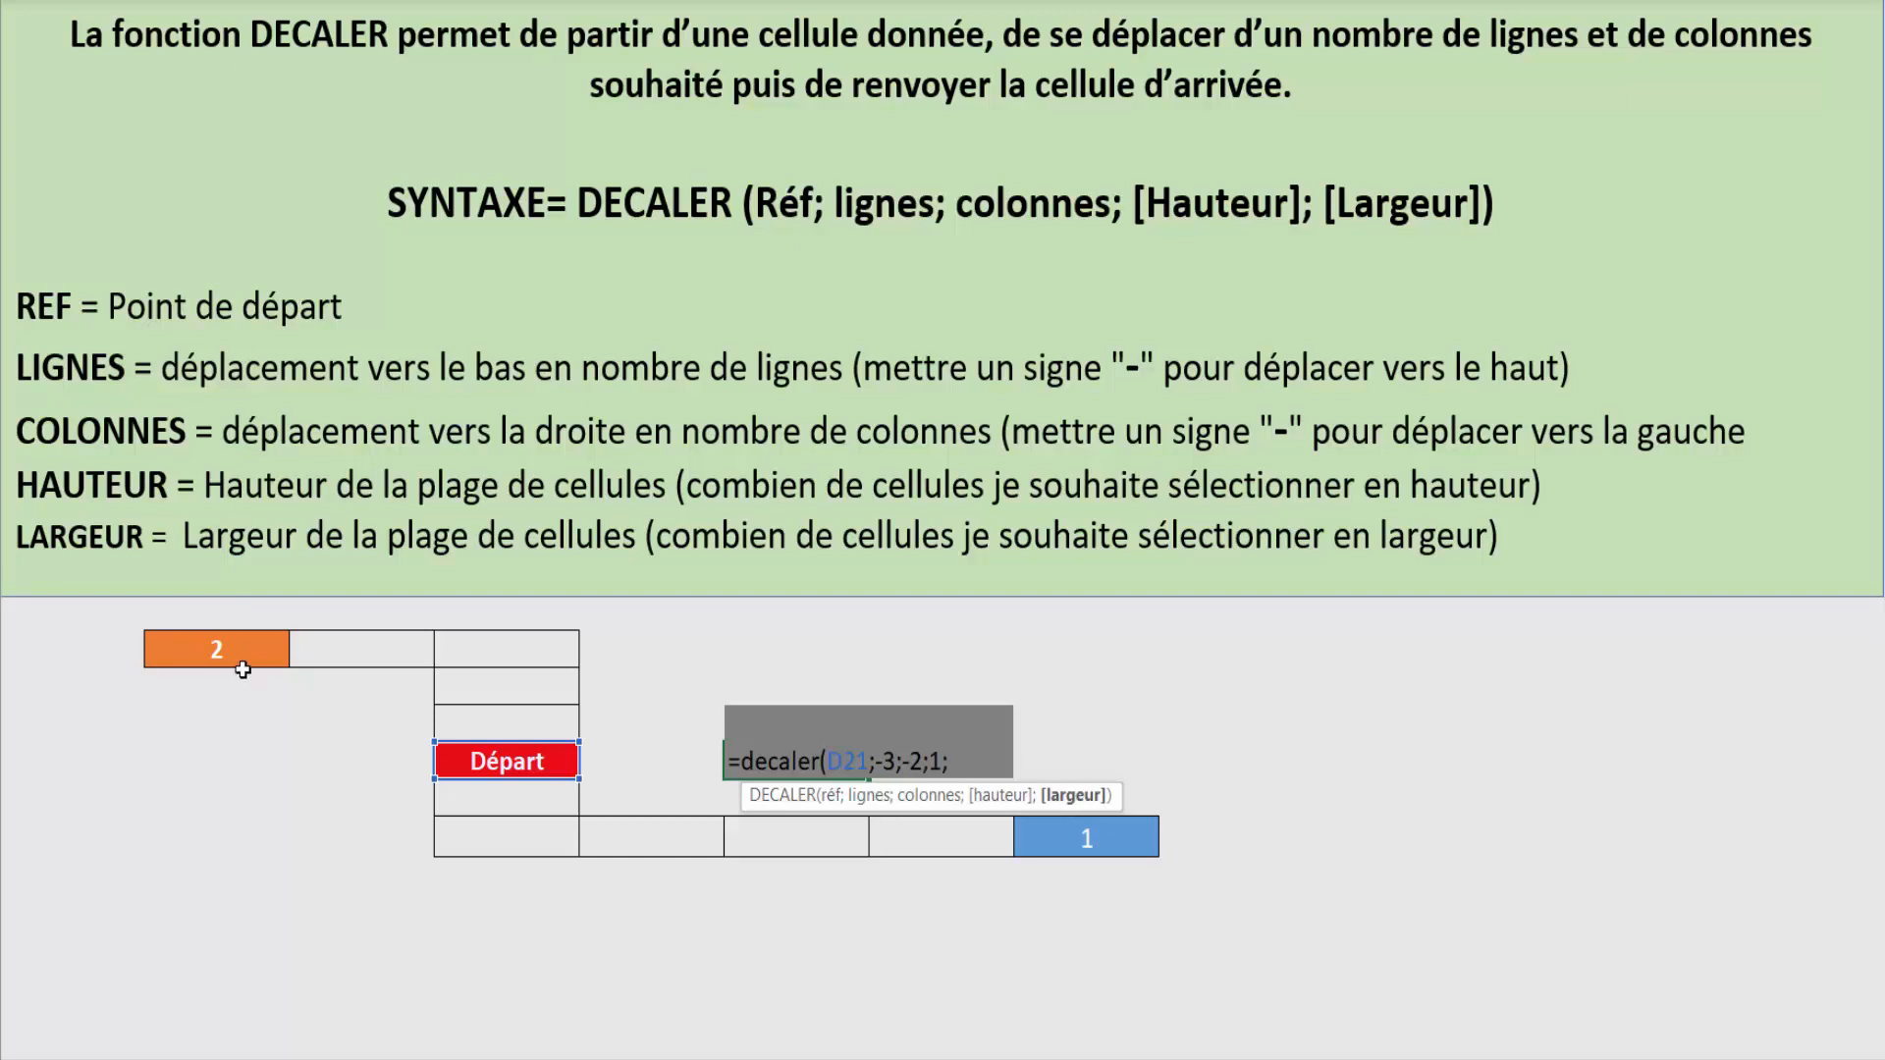
text(1))
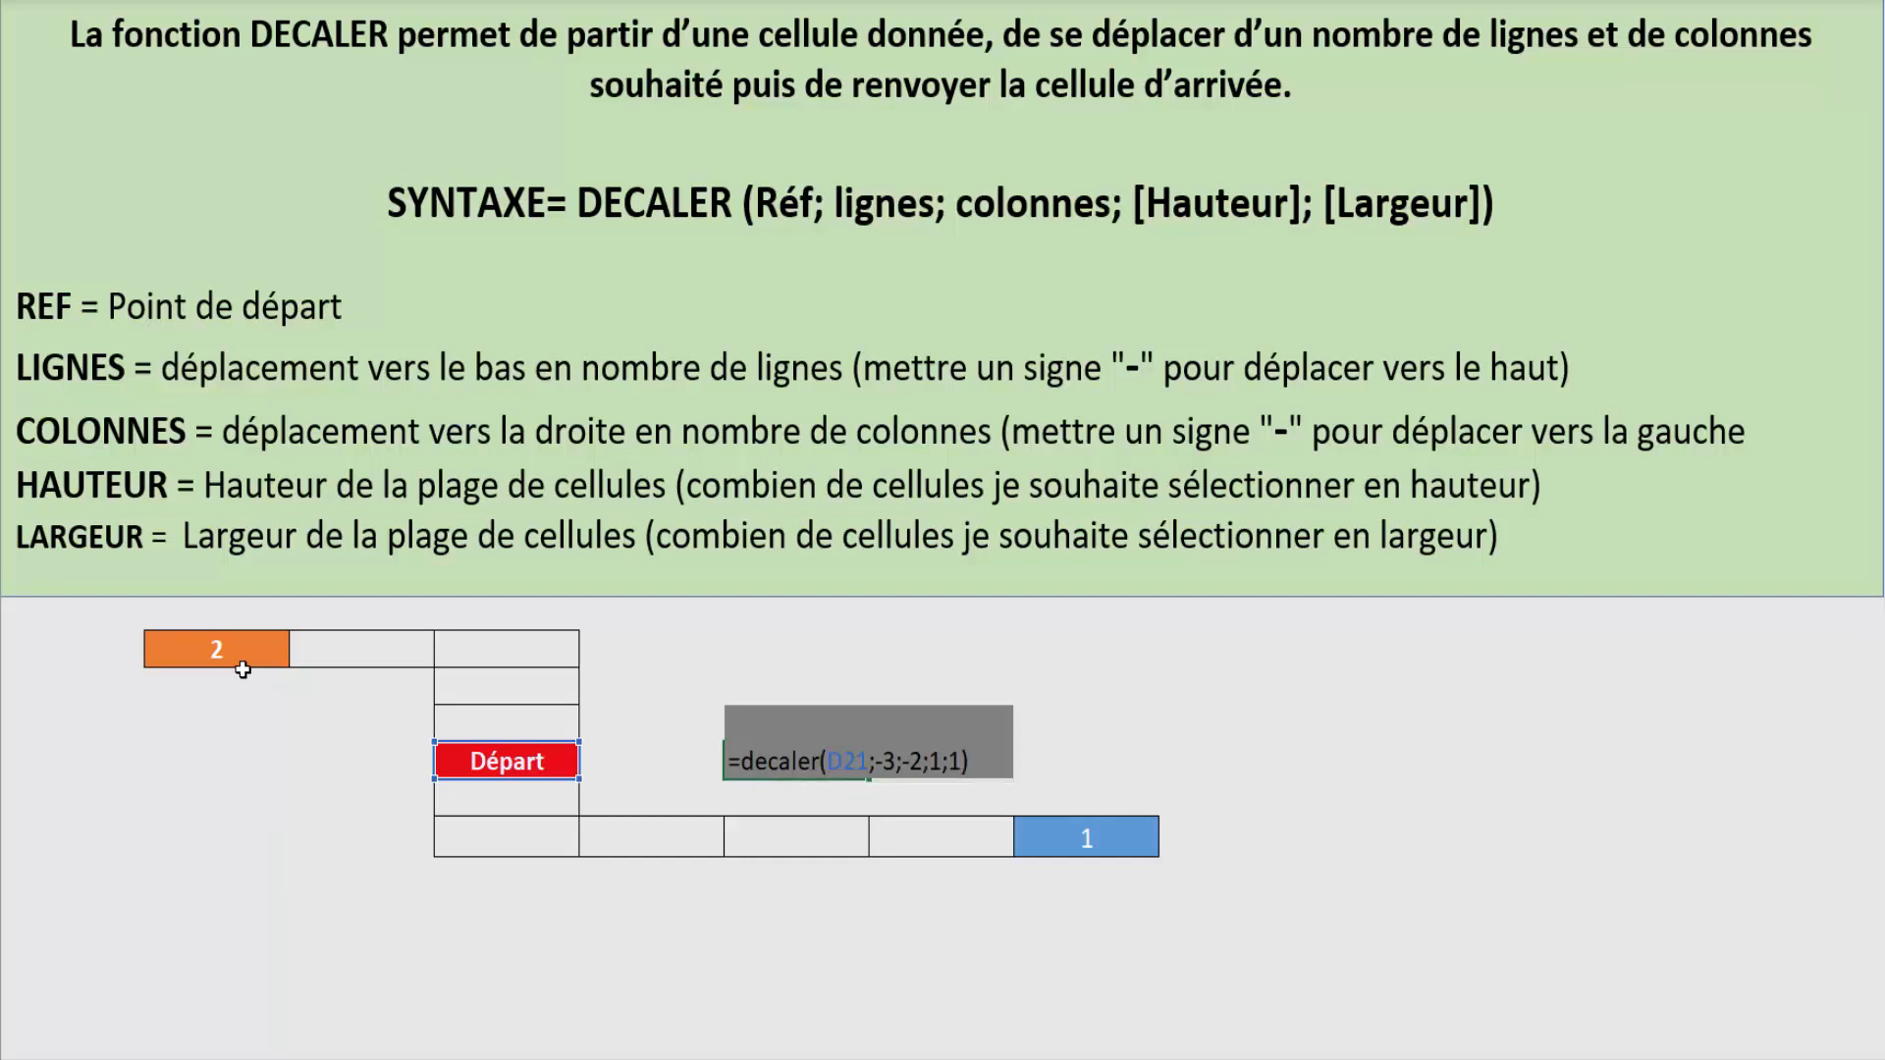
key(ctrl+Return)
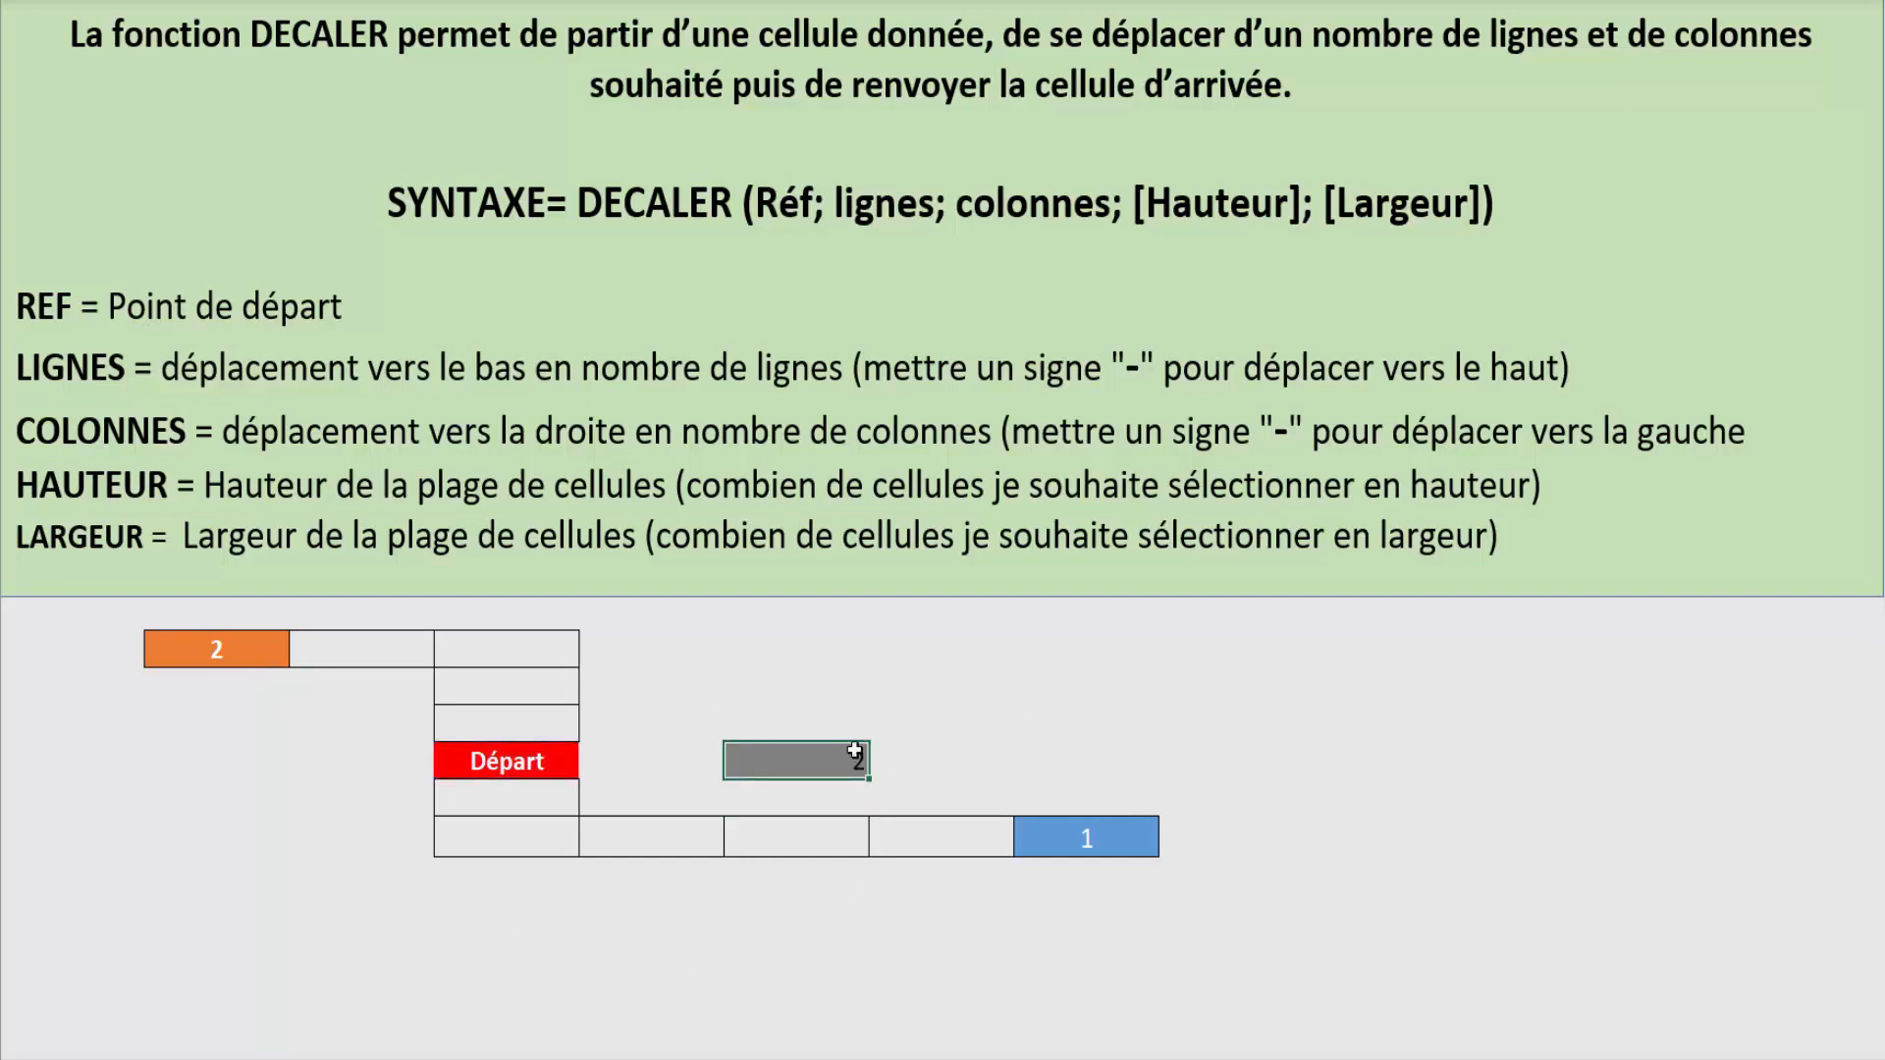
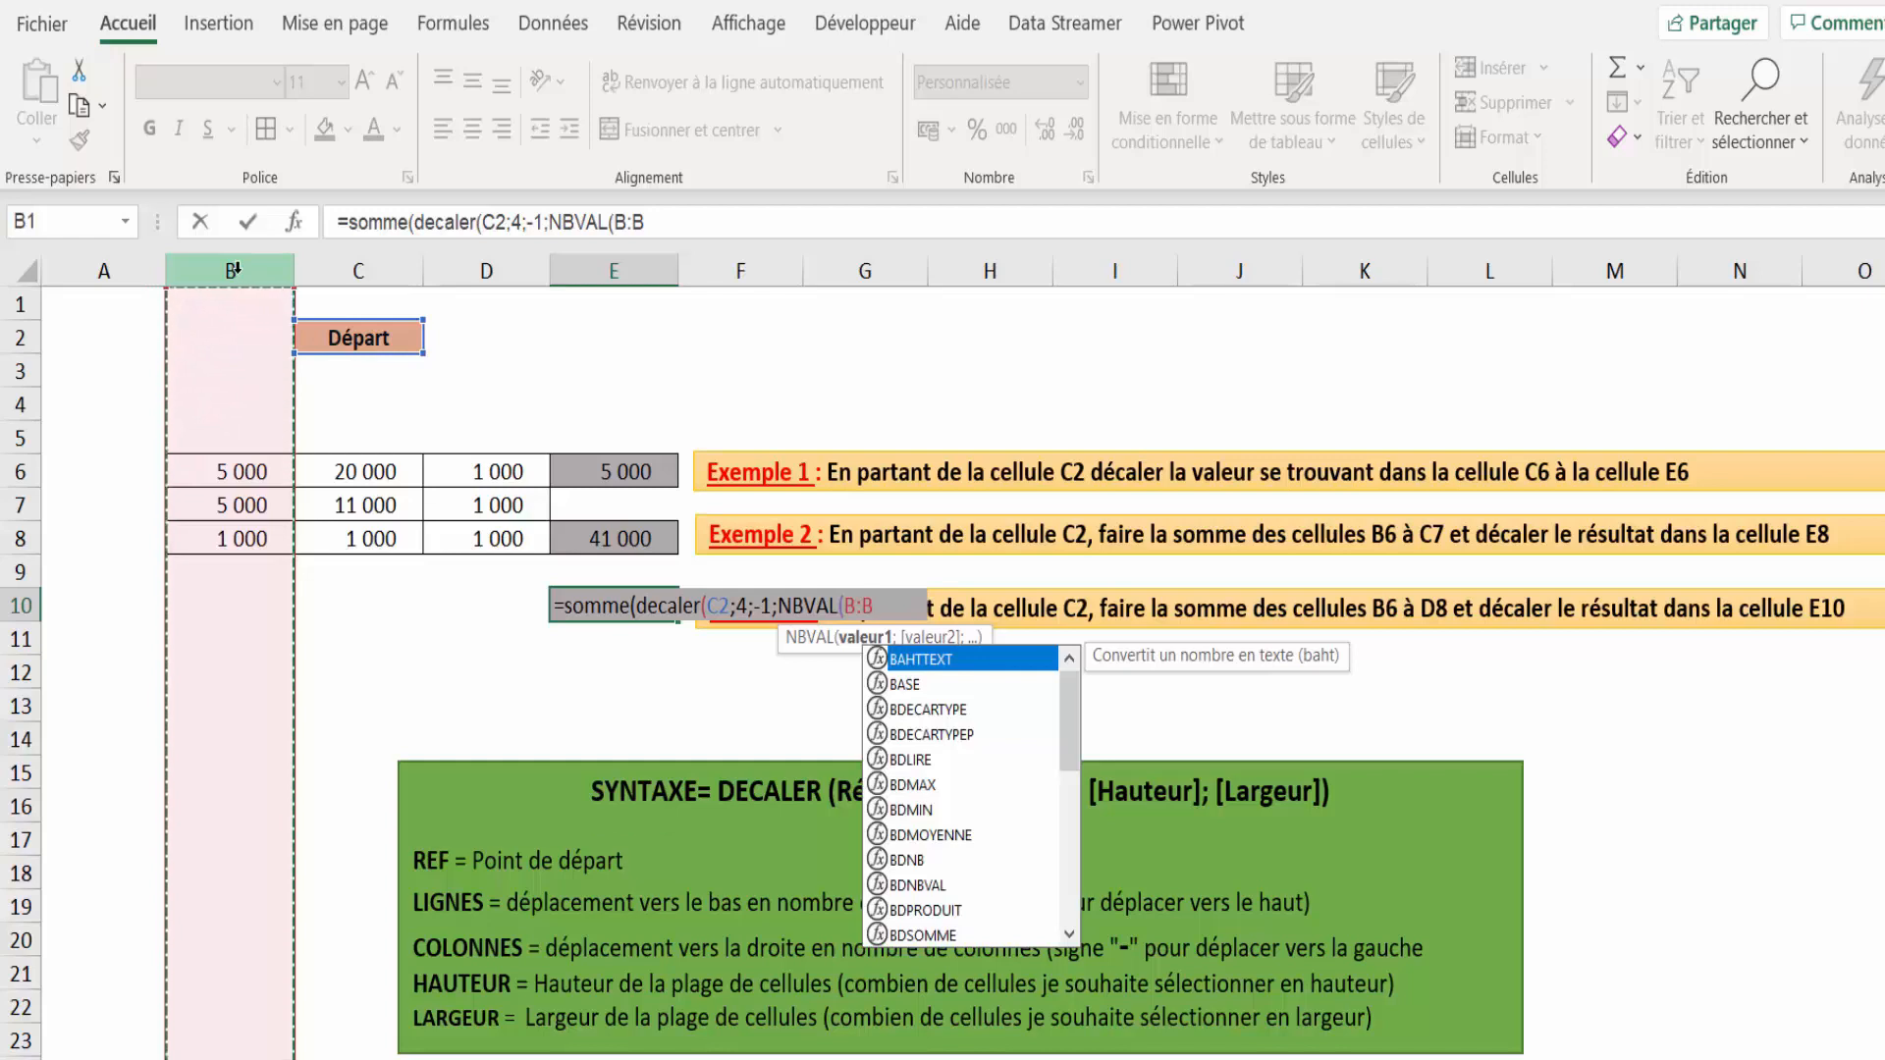
Step: Complete the SOMME(DECALER) formula in E10 with NBVAL(B:B) as height and 3 as width, and check it against B6:D8
text())
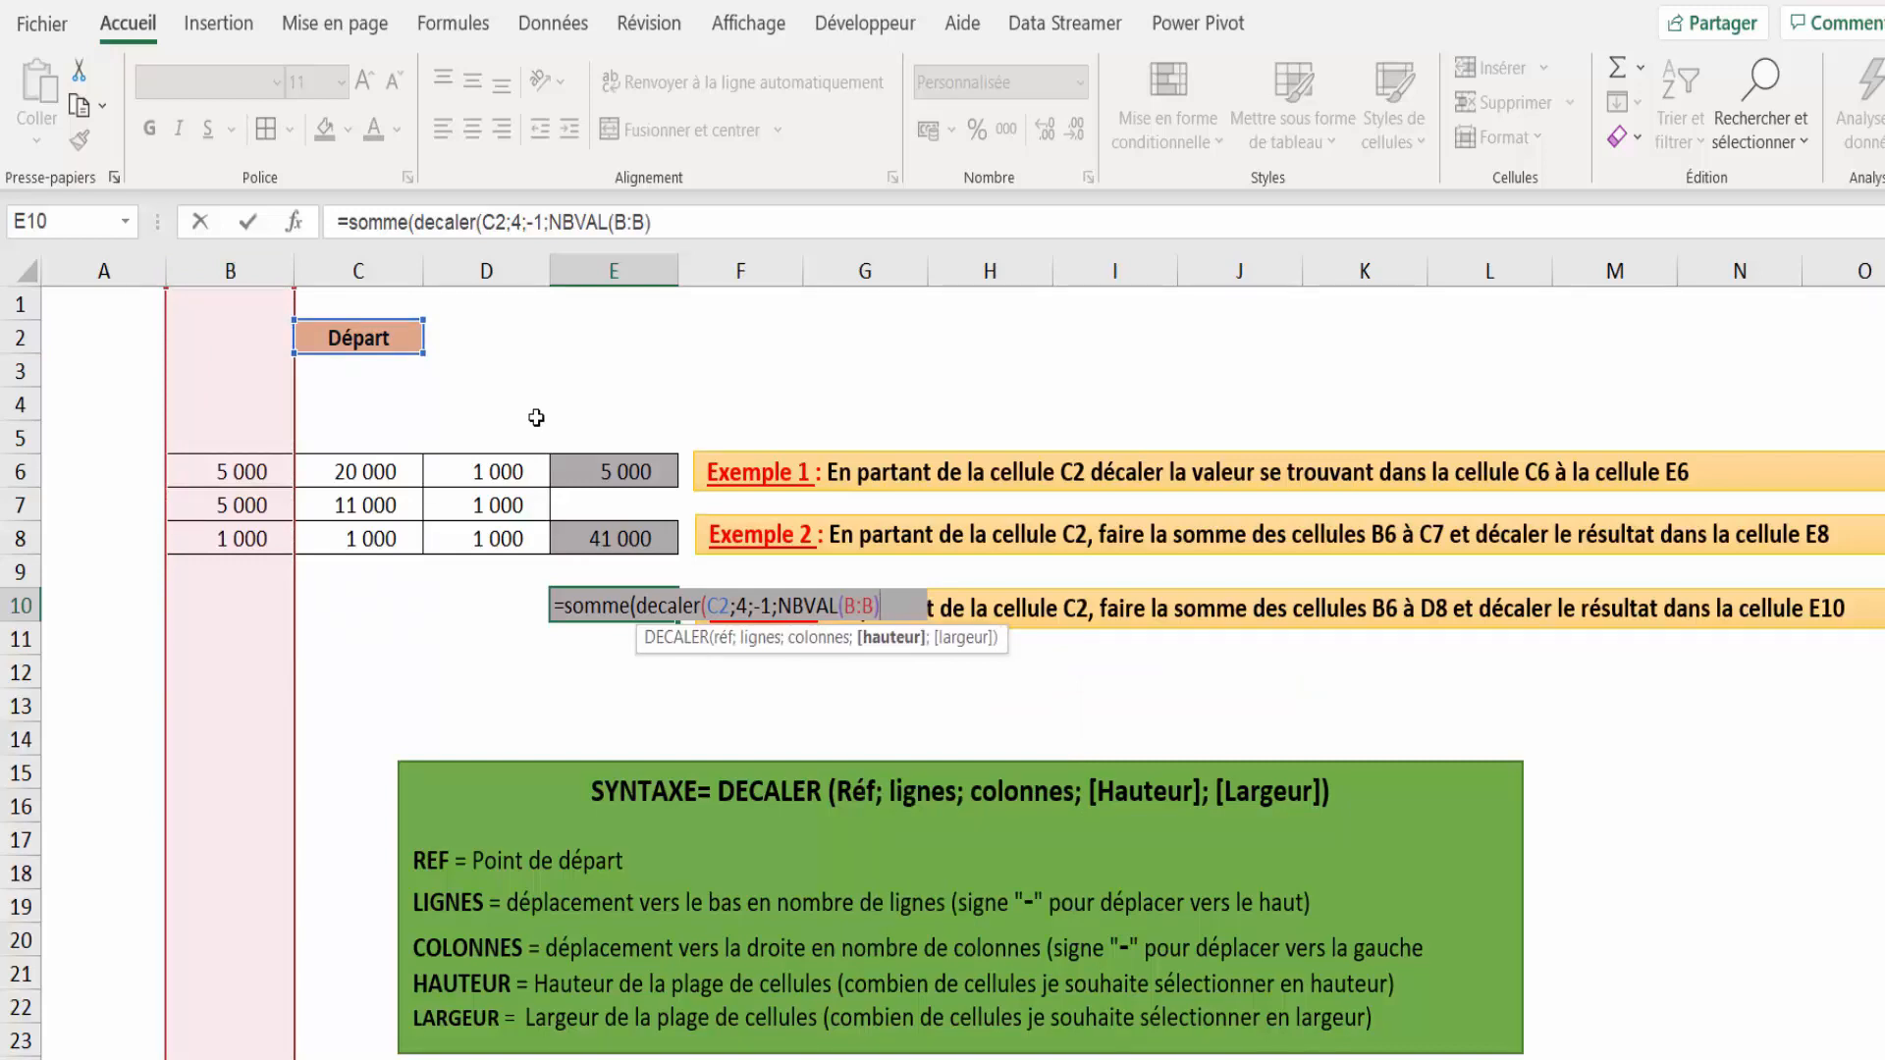
text(;3)
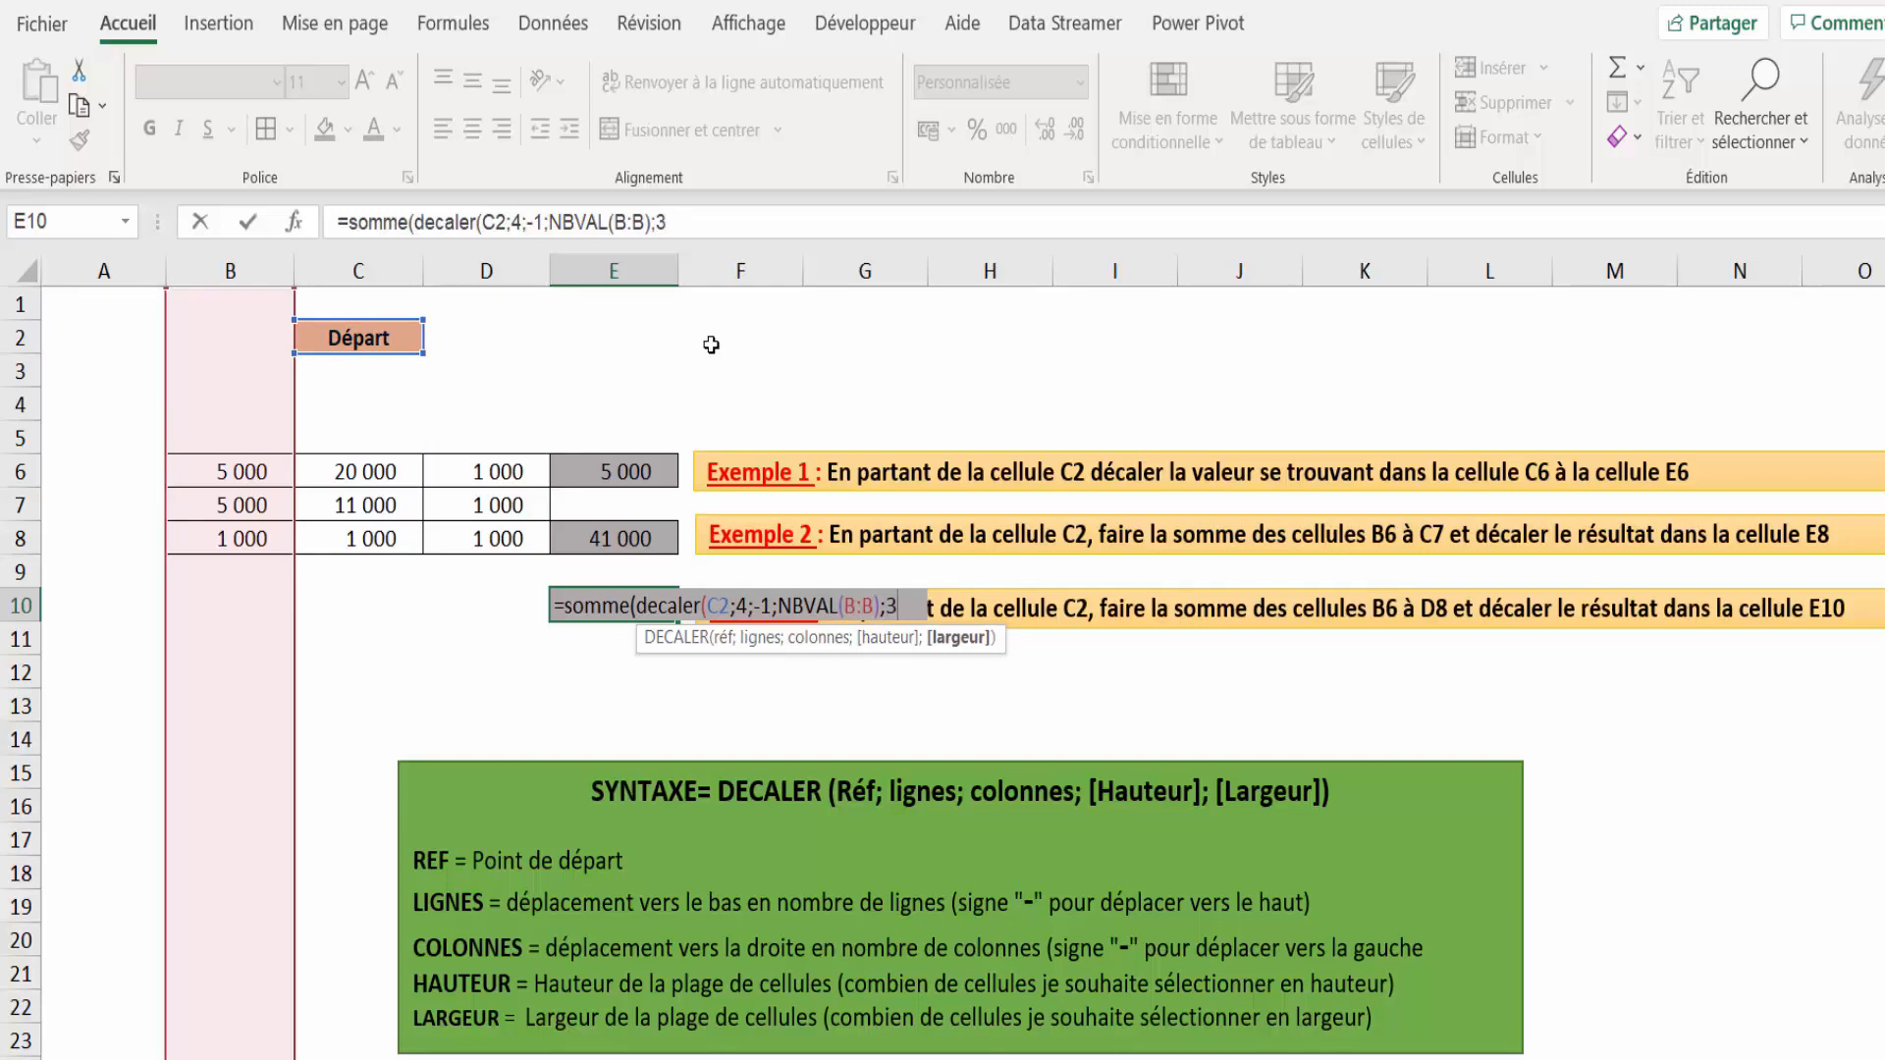
text())
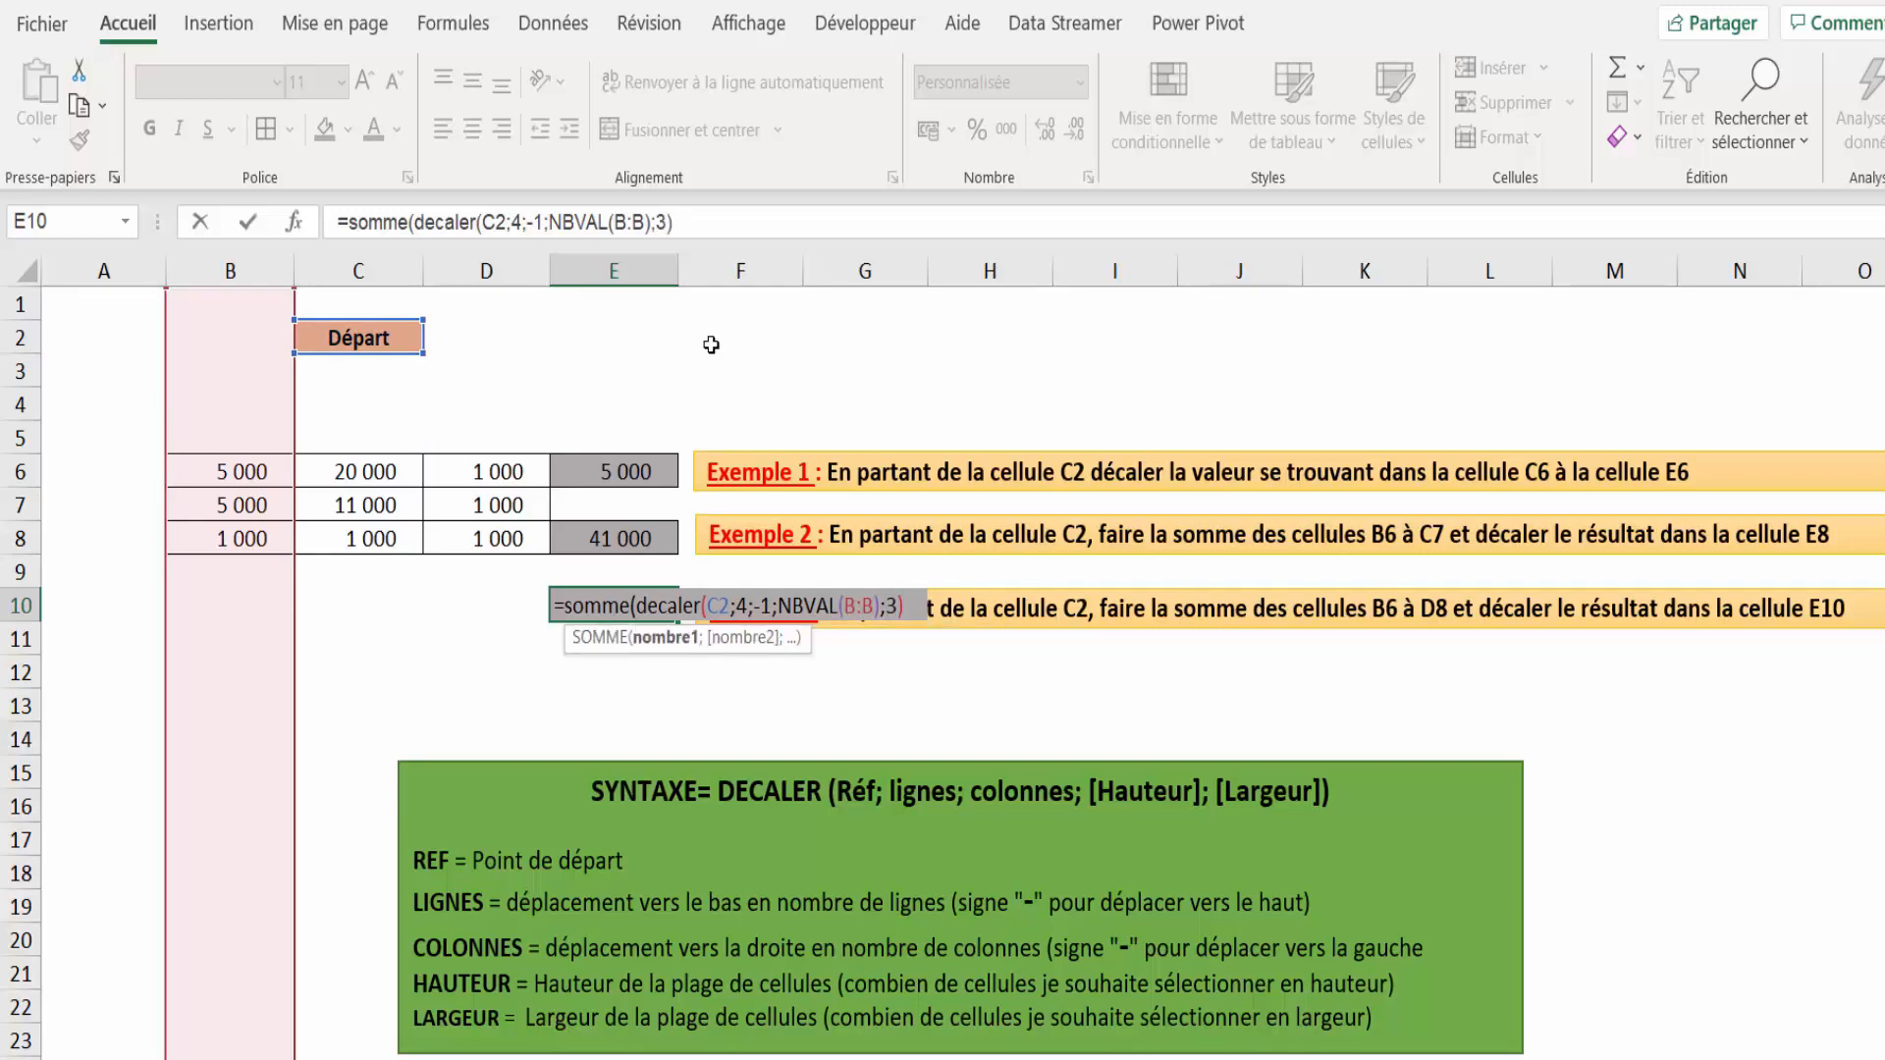
text())
key(ctrl+Return)
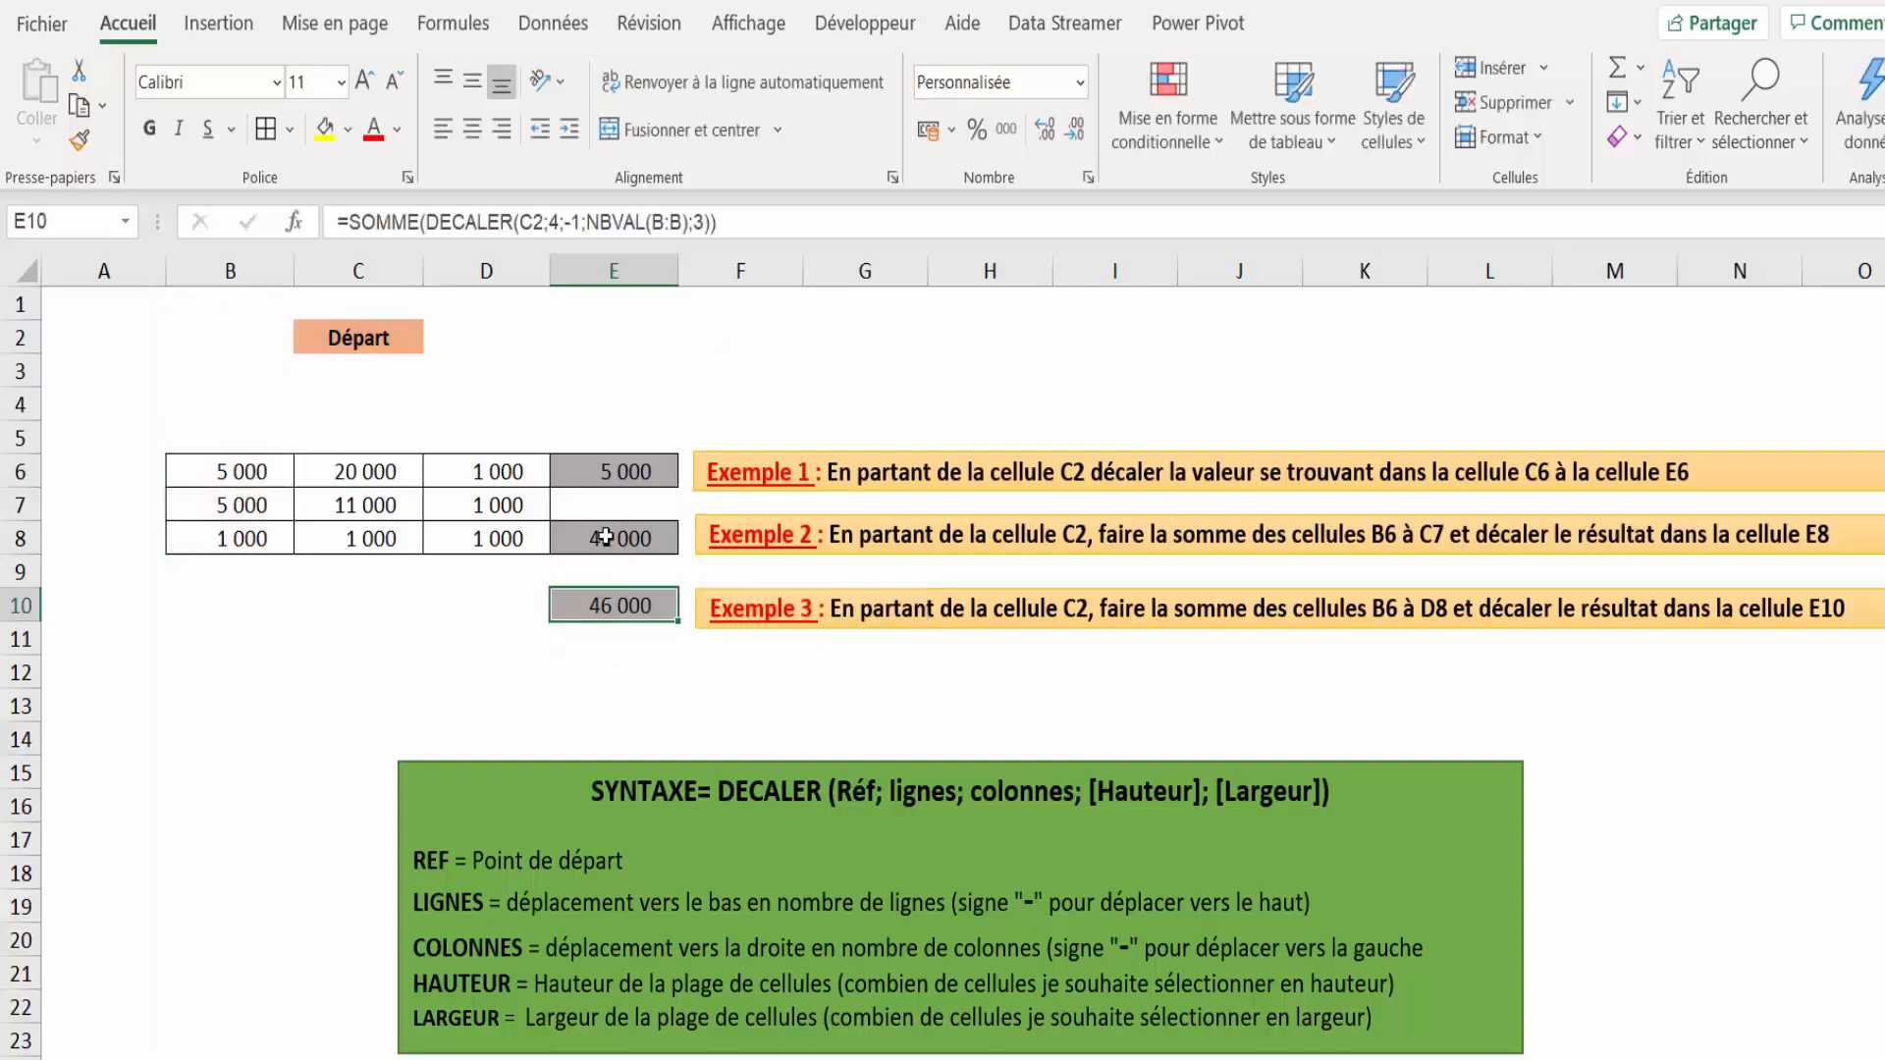
drag(232, 472, 486, 538)
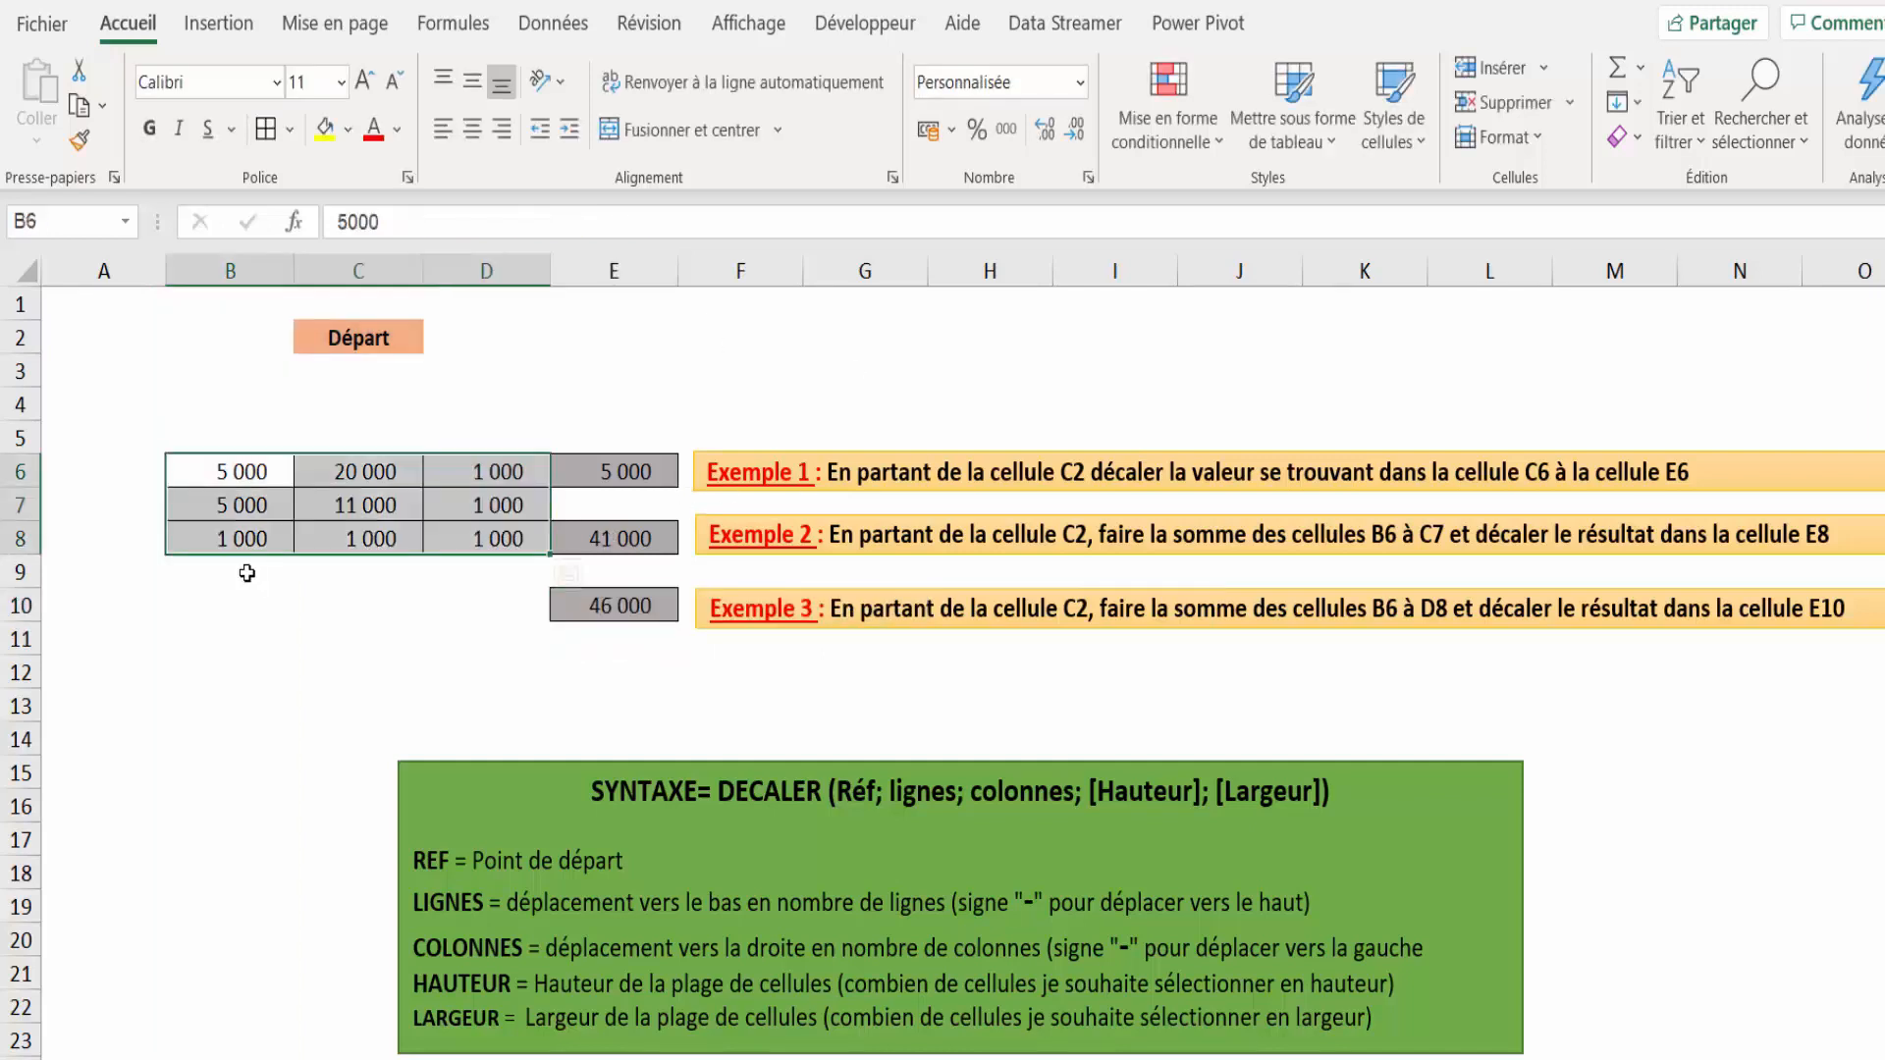
Step: Add a row of values below the table, with 10000 in B9, 2000 in C9 and 1000 in D9, and check the sum in E10
click(249, 572)
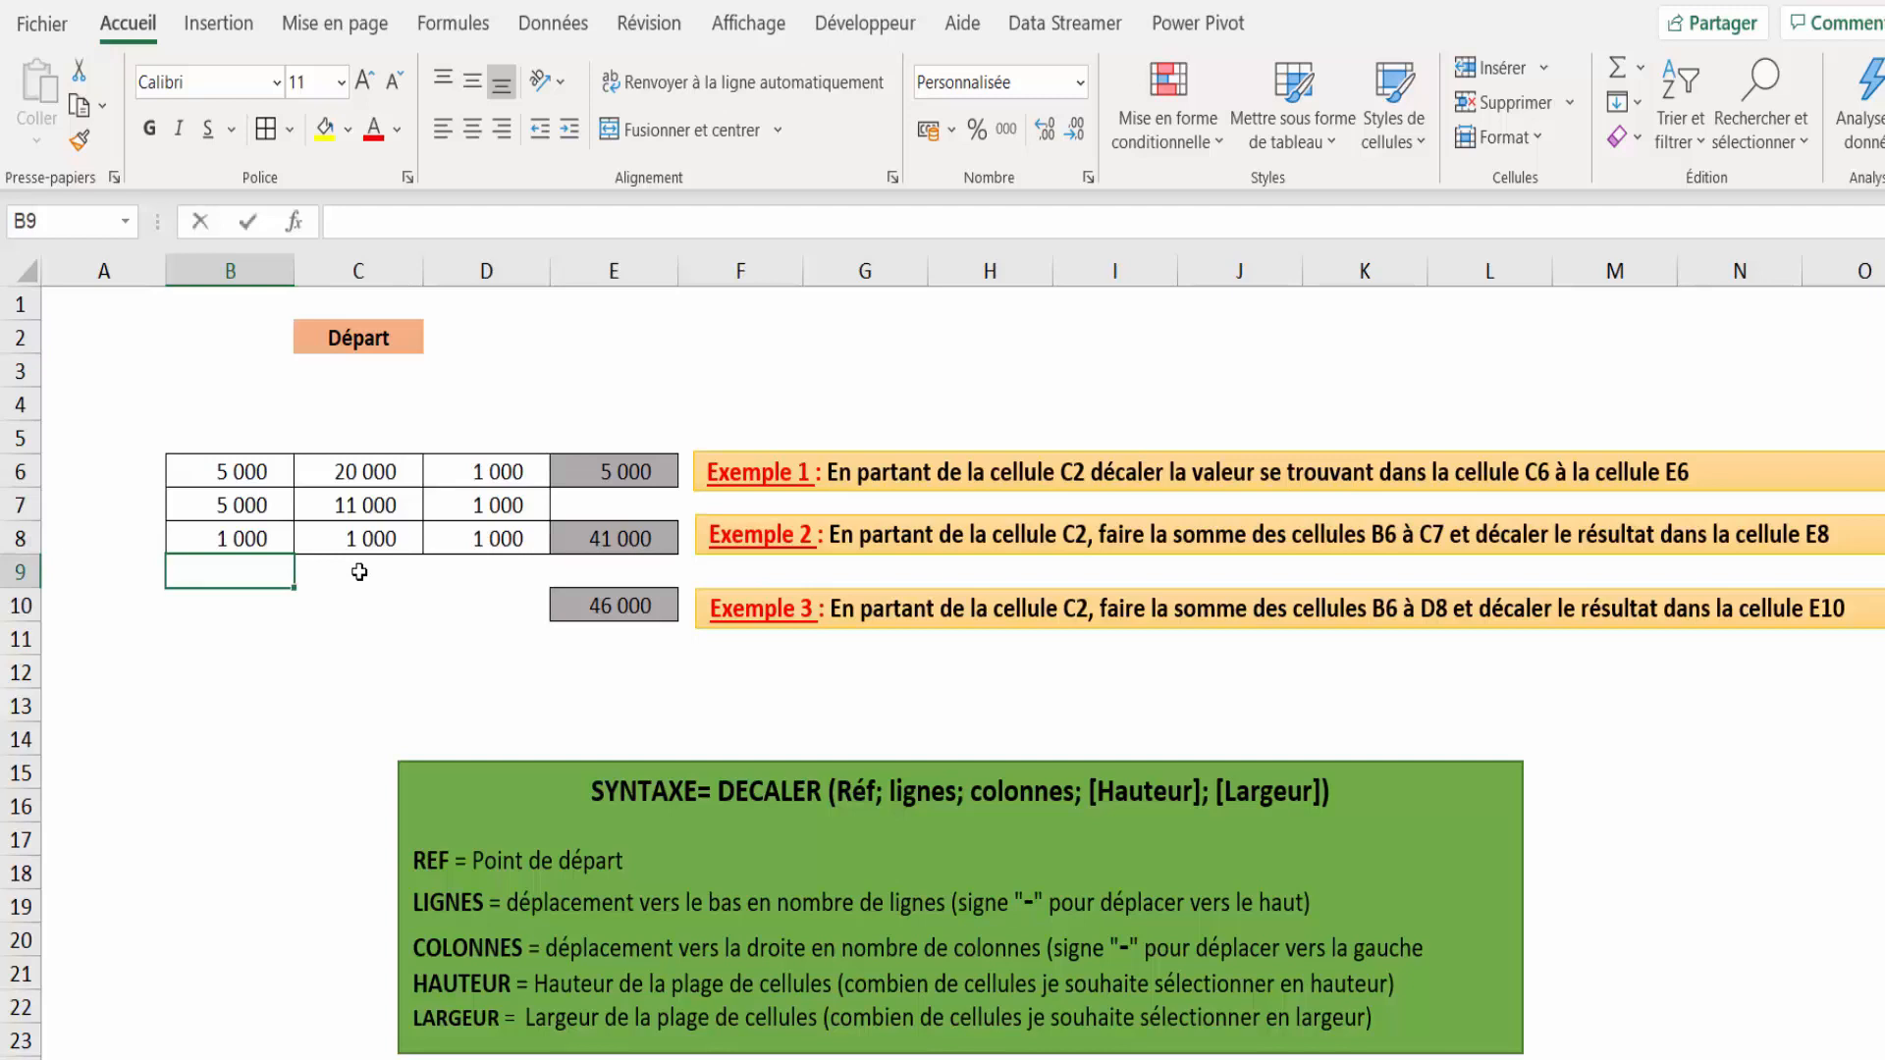
text(10000)
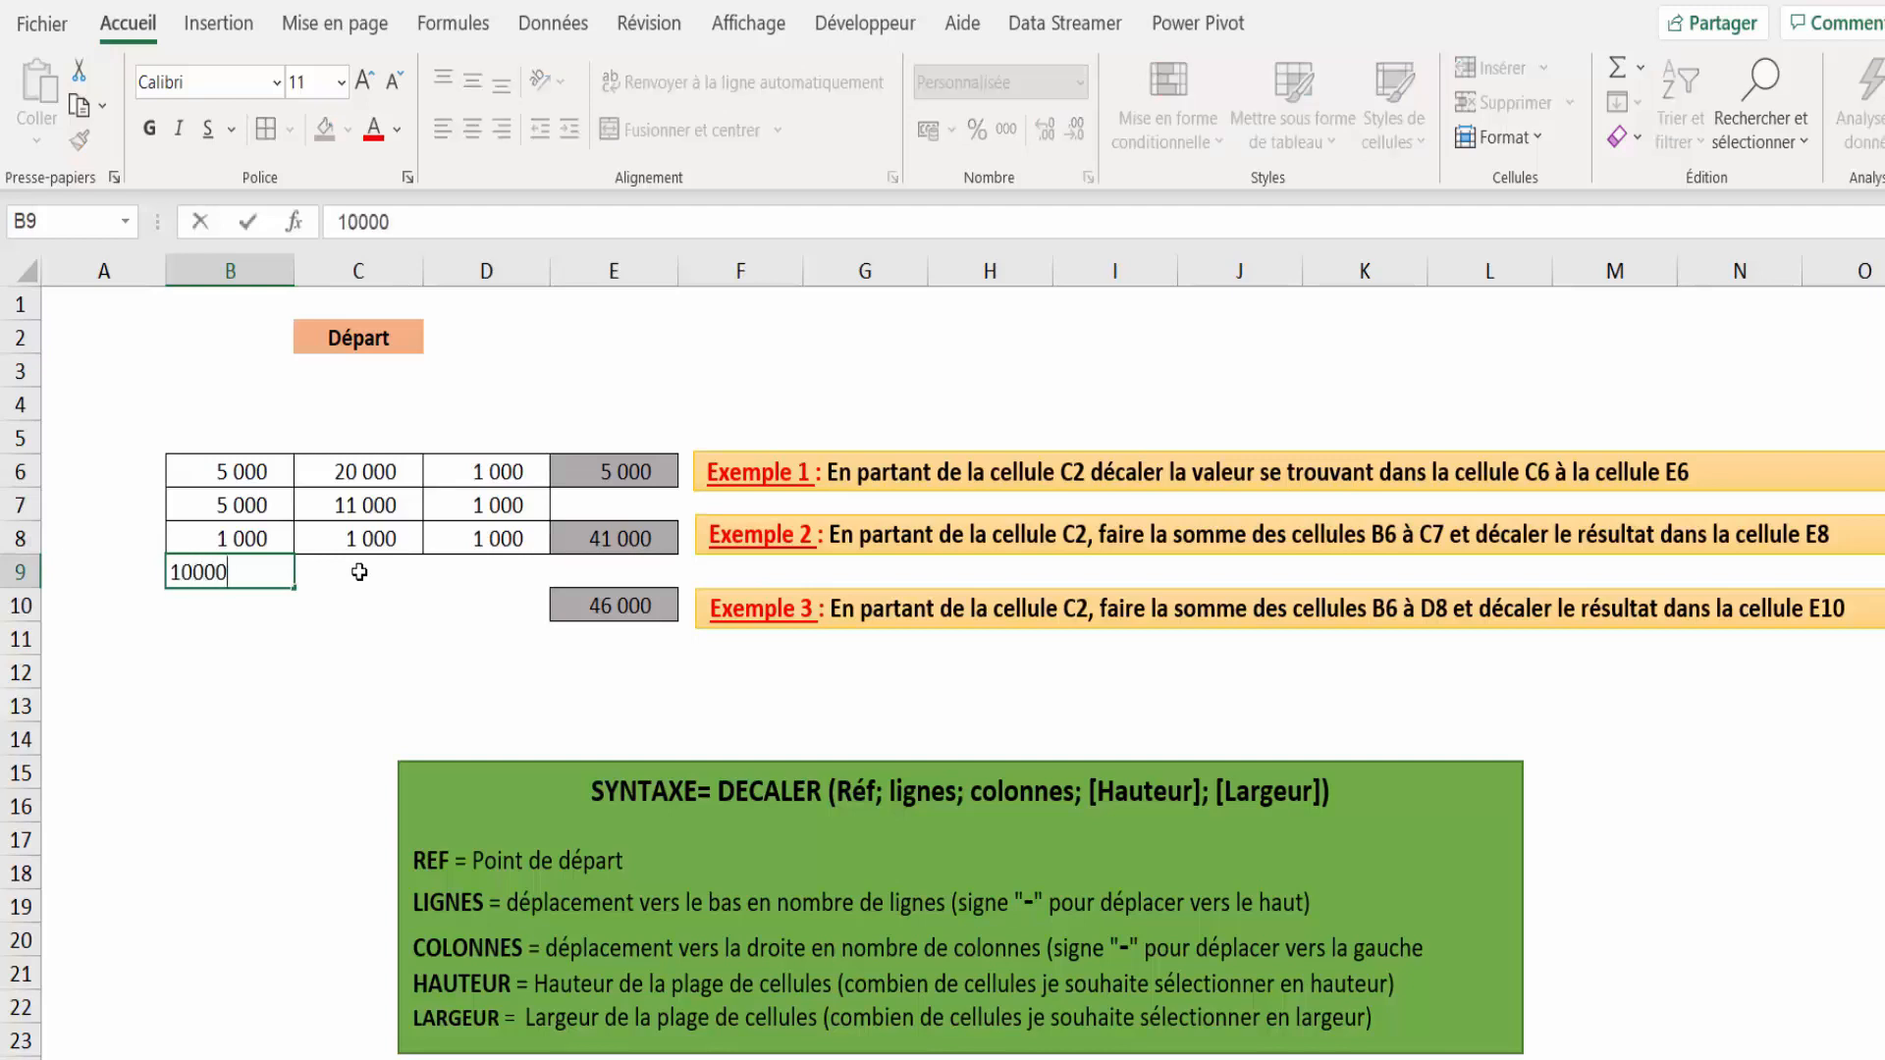
click(359, 572)
text(2000)
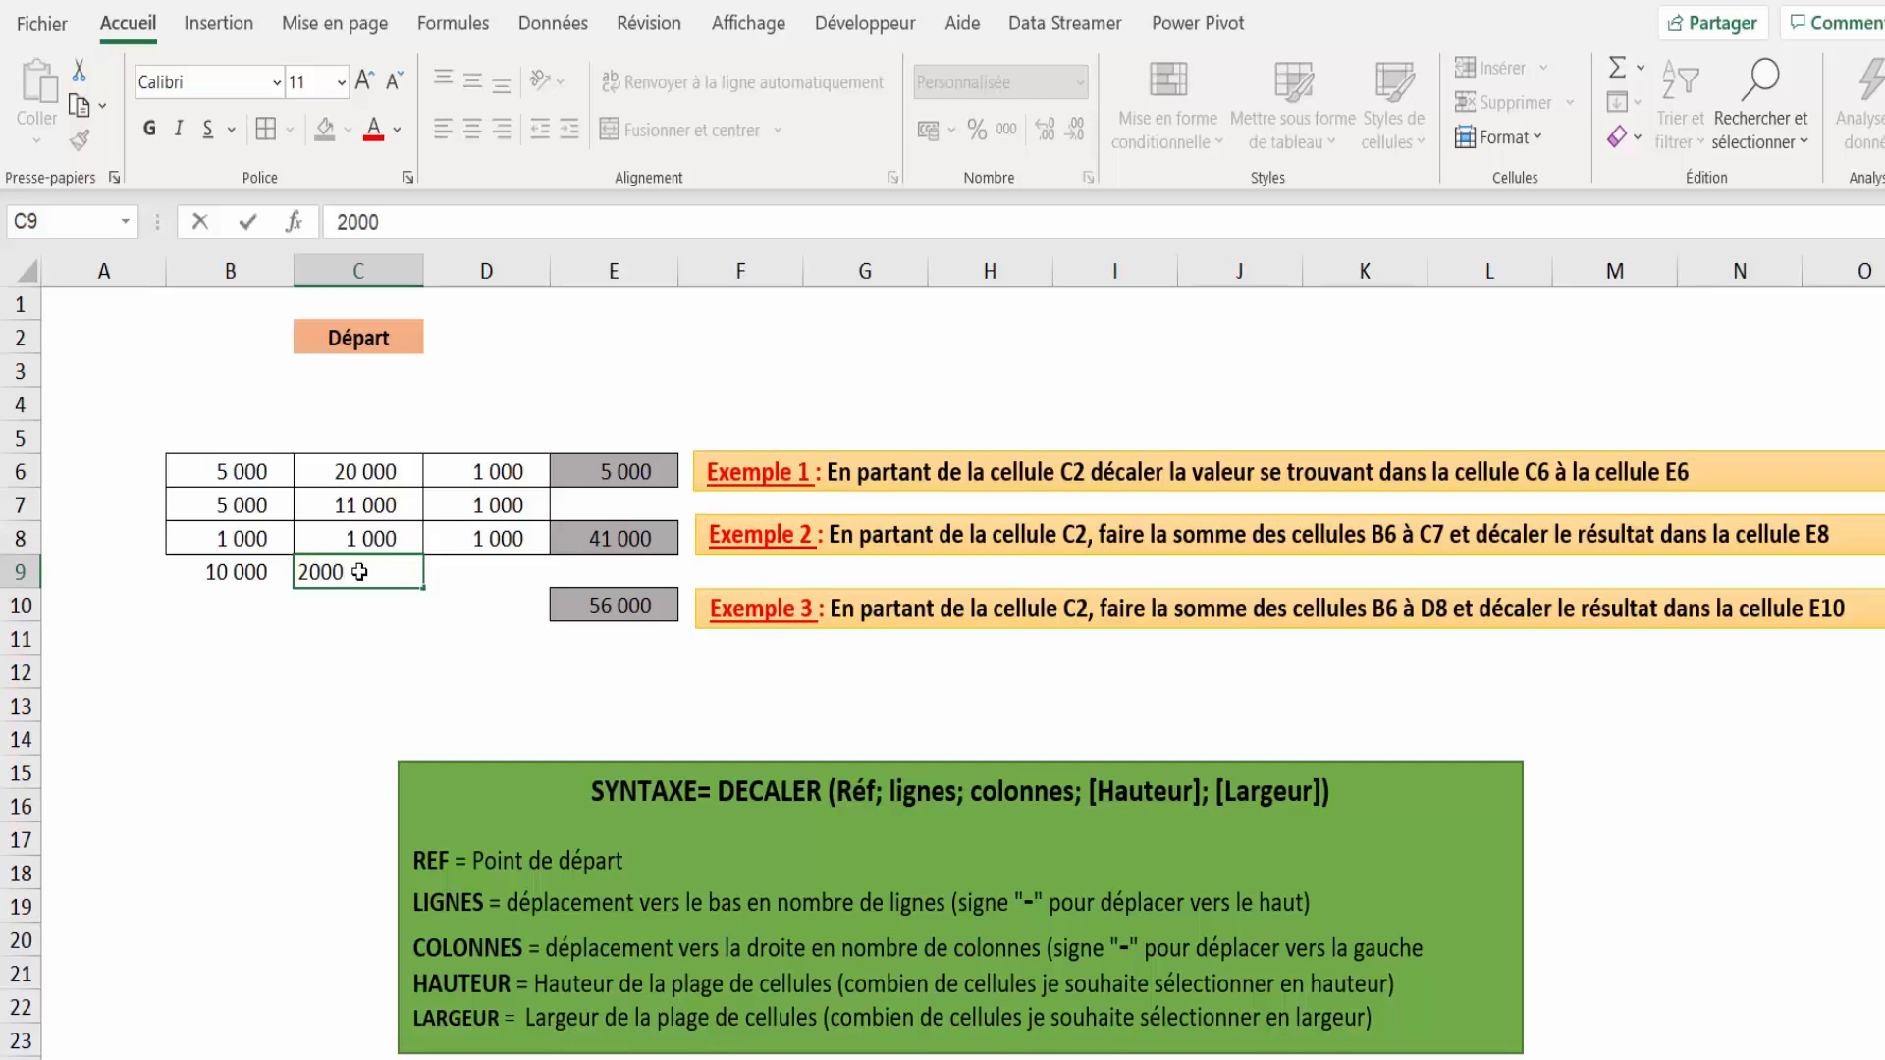
key(Return)
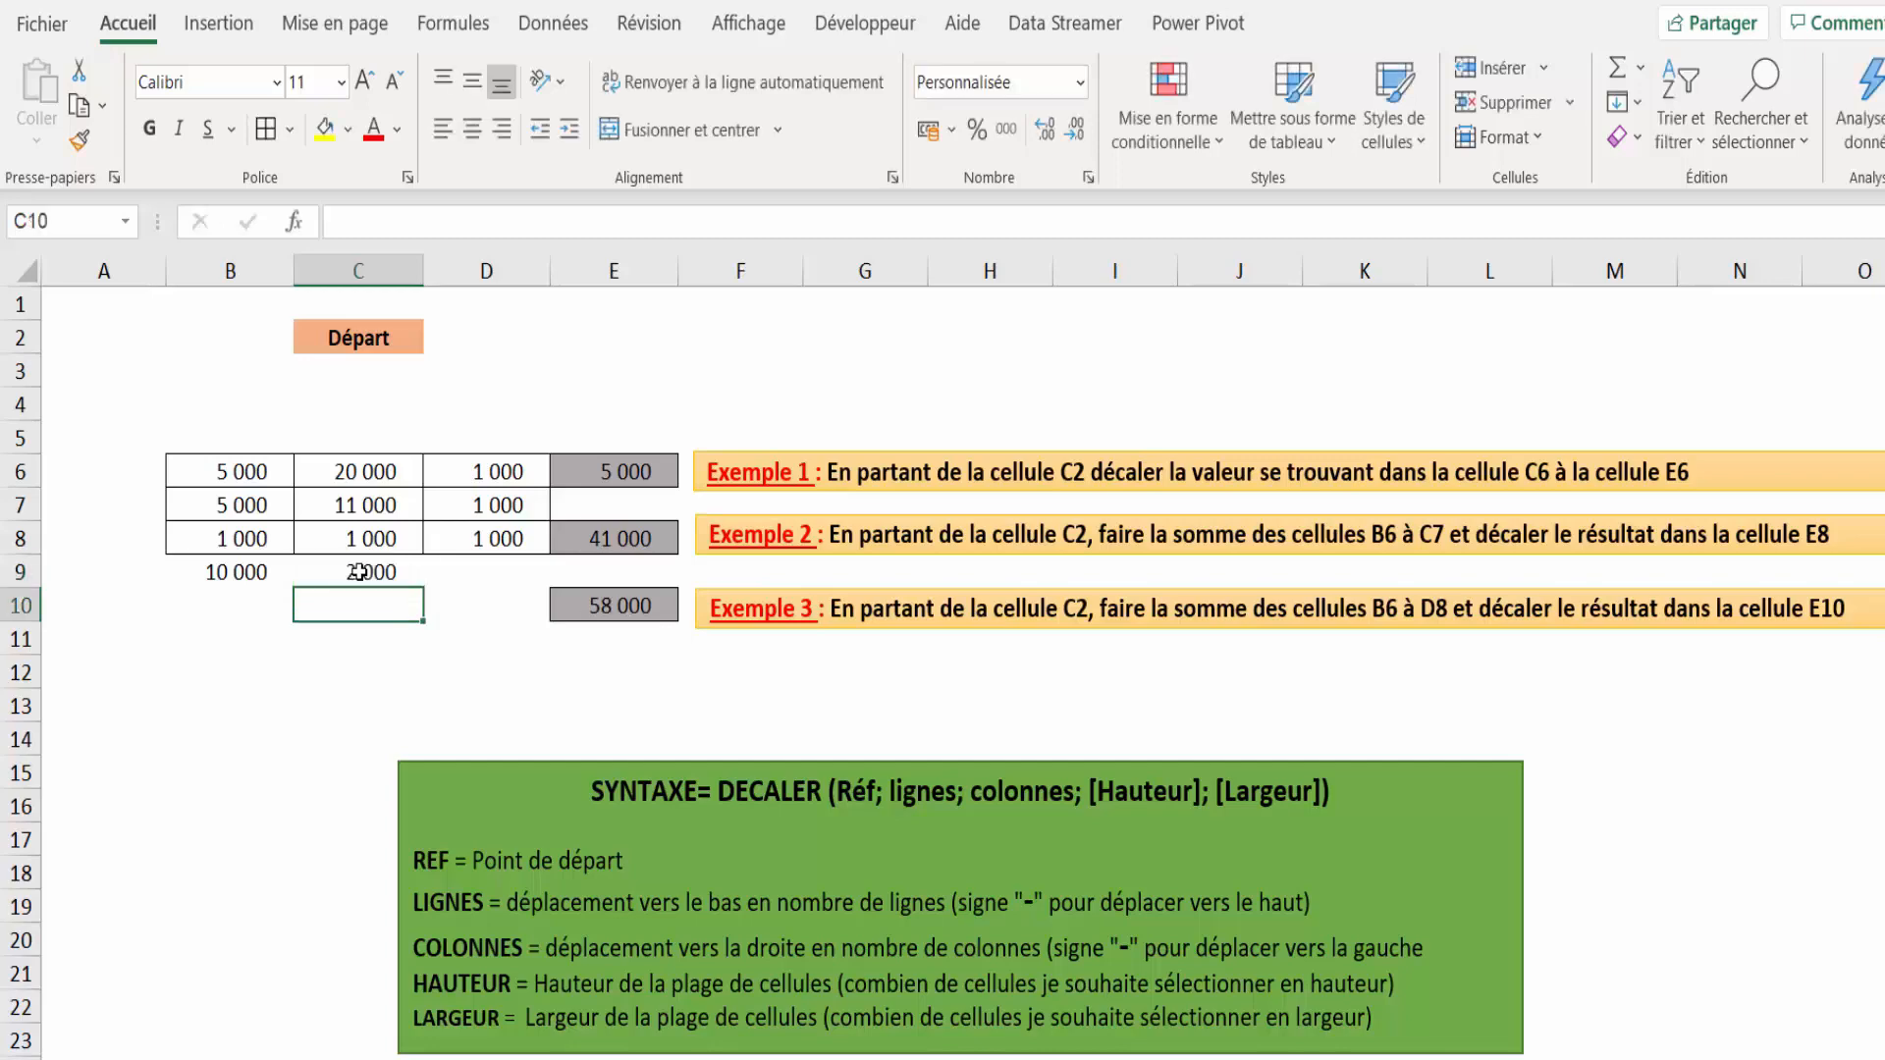
key(Up)
key(Right)
text(1000)
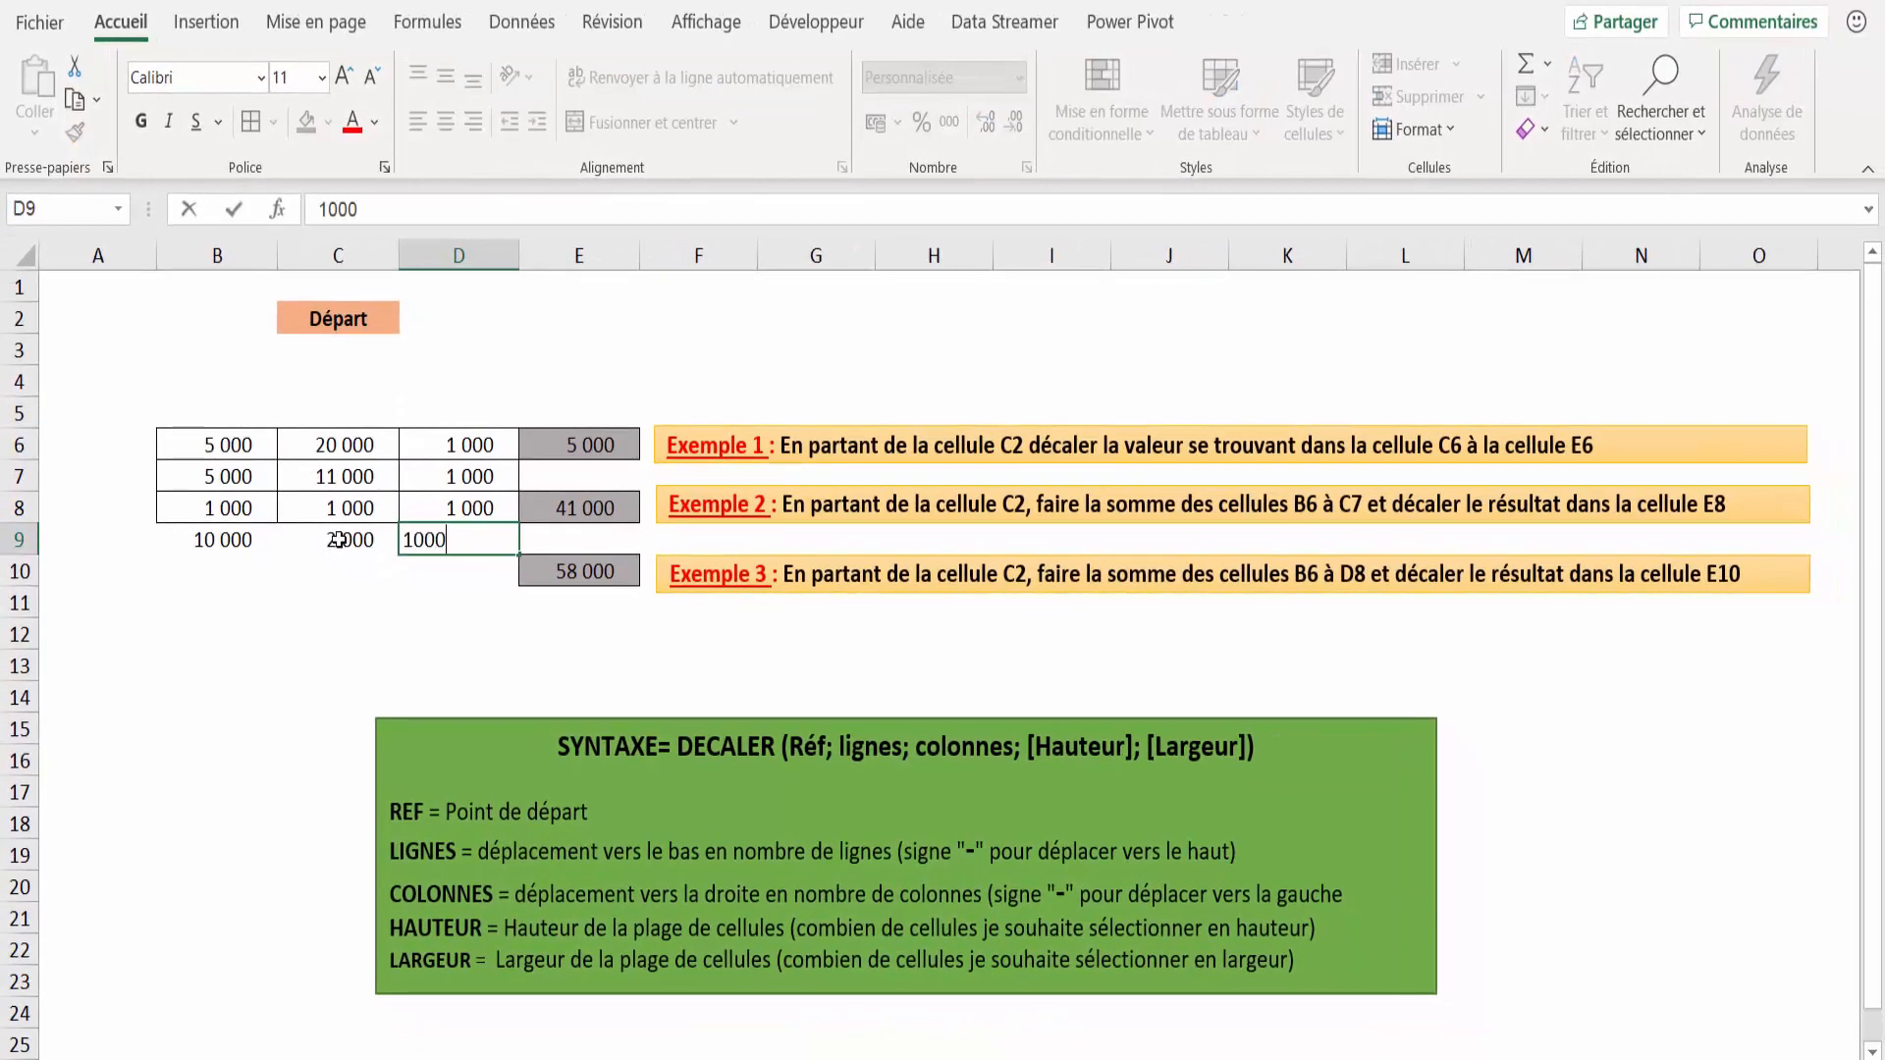
key(Return)
click(582, 571)
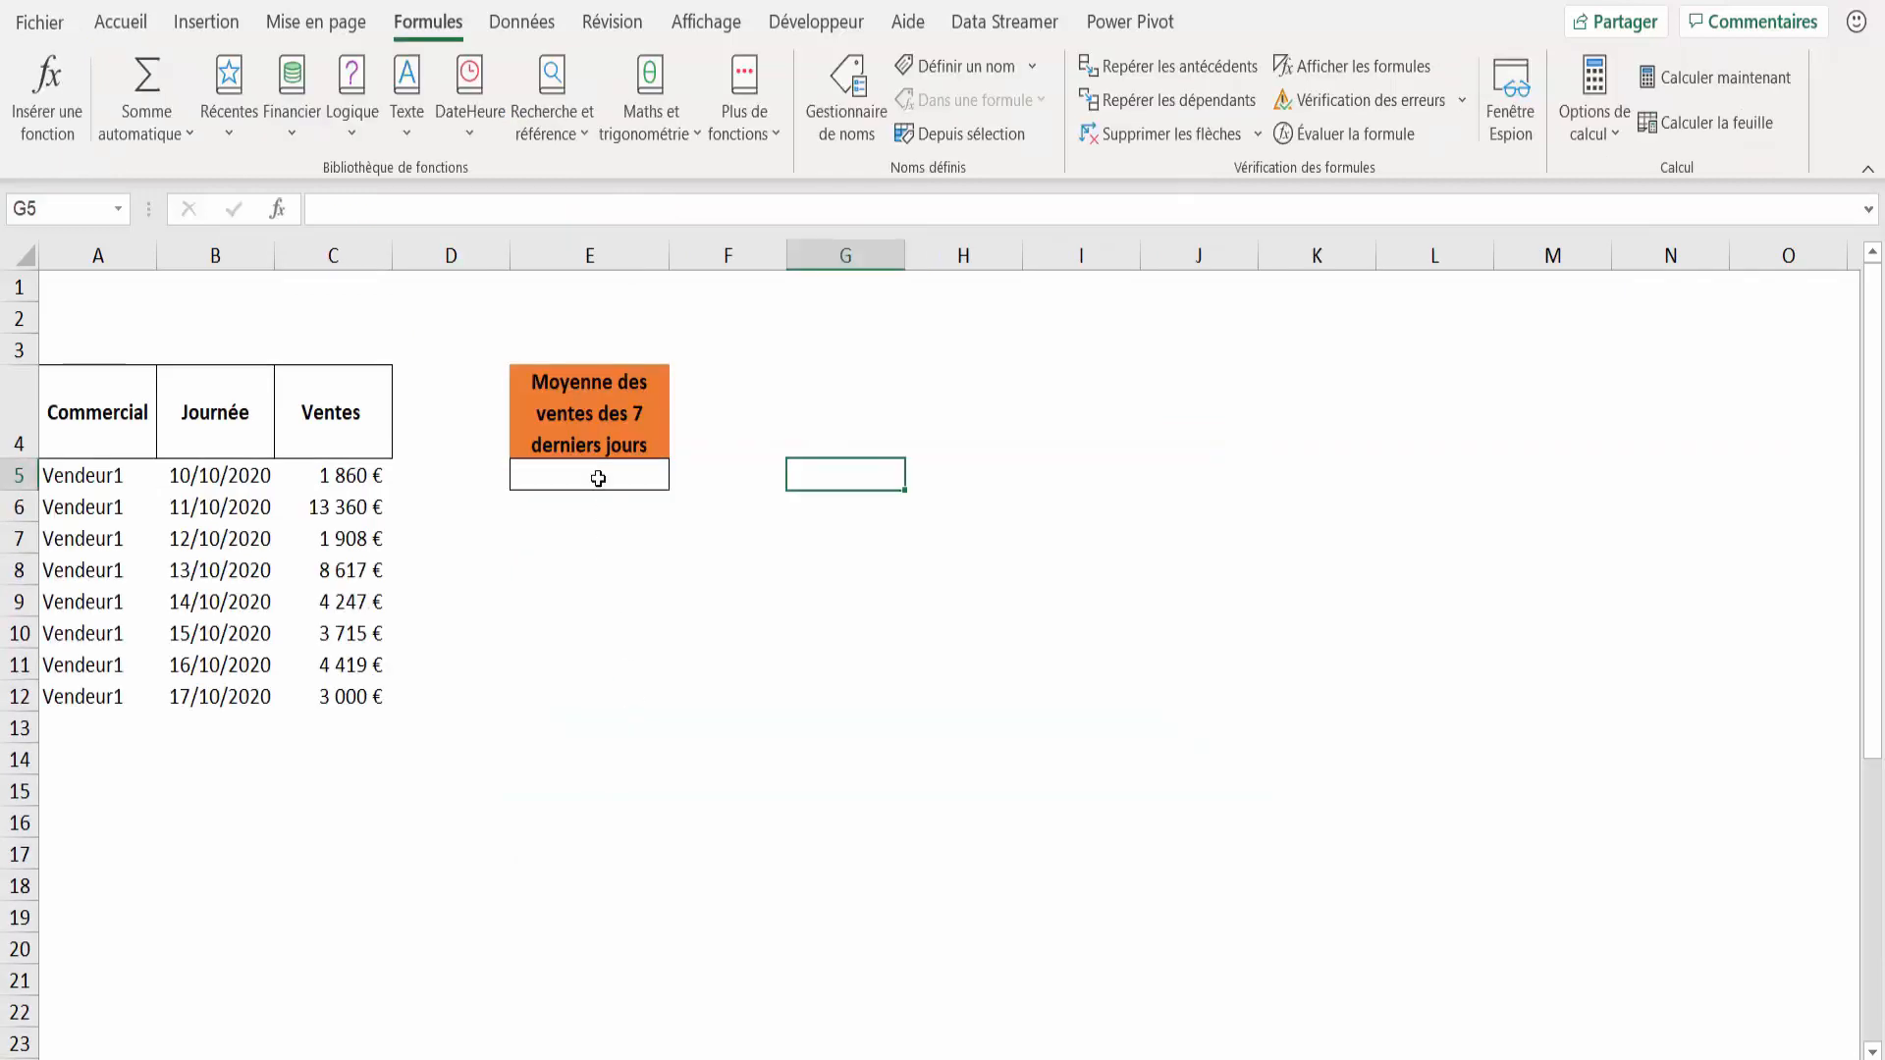
Step: Examine the empty seven-day average cell E5, the Commercial column and the daily Ventes values from C5 to C12
click(598, 478)
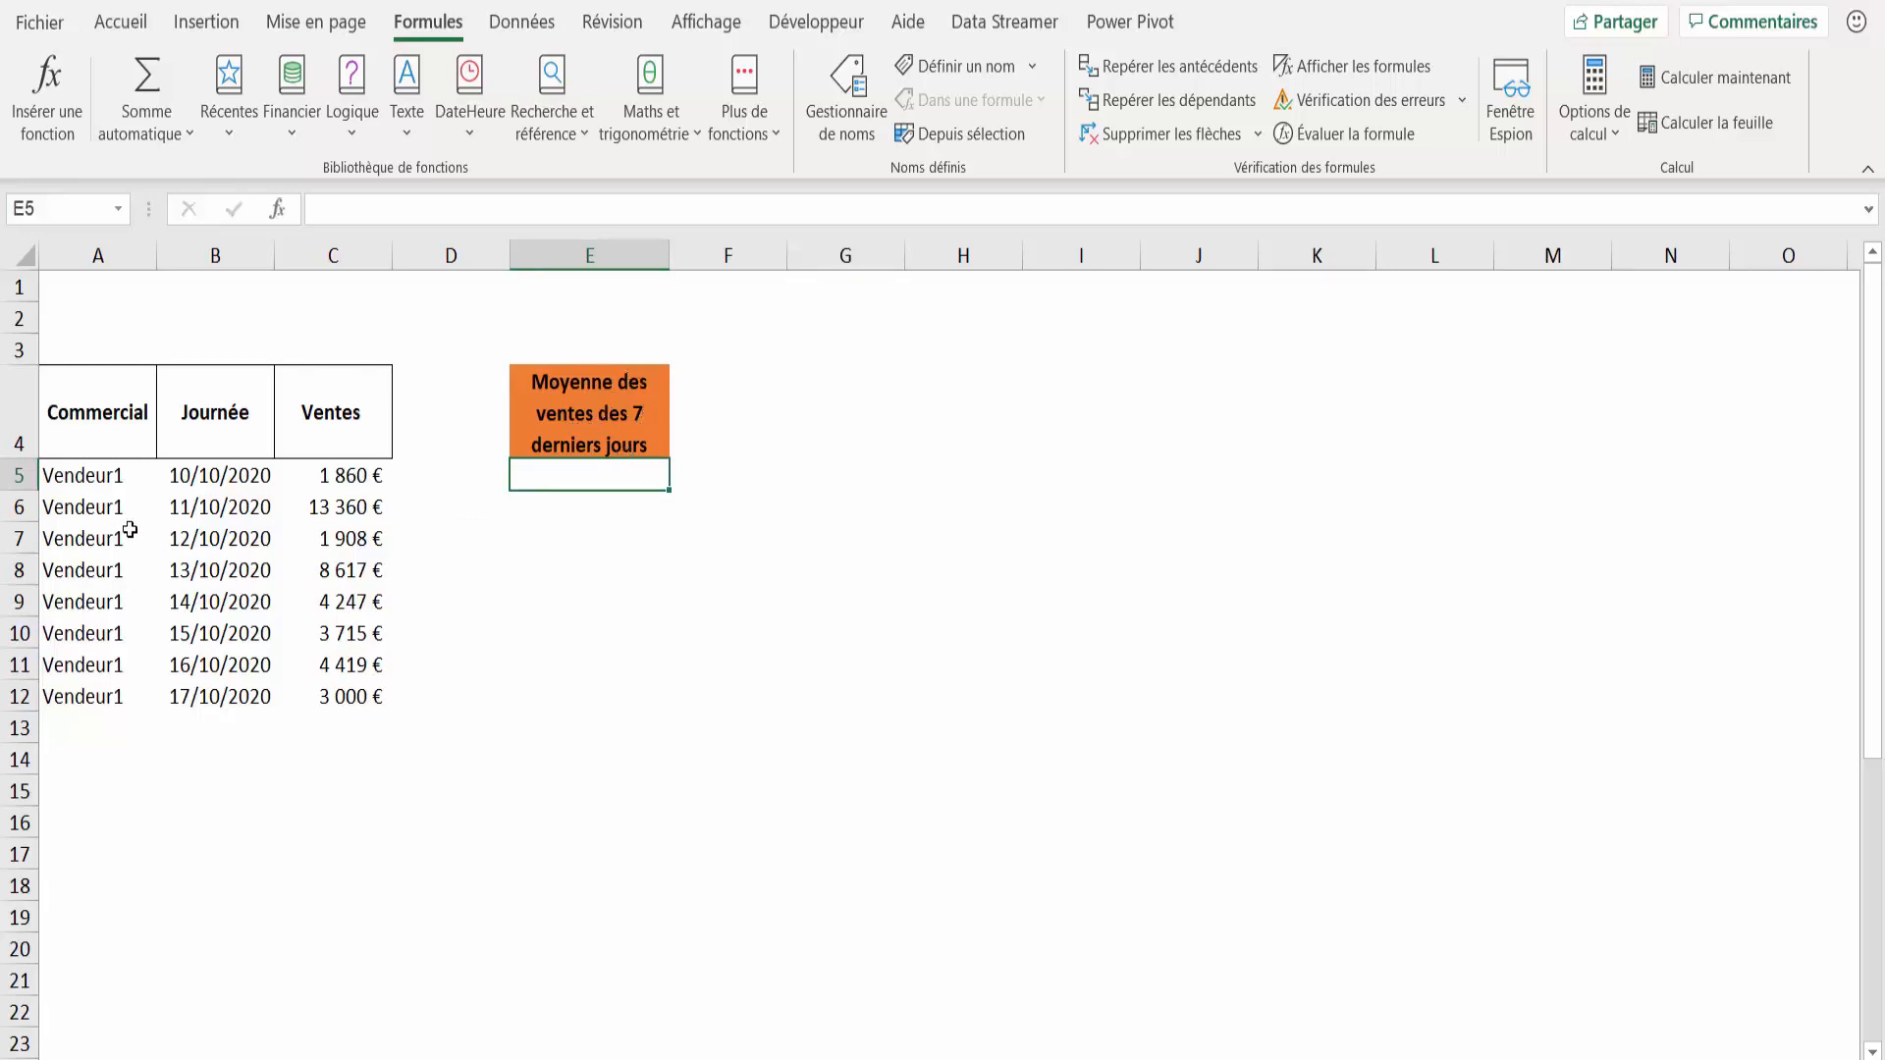
drag(94, 480, 93, 633)
click(348, 481)
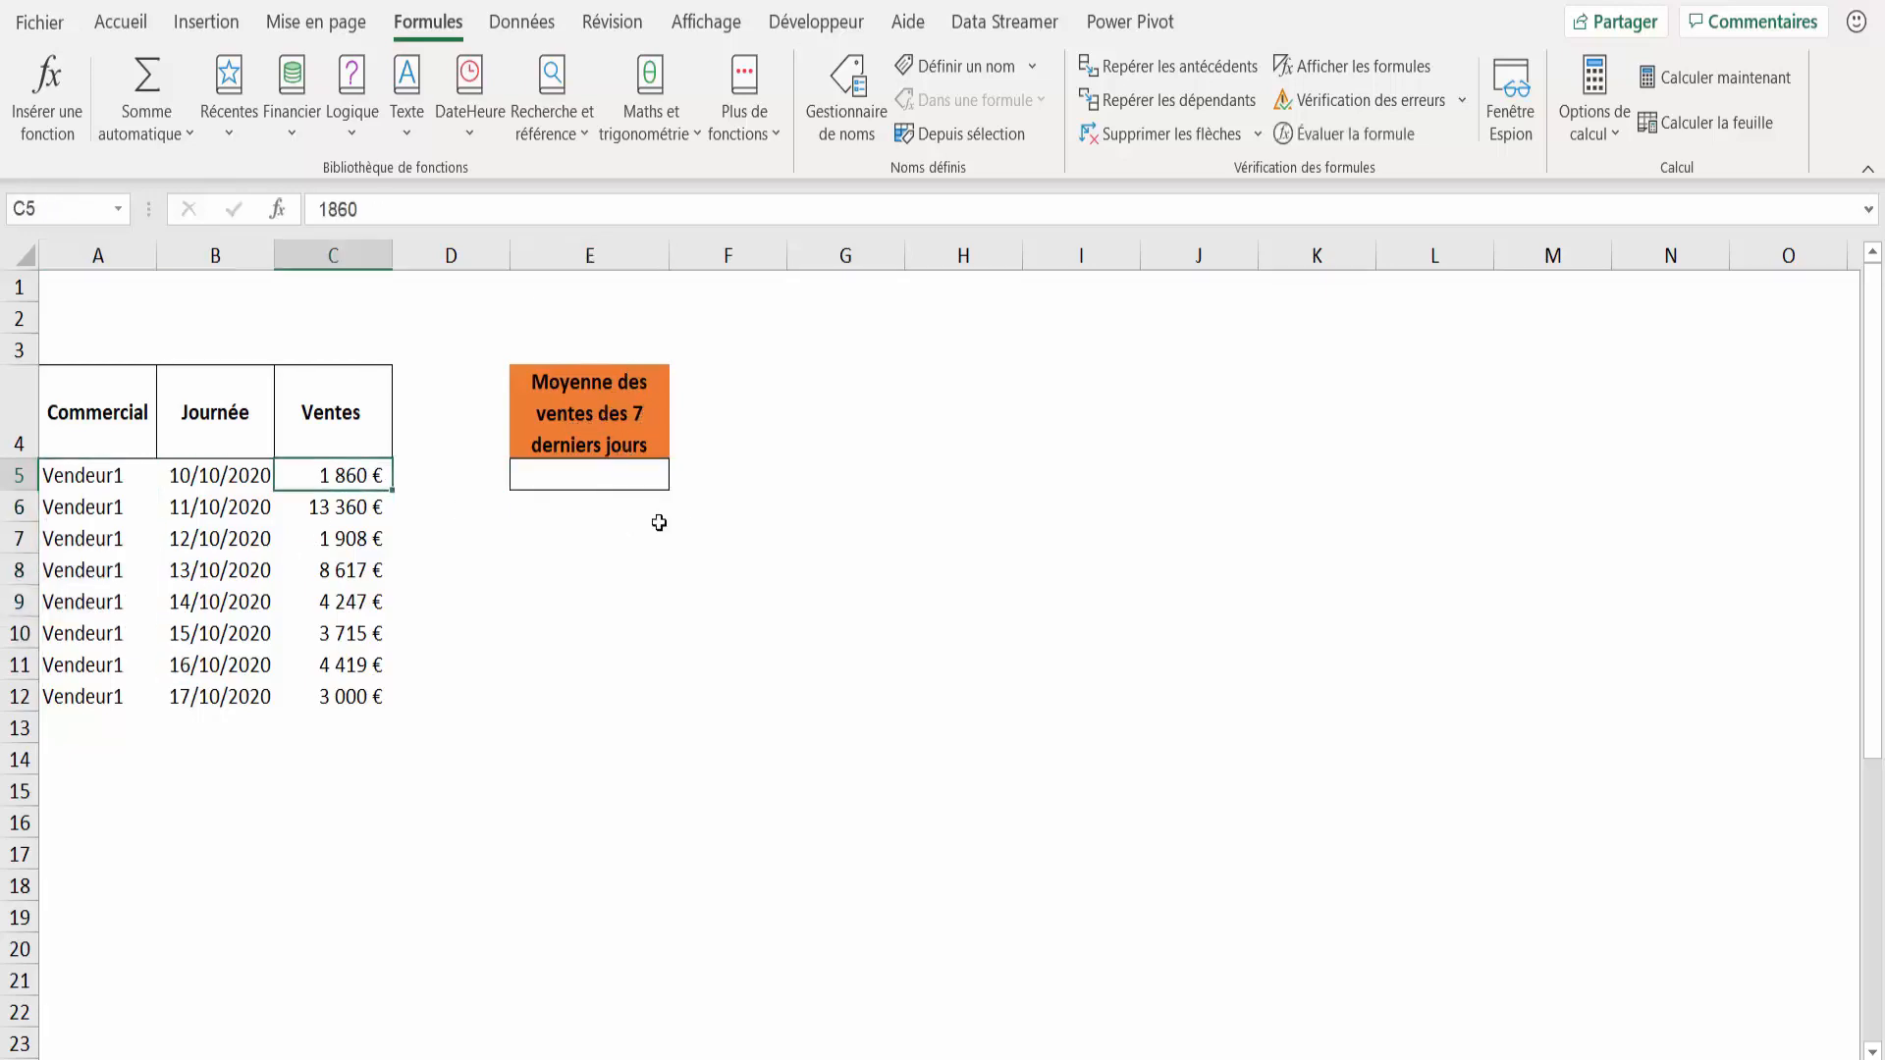
key(Down)
key(Down)
key(Down)
key(Down)
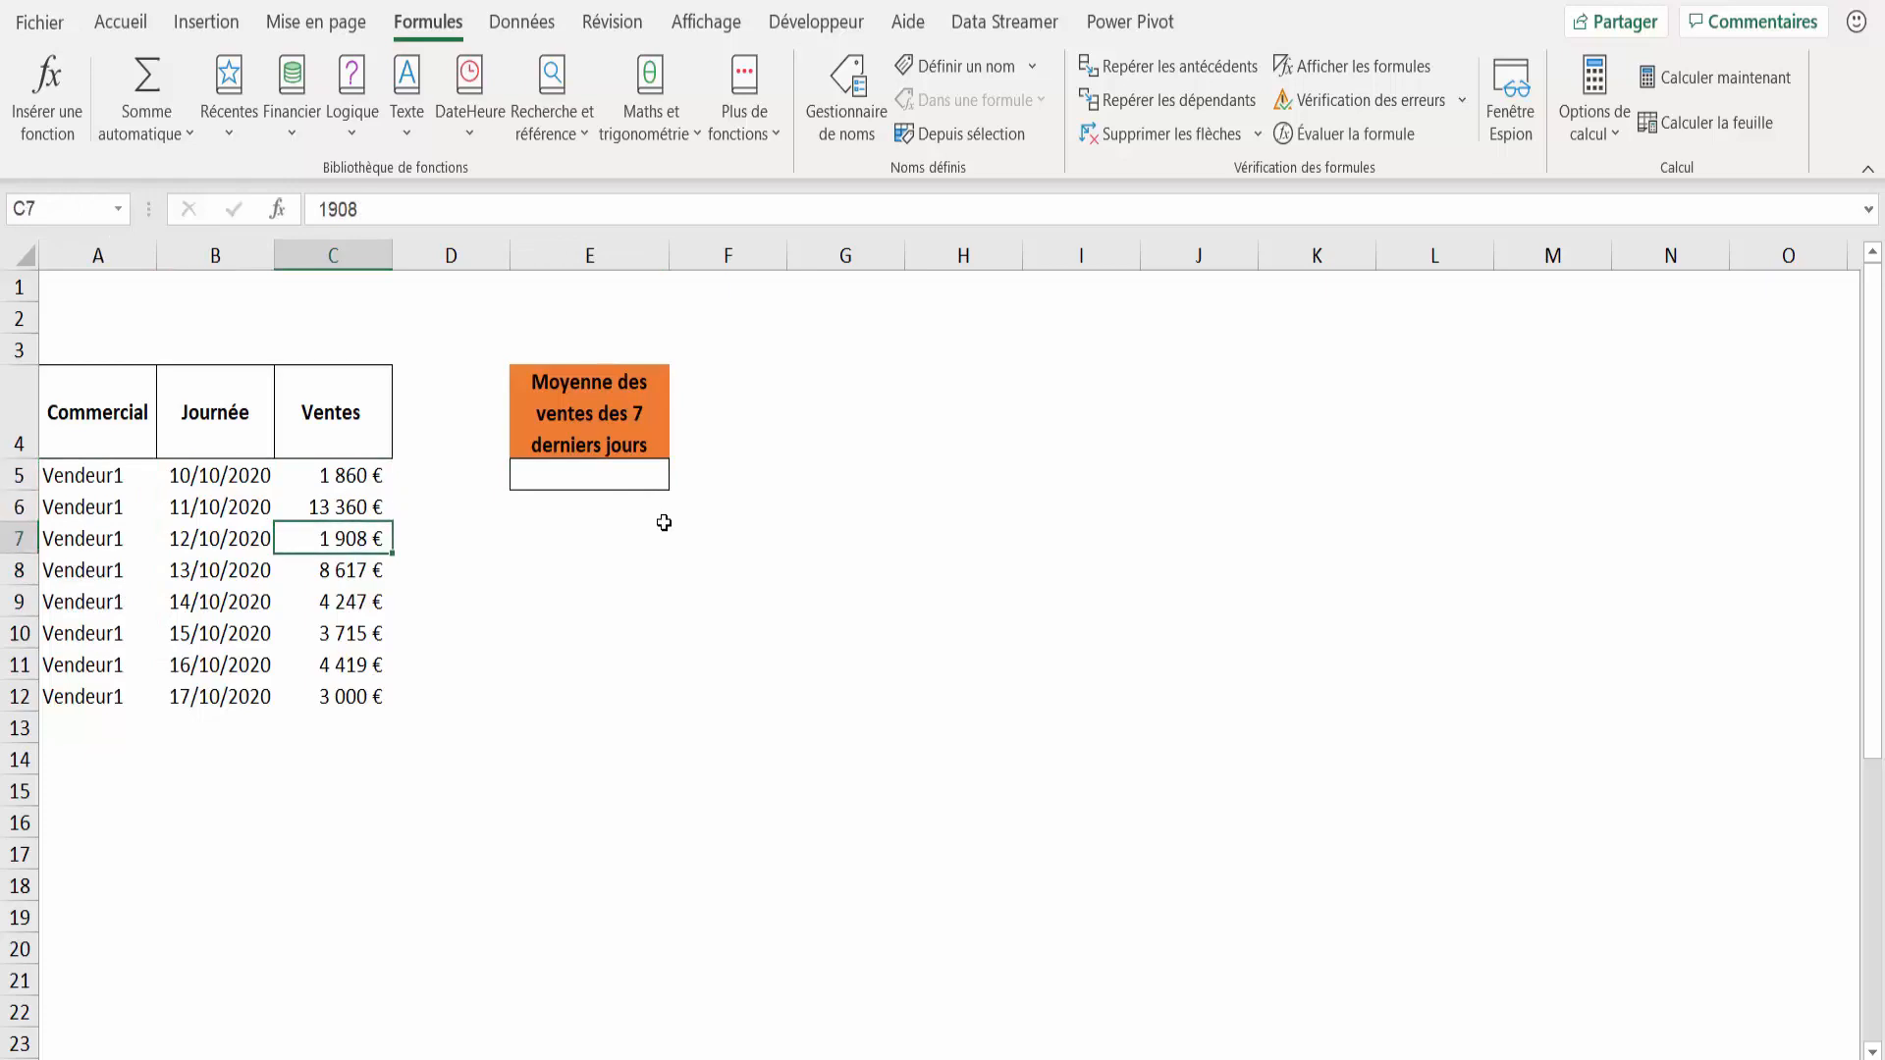
key(Down)
key(Down)
key(Down)
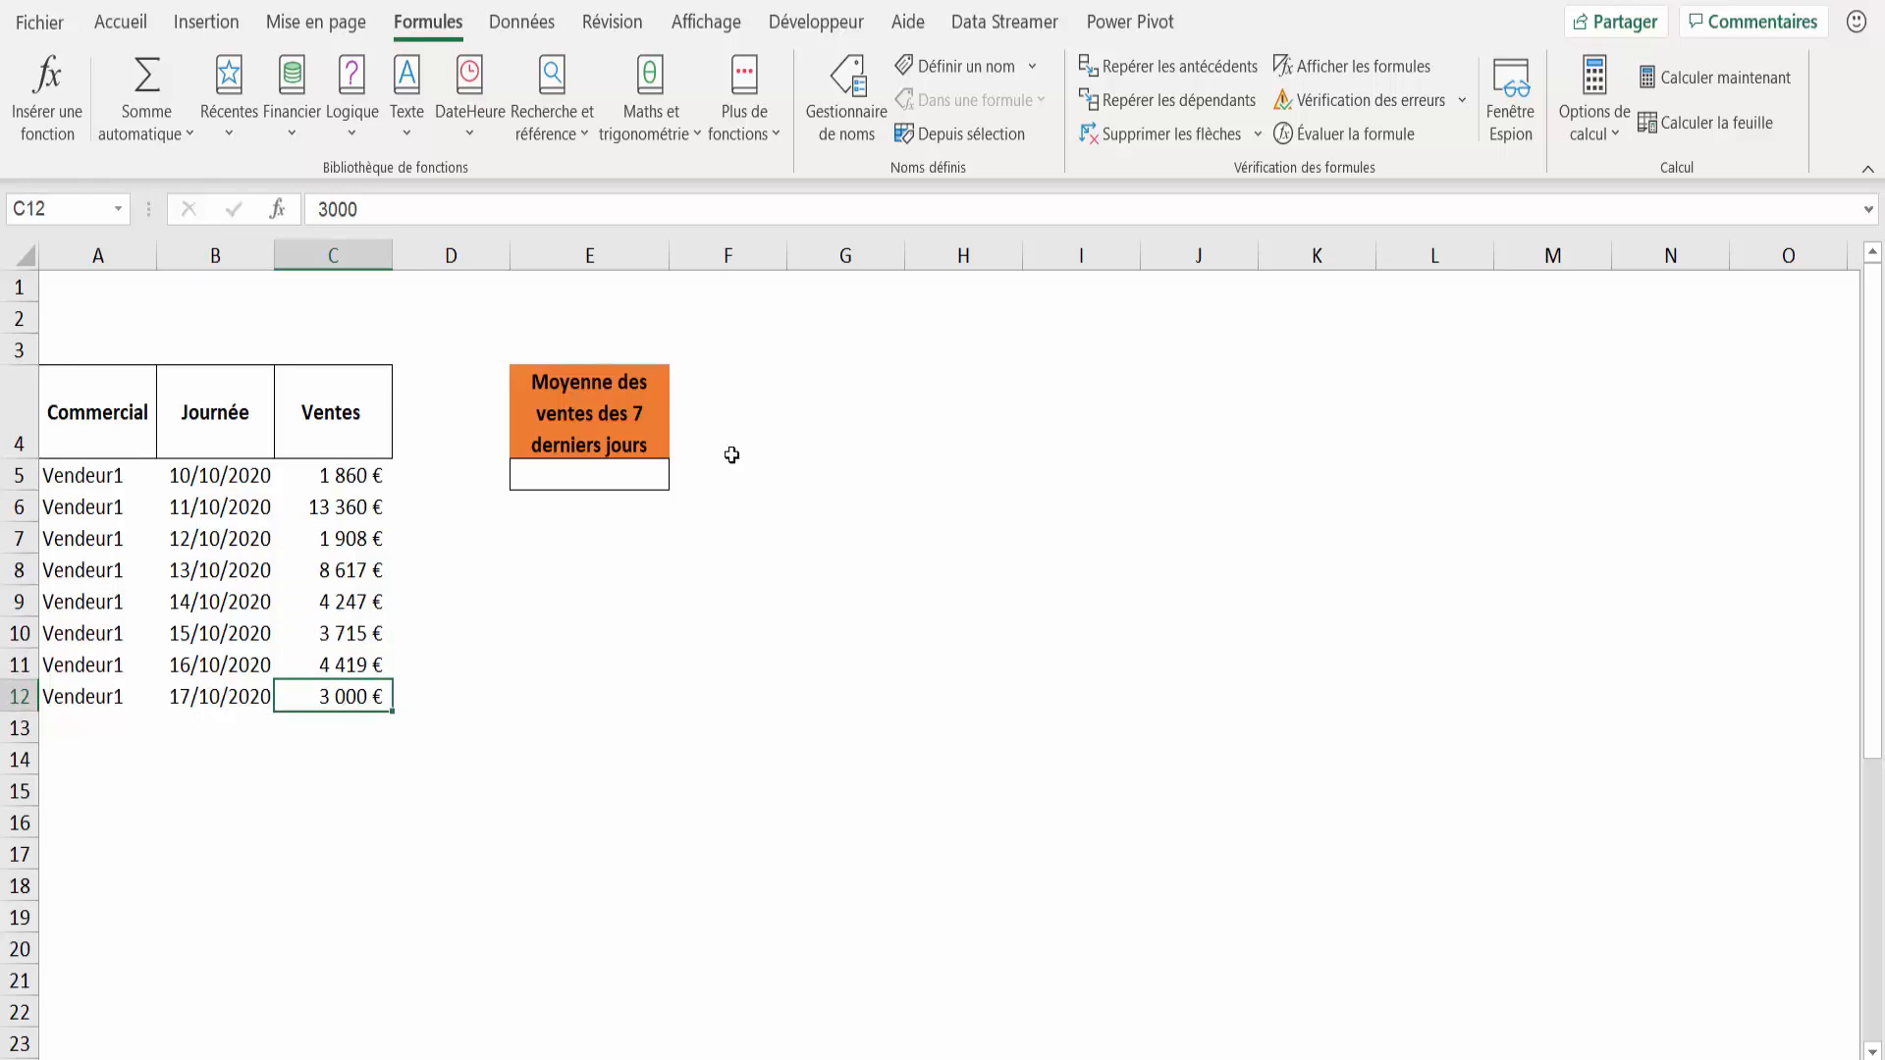
Step: Calculate a control average of the last seven sales in G5 with =MOYENNE(C6:C12) and check its formula
click(820, 485)
text(=)
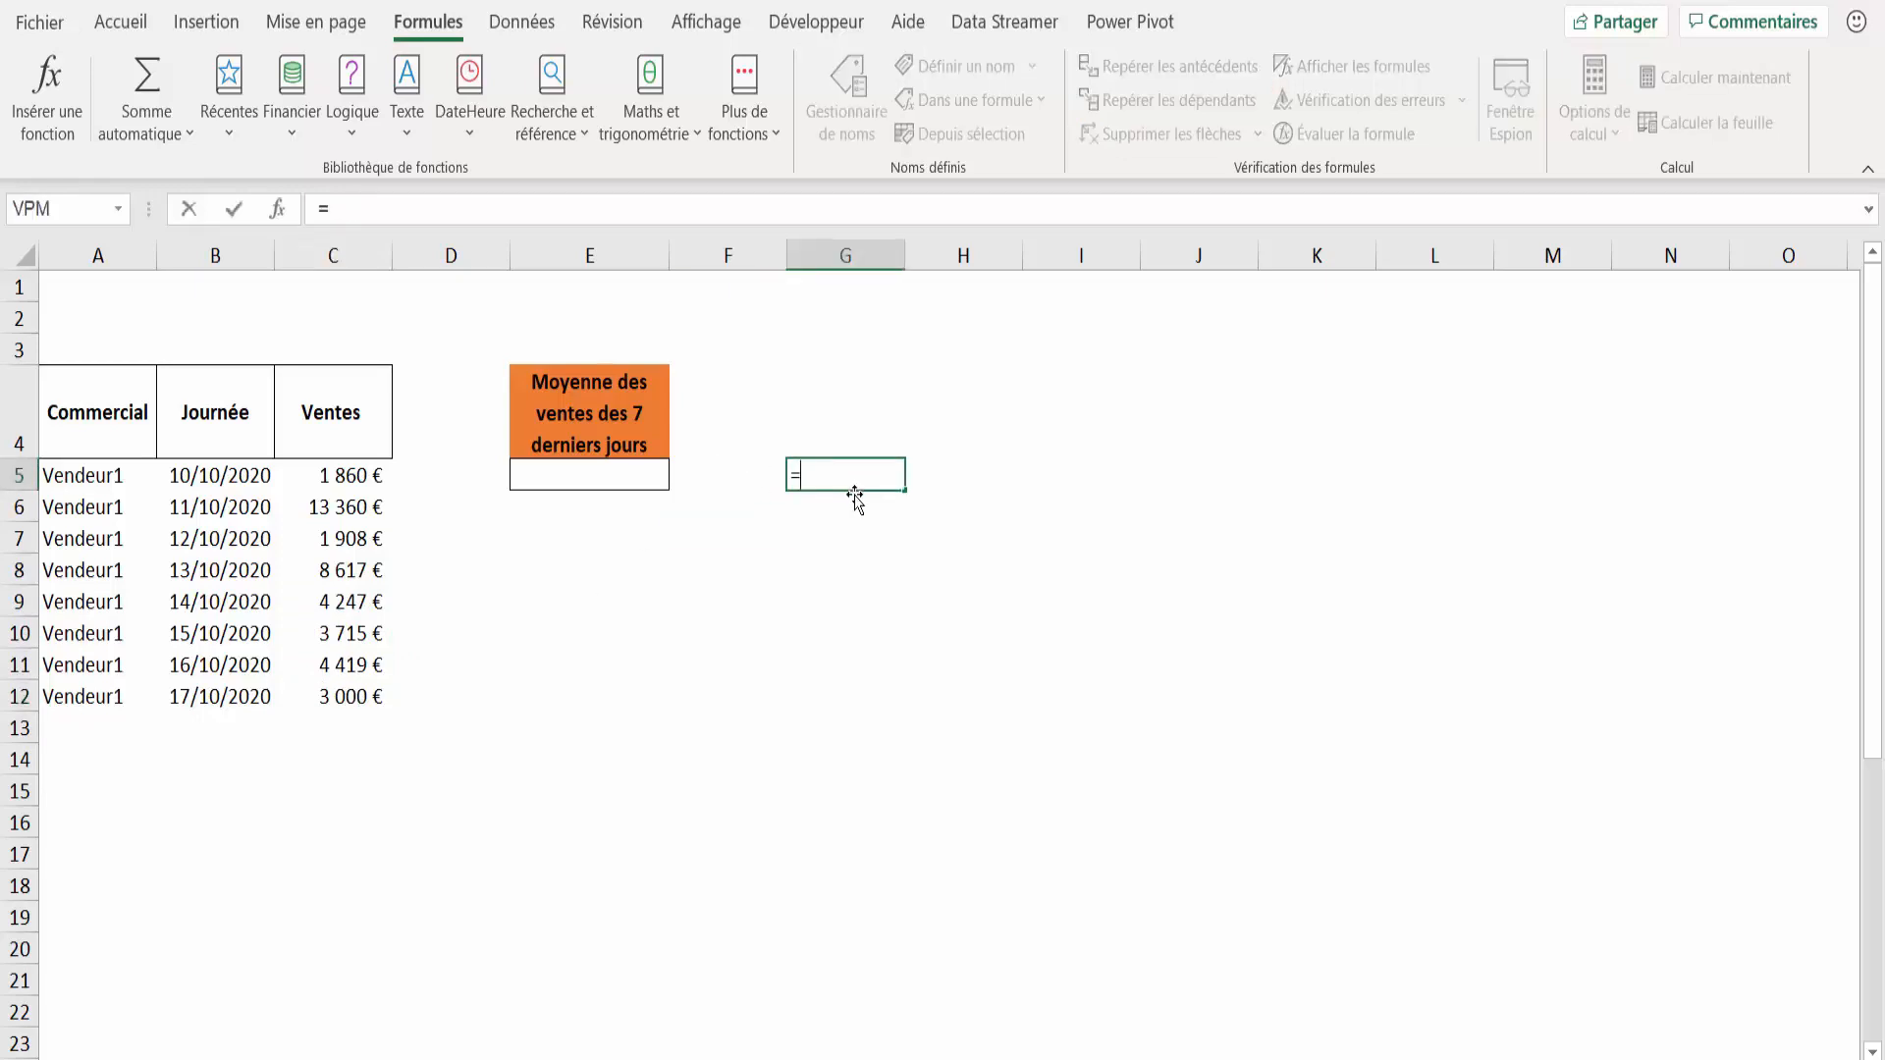
text(moyenne()
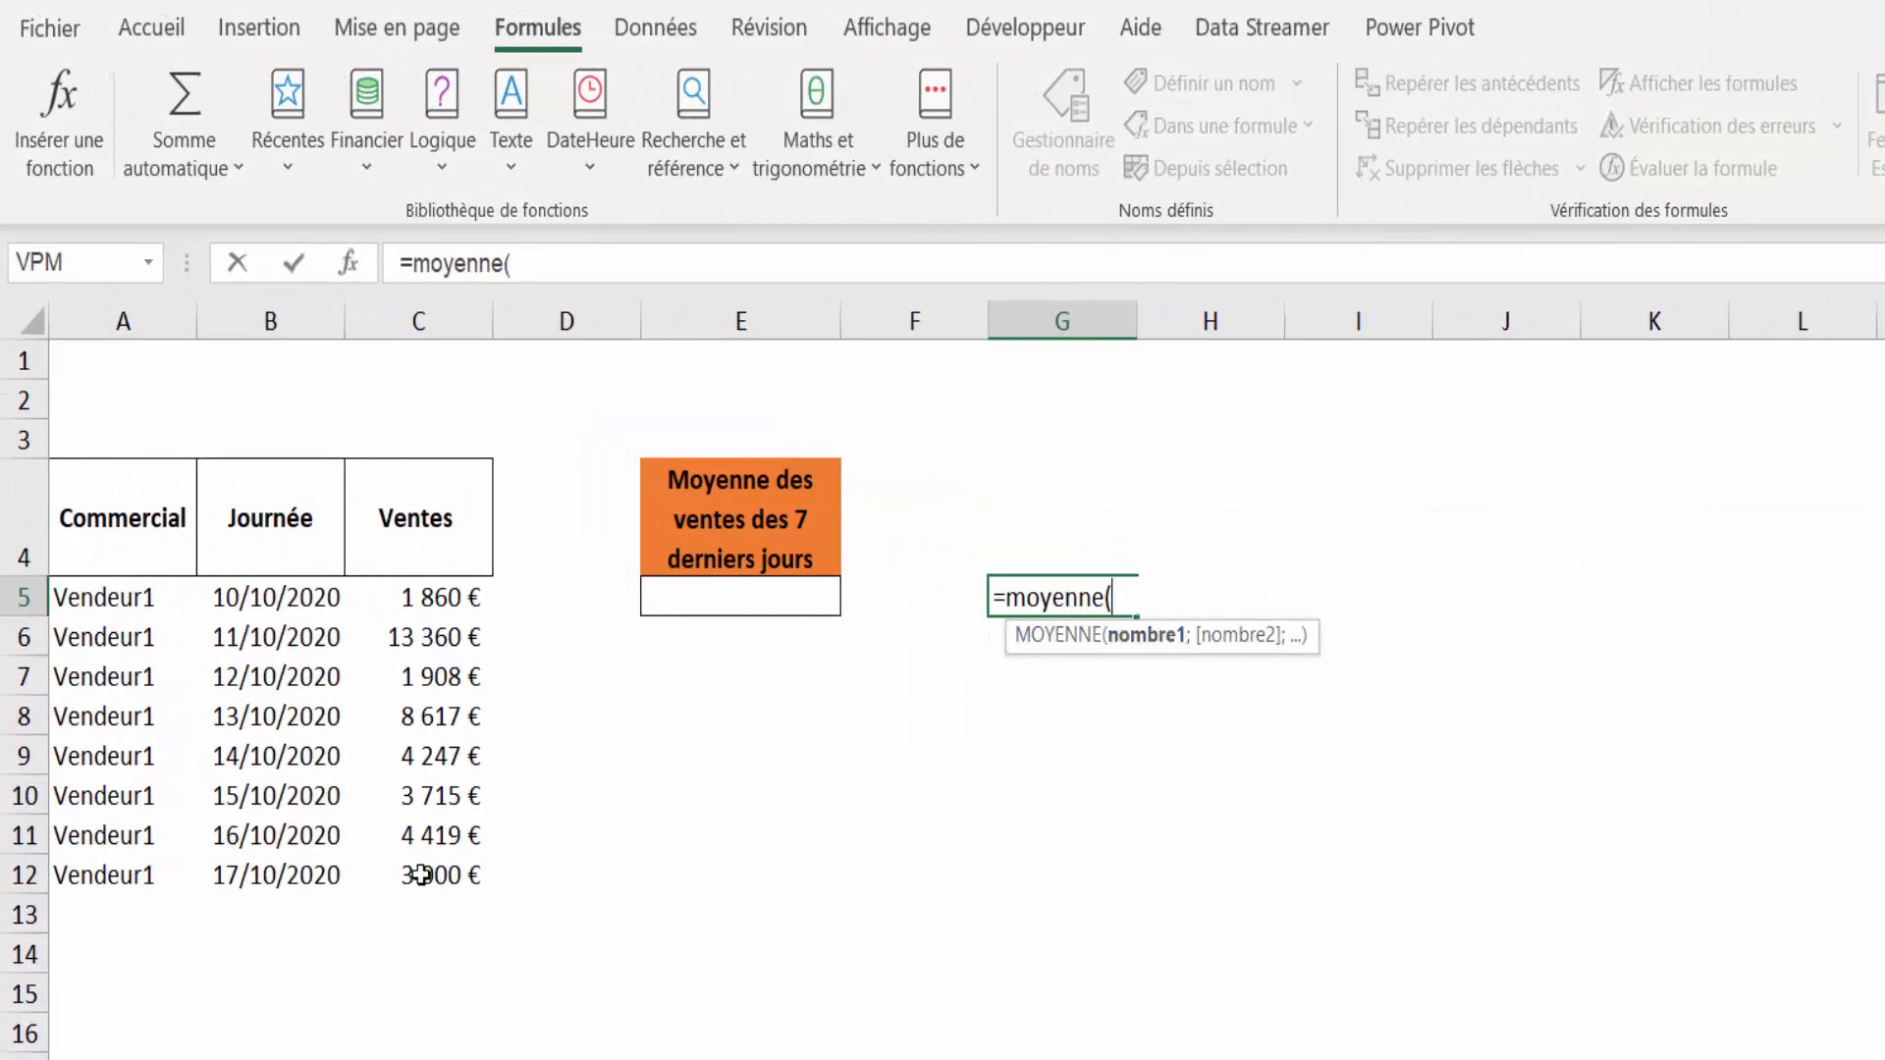
drag(421, 875, 440, 640)
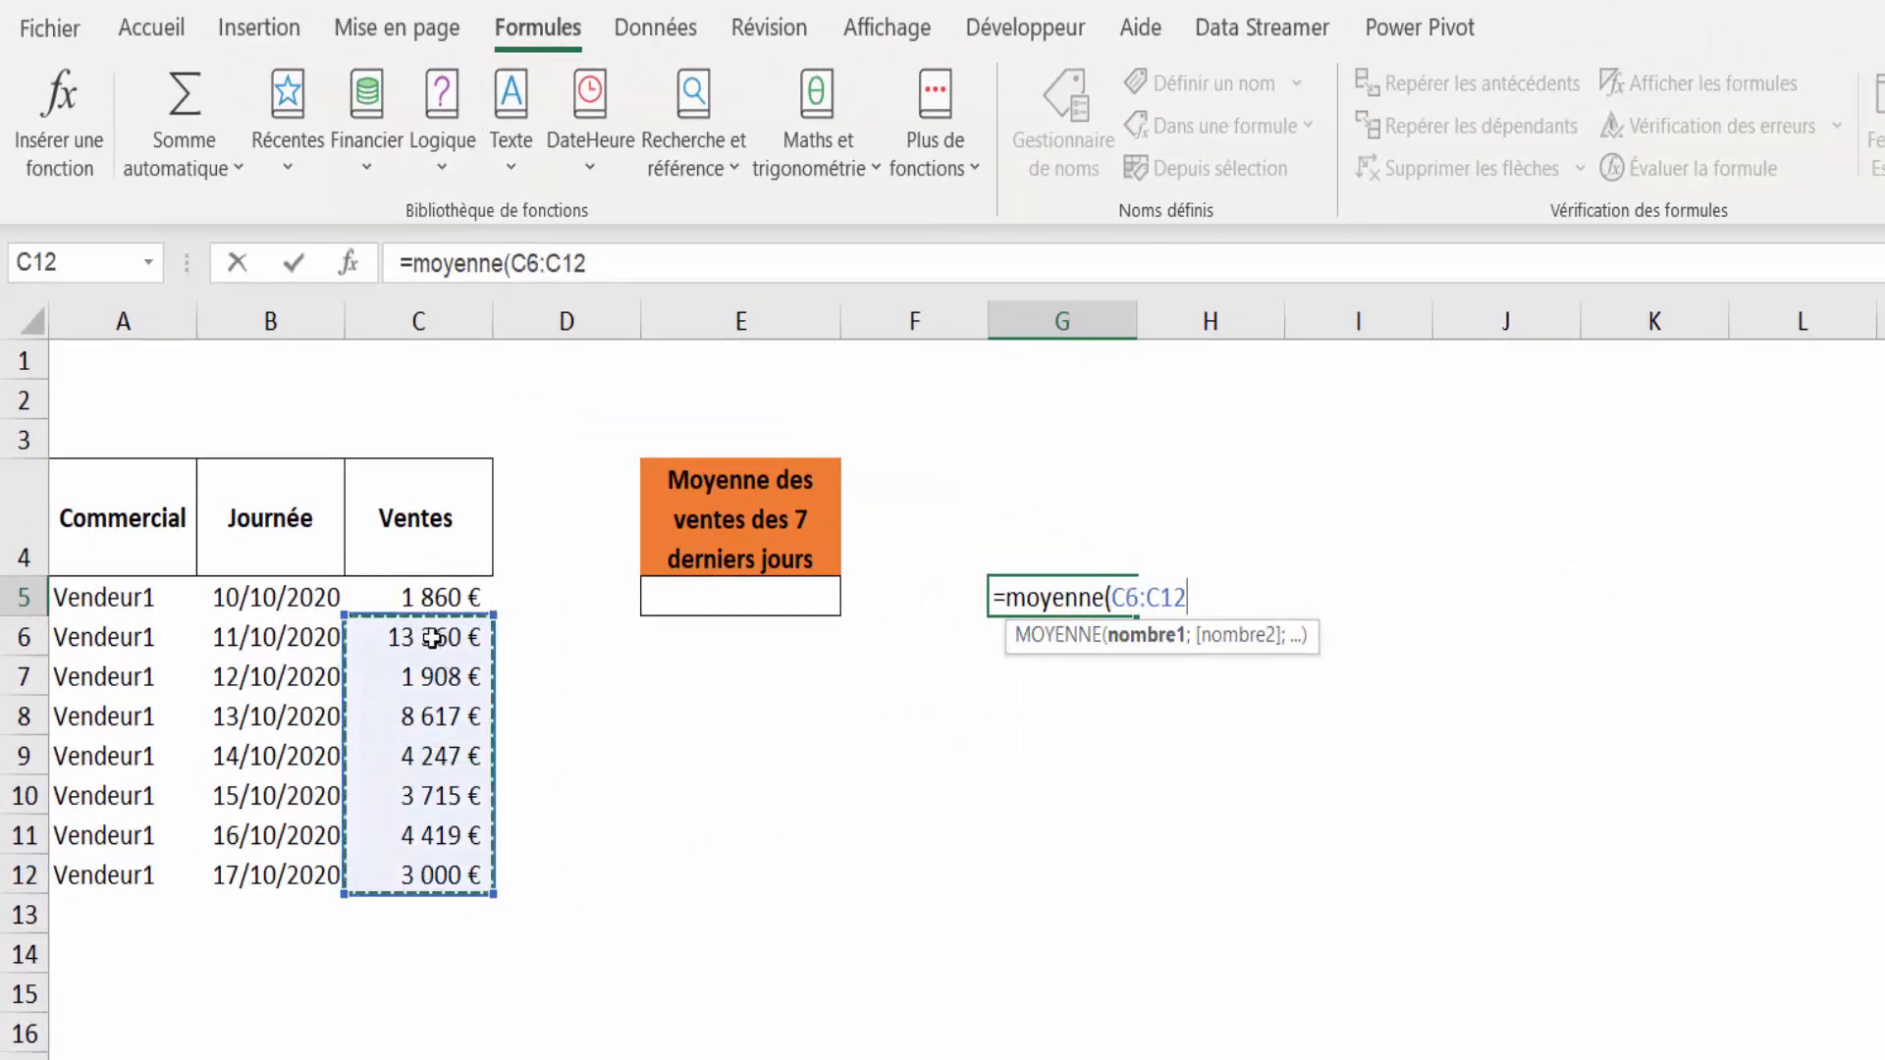
text())
key(Return)
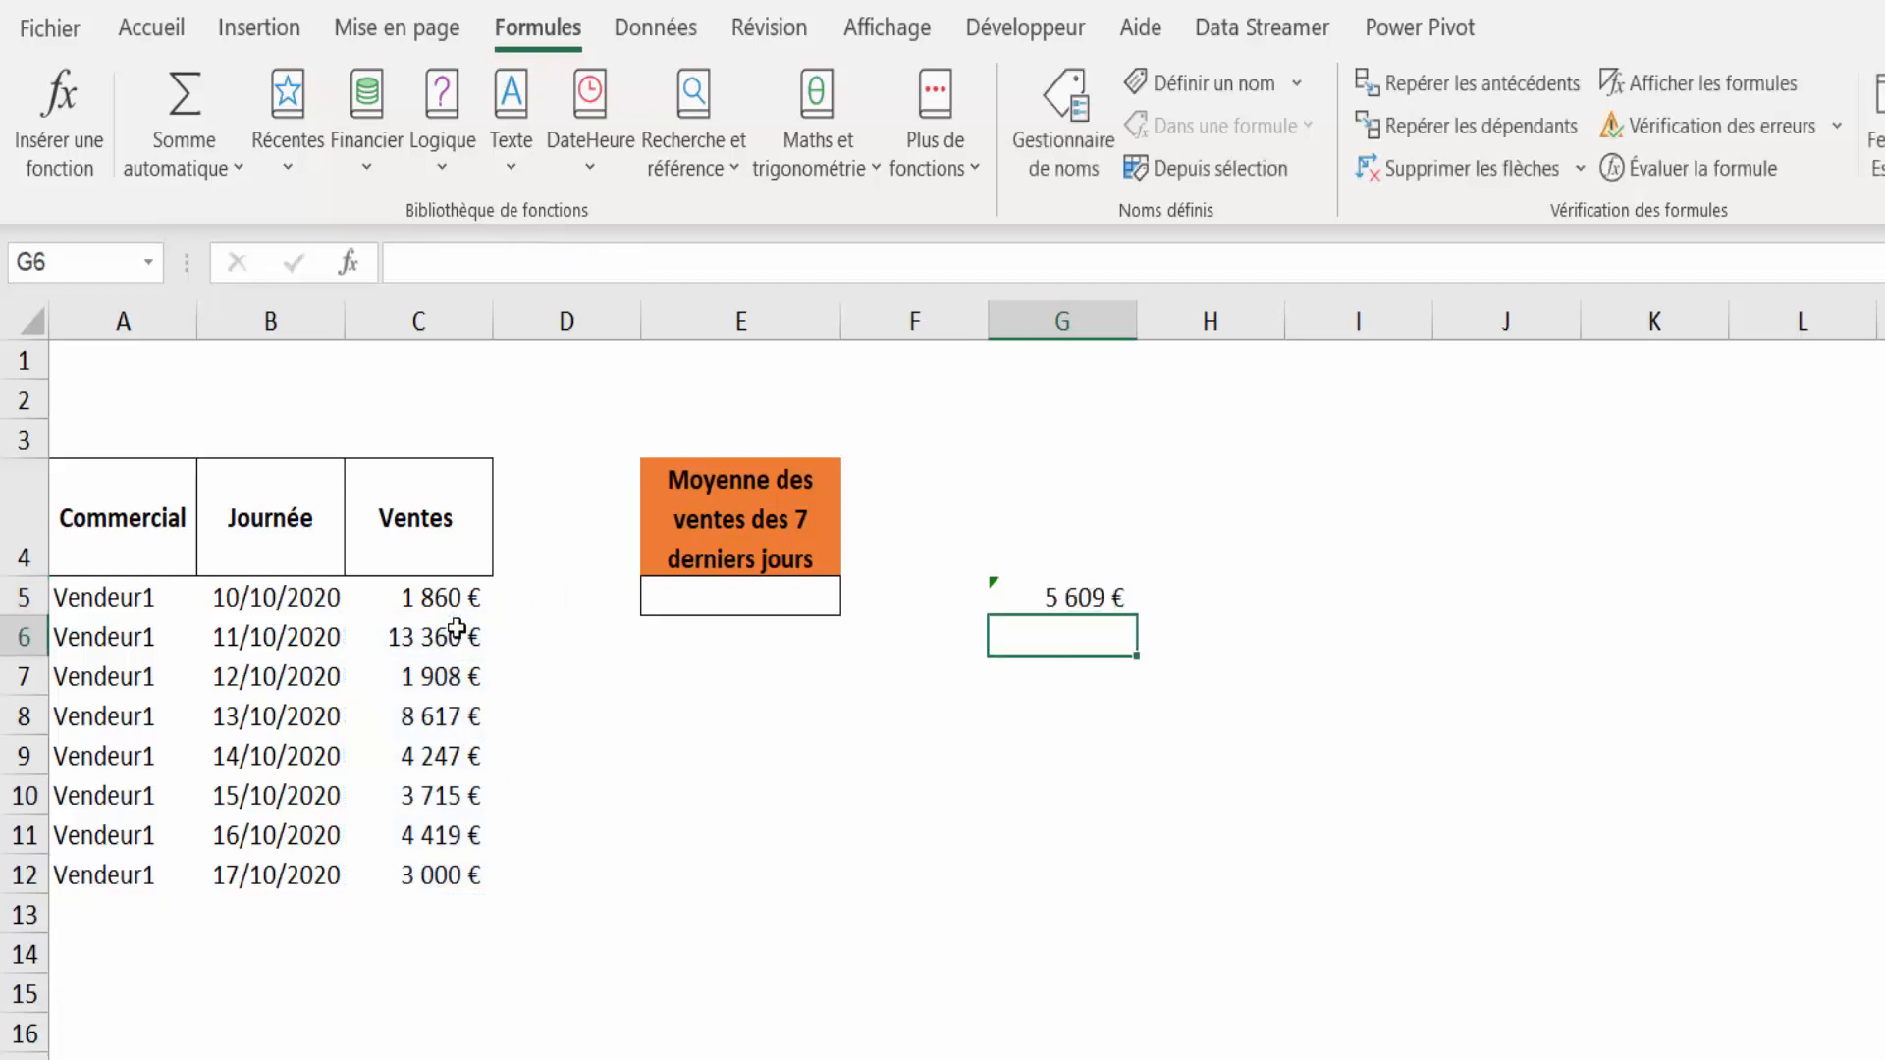
click(1065, 574)
click(1081, 595)
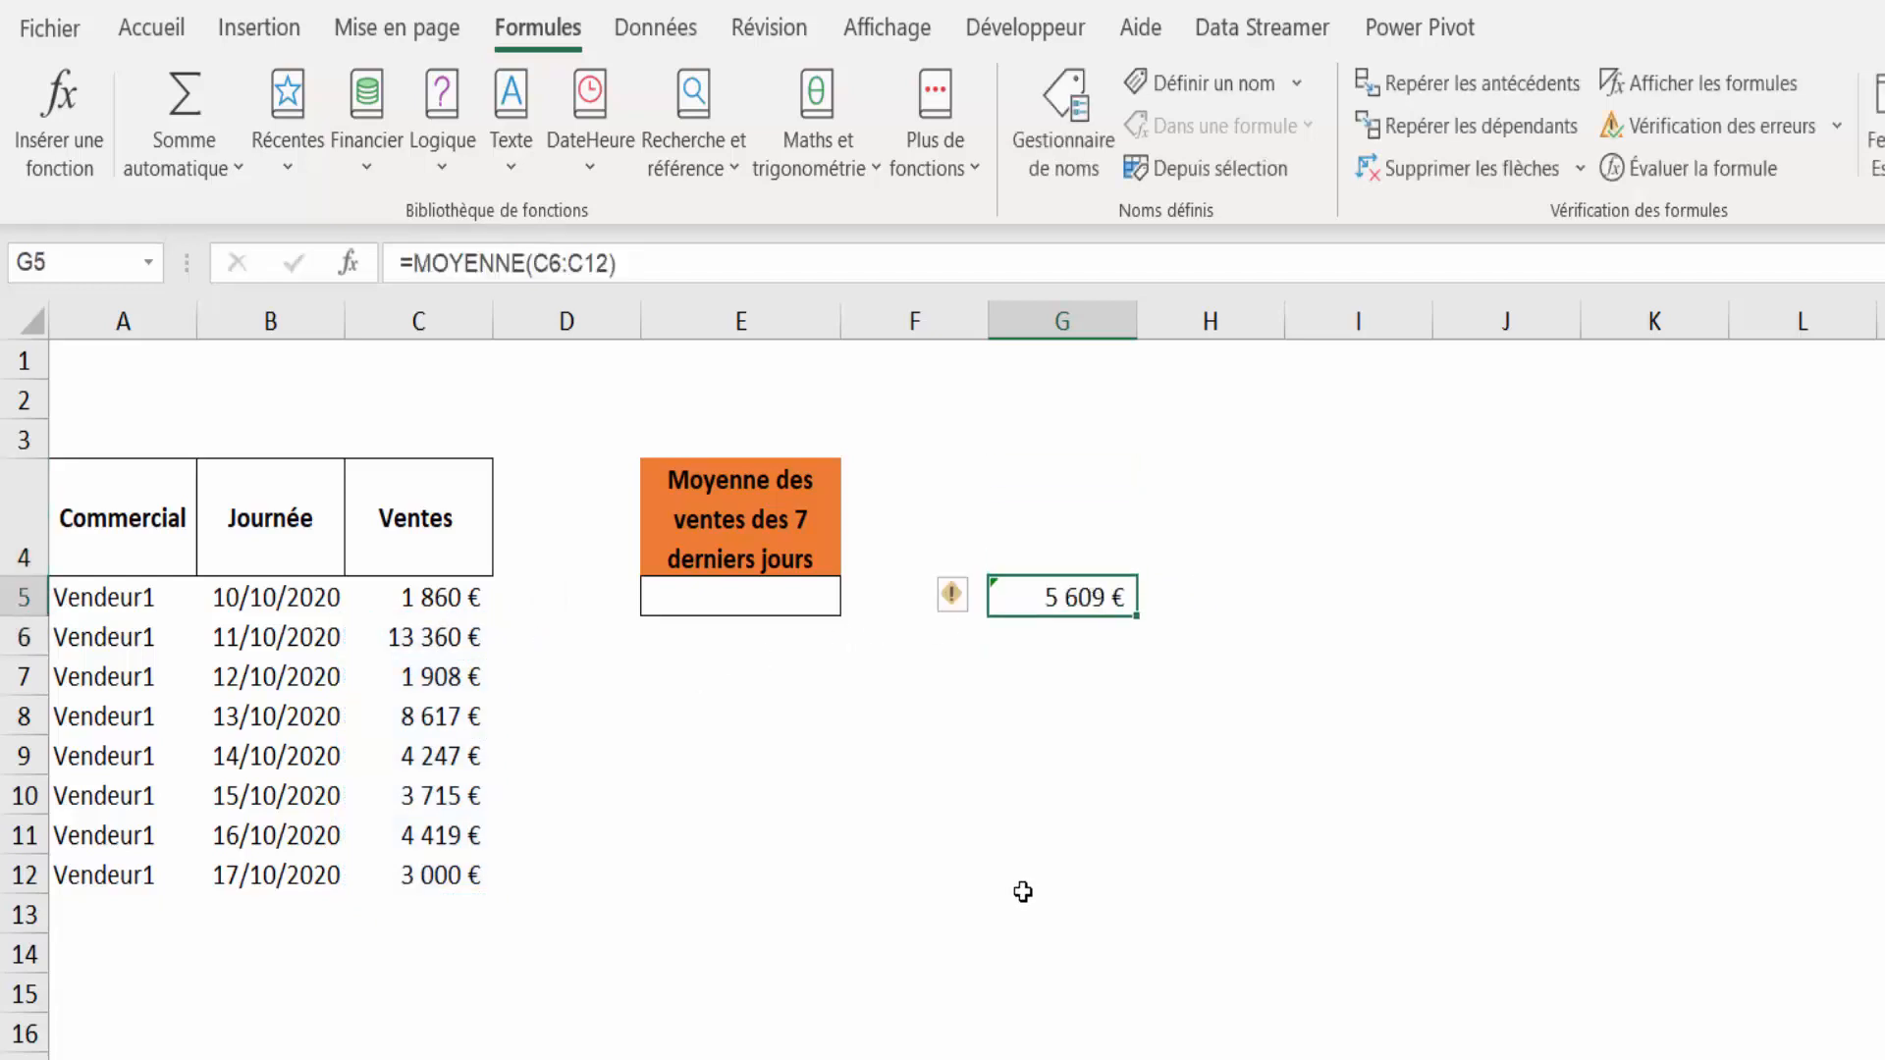
Step: Start the seven-day average formula in E5 with MOYENNE(DECALER( and the Ventes header C4 as the reference
click(772, 616)
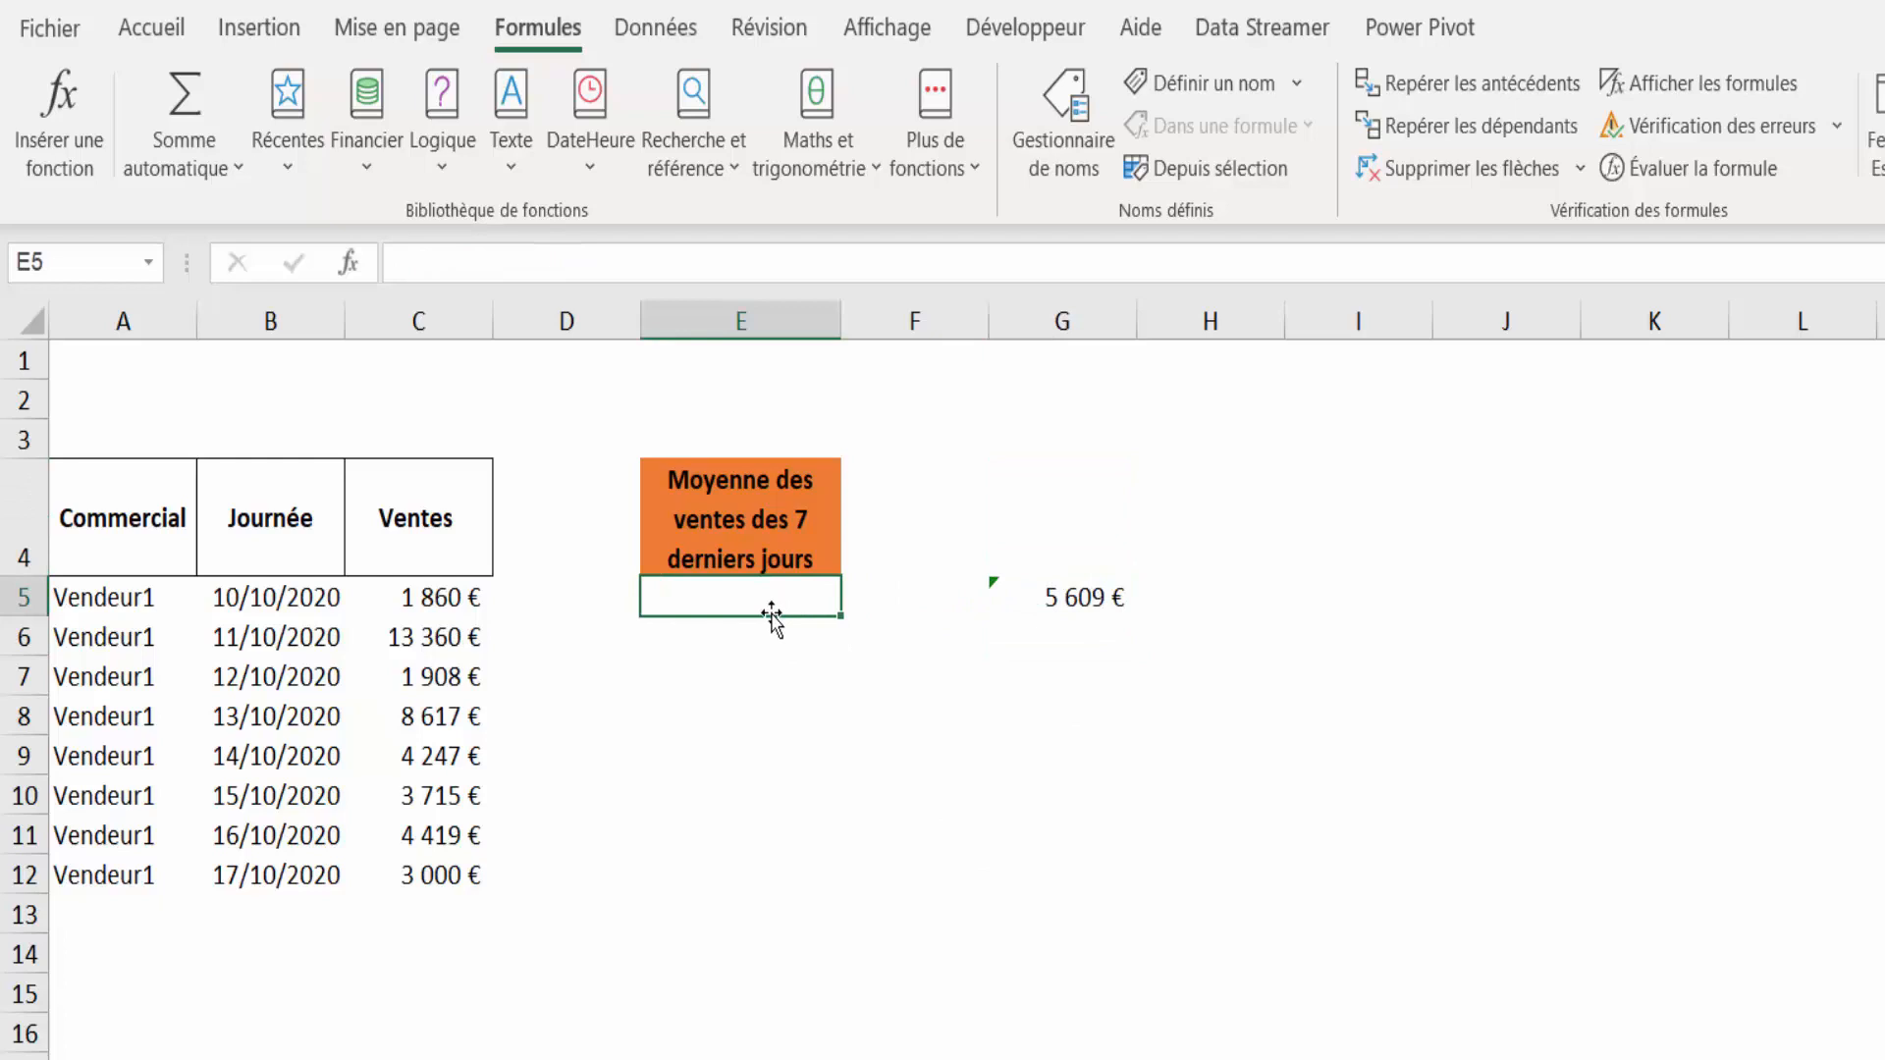
text(=mo)
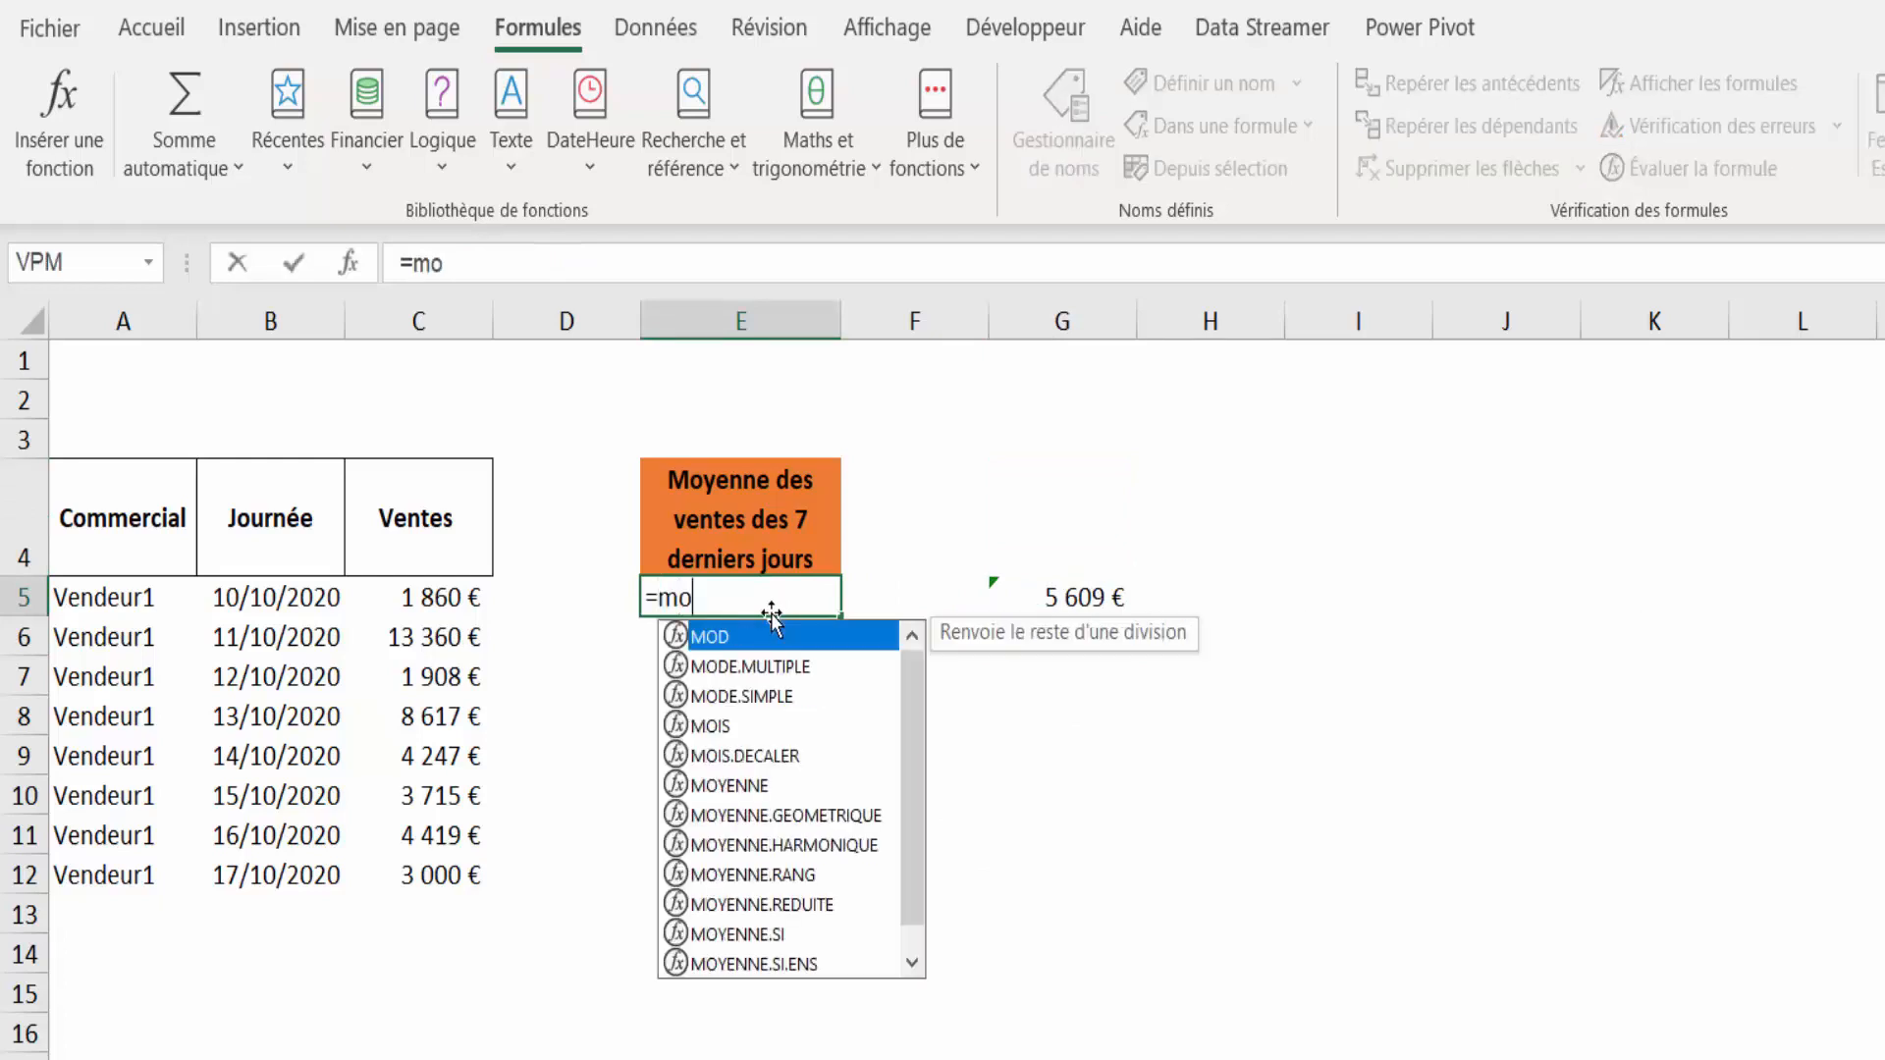
text(yenne()
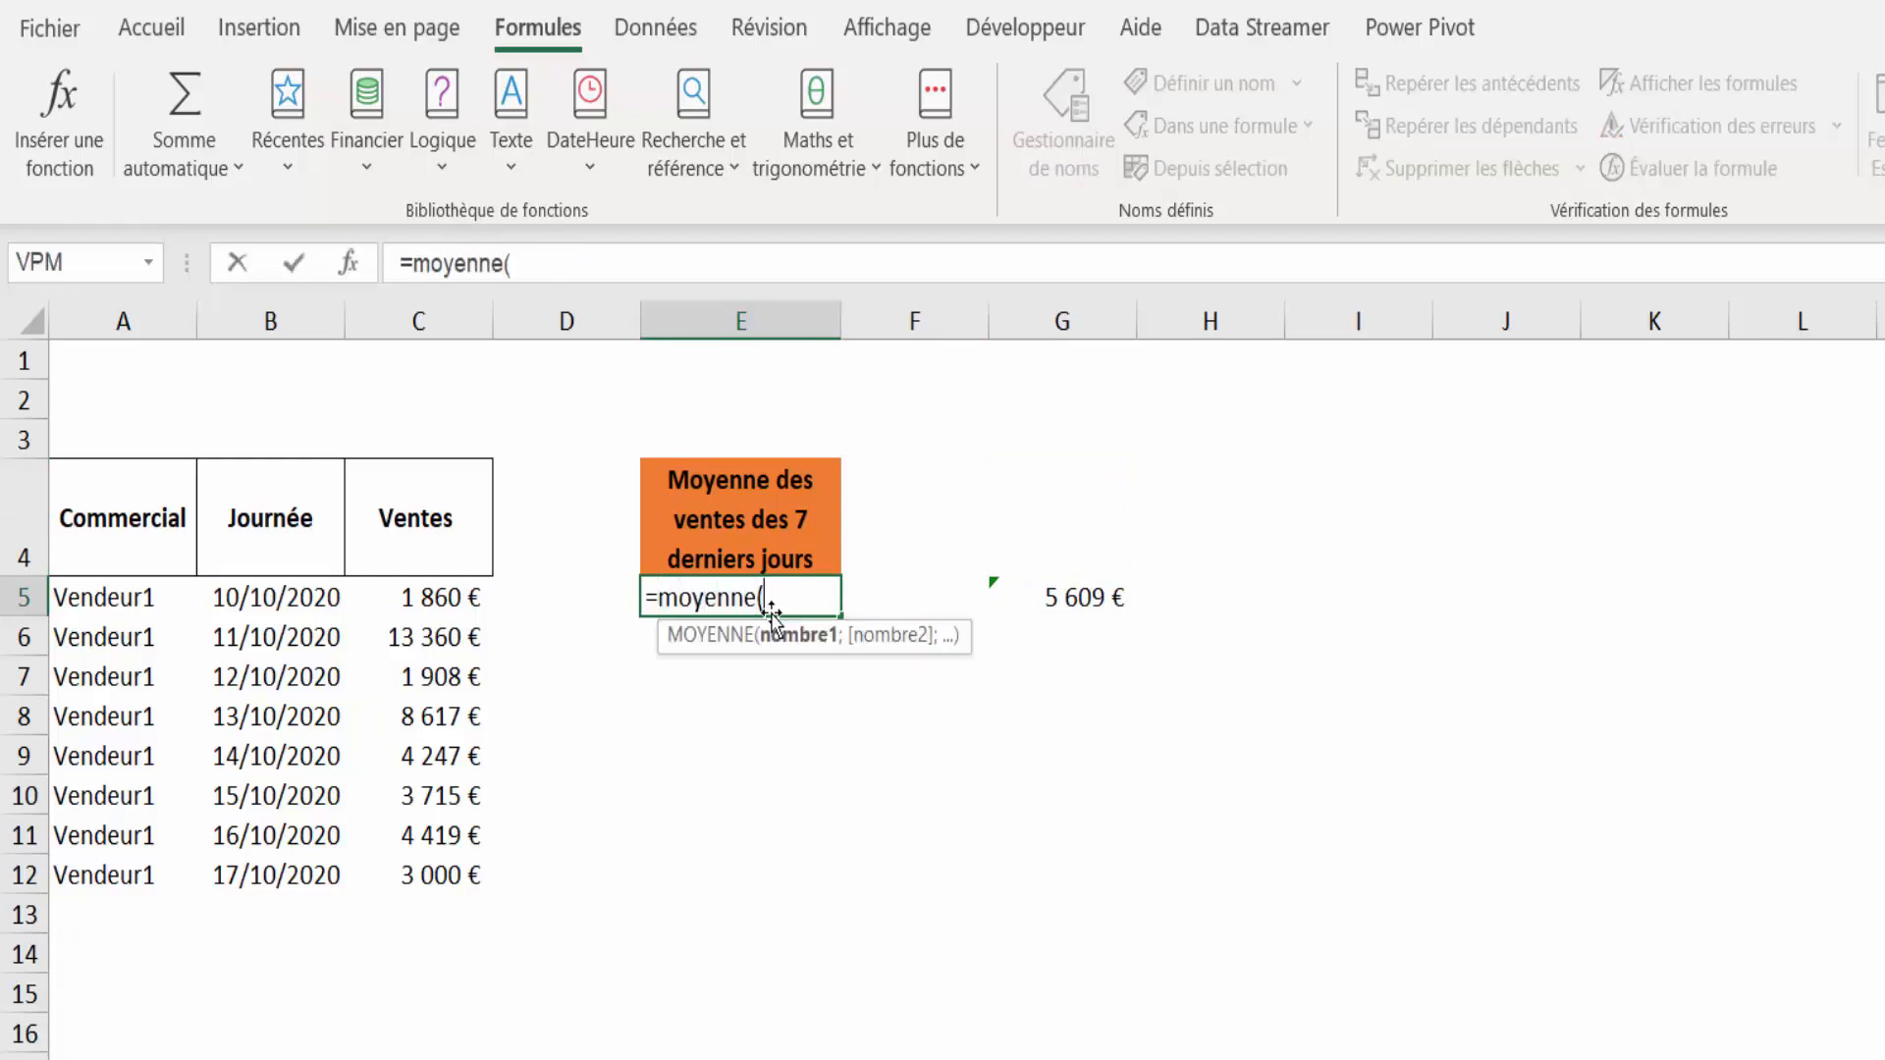
text(decaler()
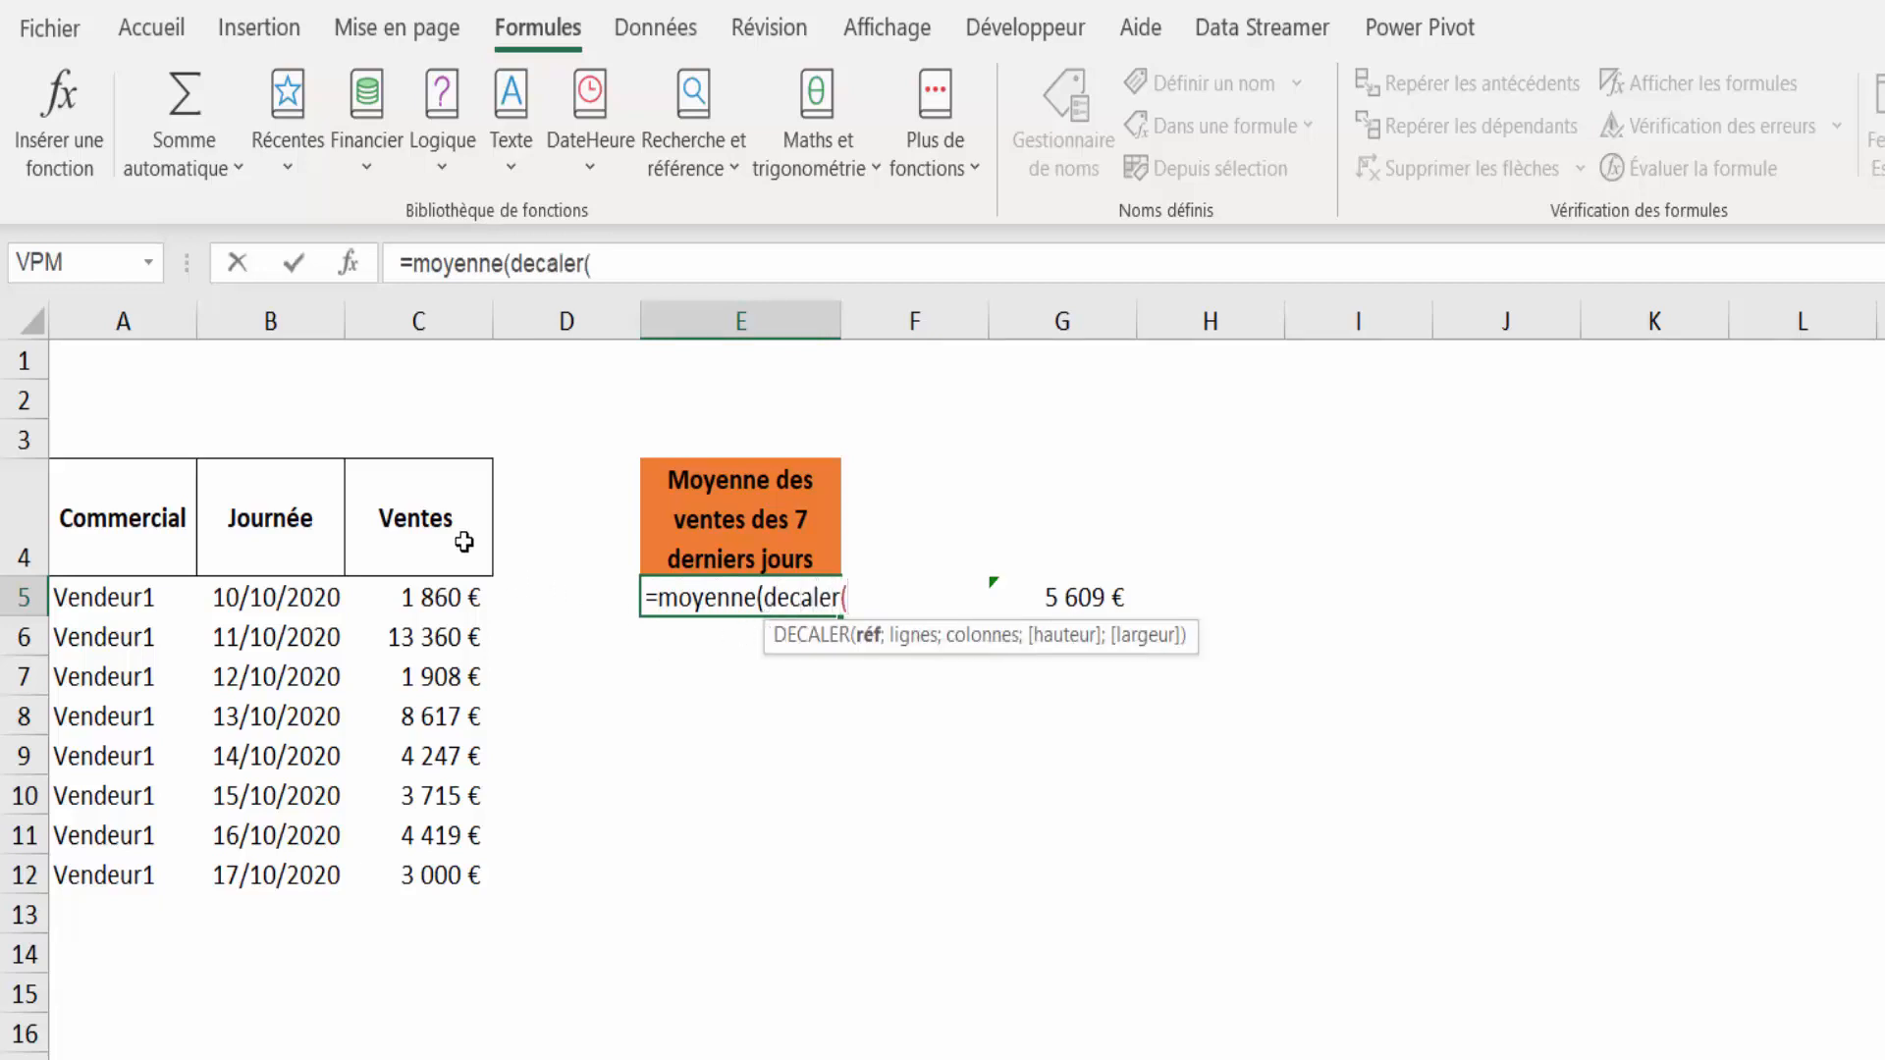
click(428, 526)
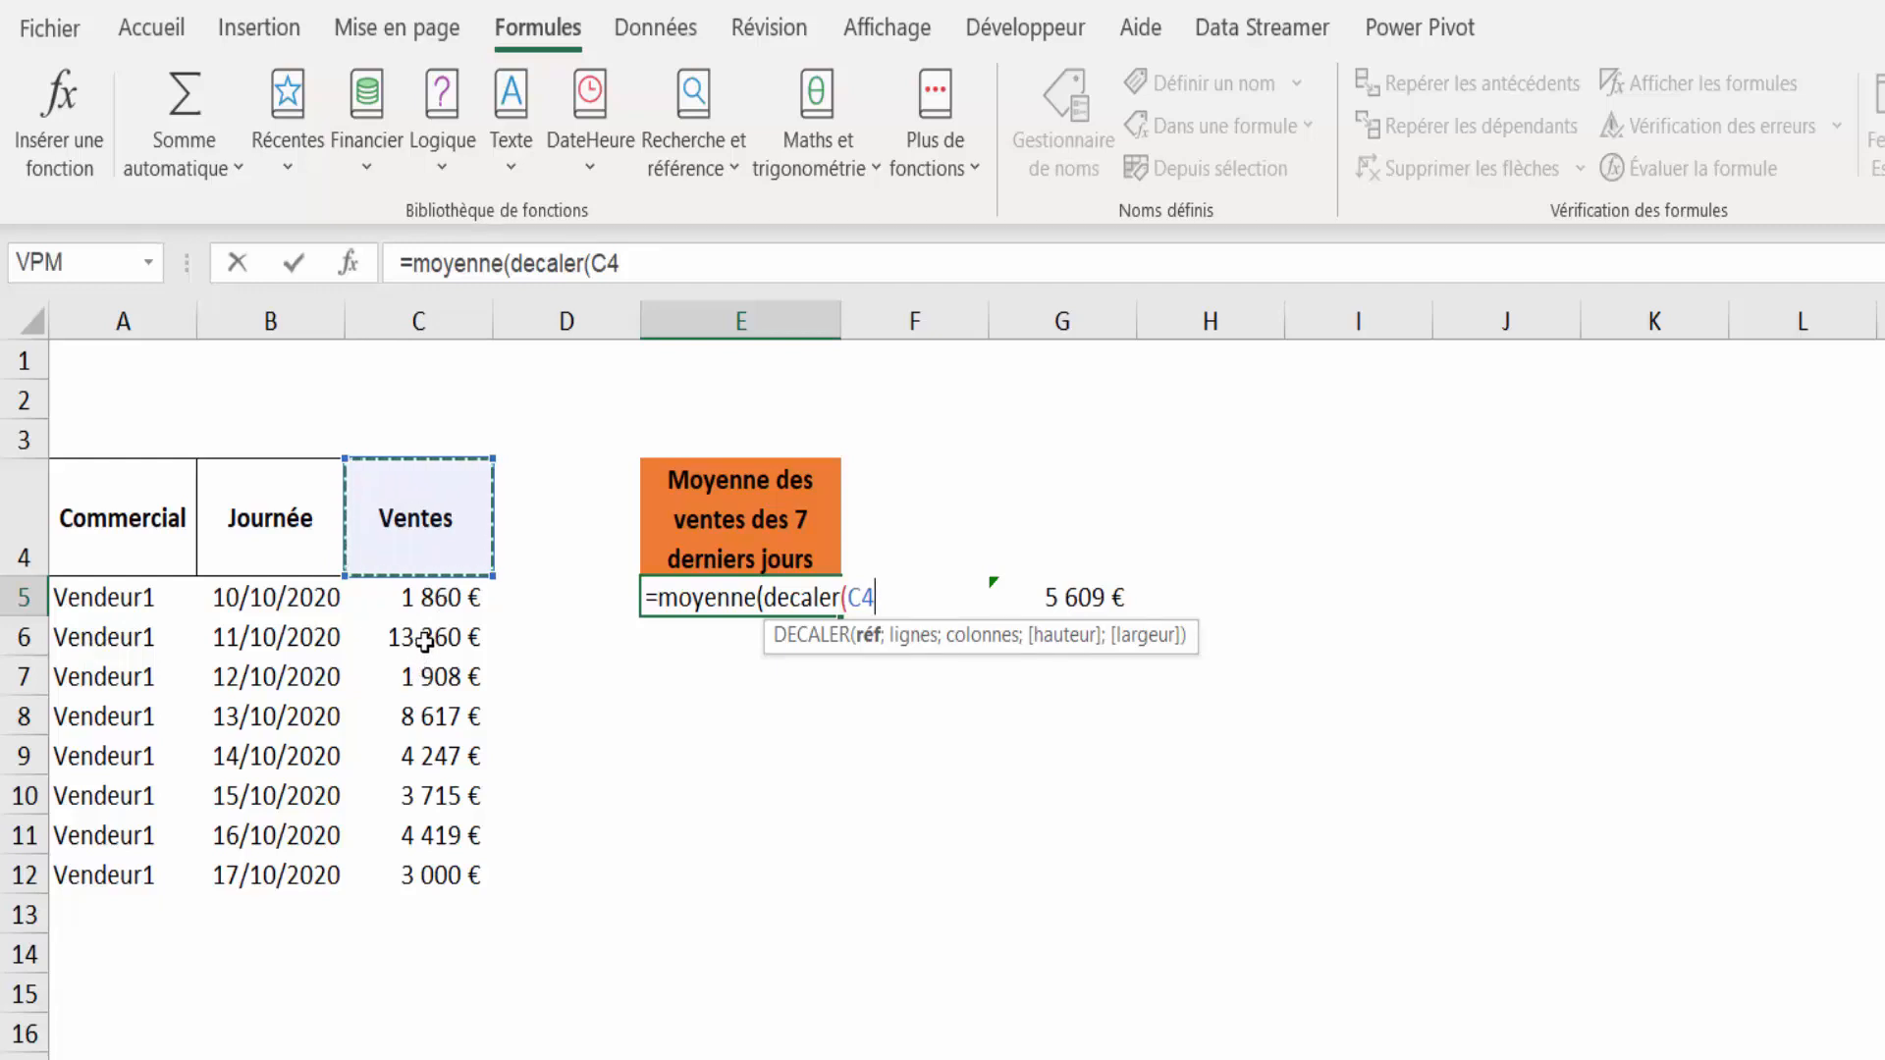
Step: Complete the E5 formula with 2 rows, 0 columns, height 7 and width 1, accepting the proposed closing-parenthesis correction
text(;2)
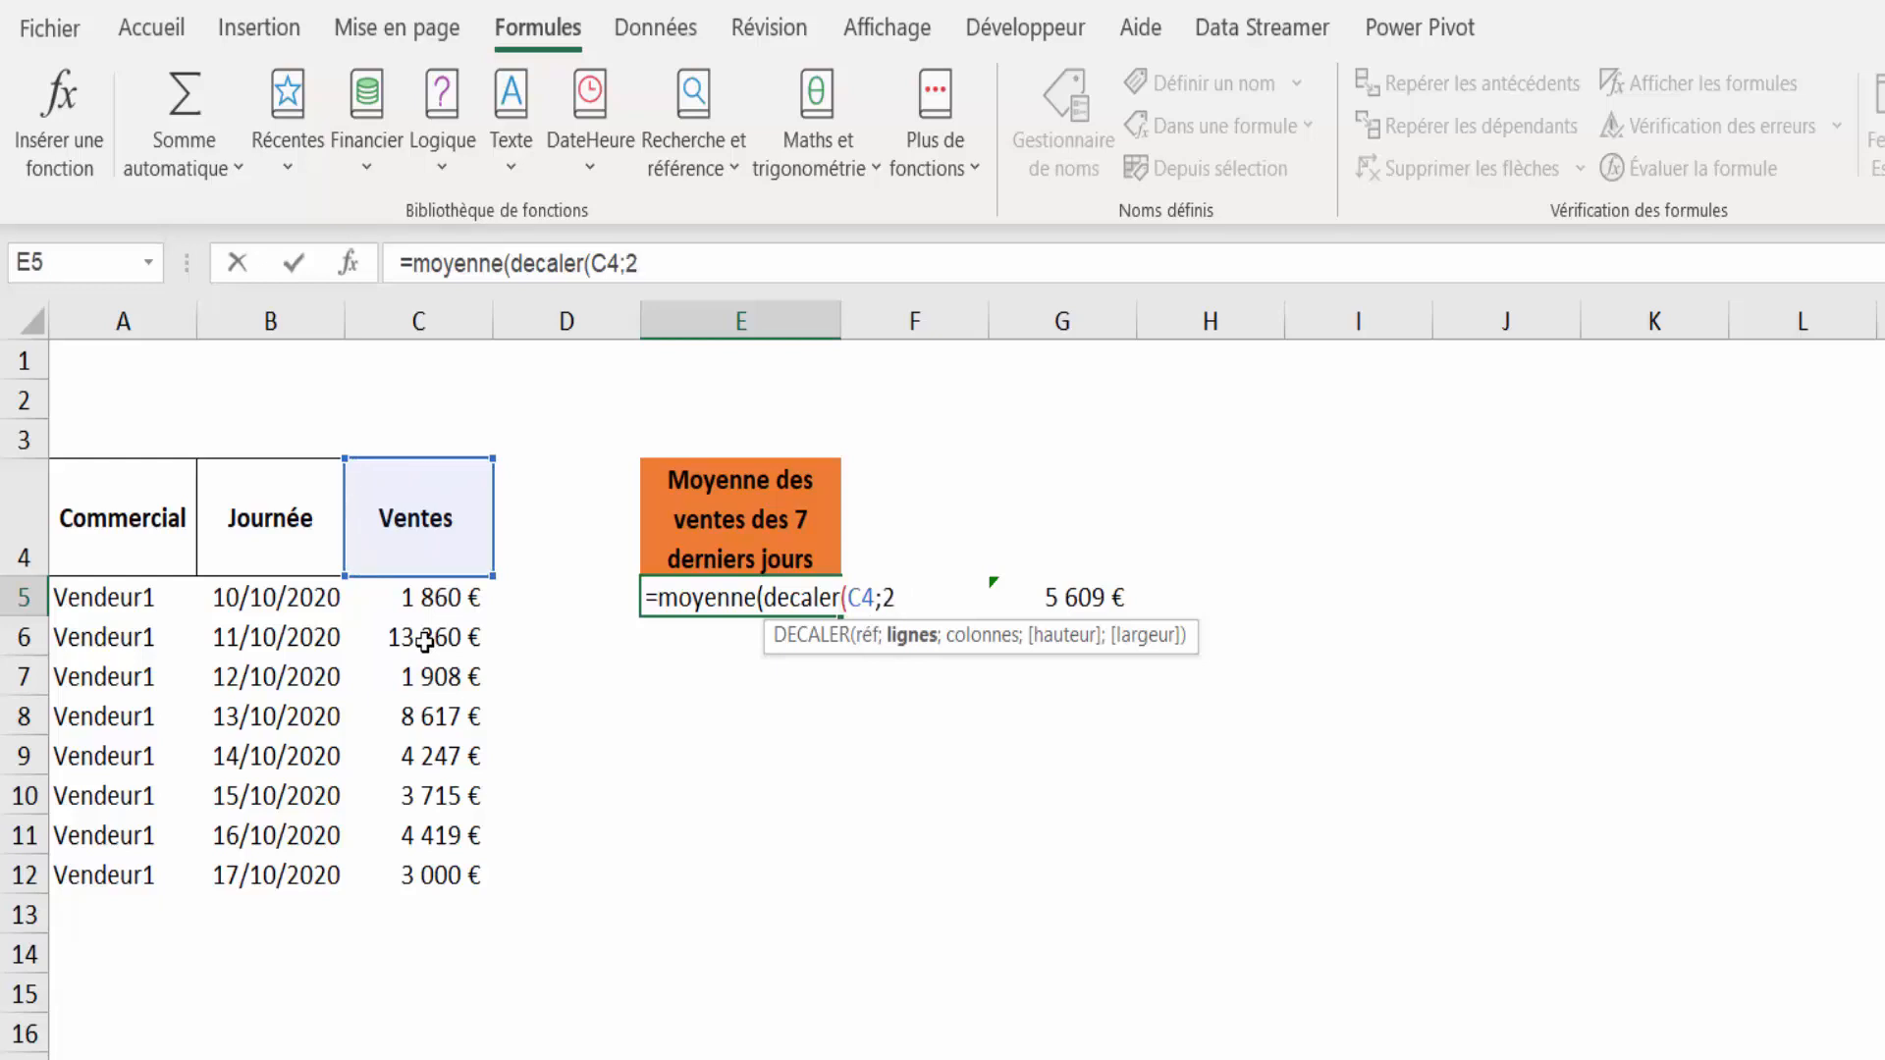
text(;)
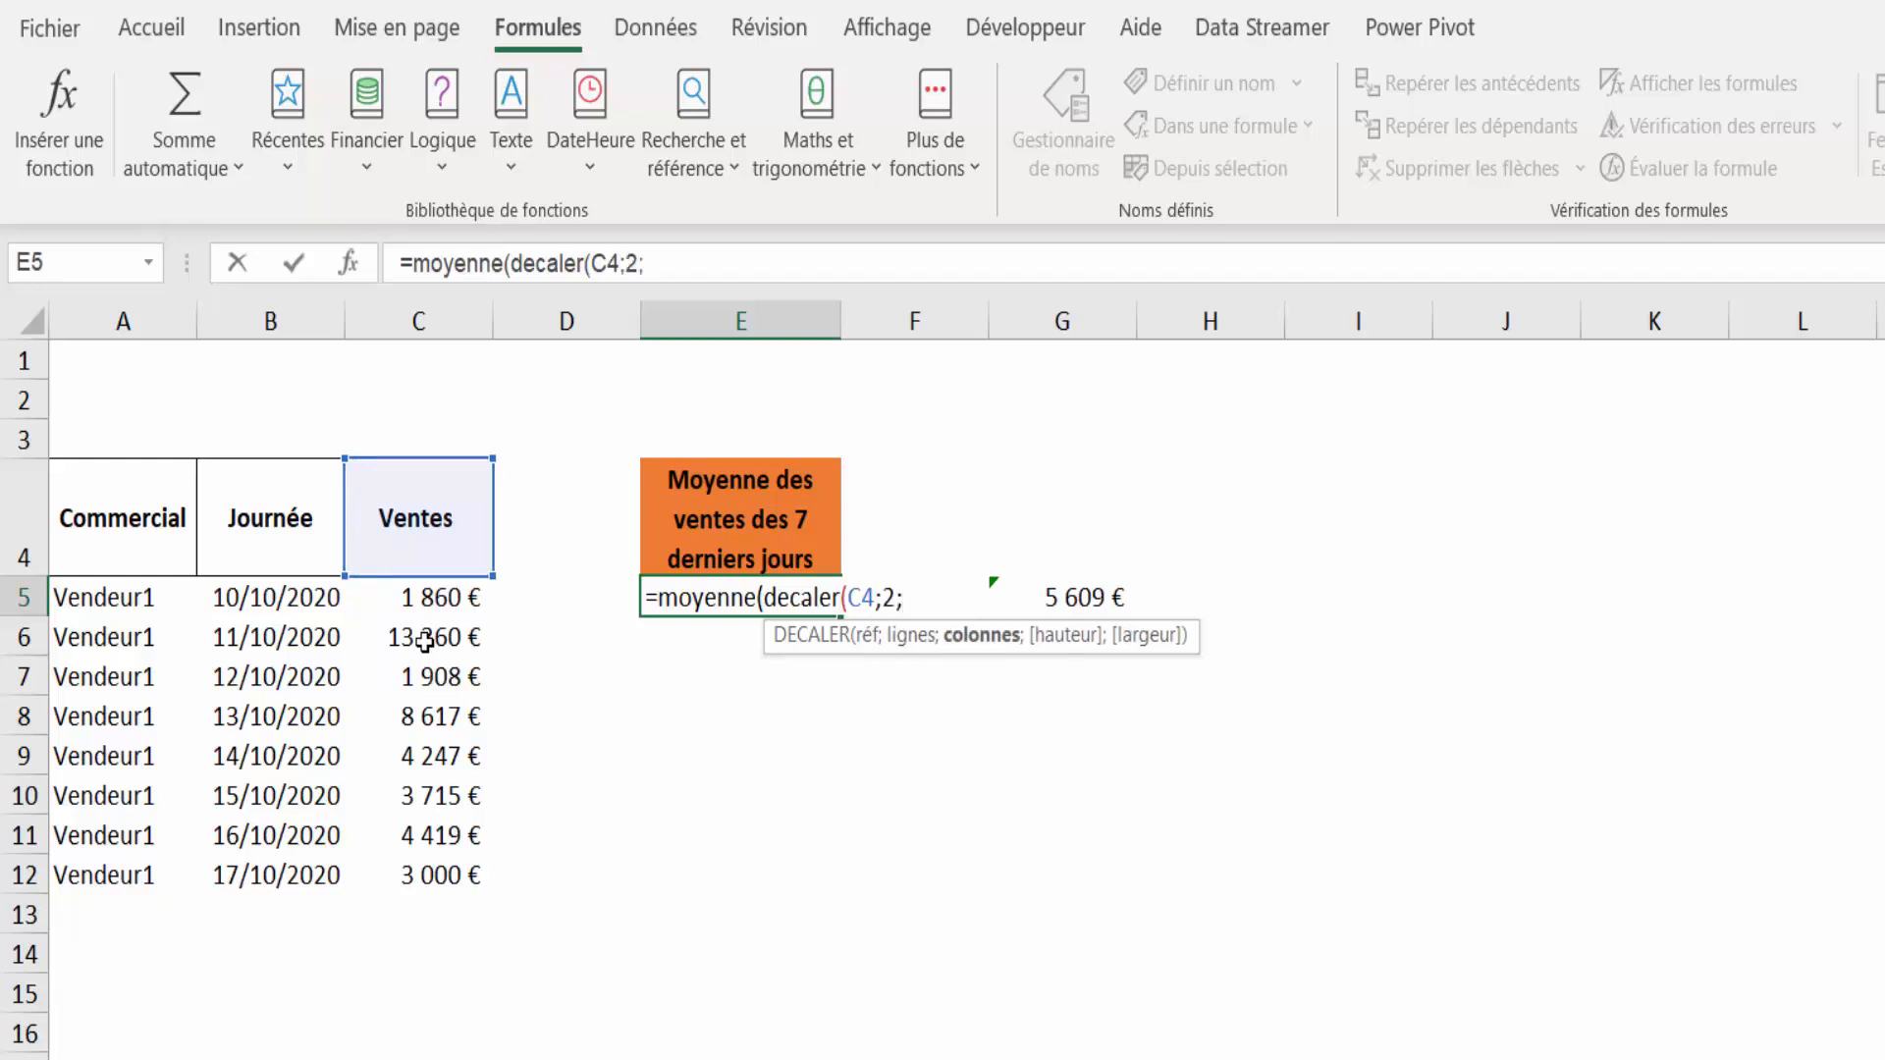
text(0;)
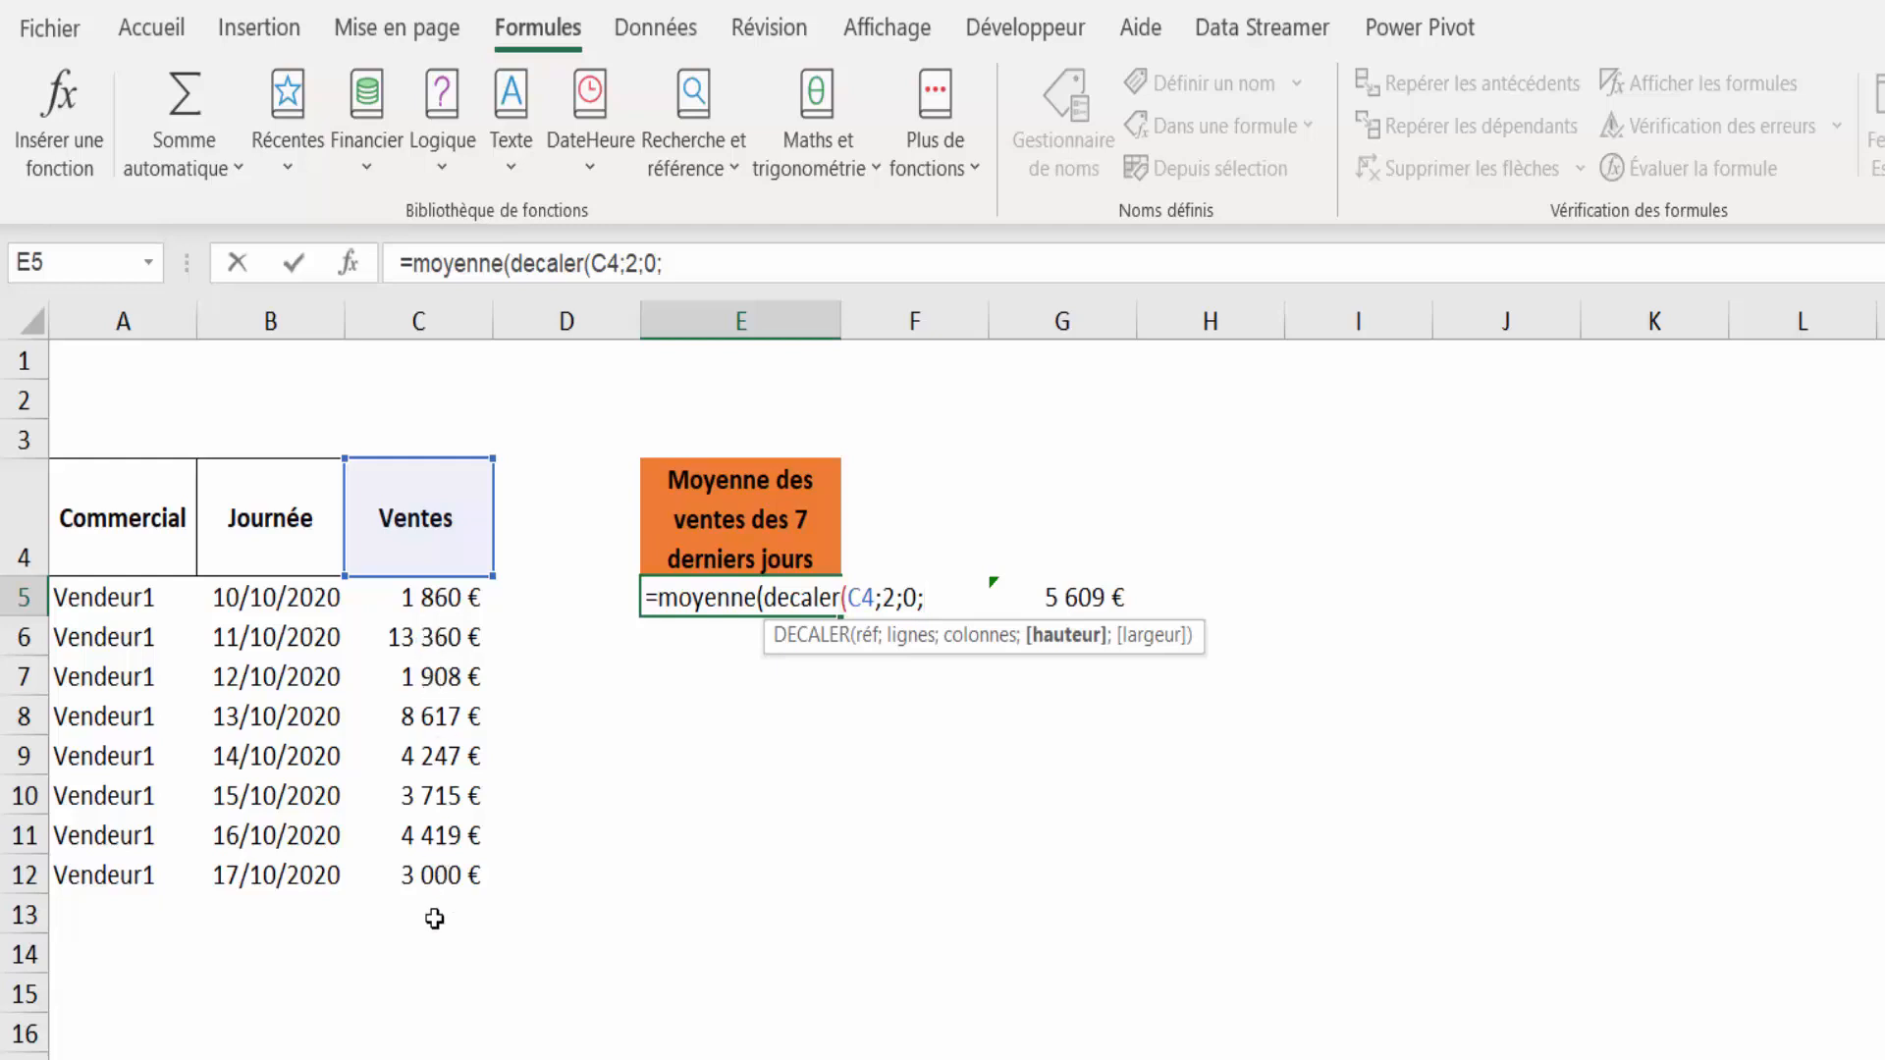
text(7;1)
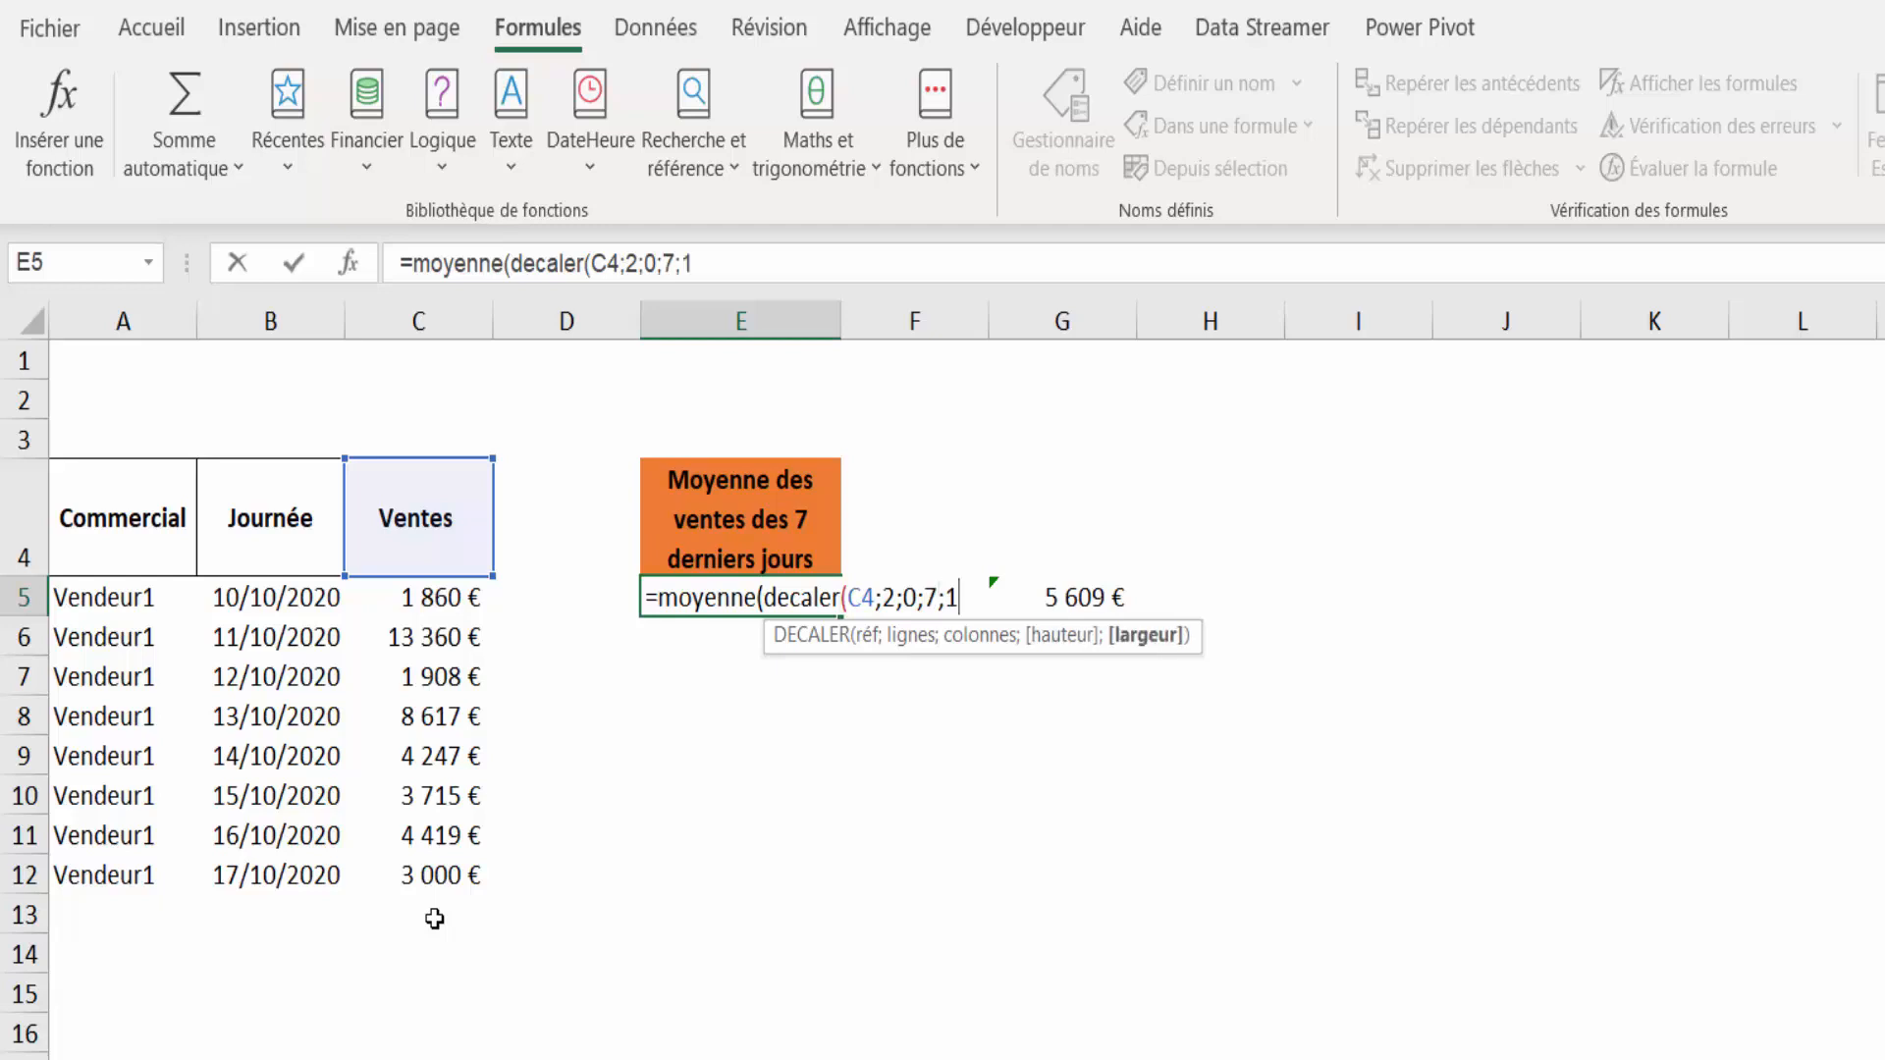
text())
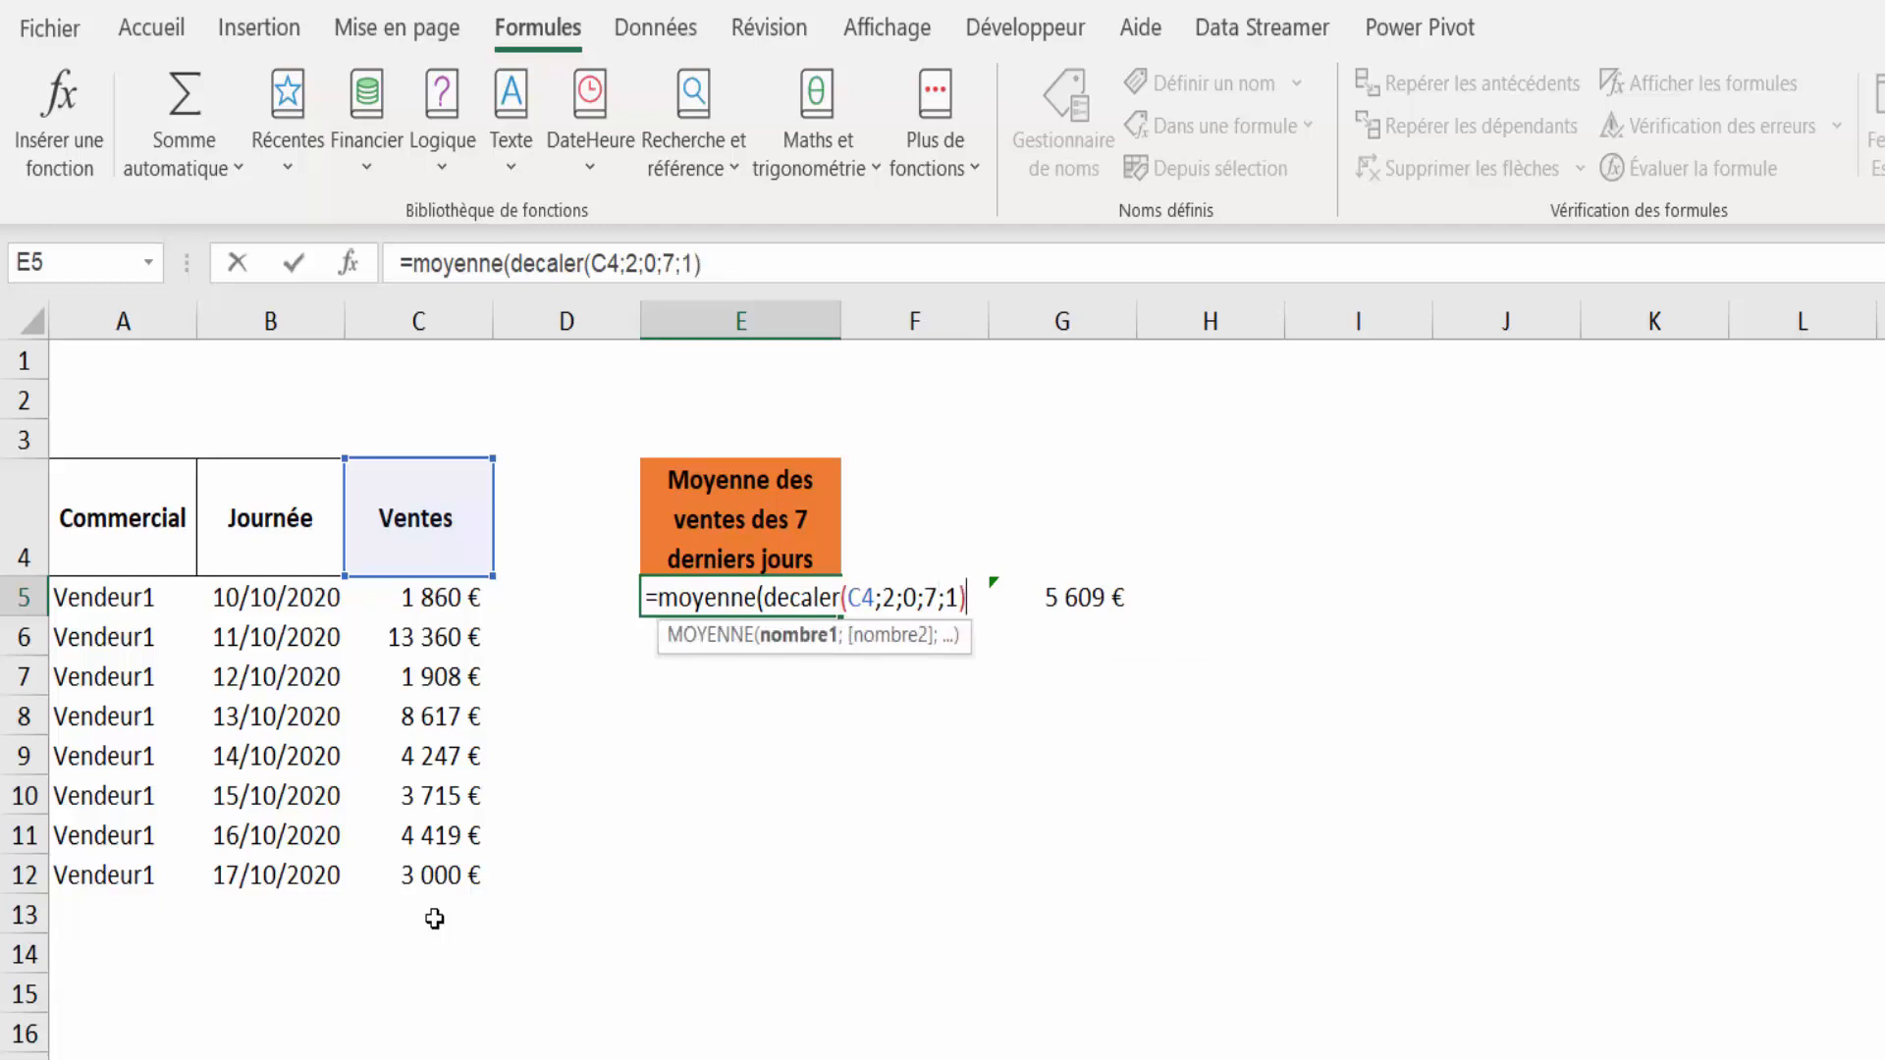
key(Return)
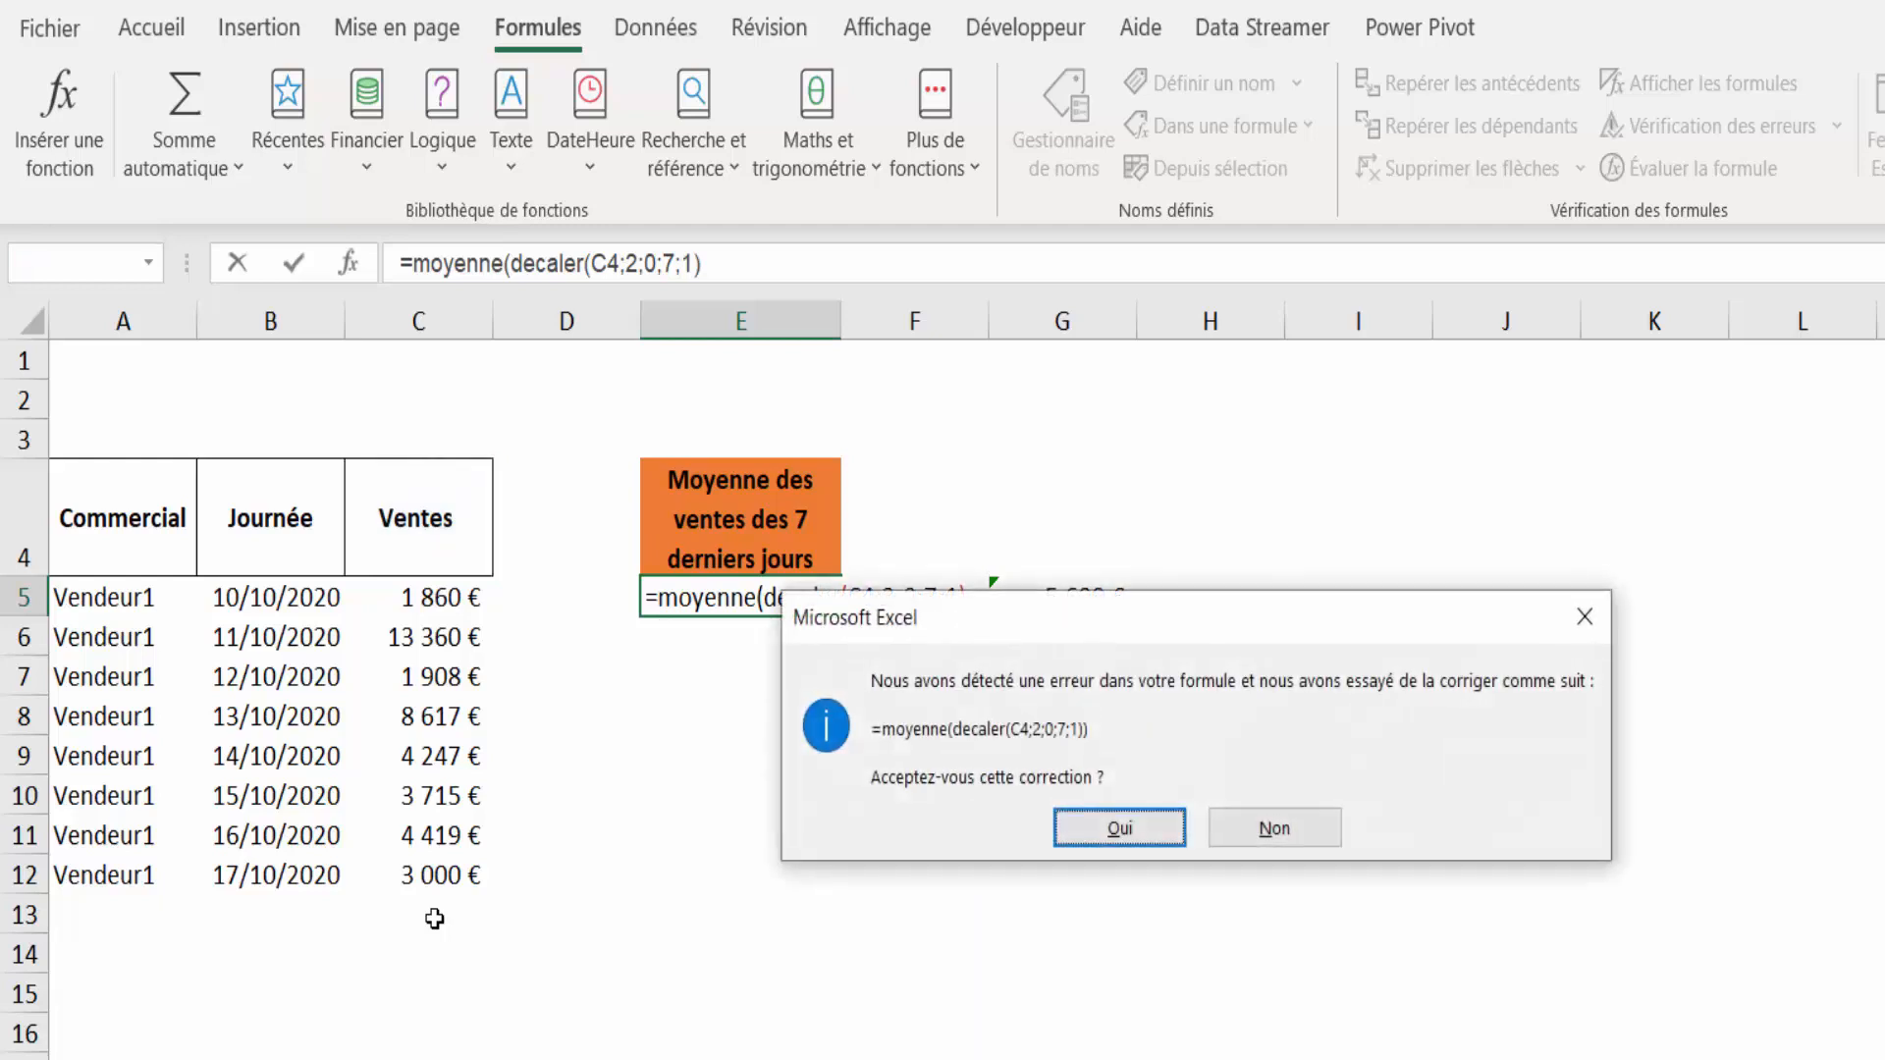
key(Return)
key(Up)
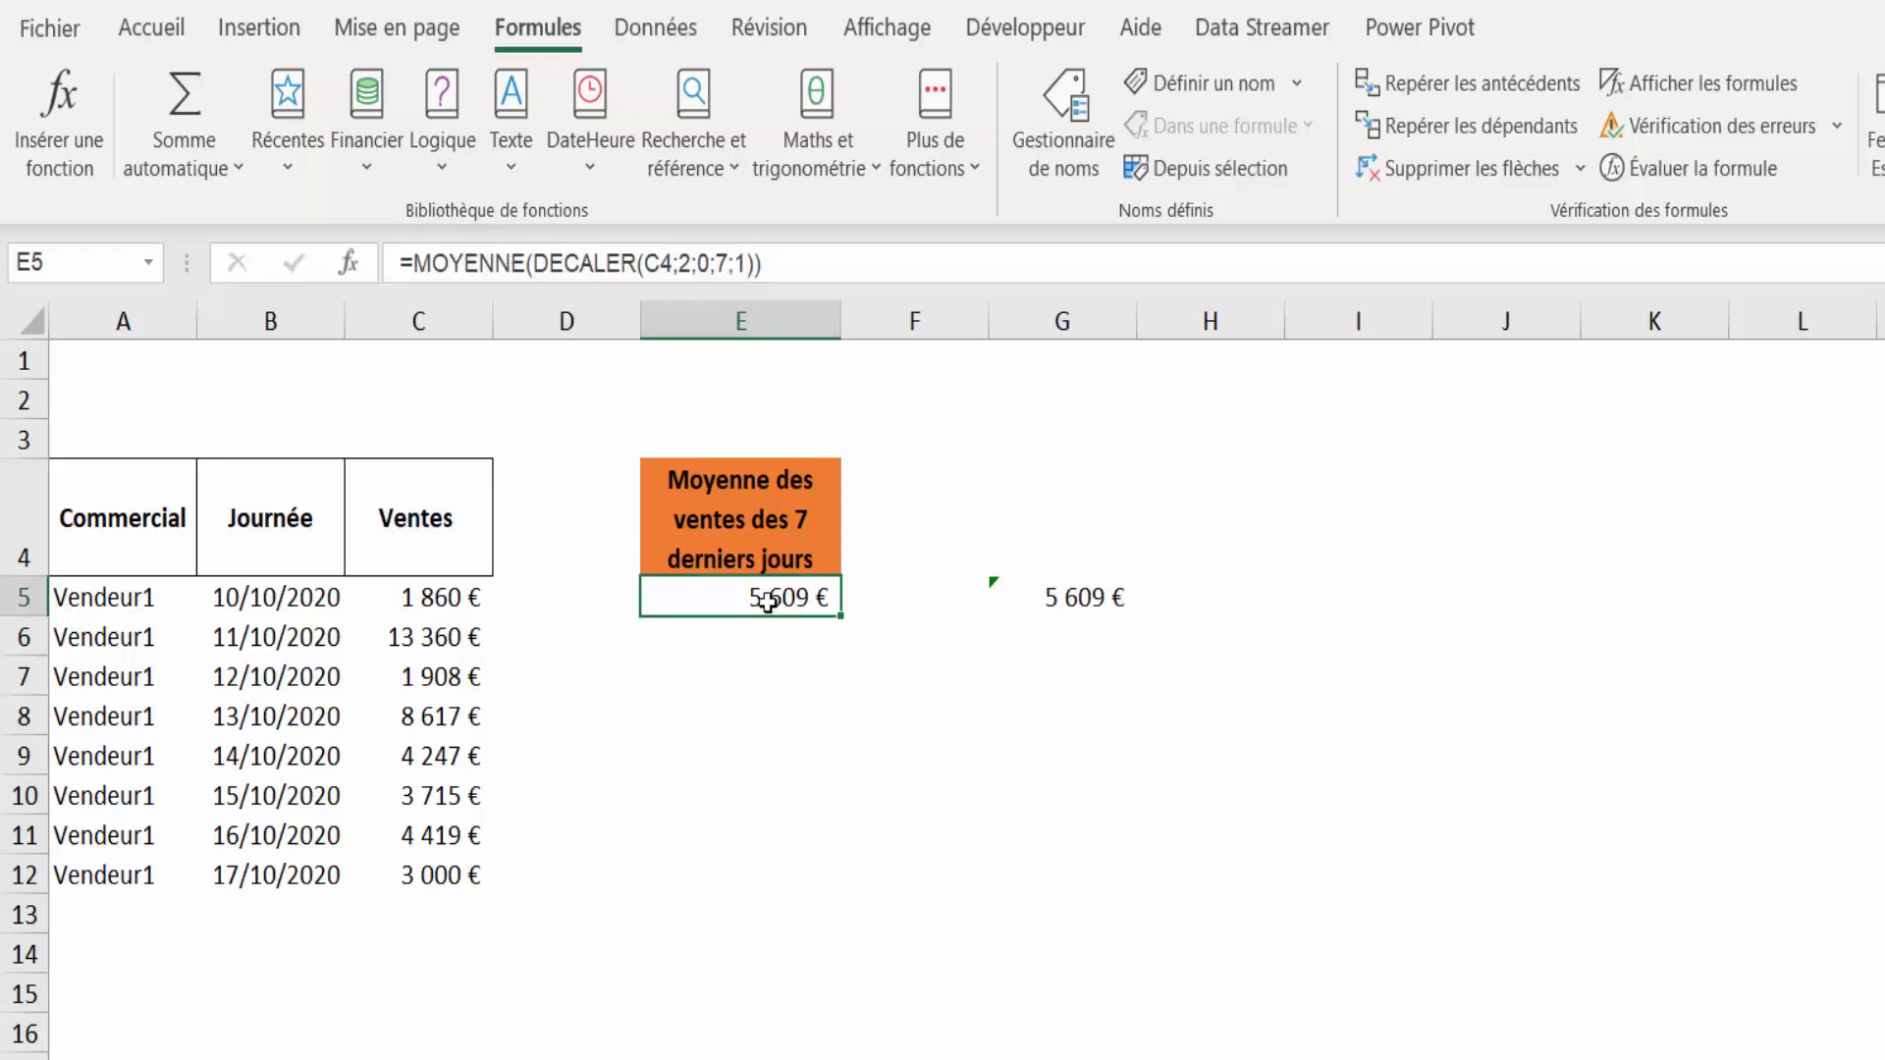
Step: Add a sale of 2000 in C13 and check the E5 average and its formula's rows argument
click(448, 910)
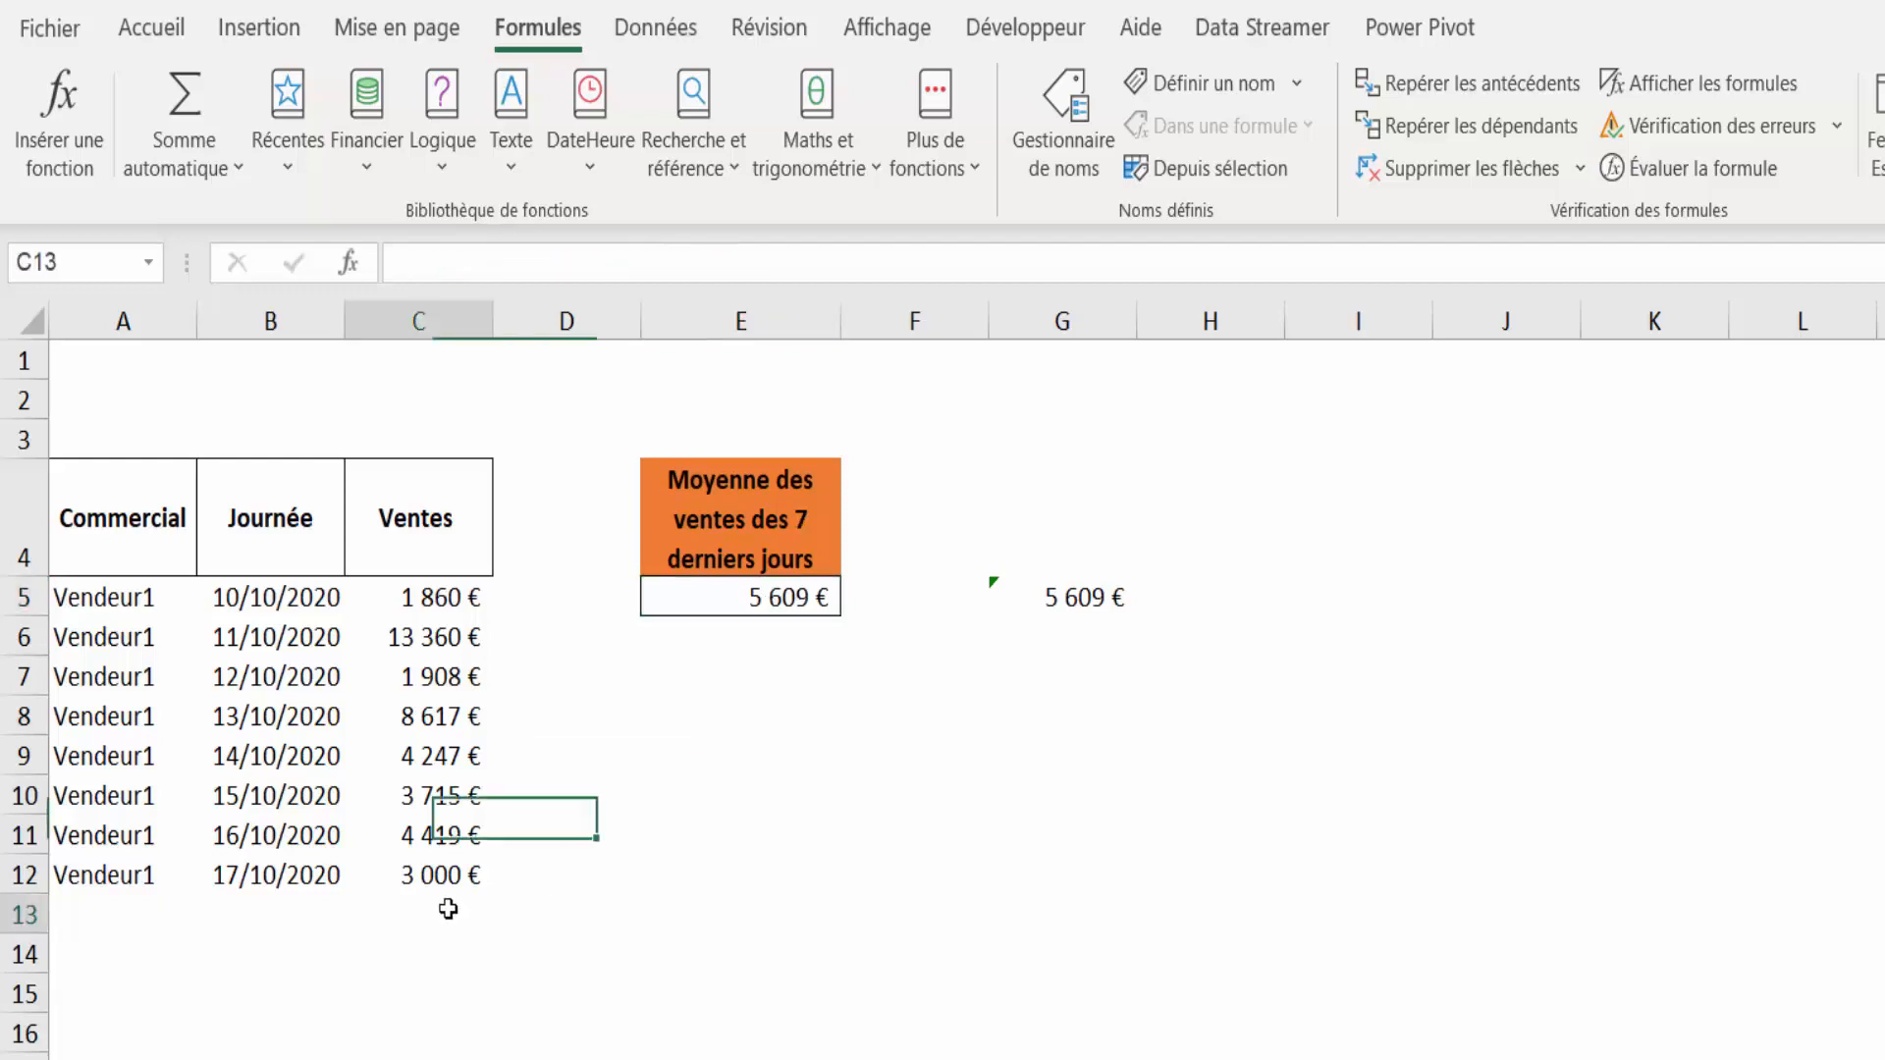
text(2000)
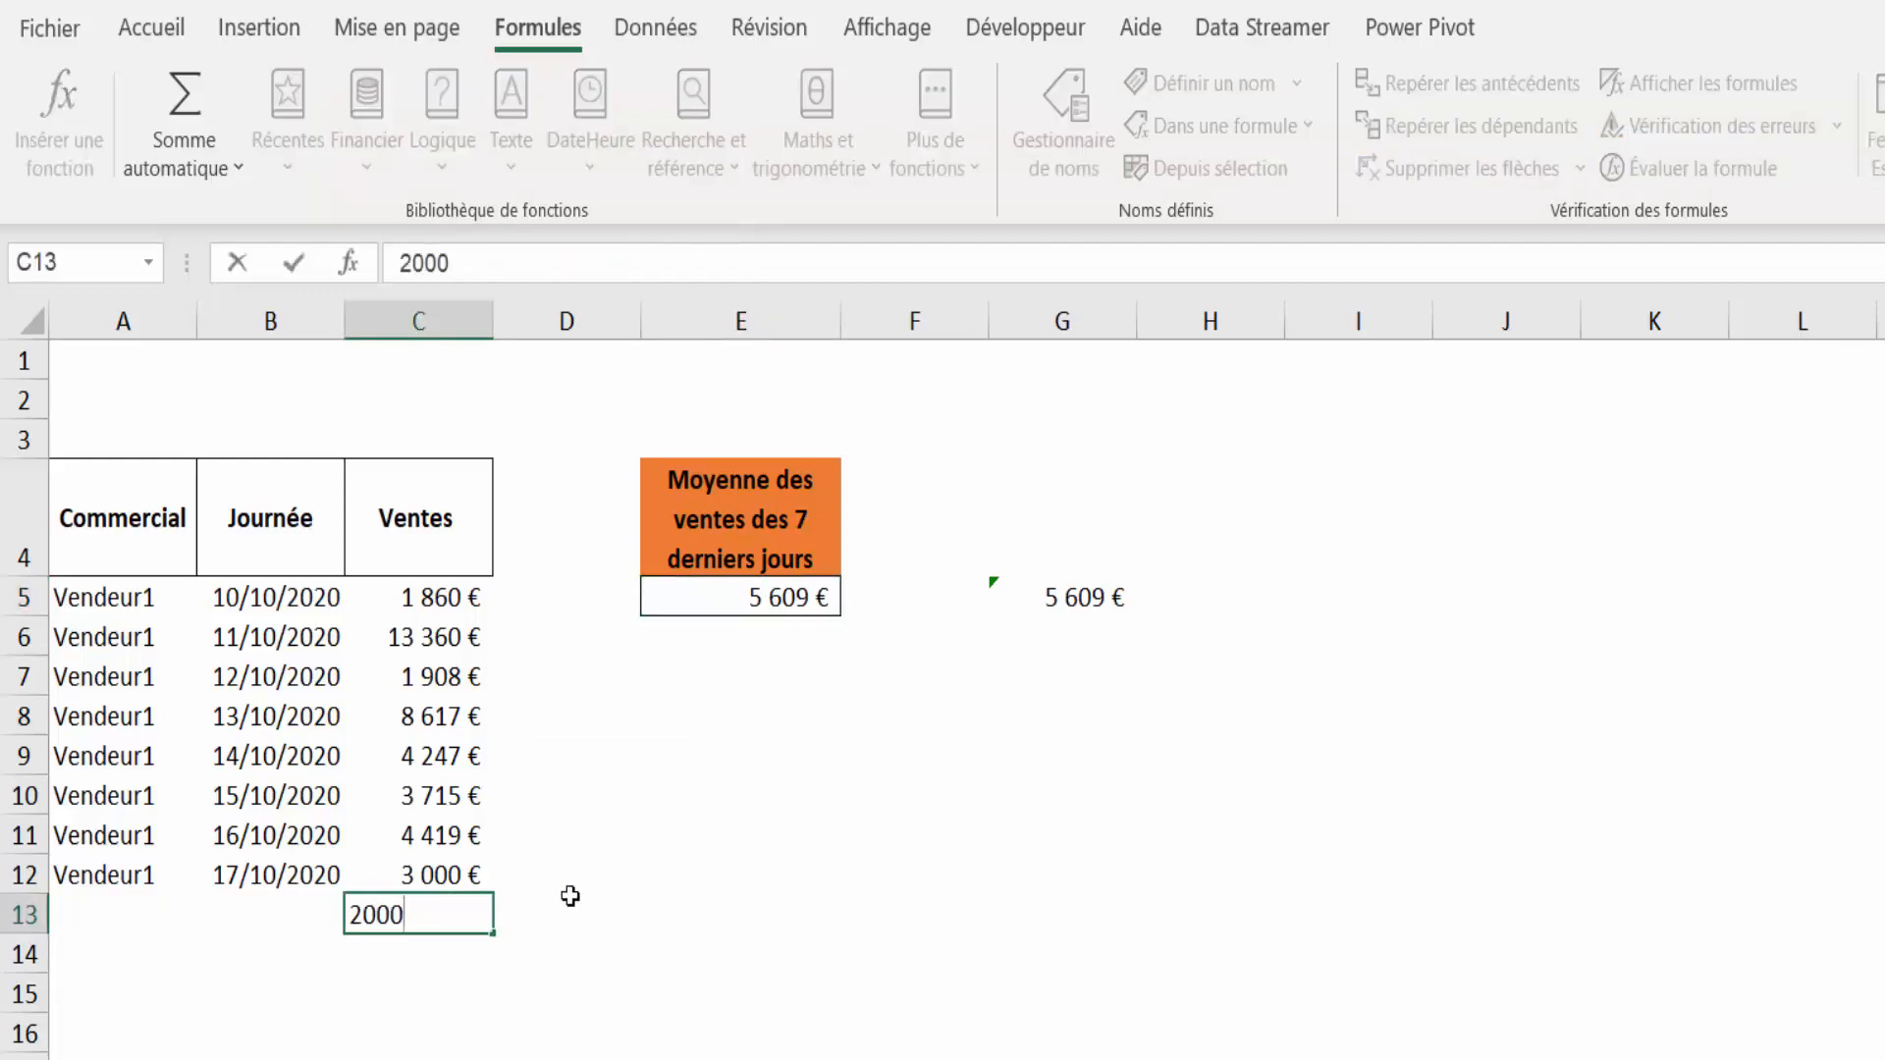
key(Return)
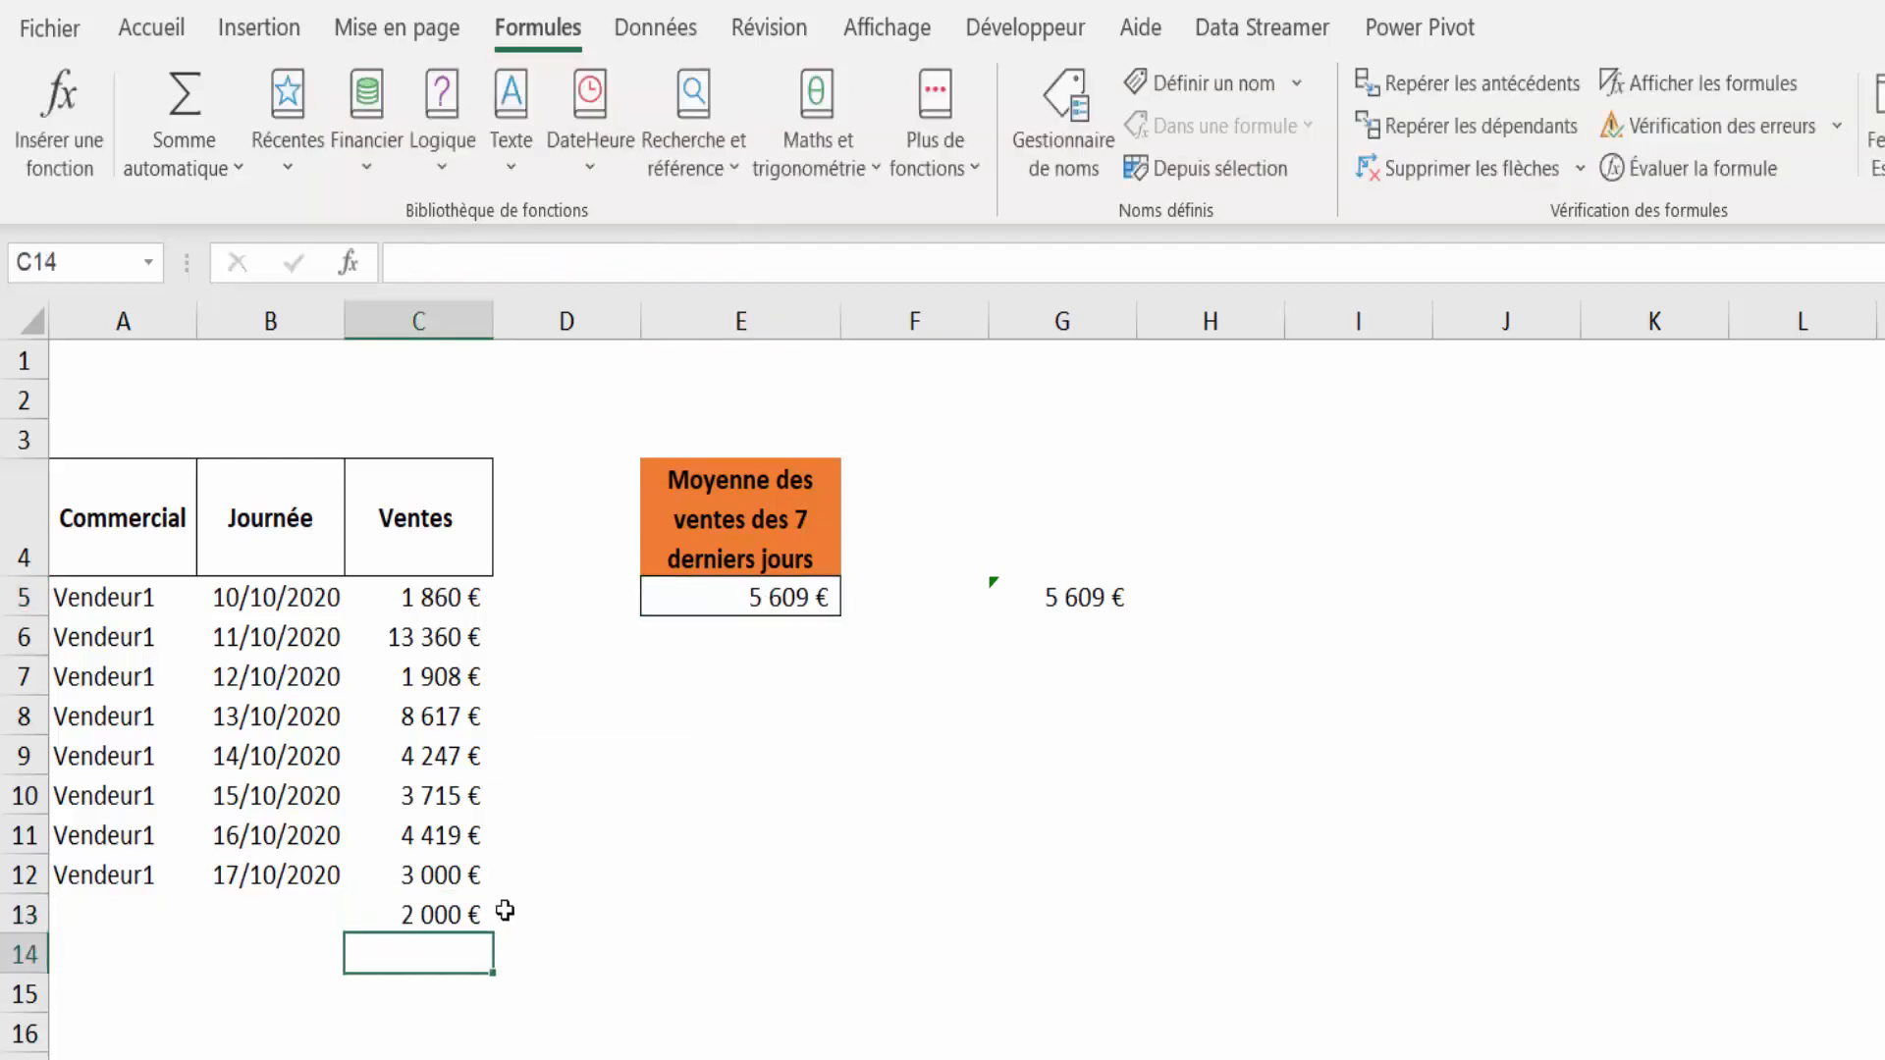
click(743, 600)
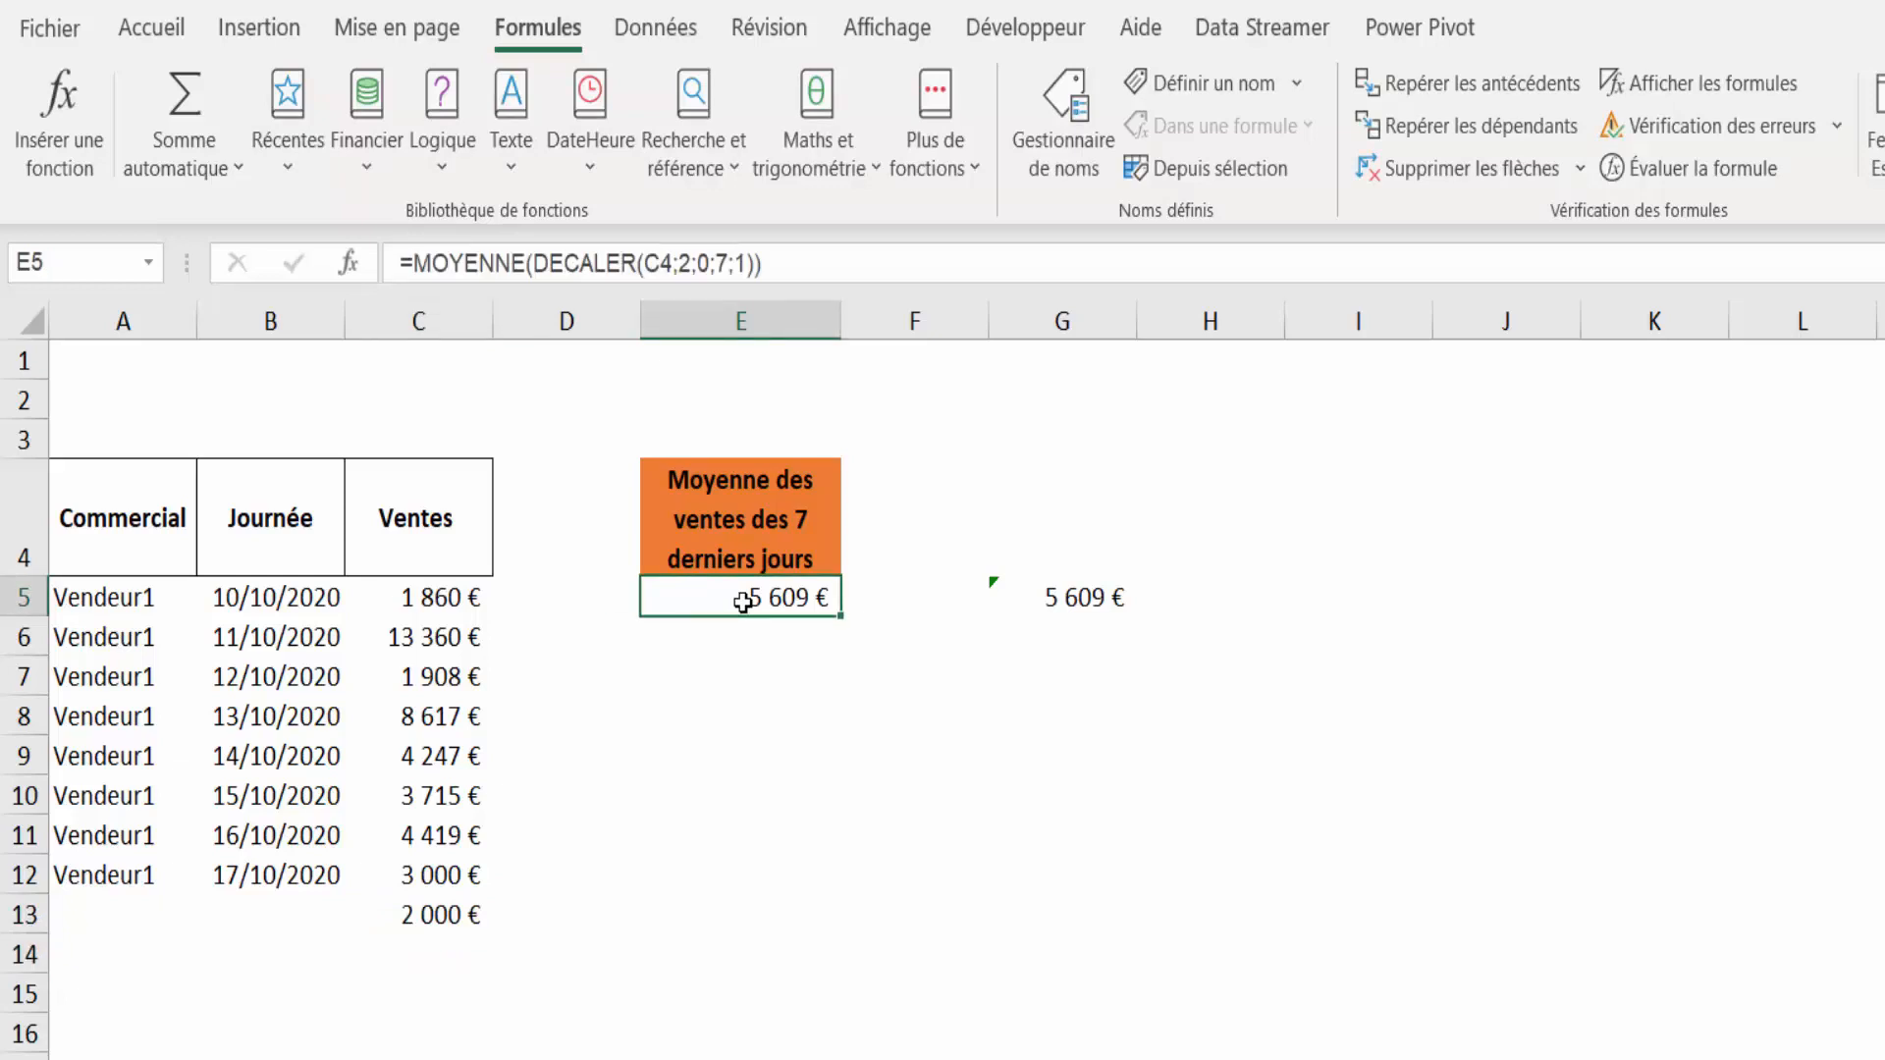
click(685, 263)
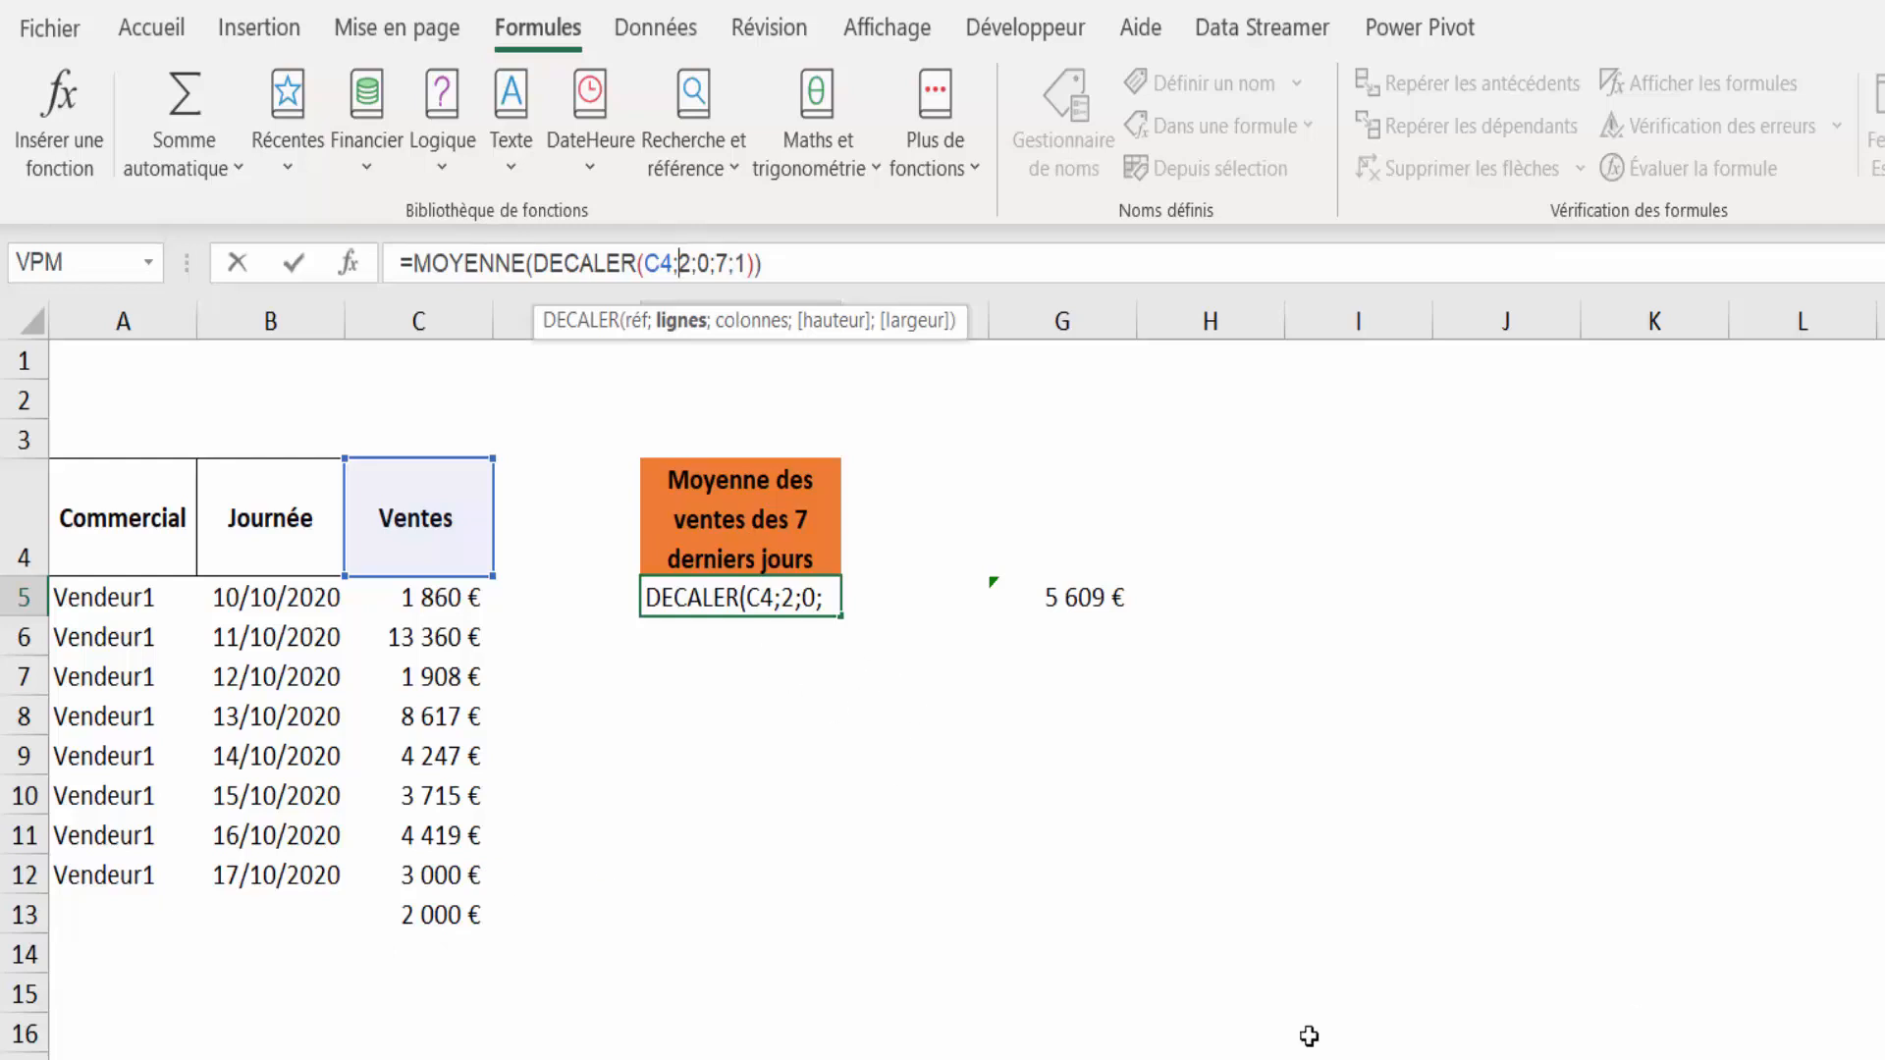
key(ctrl+Return)
Step: Count the non-empty sales cells in E8 with =NBVAL(C5:C17) and check the formula
click(765, 726)
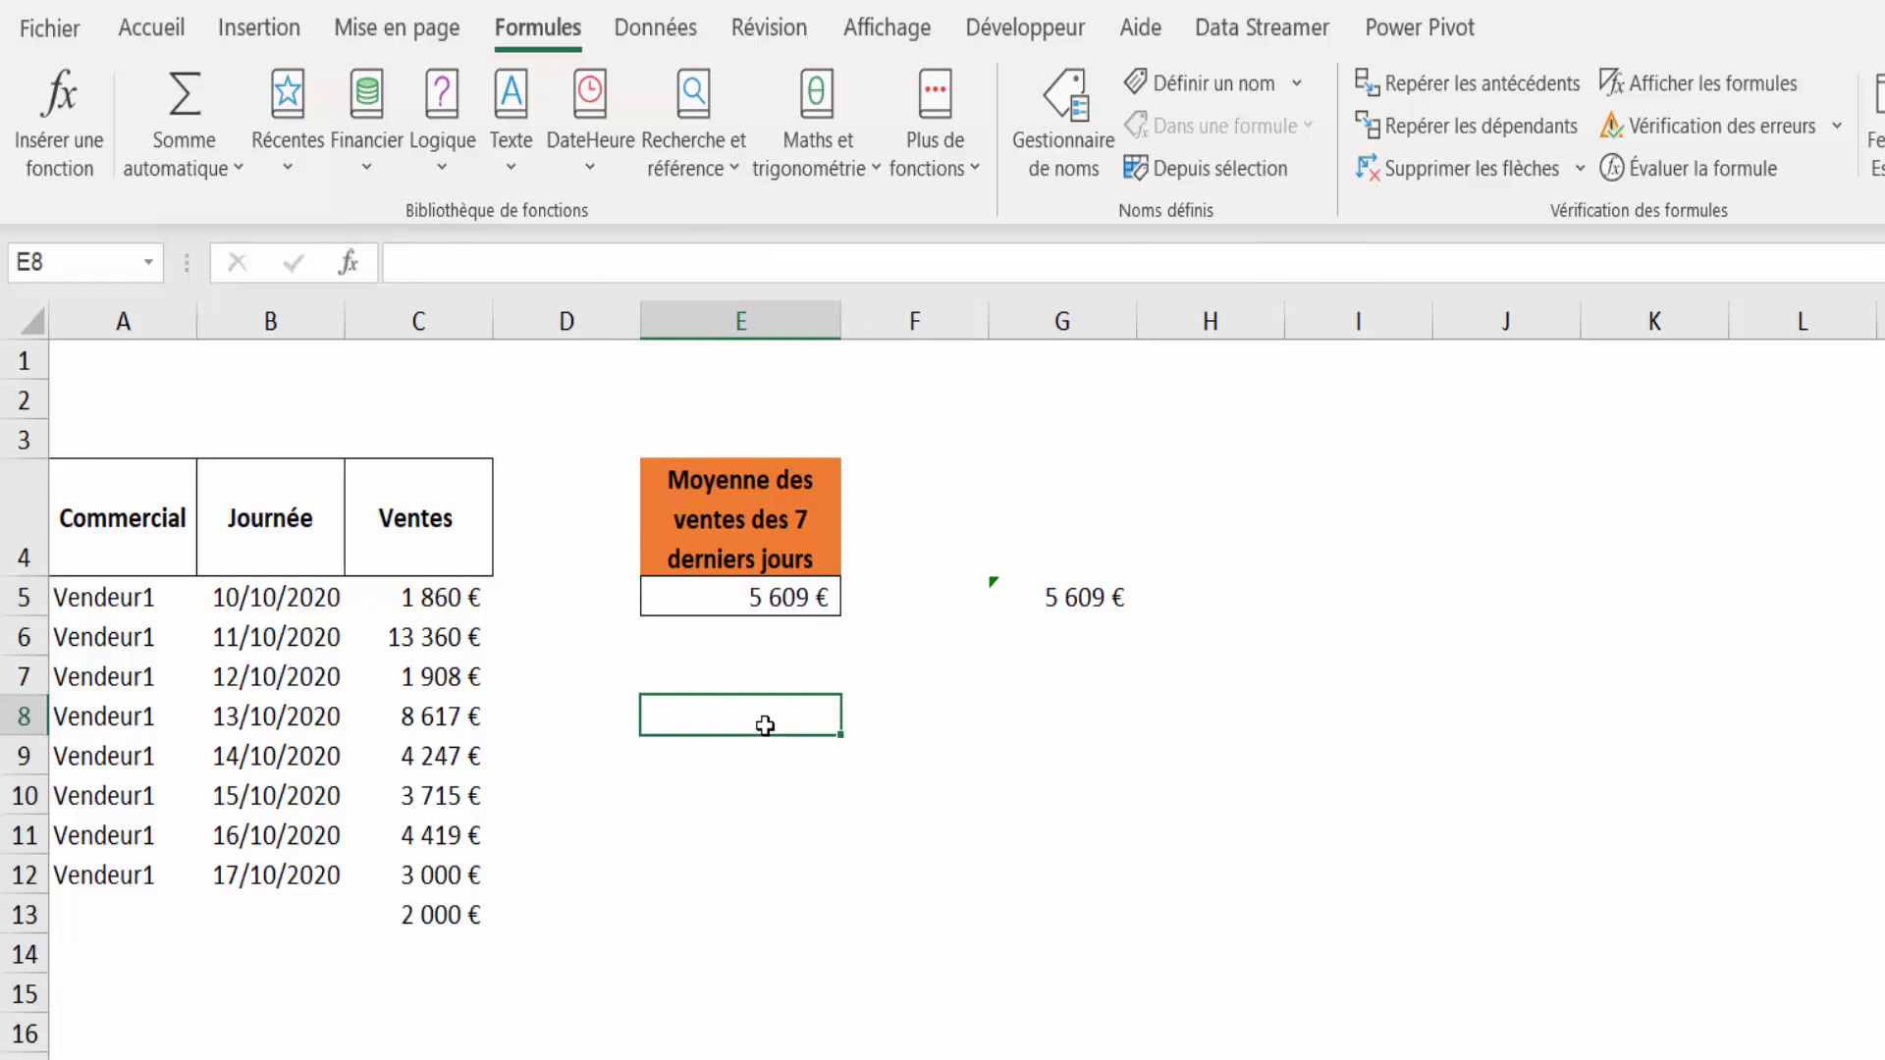
text(=)
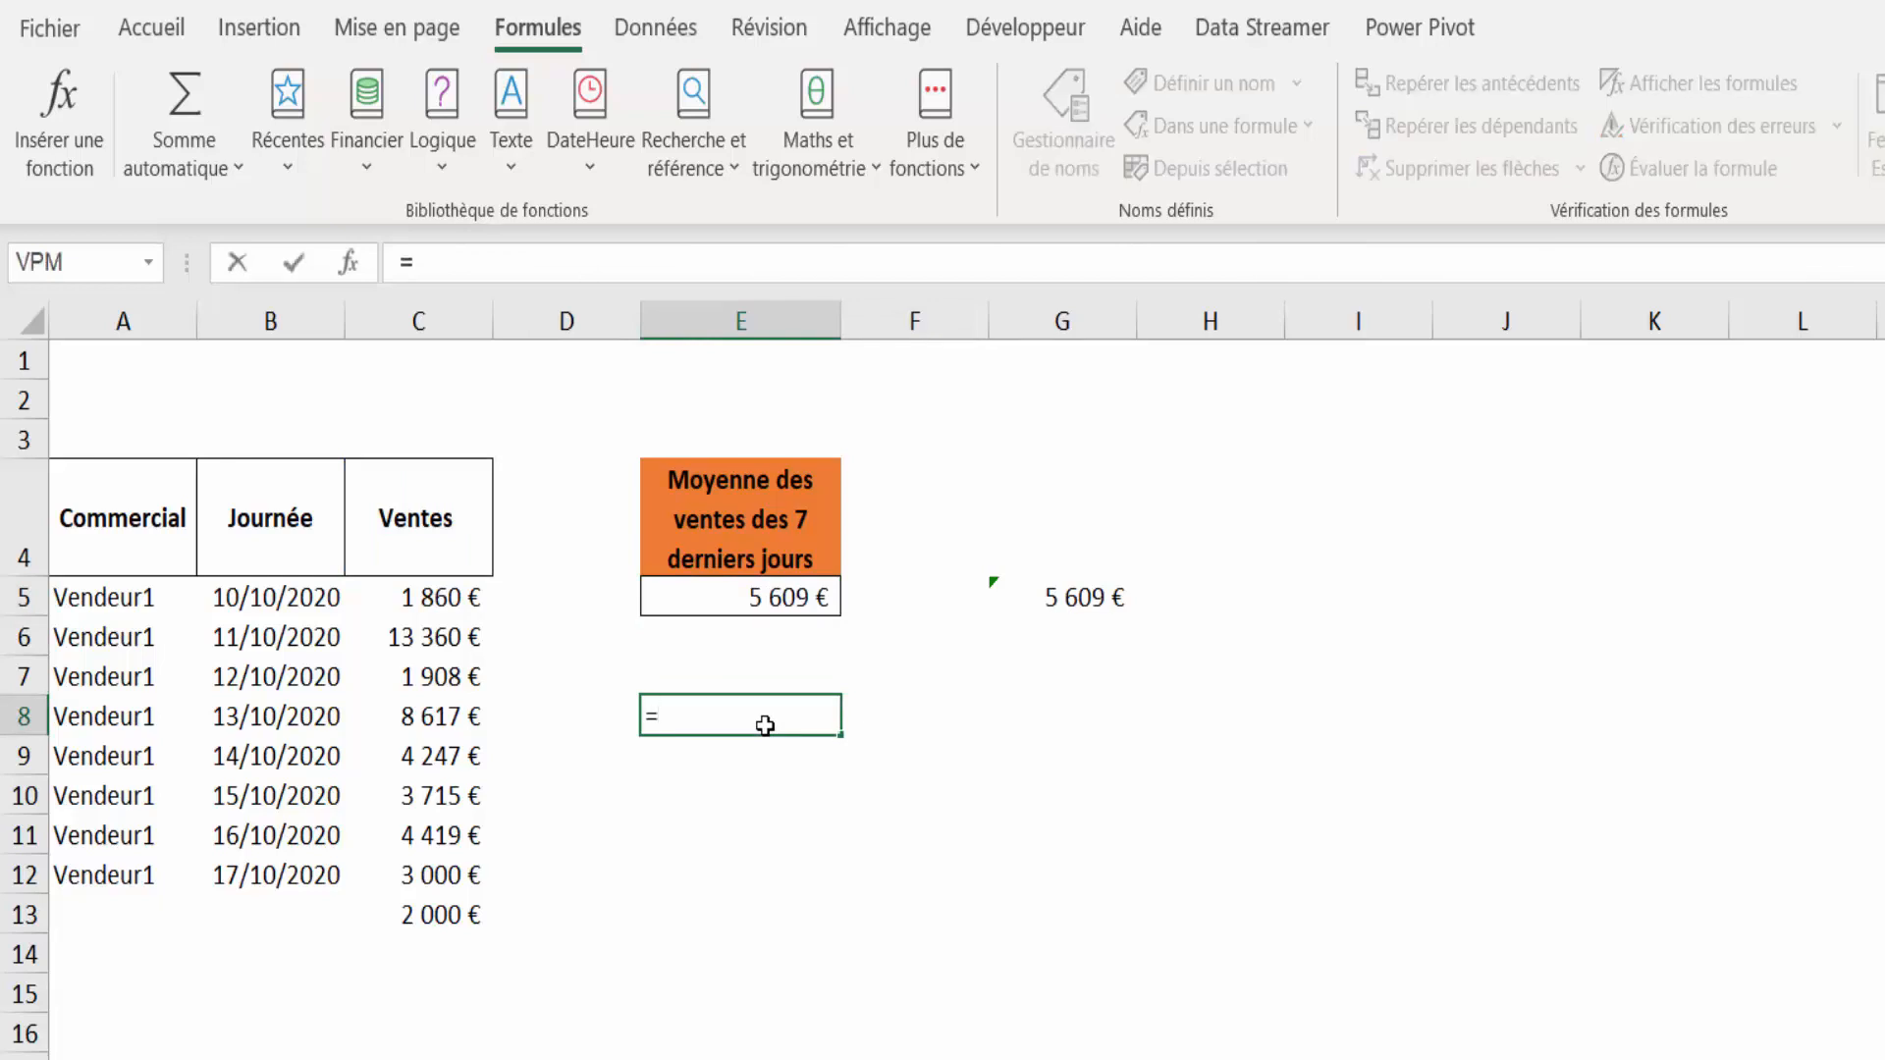
text(nbvas)
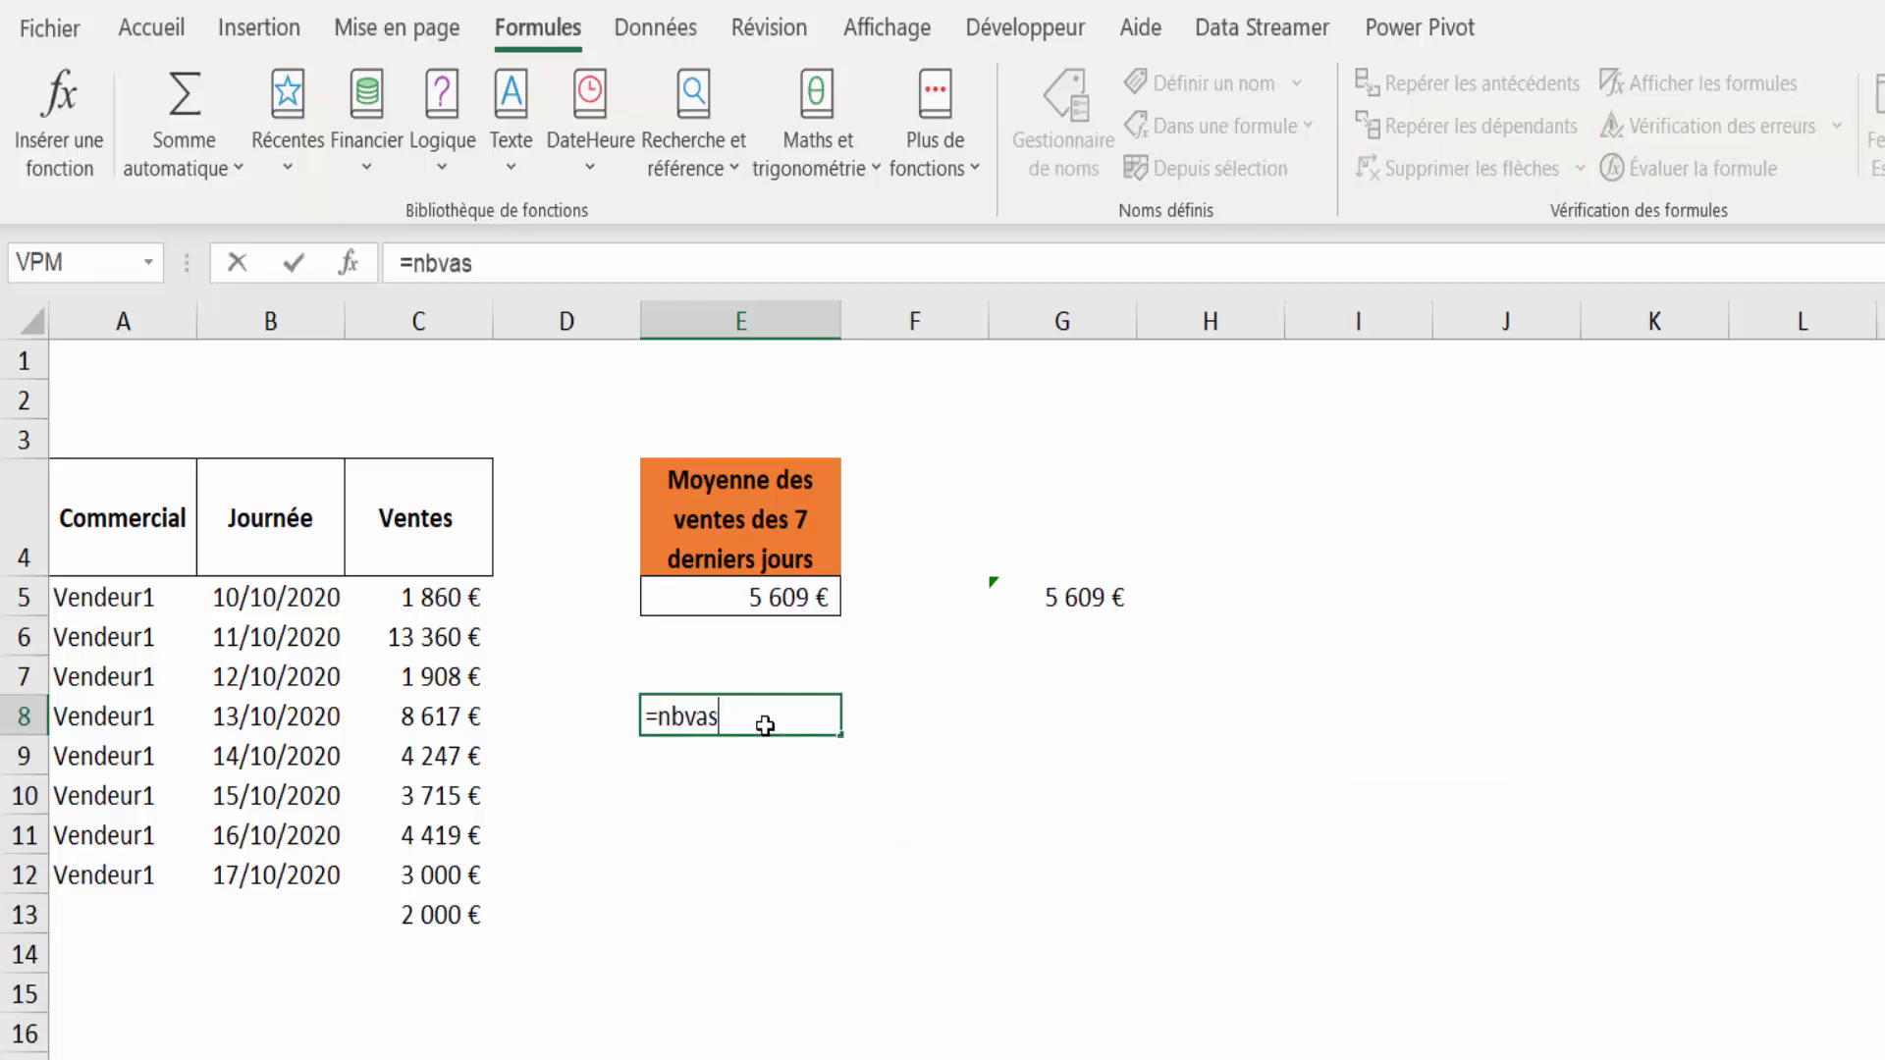
key(BackSpace)
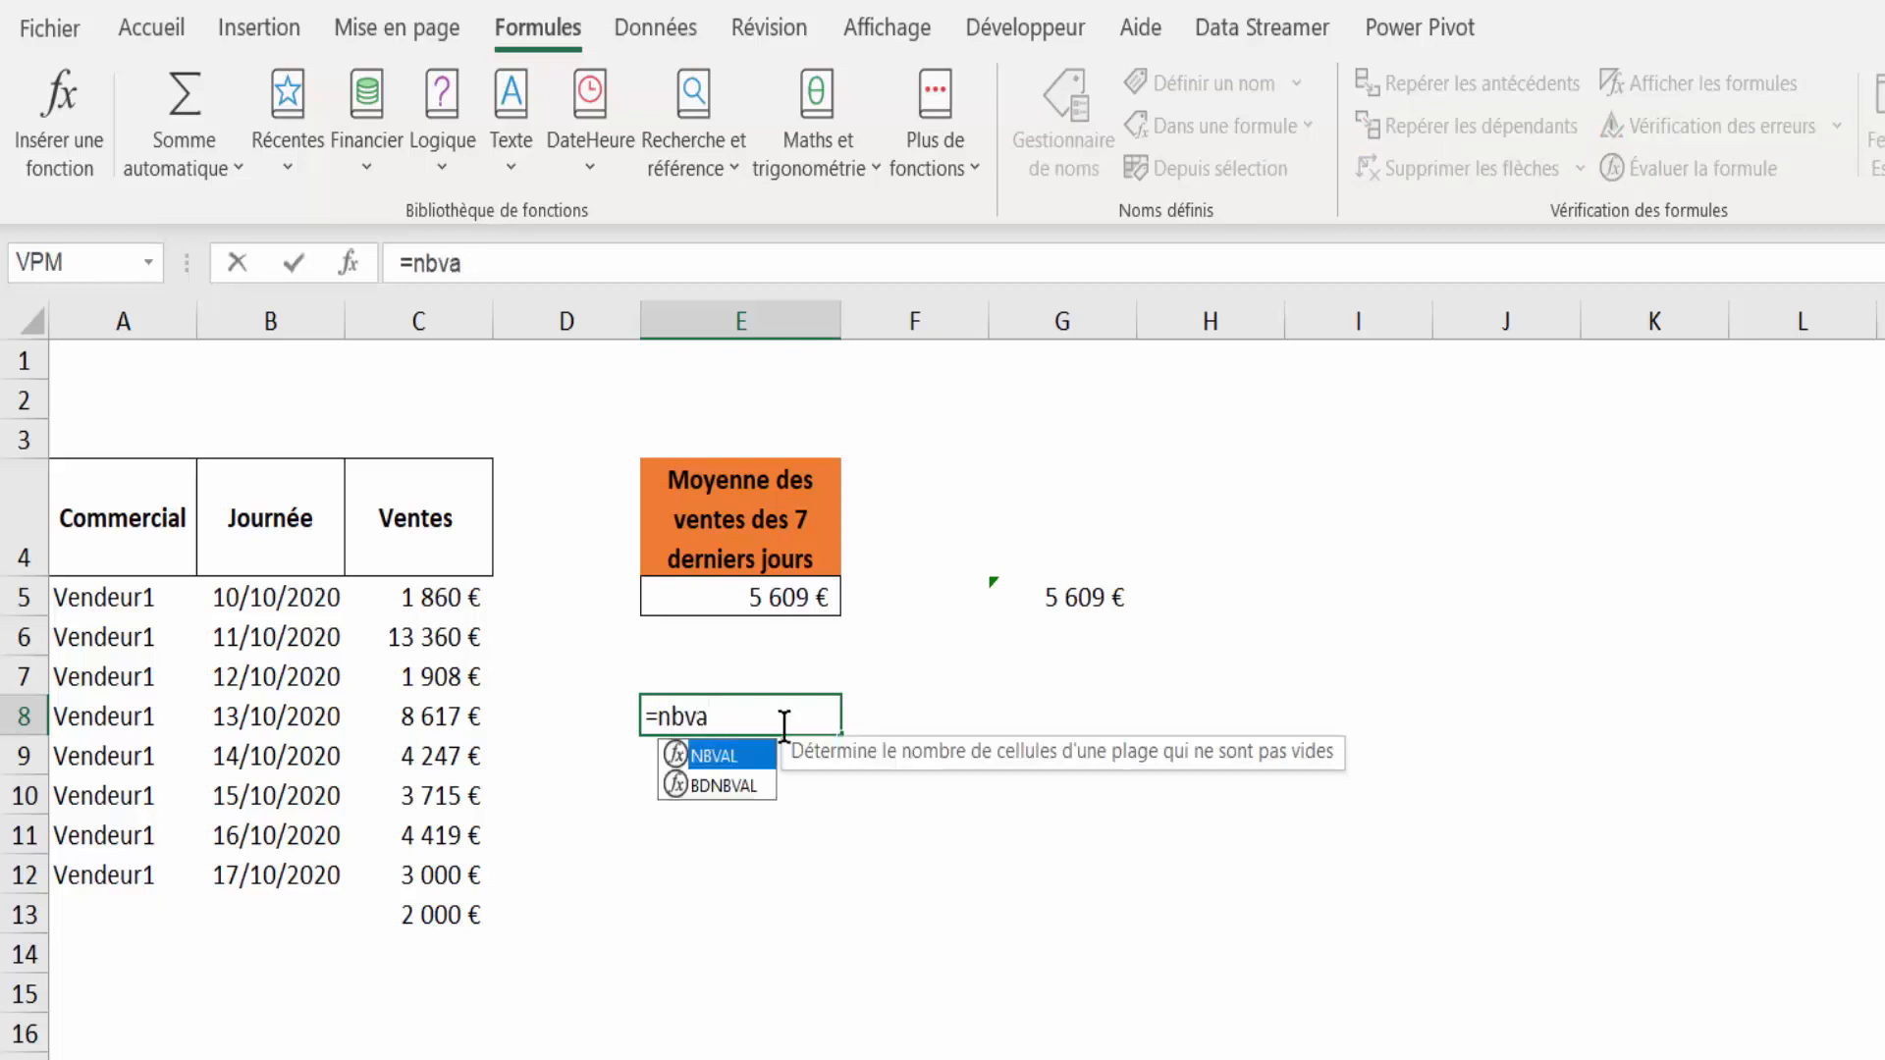
double_click(734, 757)
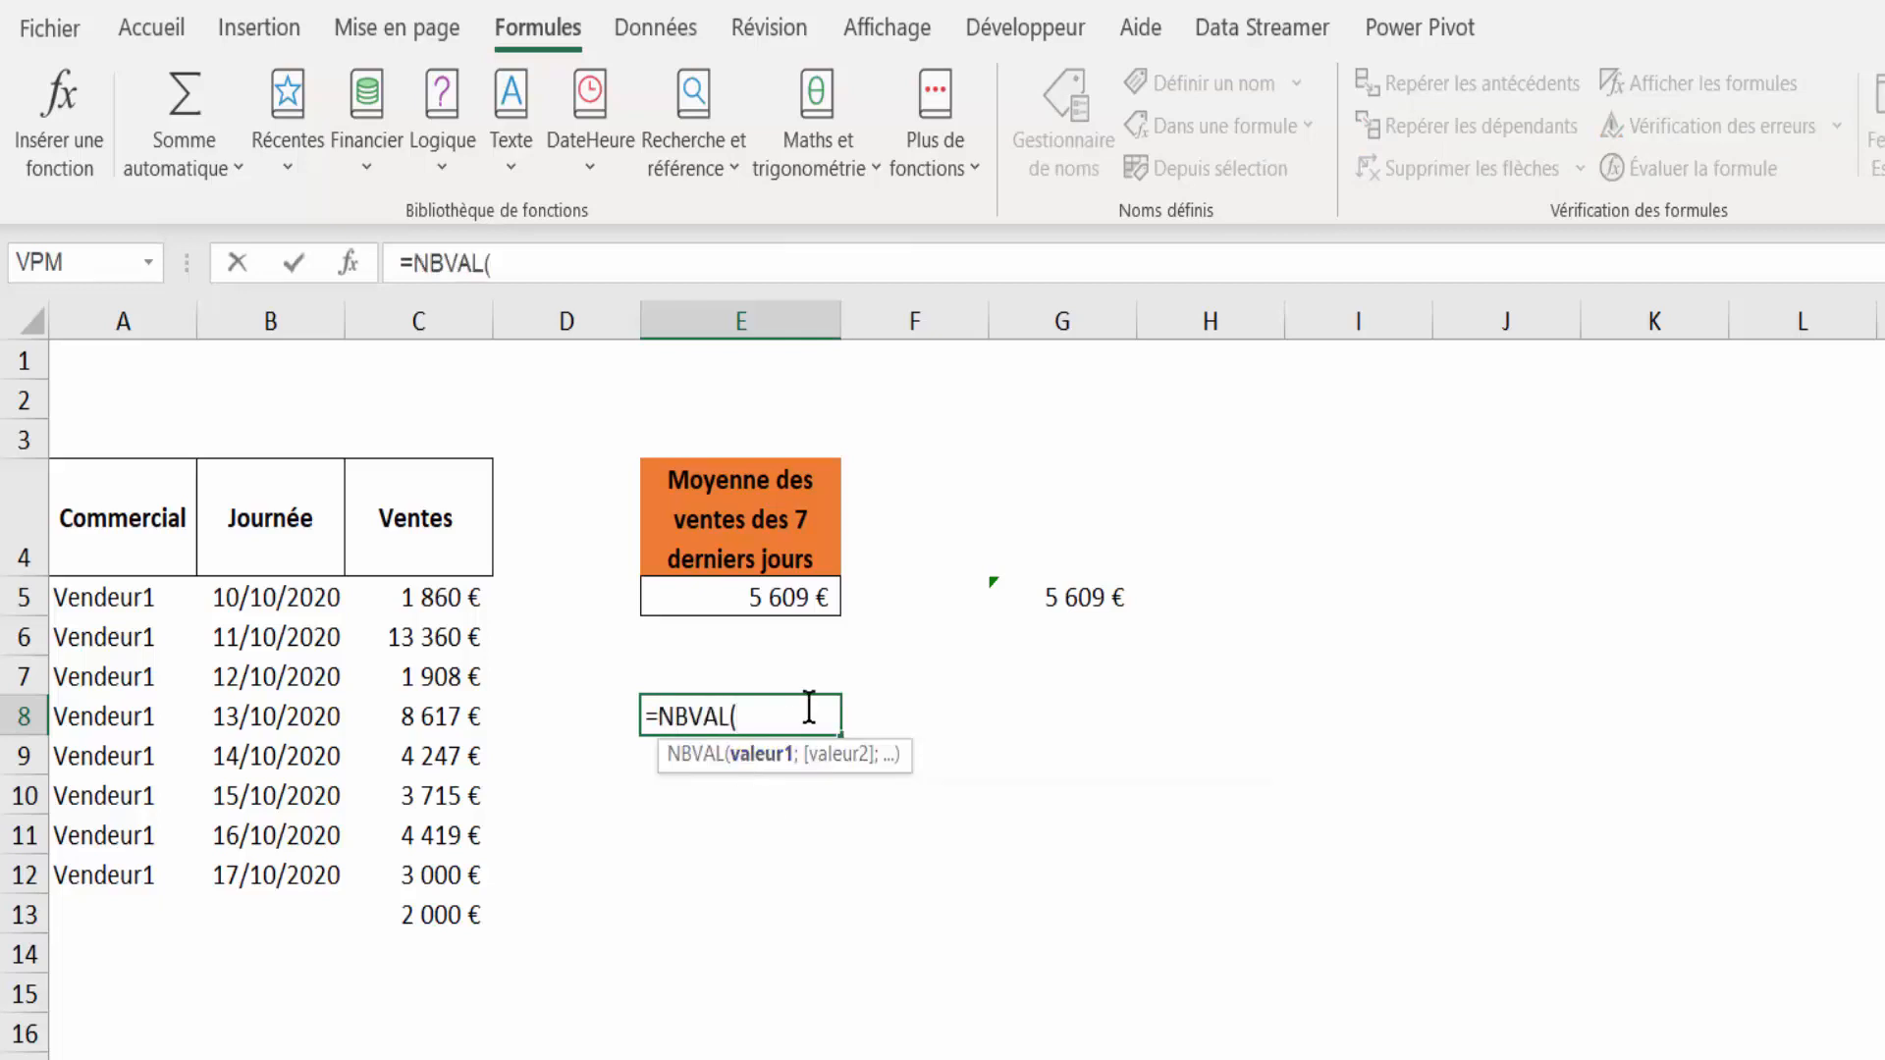
drag(438, 604, 447, 1058)
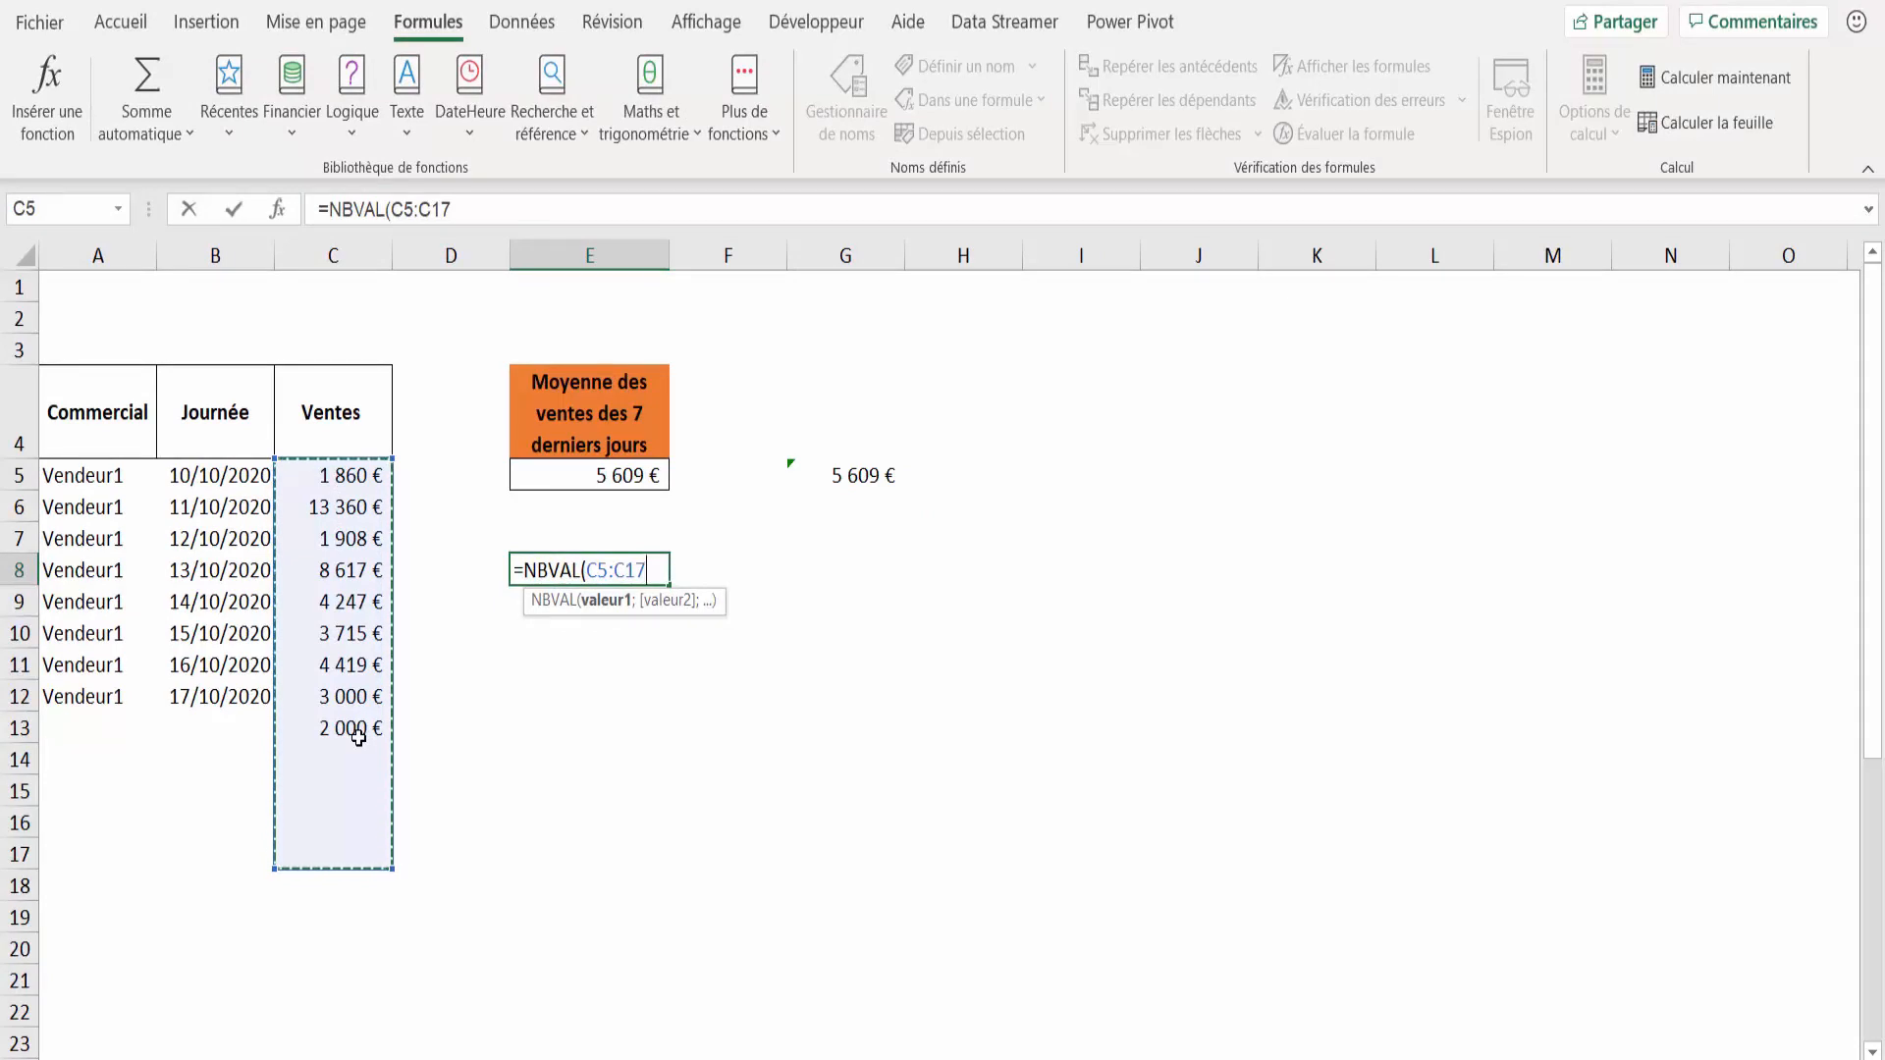
text())
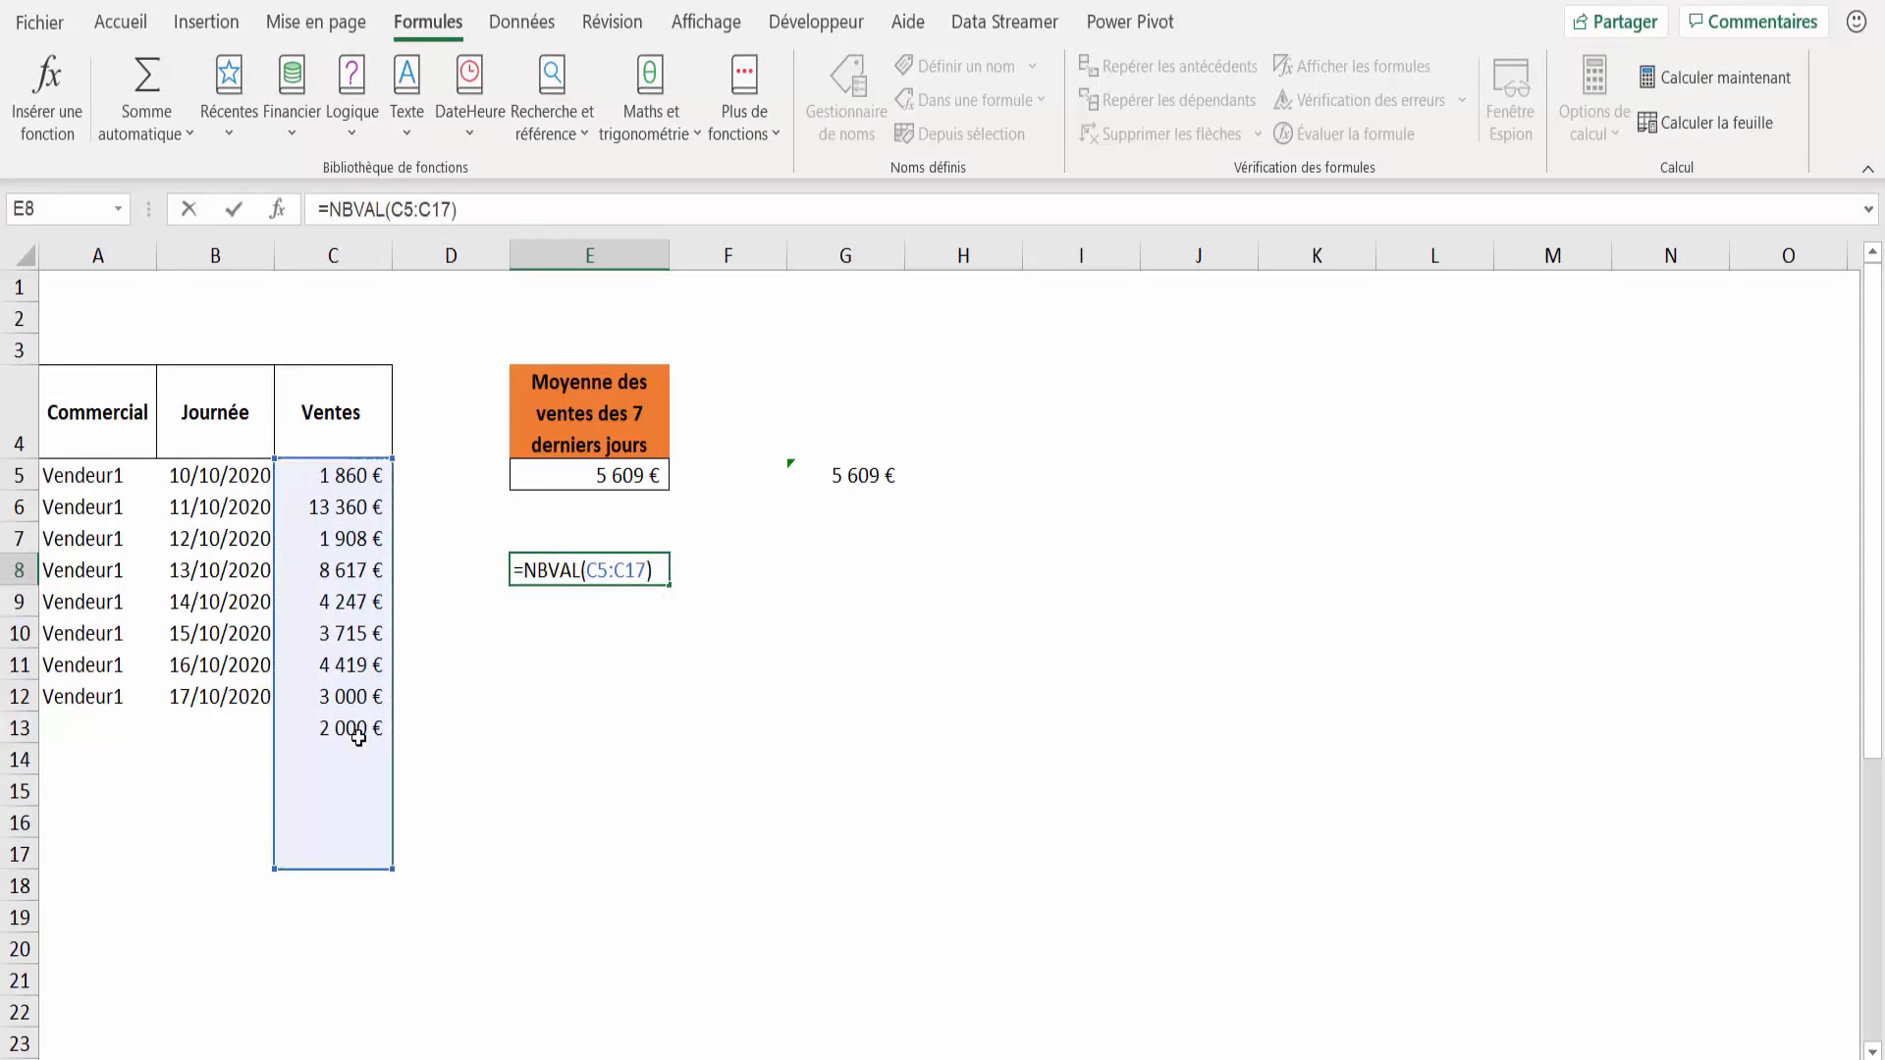
key(Return)
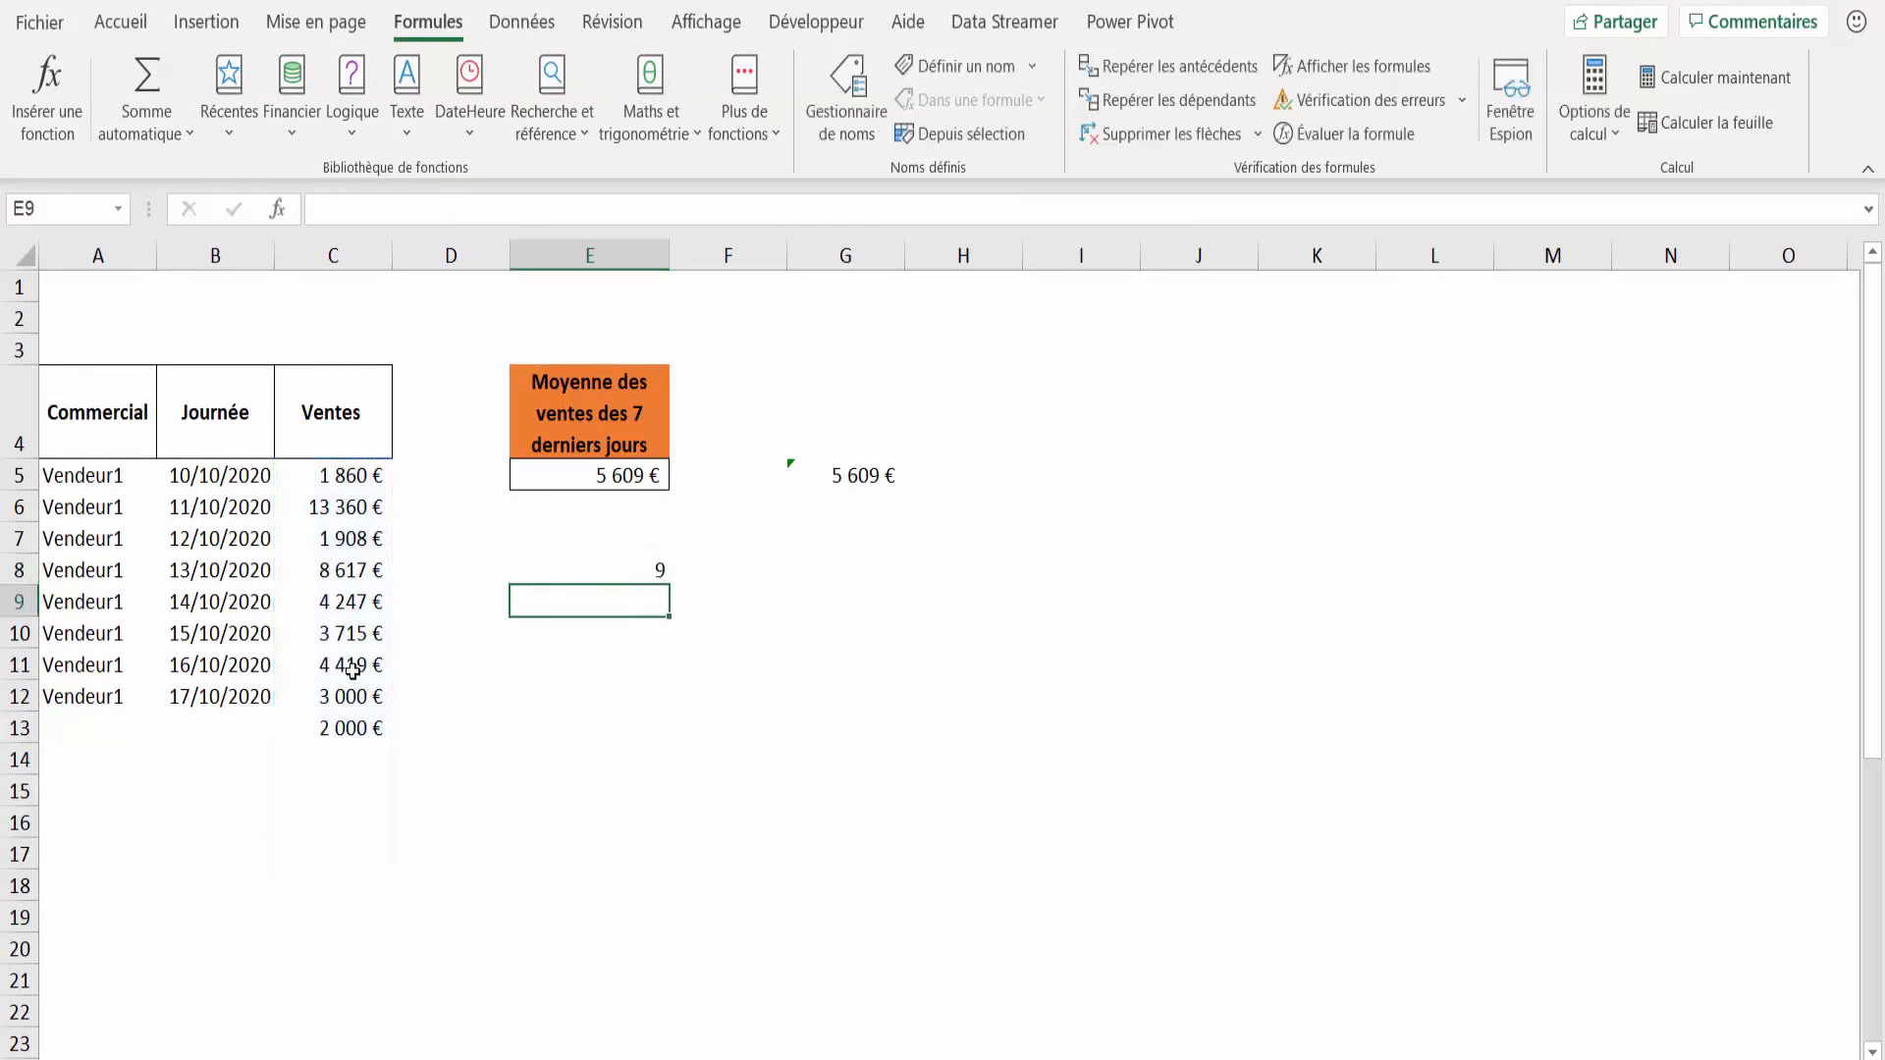
click(662, 569)
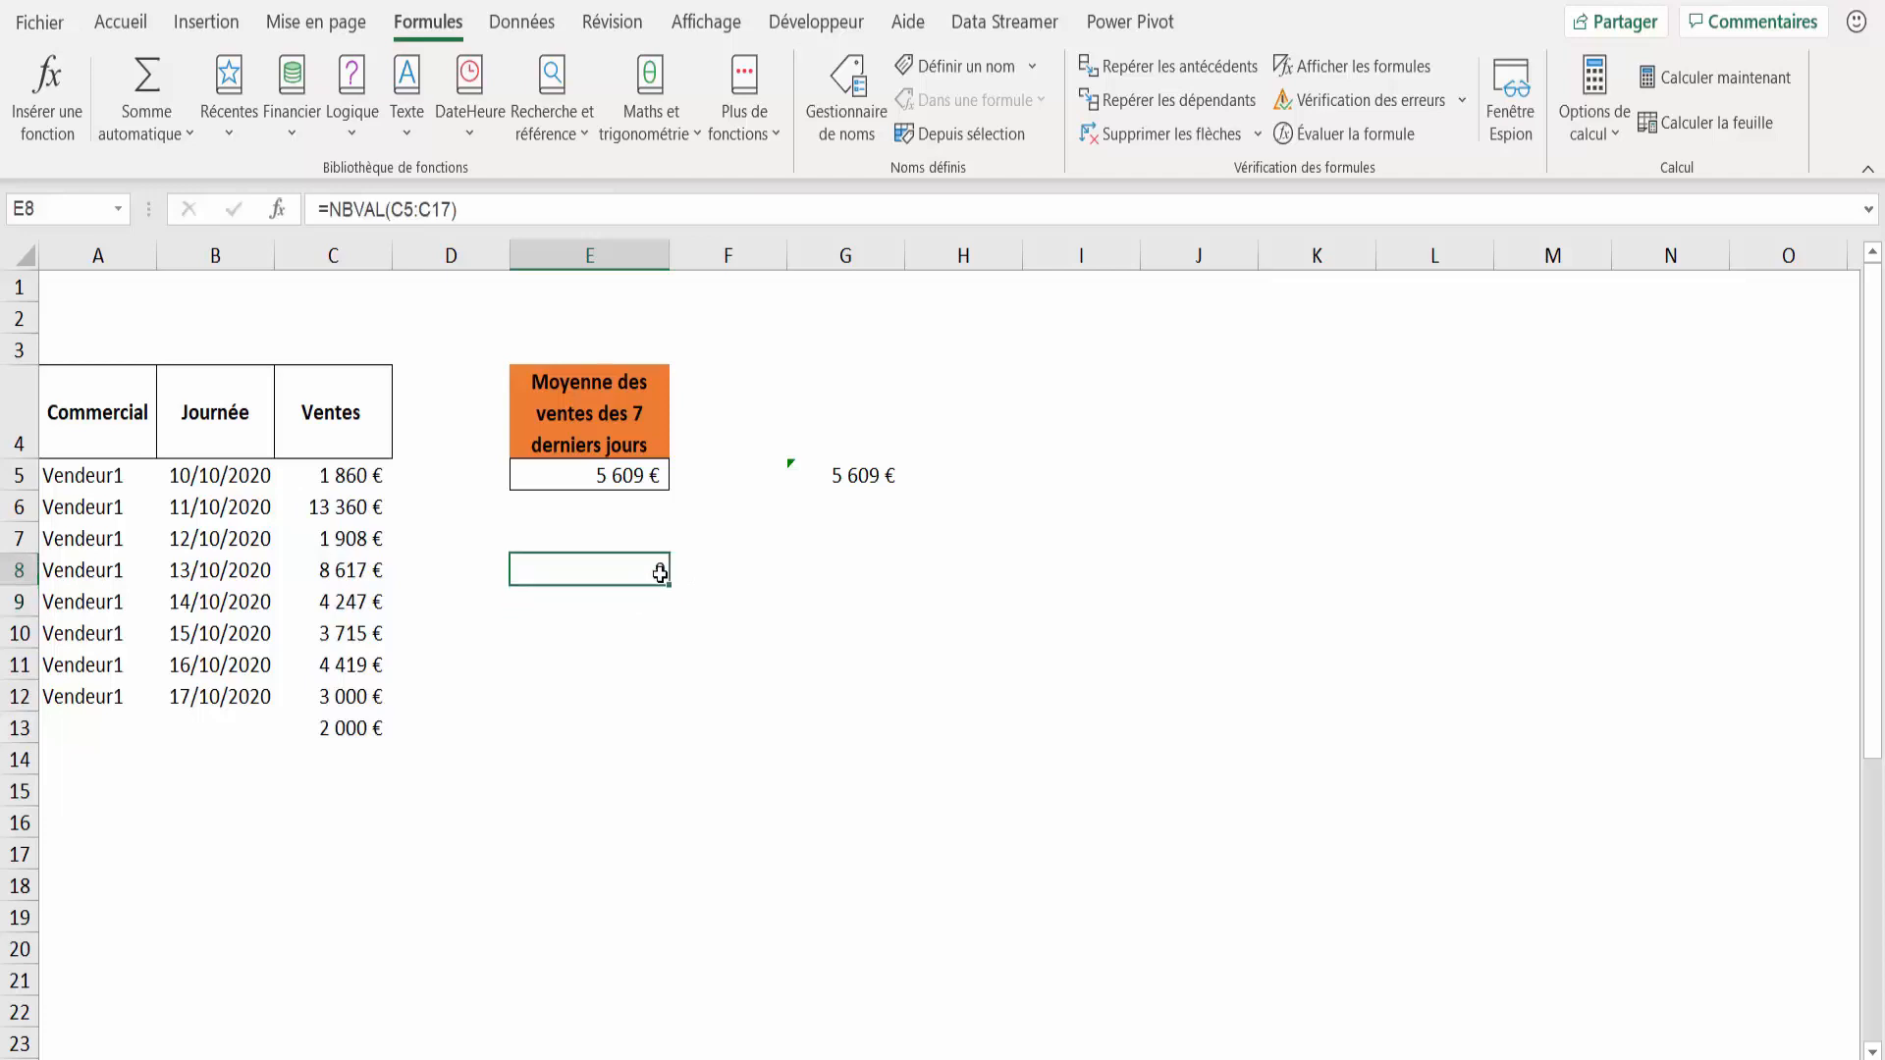
Step: Go through the Ventes values from C5 to C13 and compare them with the range counted in E8
click(335, 475)
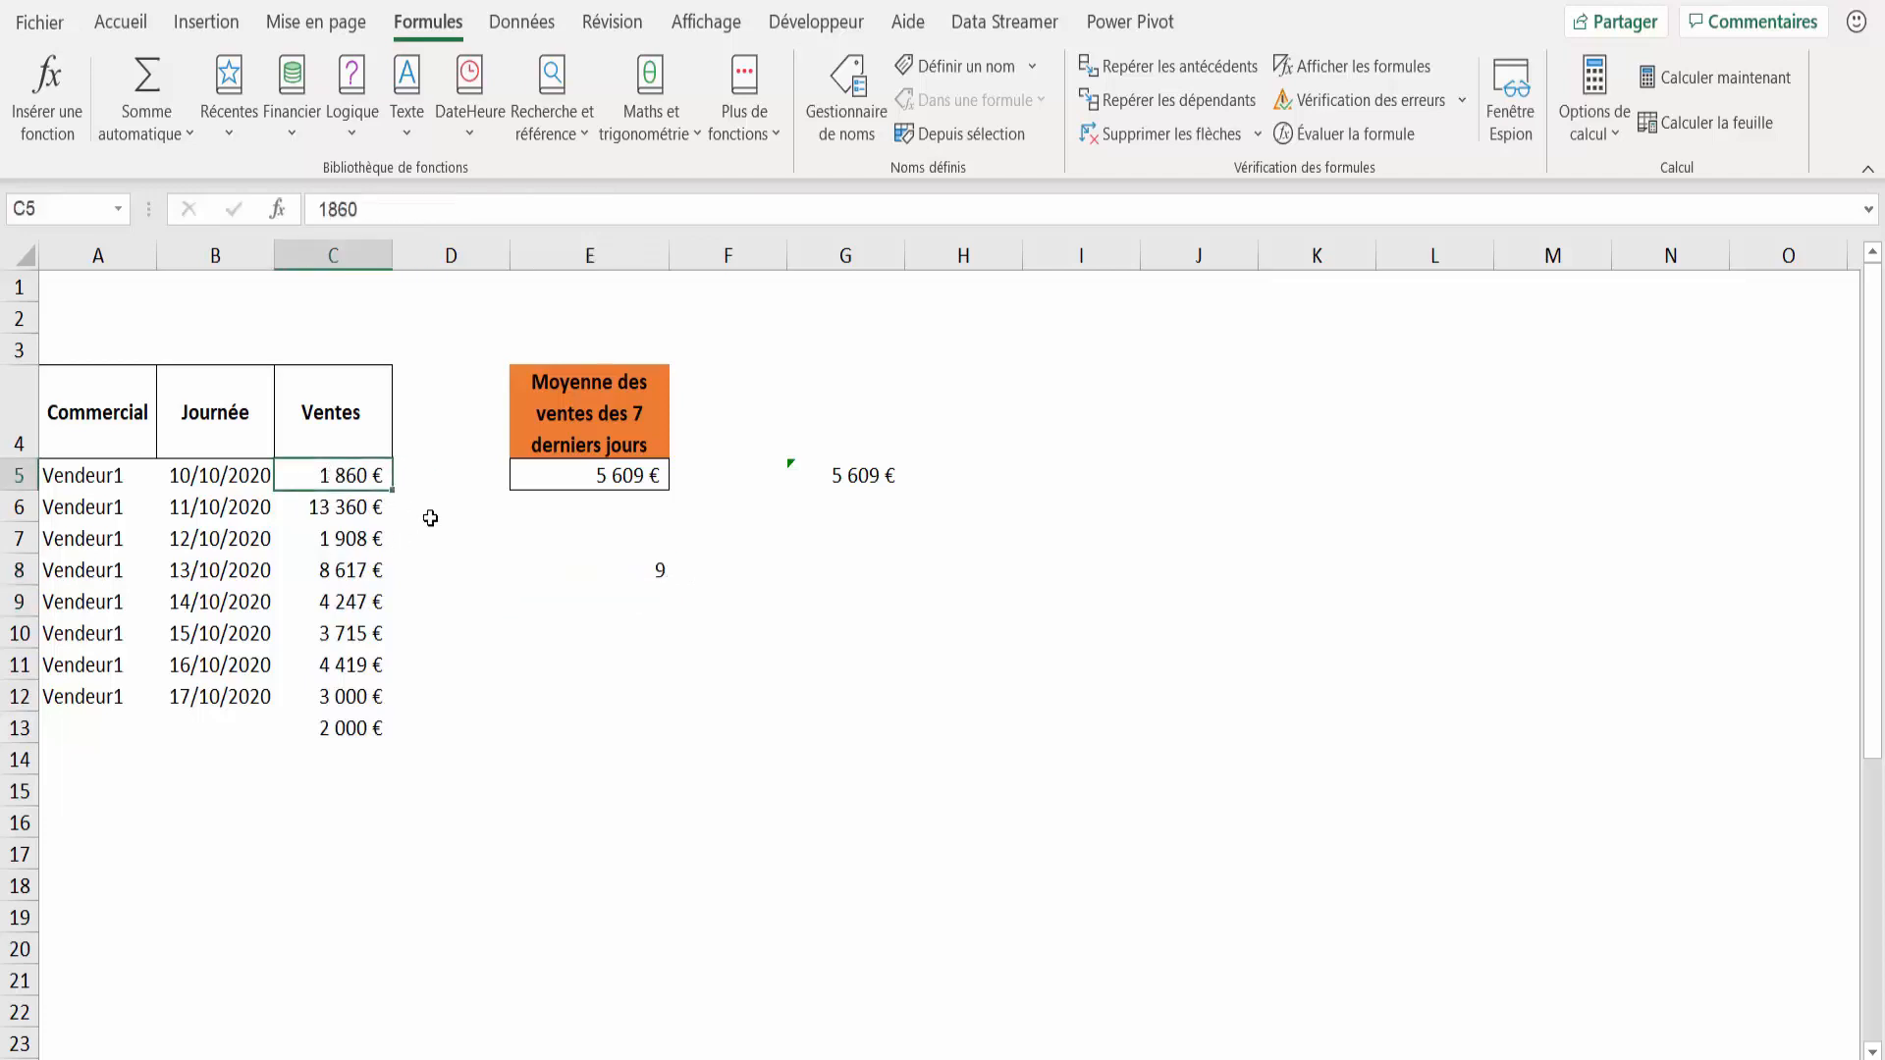
key(Down)
key(Down)
key(Down)
key(Down)
key(Down)
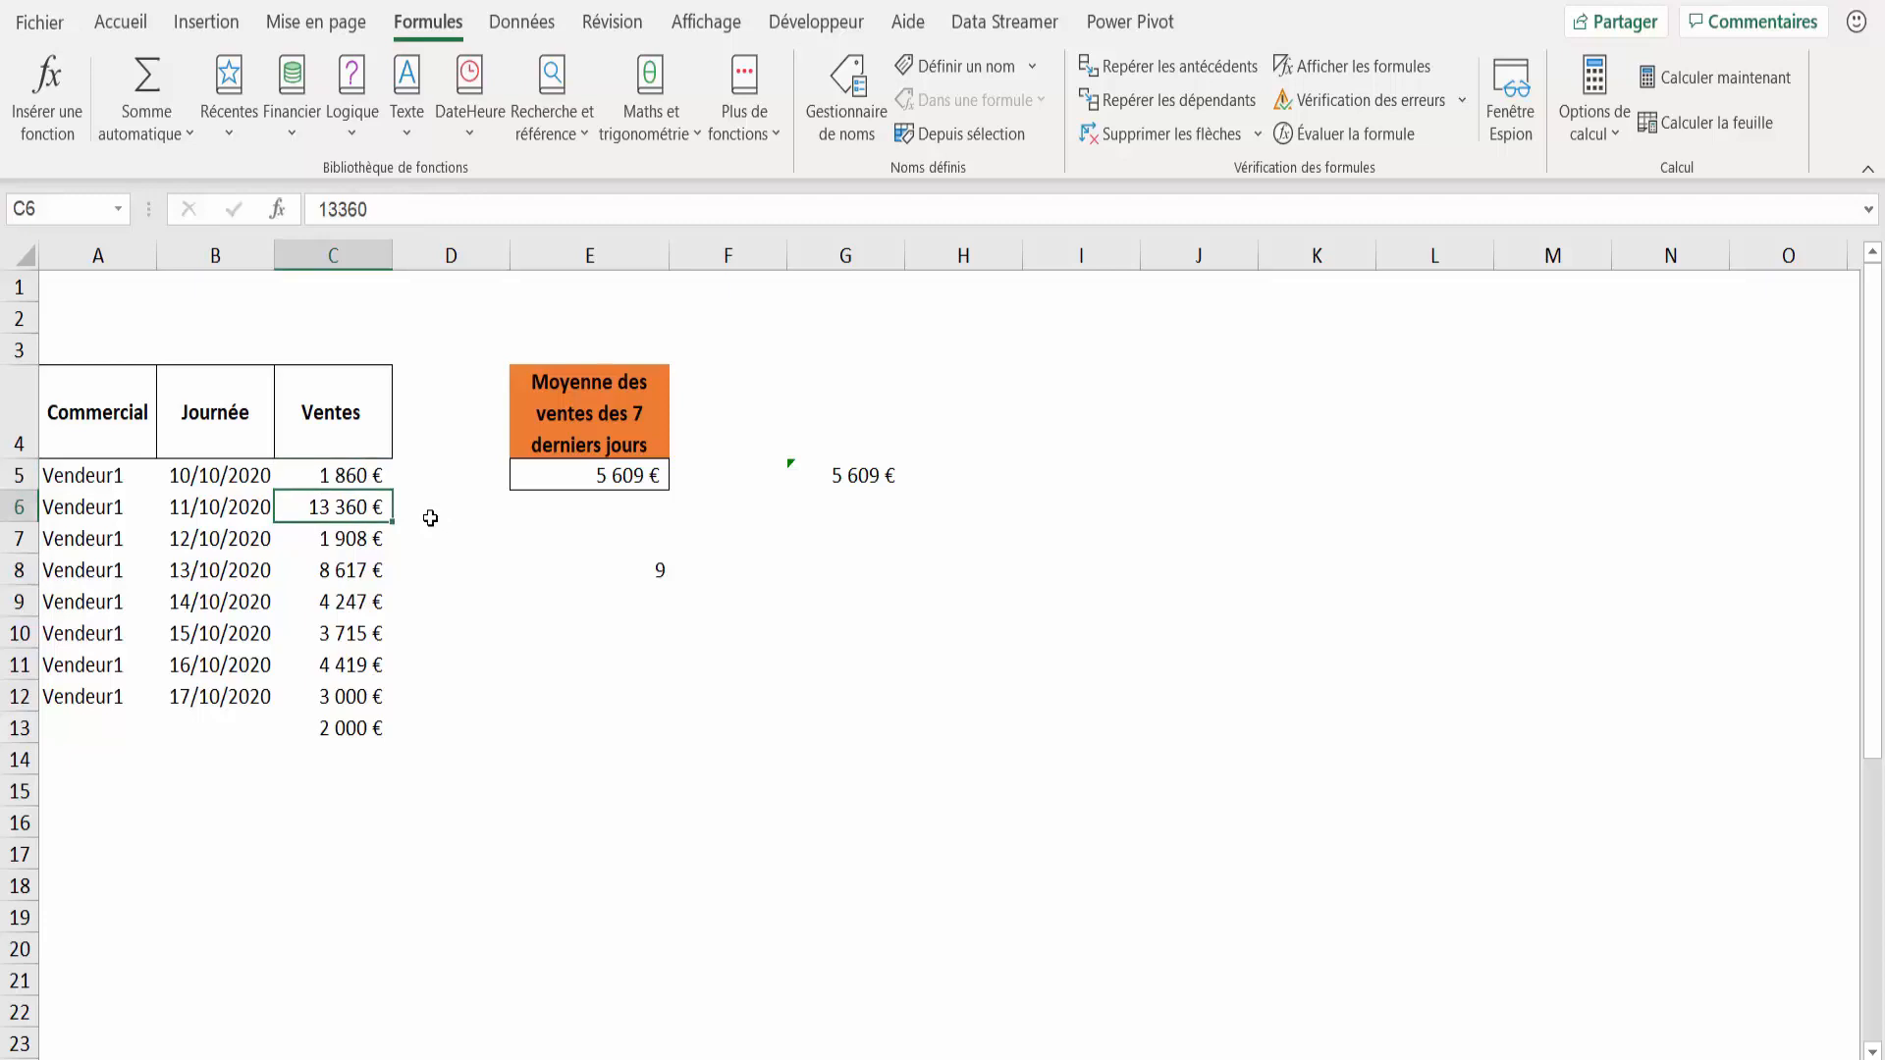
key(Down)
key(Down)
key(Down)
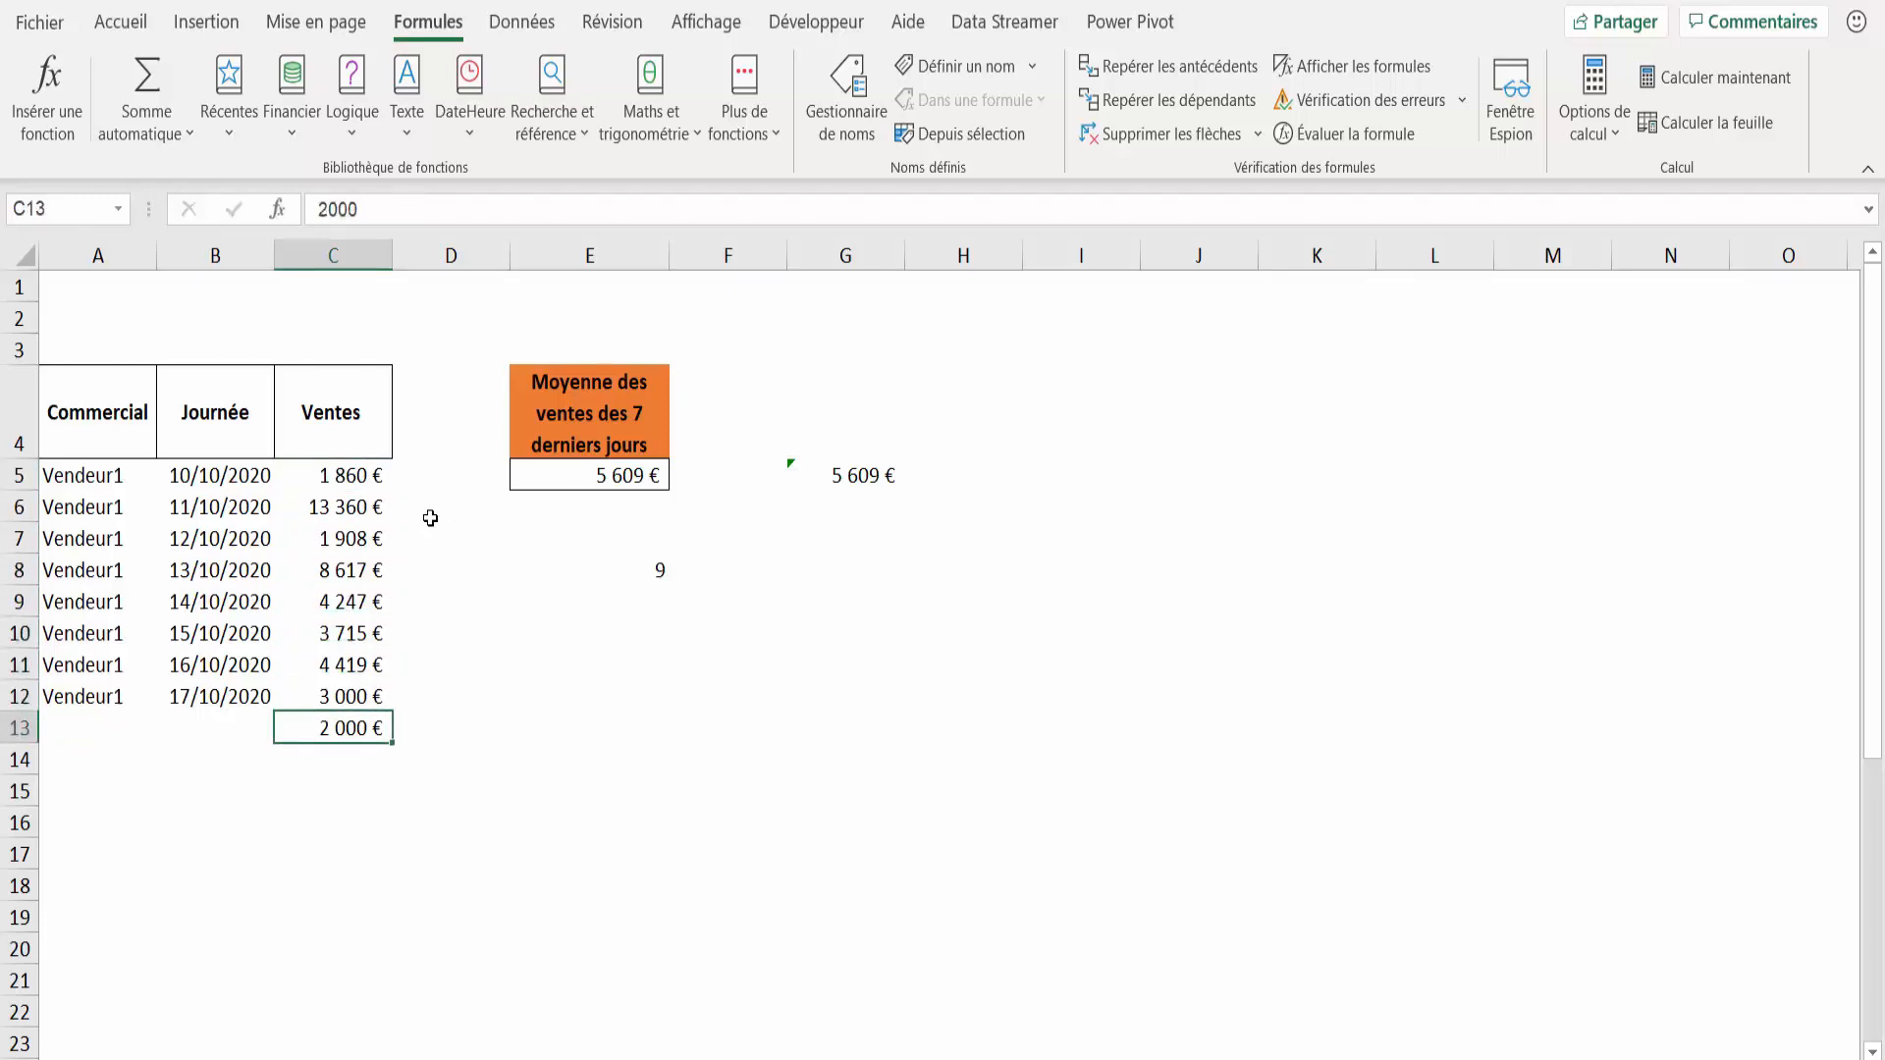
double_click(654, 570)
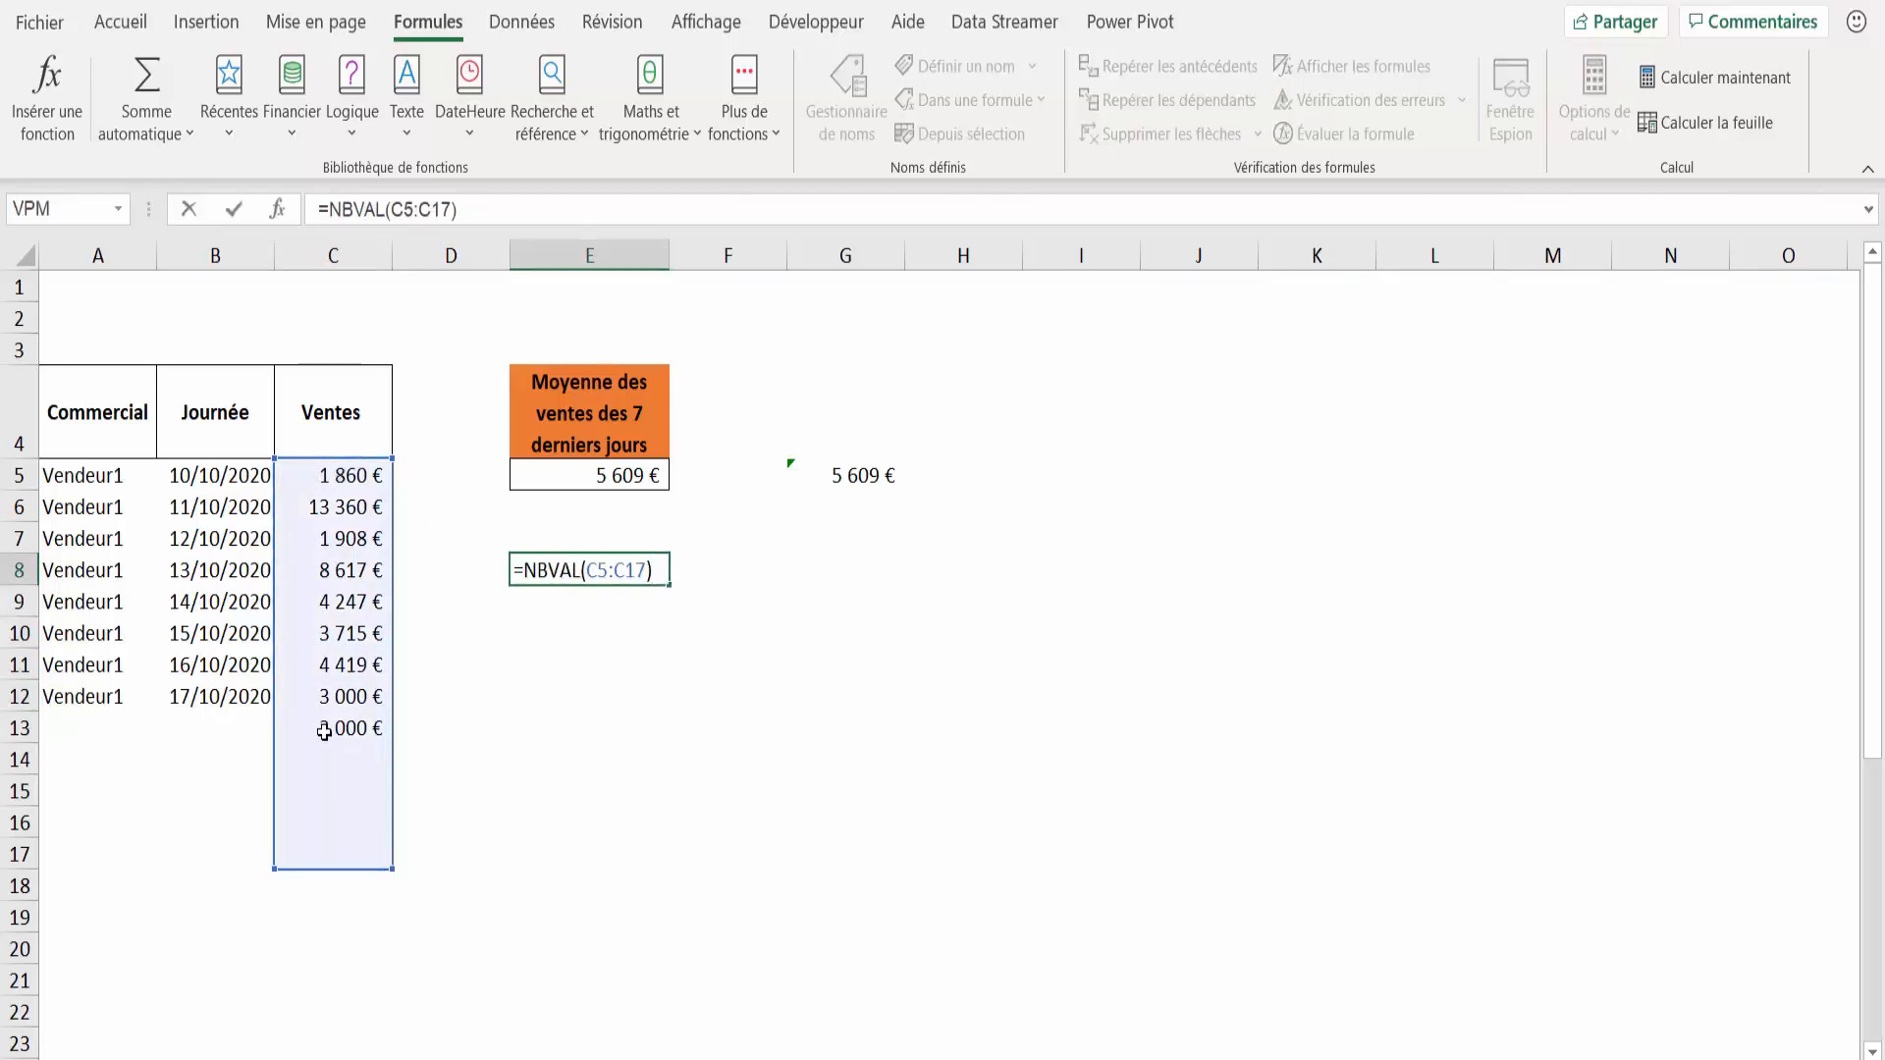
key(Return)
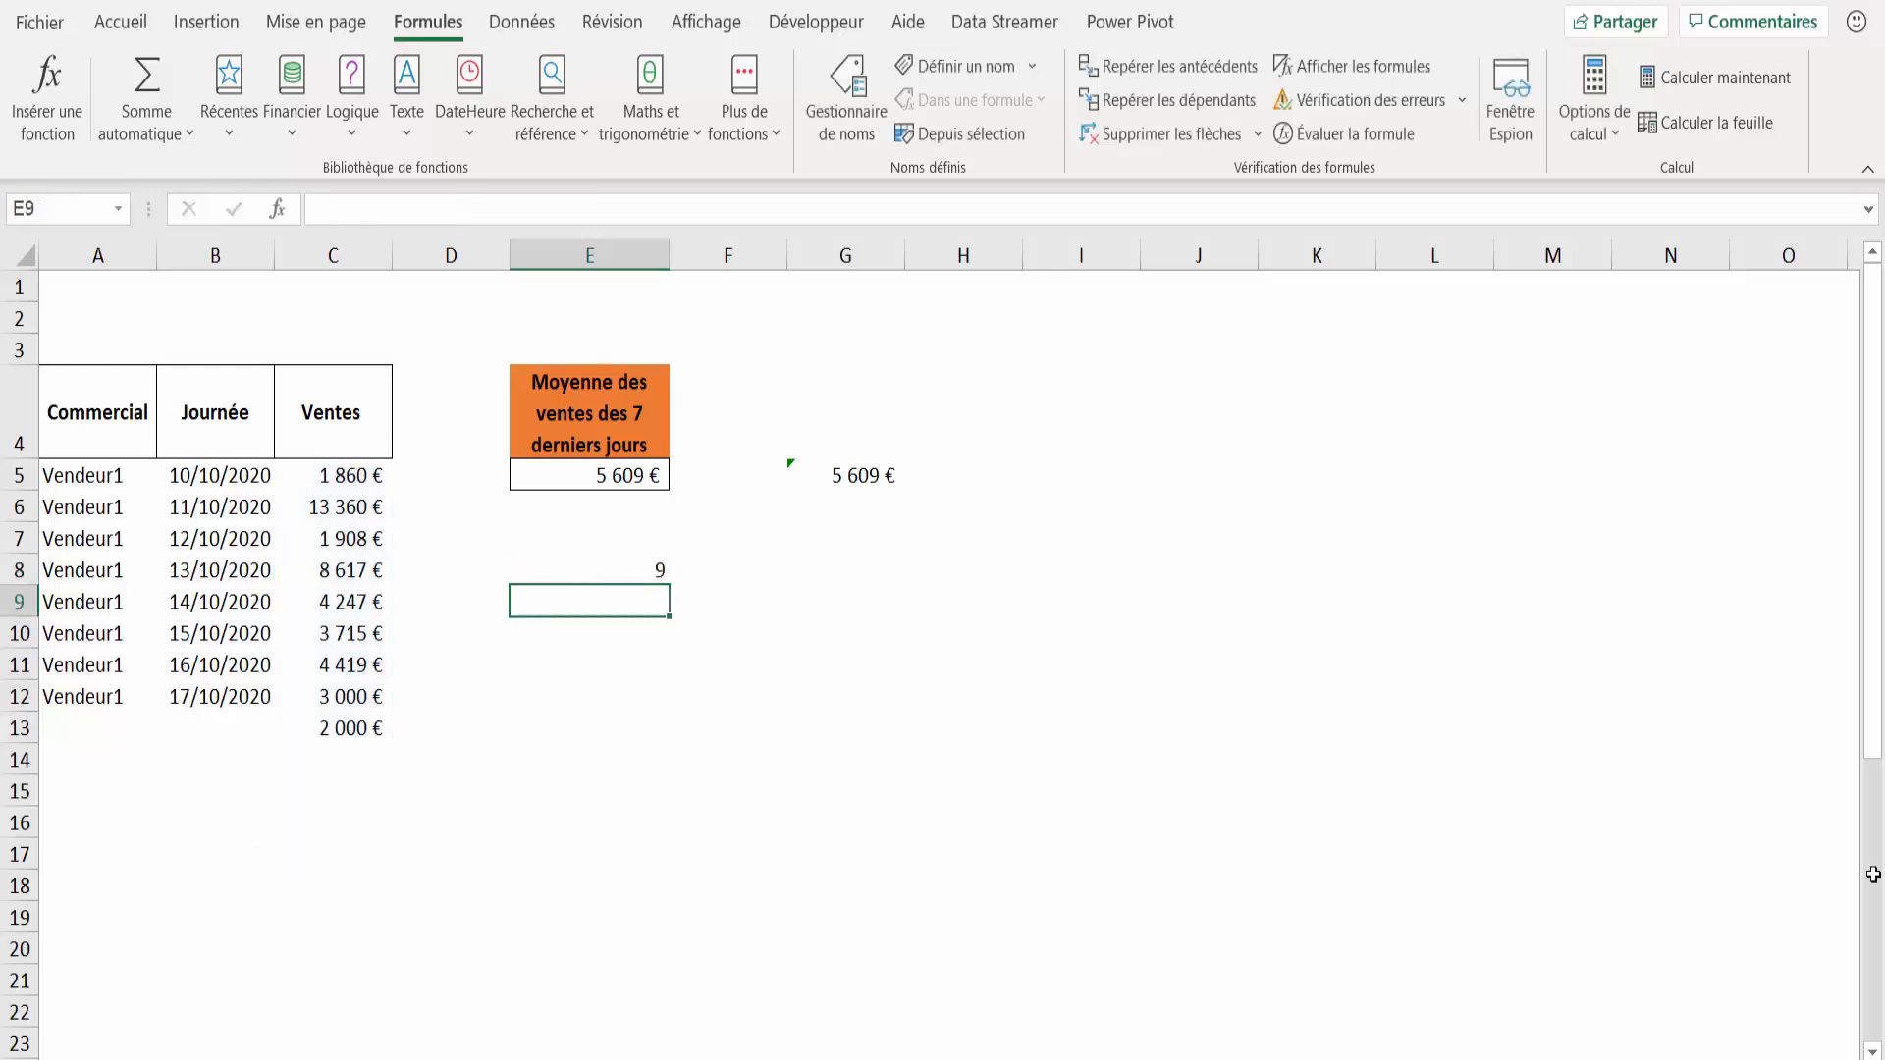
key(Up)
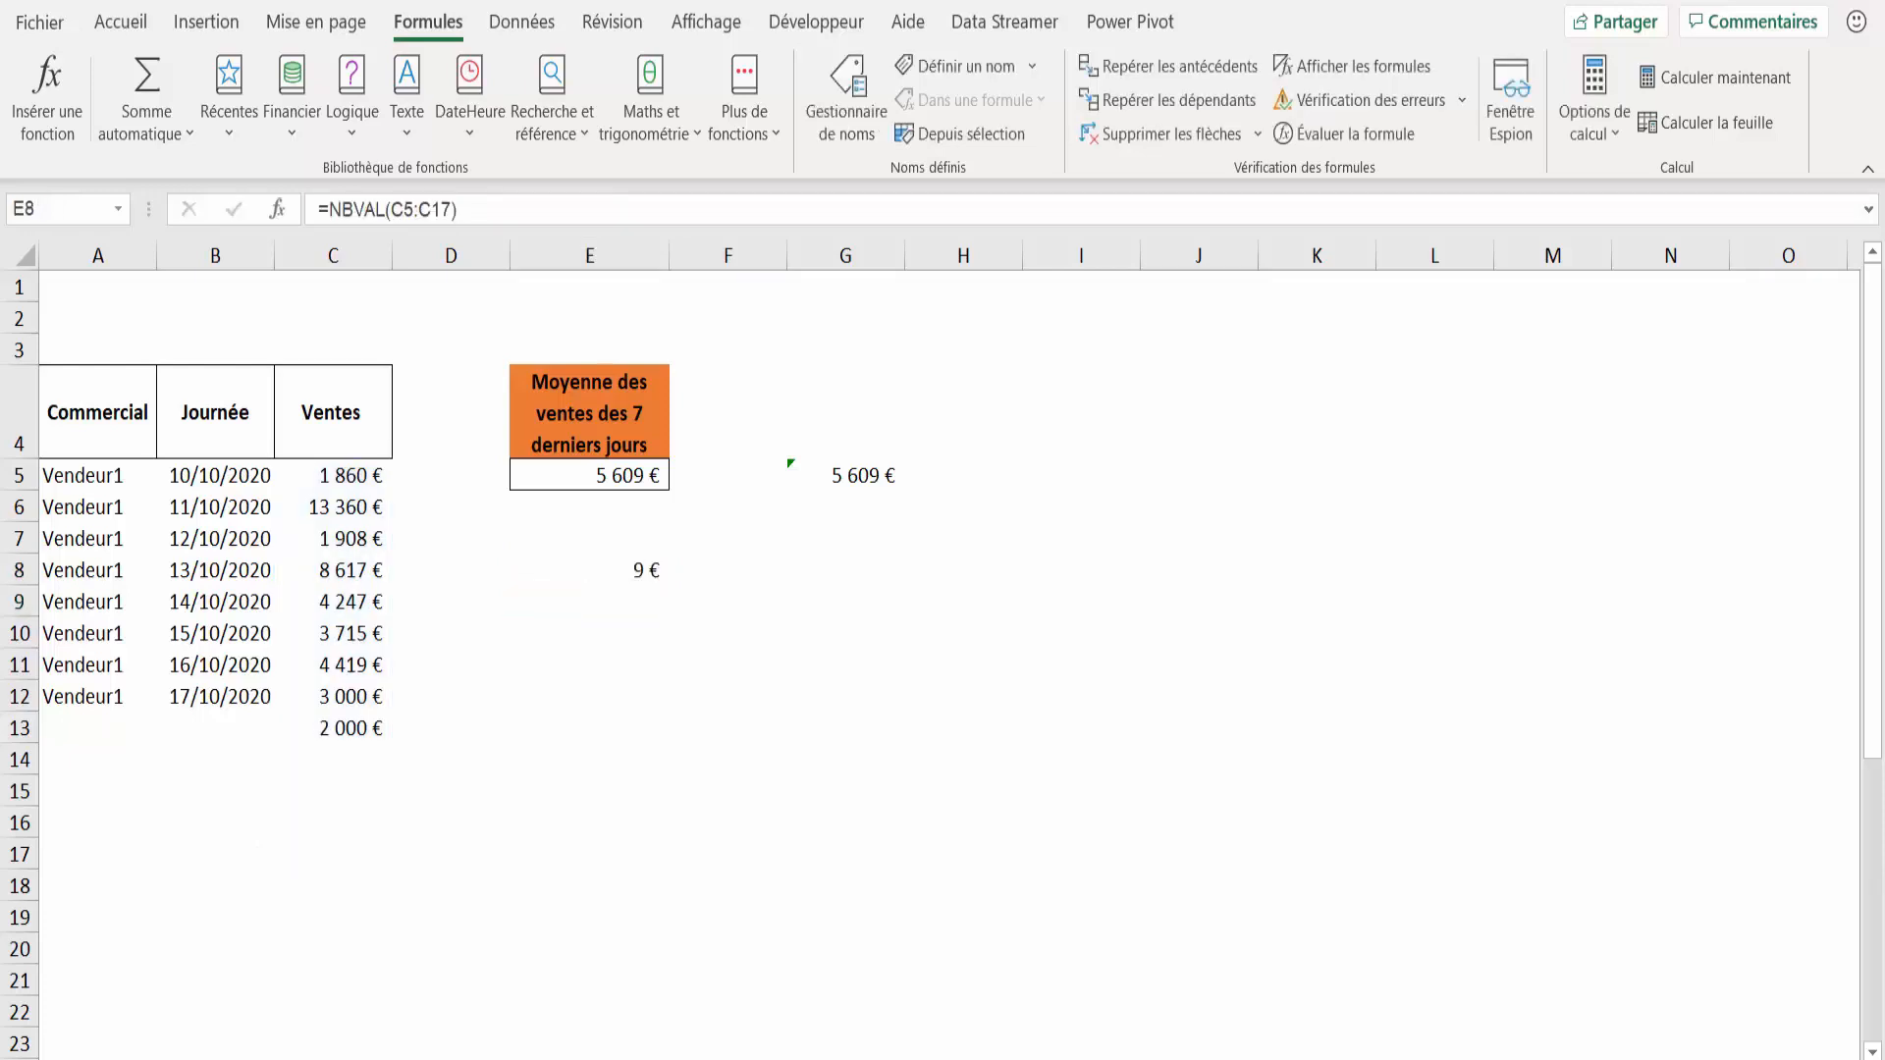
Step: Count the numeric sales values in E10 with =NB(C5:C13) and check the formula
drag(593, 621, 595, 611)
click(634, 633)
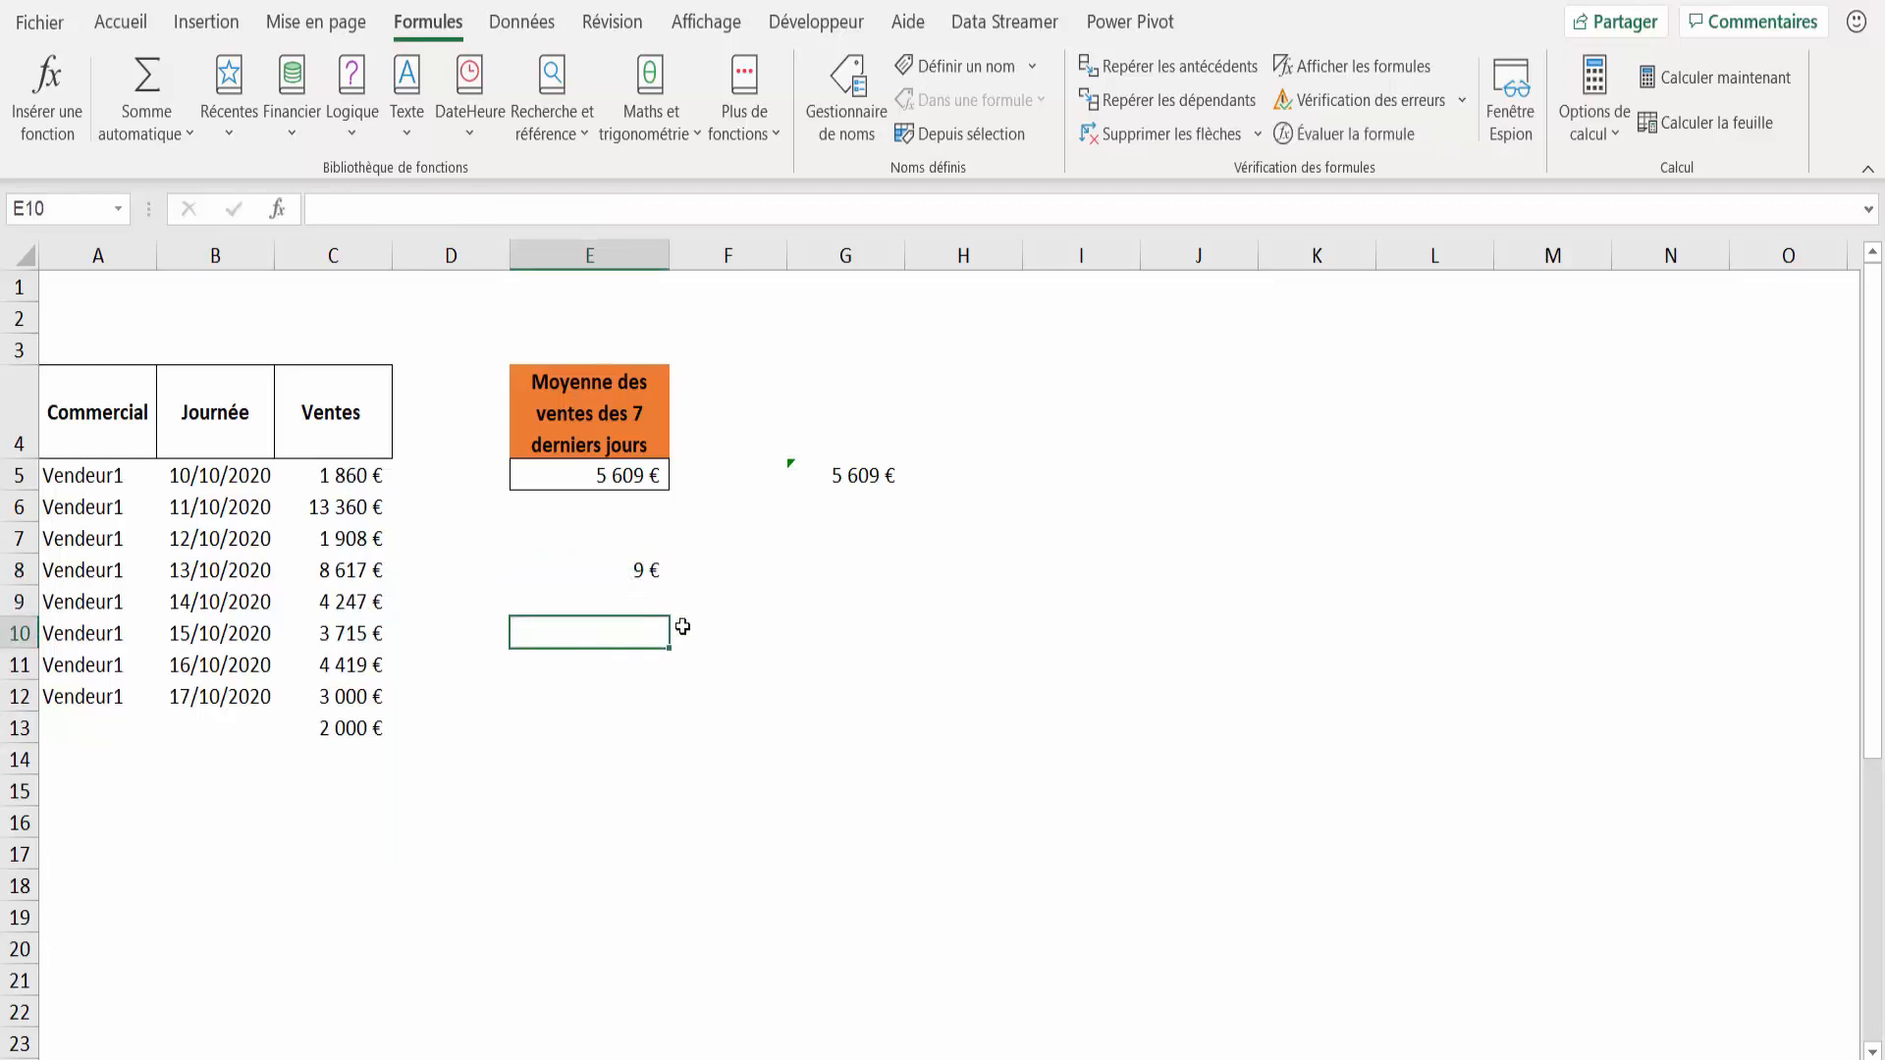
text(=nb()
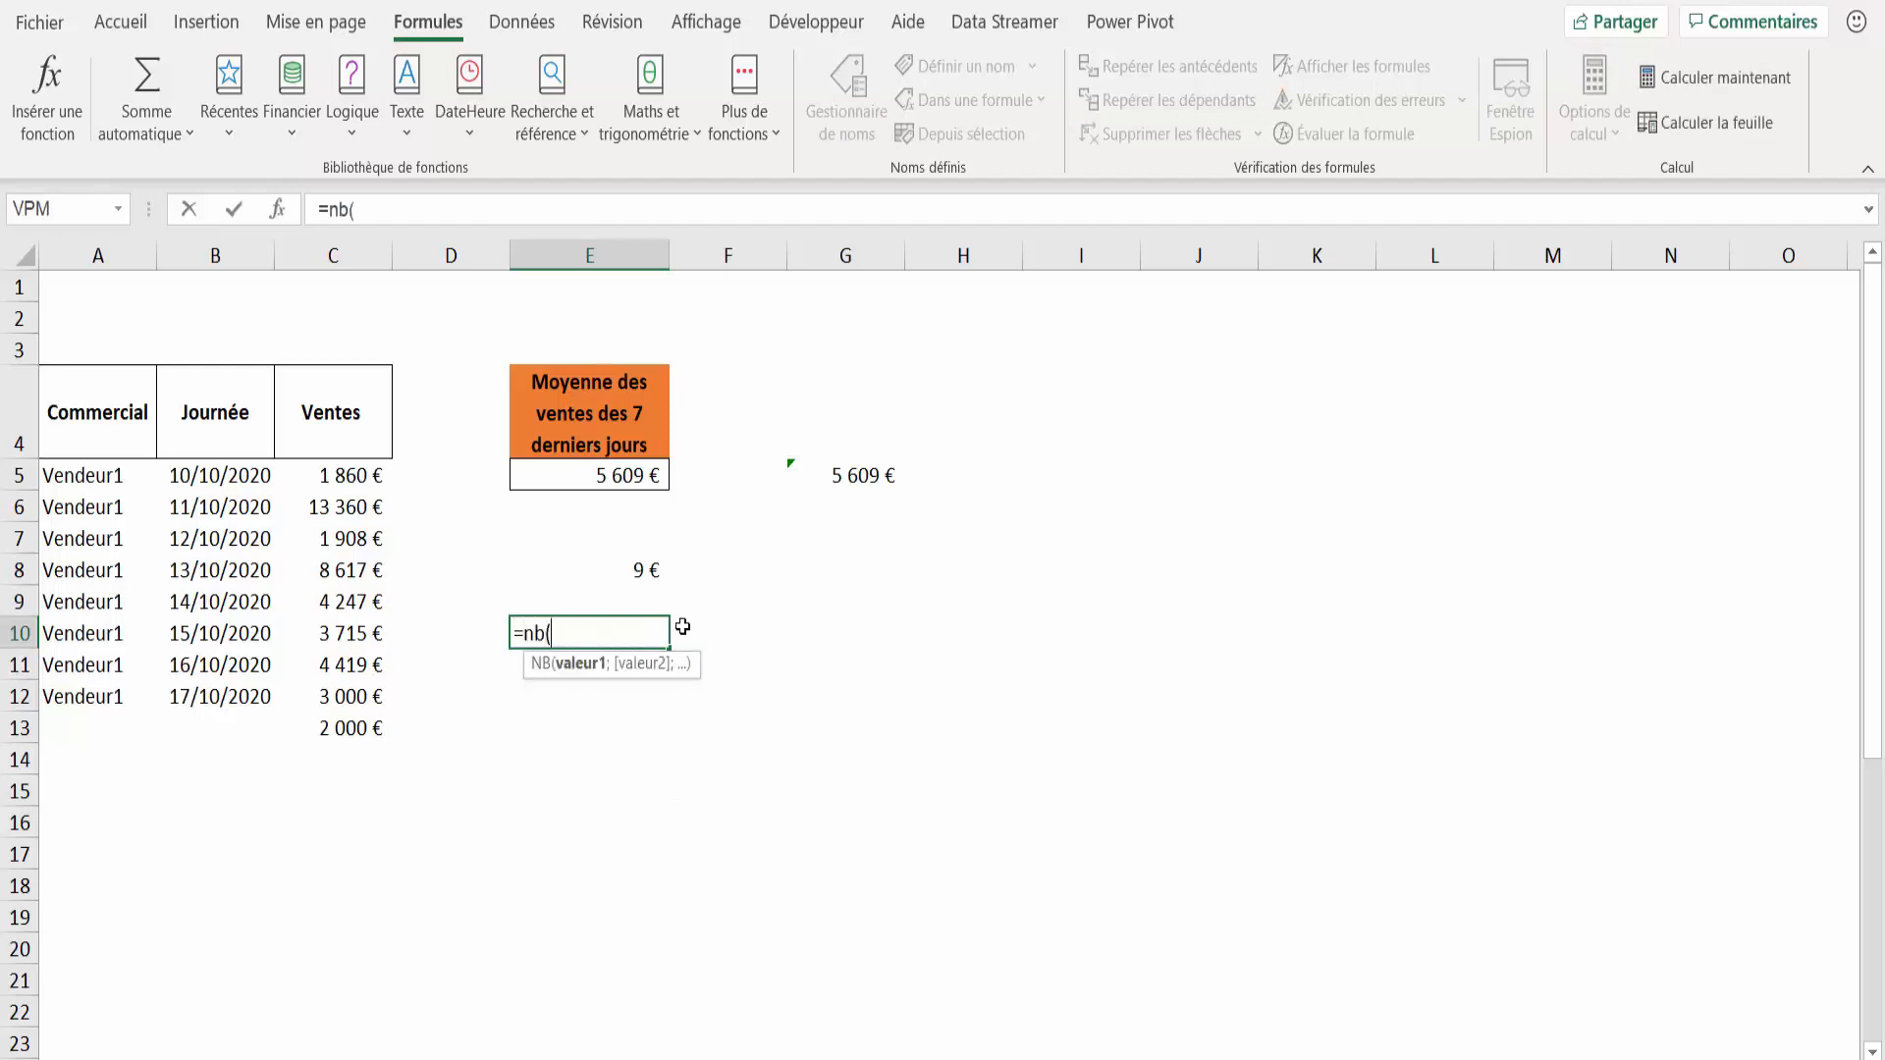
drag(344, 462, 354, 711)
key(Return)
key(Up)
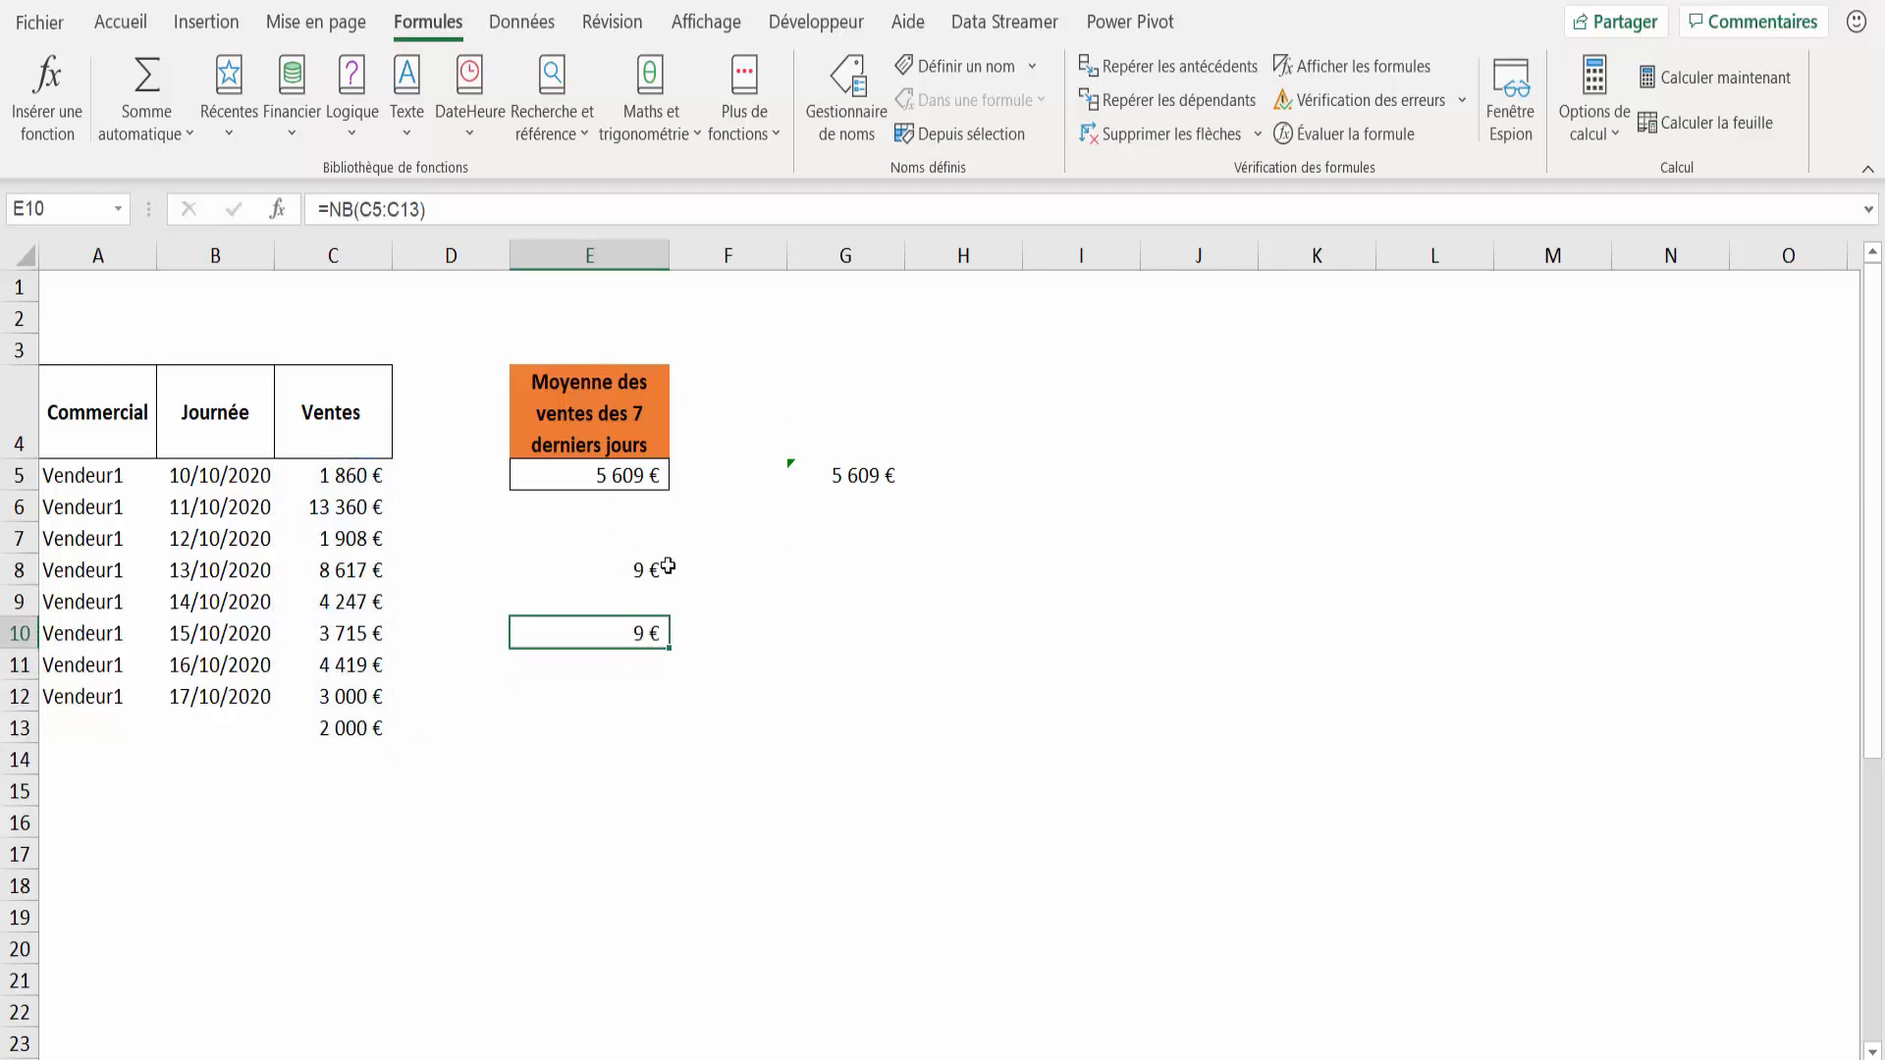
Step: Apply the Standard number format to the counts in E10 and E8
click(120, 22)
click(1018, 78)
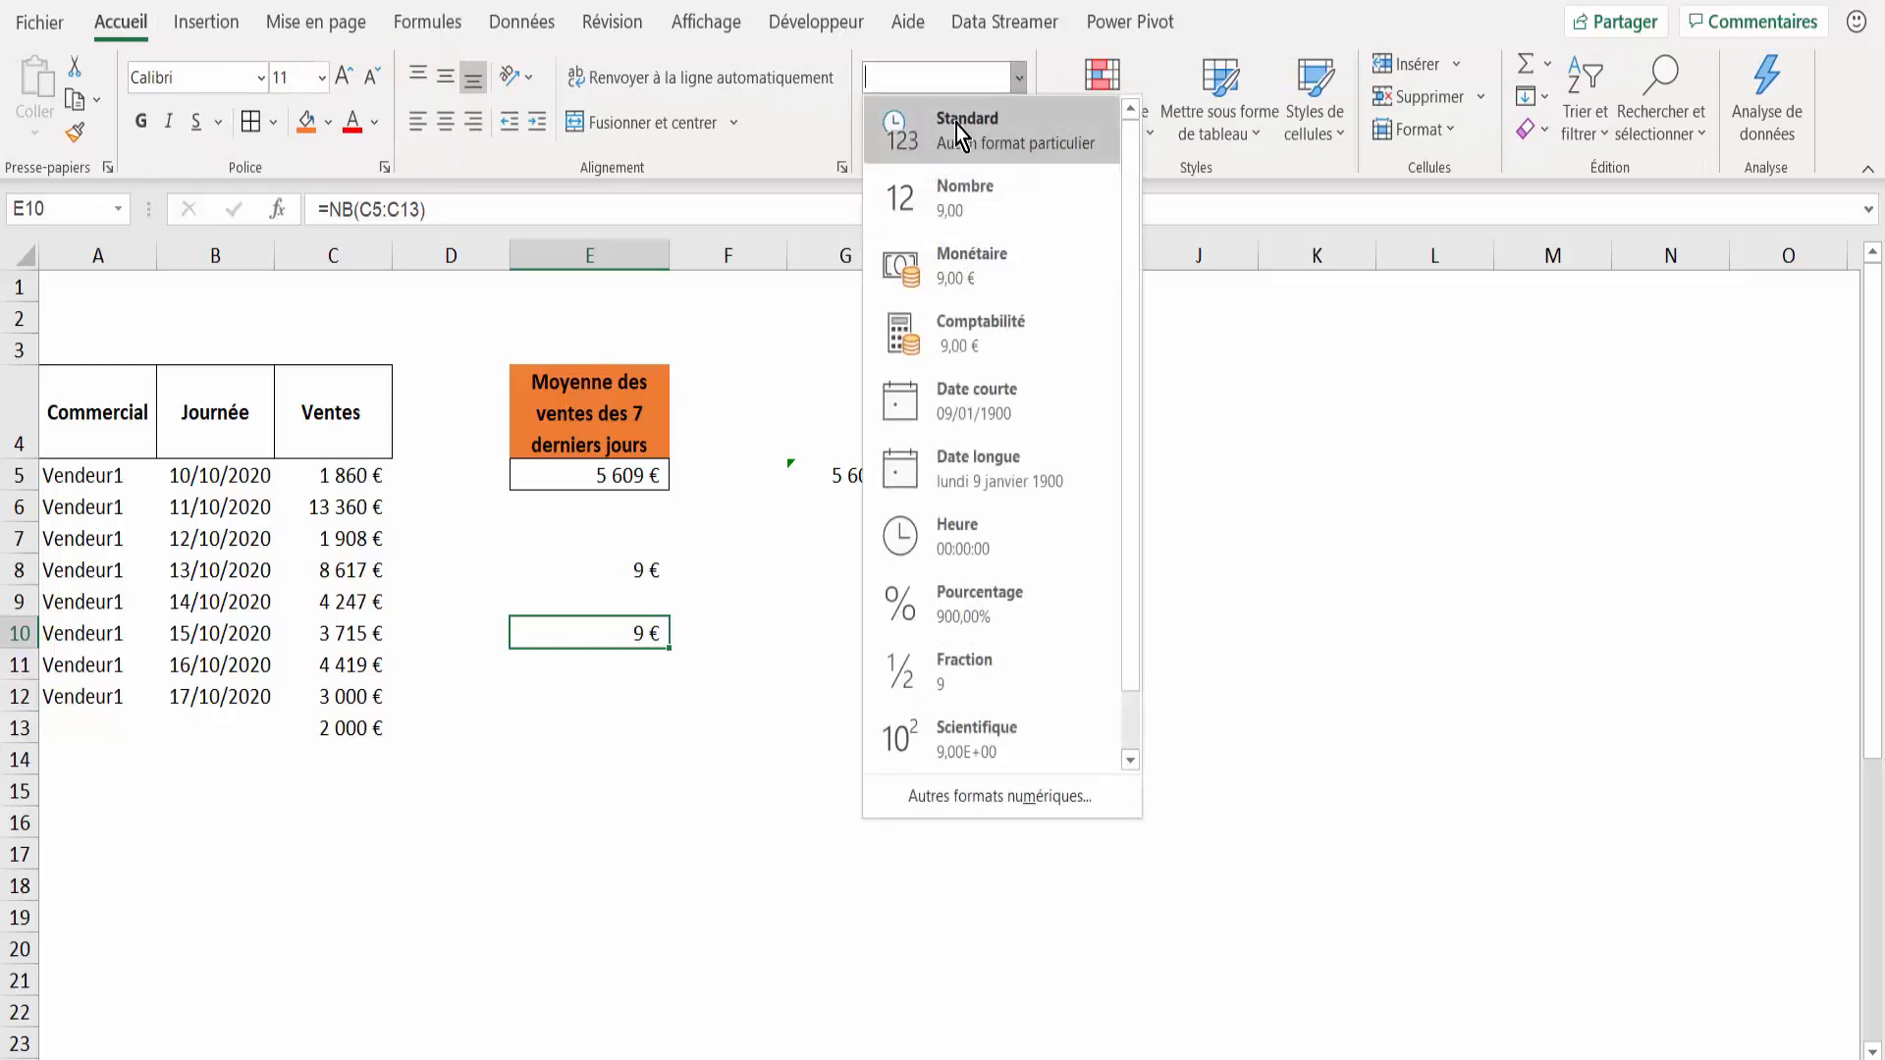
click(959, 133)
click(618, 568)
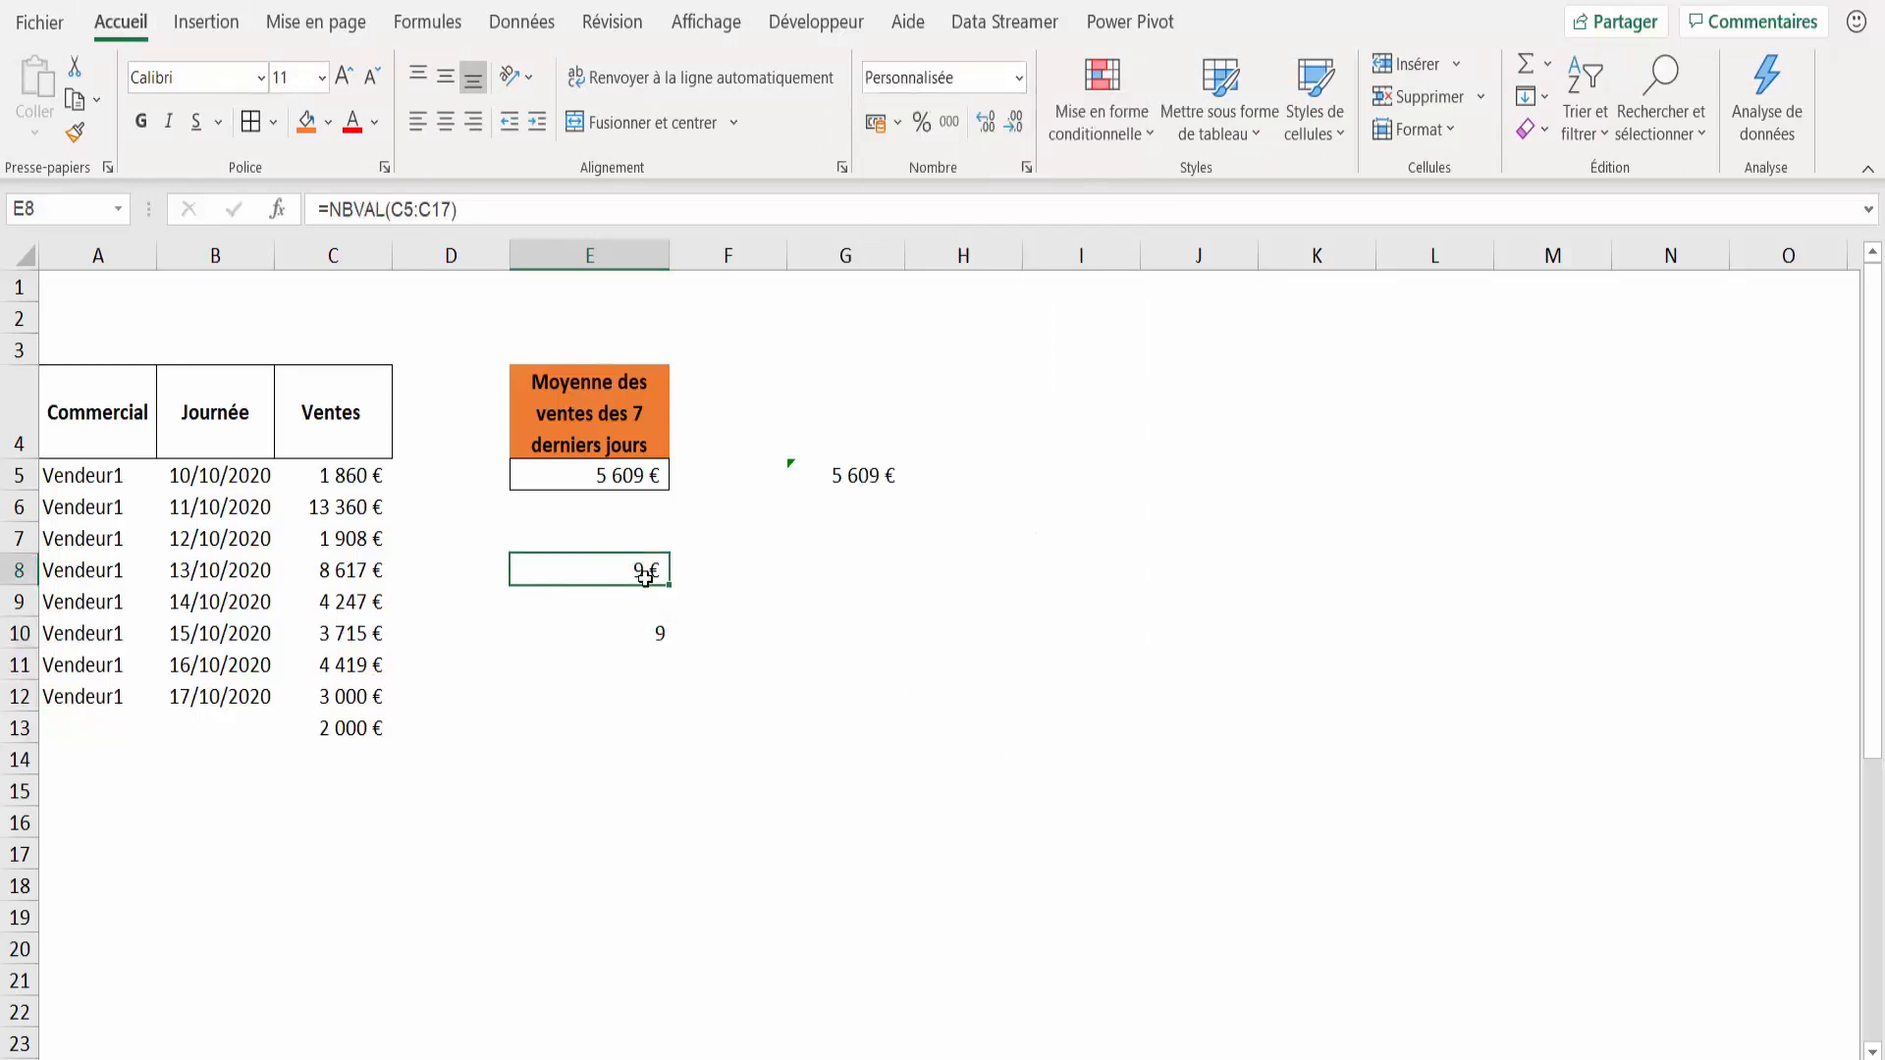
click(1016, 86)
click(959, 128)
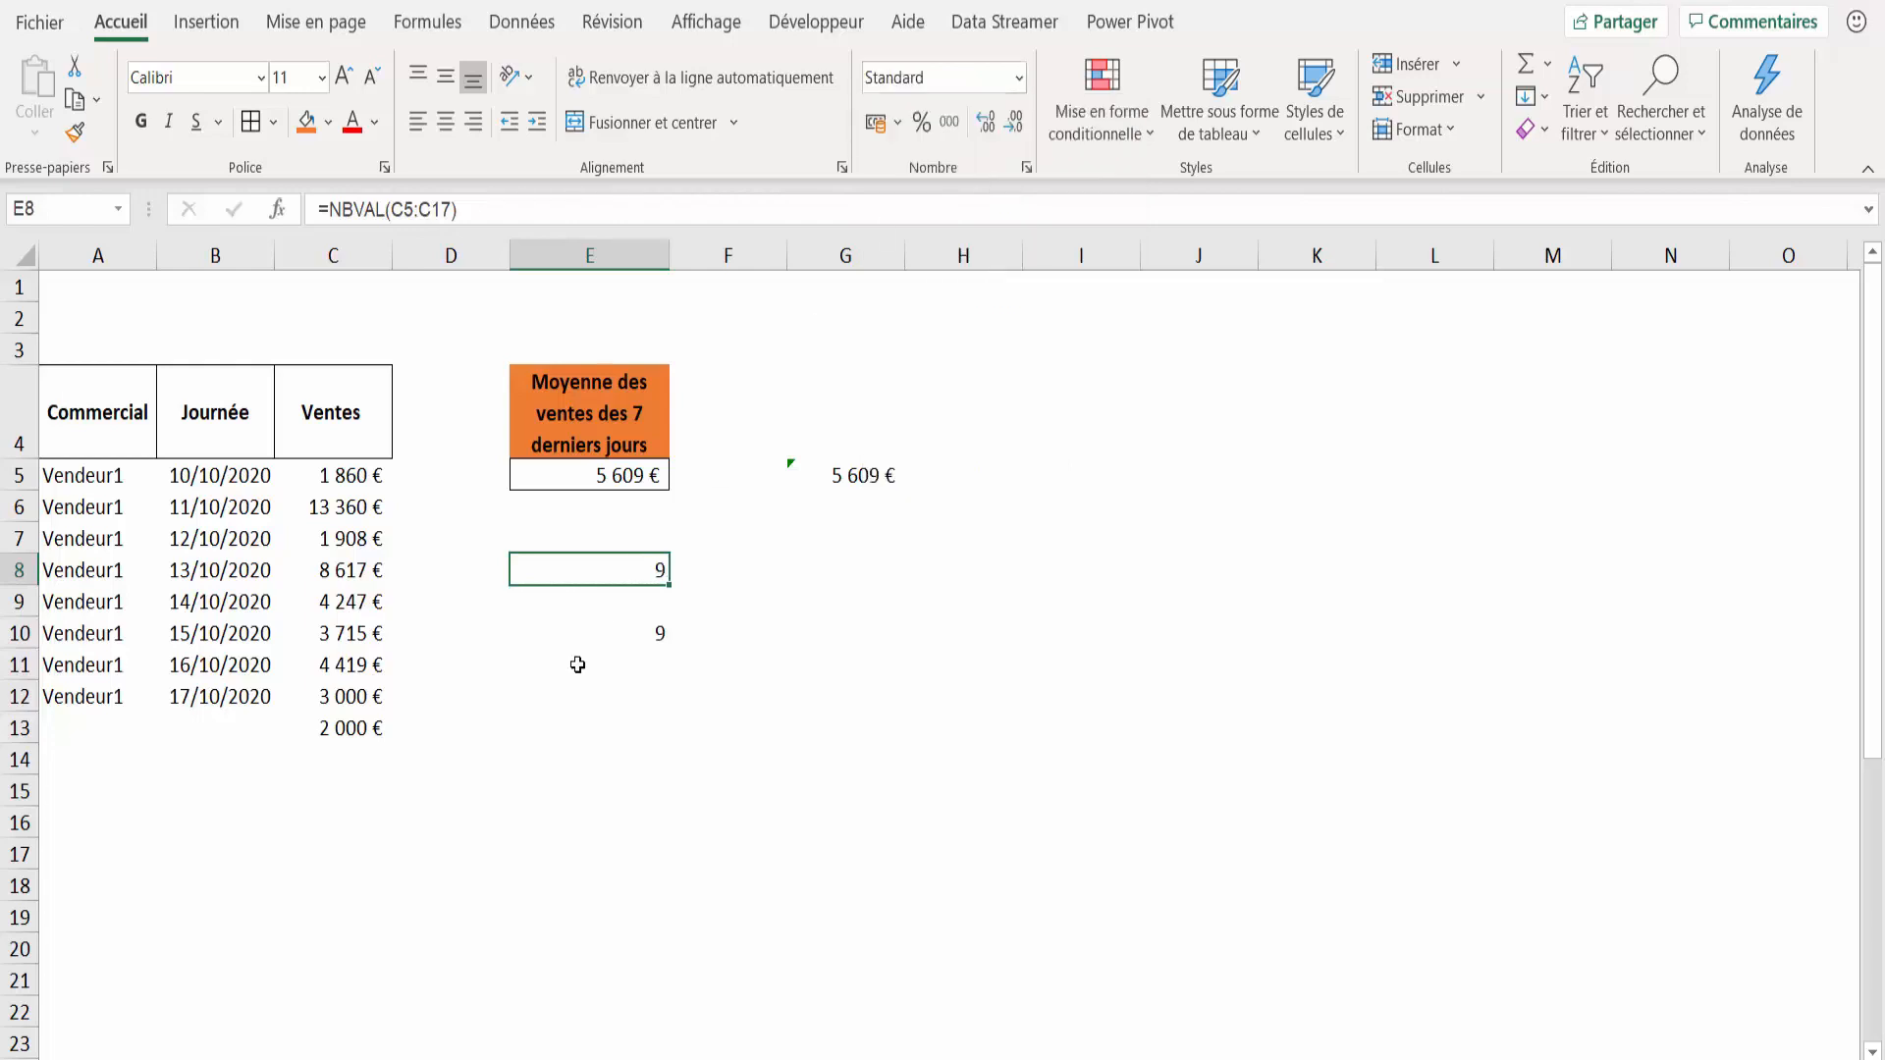
Step: Compare the count formulas in E10 and E8 with the sales values in C5:C13
click(648, 633)
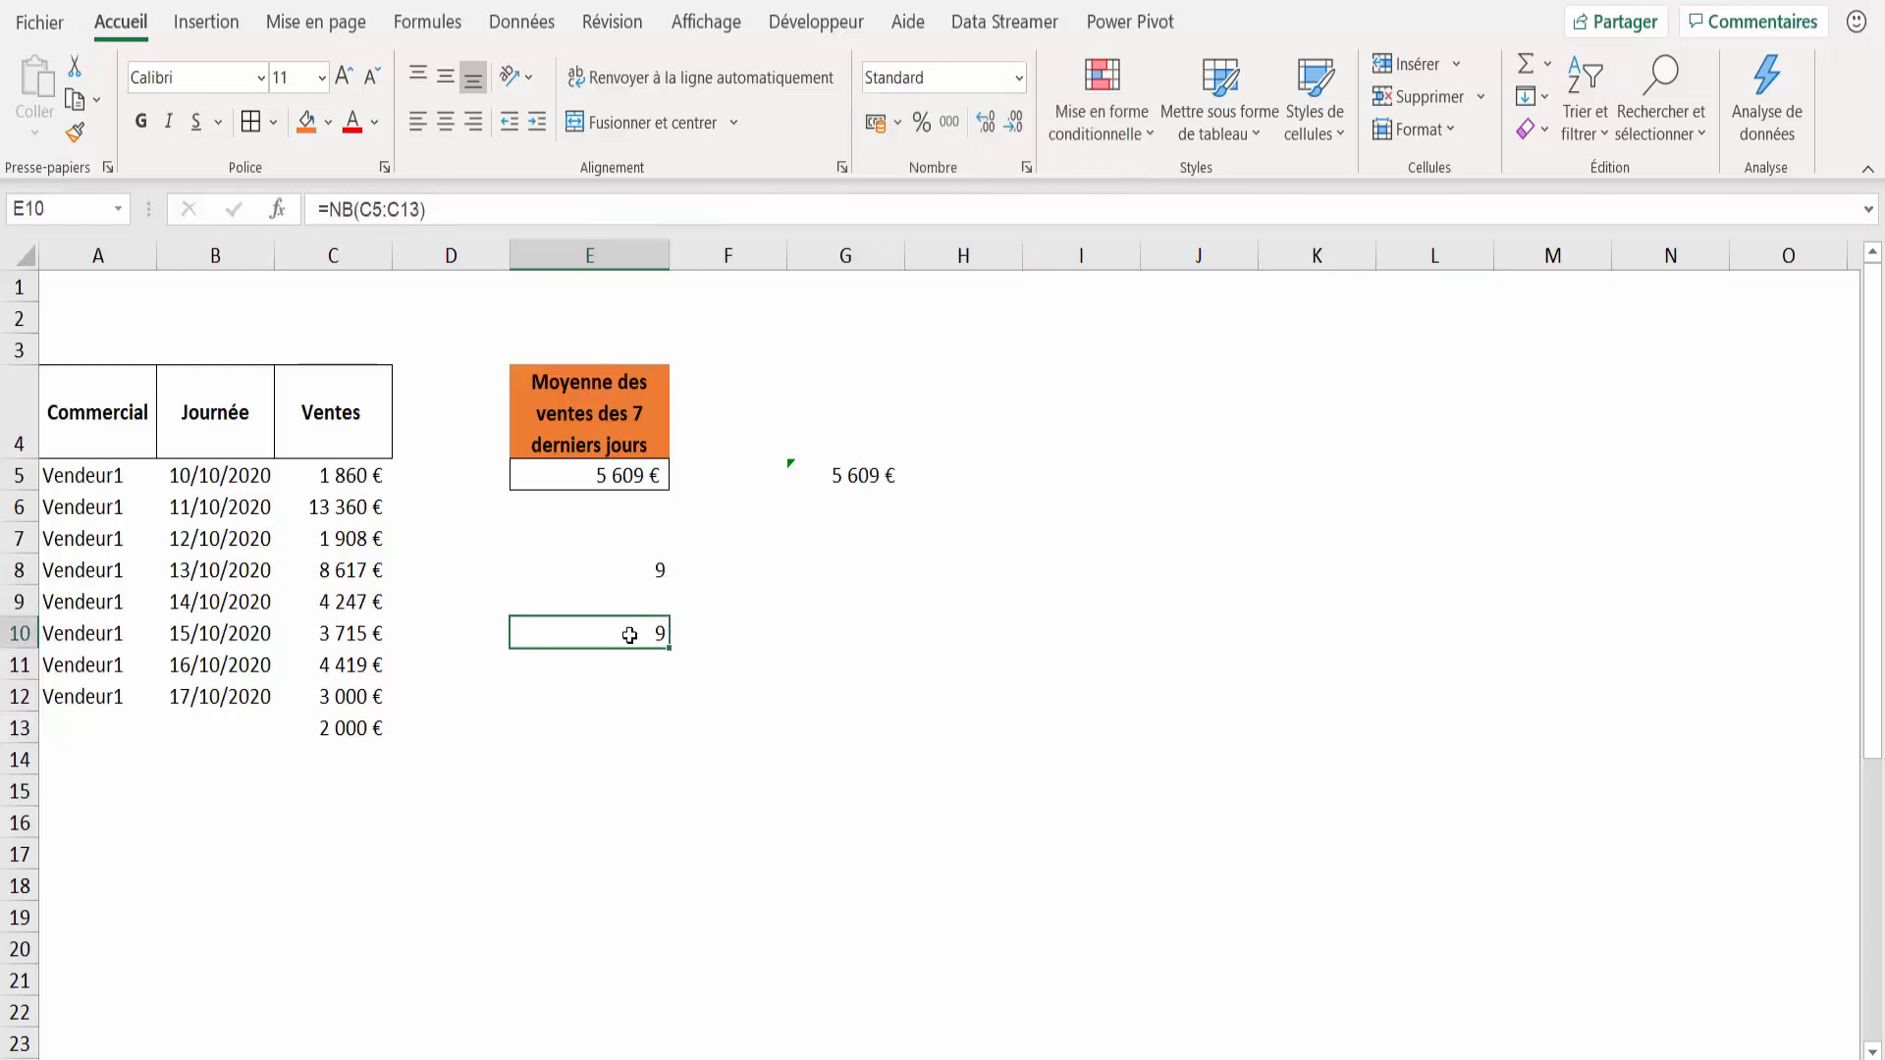
drag(349, 469, 353, 732)
click(619, 574)
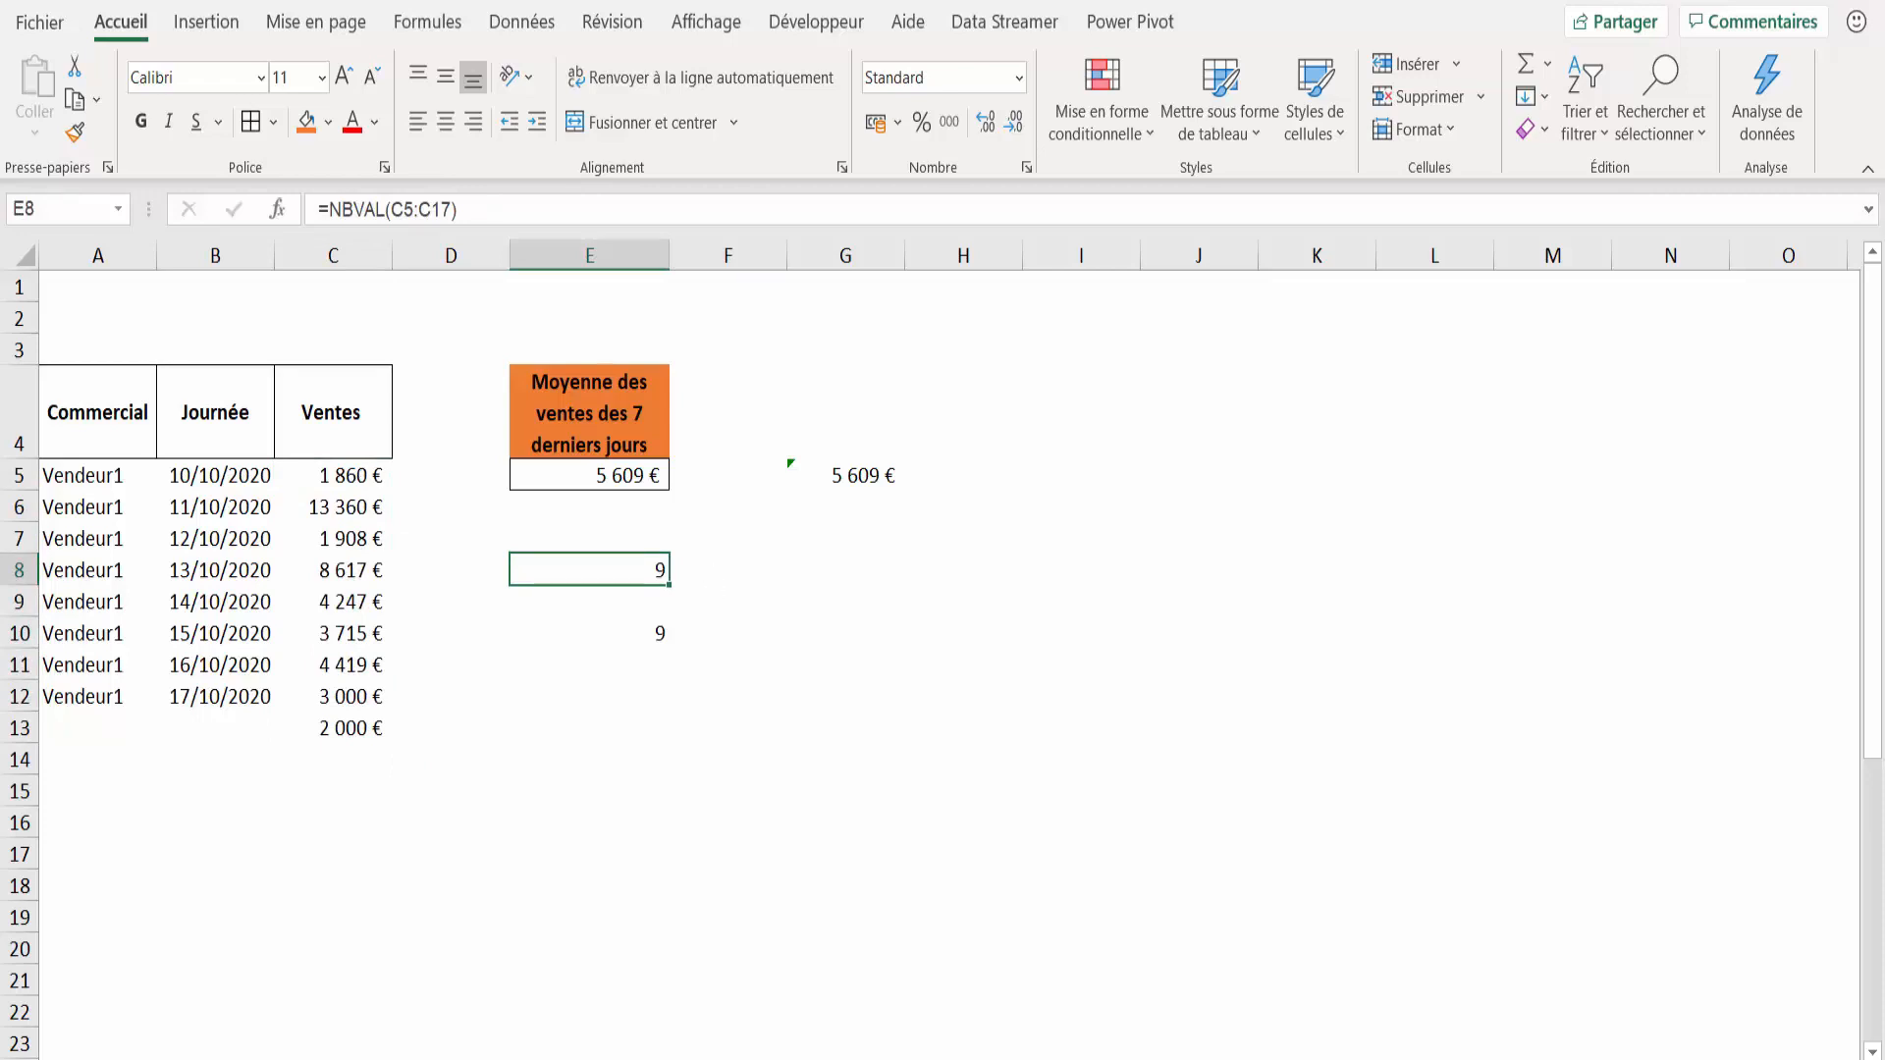
Step: Replace the rows argument of DECALER in the E5 average formula with NBVAL(C5:C18)
click(610, 476)
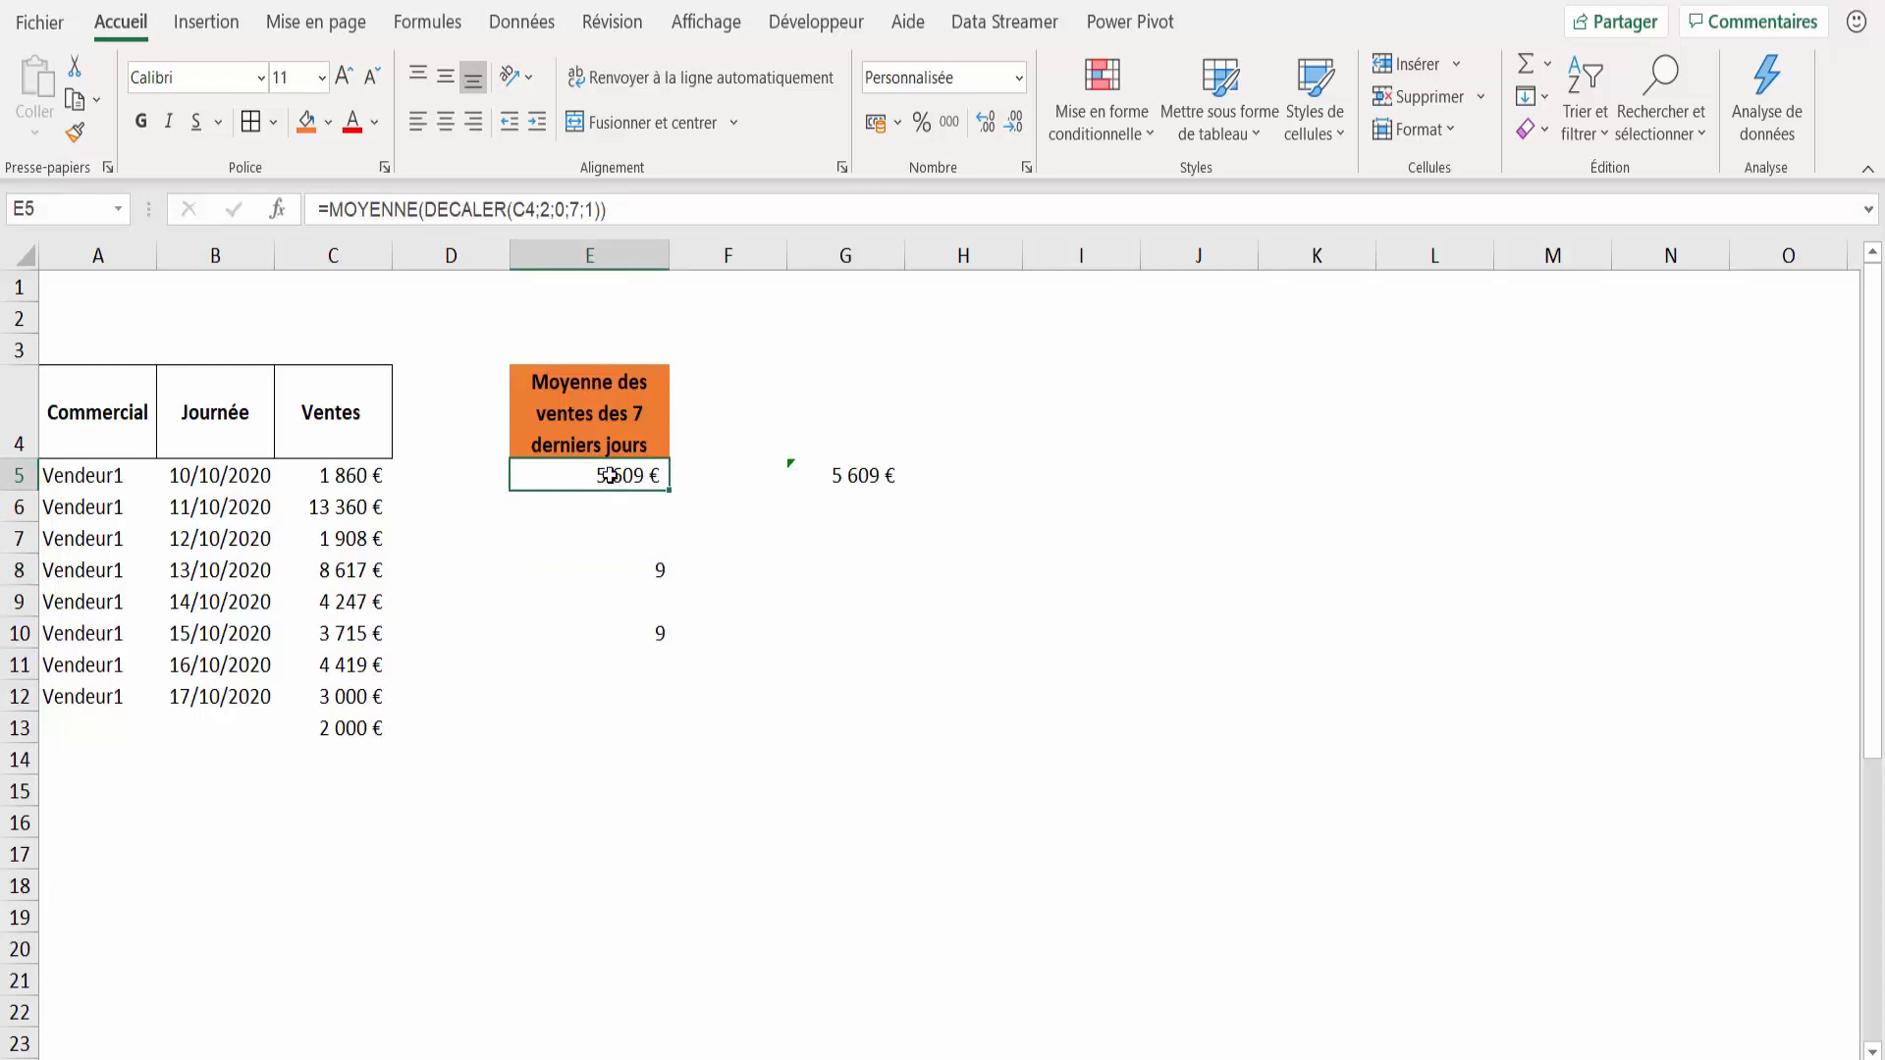
double_click(610, 476)
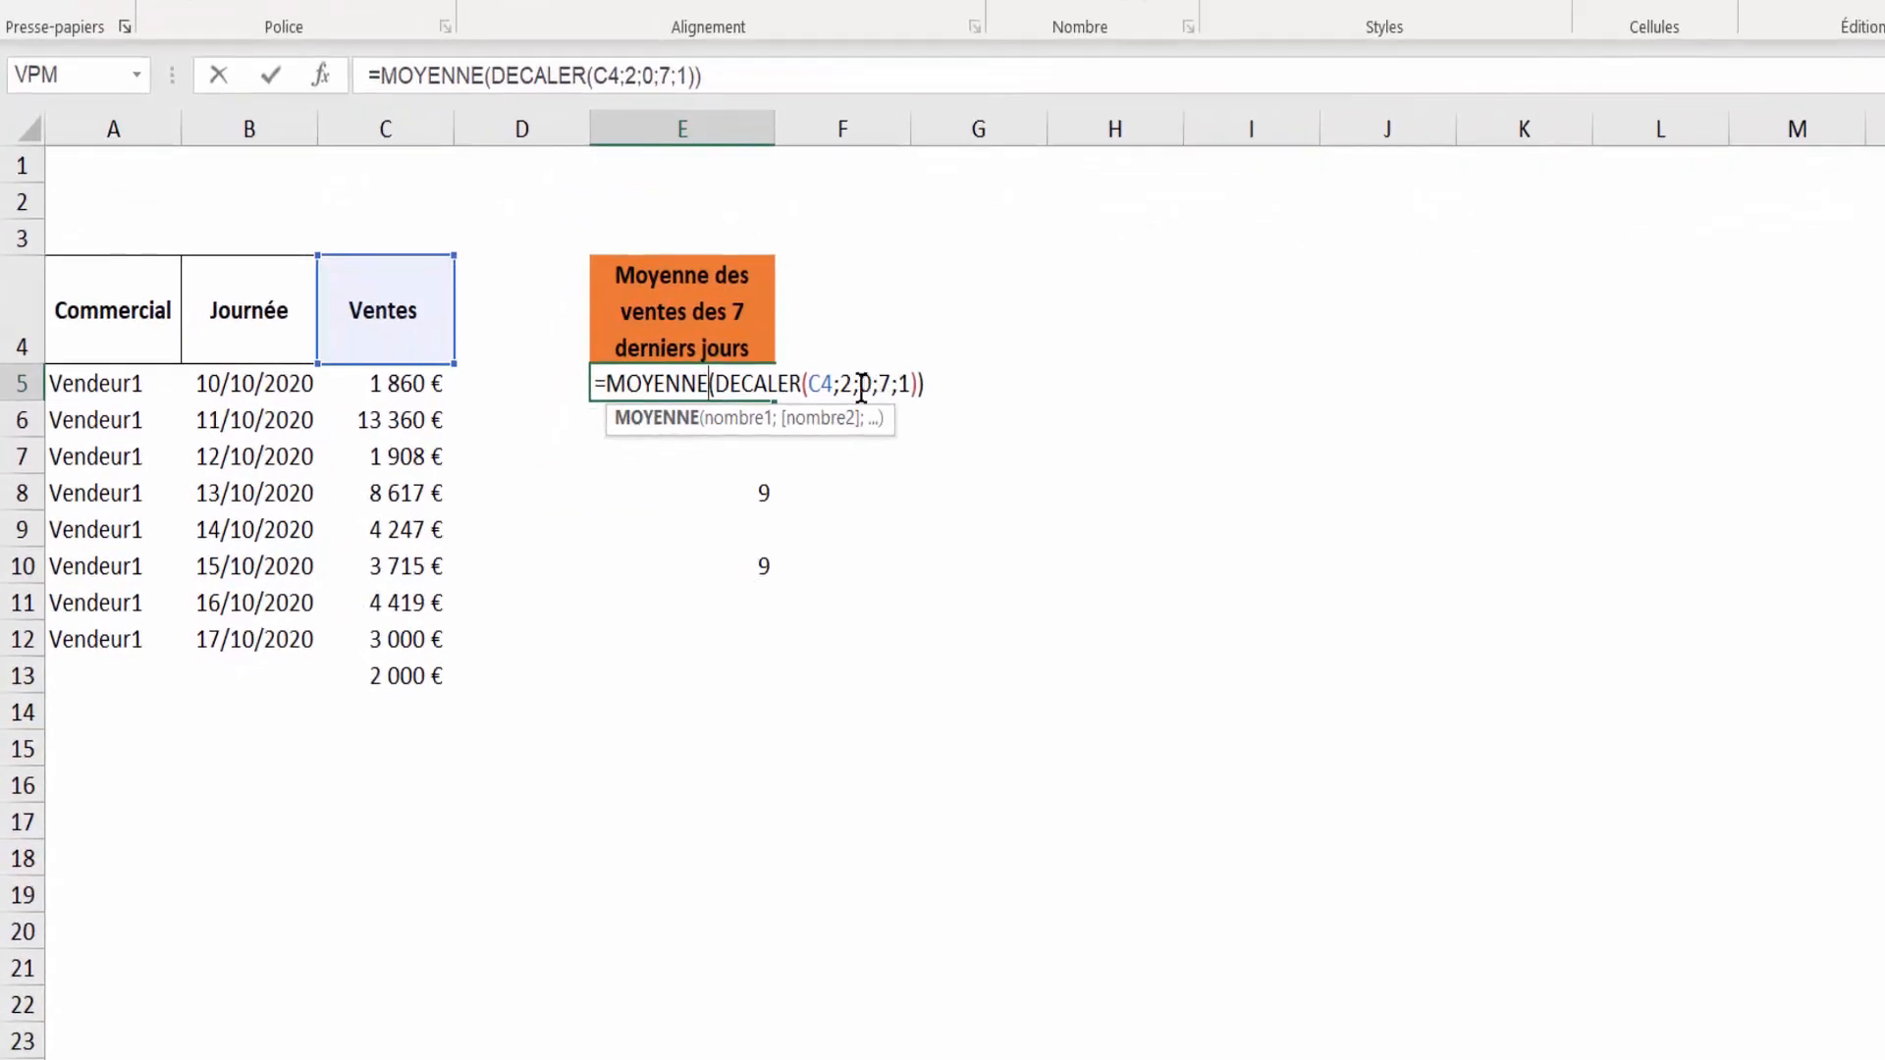
click(848, 383)
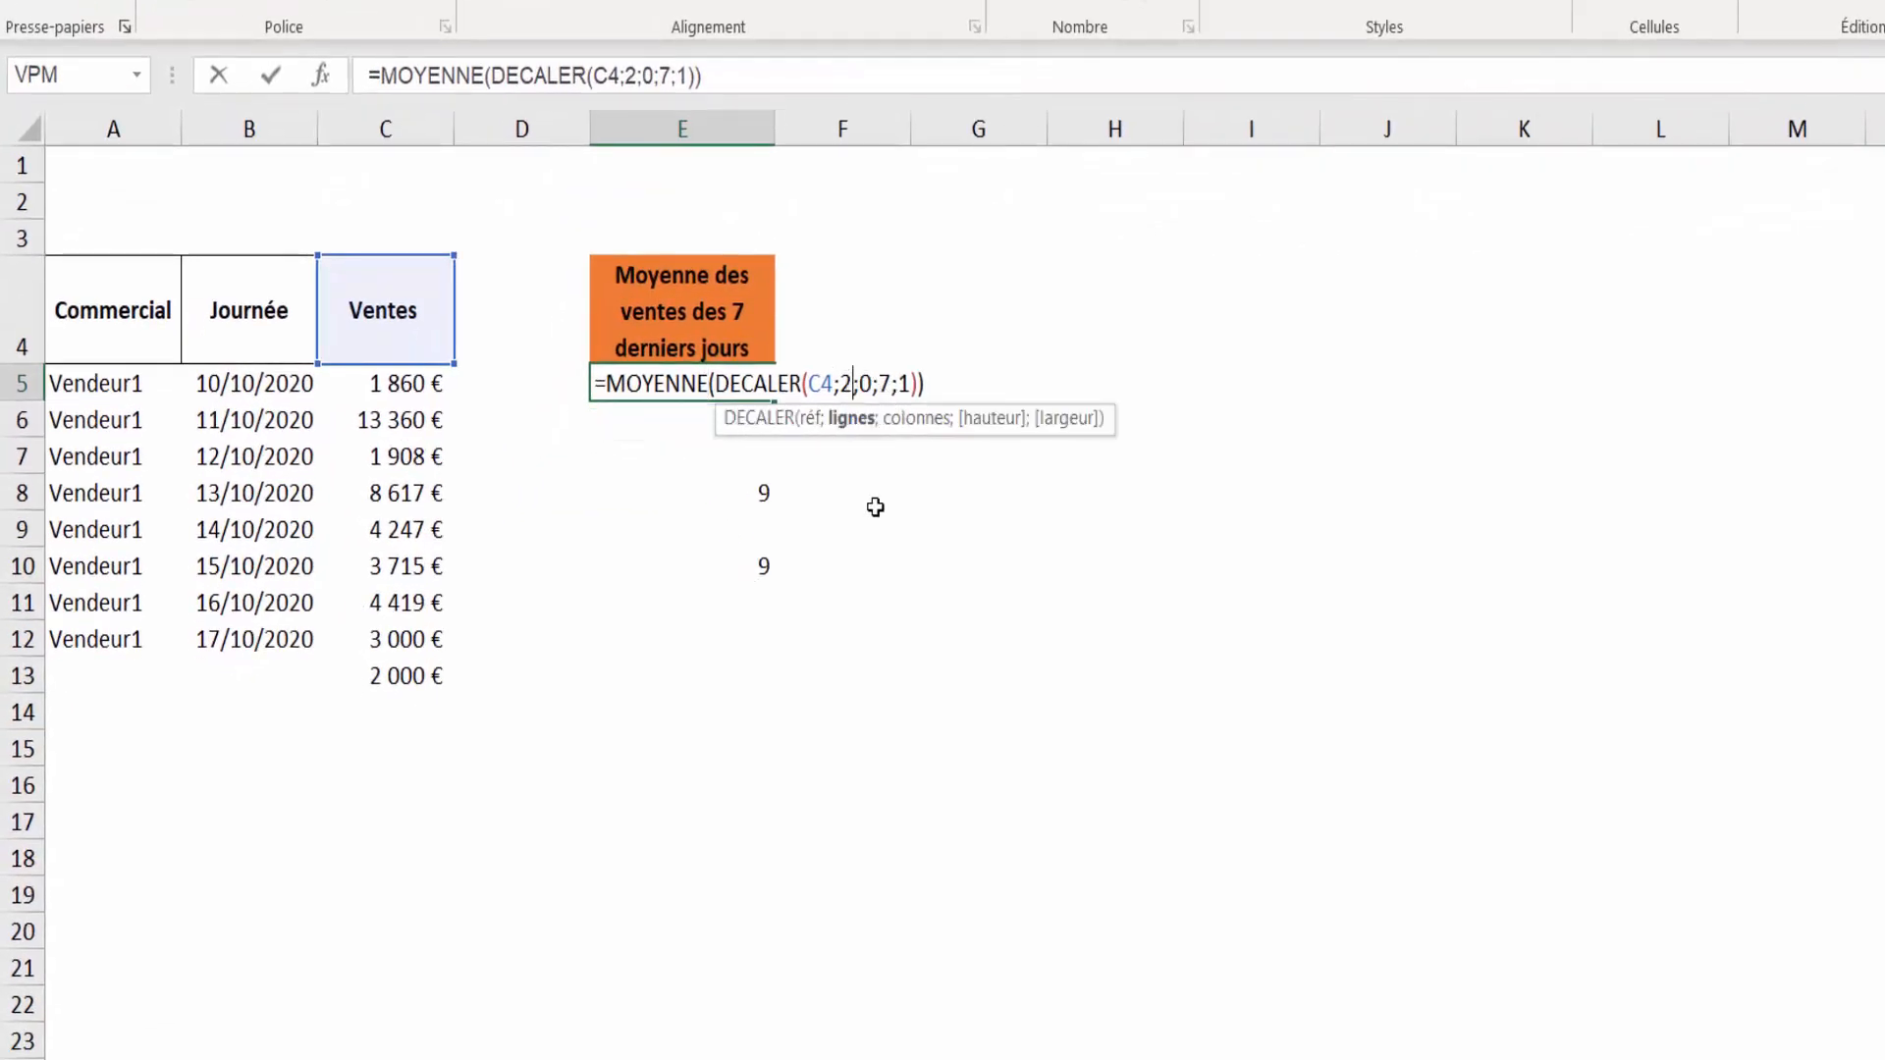
key(BackSpace)
text(NBV)
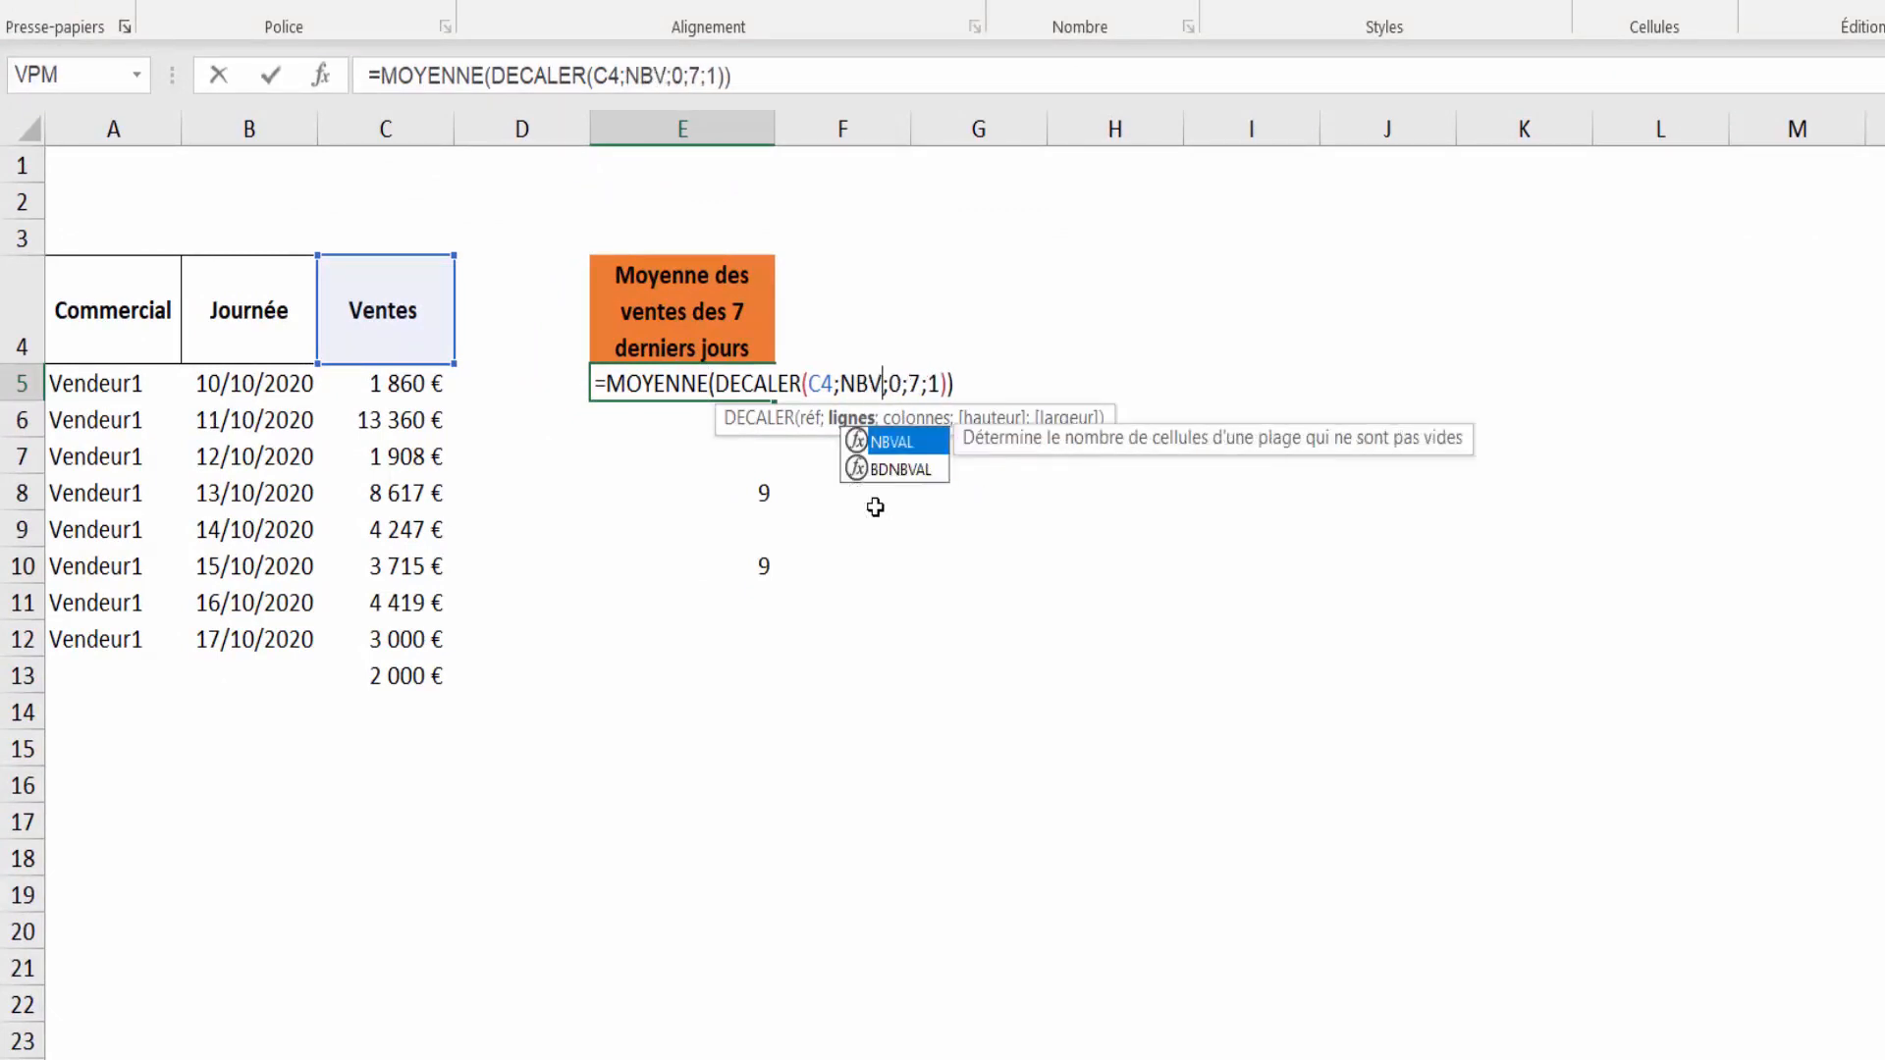
text(al()
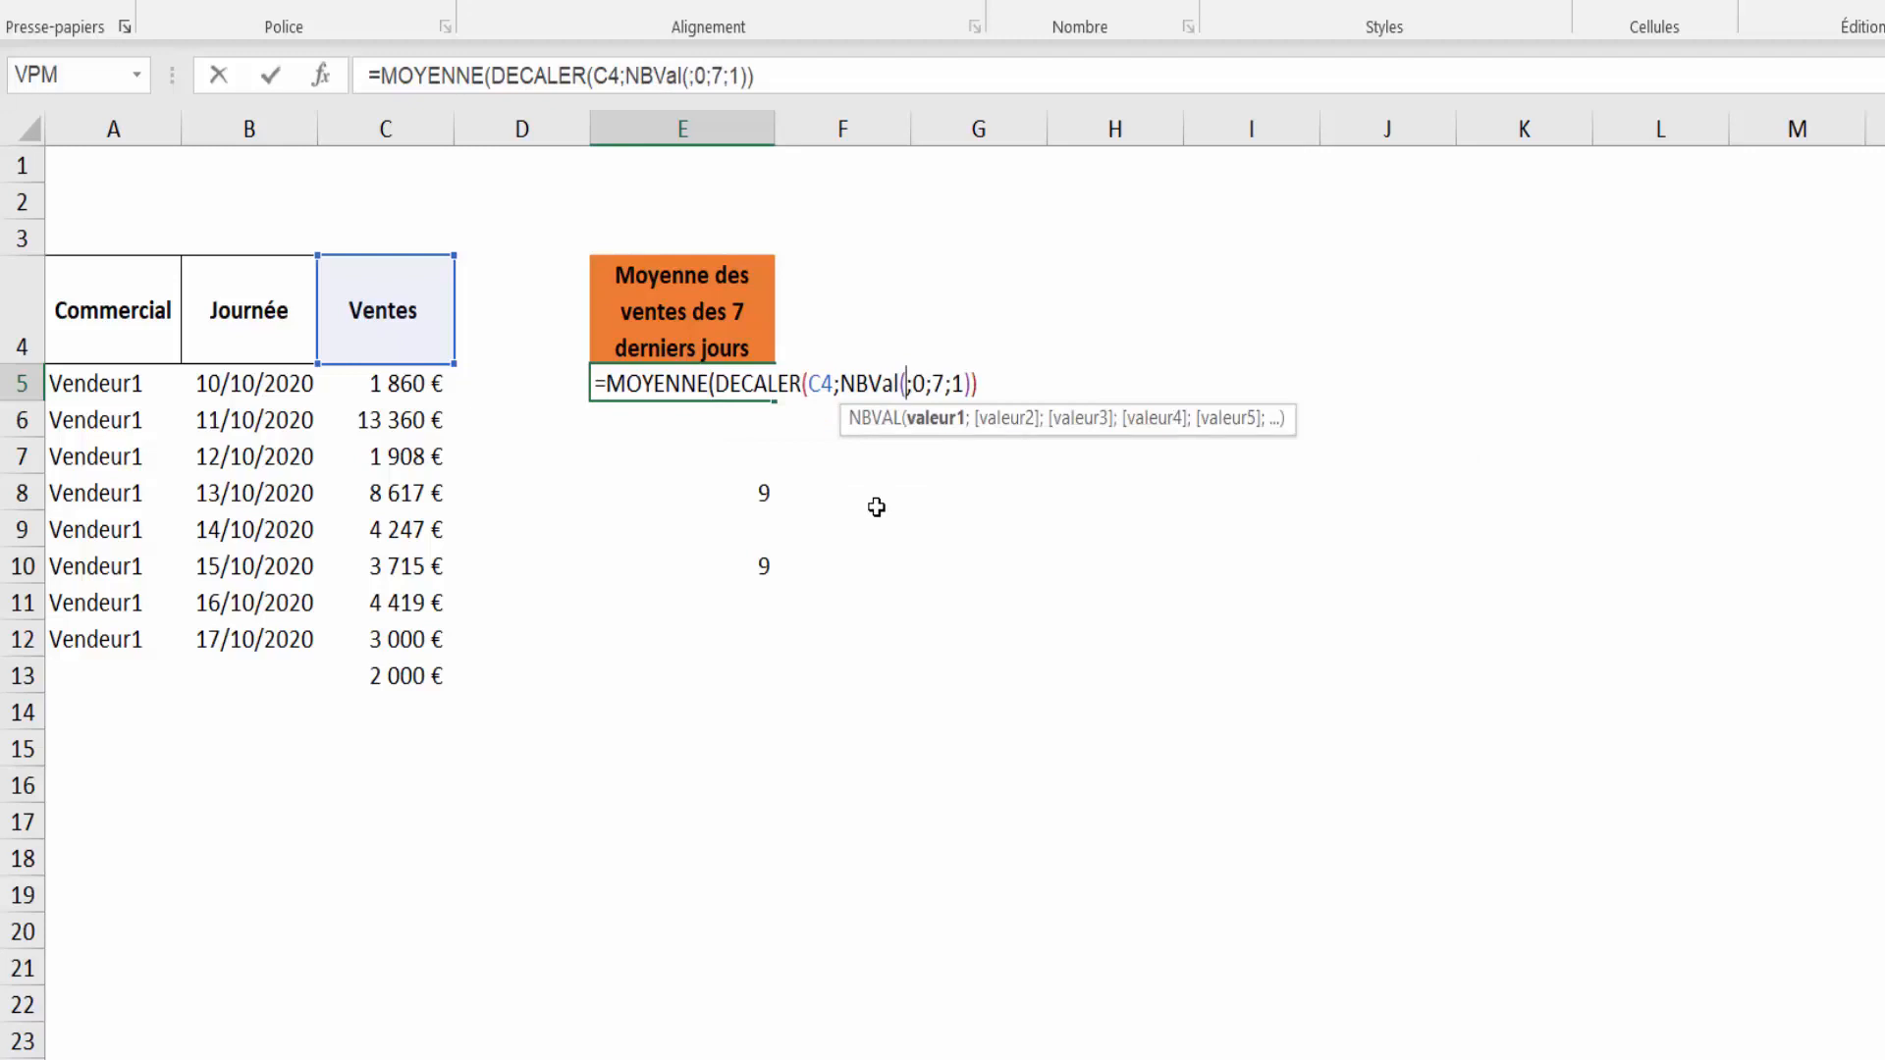
drag(404, 392, 387, 845)
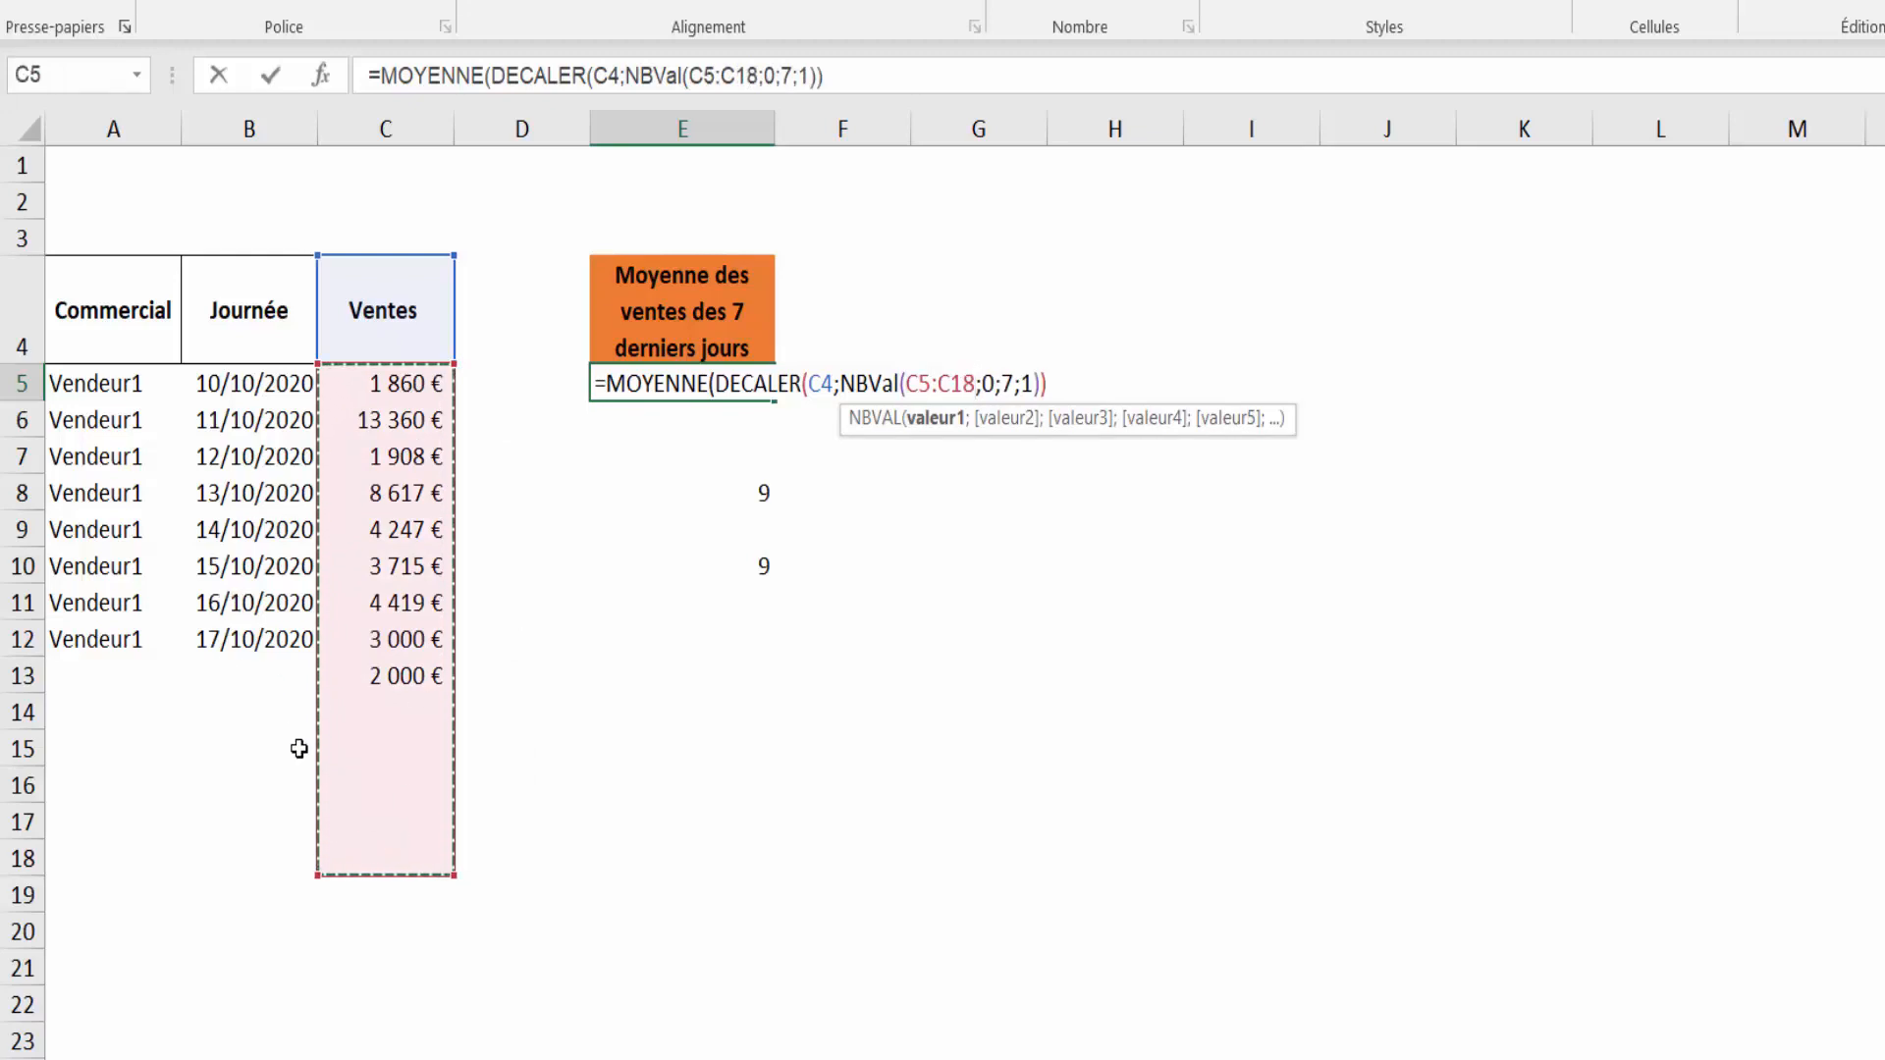
text())
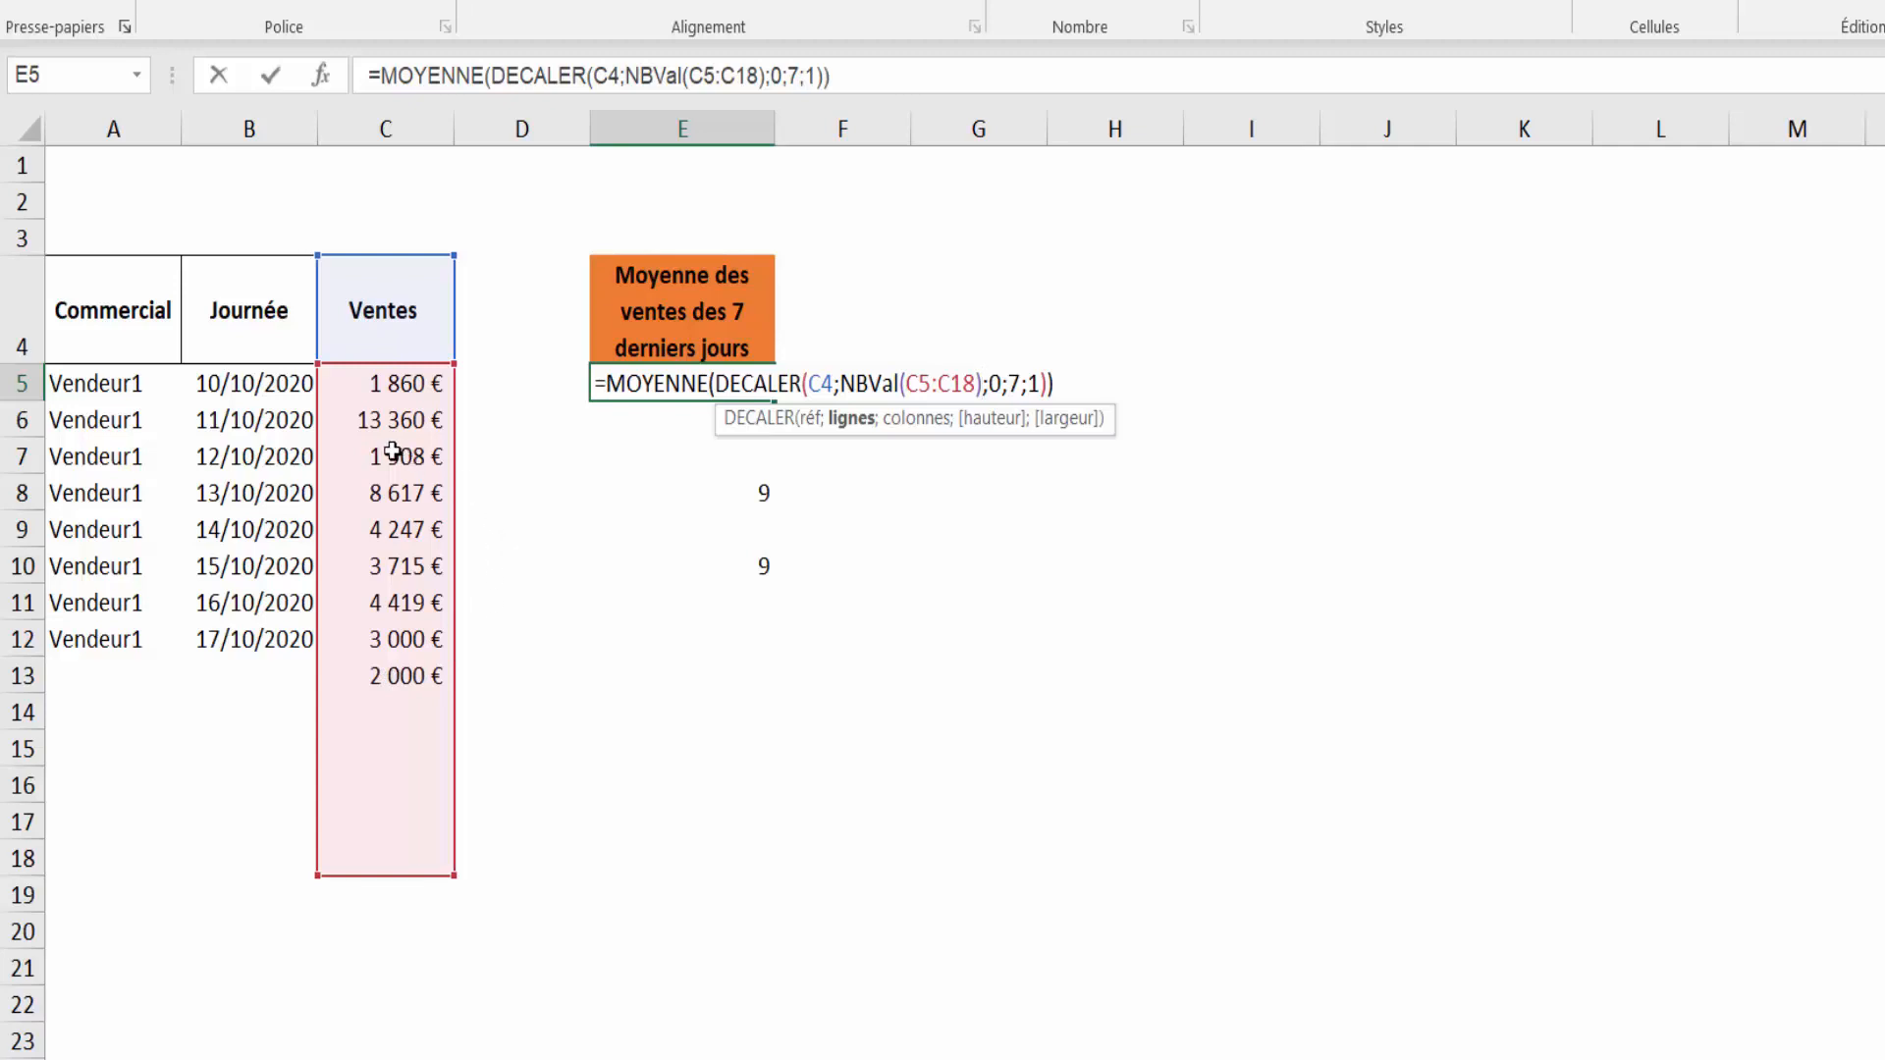
Step: Set DECALER's height argument in E5 to -7 and check the formula against the last seven sales, C7:C13
click(1013, 382)
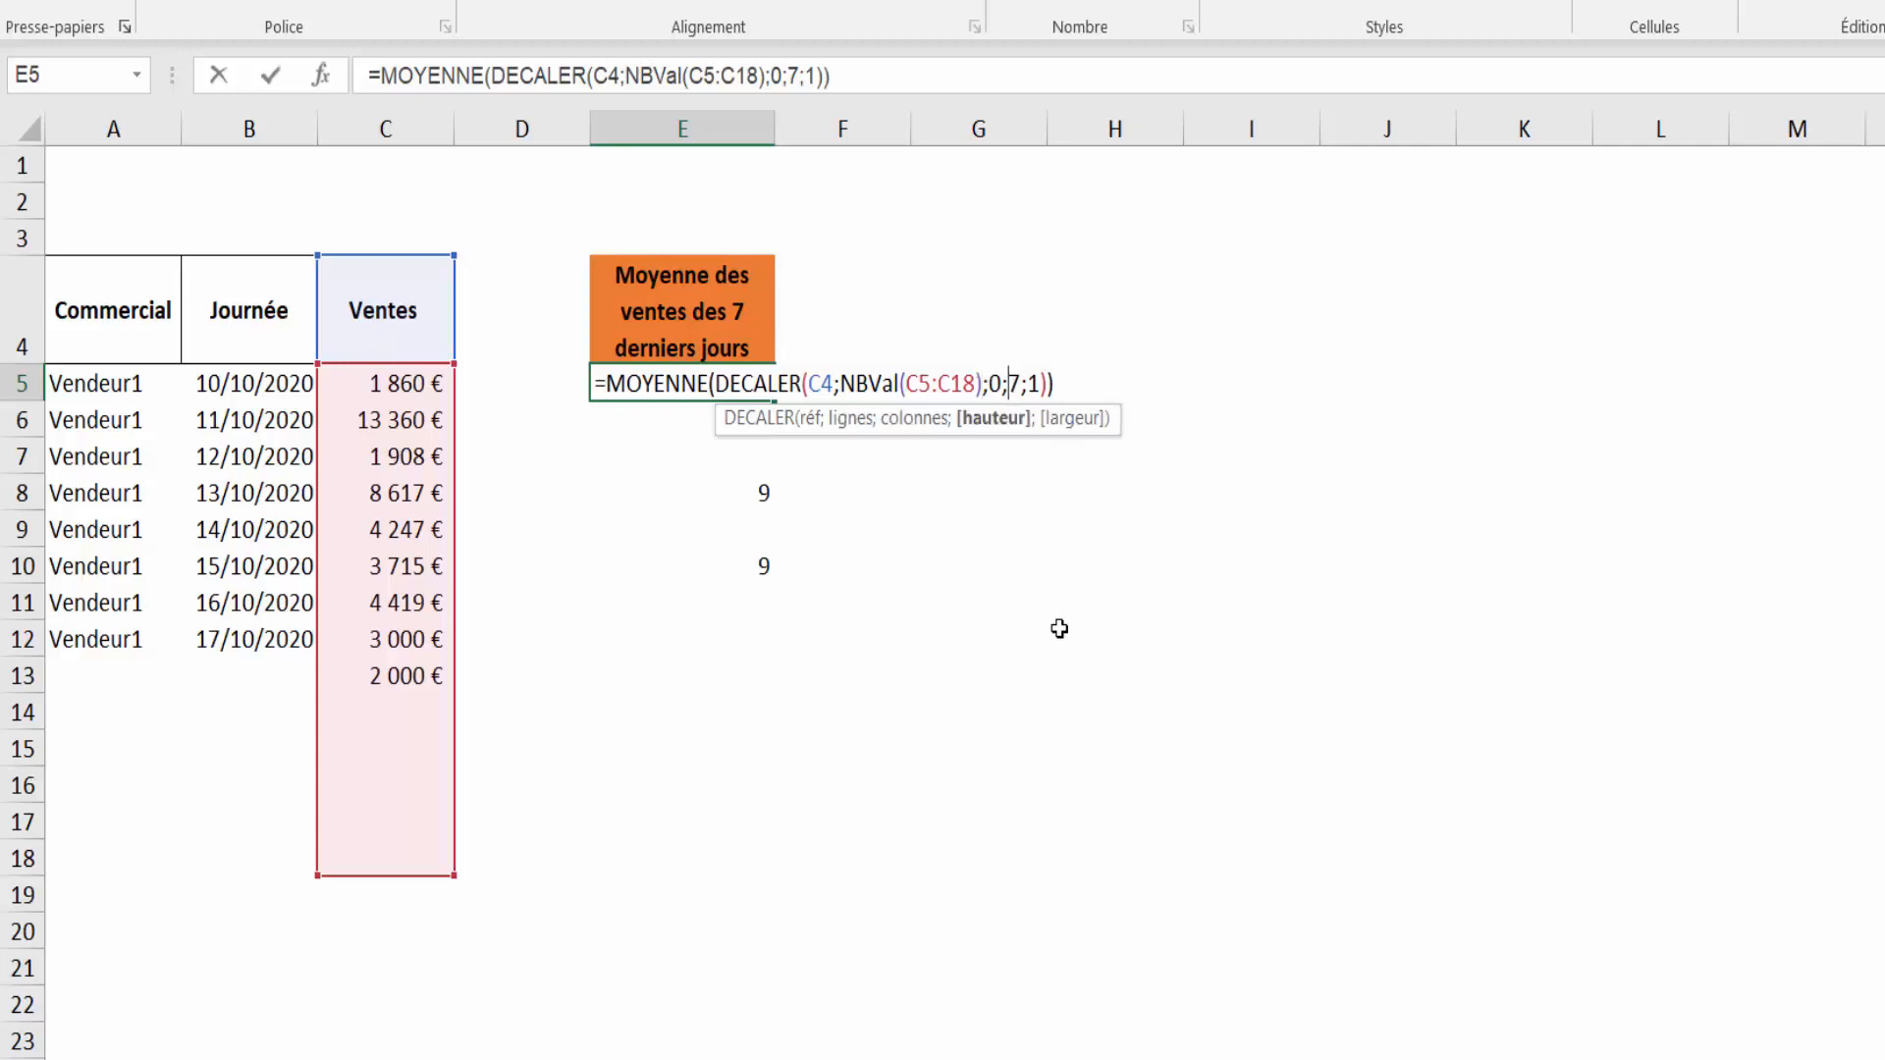
key(Delete)
text(-7)
key(Return)
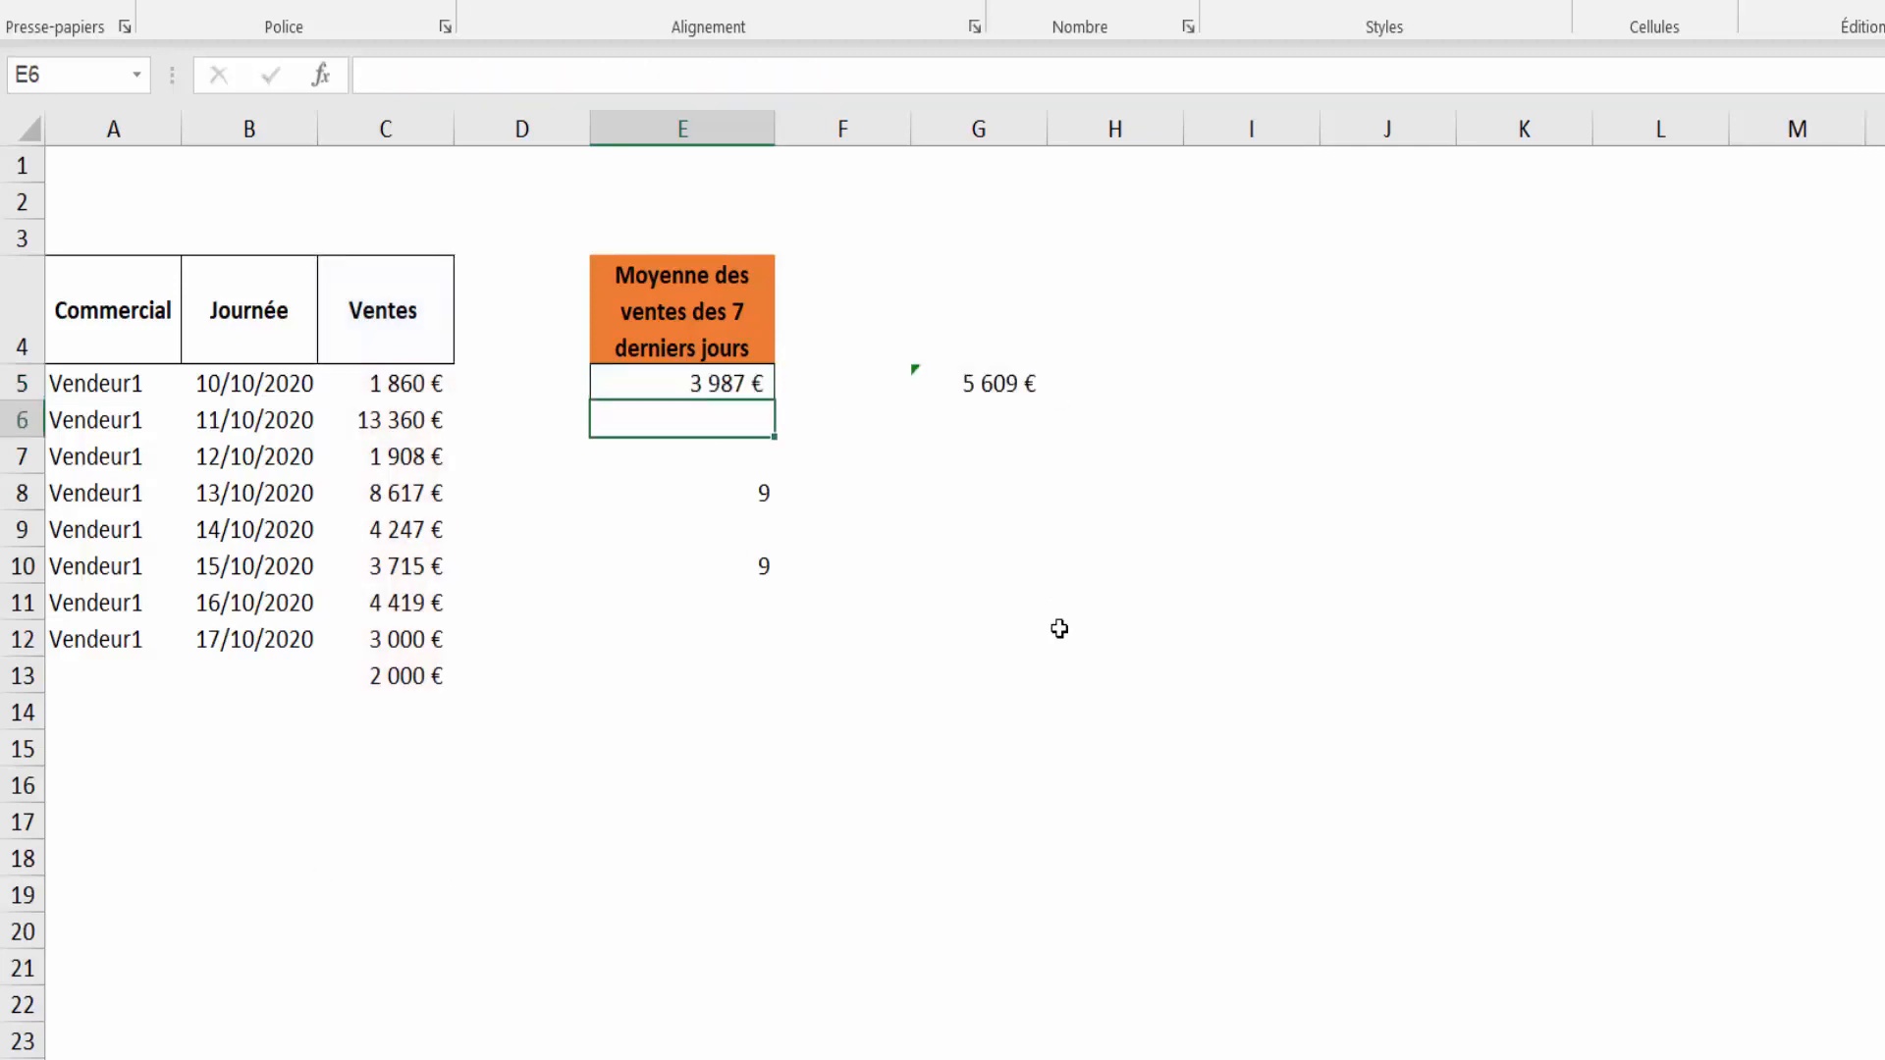
key(Up)
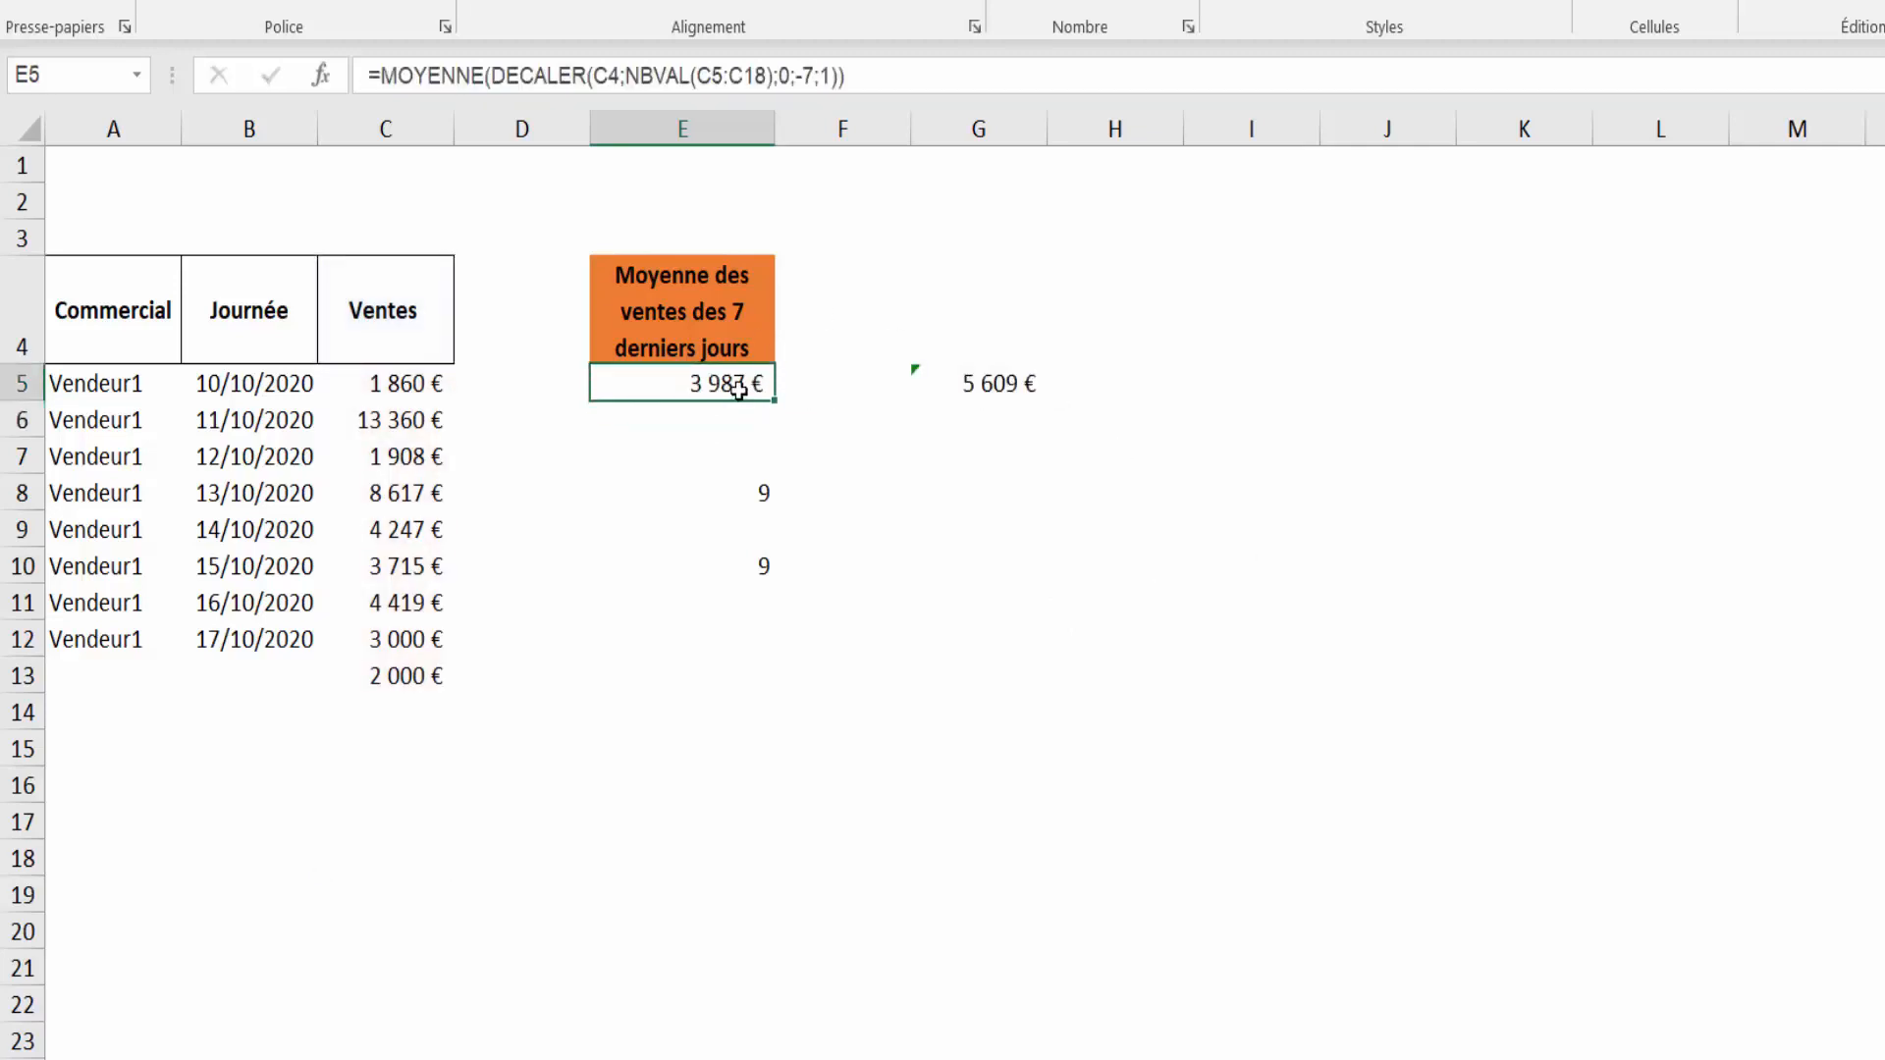
click(412, 679)
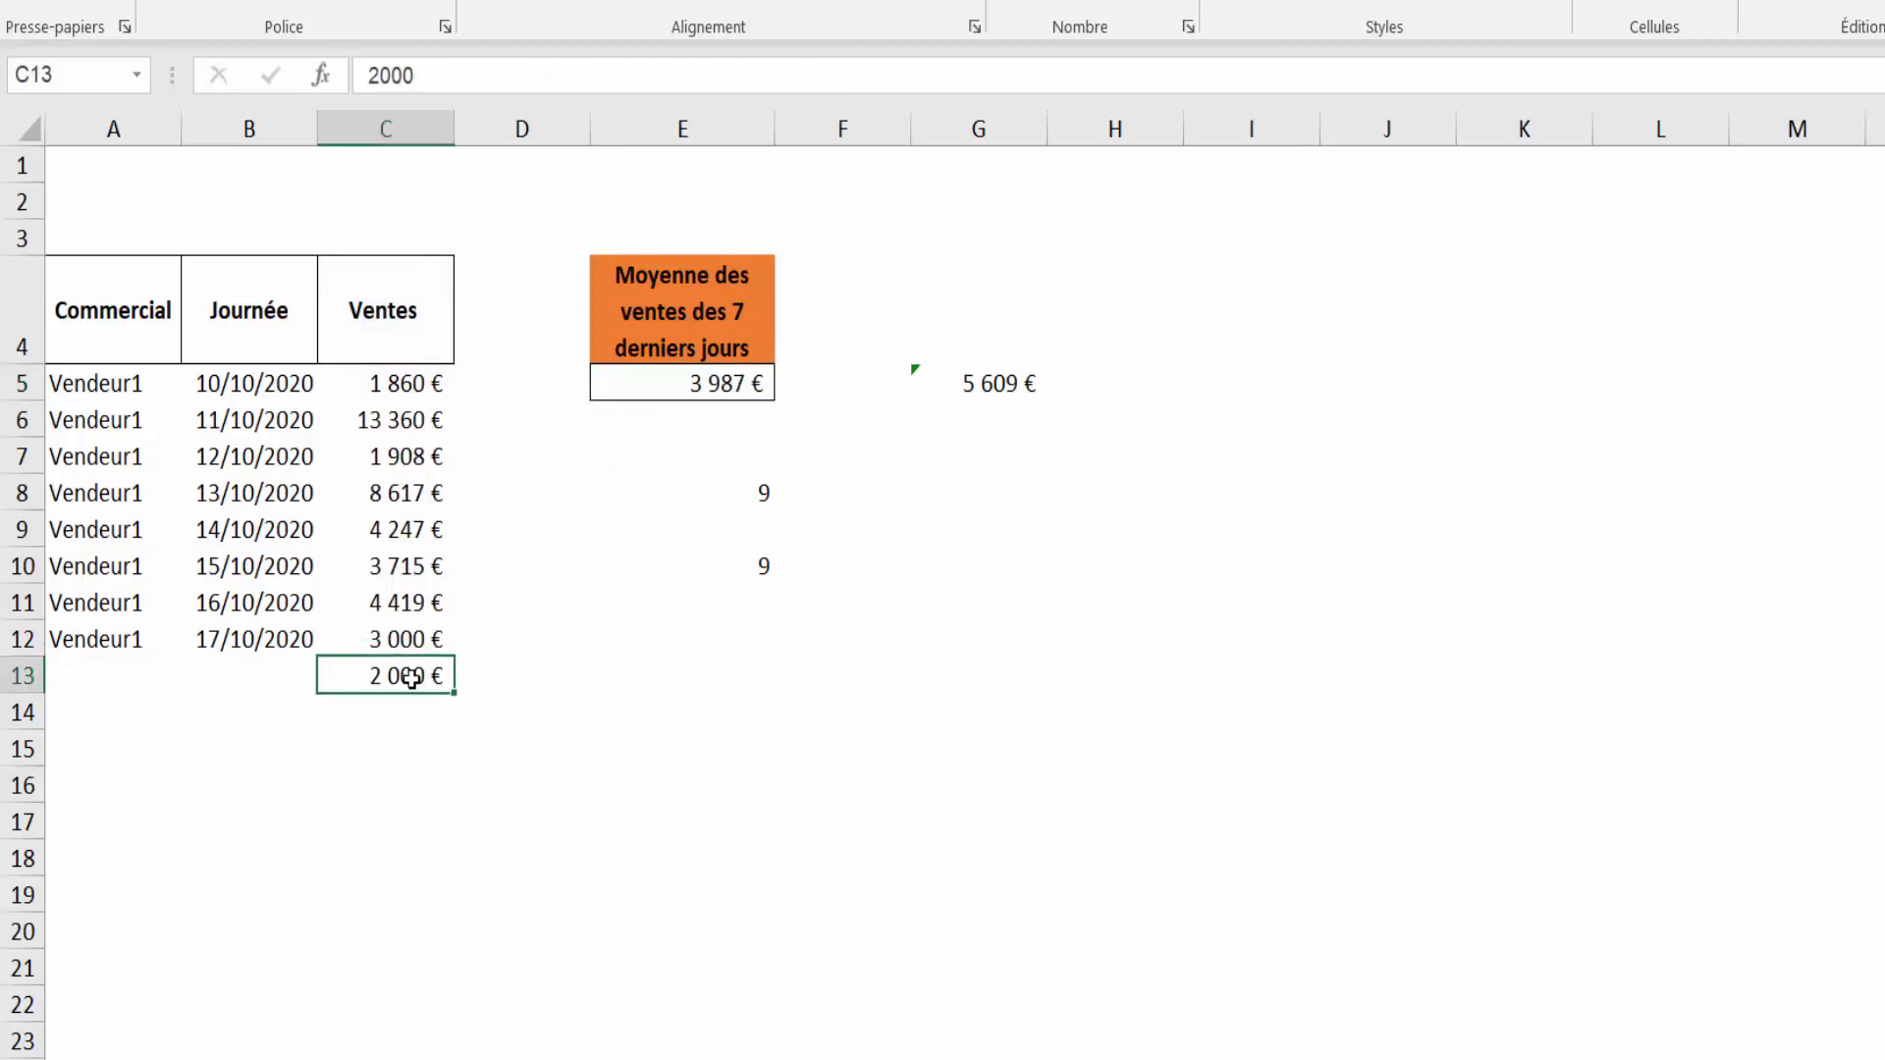
drag(411, 673, 396, 456)
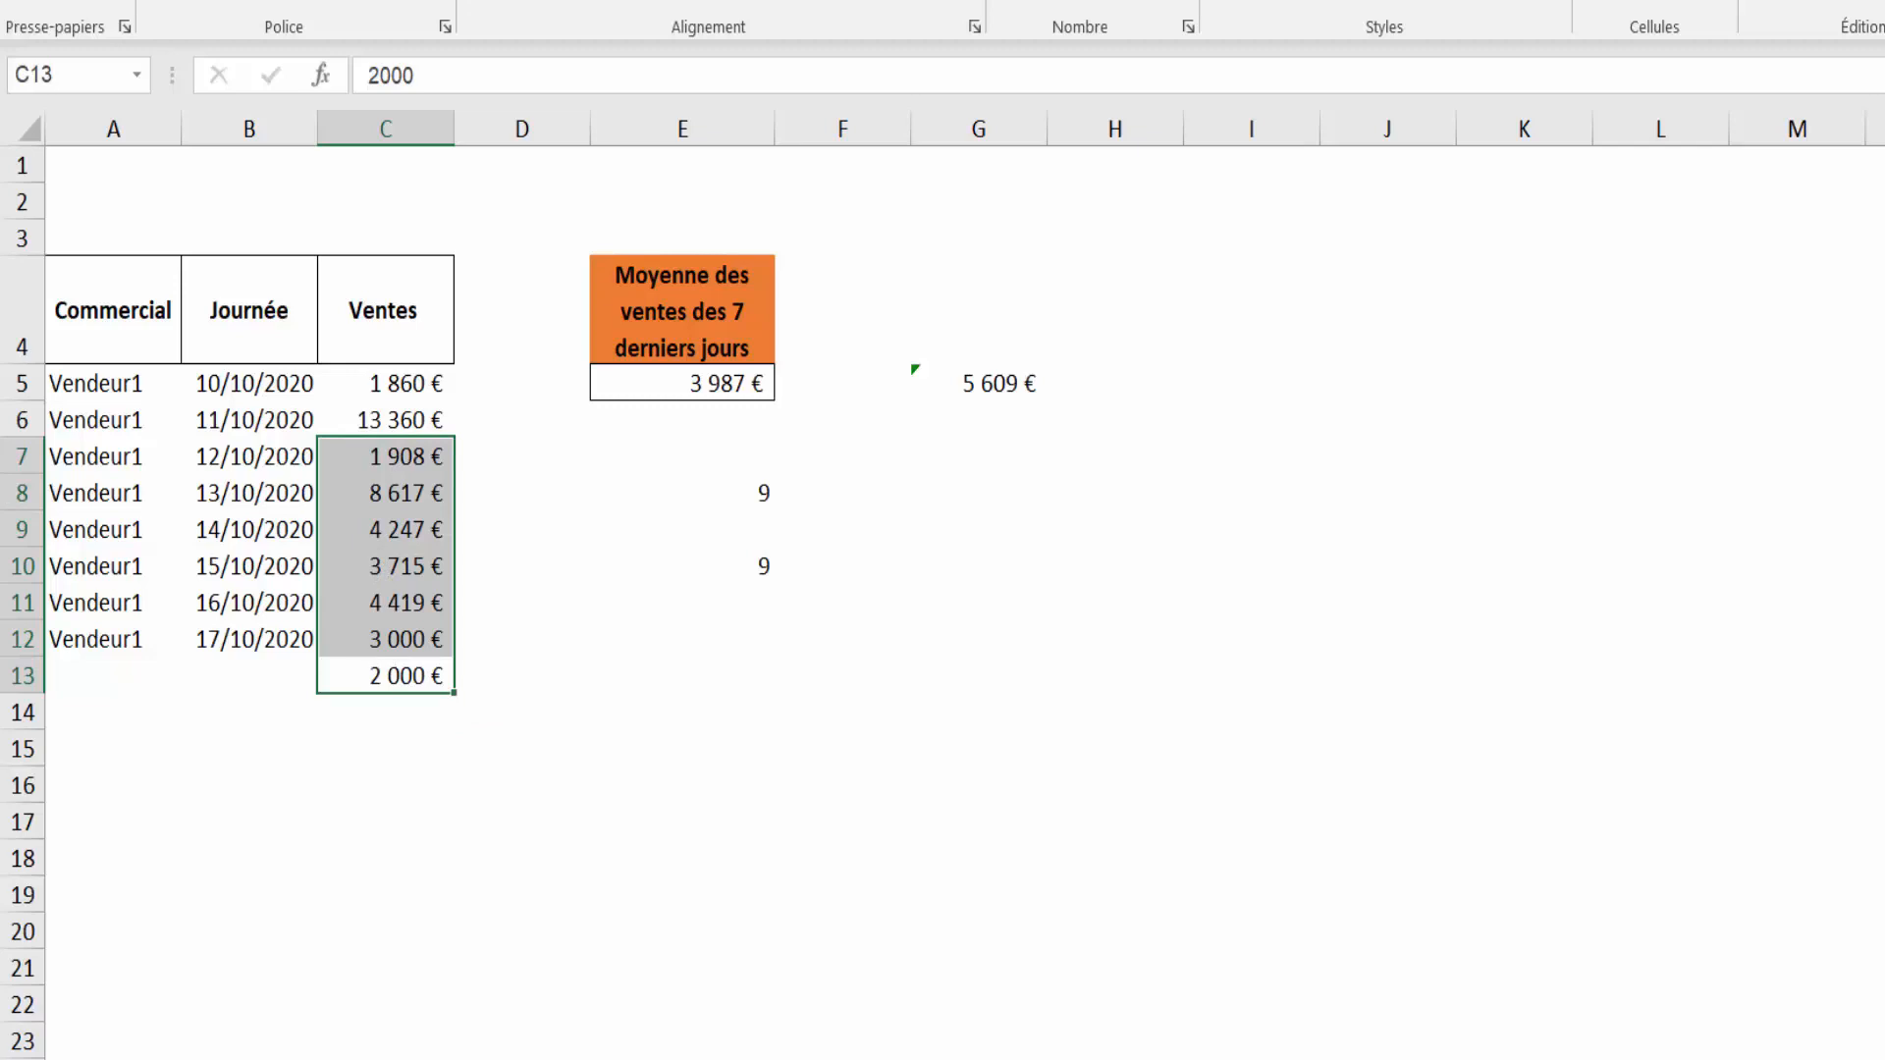
Step: Add a sale of 3000 in C14 and check the average in E5
click(418, 715)
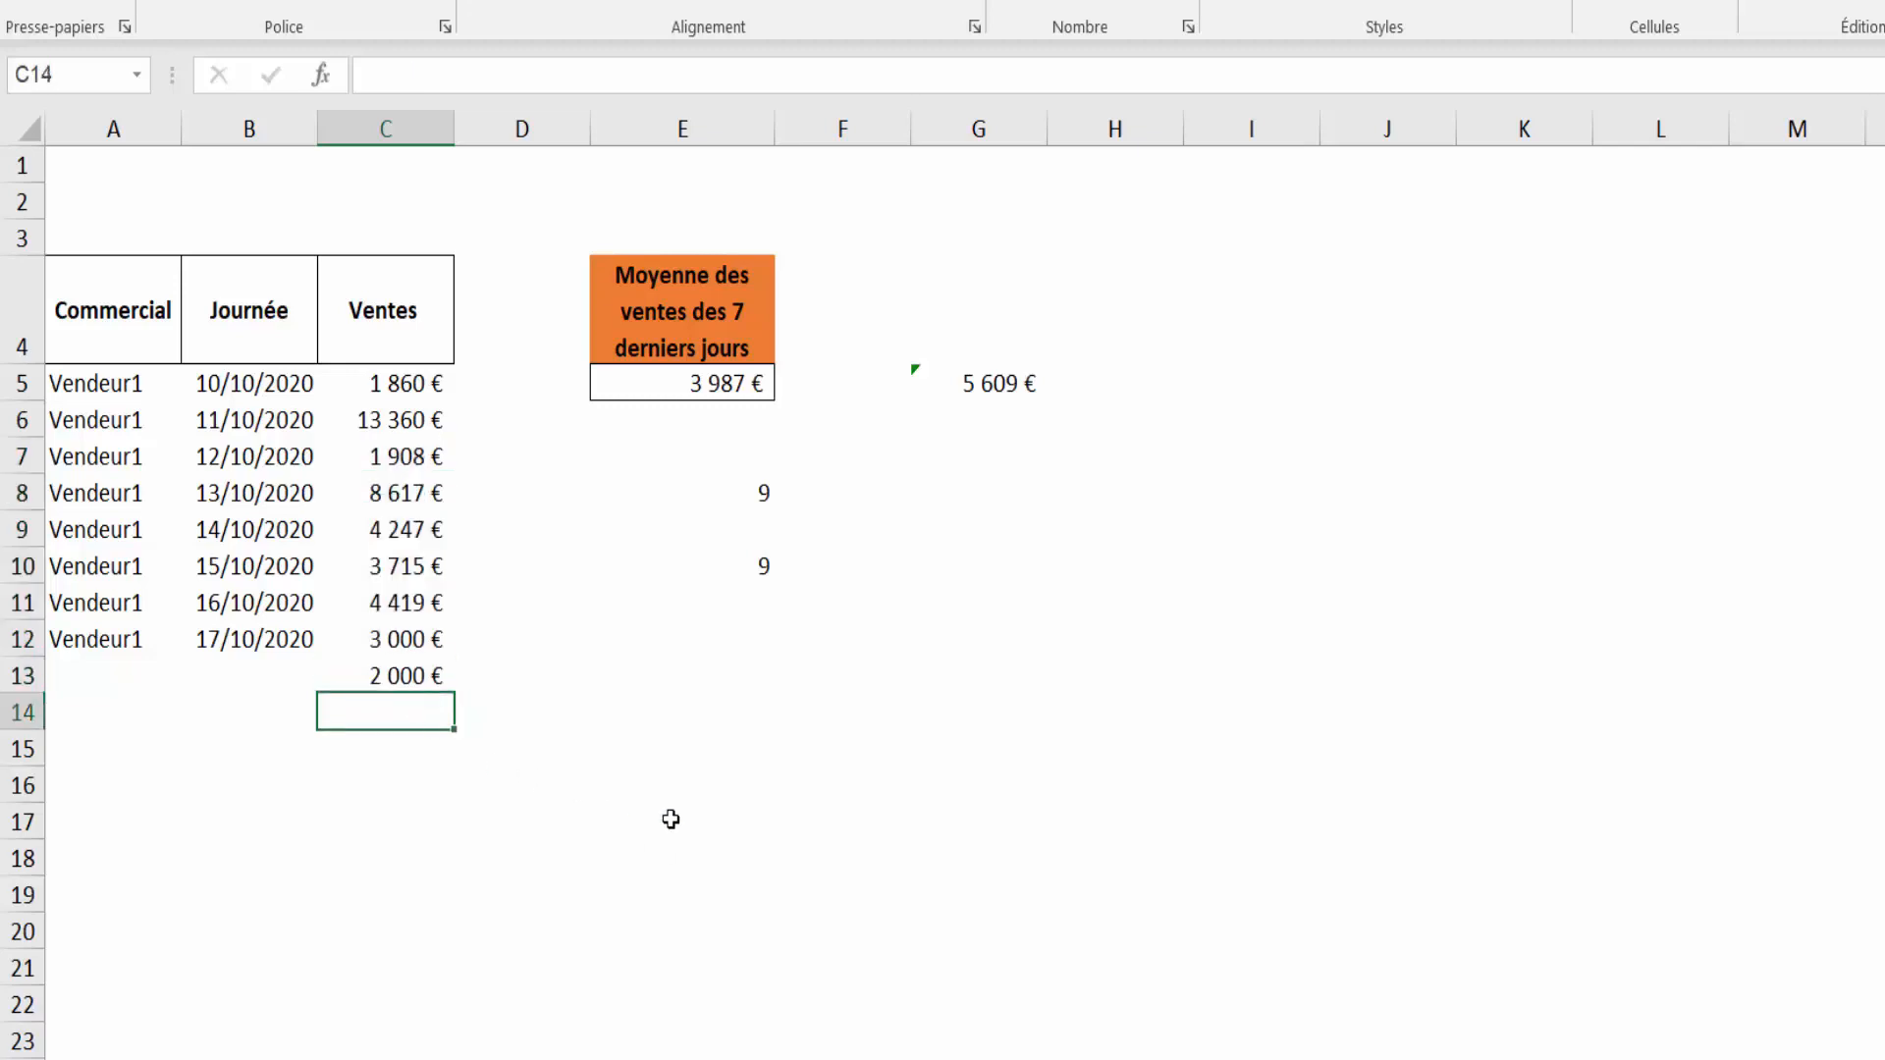
click(388, 775)
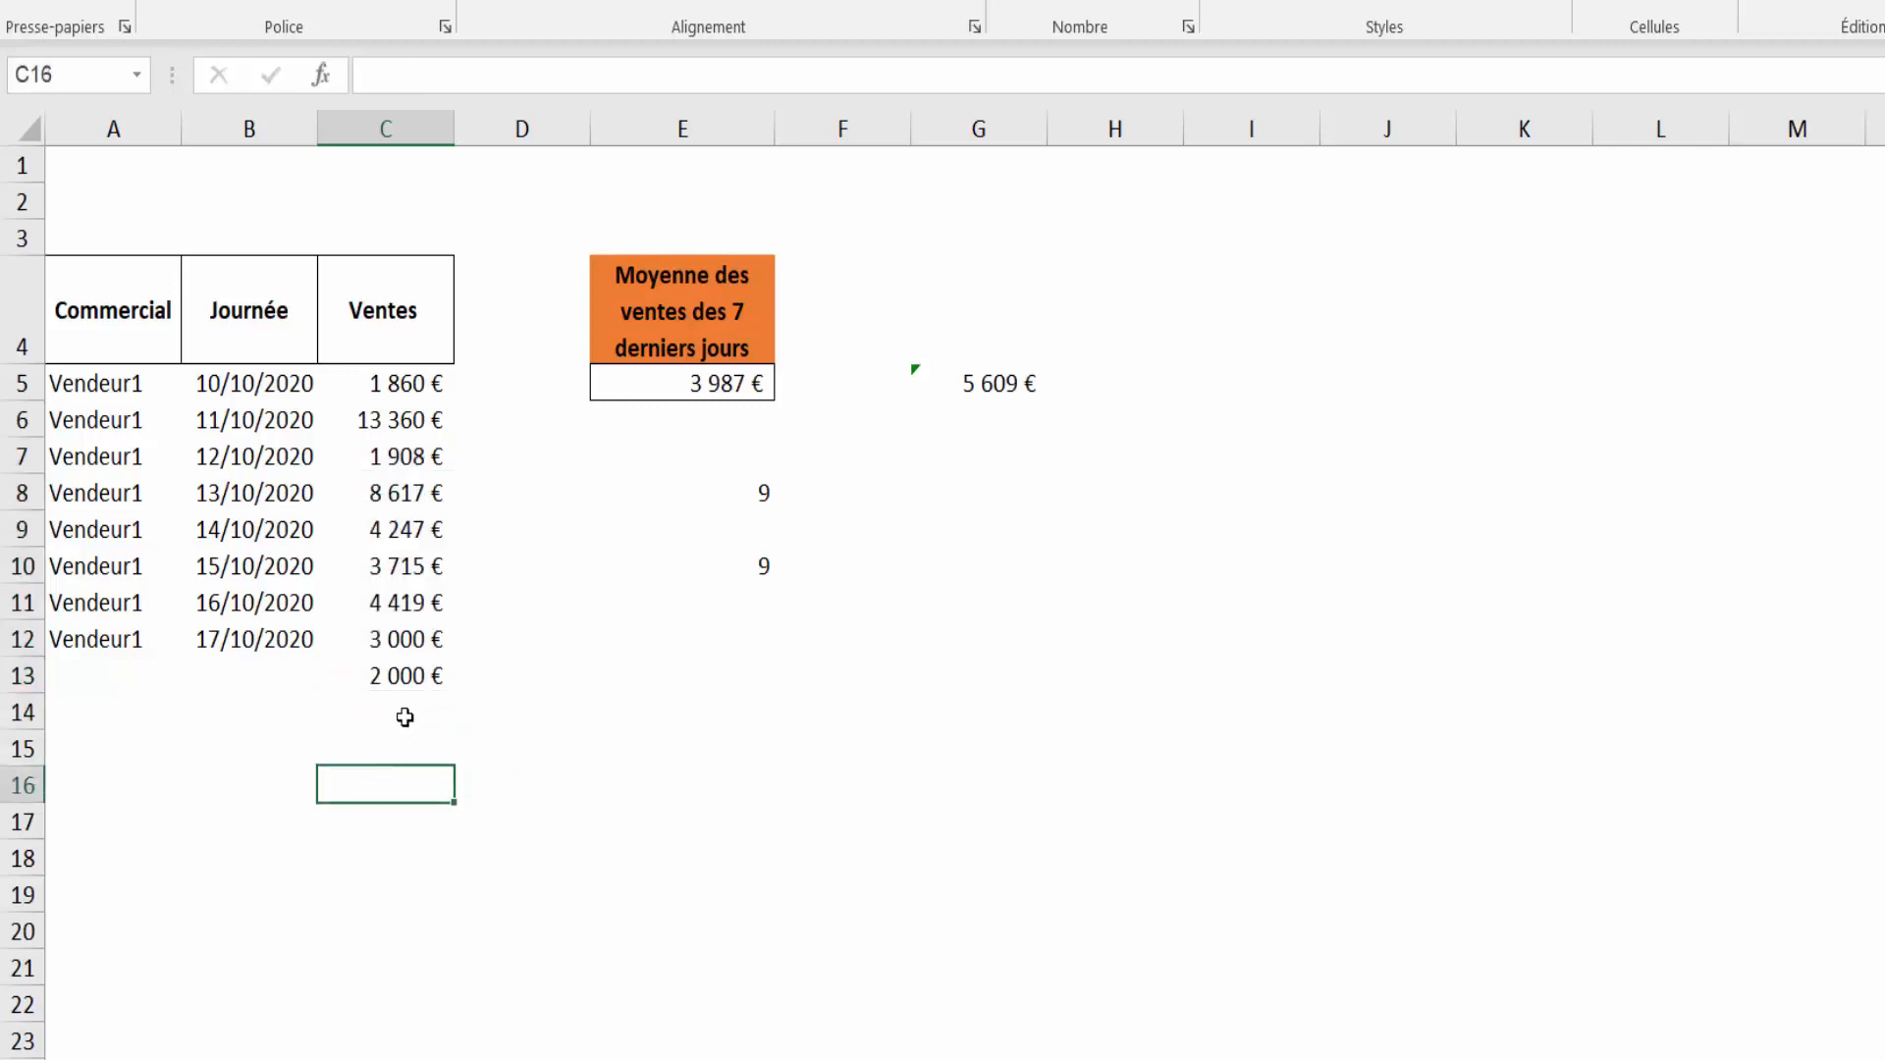
click(405, 704)
text(3000)
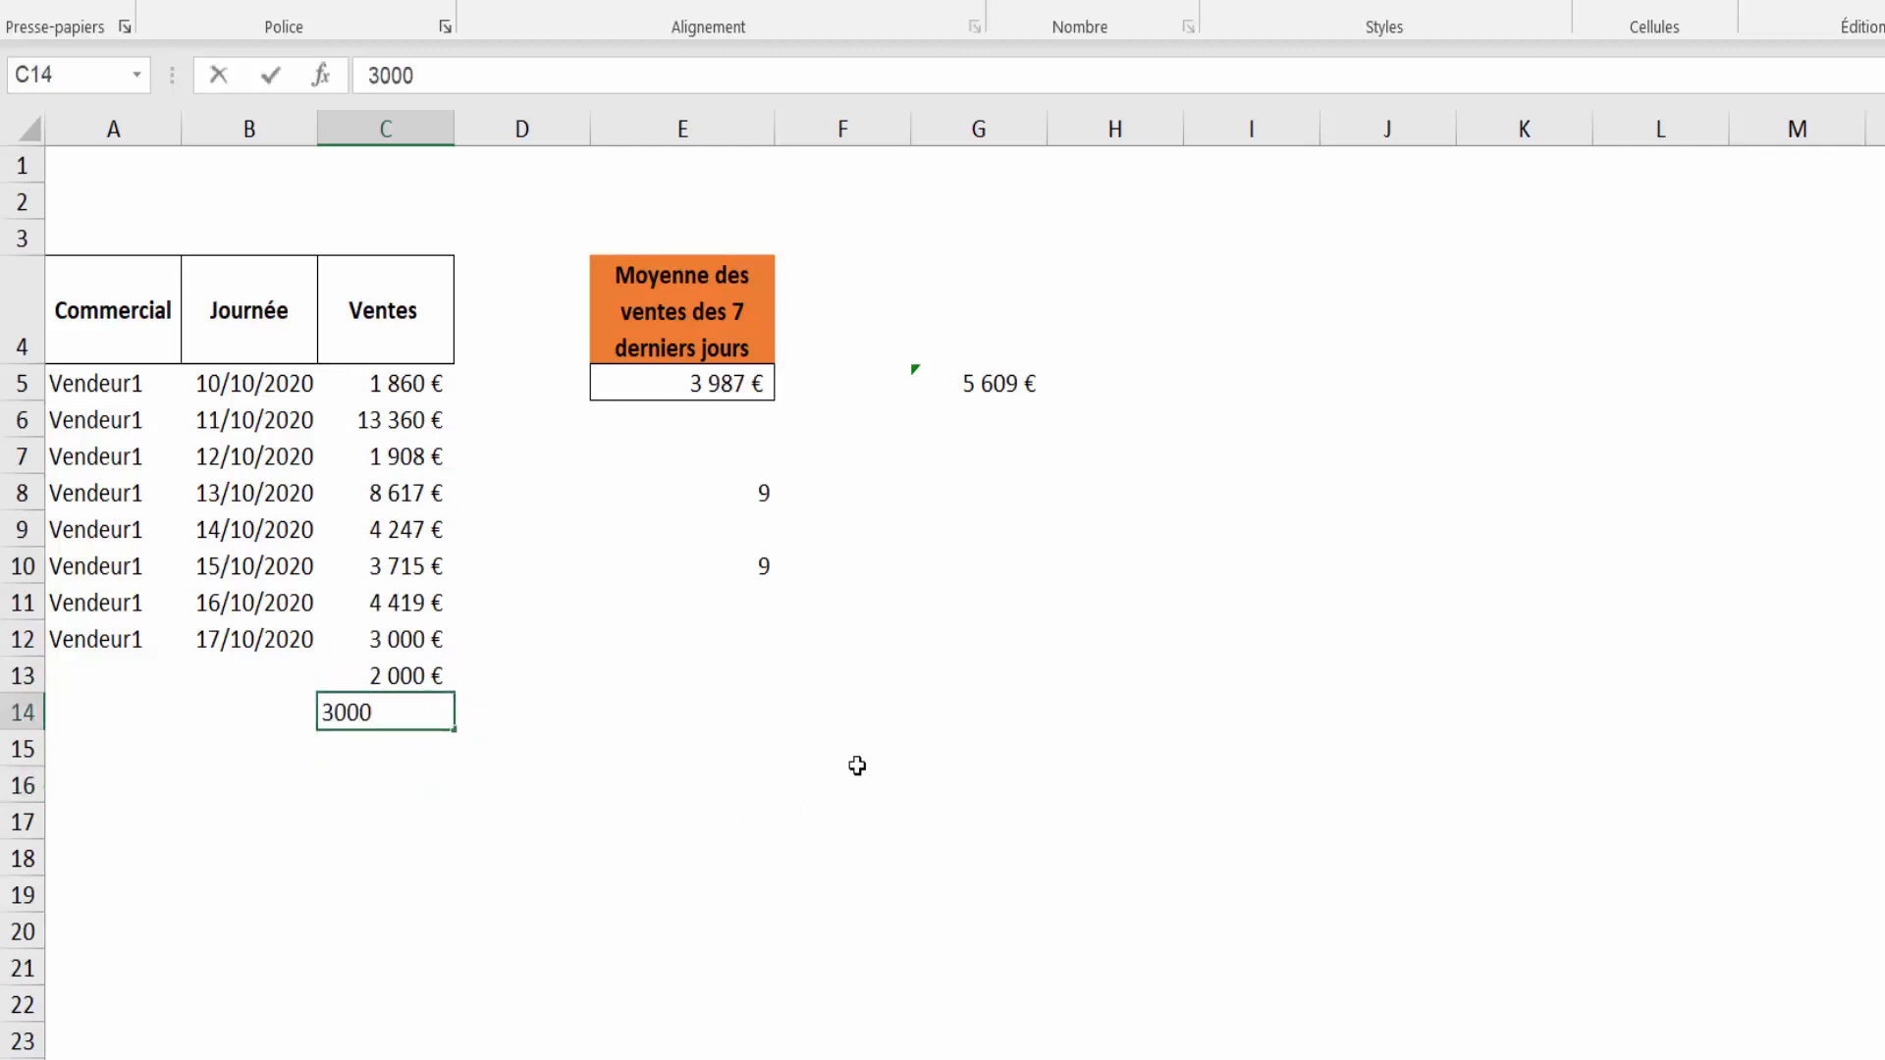
key(Return)
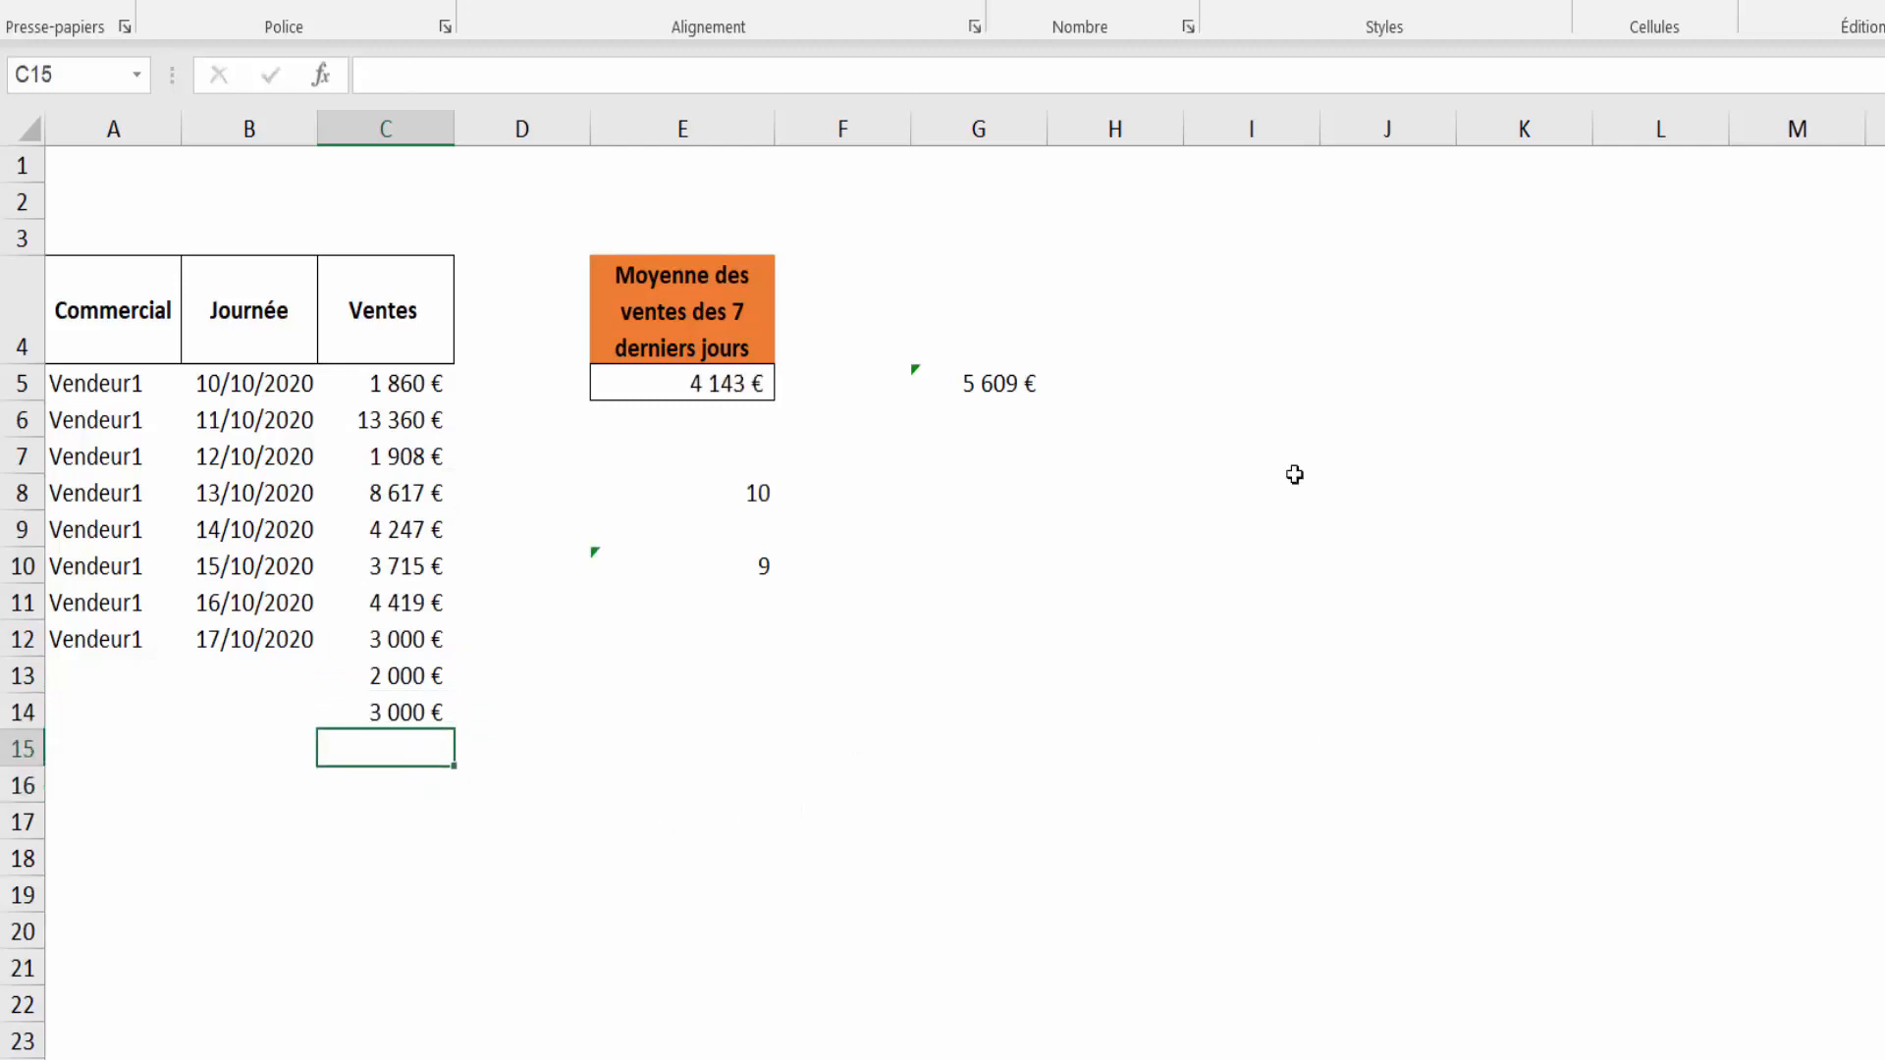
click(764, 392)
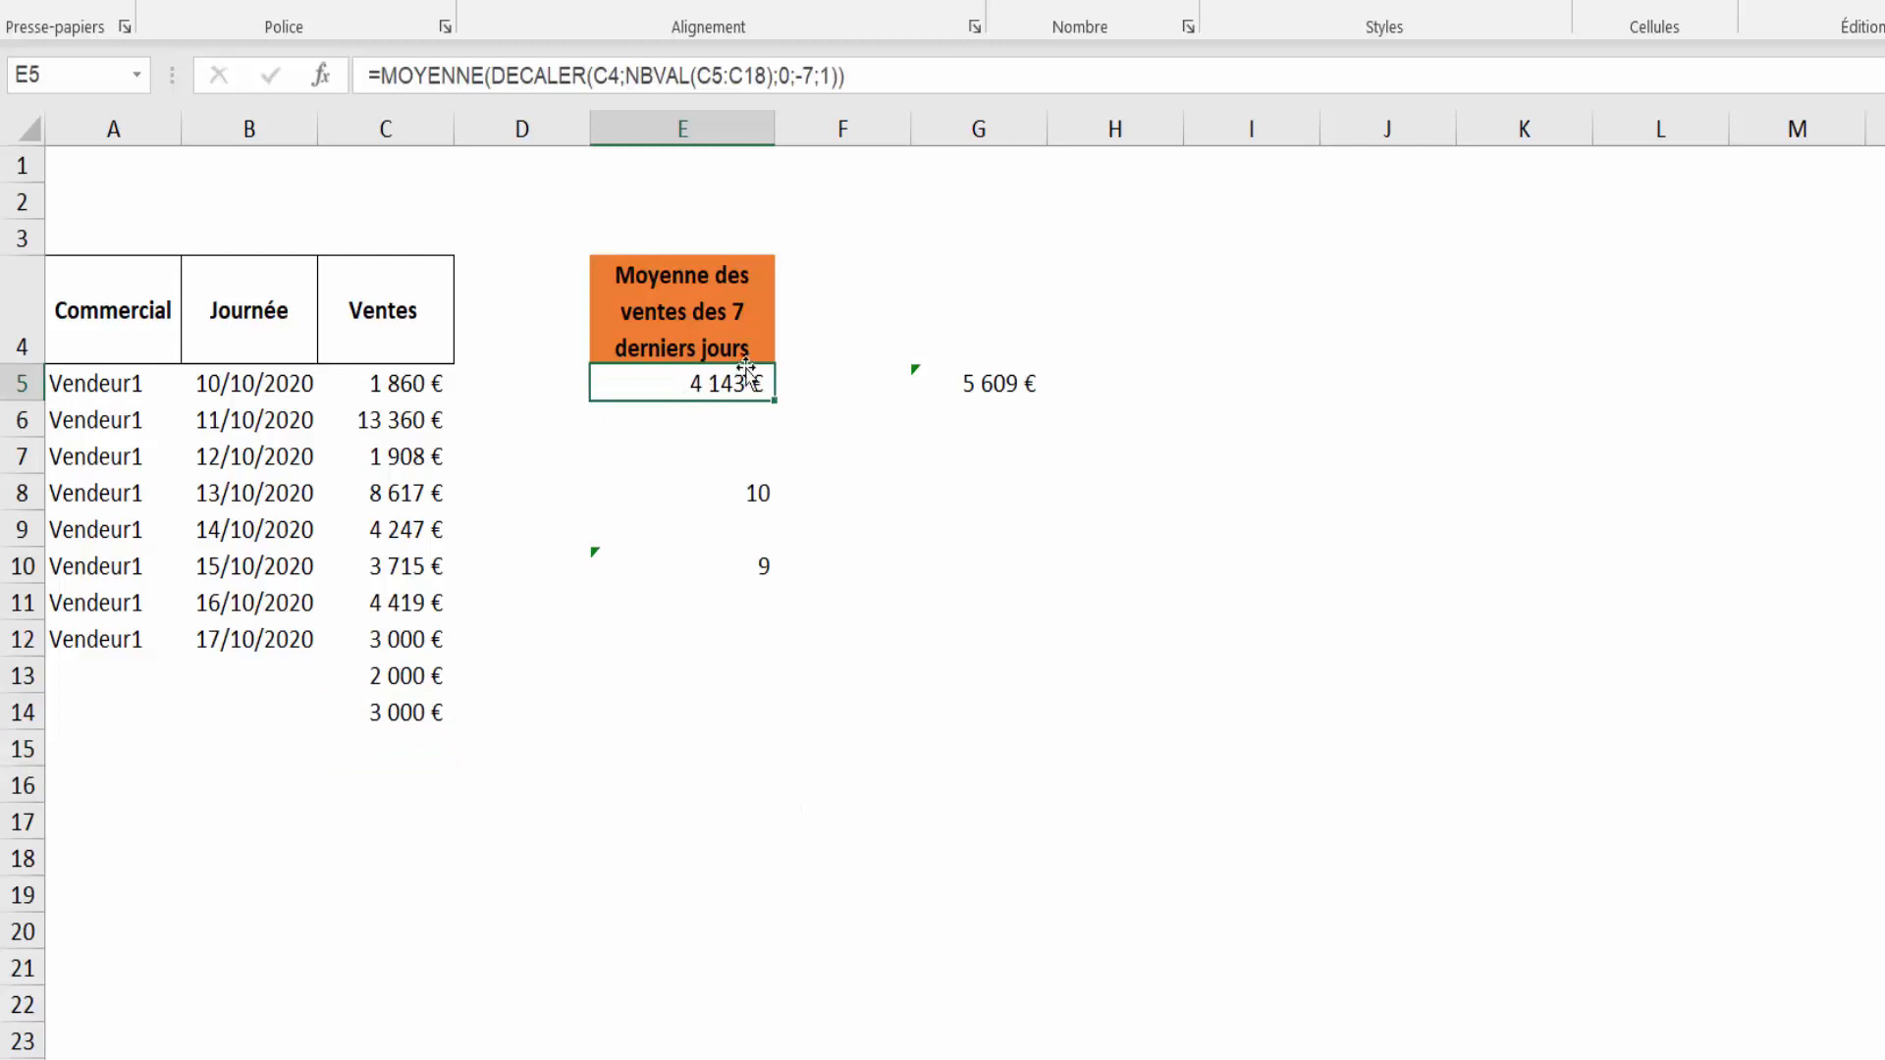
Step: Go through the last seven sales from C14 up to C8 and highlight the range C8:C14
click(399, 711)
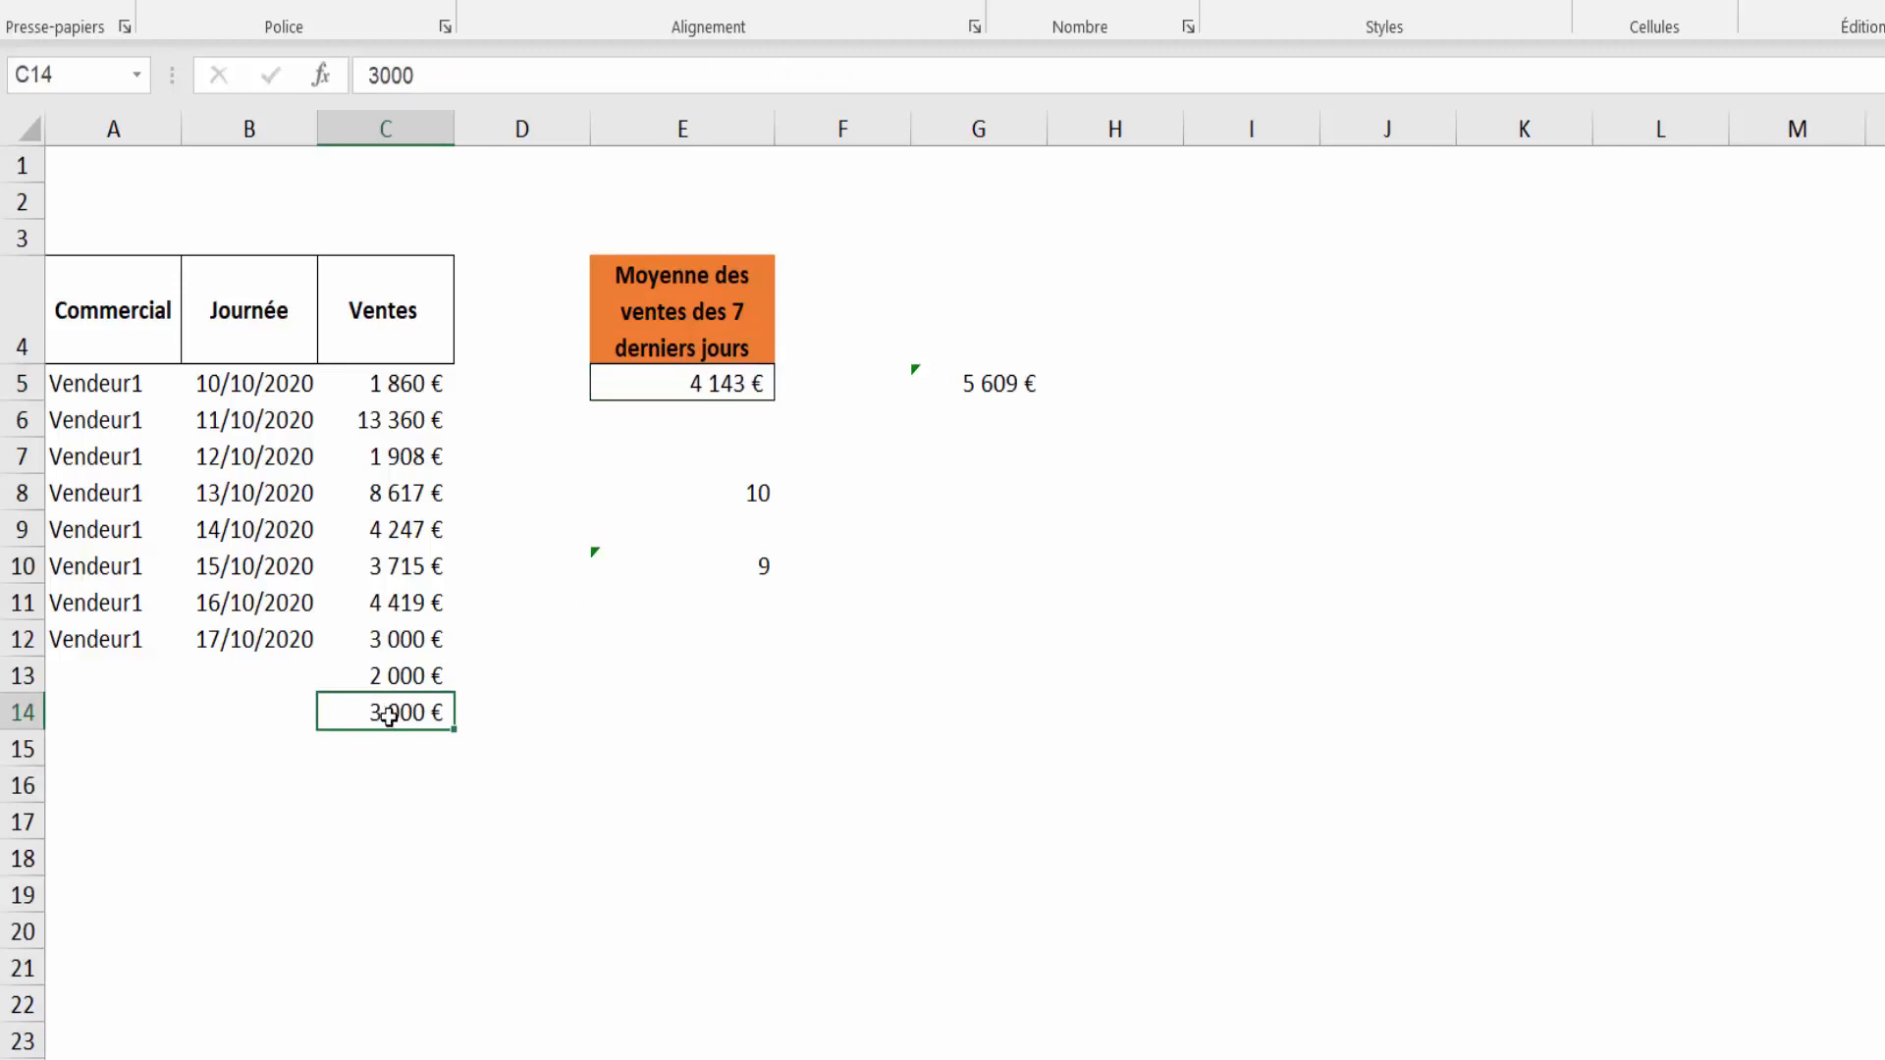
click(395, 638)
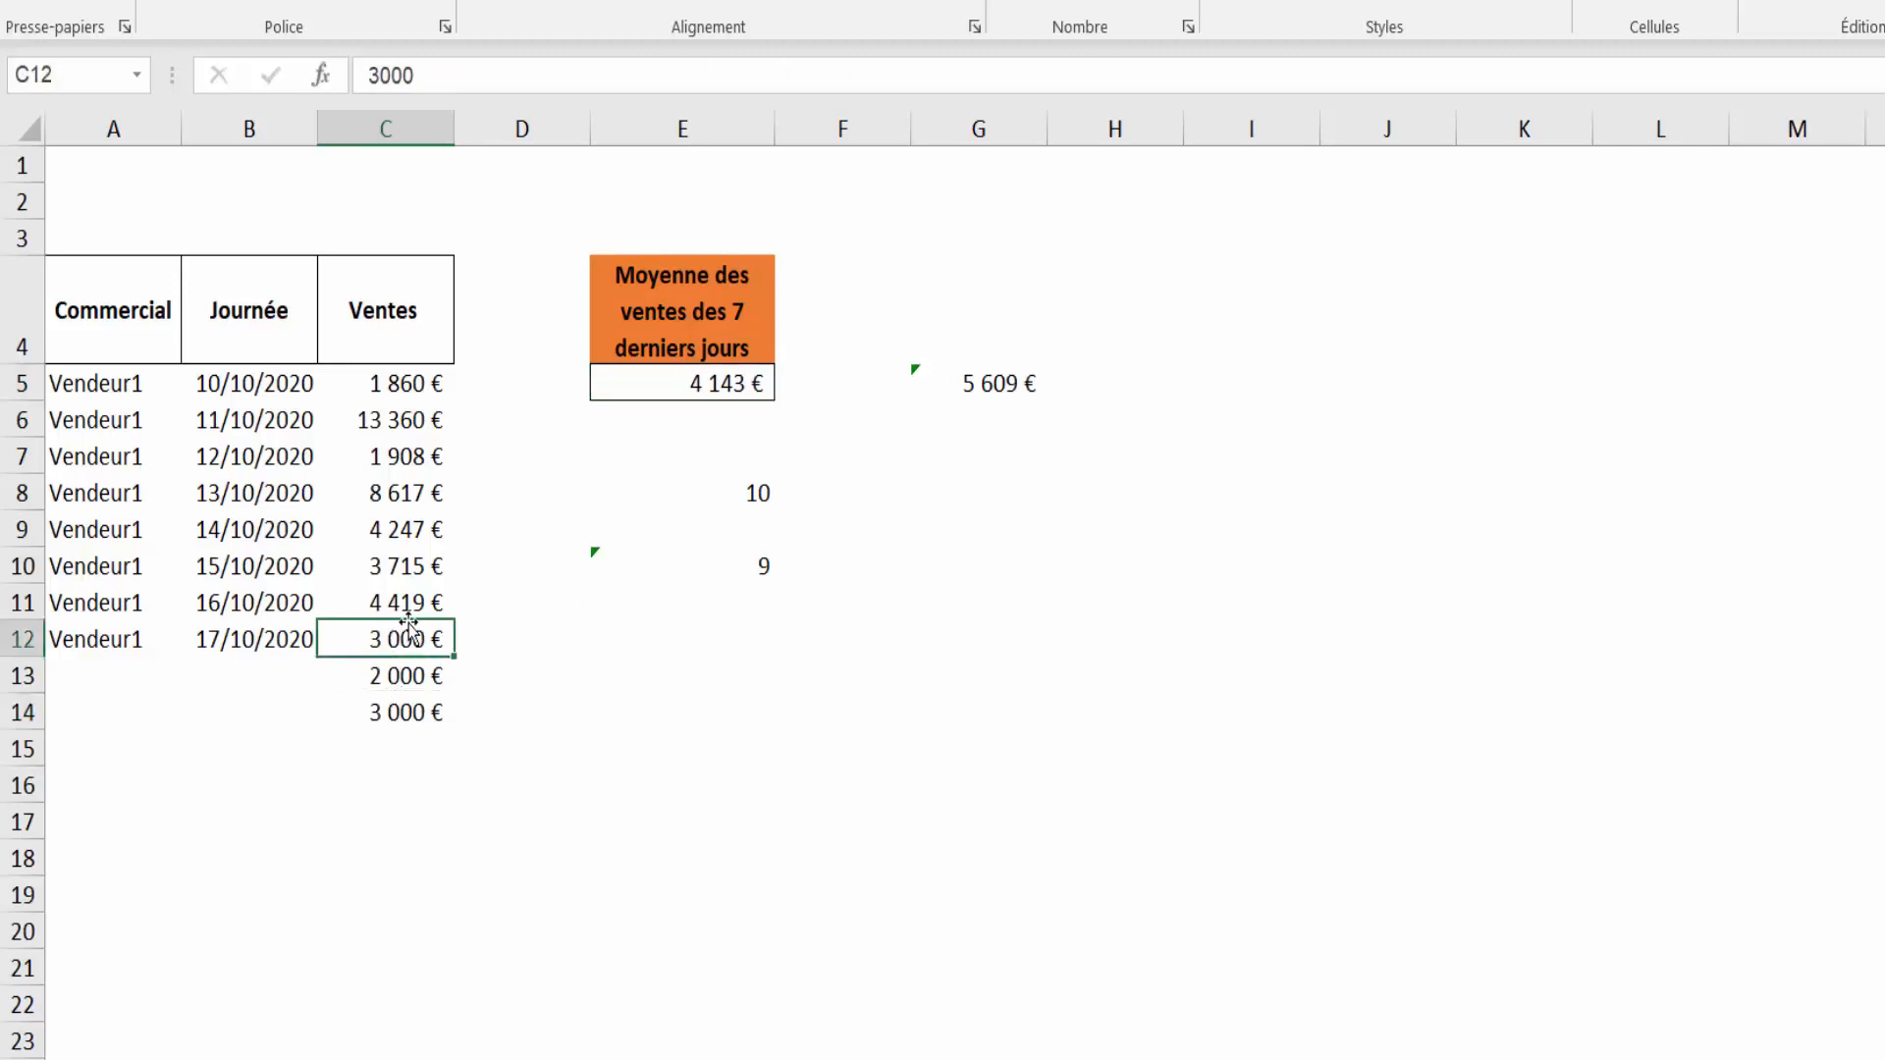
click(408, 603)
click(407, 566)
click(407, 530)
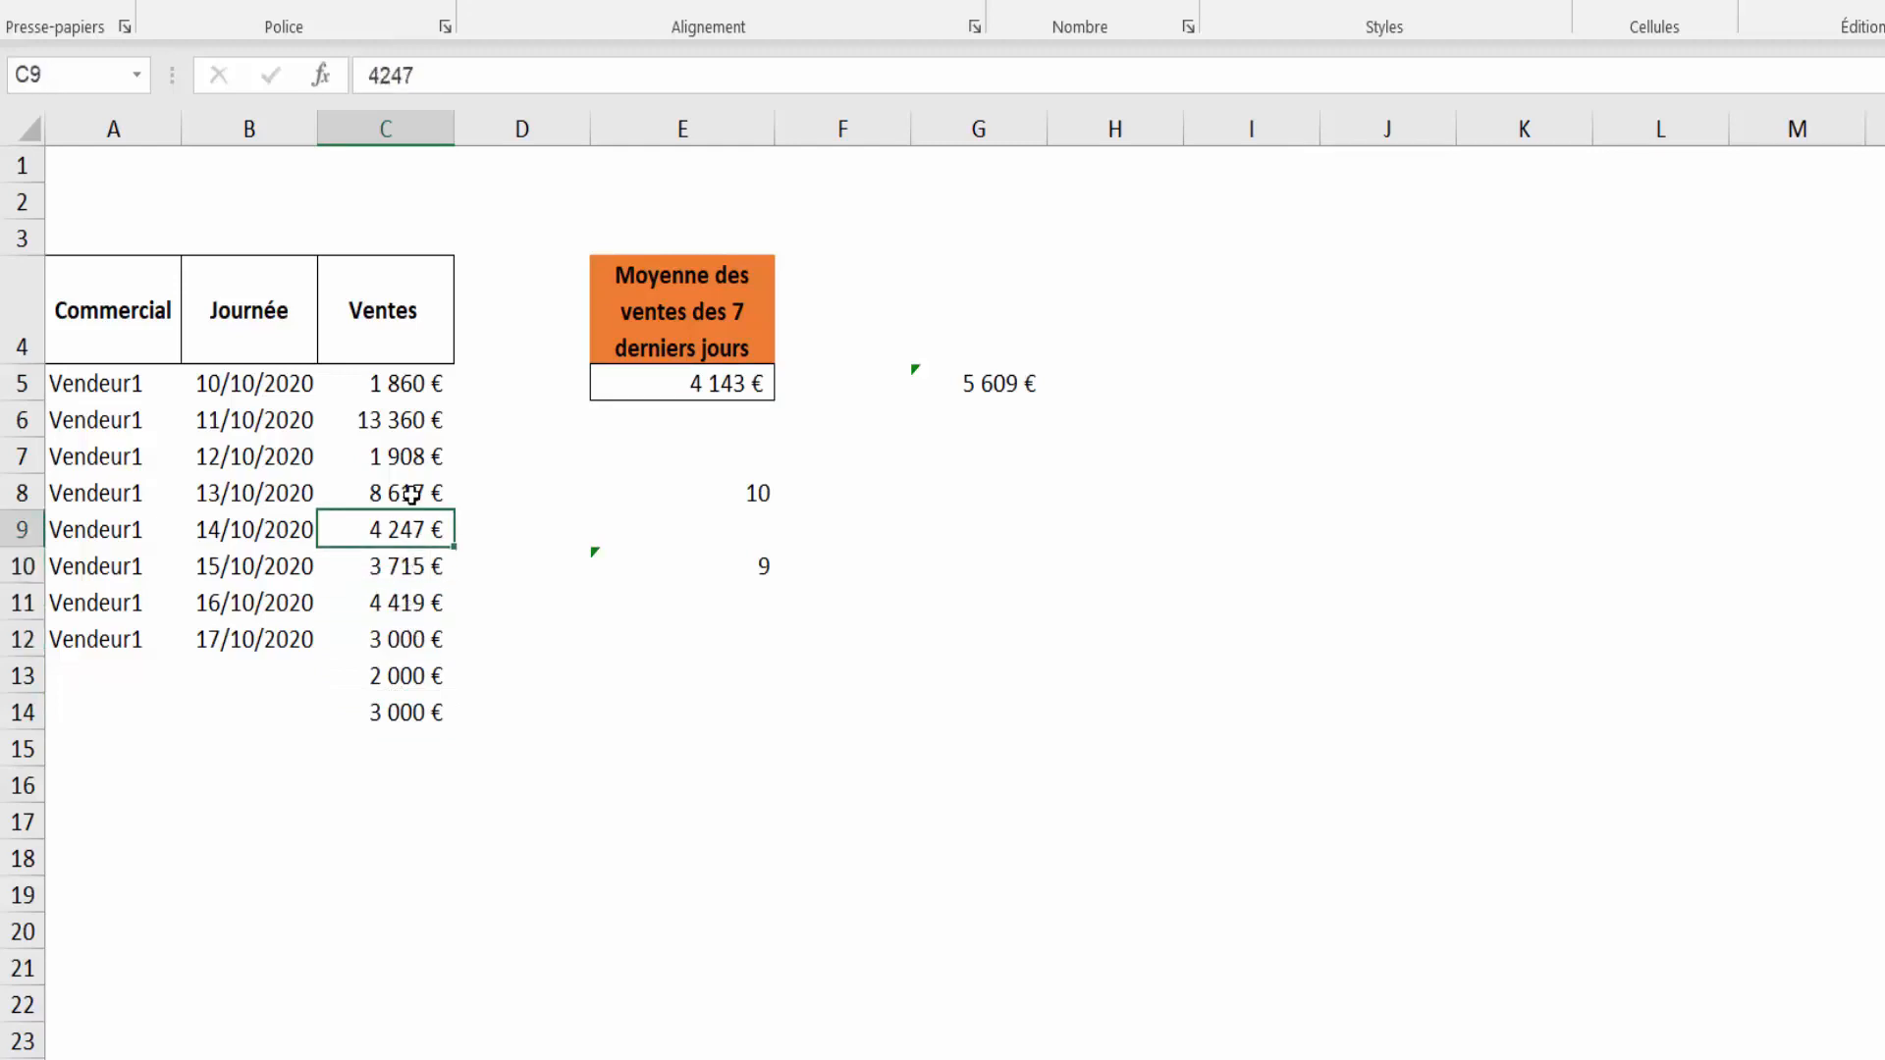
click(410, 492)
drag(409, 489, 406, 705)
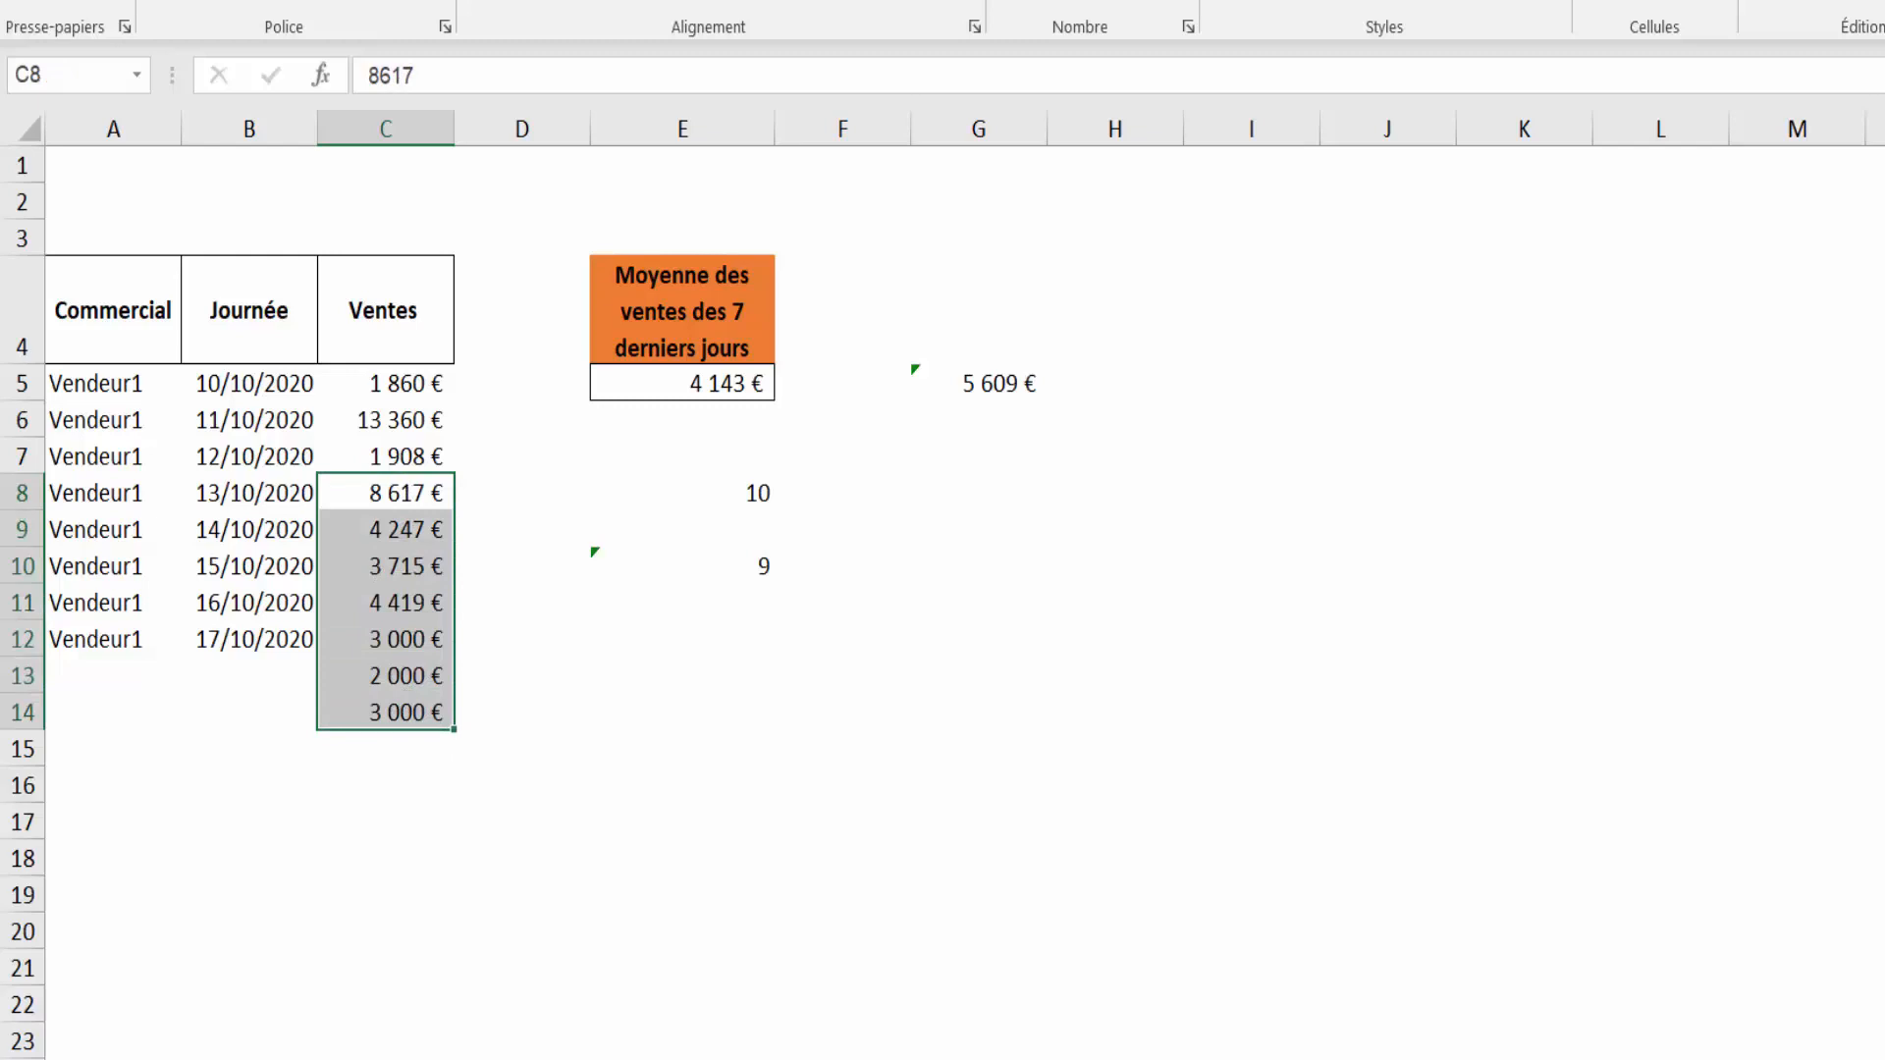
Step: Change the rows argument in E5's DECALER formula to NBVAL(C:C)-4 so it counts the entire column C, and check the formula
click(738, 384)
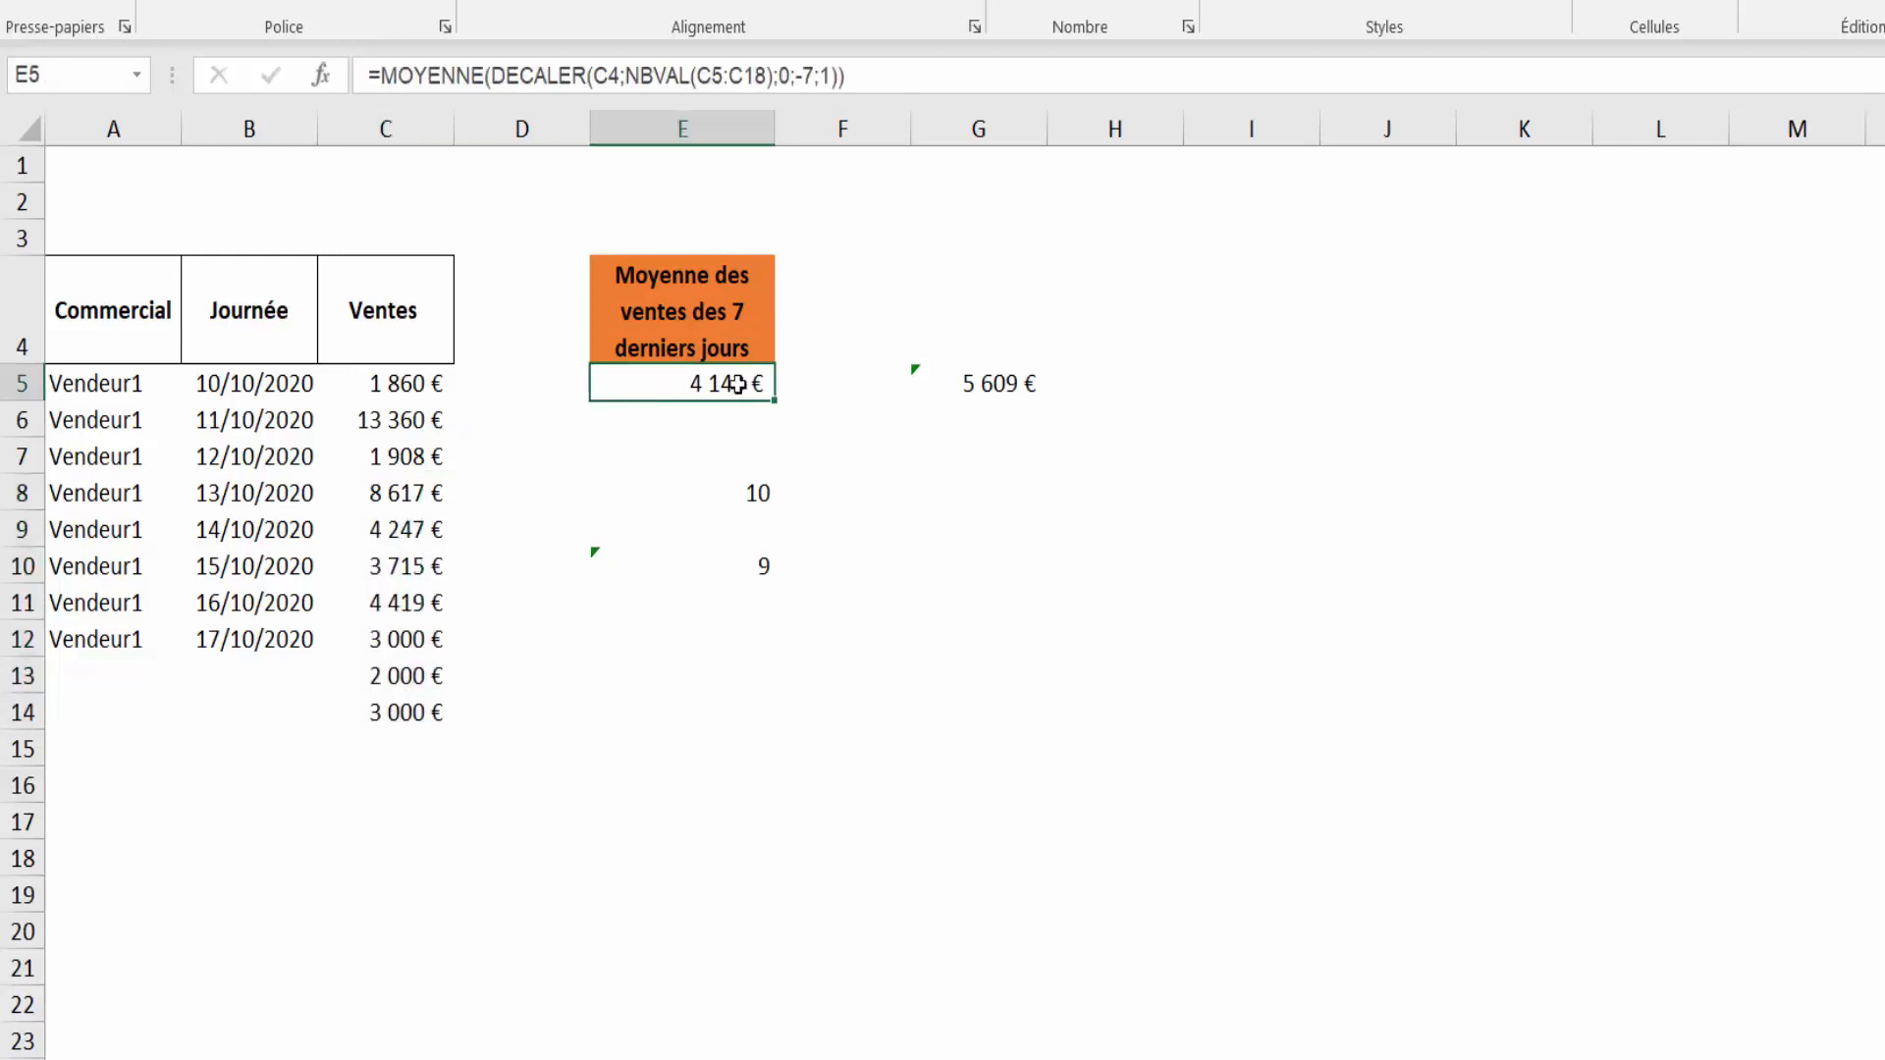
click(801, 73)
text(-)
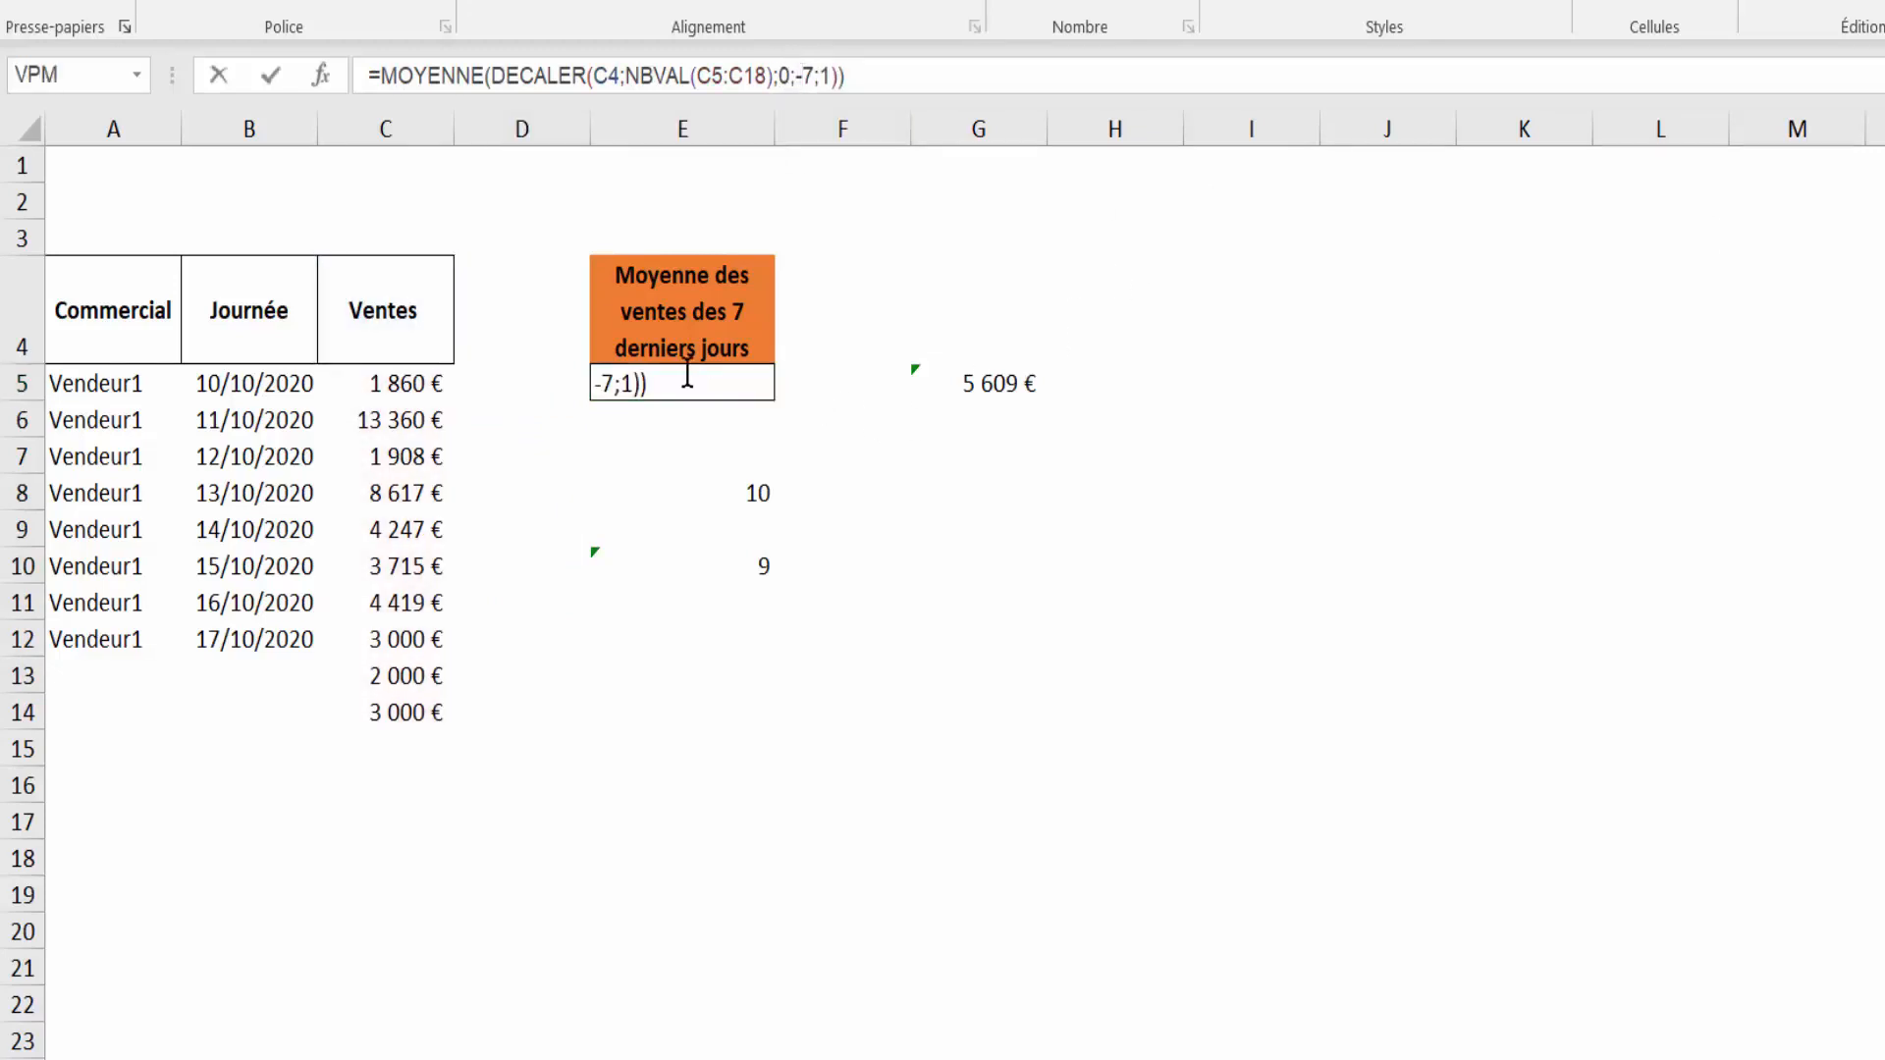
click(699, 73)
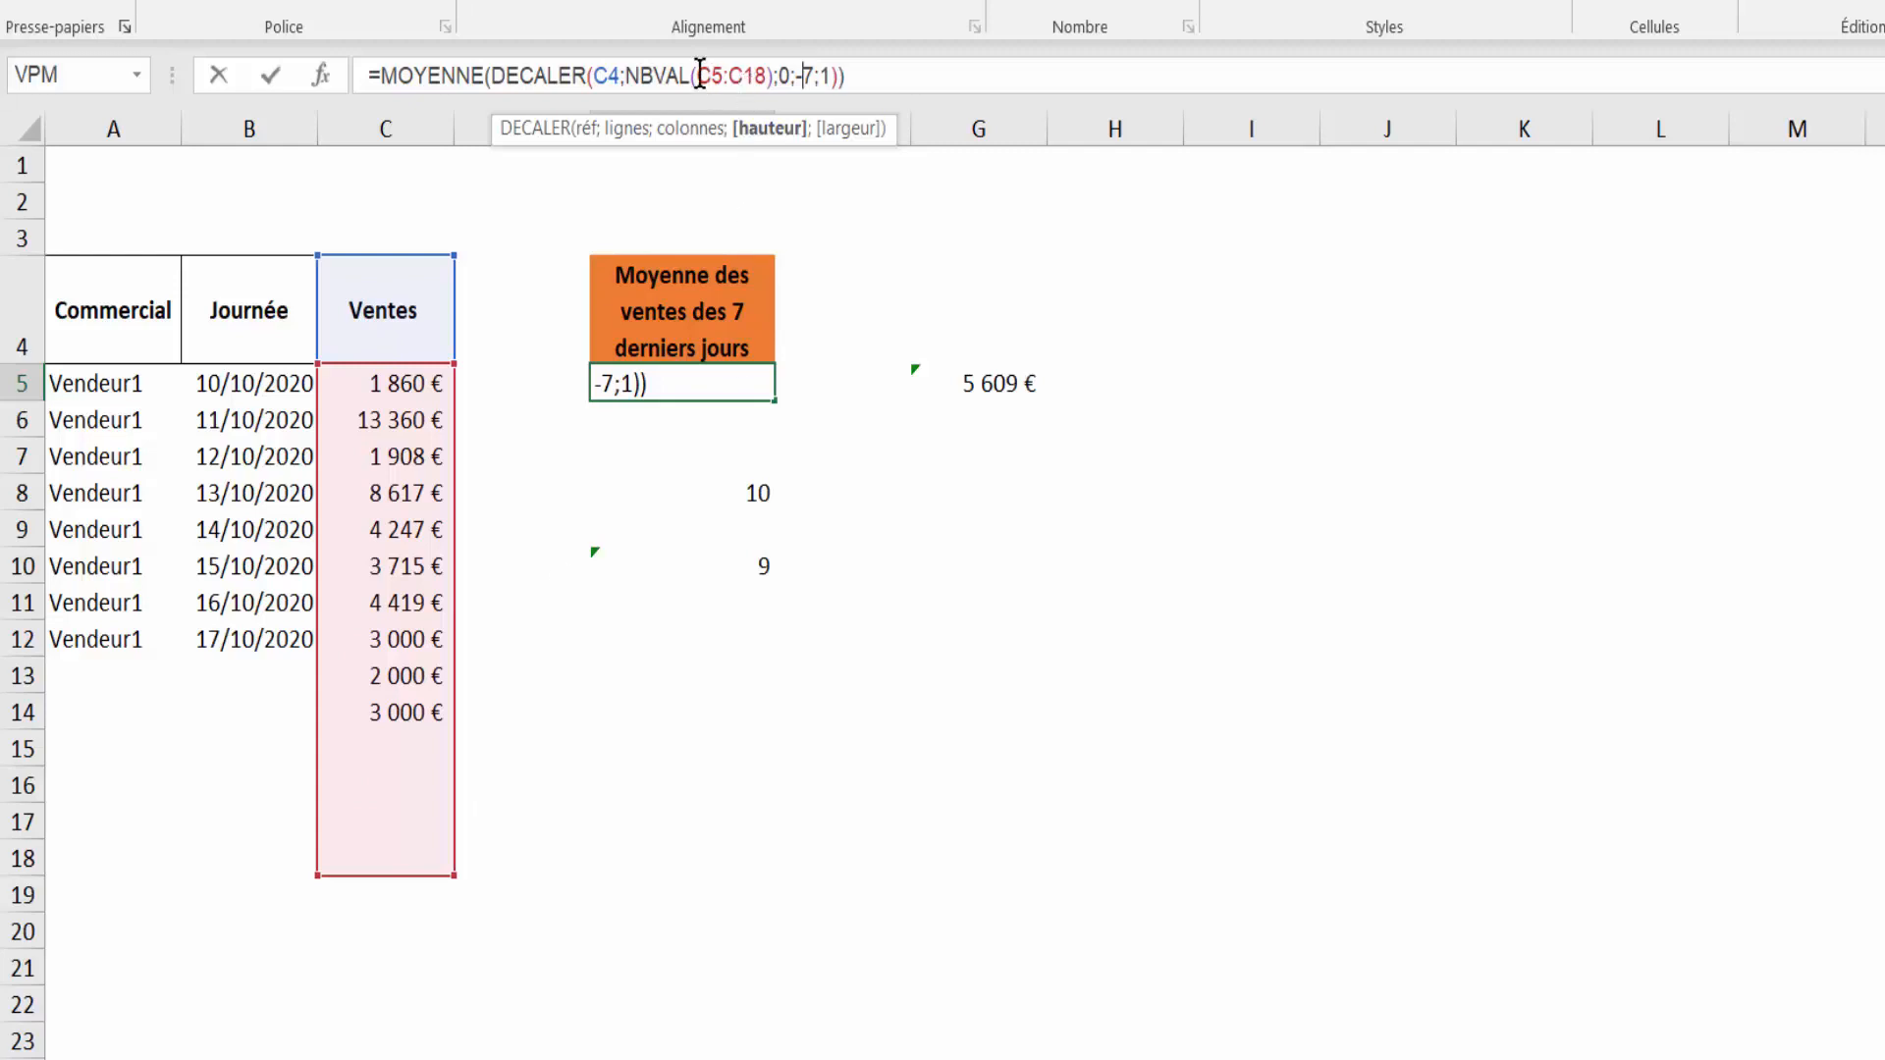
drag(699, 74, 767, 77)
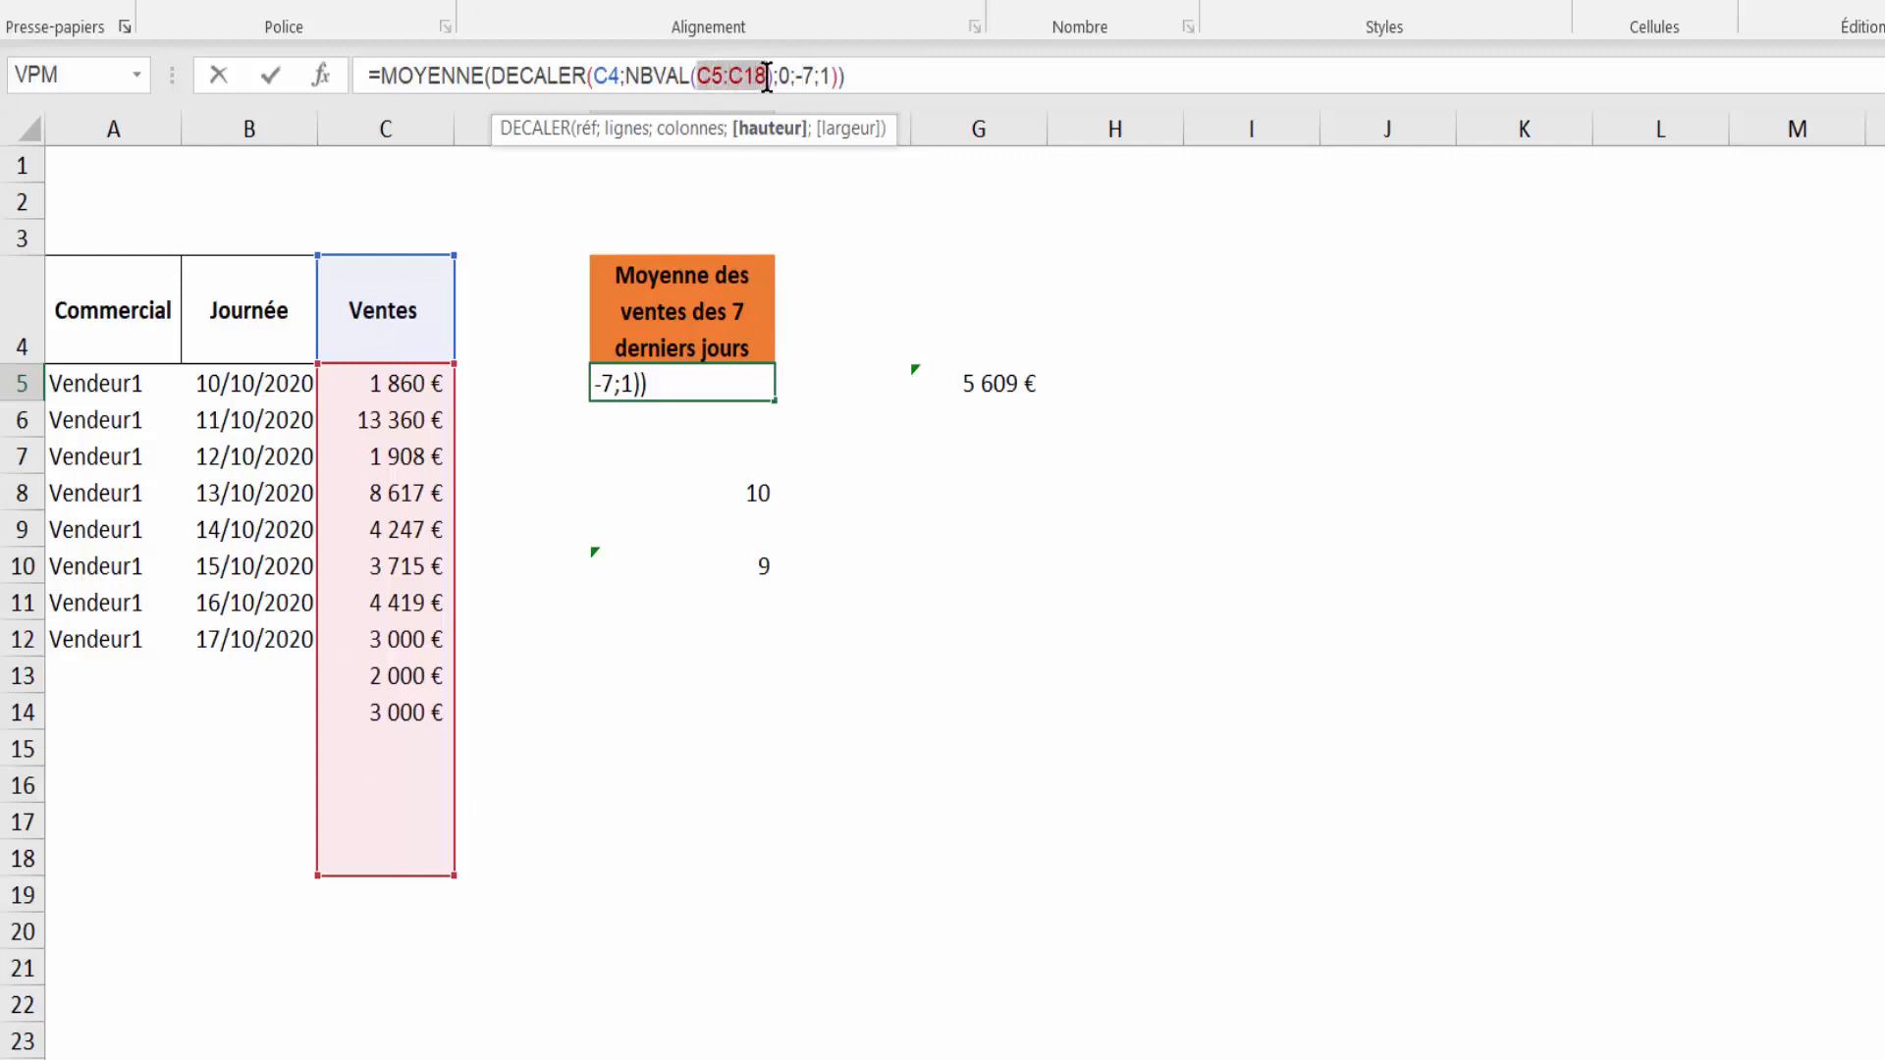
click(386, 127)
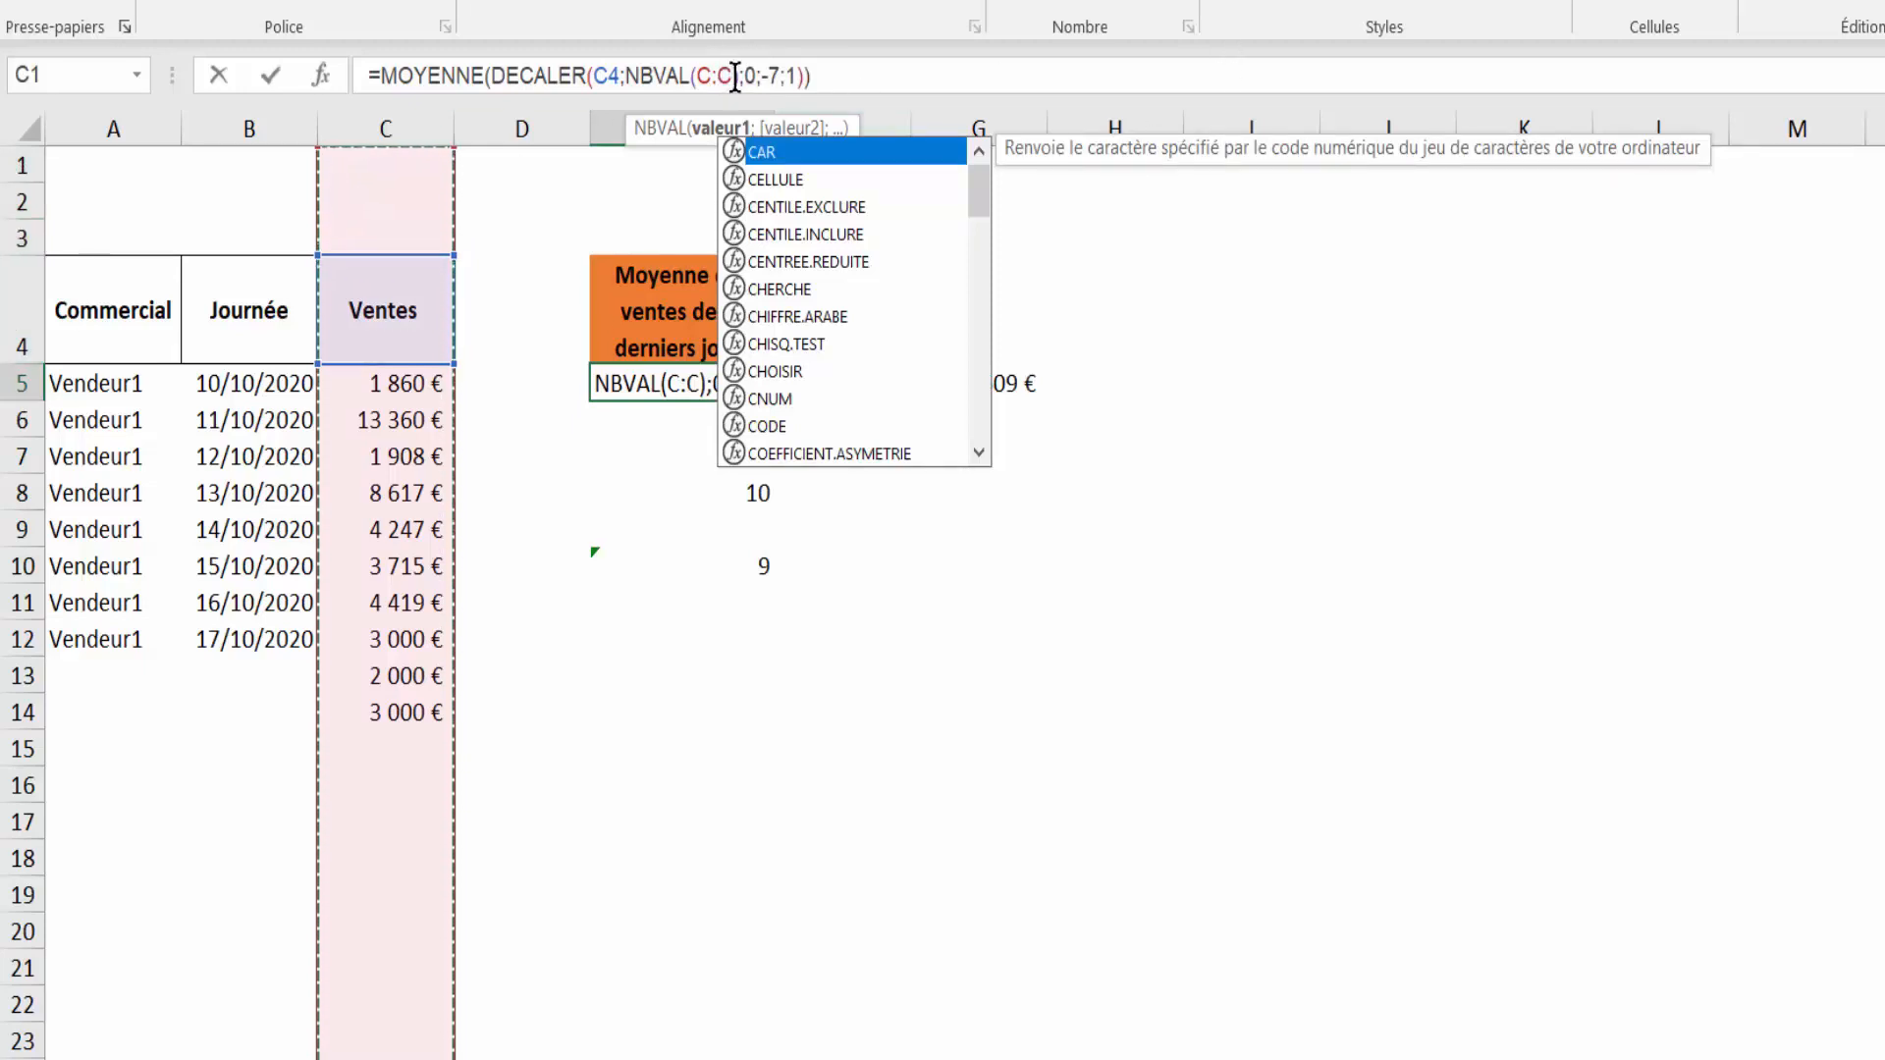
text())
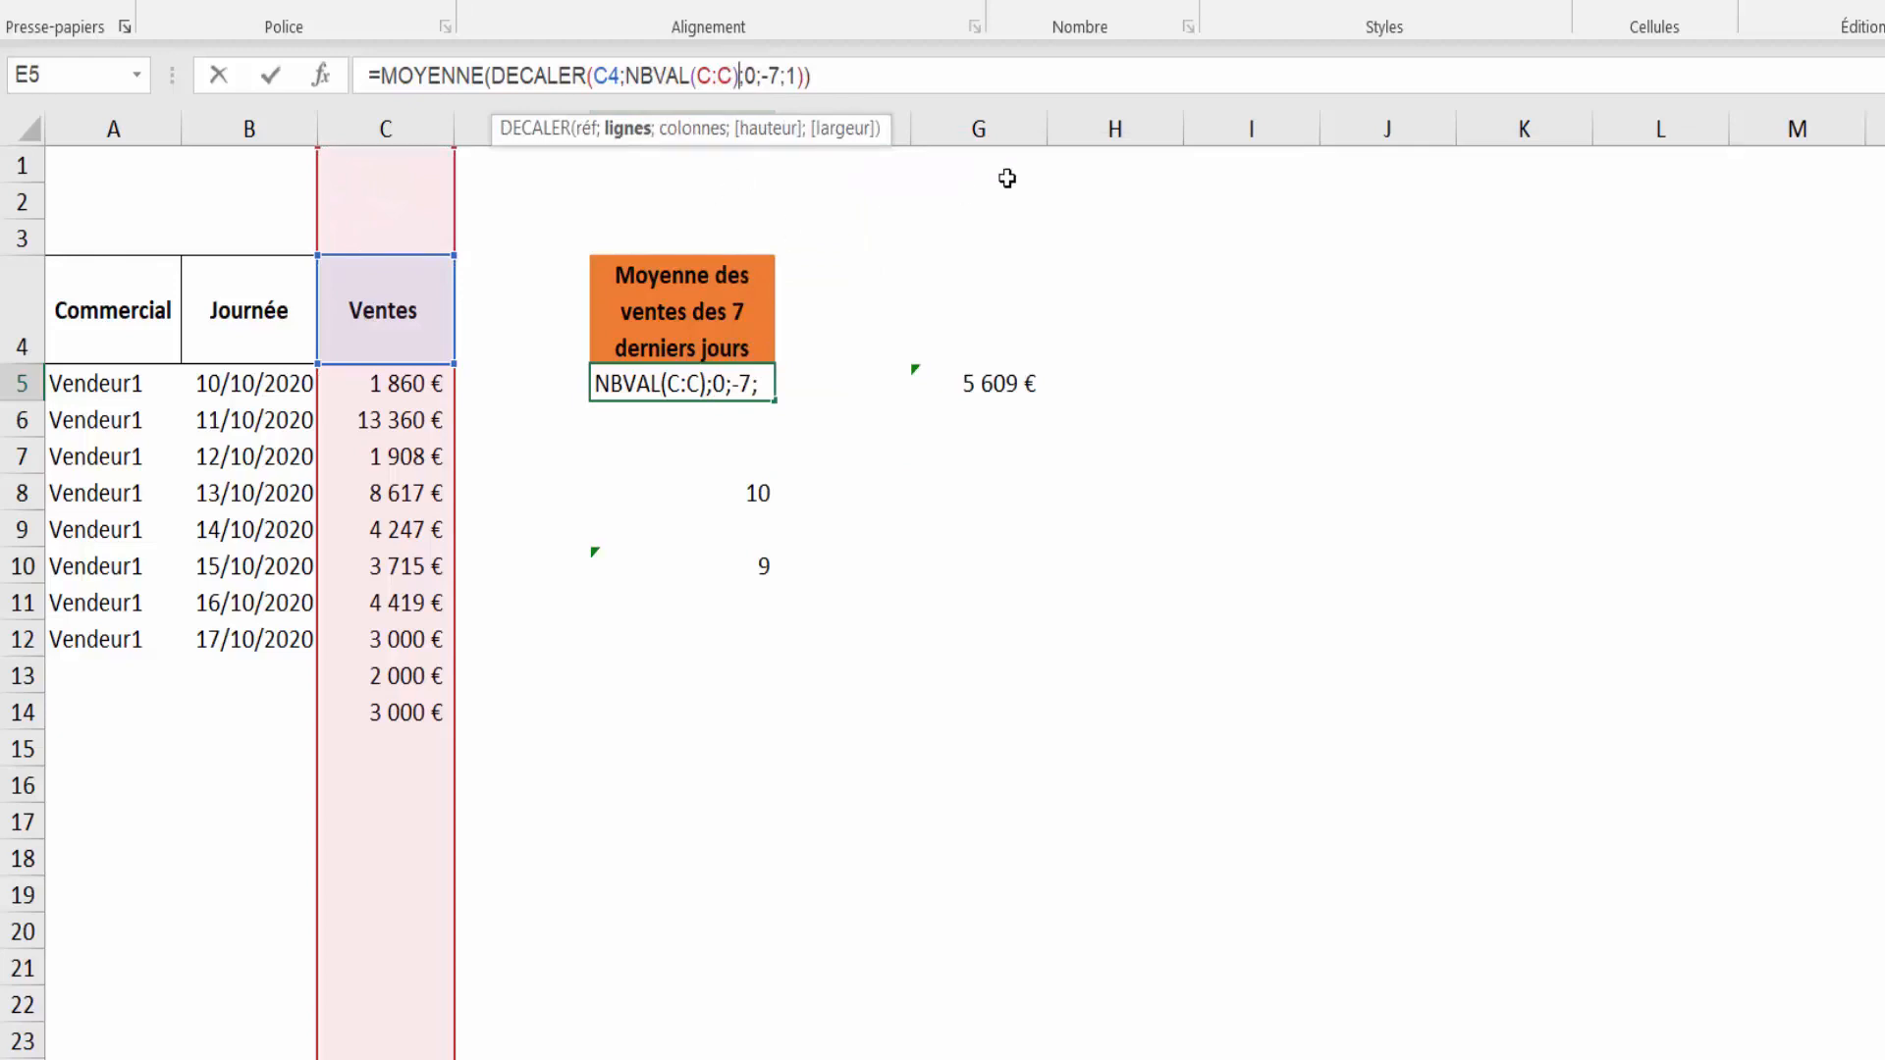
text(-4)
key(Return)
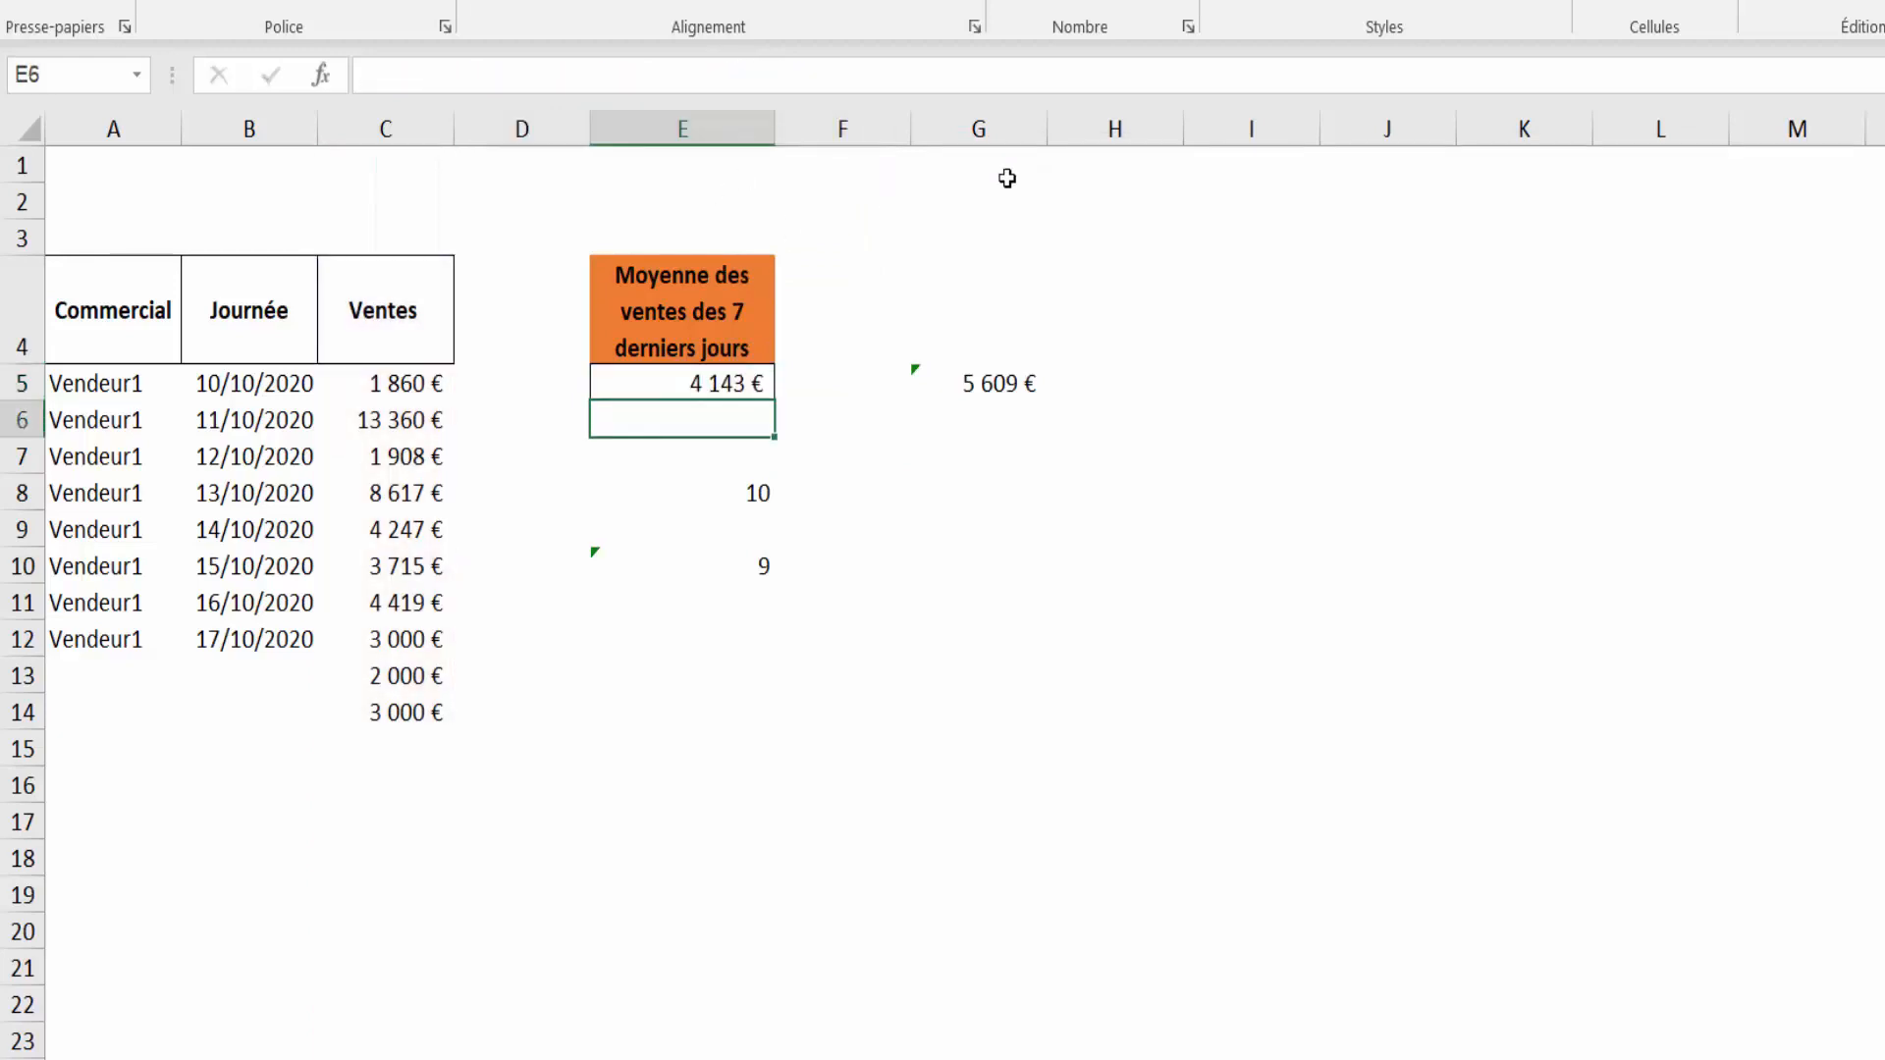
click(726, 390)
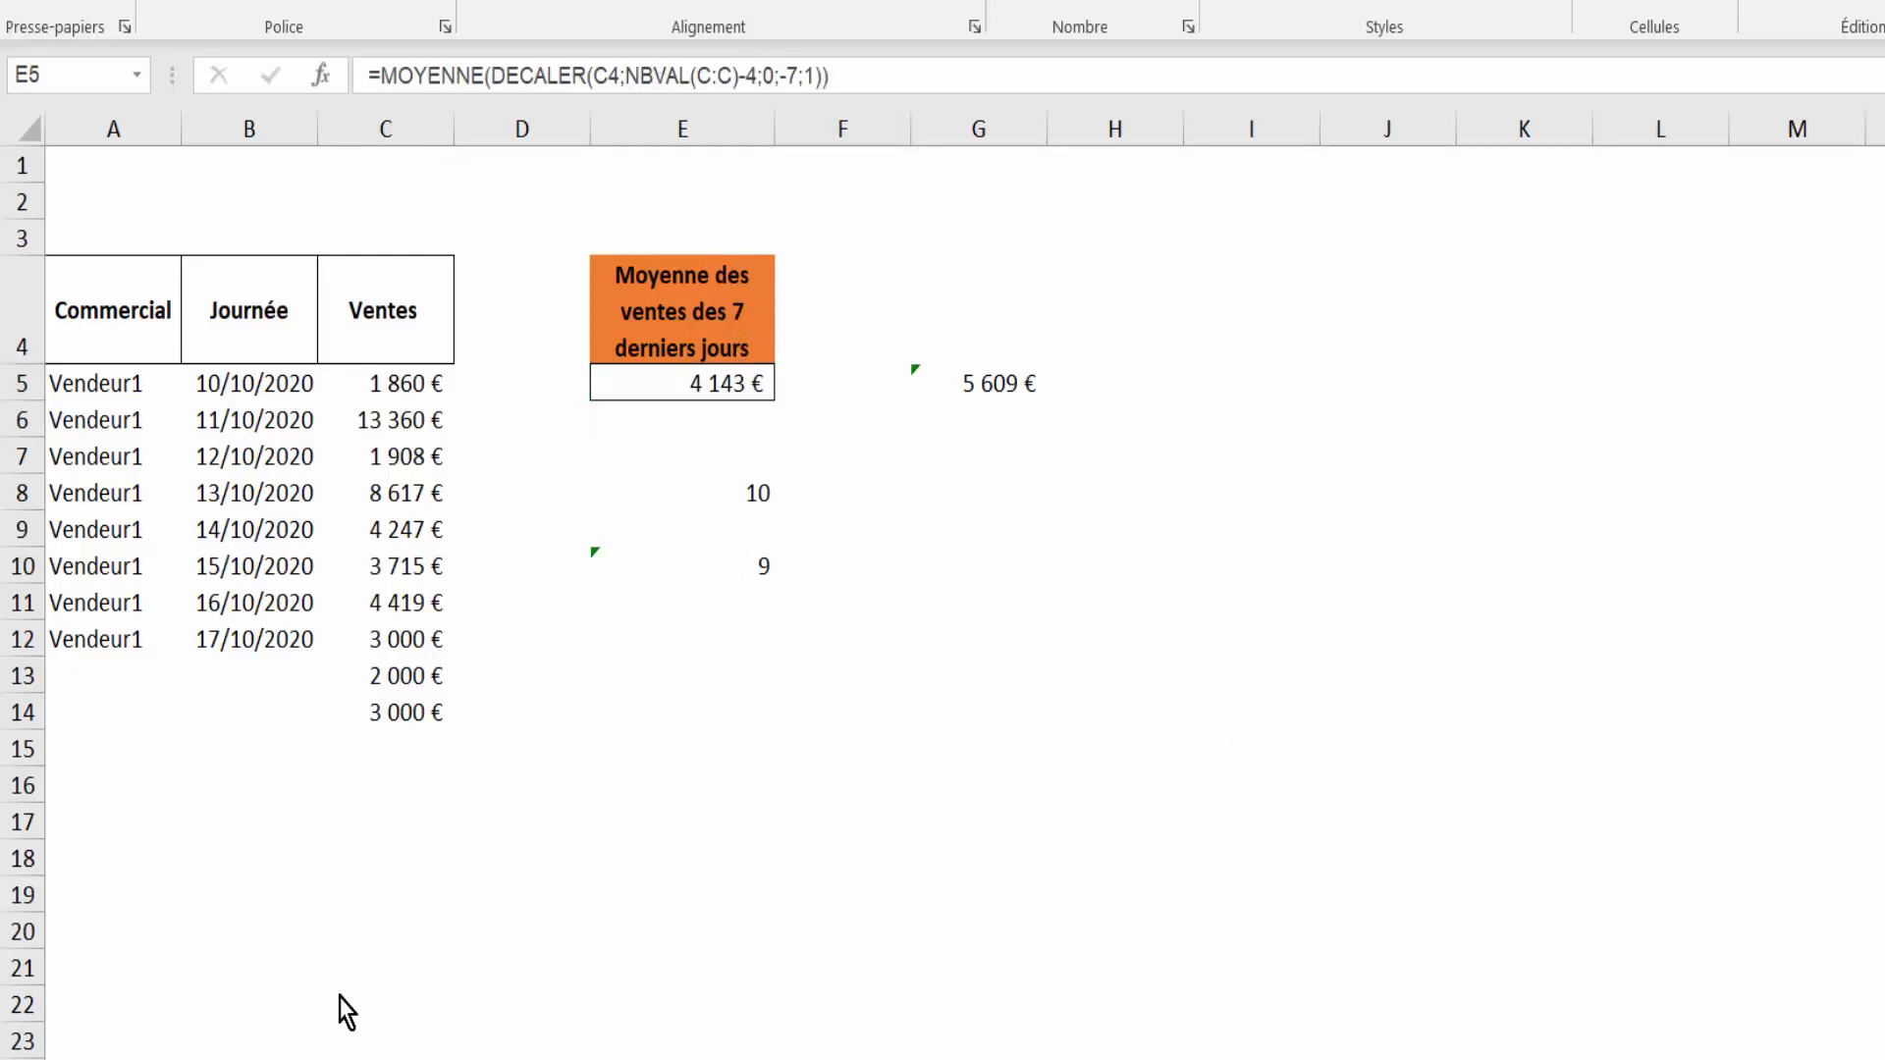
Step: Fill the 3000 sale from C14 down to C23 and check the average in E5
click(402, 751)
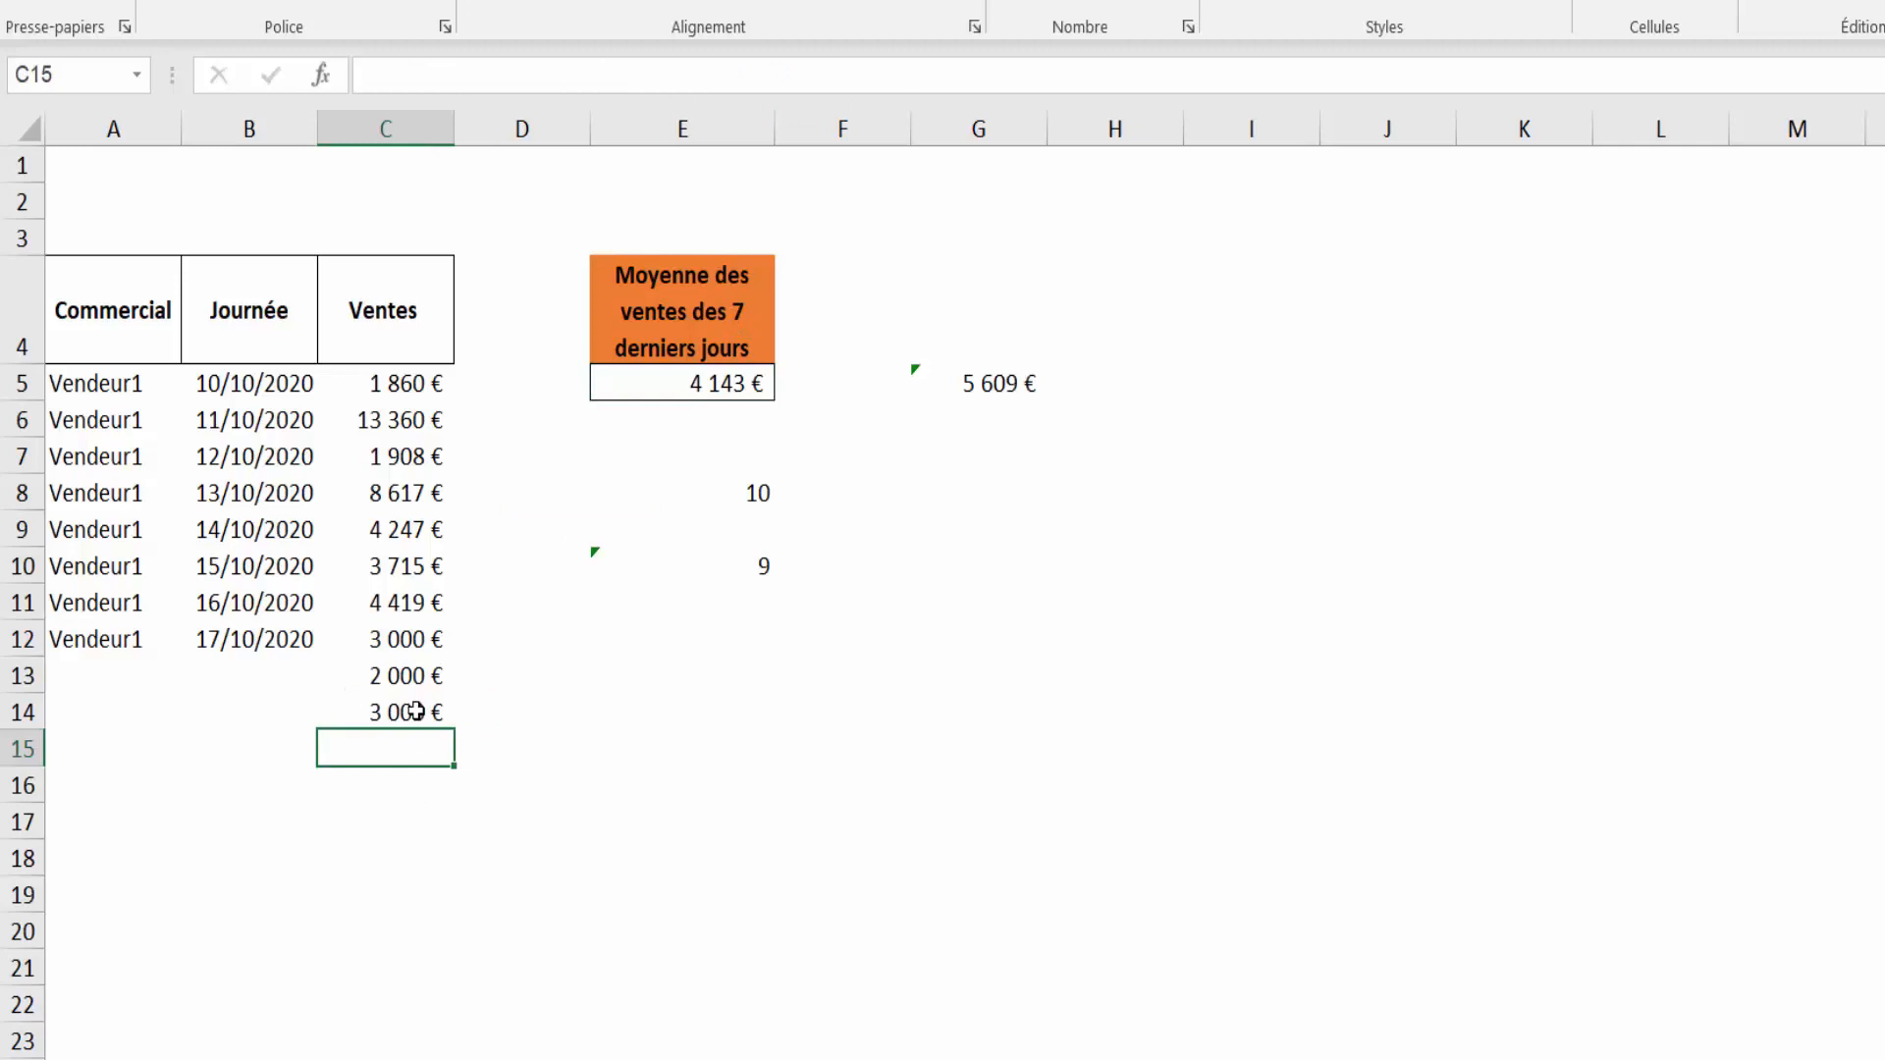
click(410, 711)
drag(450, 732, 415, 1049)
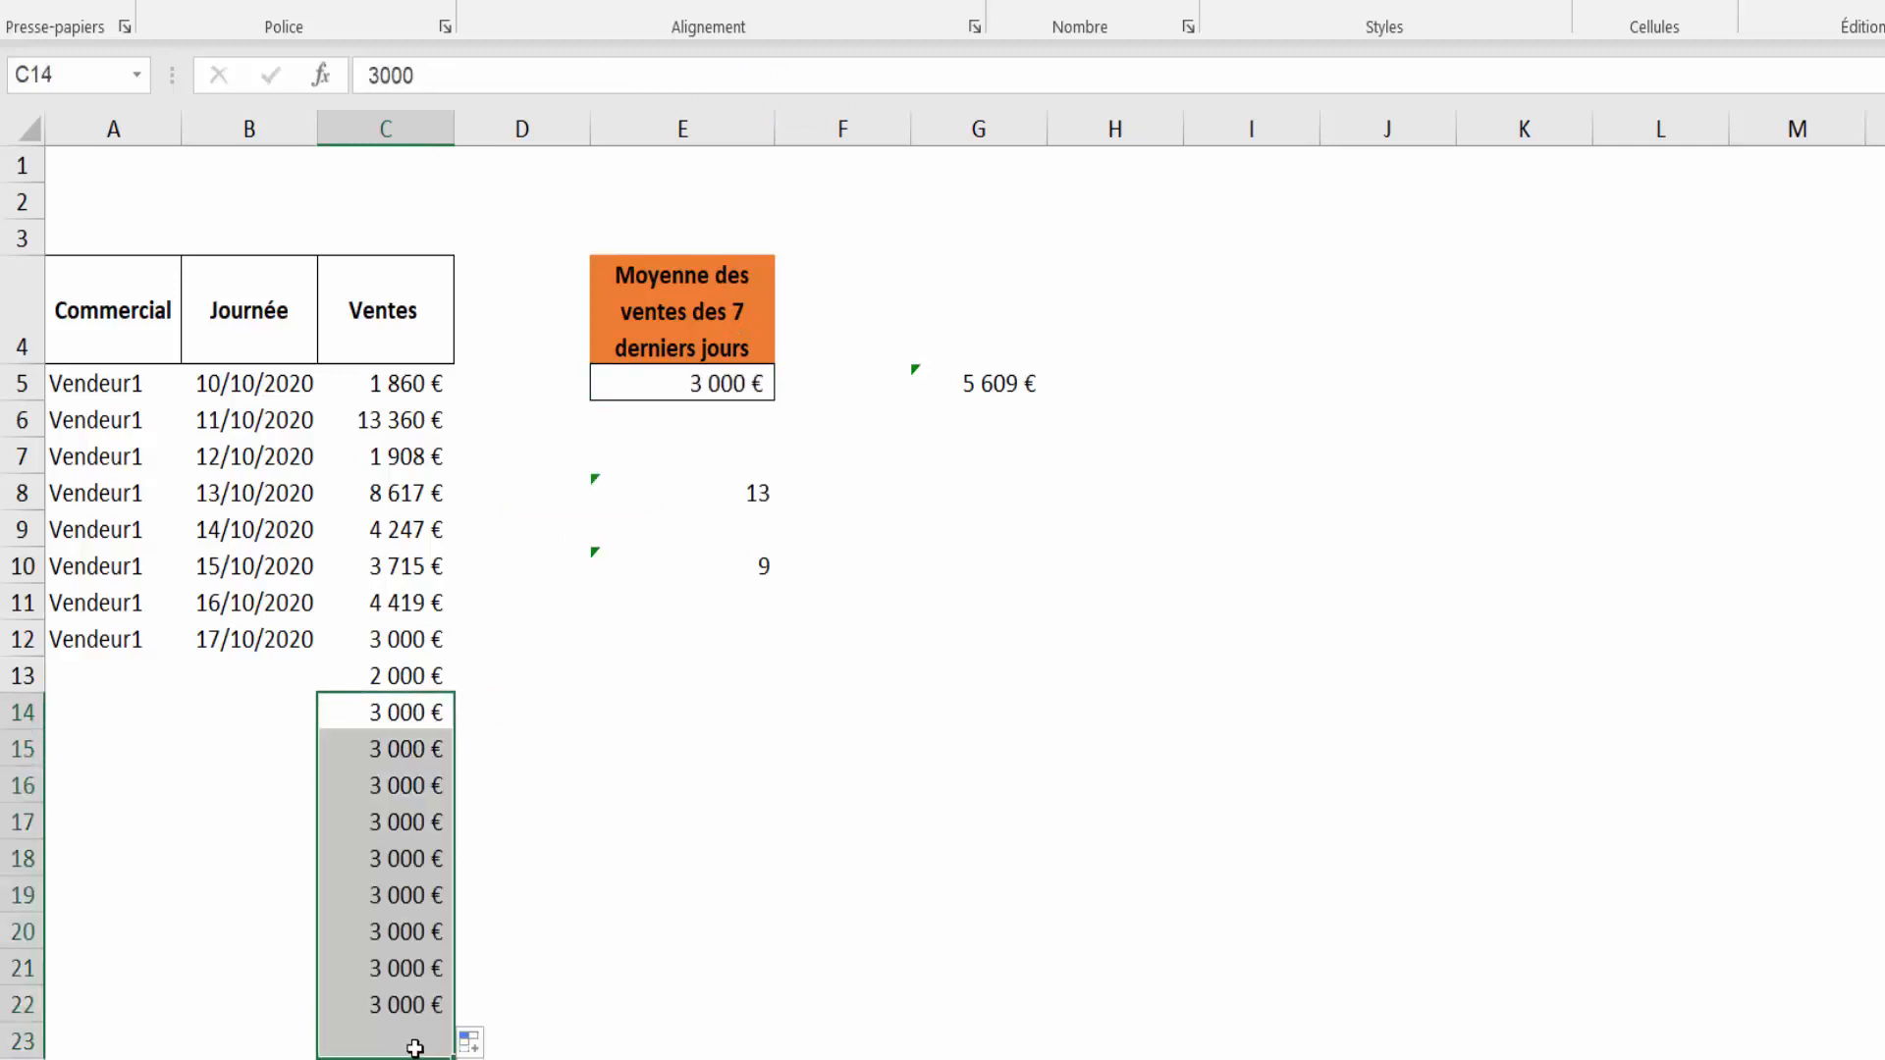
click(737, 392)
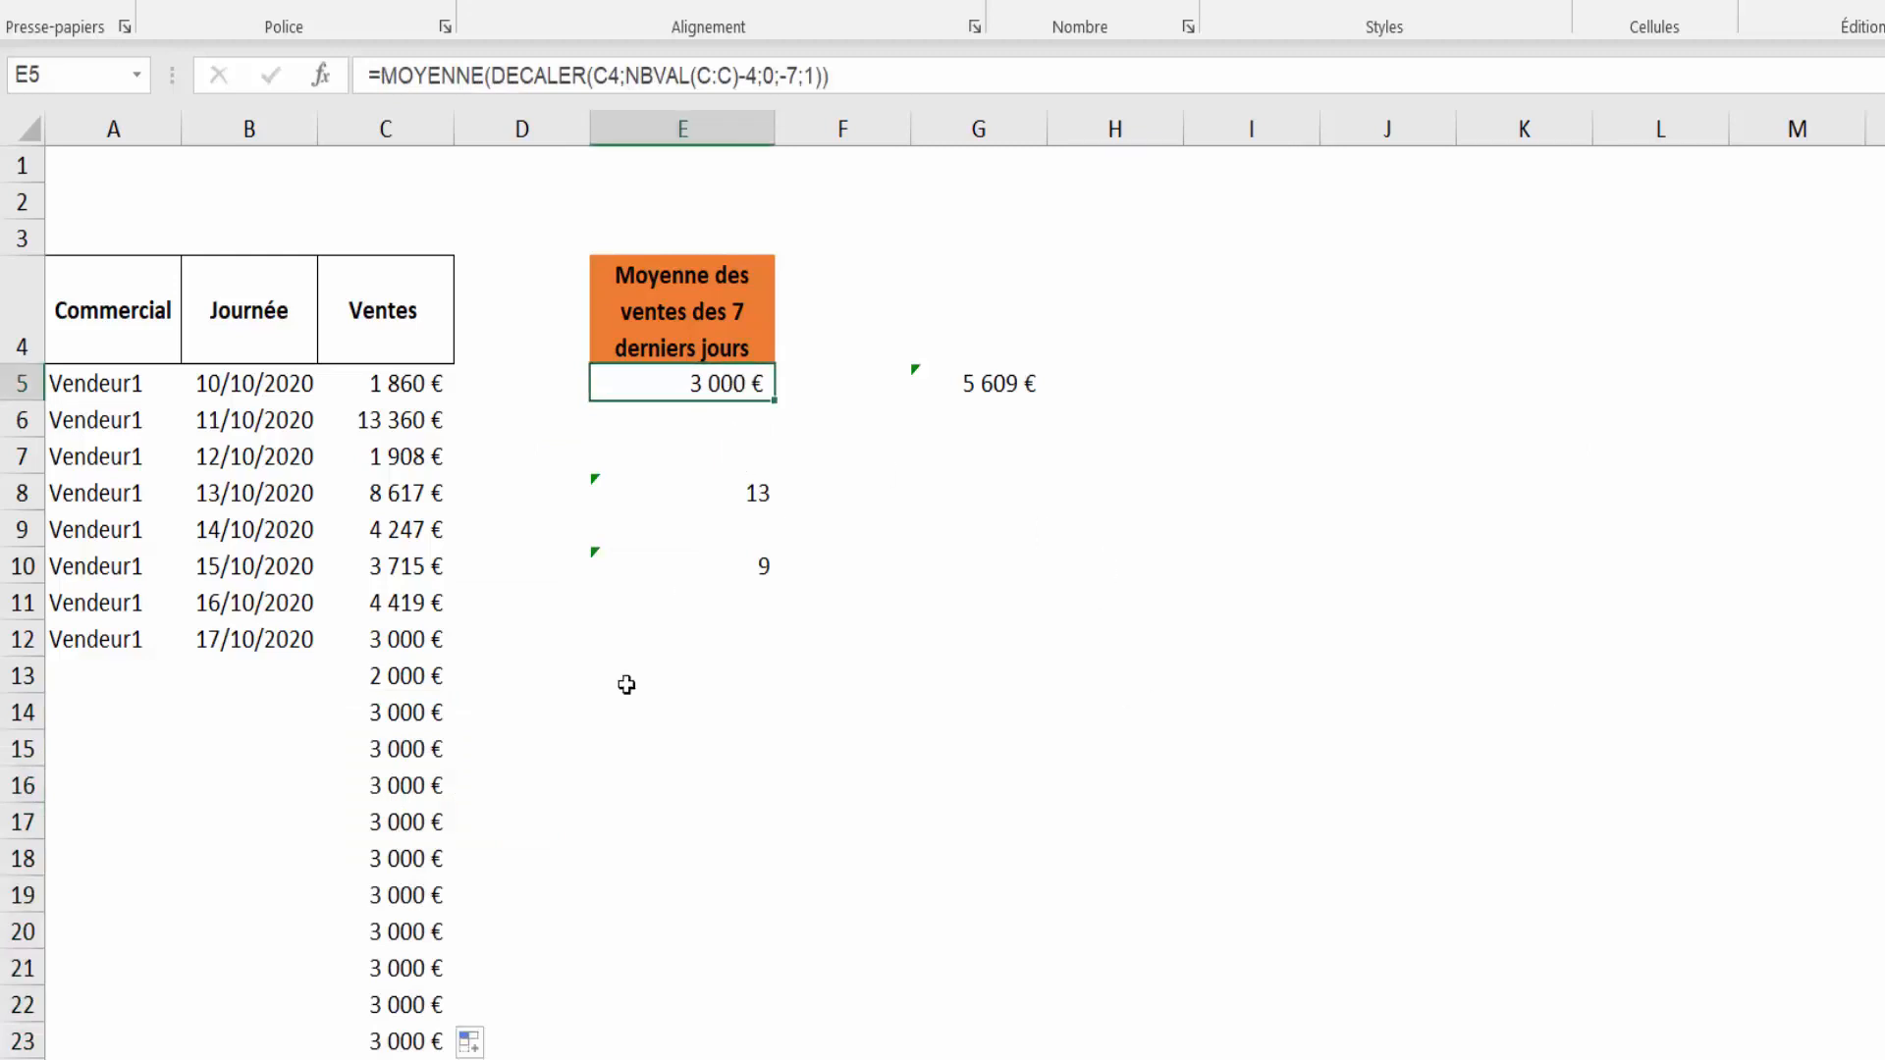
Step: Highlight the last seven sales, C17:C23, to compare them with the average
scroll(617, 899, down, 1)
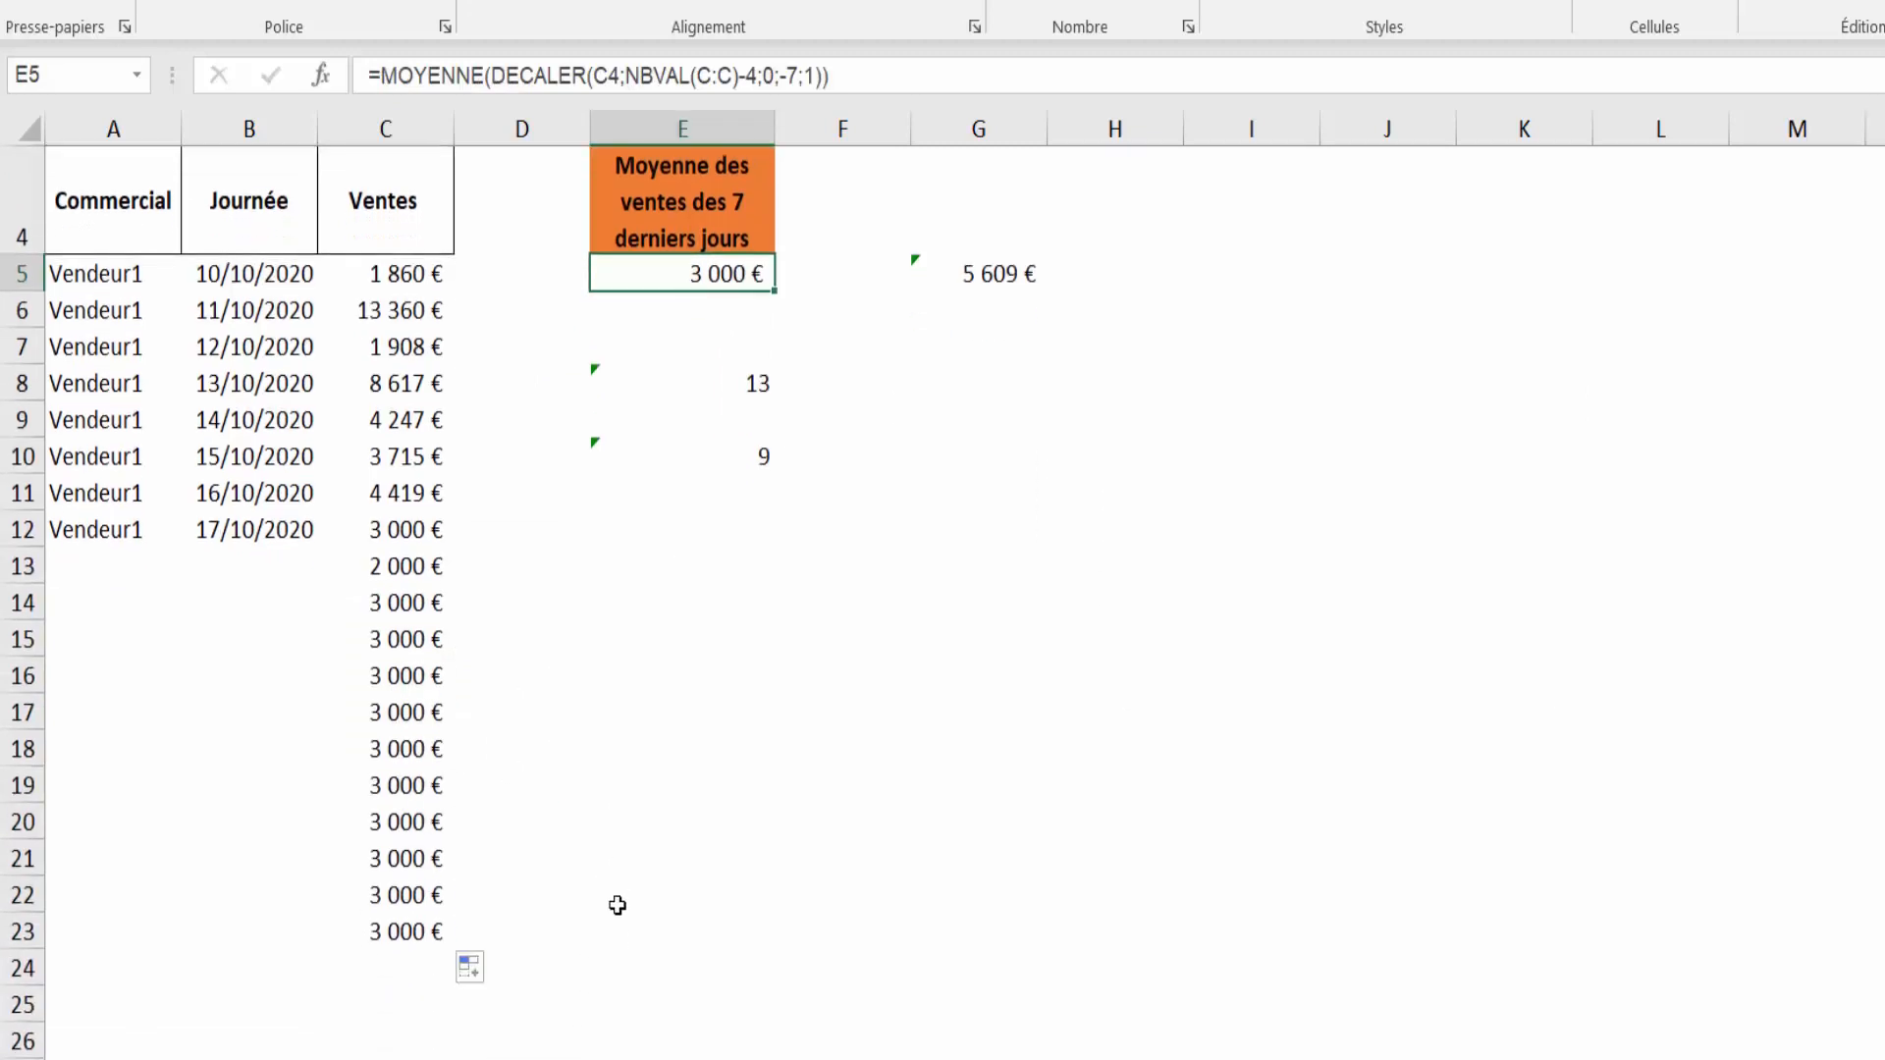
click(400, 935)
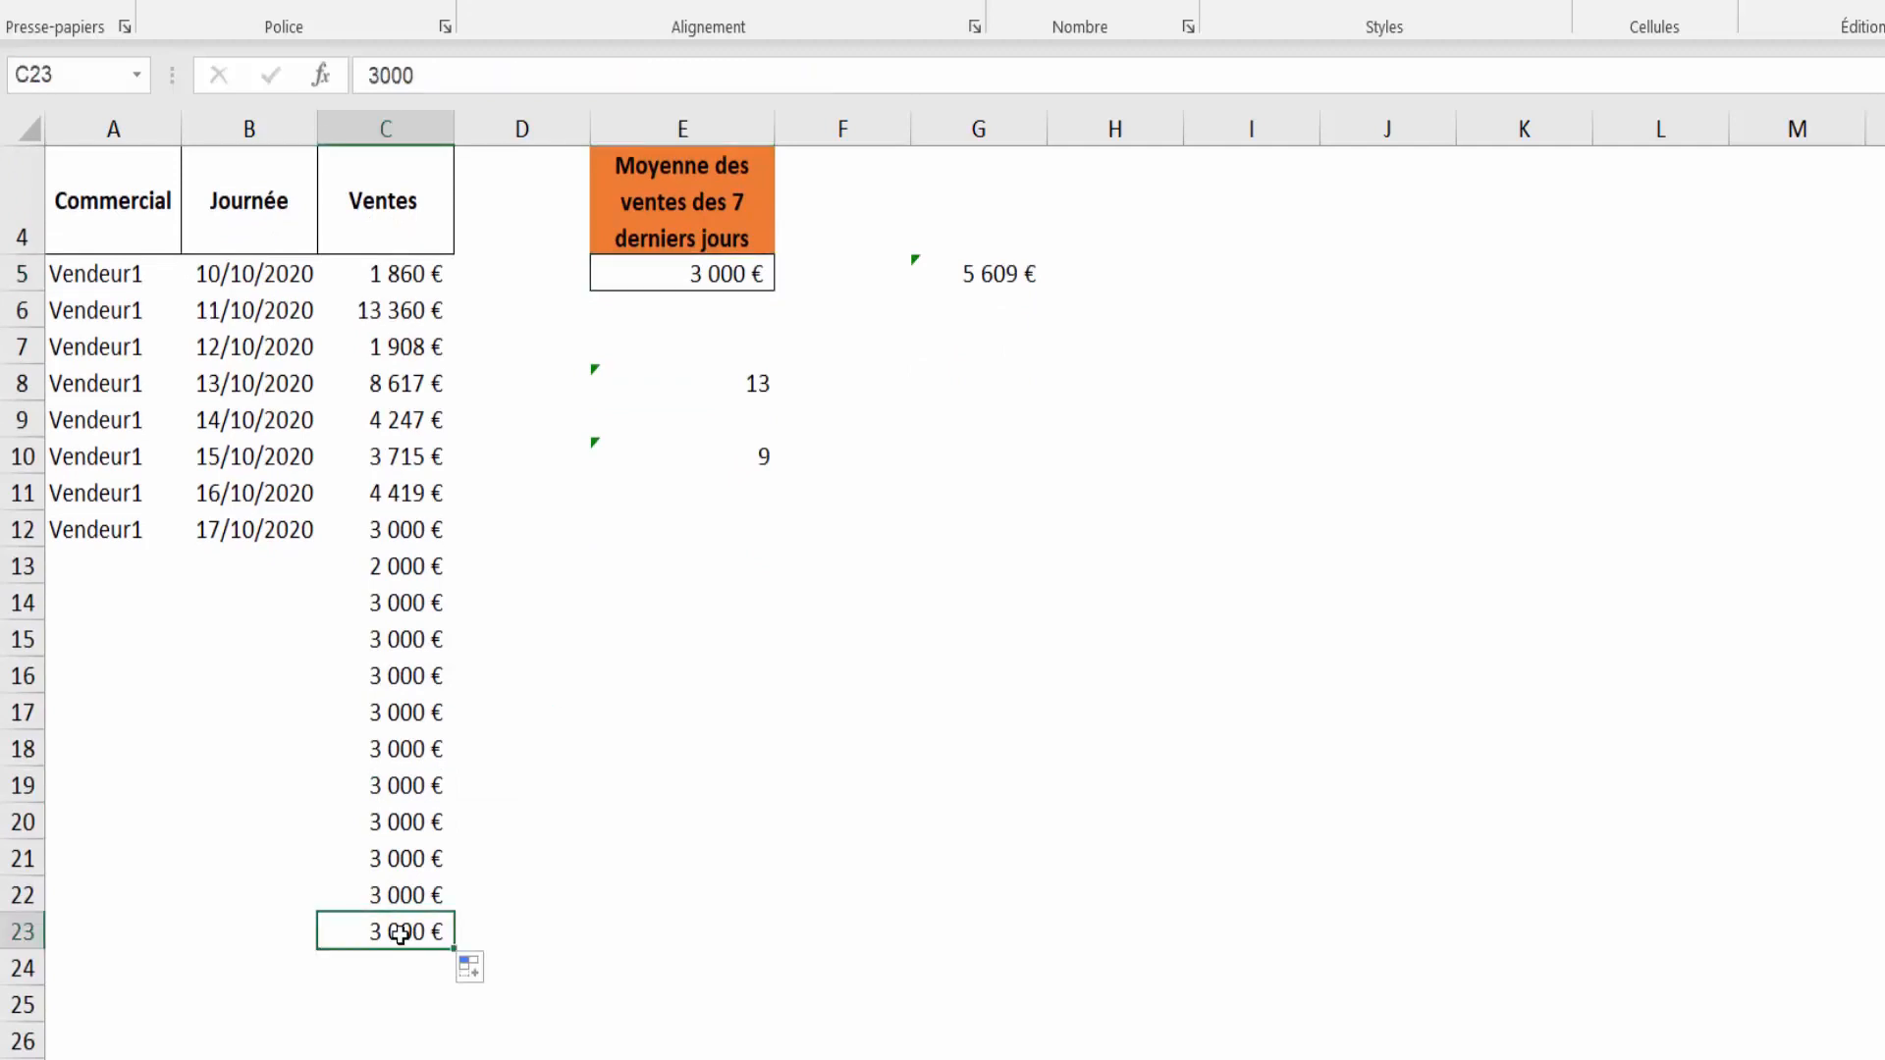
drag(399, 934, 393, 716)
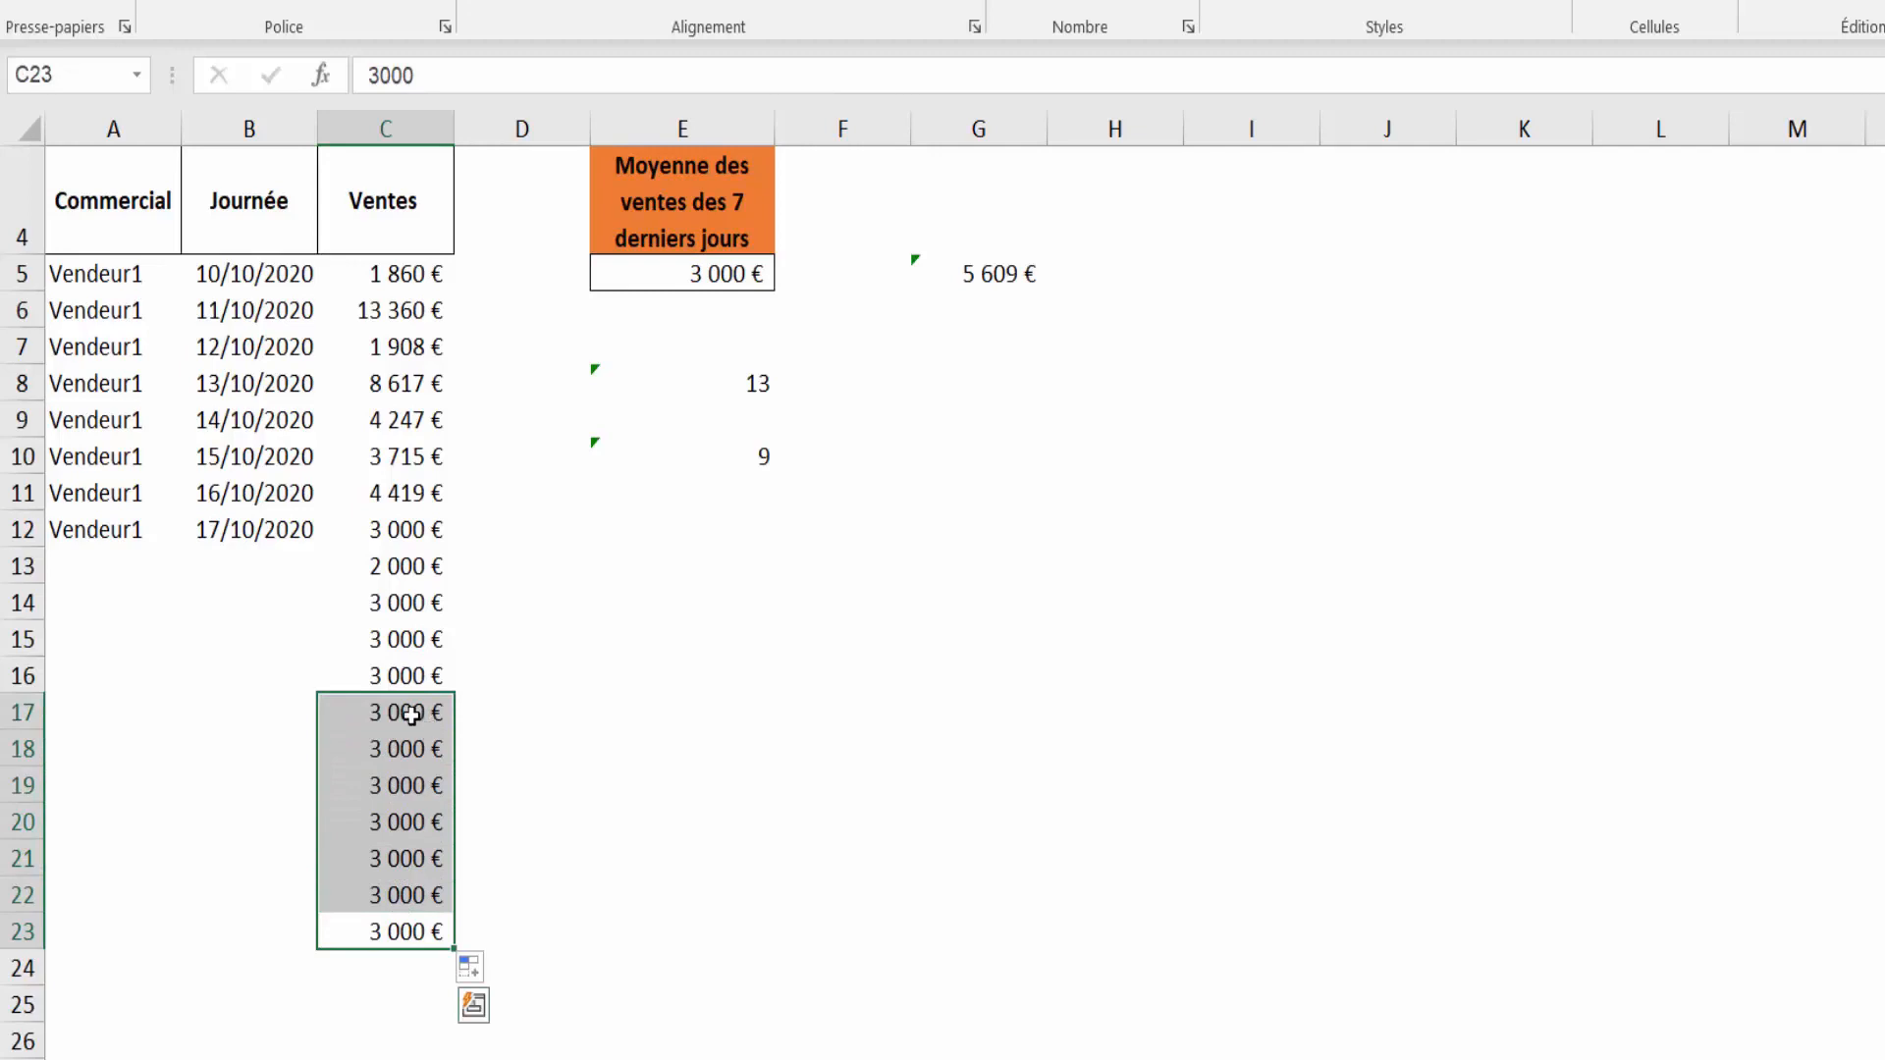
Step: Change the sale in C18 to 5000 and check the average in E5
click(409, 748)
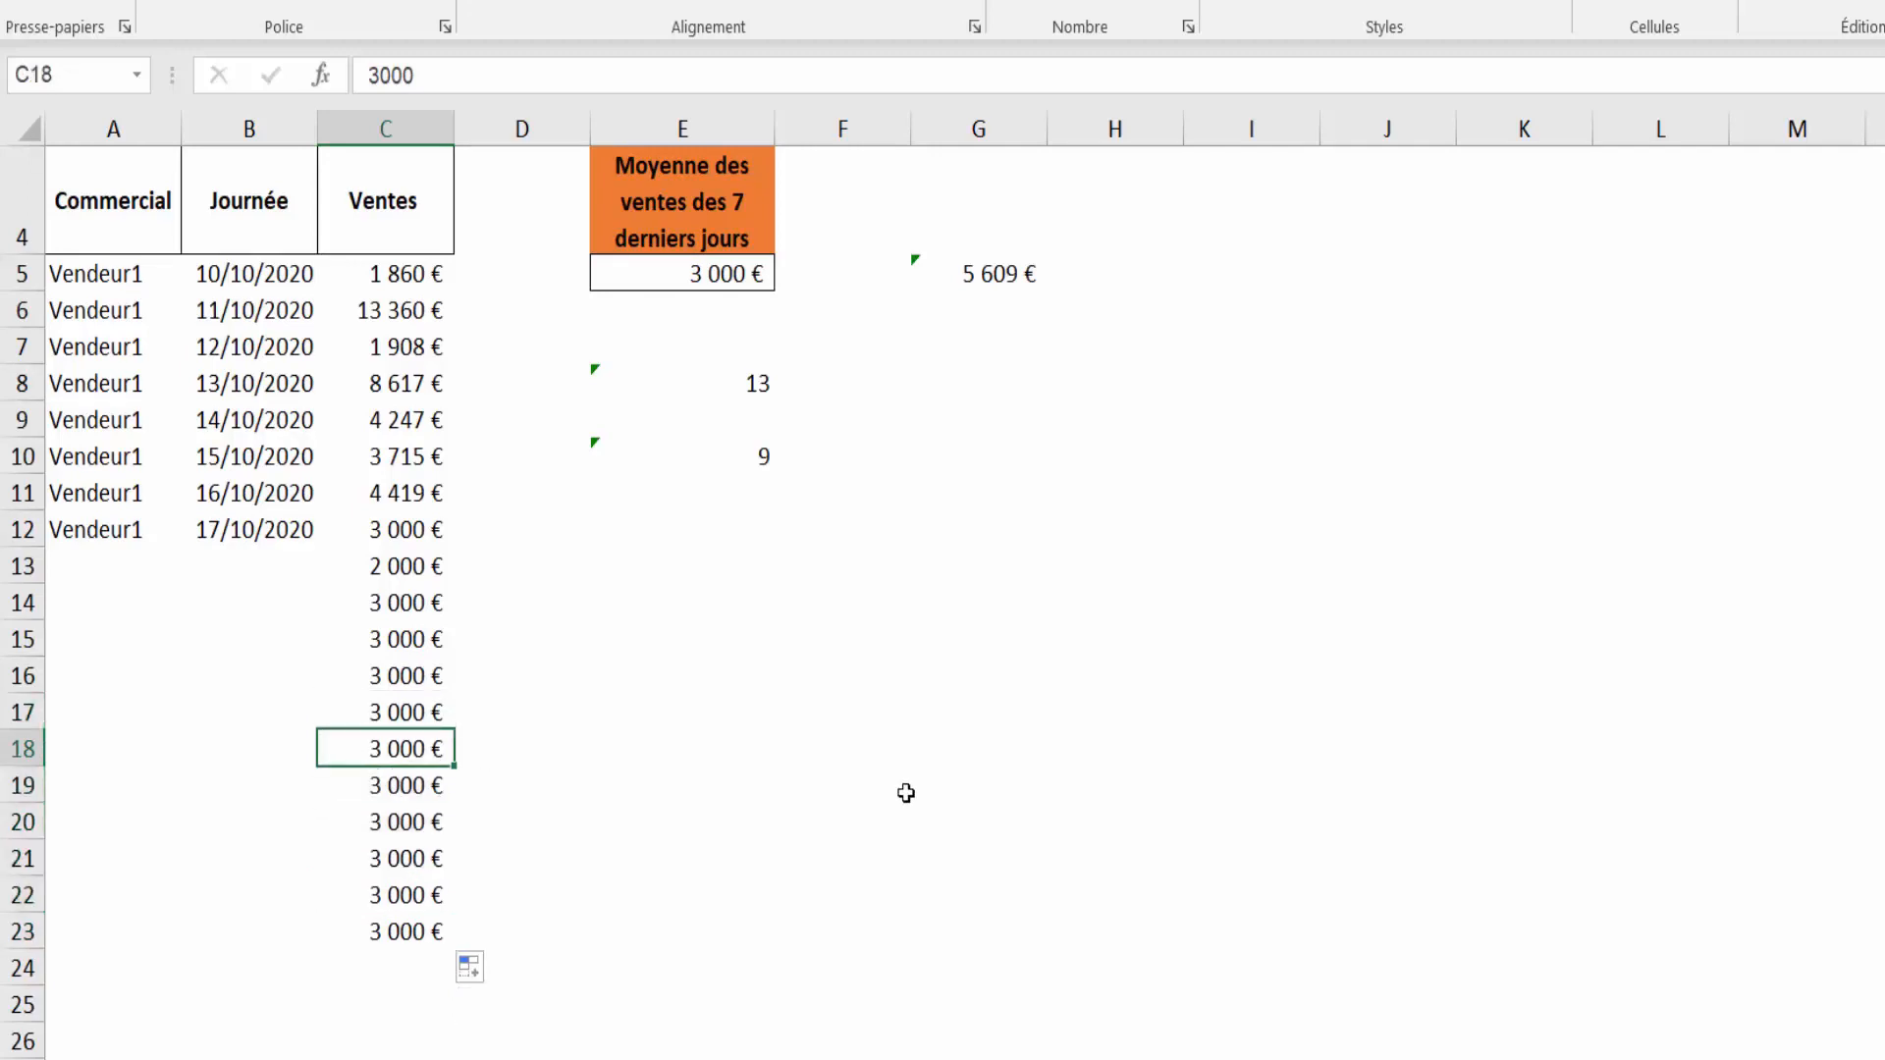
text(5000)
key(Return)
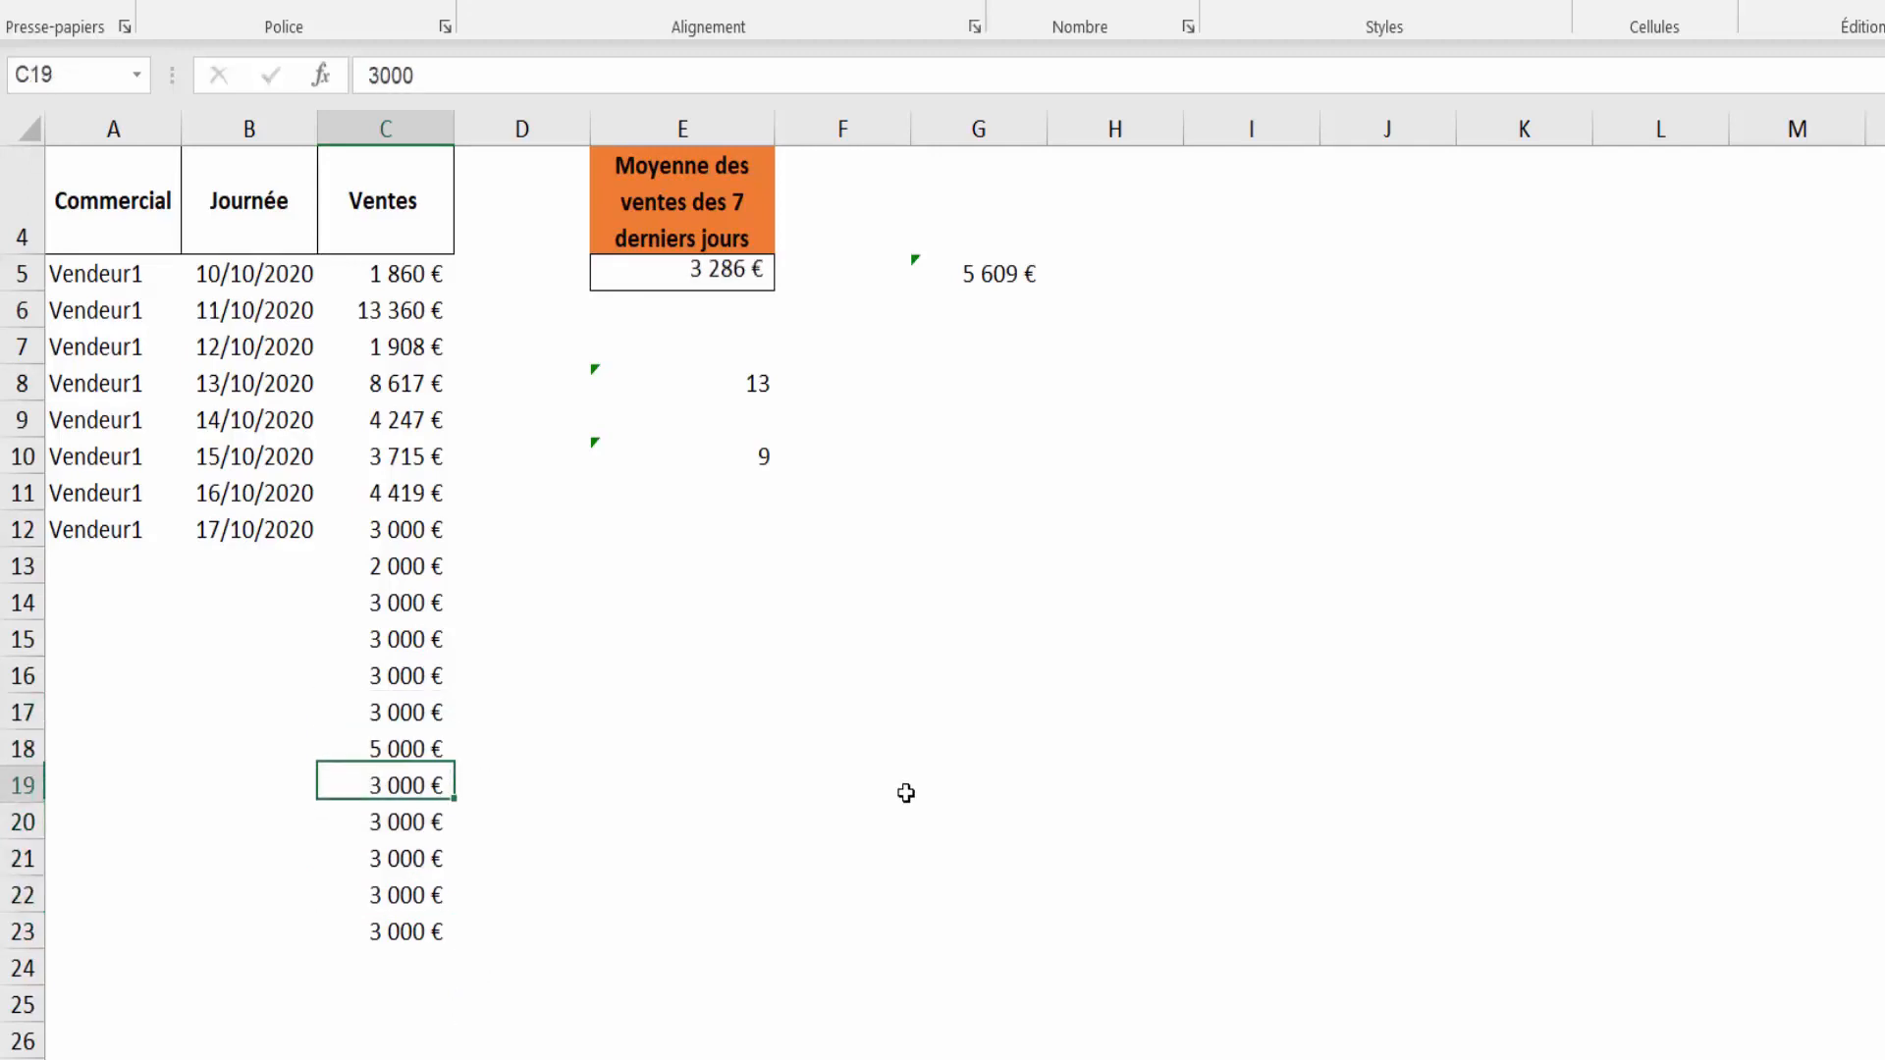
click(709, 284)
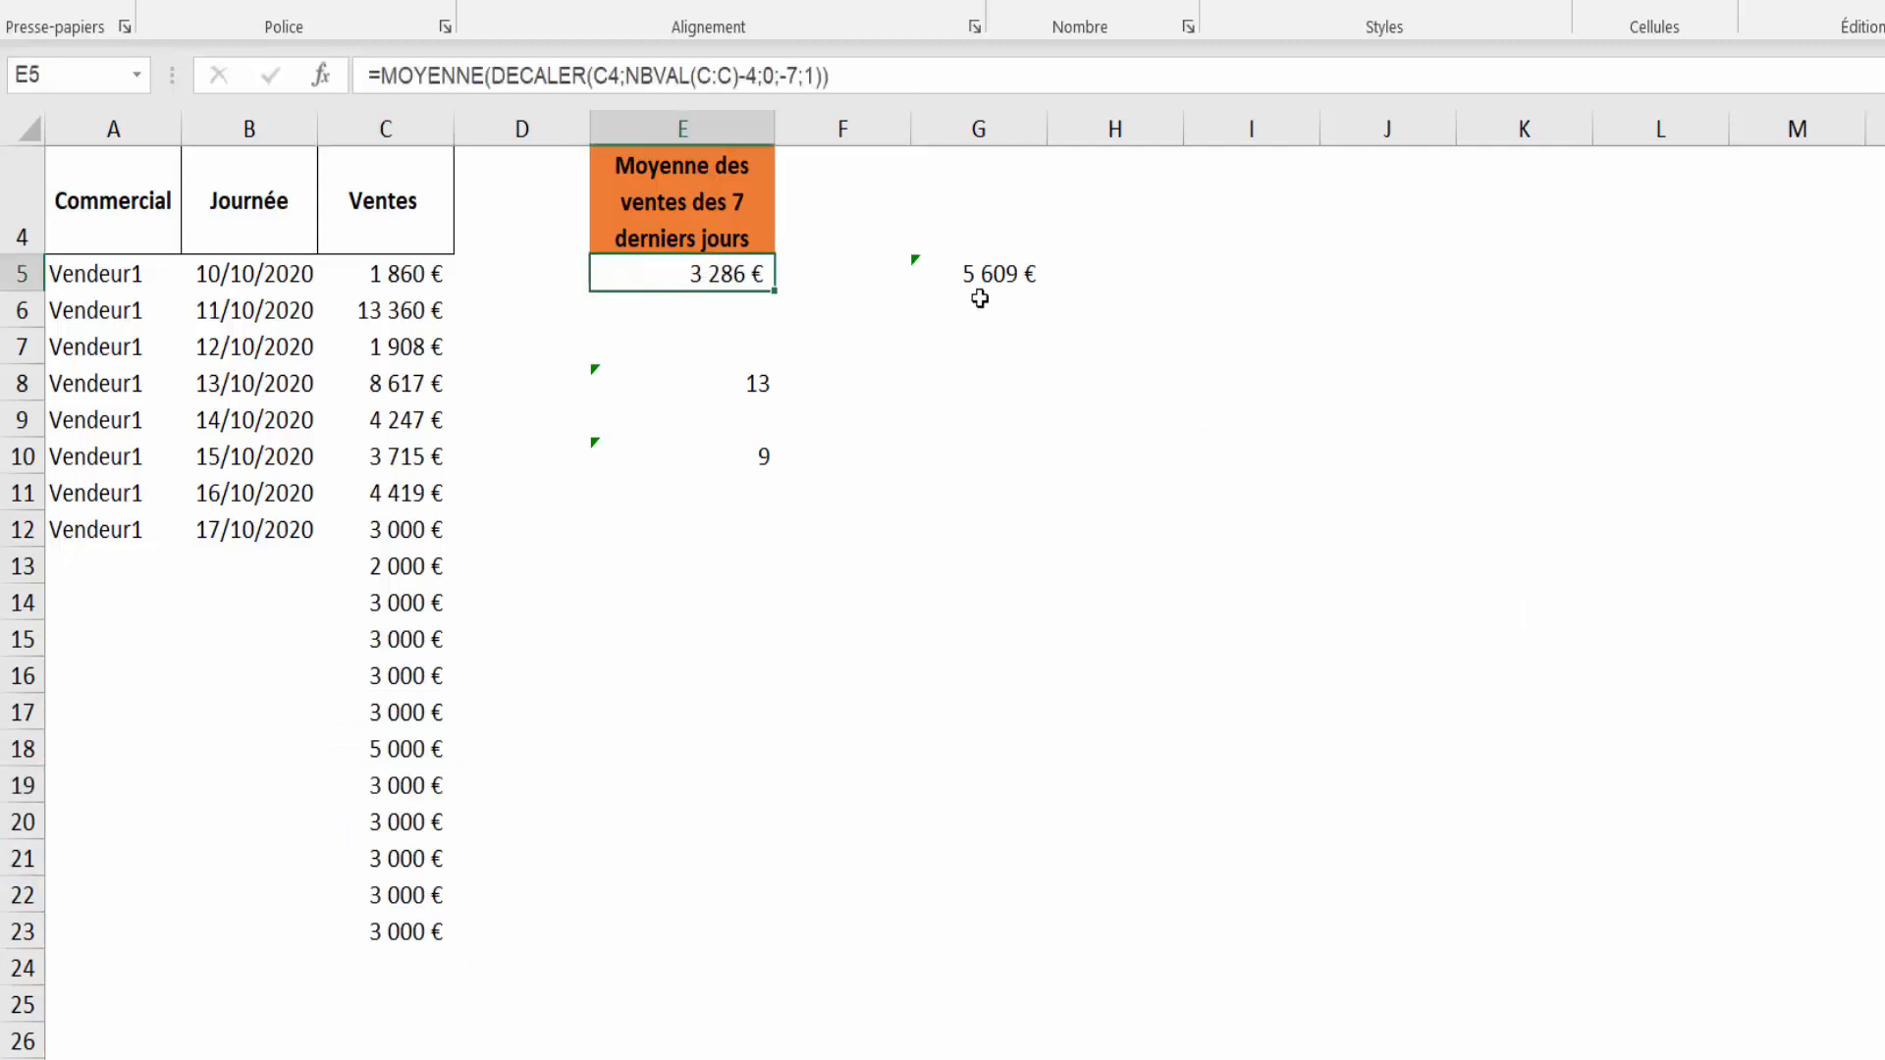
Step: Clear the helper calculations in G5:G6 and E7:E13
drag(982, 272, 982, 309)
key(Delete)
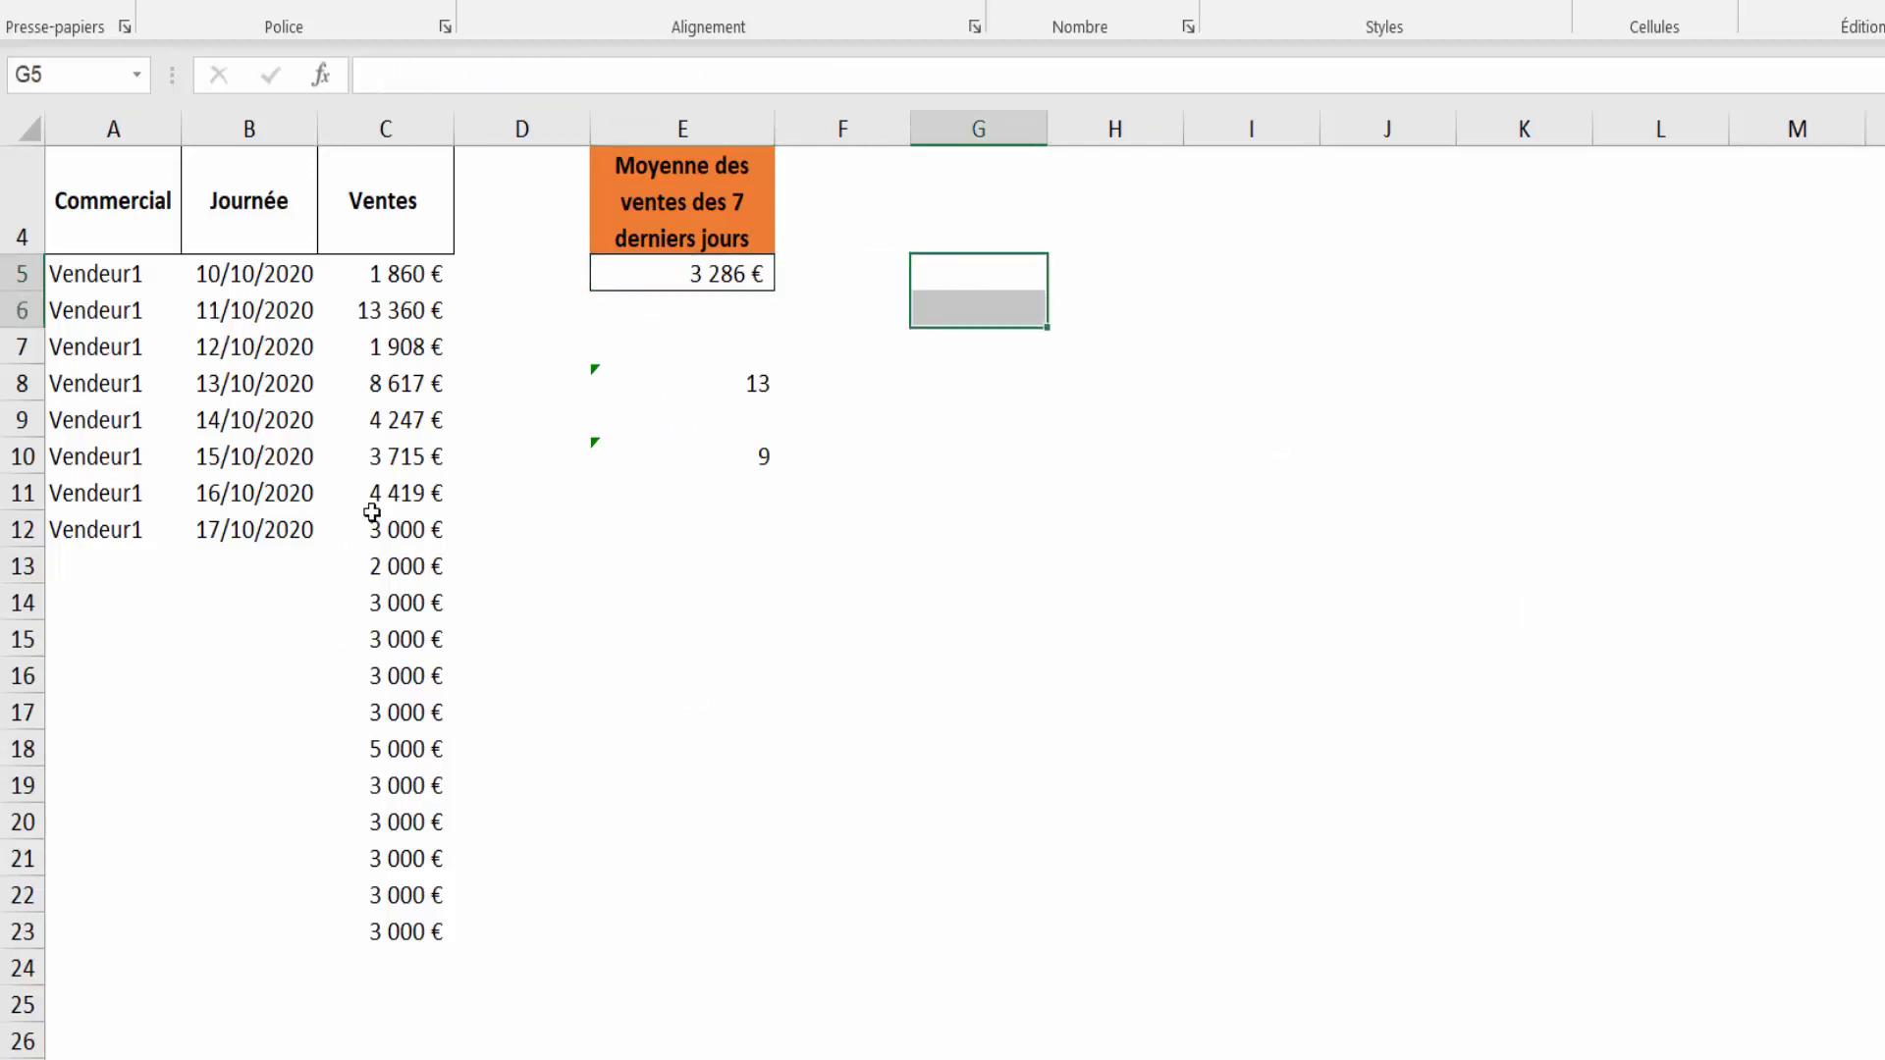
drag(605, 354, 651, 554)
key(Delete)
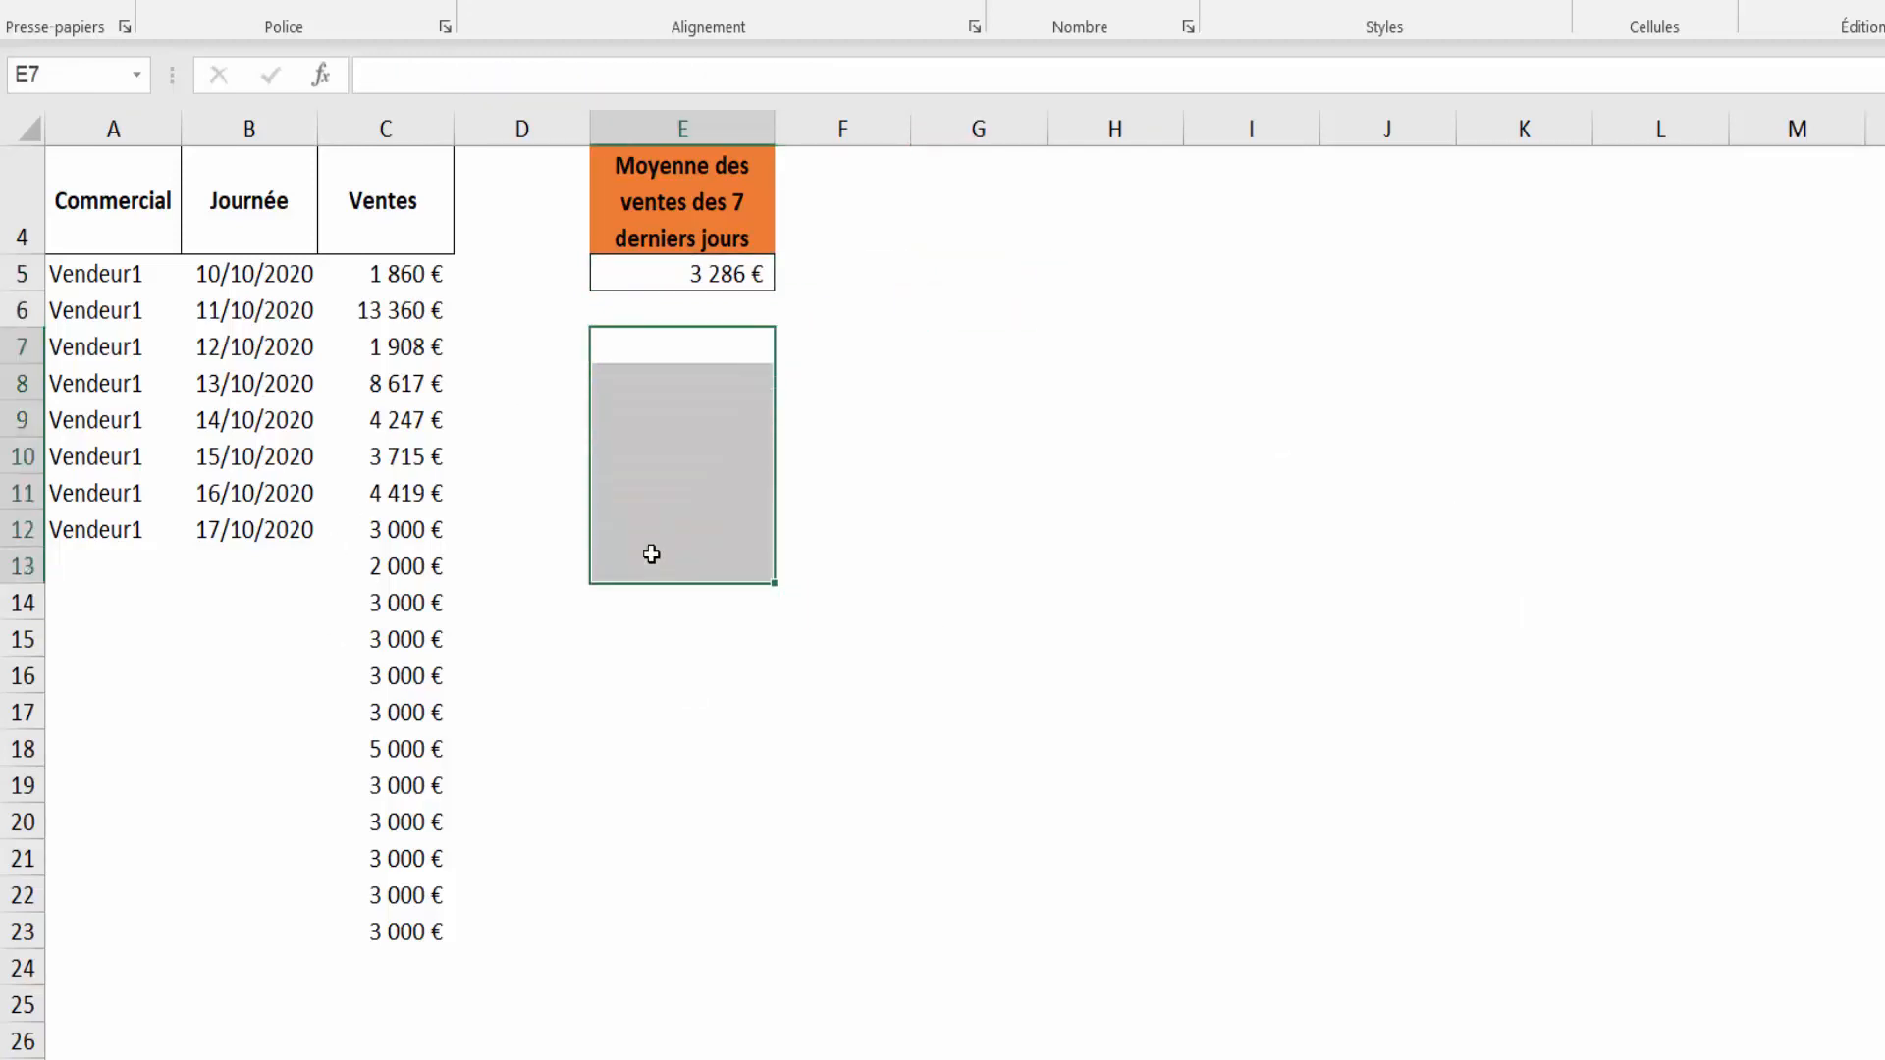
Step: Show E5's formula as text in G5 with the FORMULETEXTE function
click(936, 283)
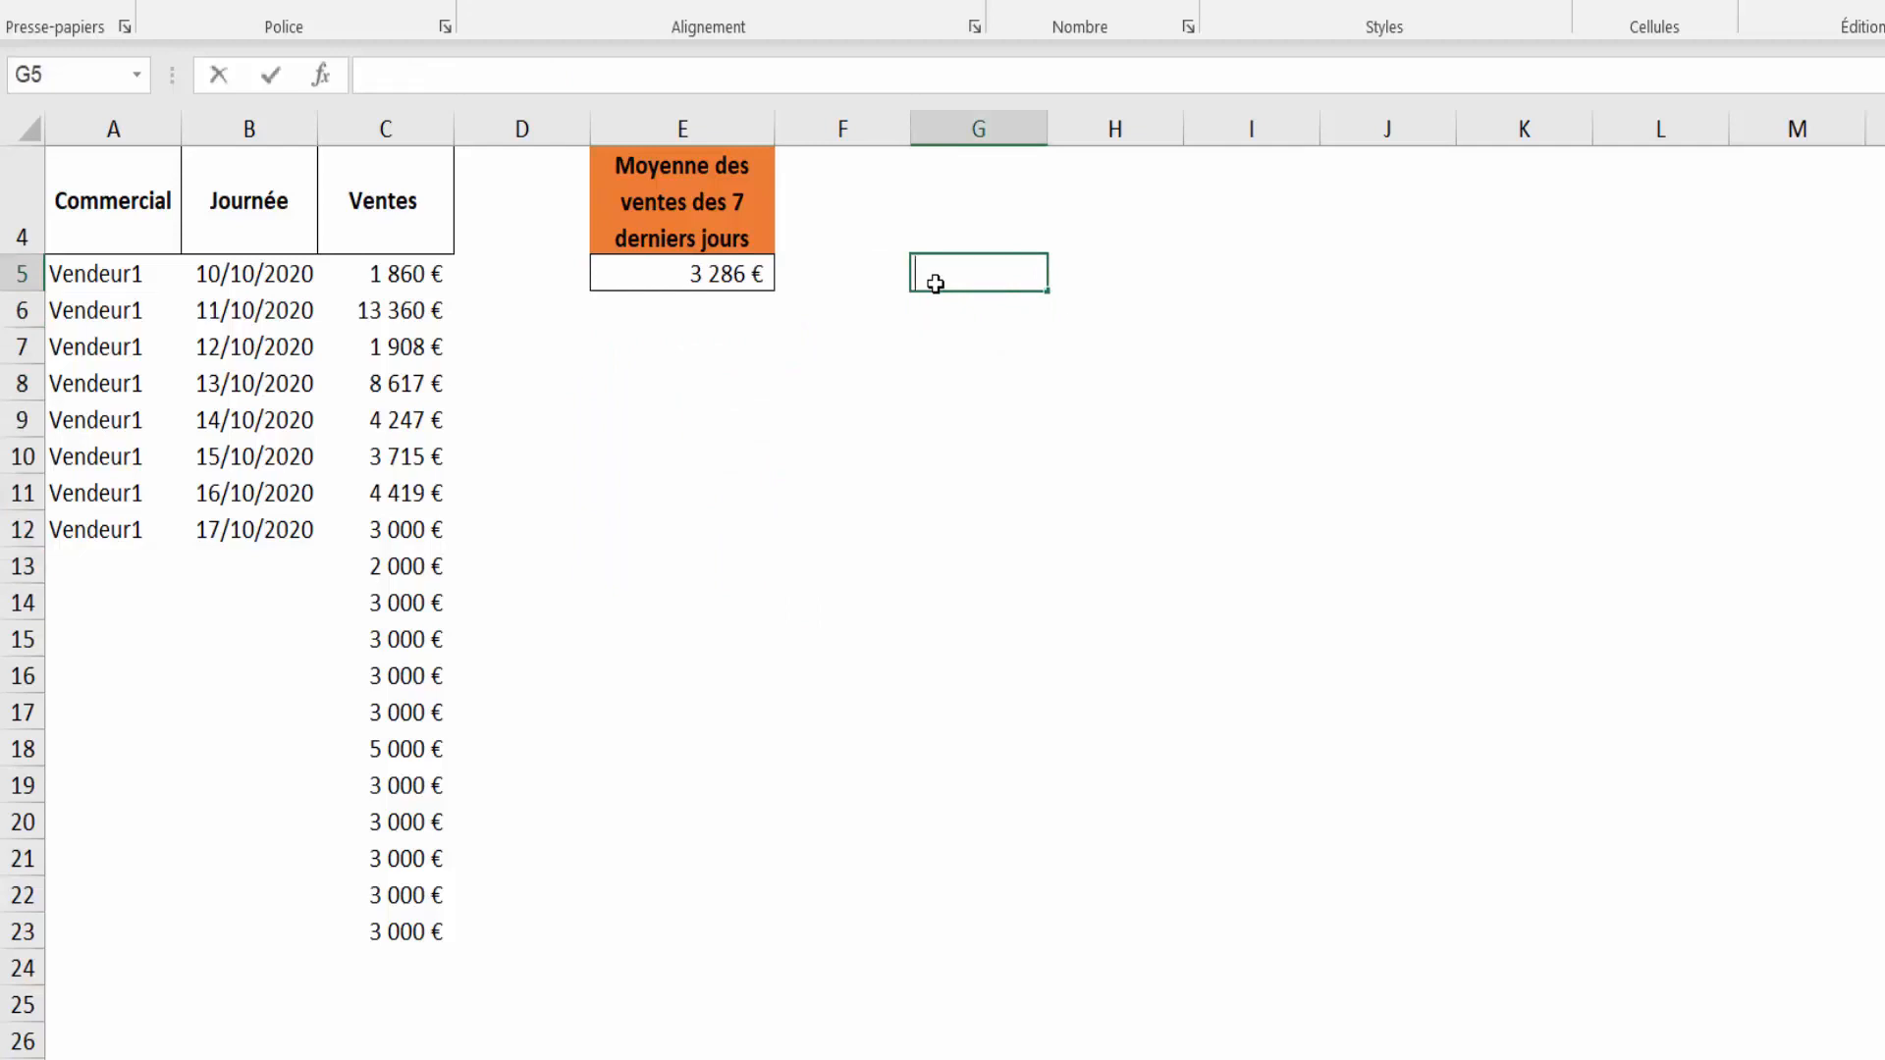
text(=formm)
key(BackSpace)
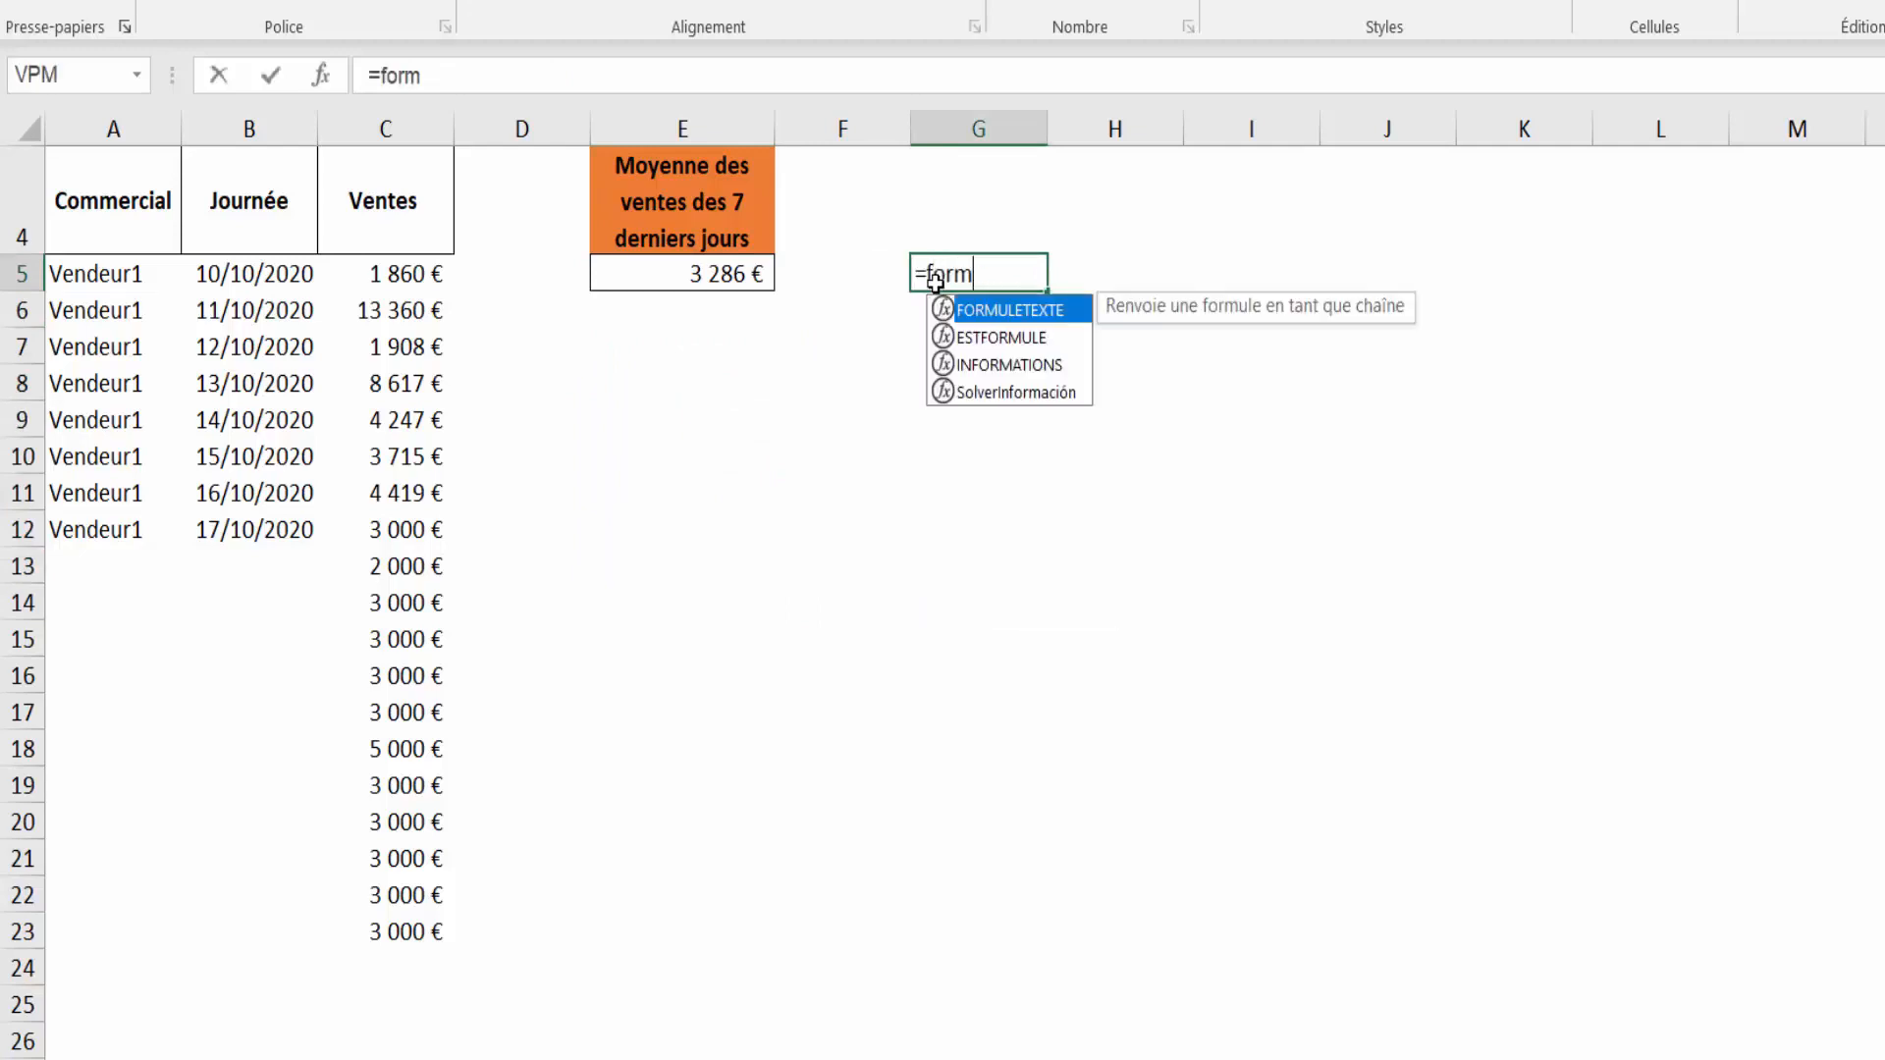
double_click(990, 316)
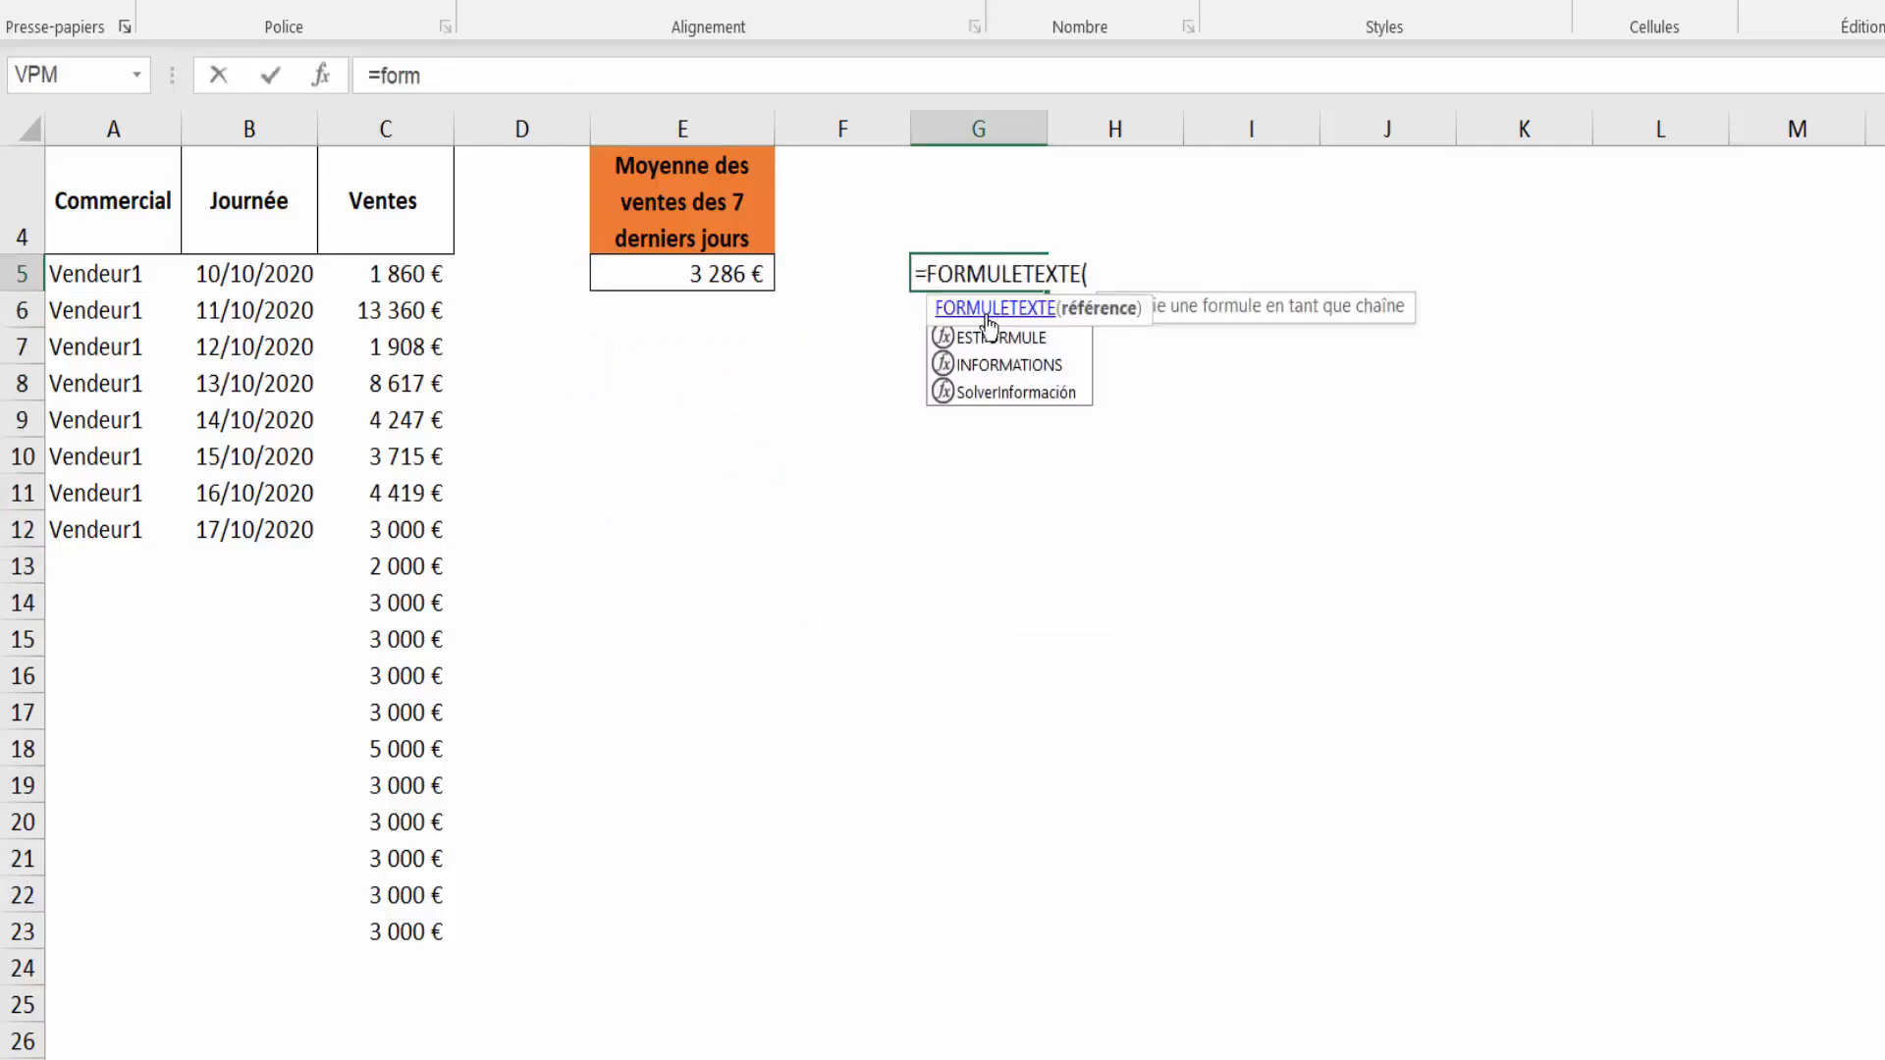
click(701, 281)
key(Return)
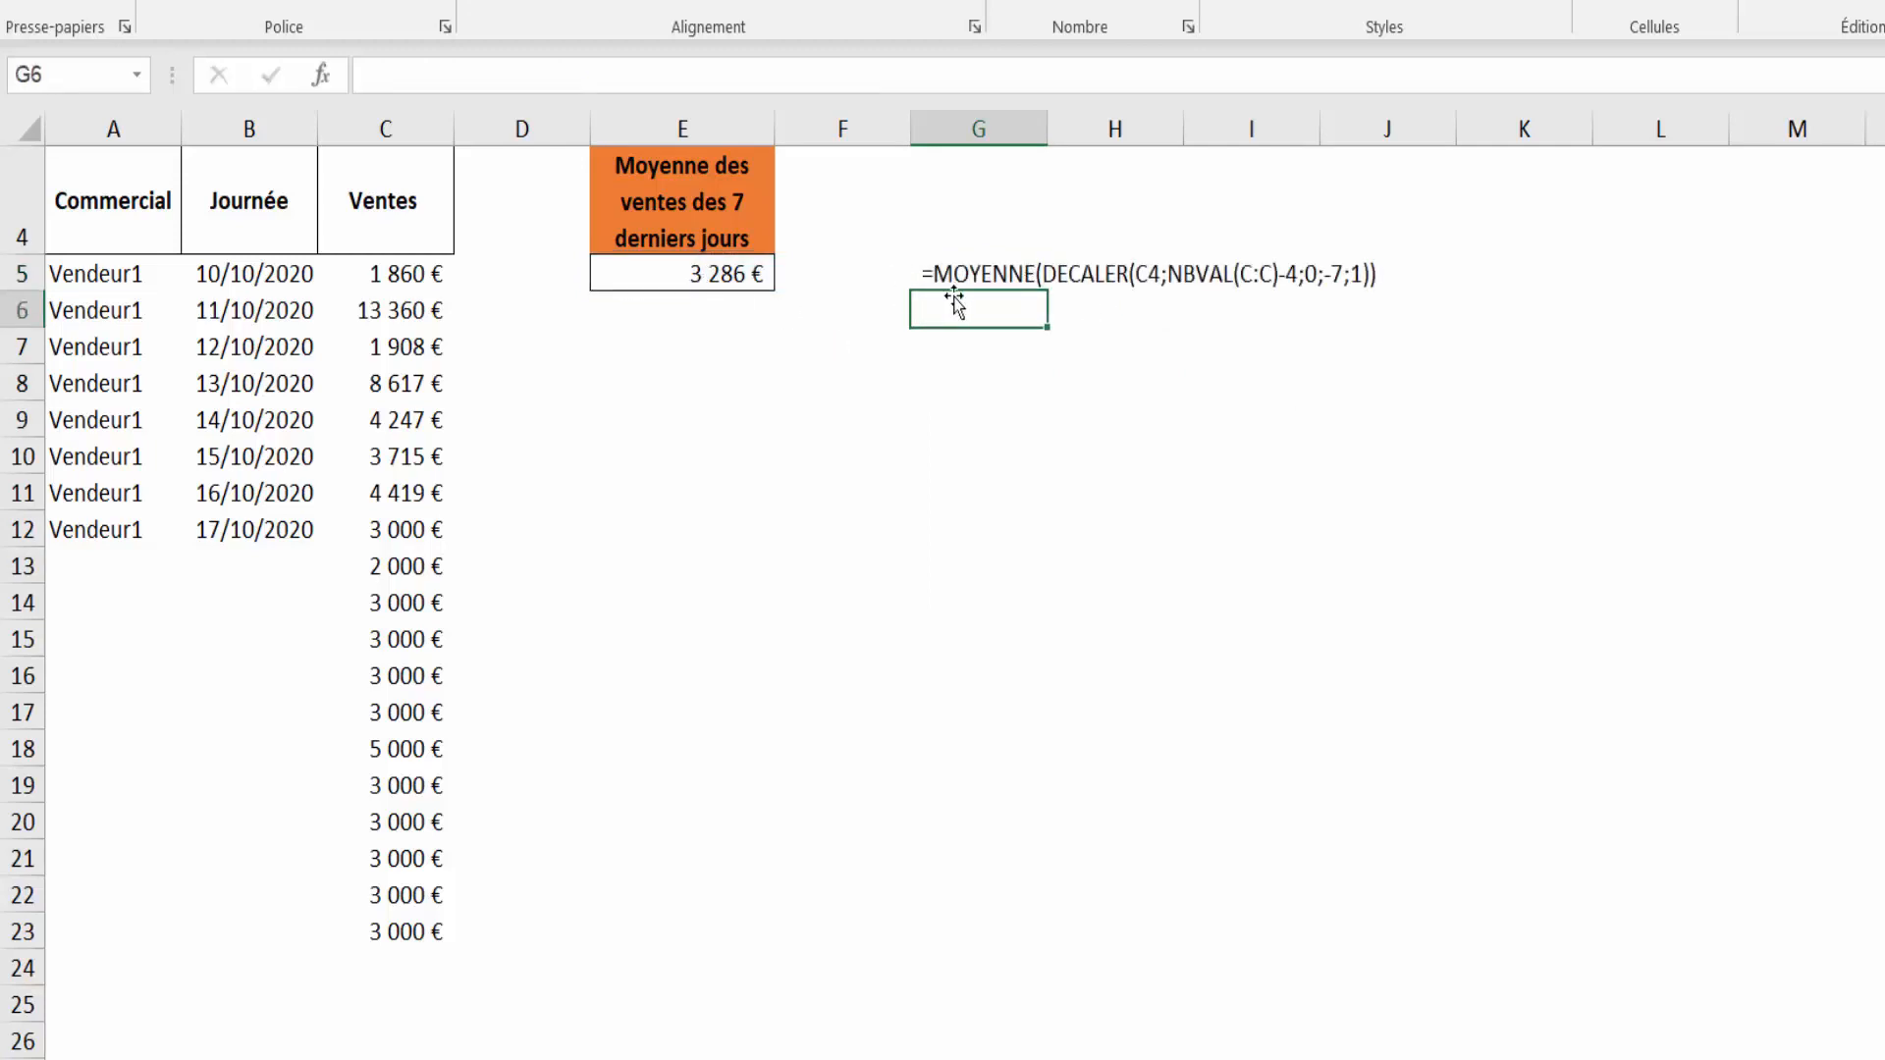
scroll(960, 306, up, 1)
scroll(1145, 282, up, 2)
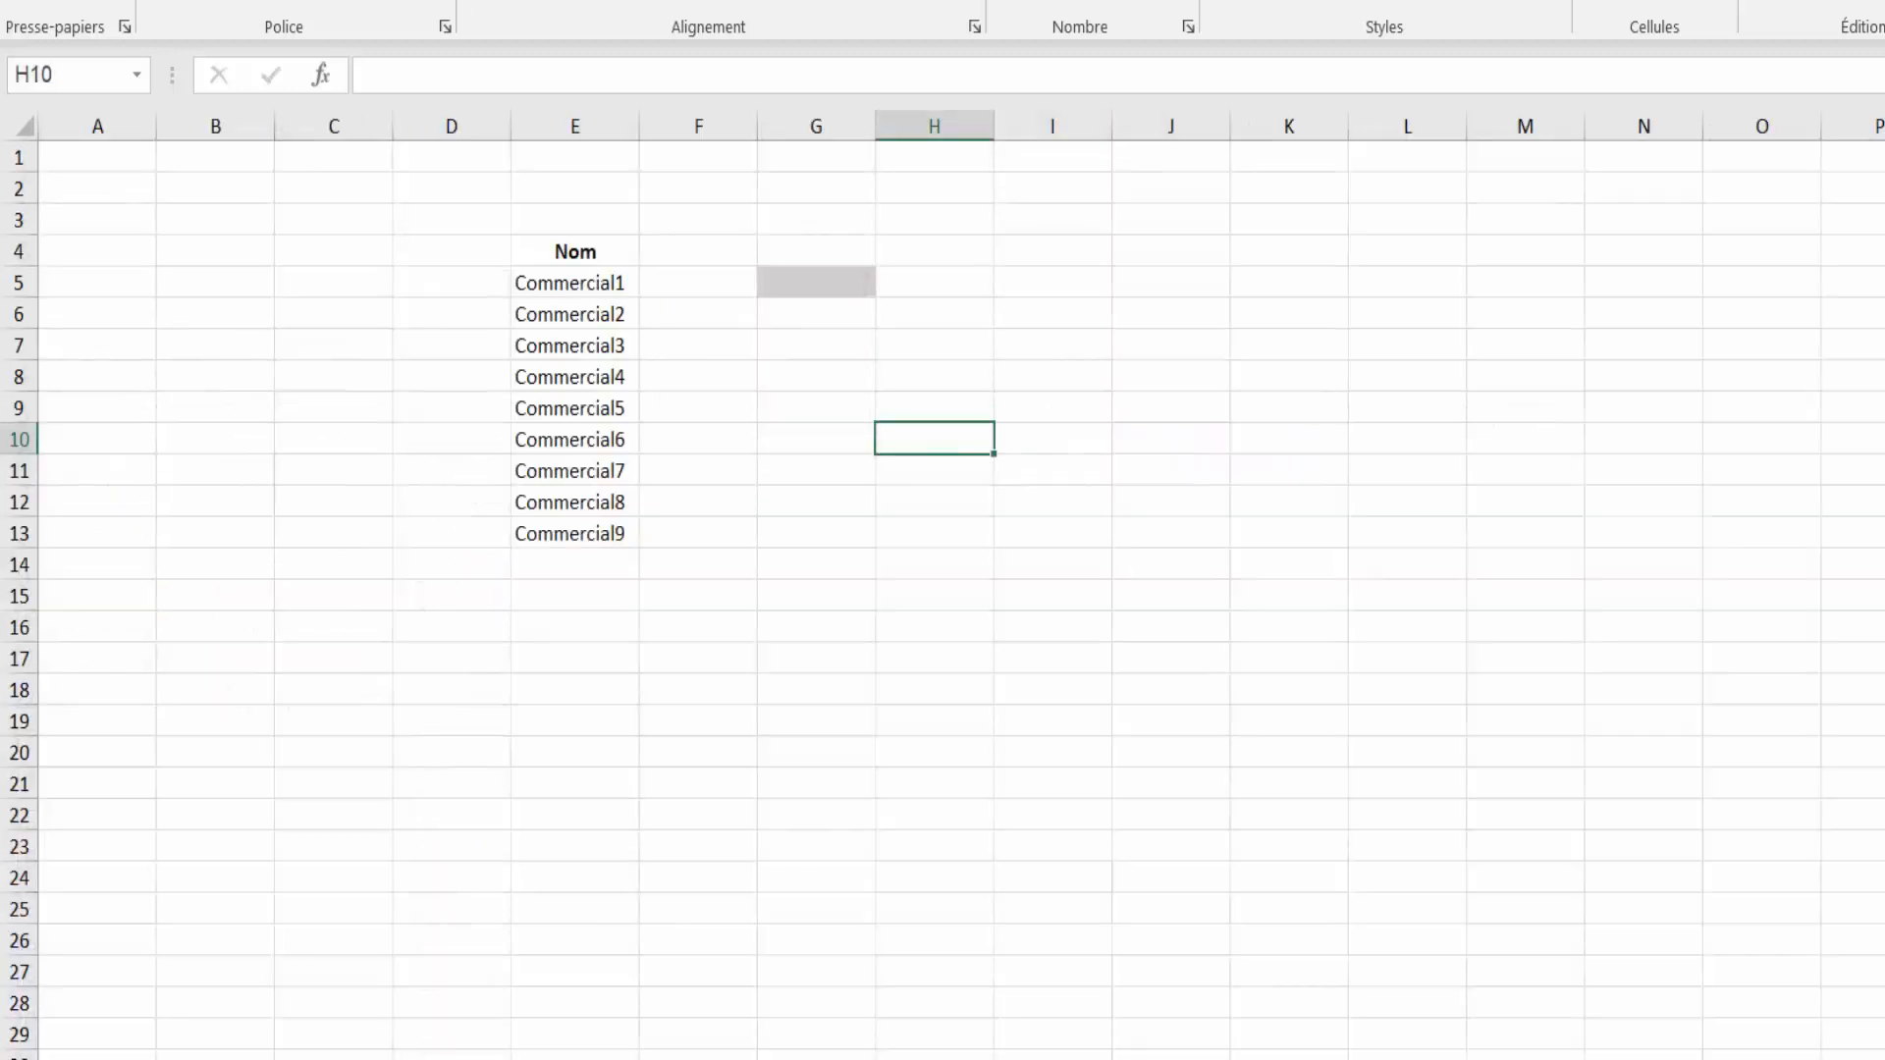
click(618, 723)
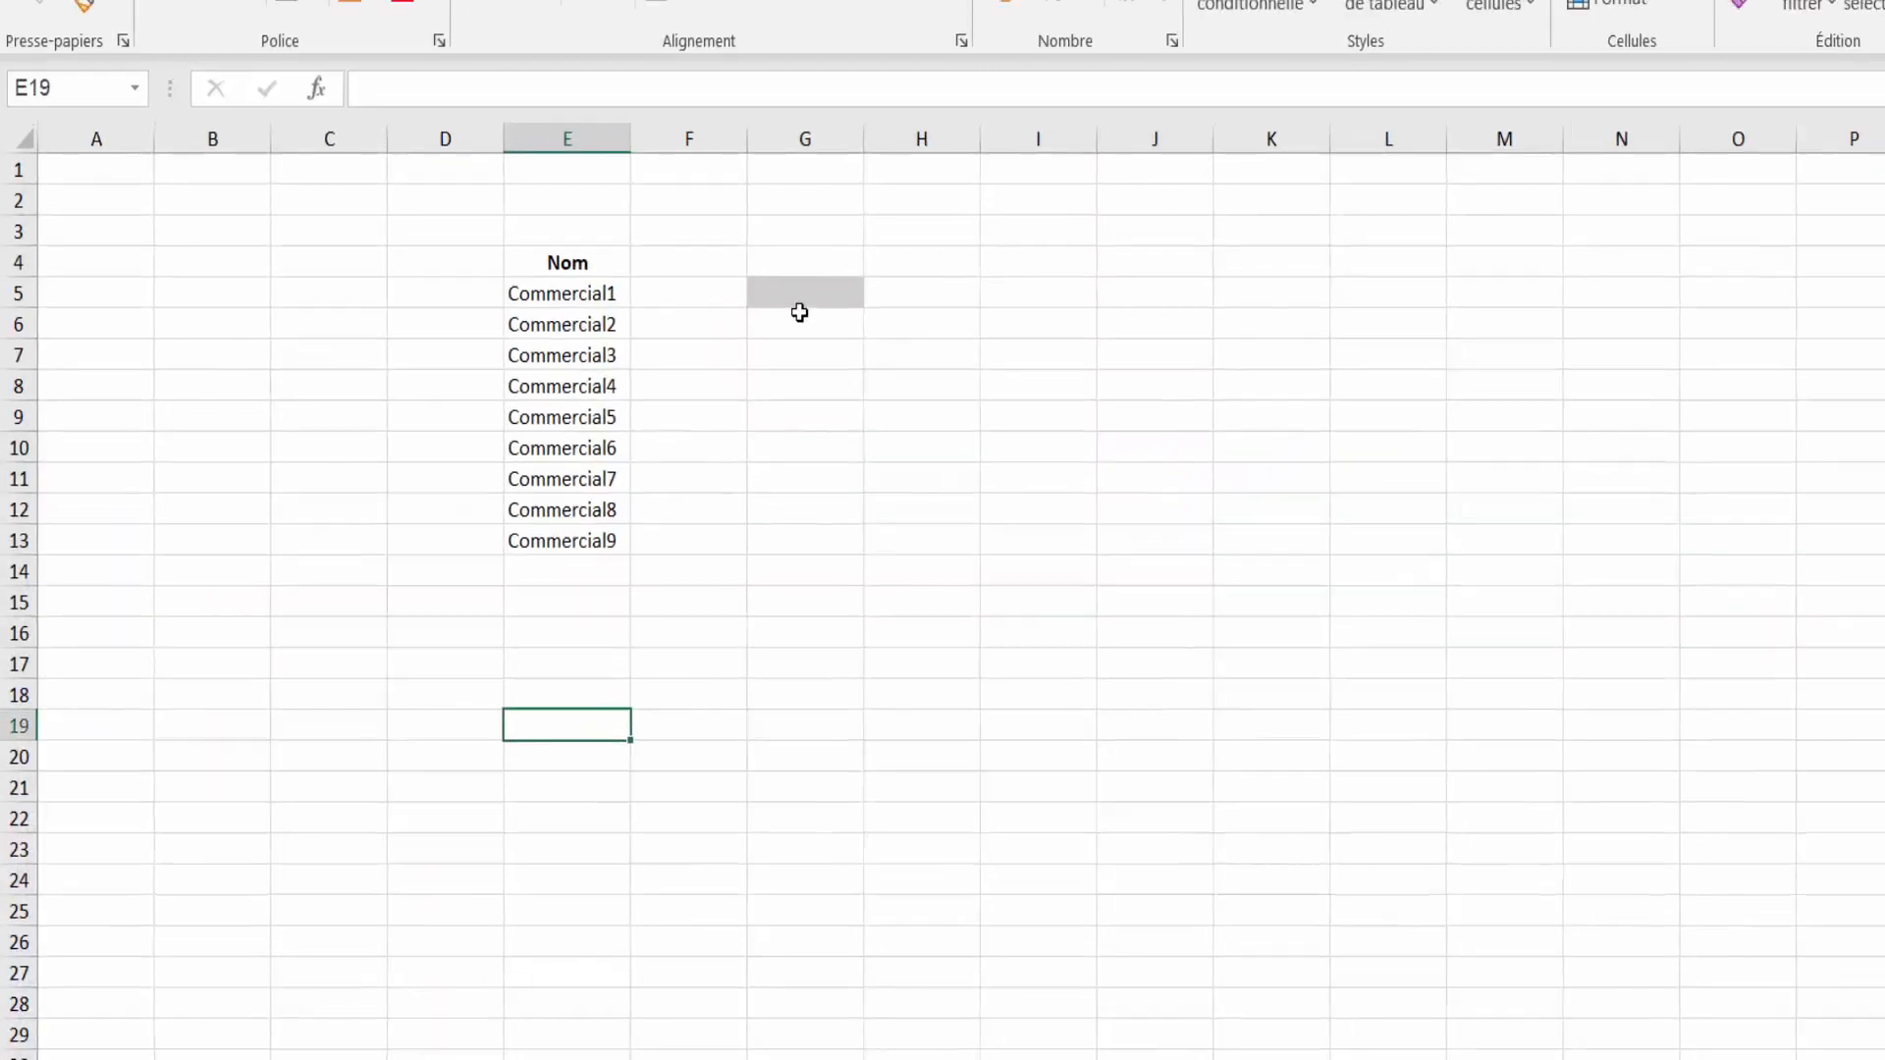
click(809, 291)
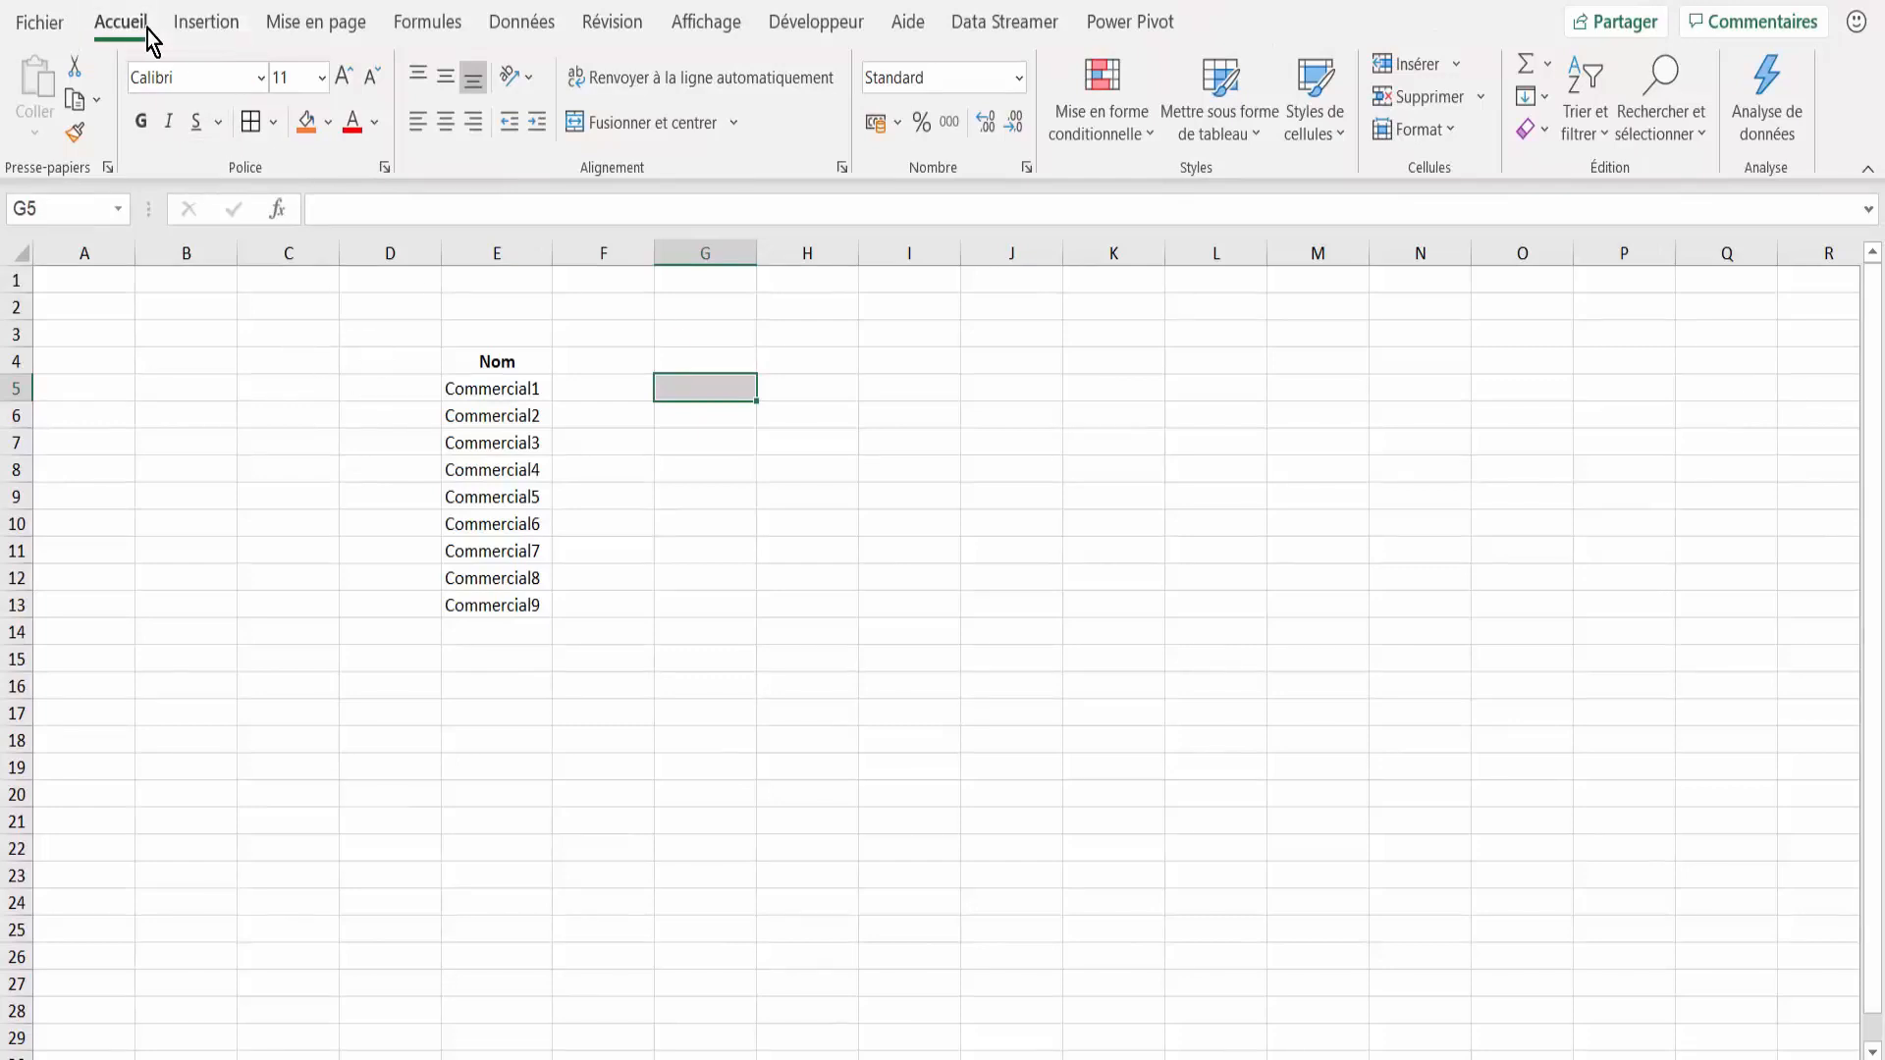
click(1234, 150)
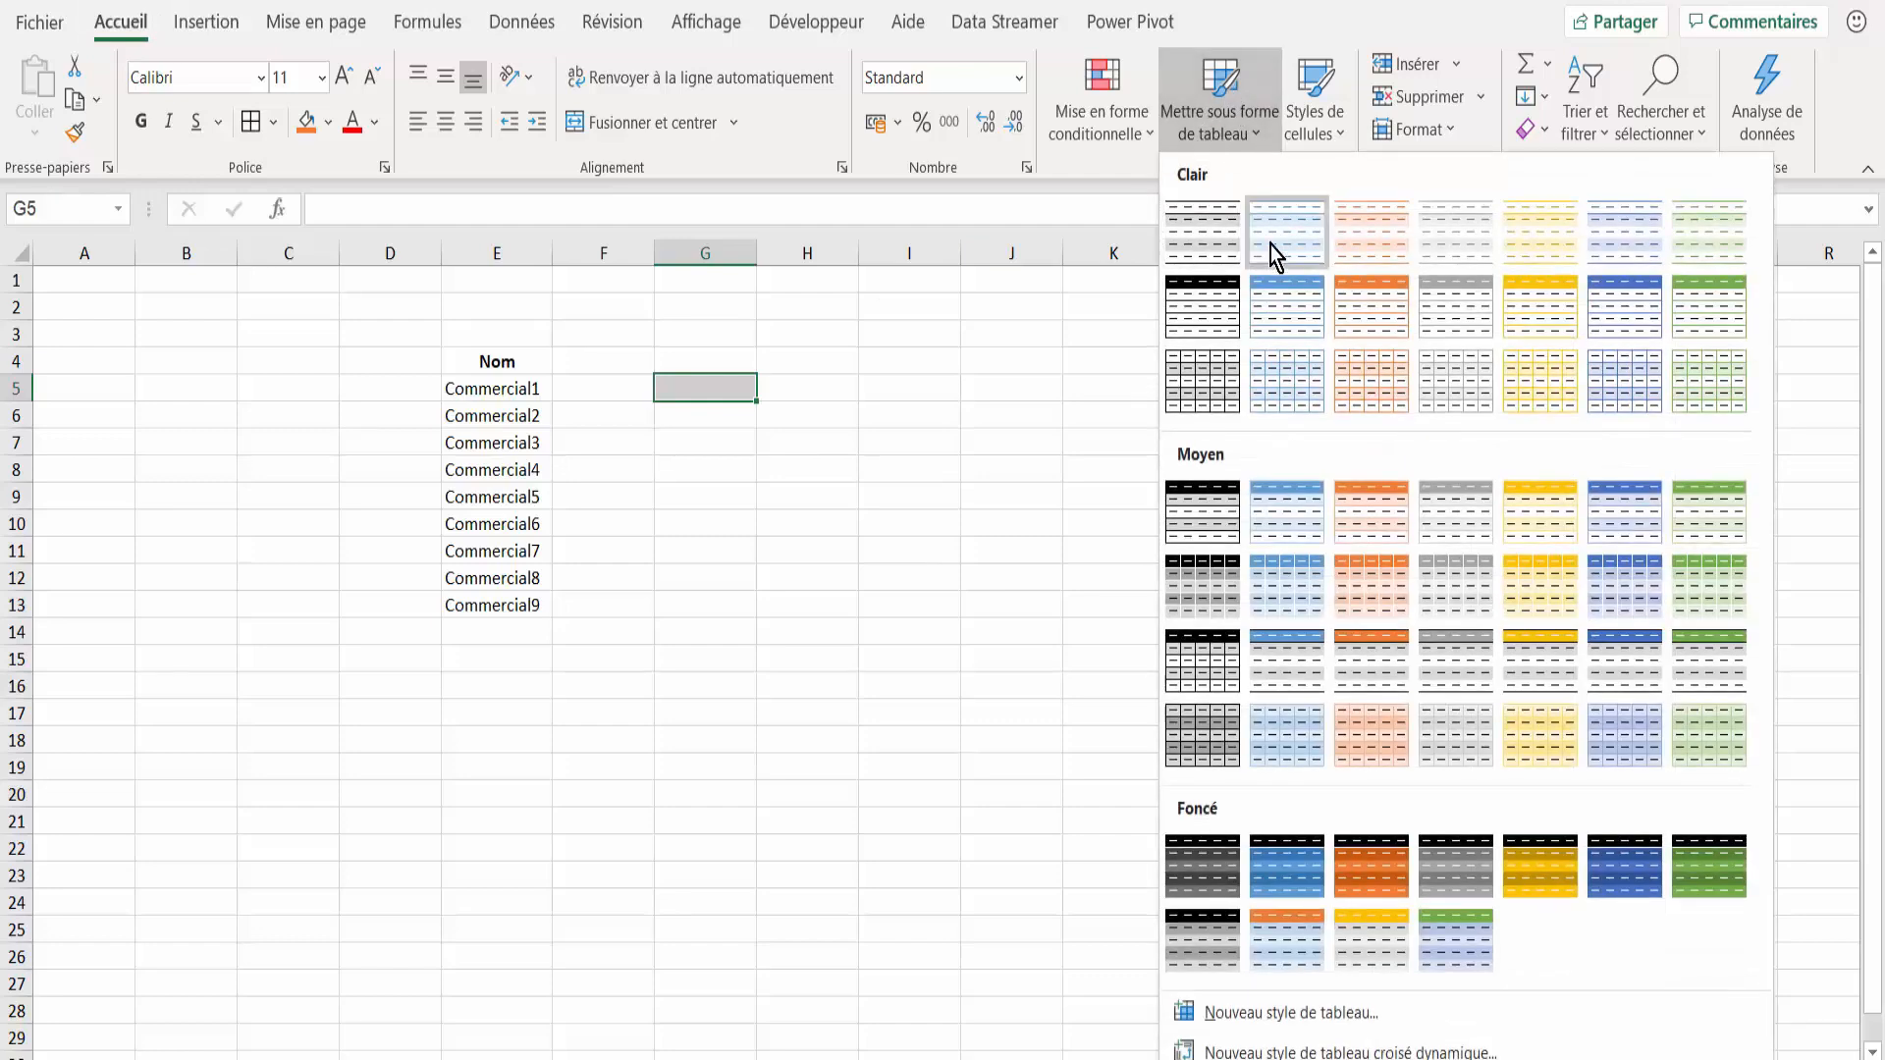
click(827, 636)
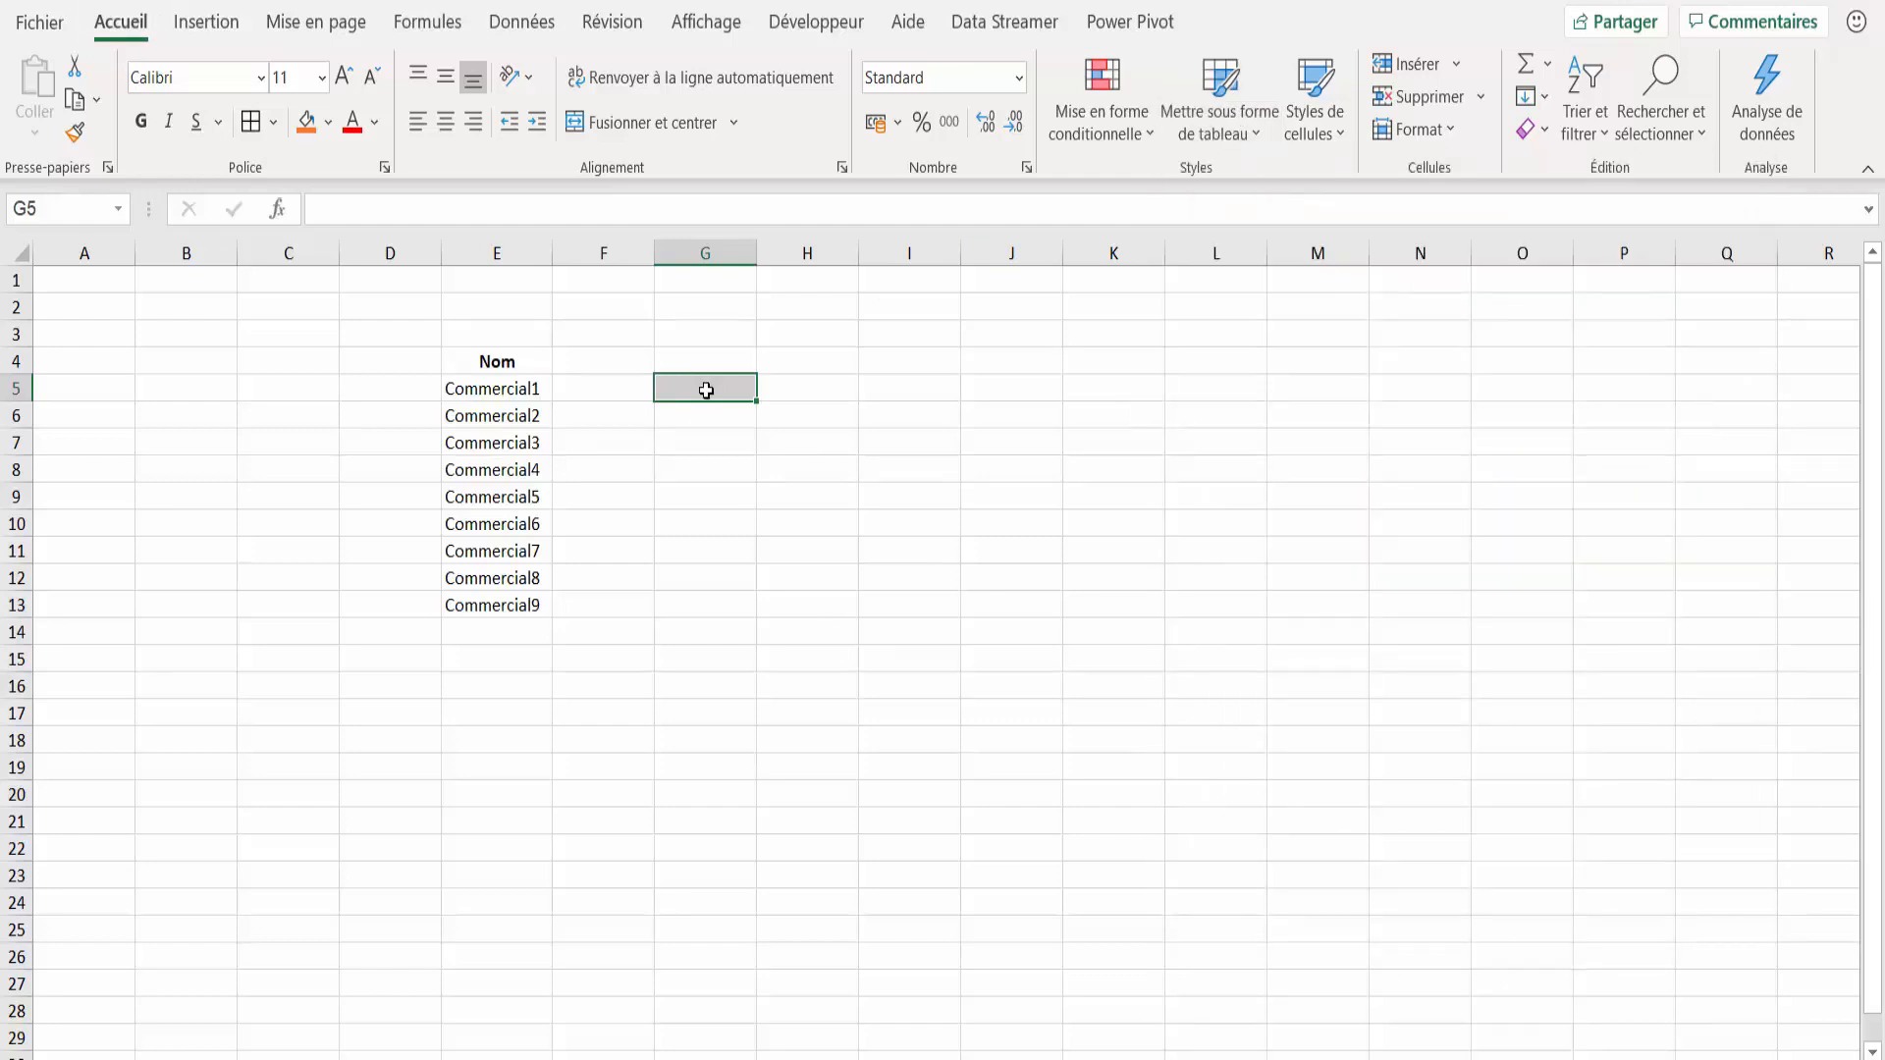
Step: Go through the Nom list in E5:E13 and the empty cells below it, down to E17
click(527, 36)
click(603, 469)
drag(488, 389, 480, 606)
click(512, 628)
click(514, 665)
click(515, 716)
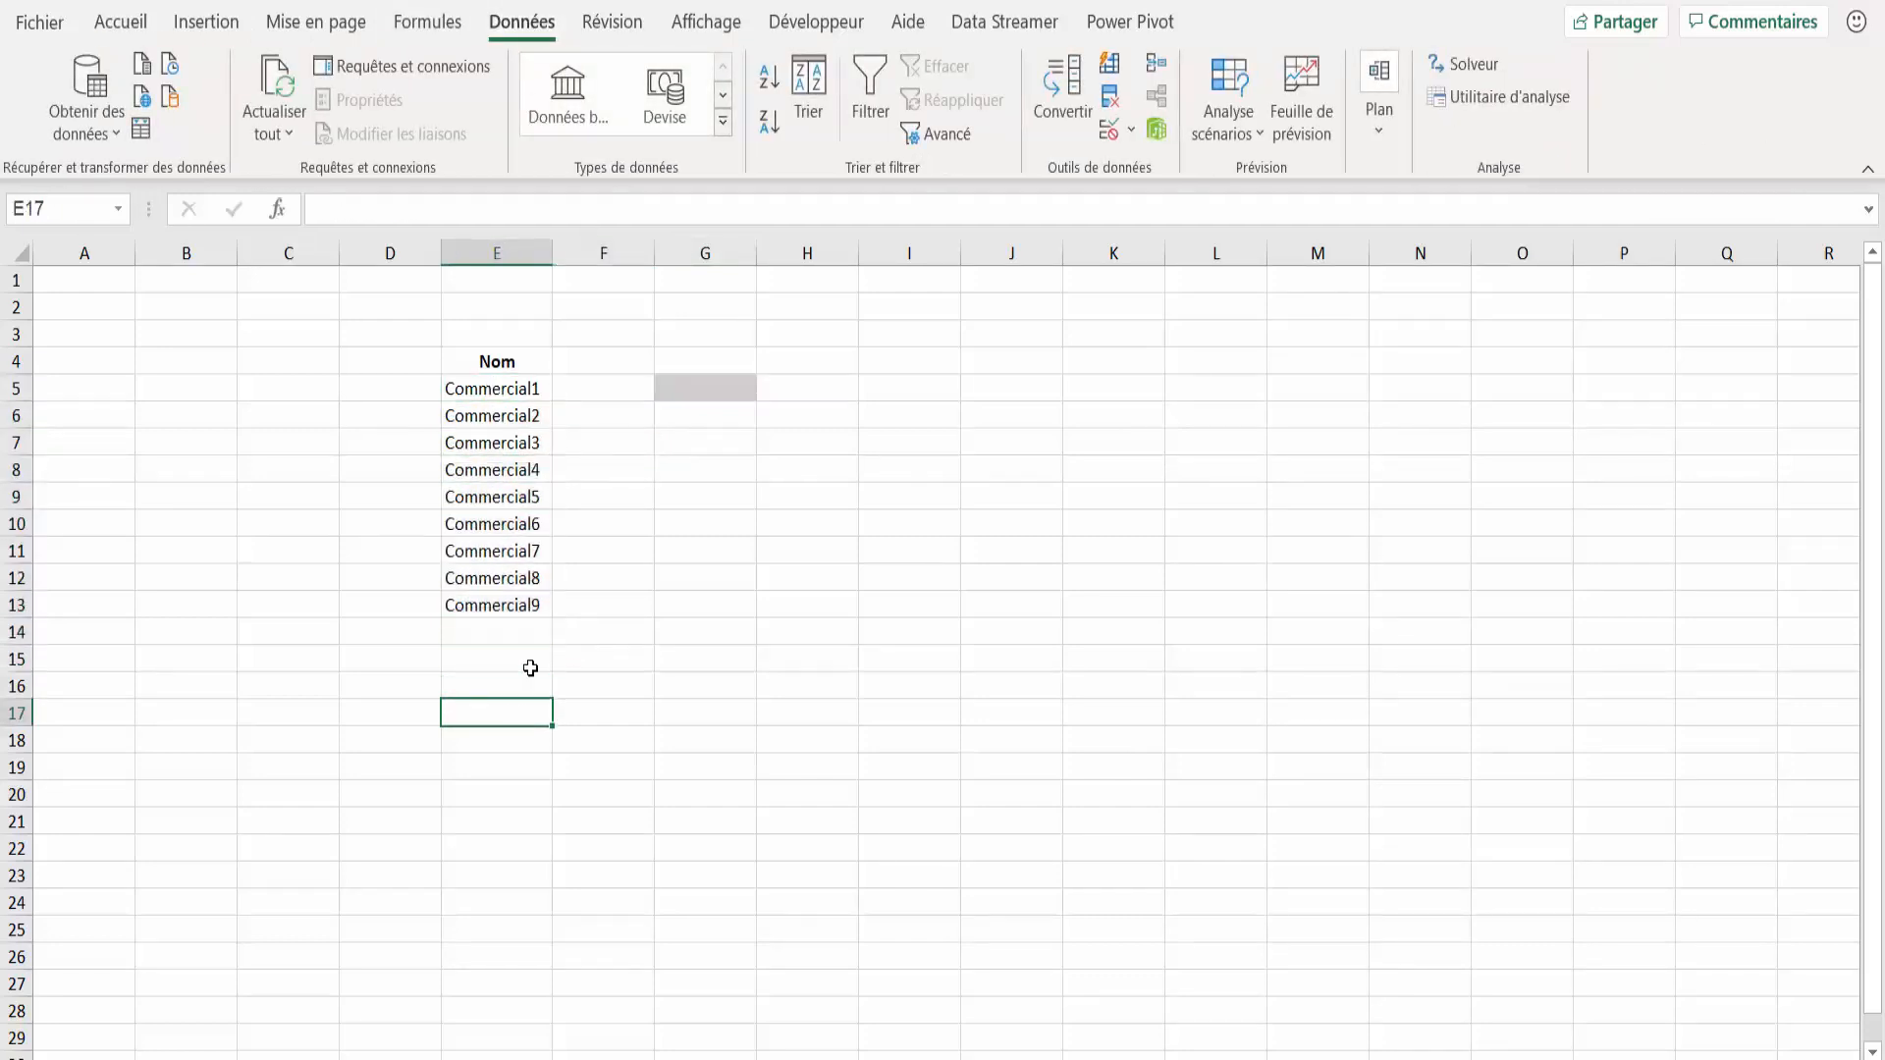
Step: Try a Liste data validation for G5 with the source =$E$5:$E$13, and cancel it without applying
click(712, 382)
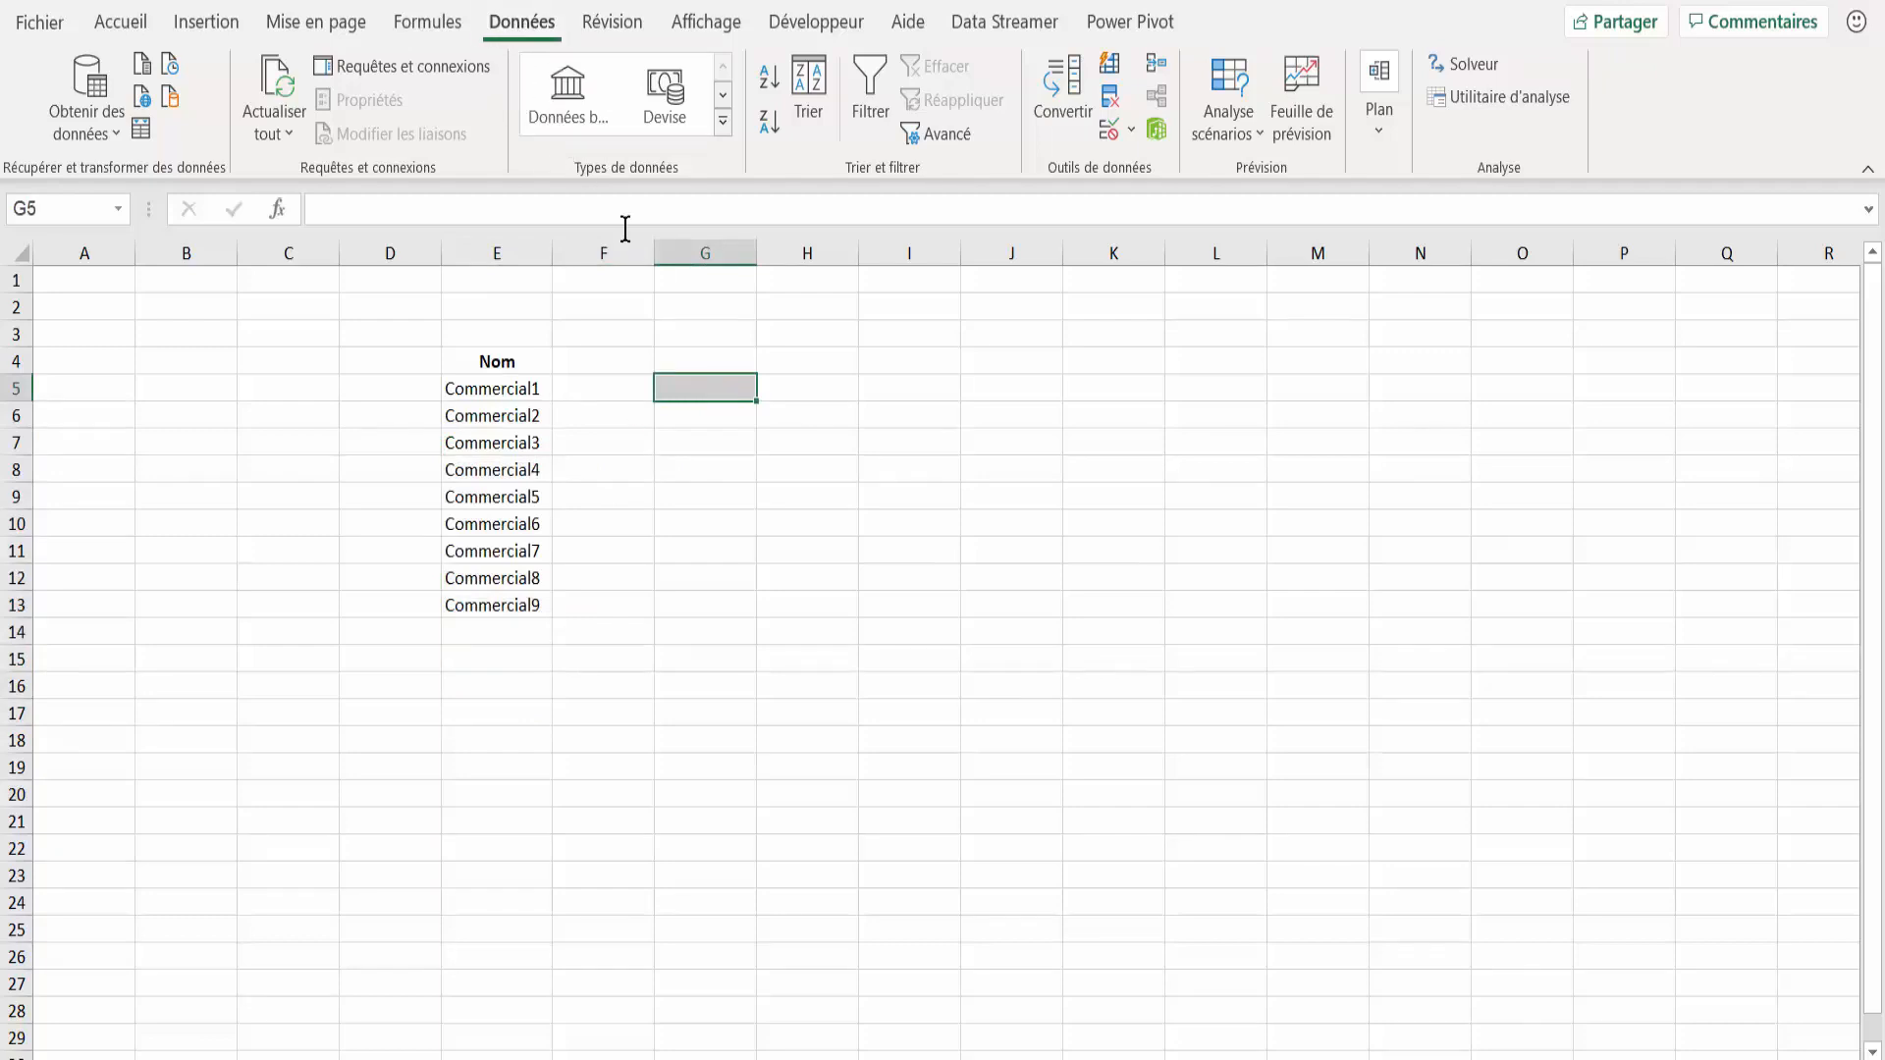
click(1132, 133)
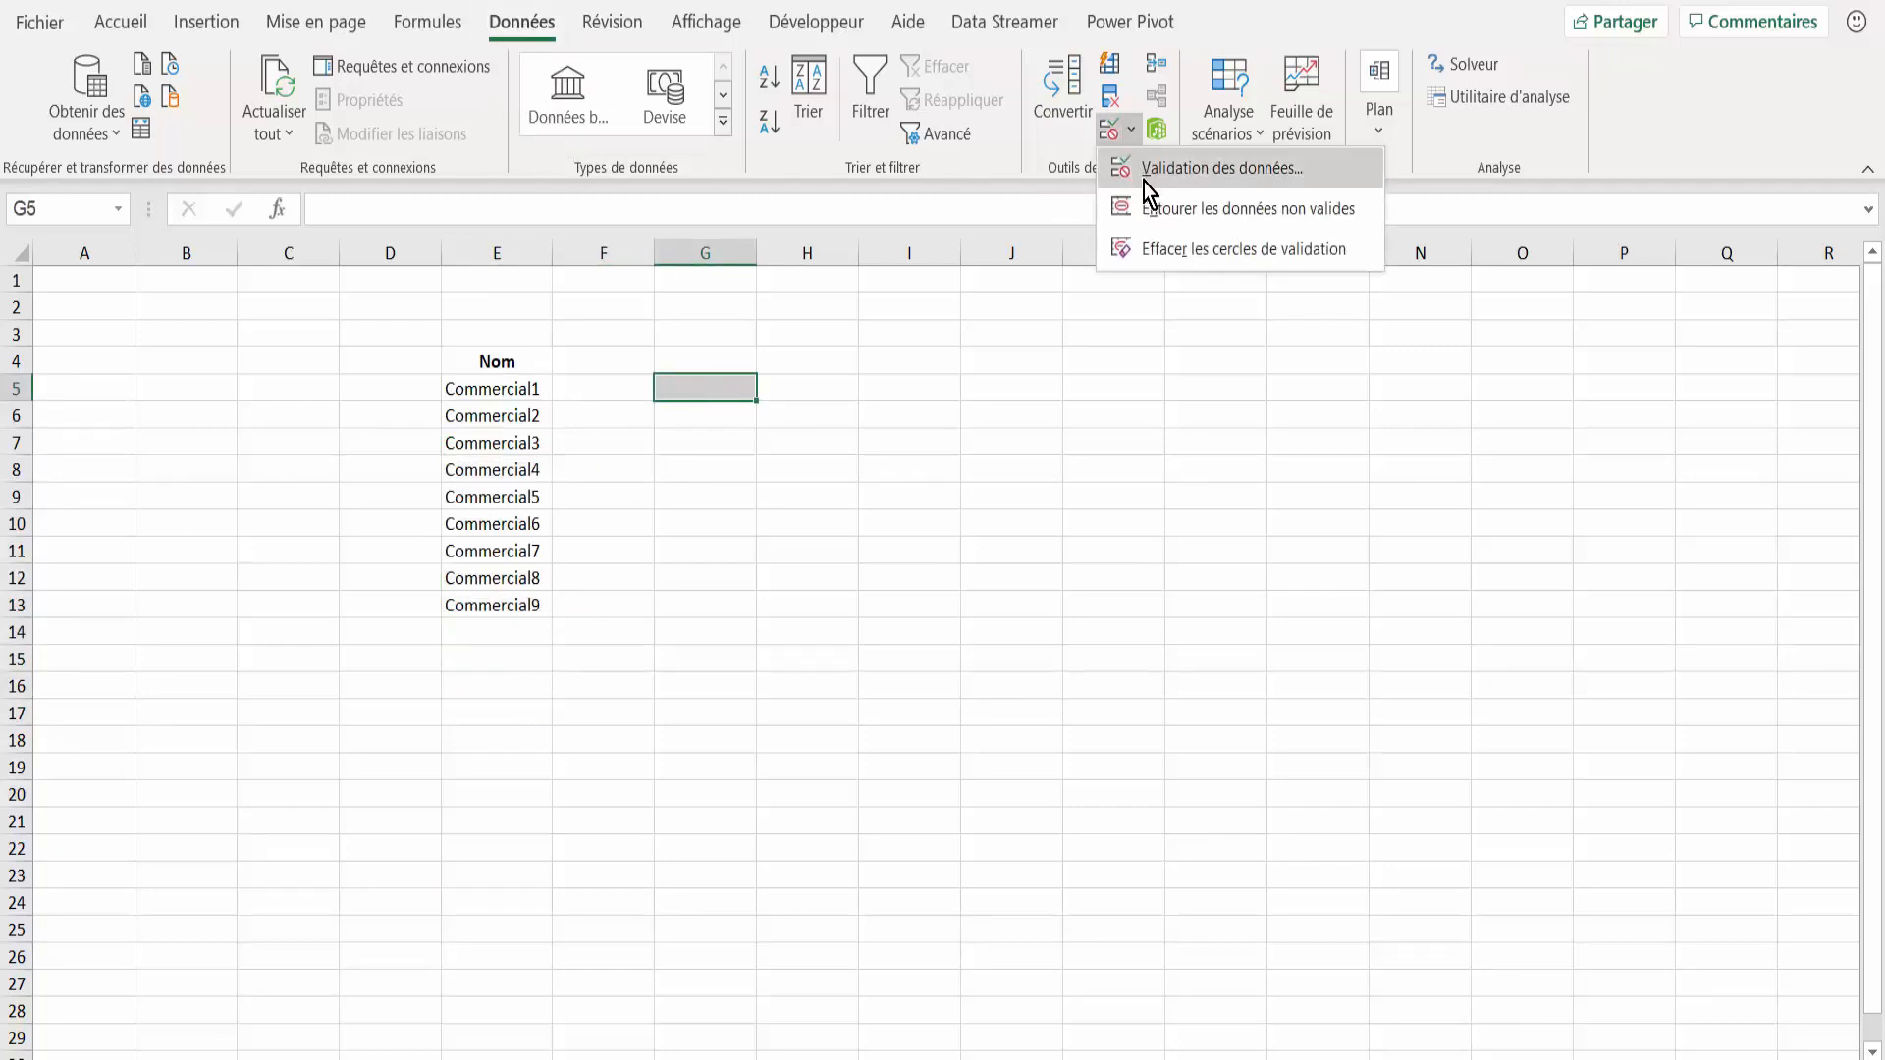
click(1145, 175)
drag(1039, 527, 1180, 324)
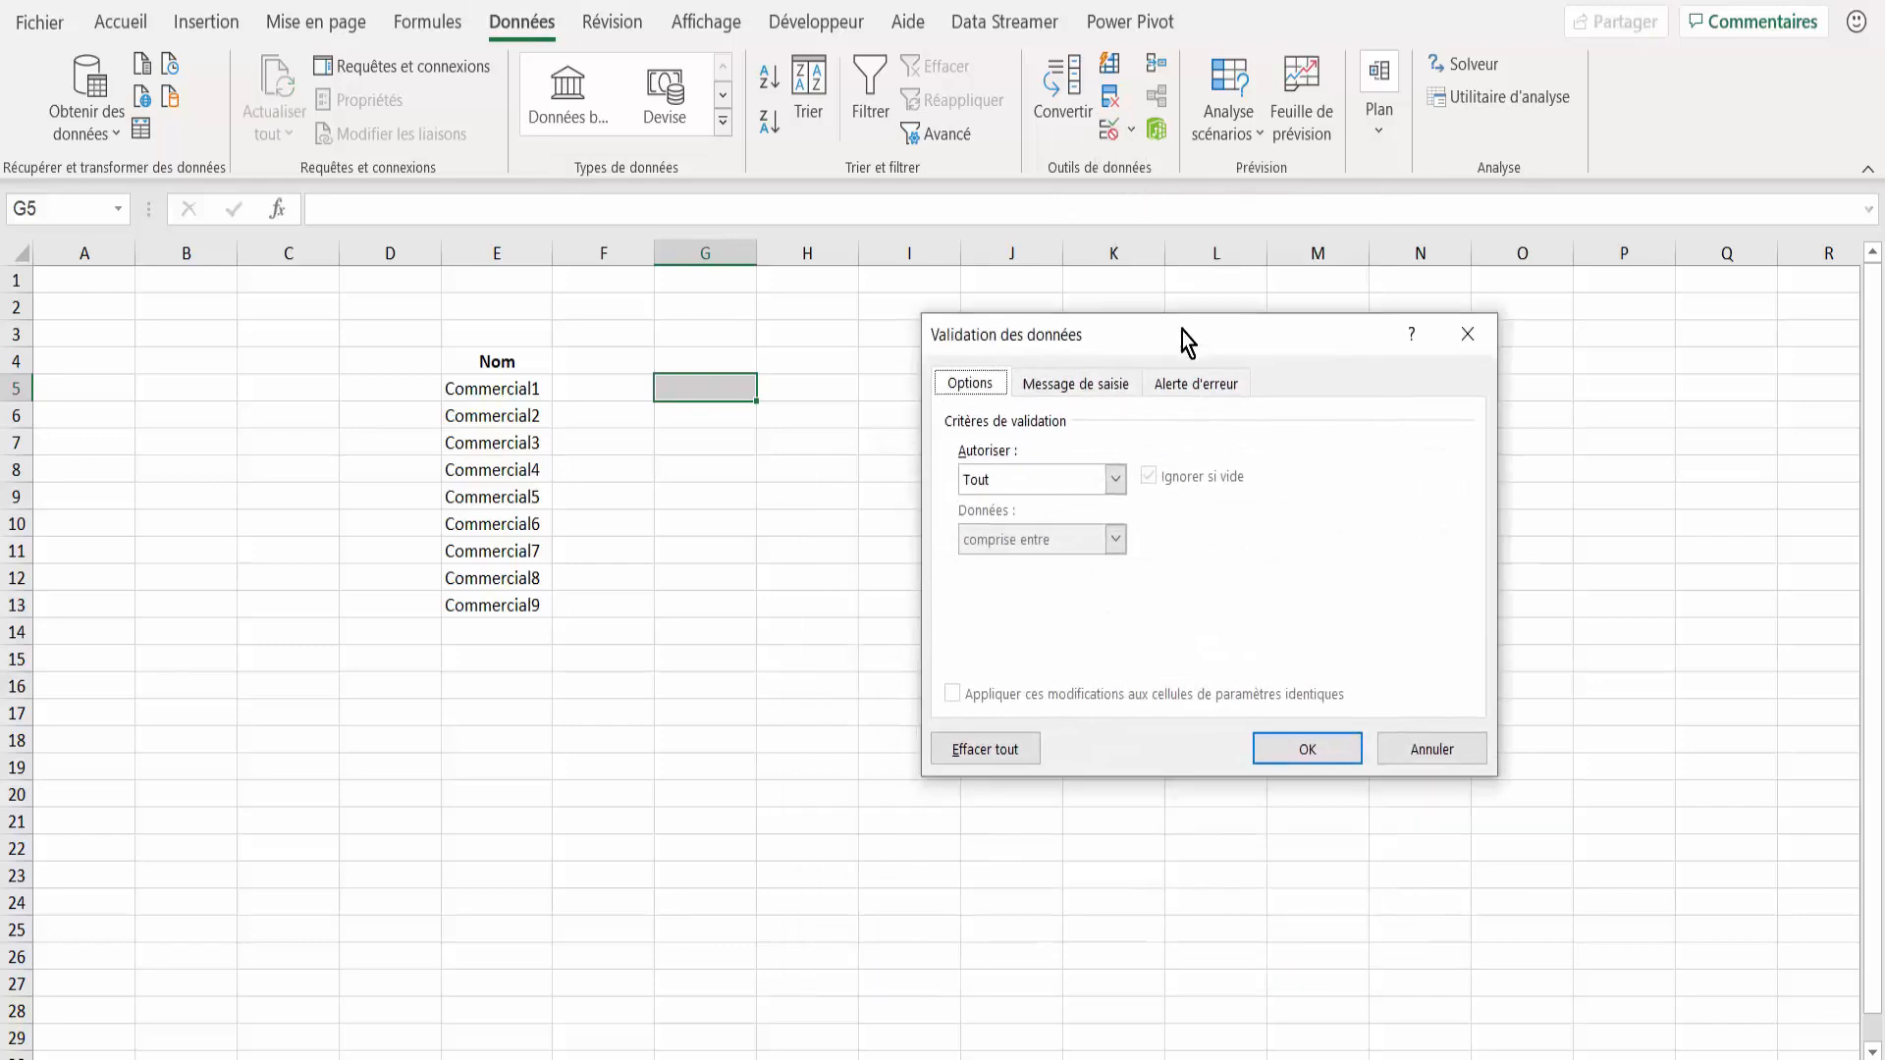
click(1120, 471)
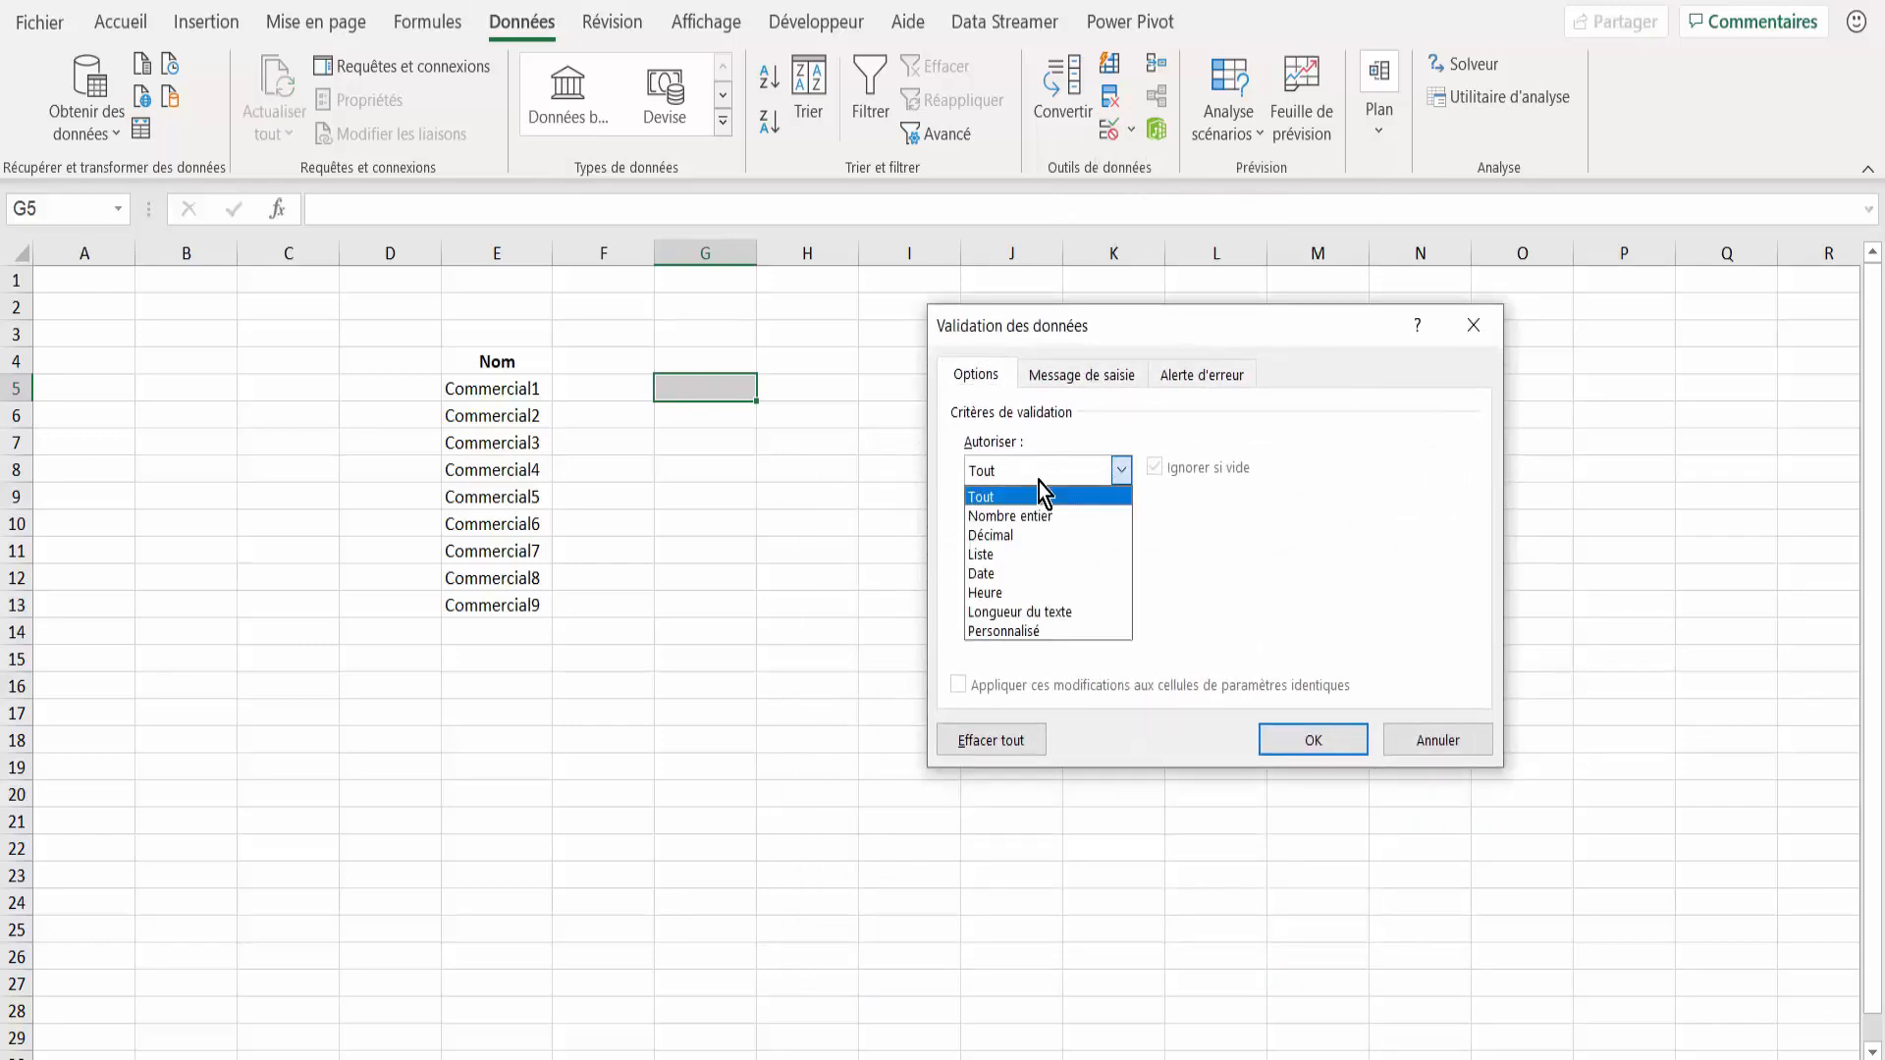
click(1008, 555)
click(1010, 589)
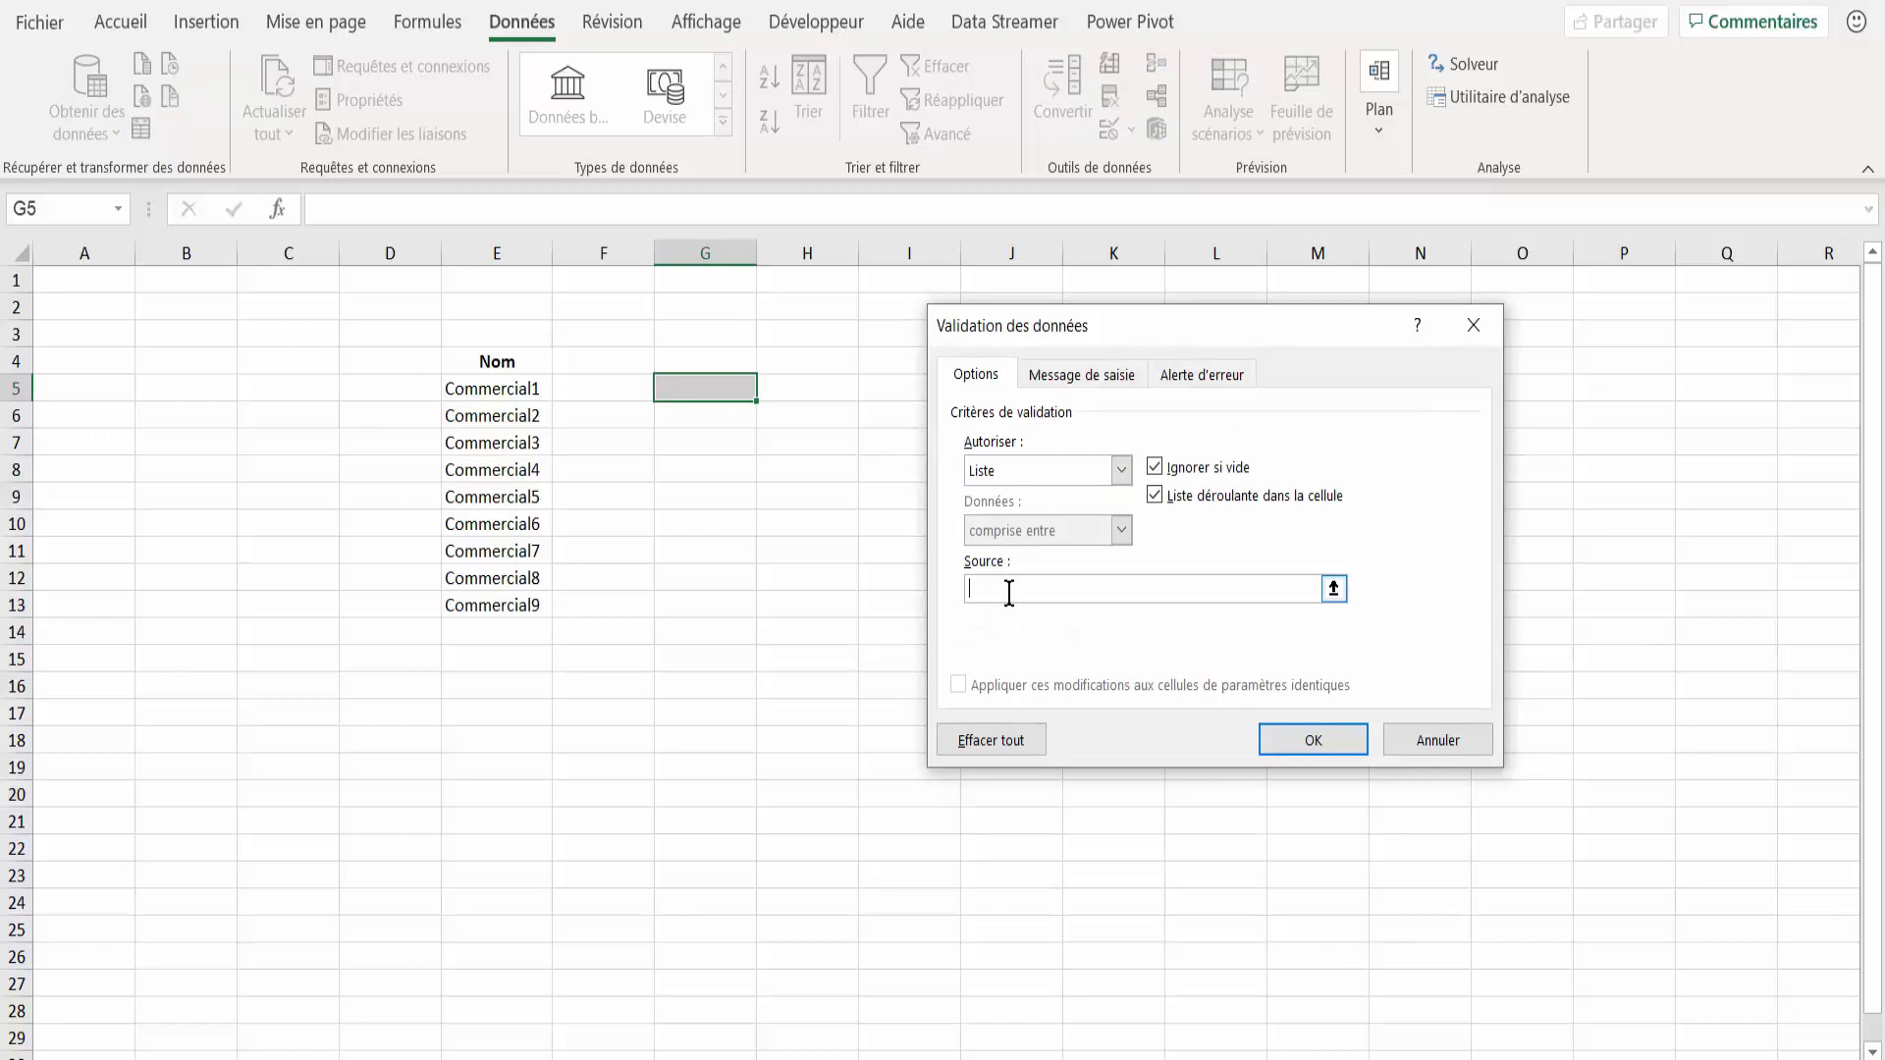
drag(489, 390, 483, 593)
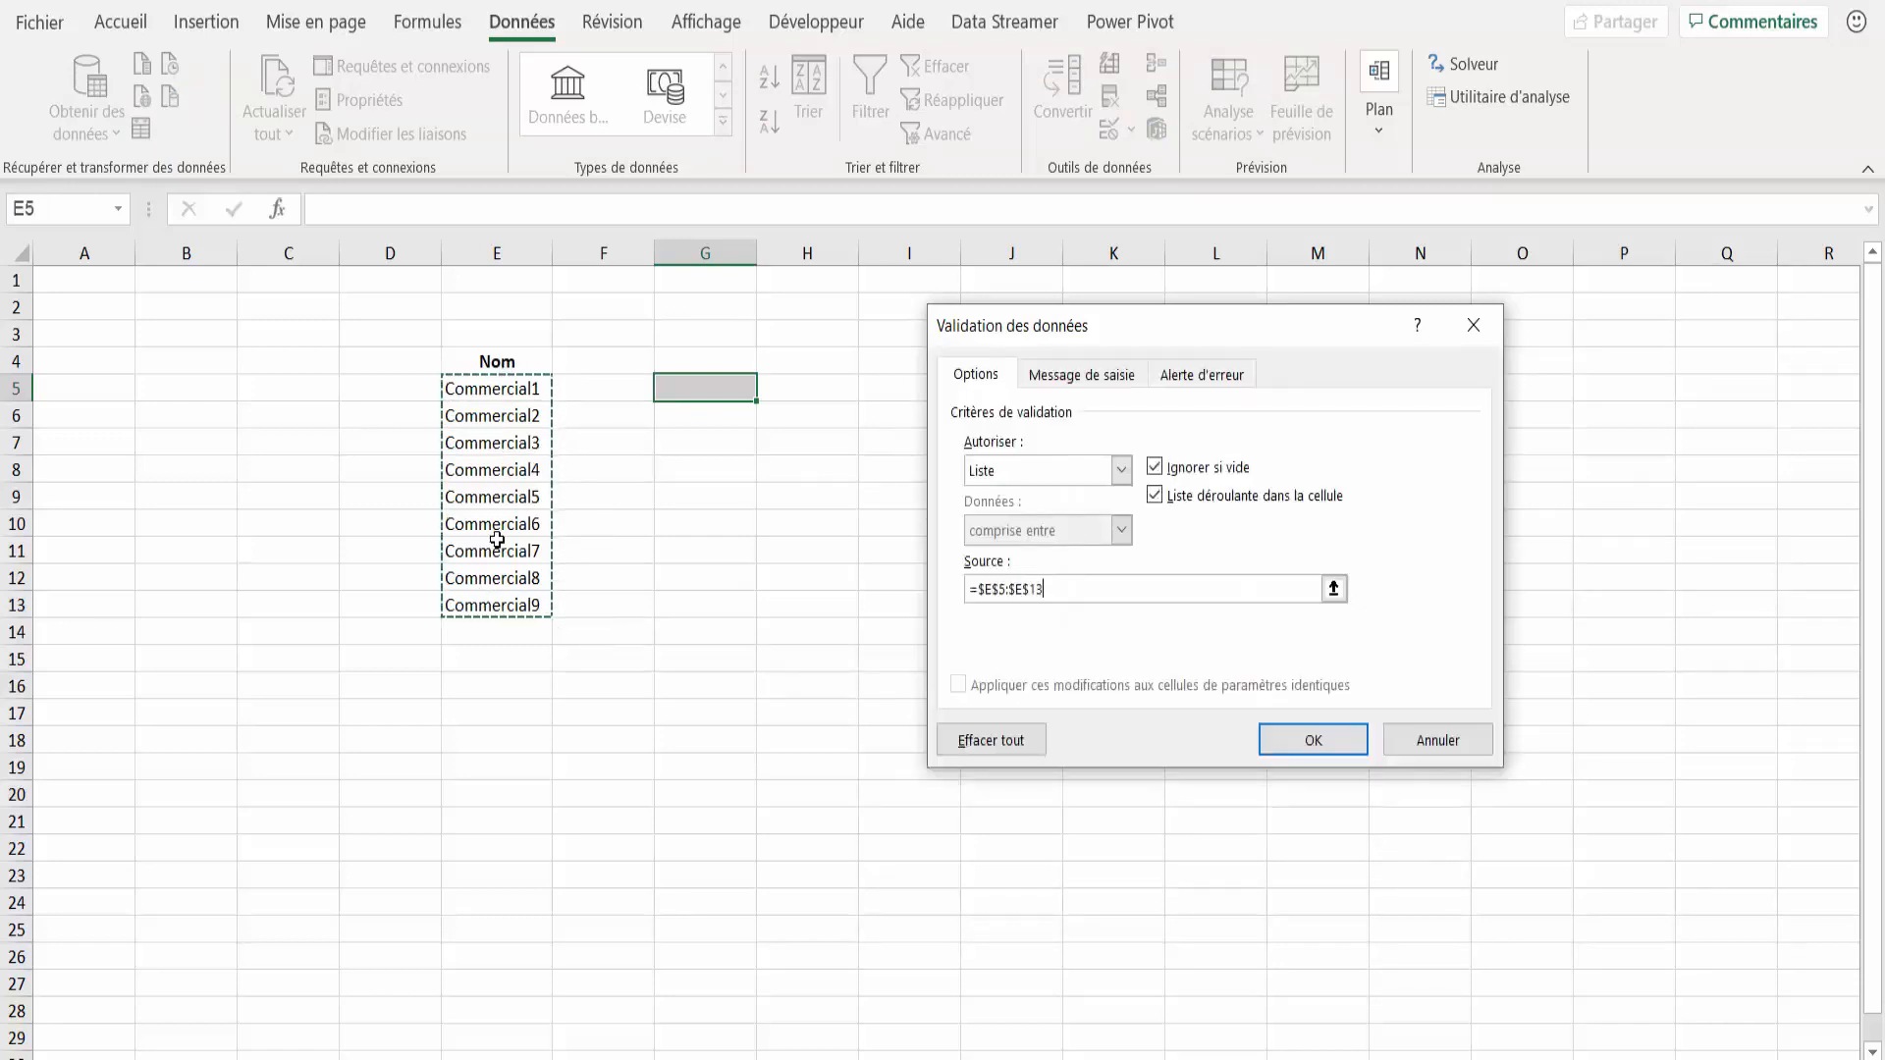
click(1444, 748)
Step: Define the name Commercial for the range E5:E13
drag(514, 389, 517, 593)
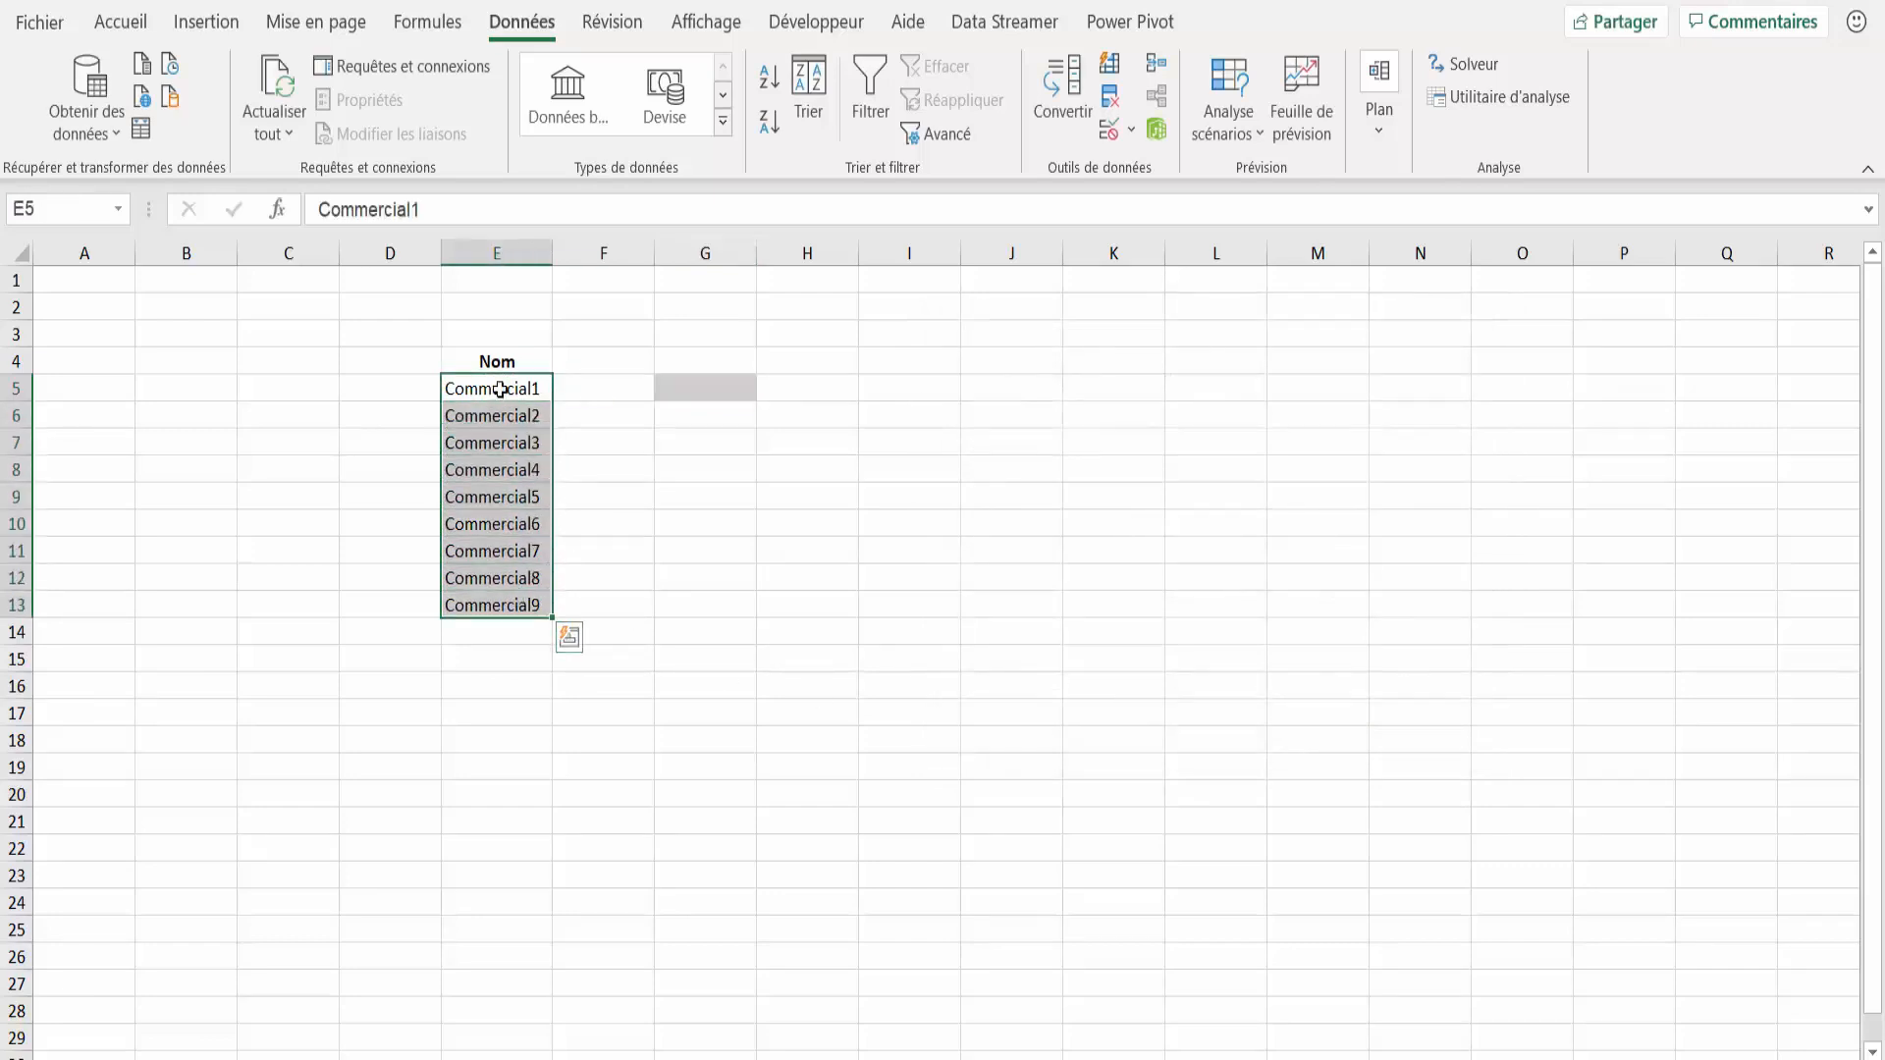
click(75, 203)
text(Commerci)
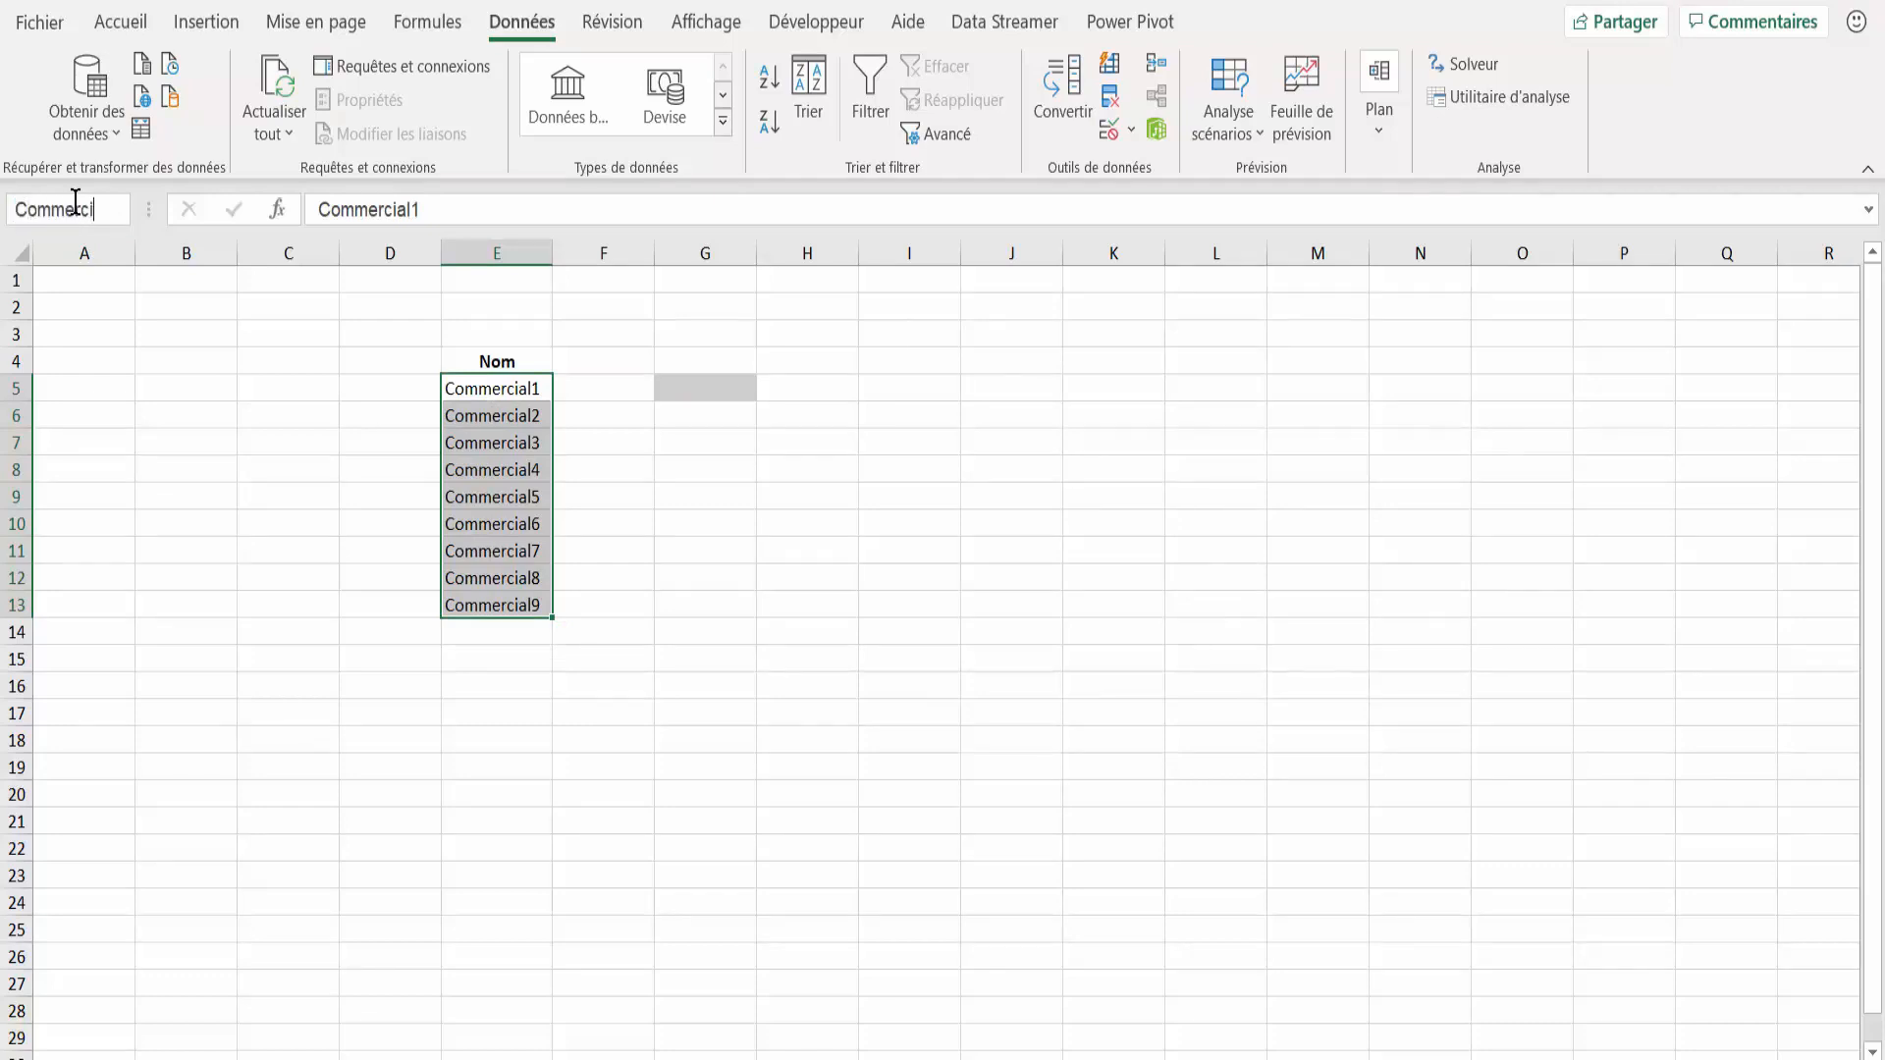
text(al)
key(Return)
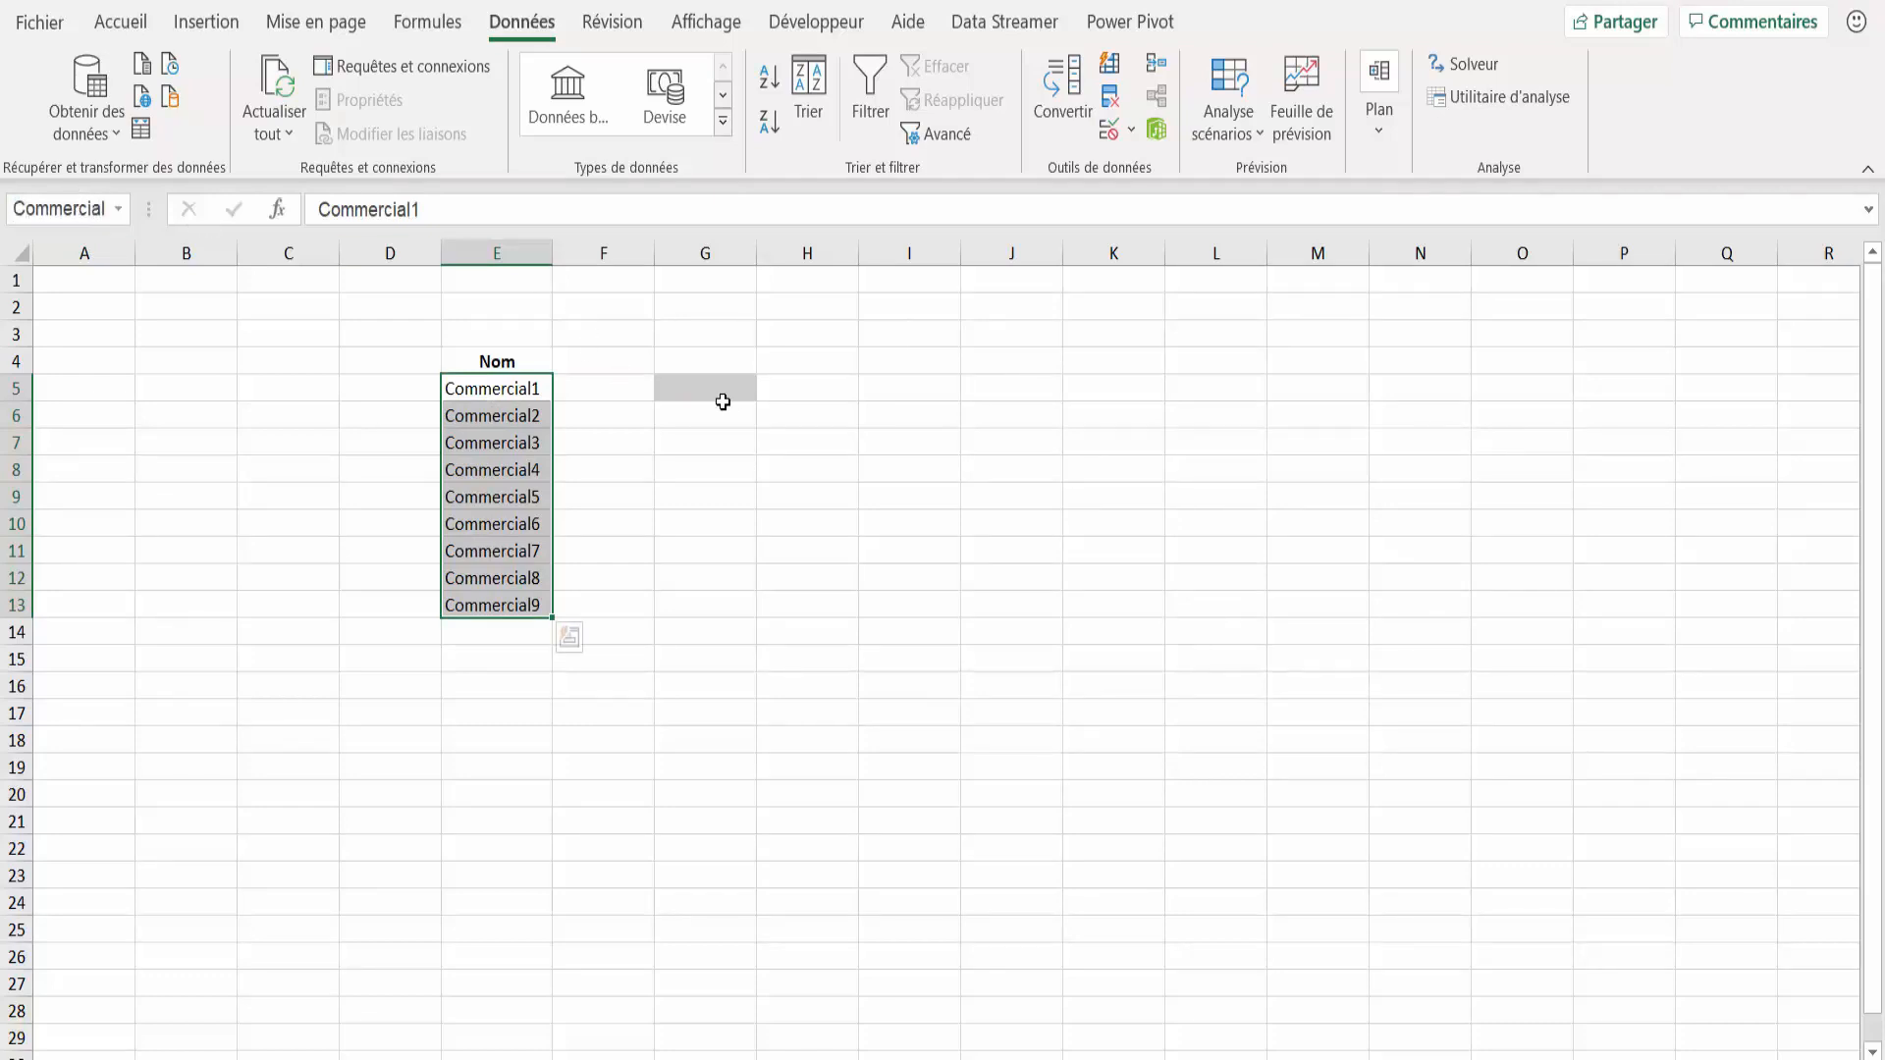
Step: Set up a Liste data validation for G5 with the cells E5:E13 as its source
click(727, 396)
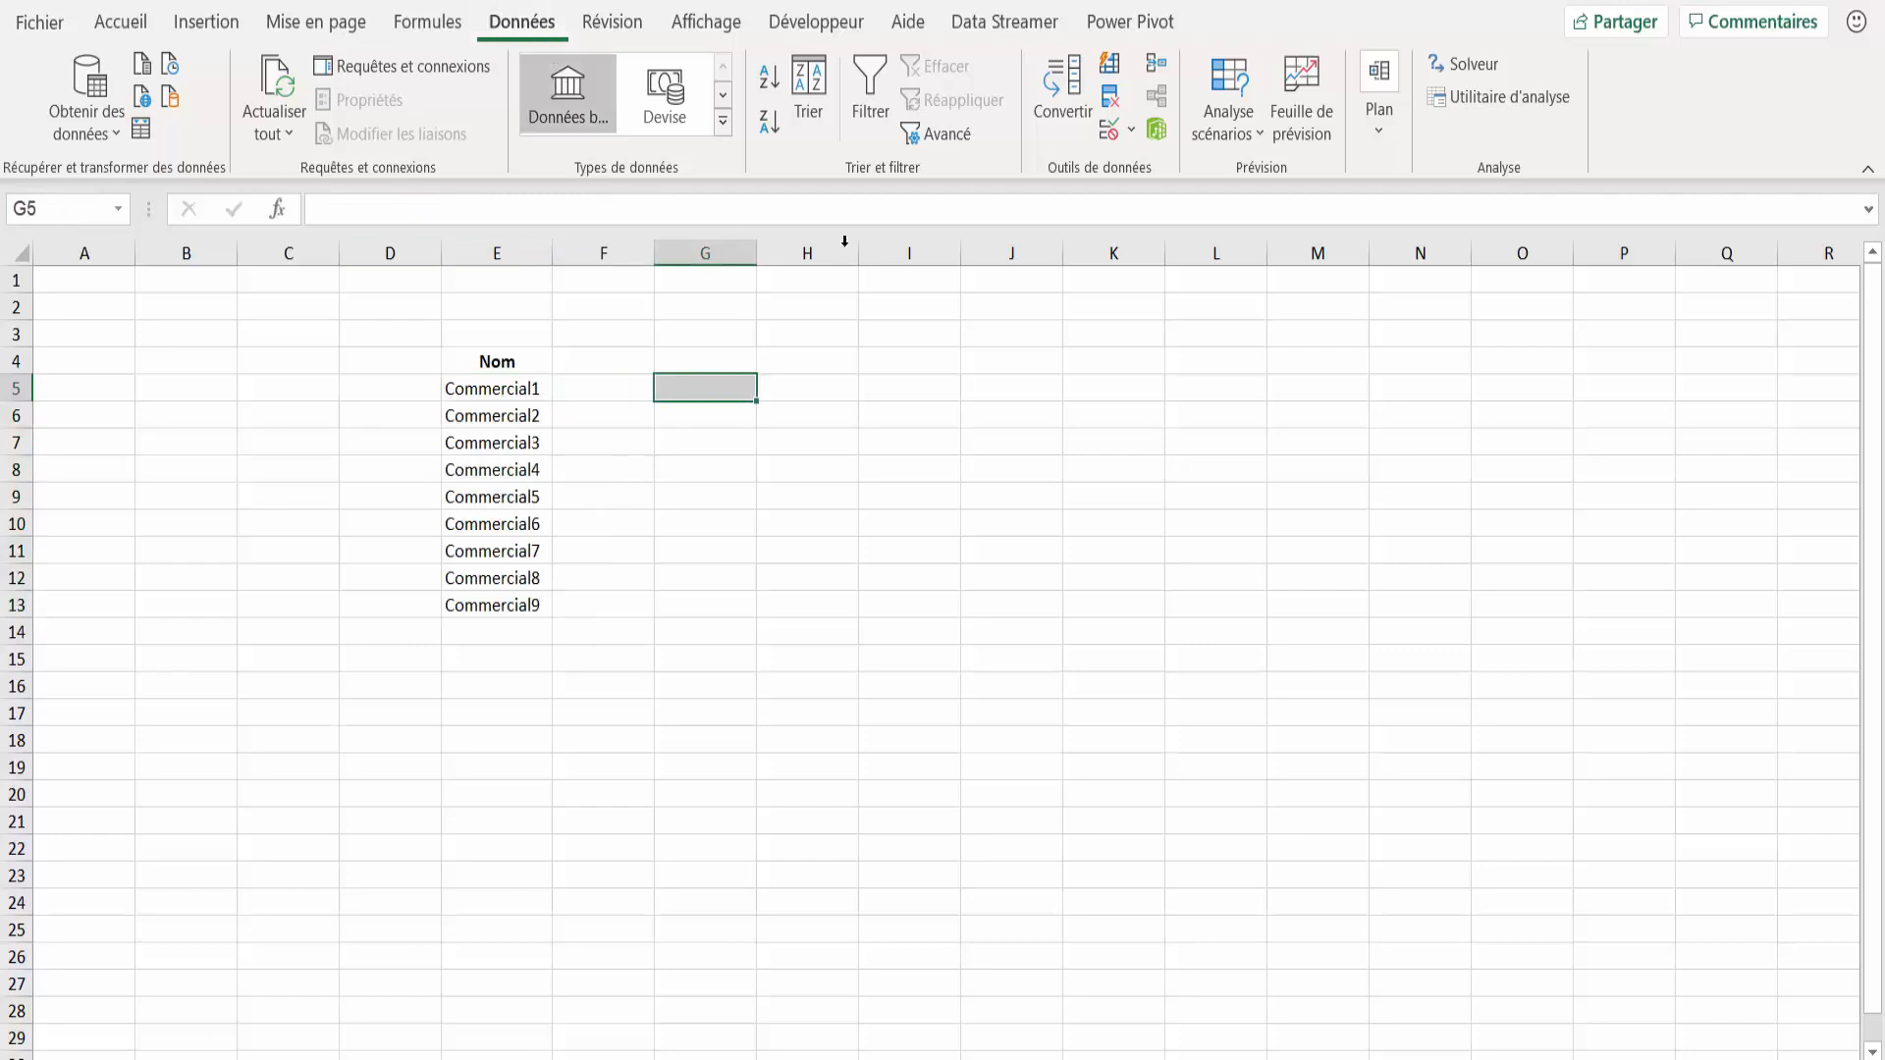
click(1132, 133)
click(1162, 169)
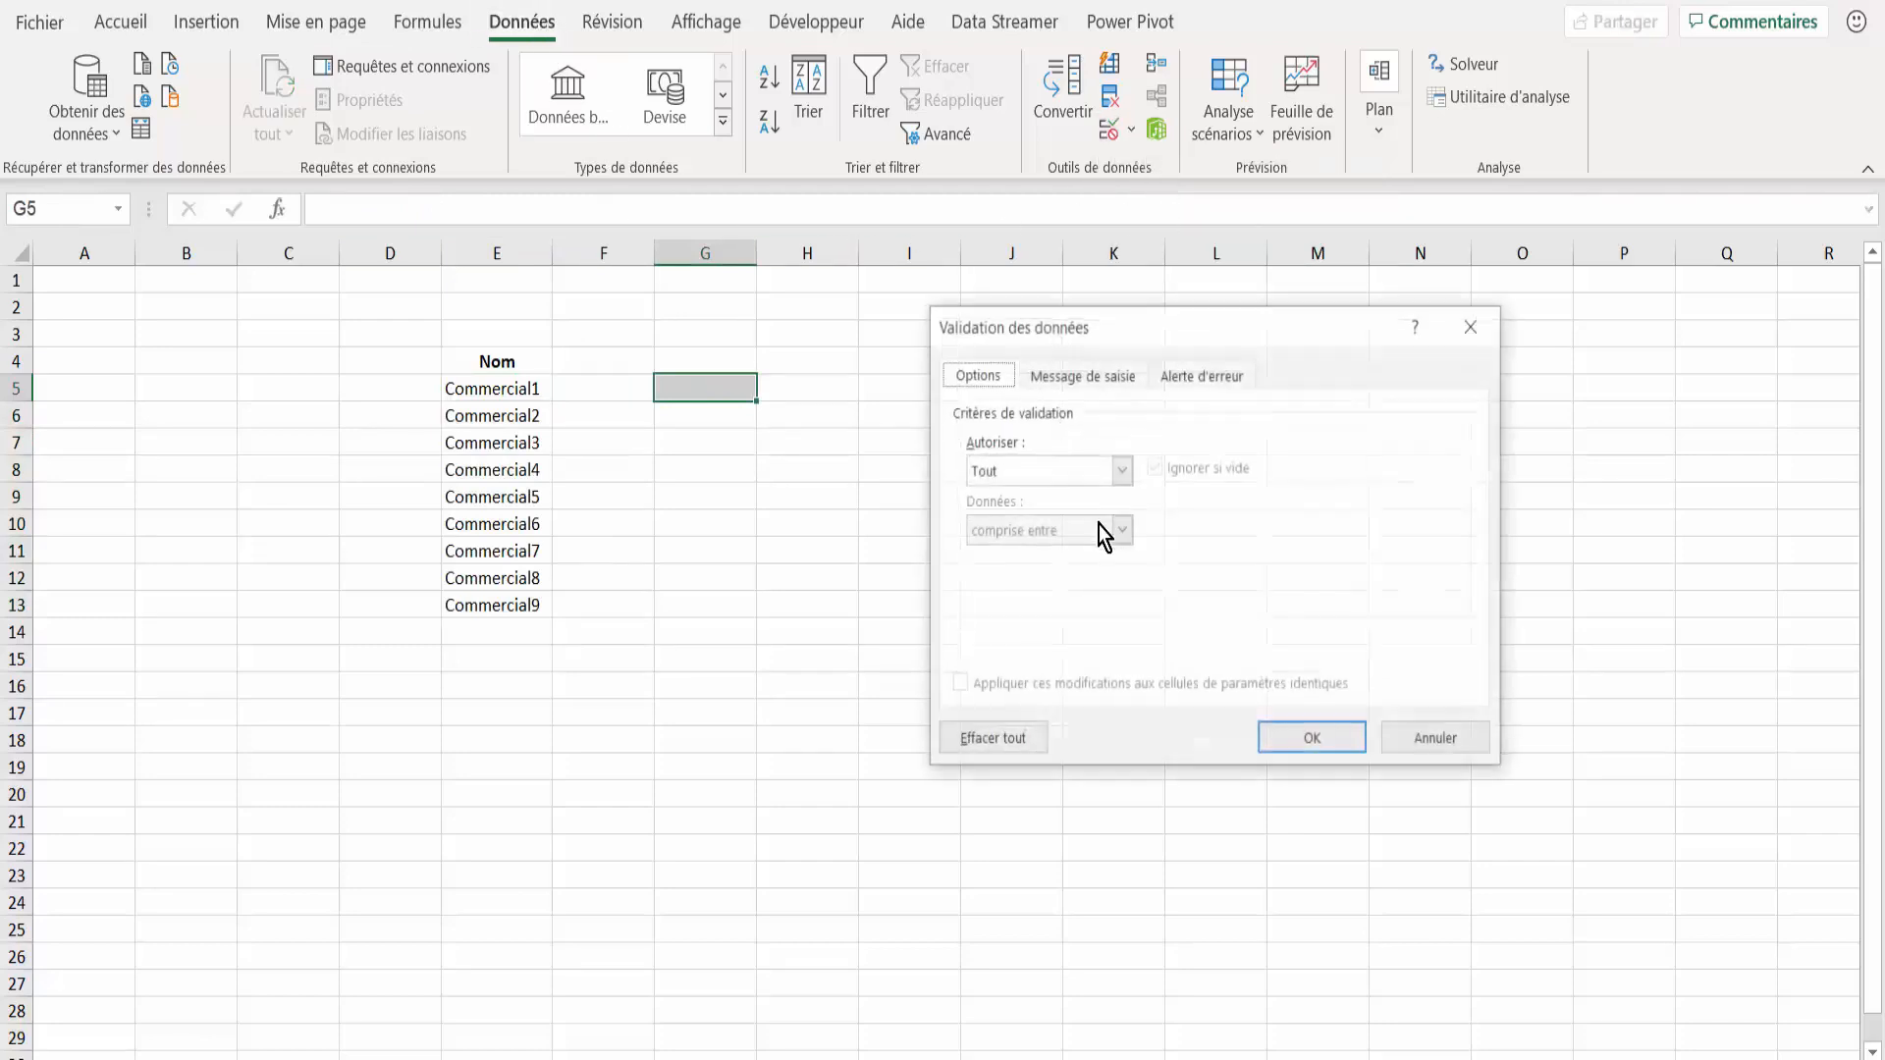
click(1037, 479)
click(1006, 555)
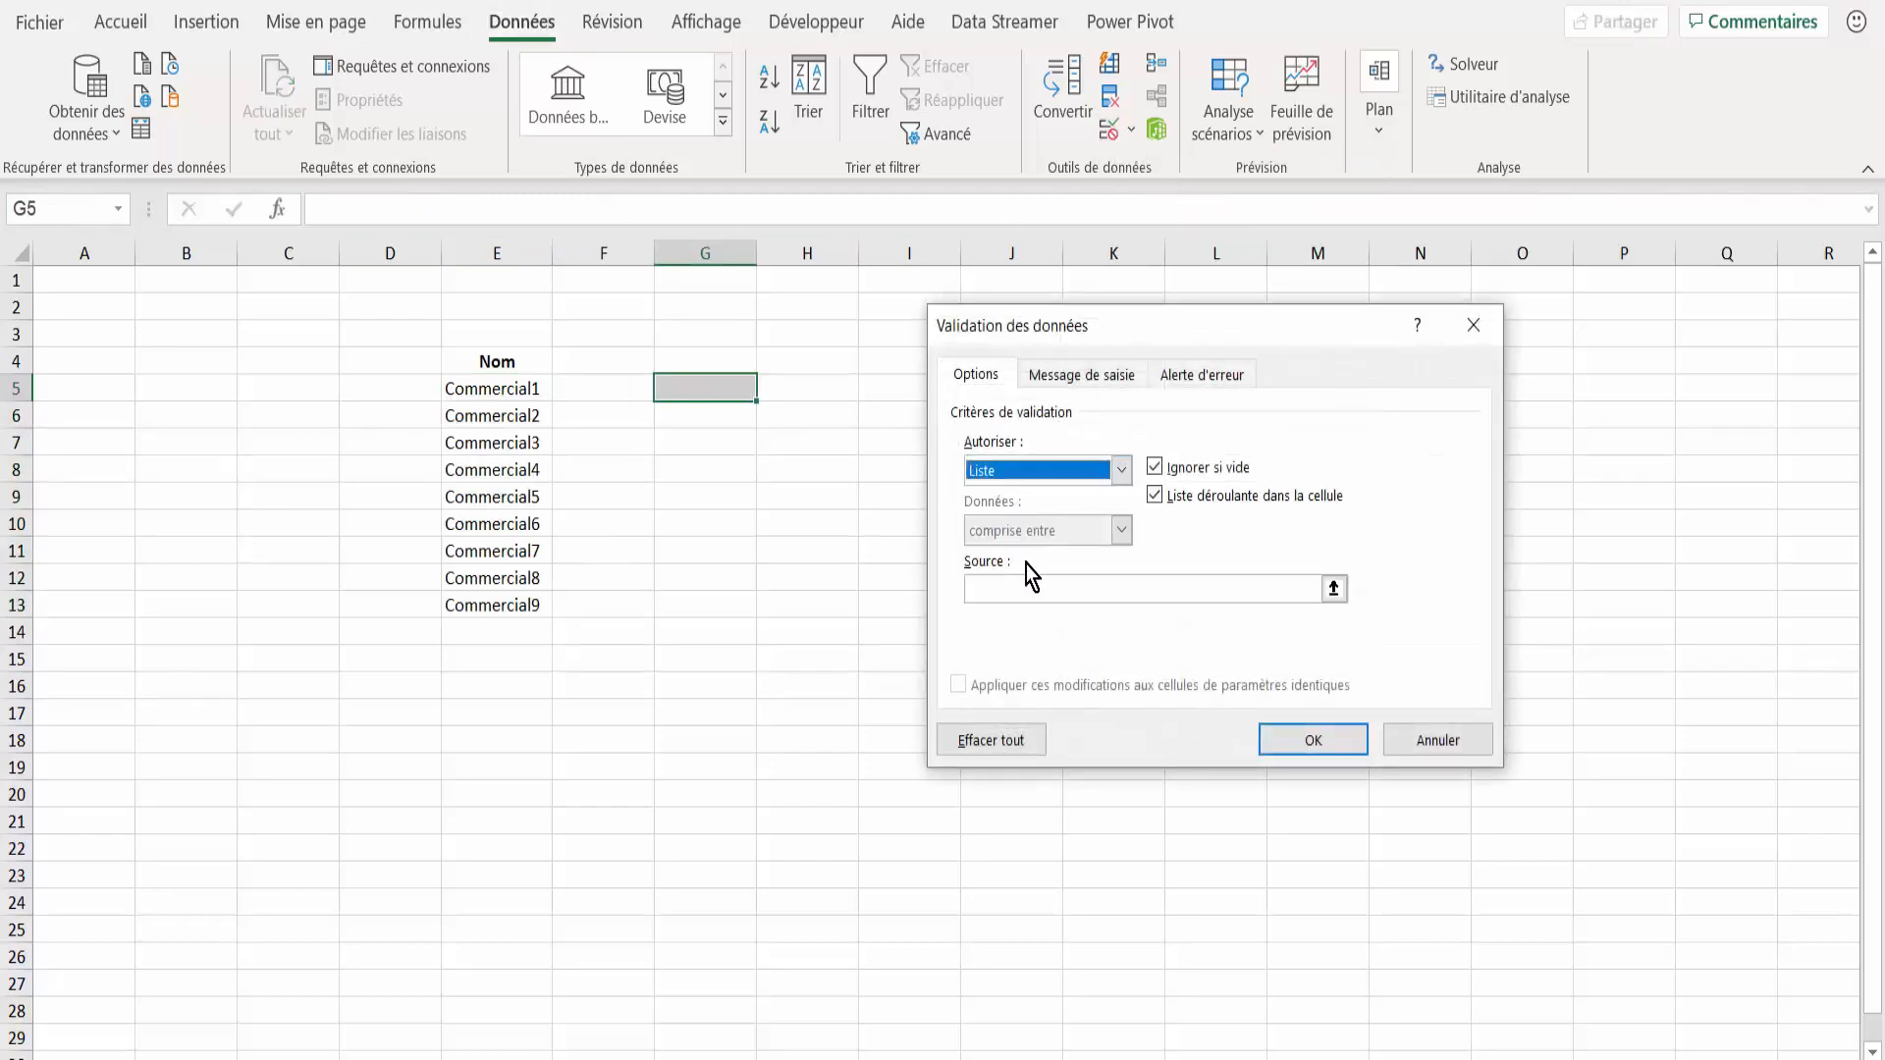
click(998, 587)
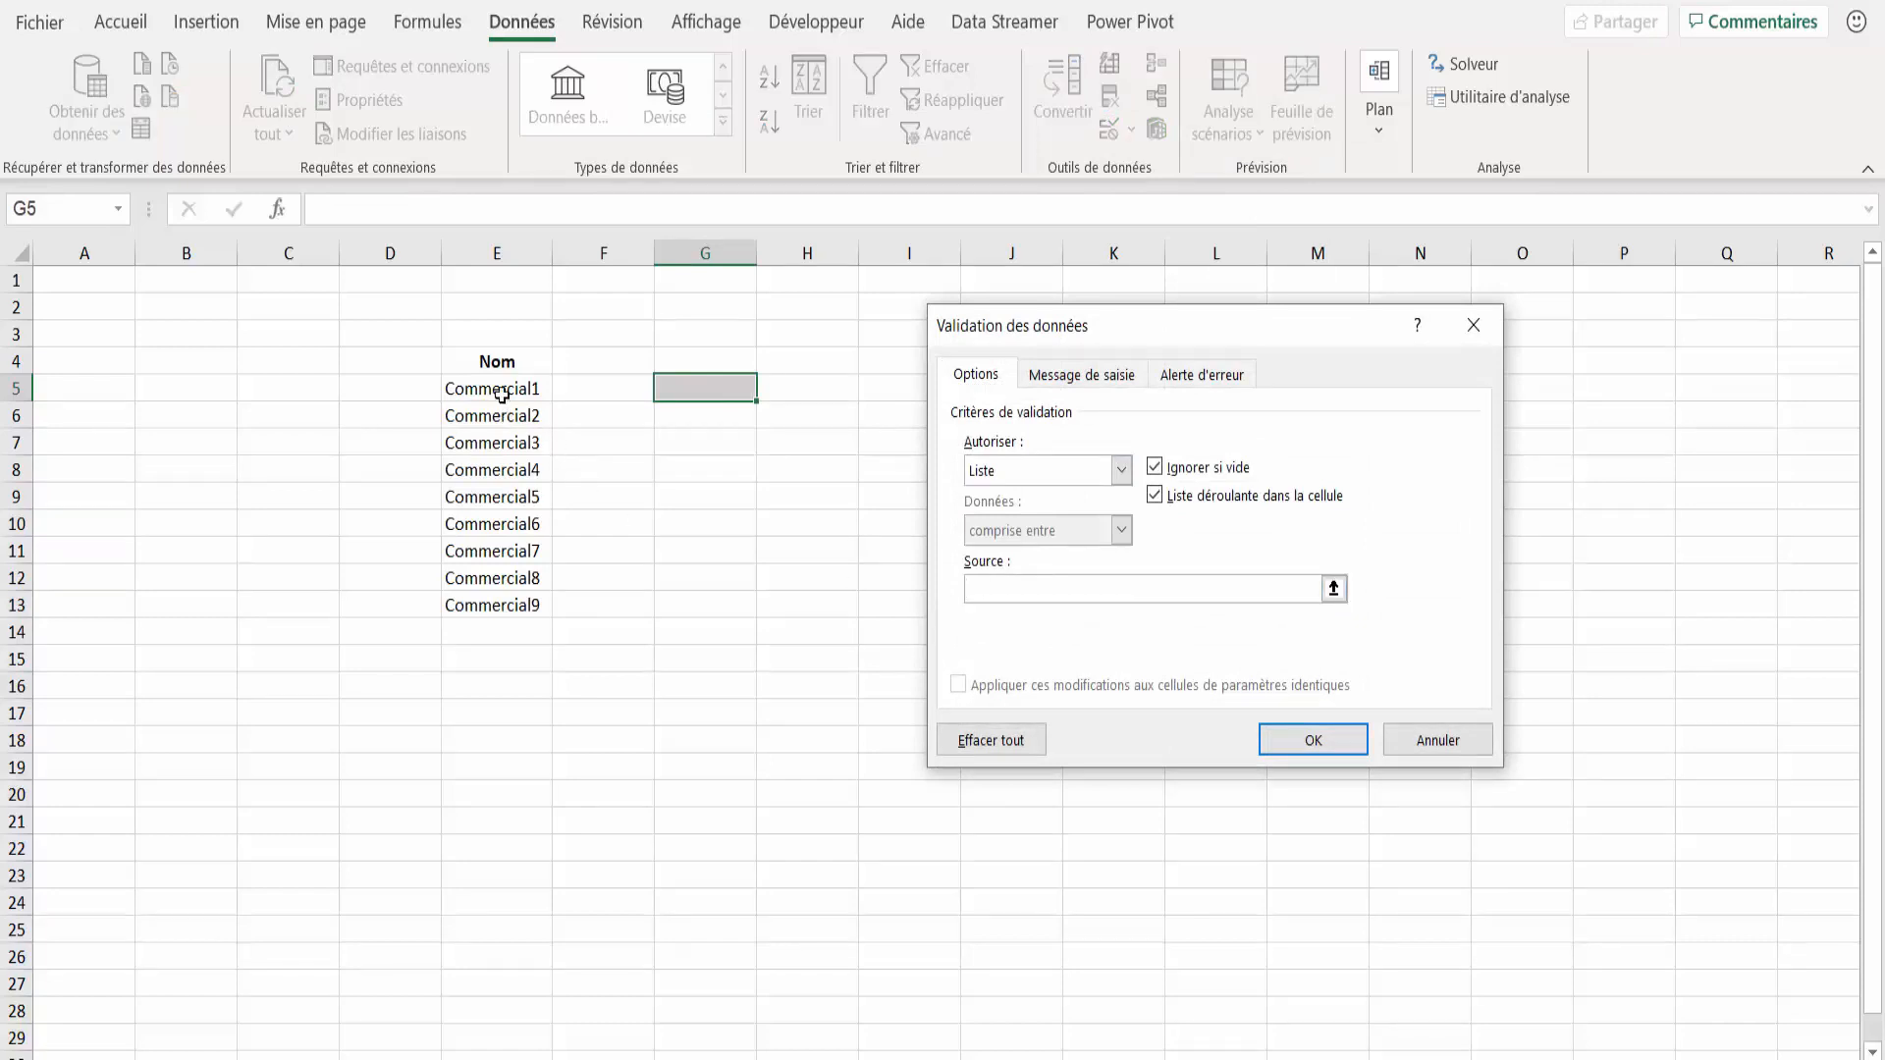
drag(502, 394, 497, 604)
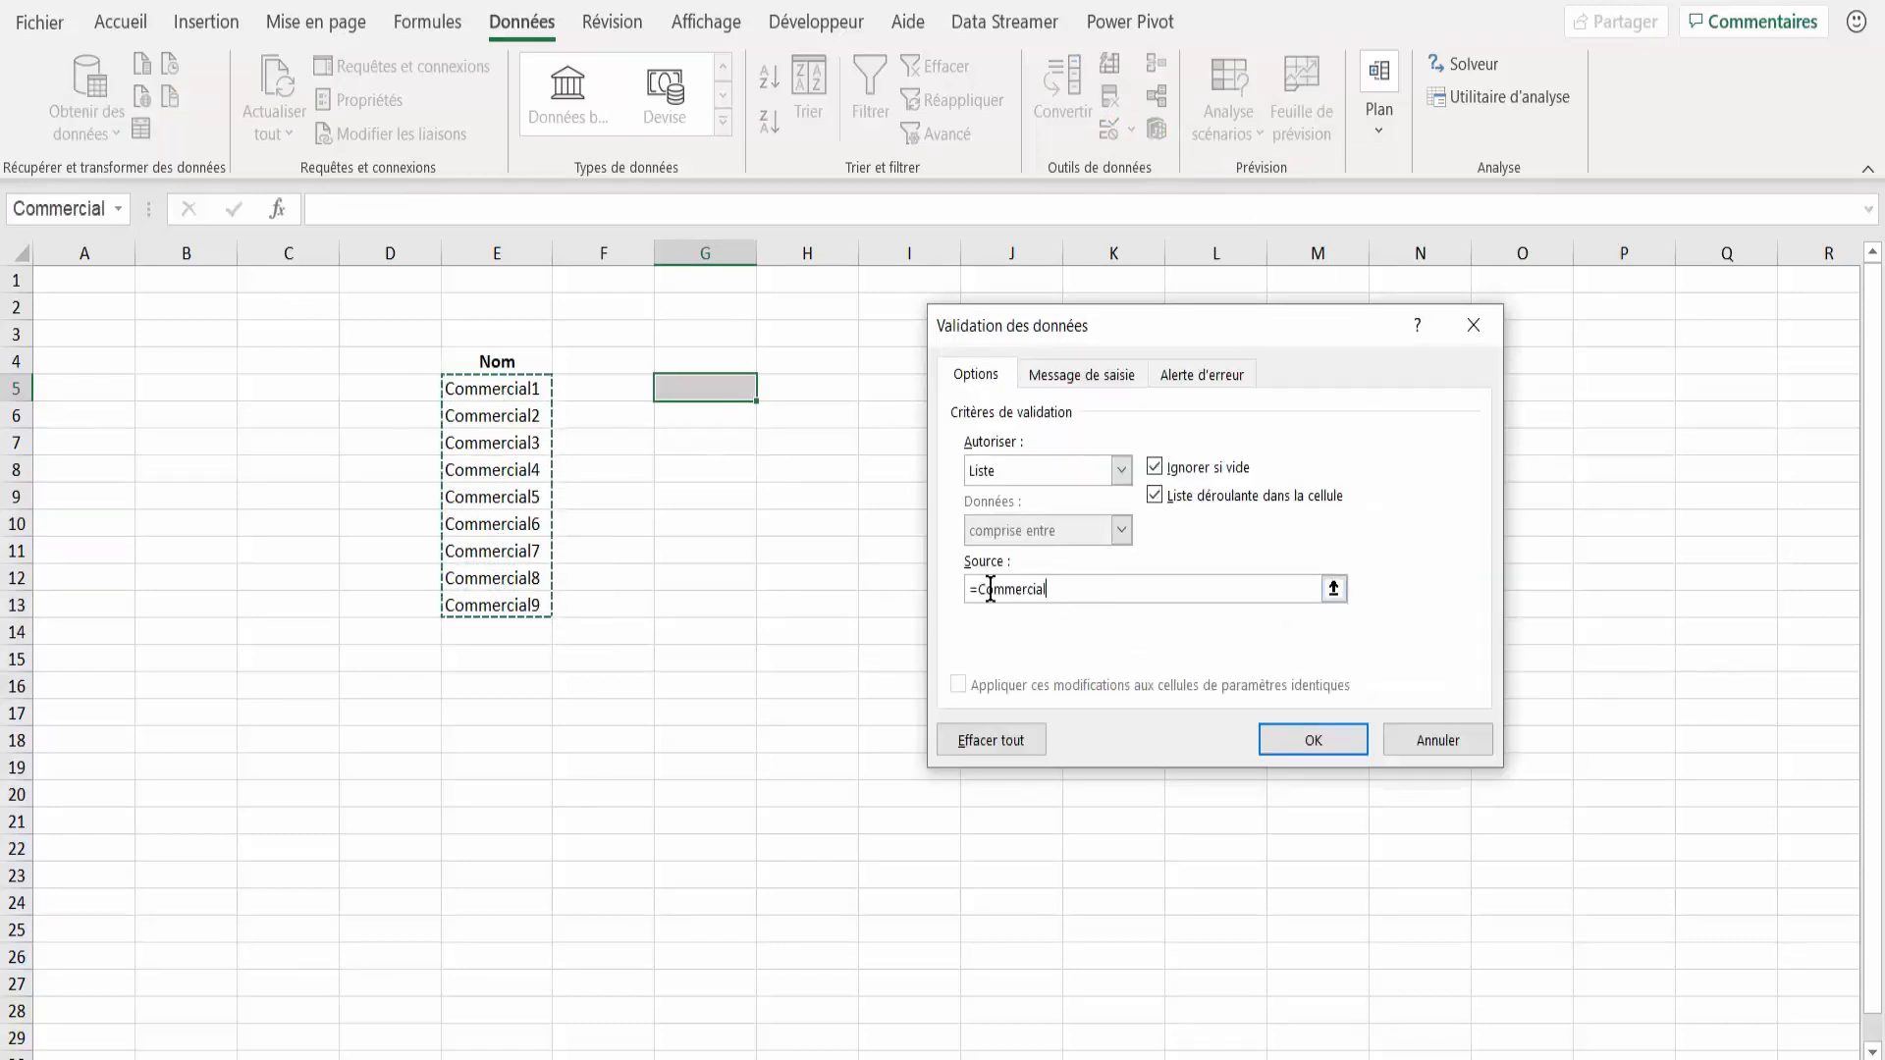
Step: Clear the validation source, paste the defined name Commercial in its place, and apply the validation to G5
drag(1052, 589, 932, 590)
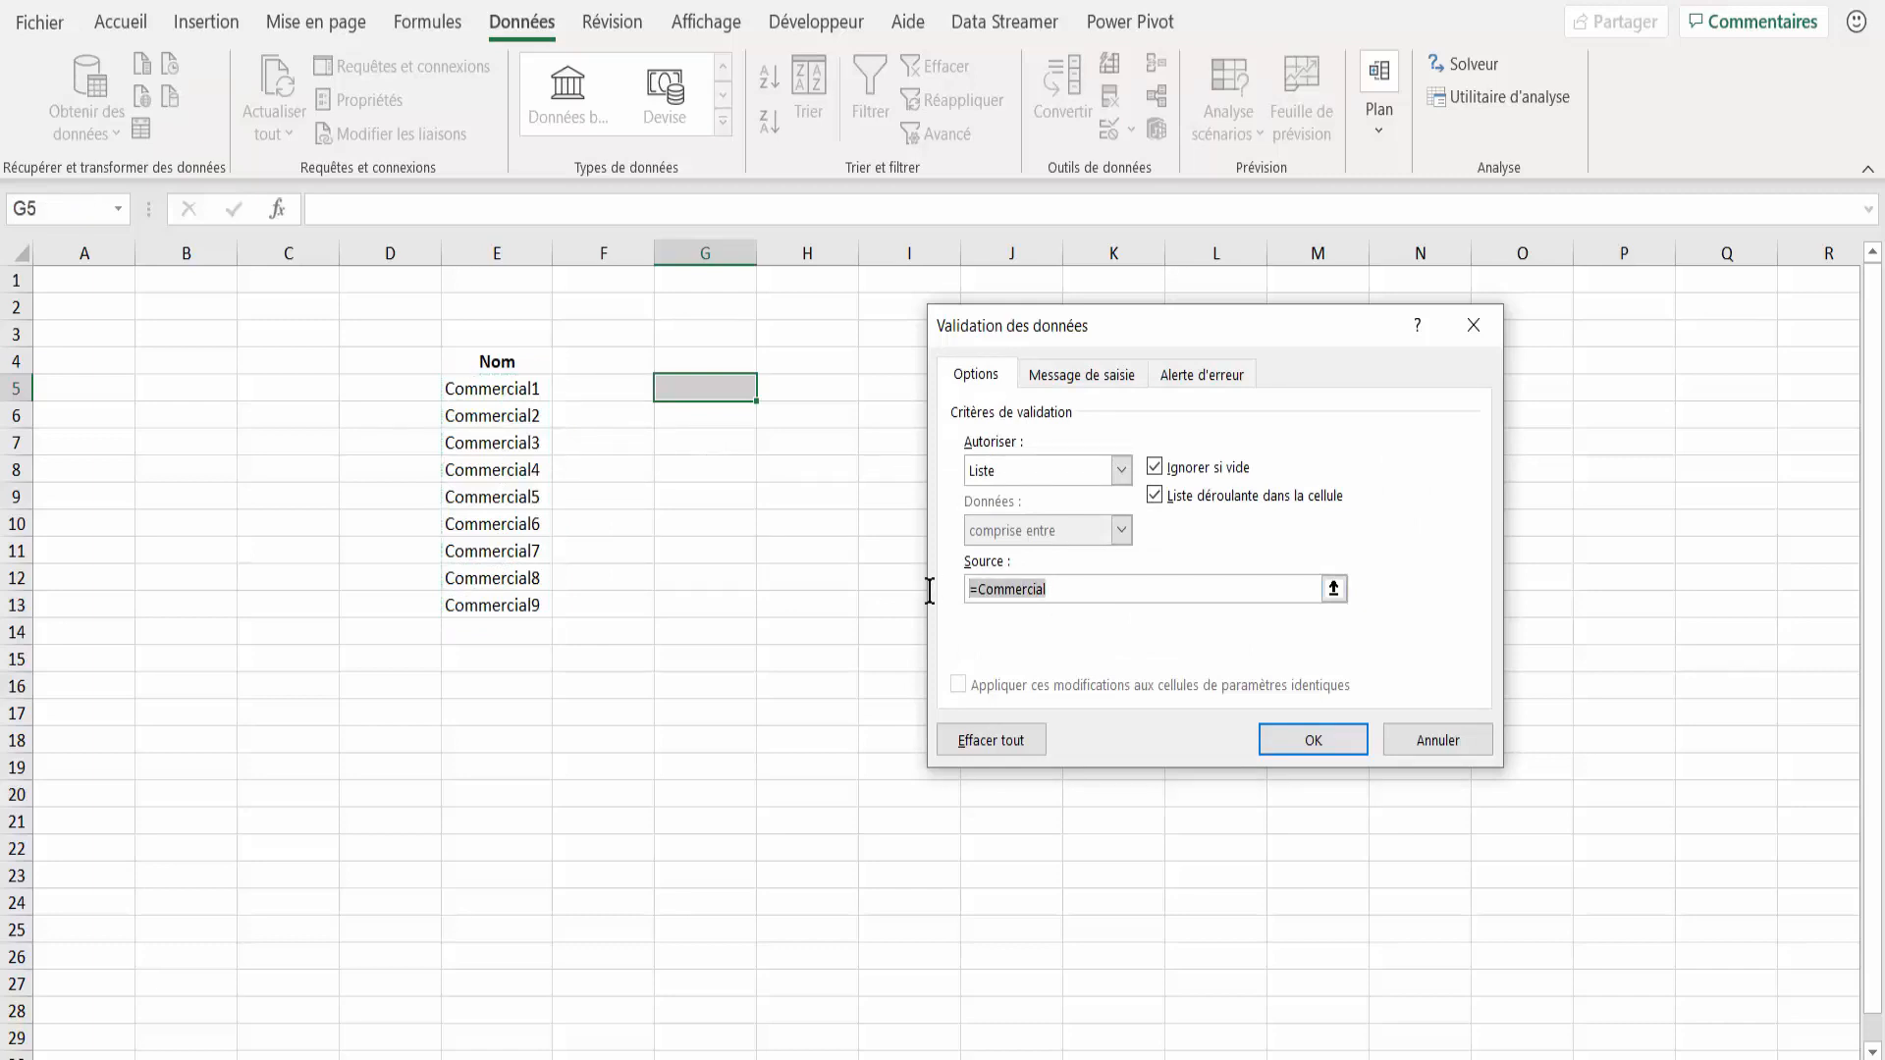
key(BackSpace)
key(F3)
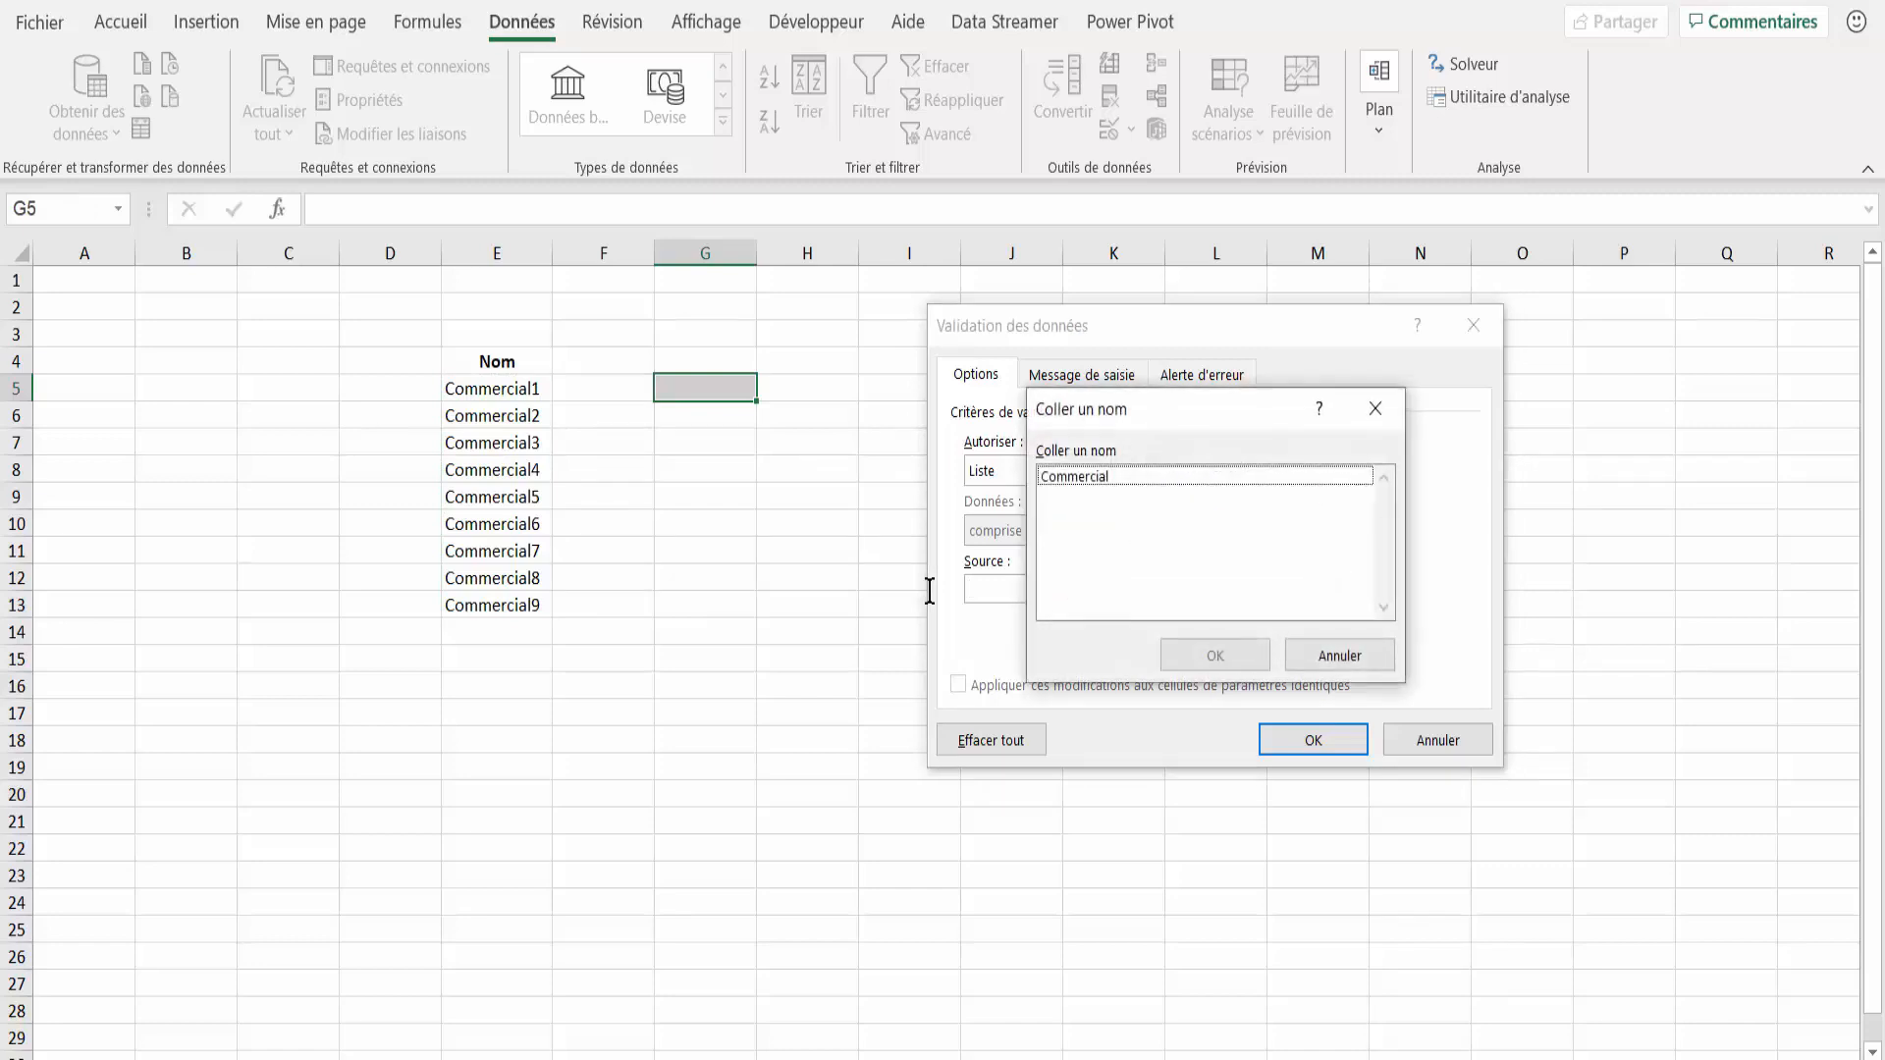
click(1086, 479)
drag(1211, 416, 784, 137)
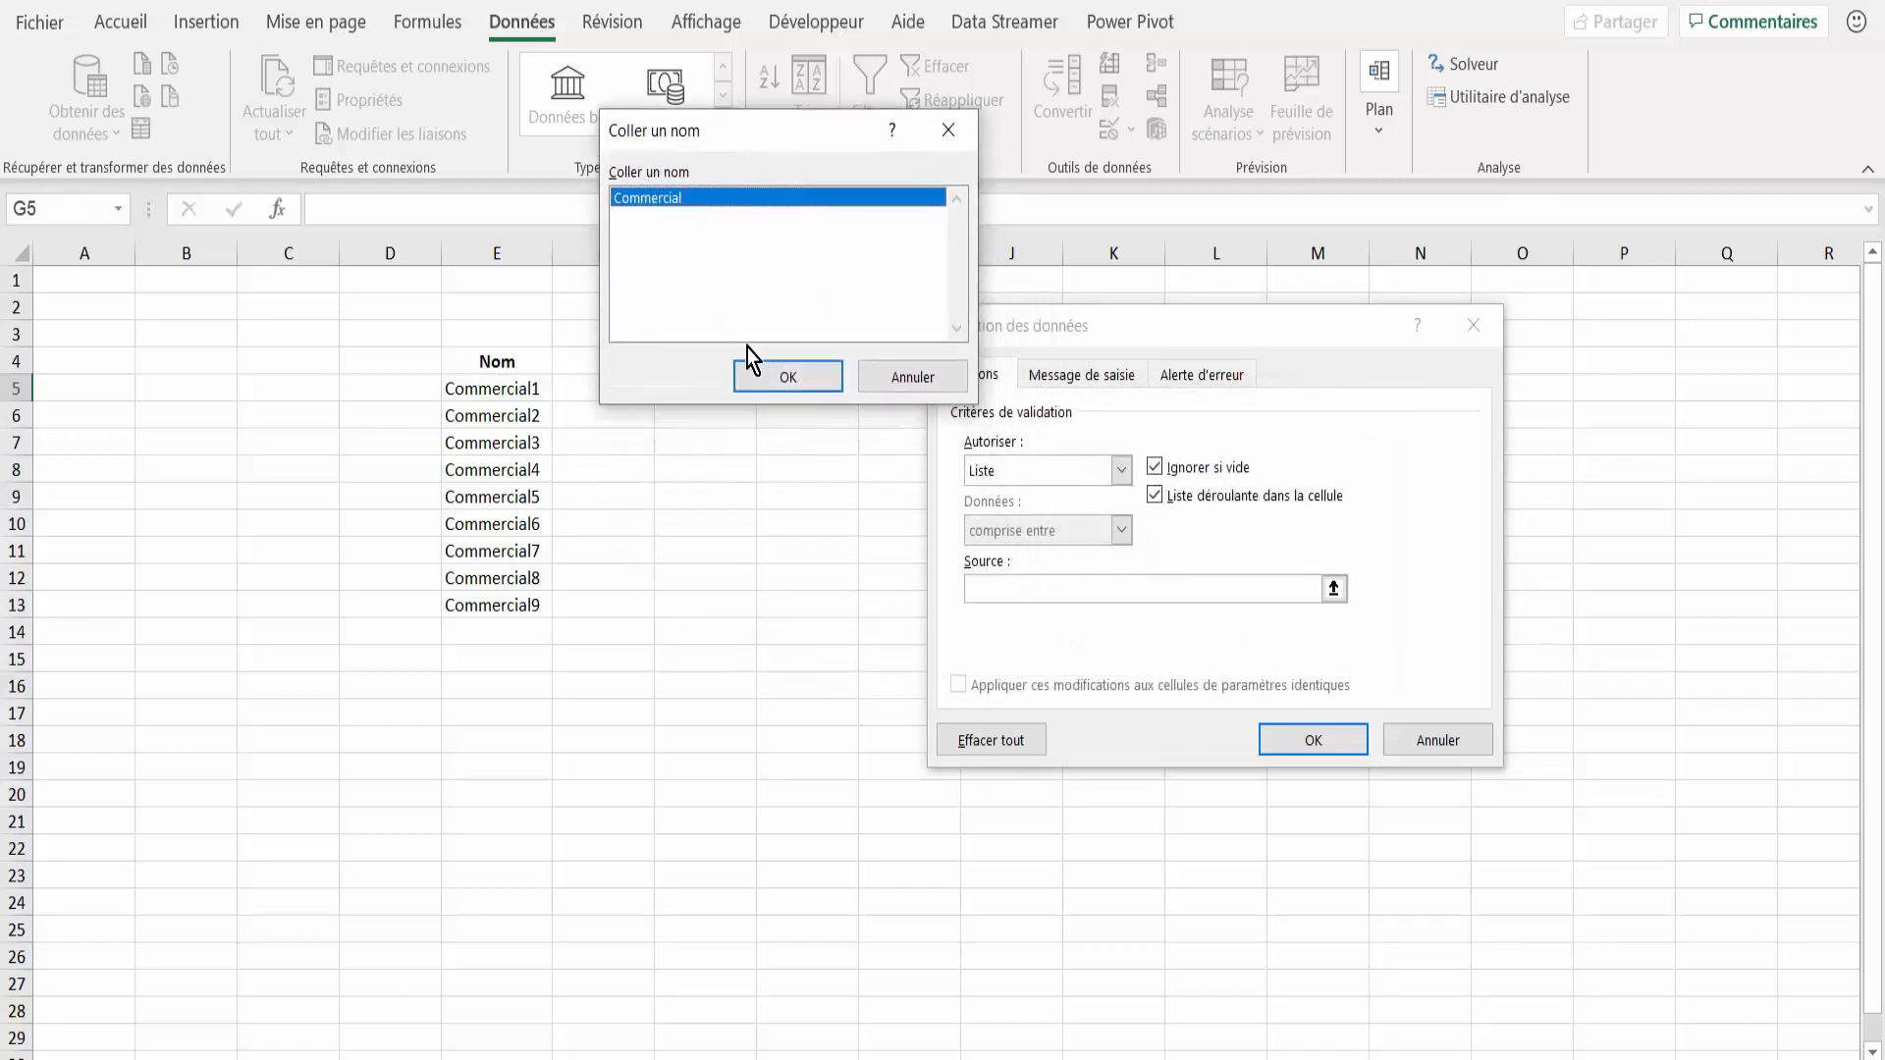
click(787, 378)
click(1335, 749)
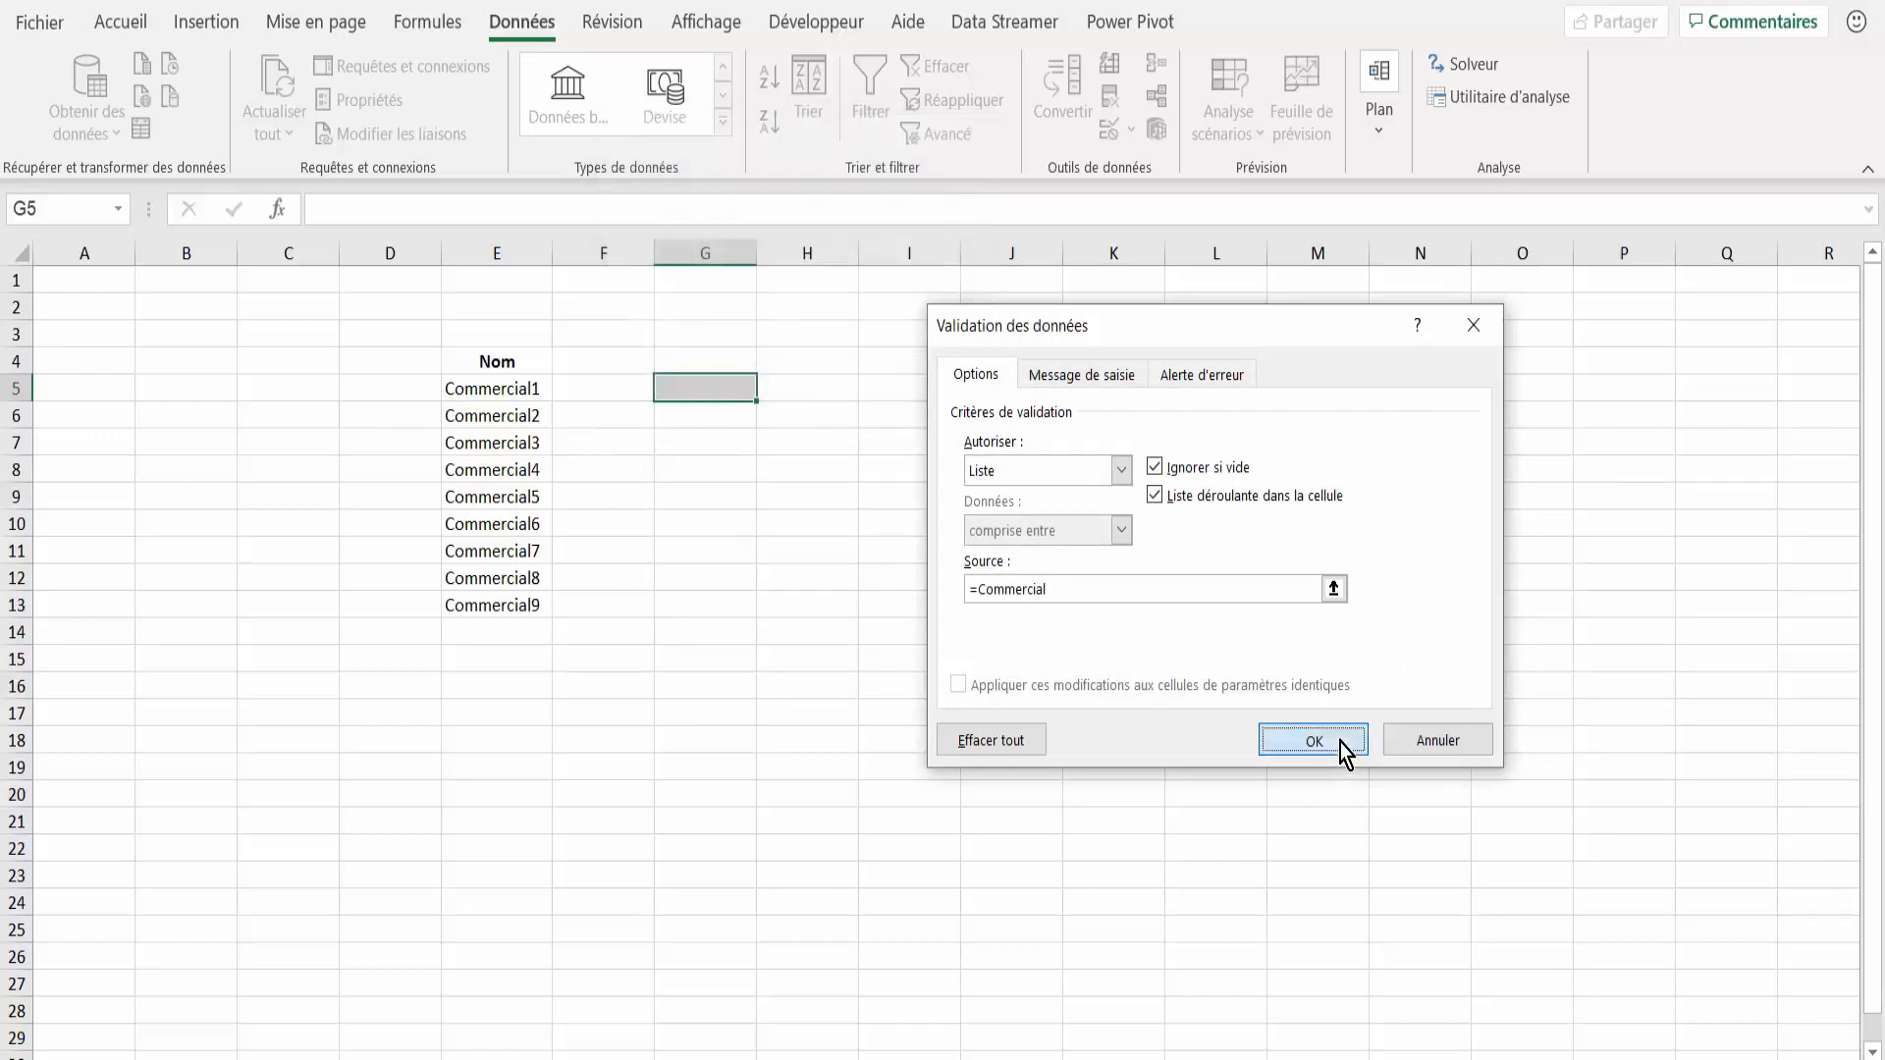
Step: Check the entries in G5's drop-down list down to the last one, without choosing any
click(768, 393)
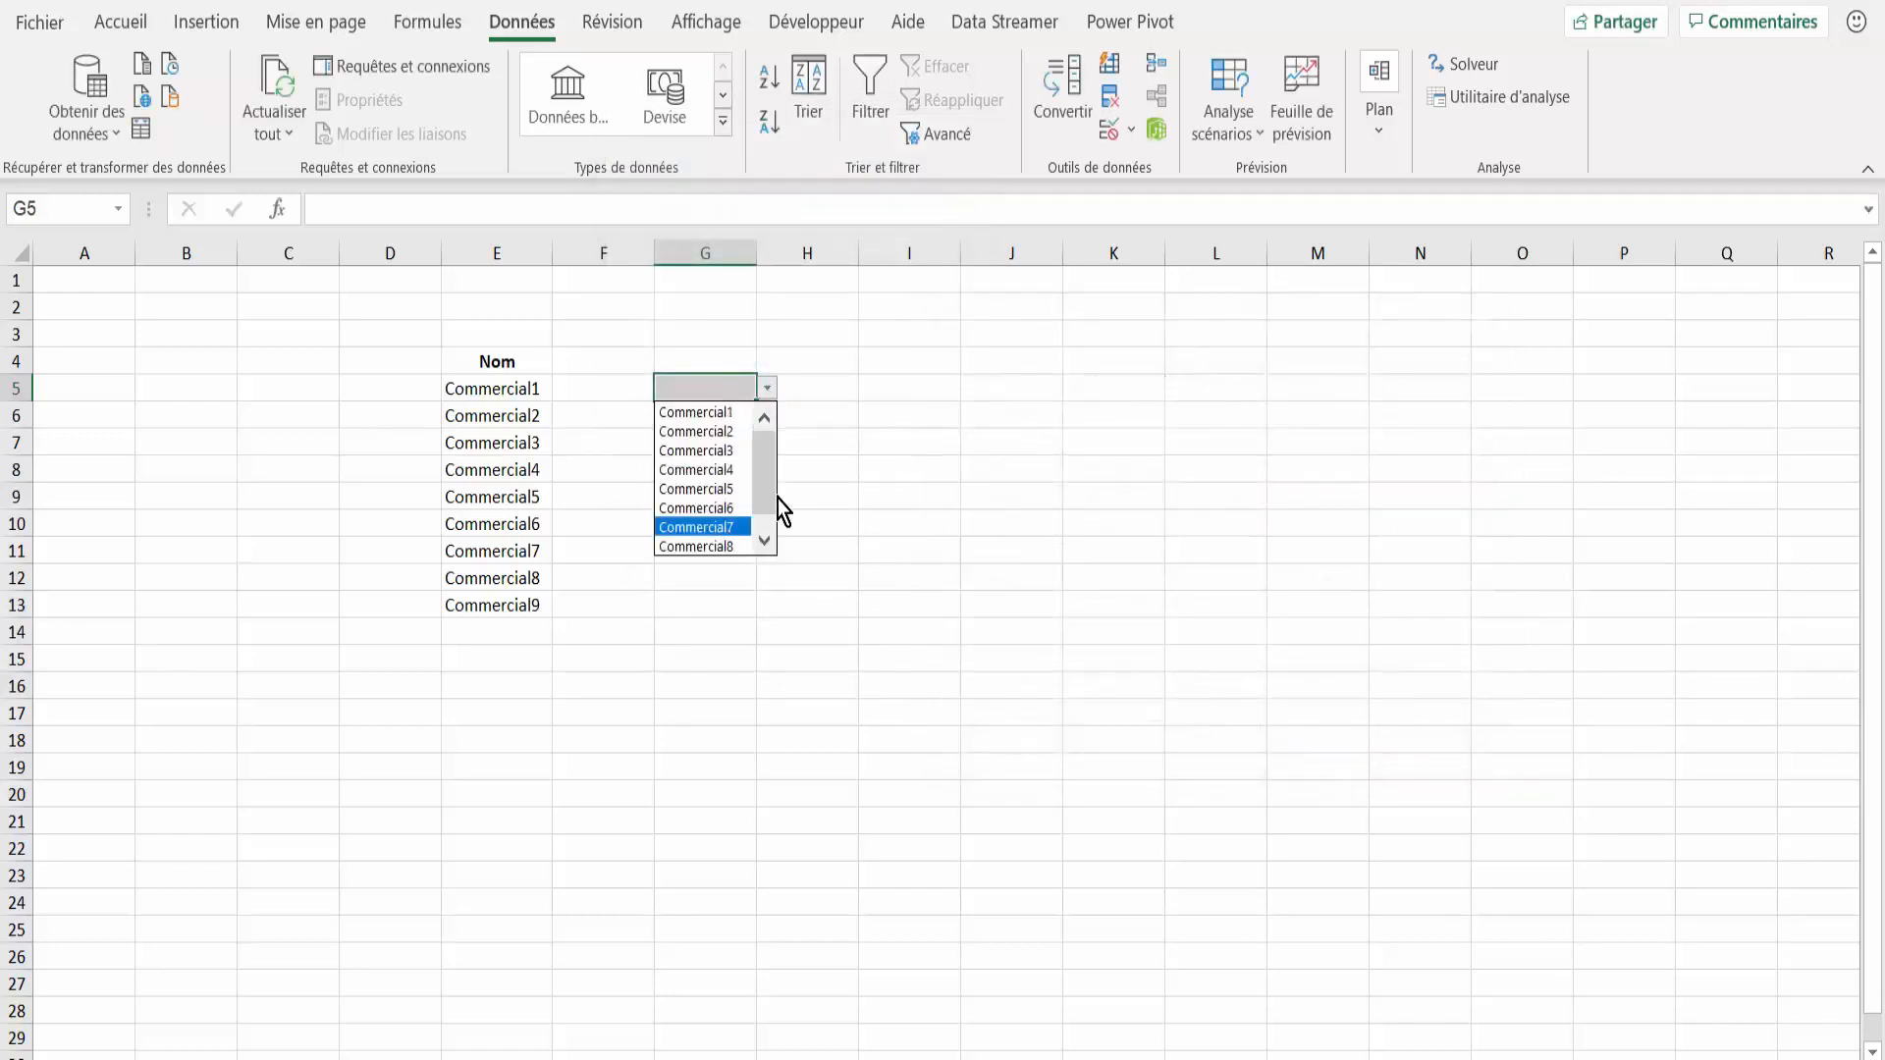
click(772, 546)
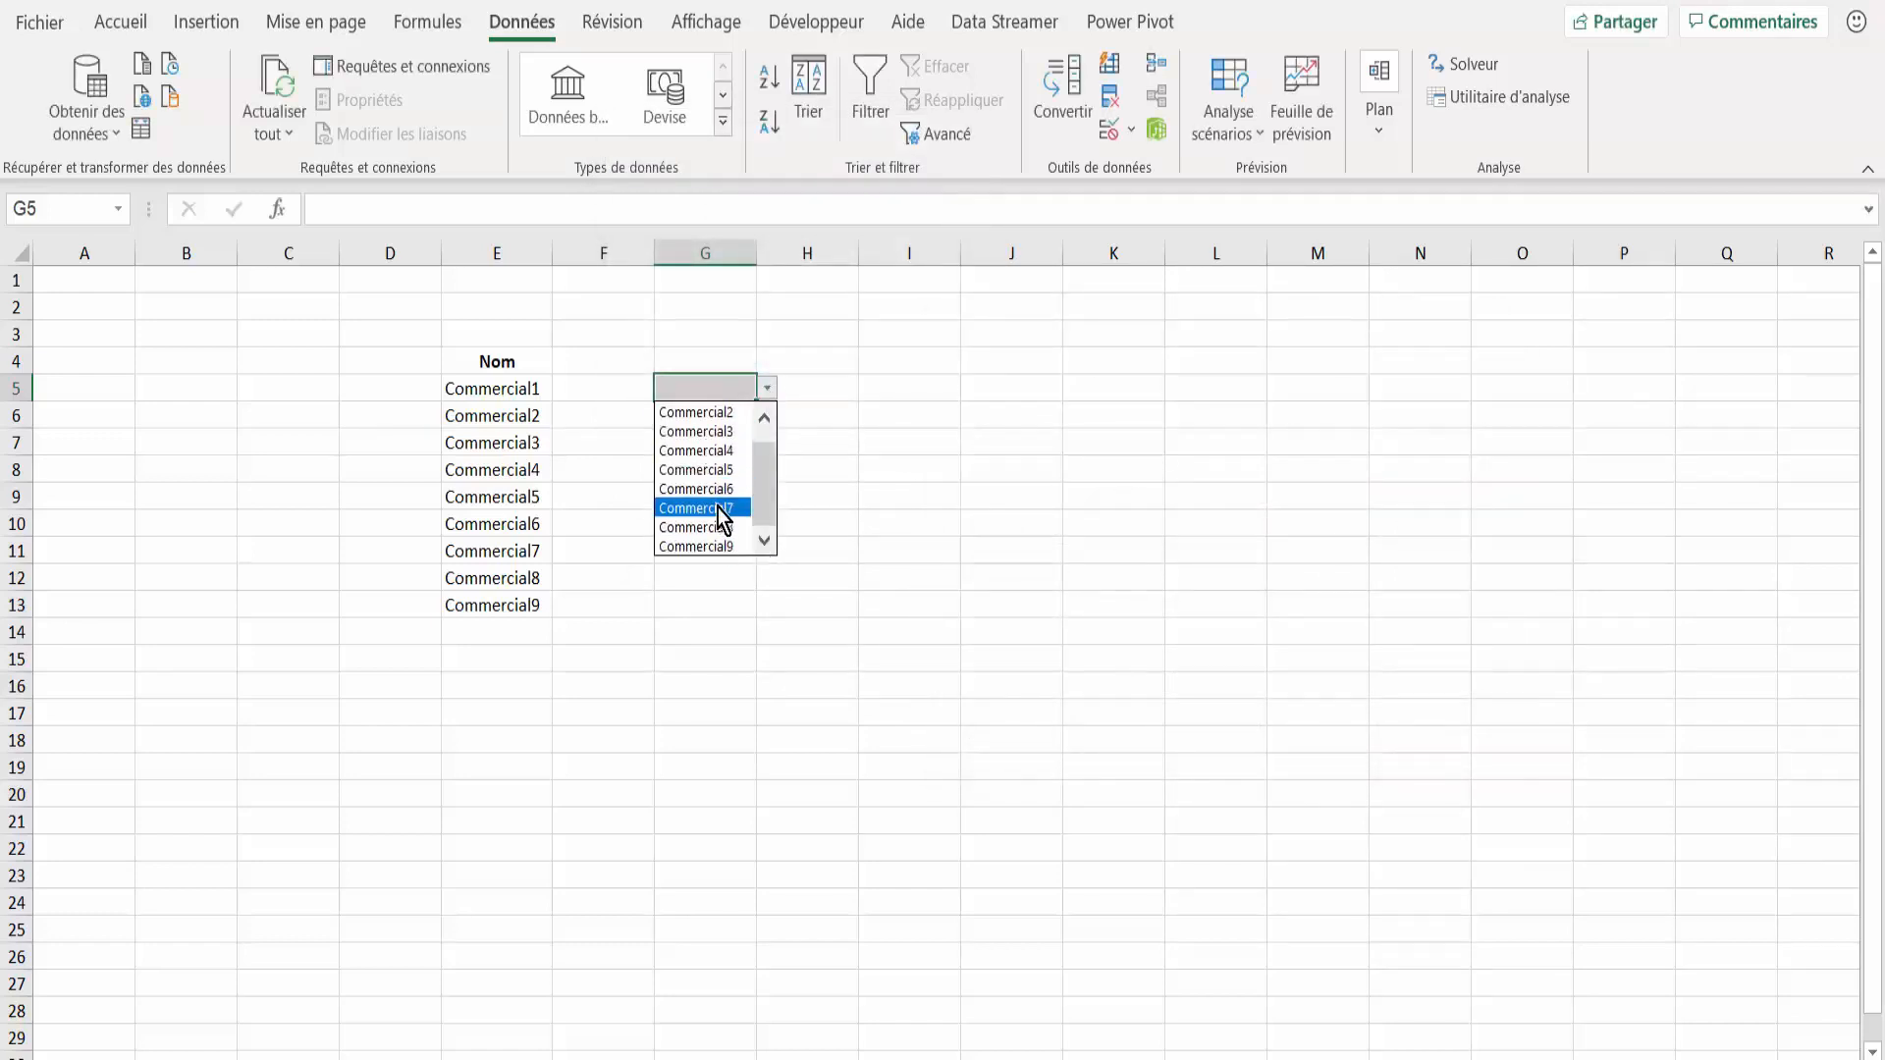
click(935, 629)
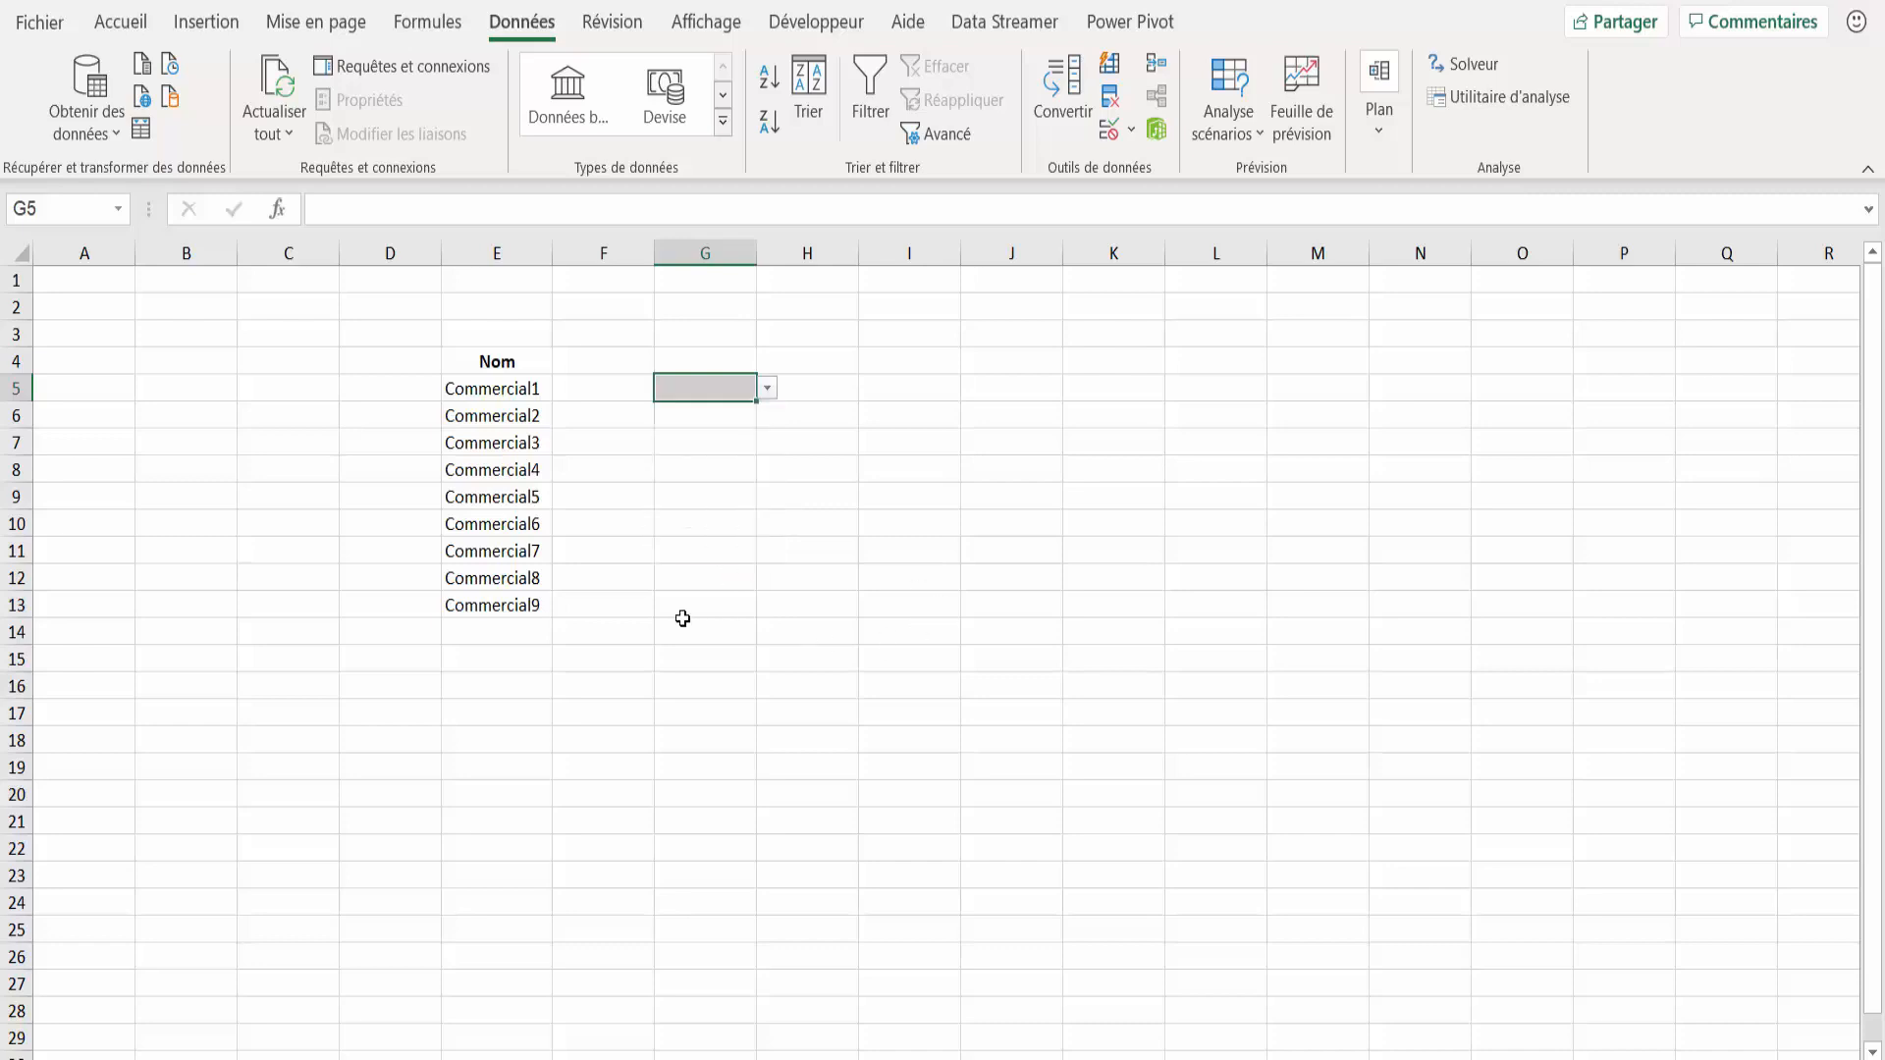
Step: Enter Commercial10 in E14, directly below the Nom list
click(501, 638)
text(Comer)
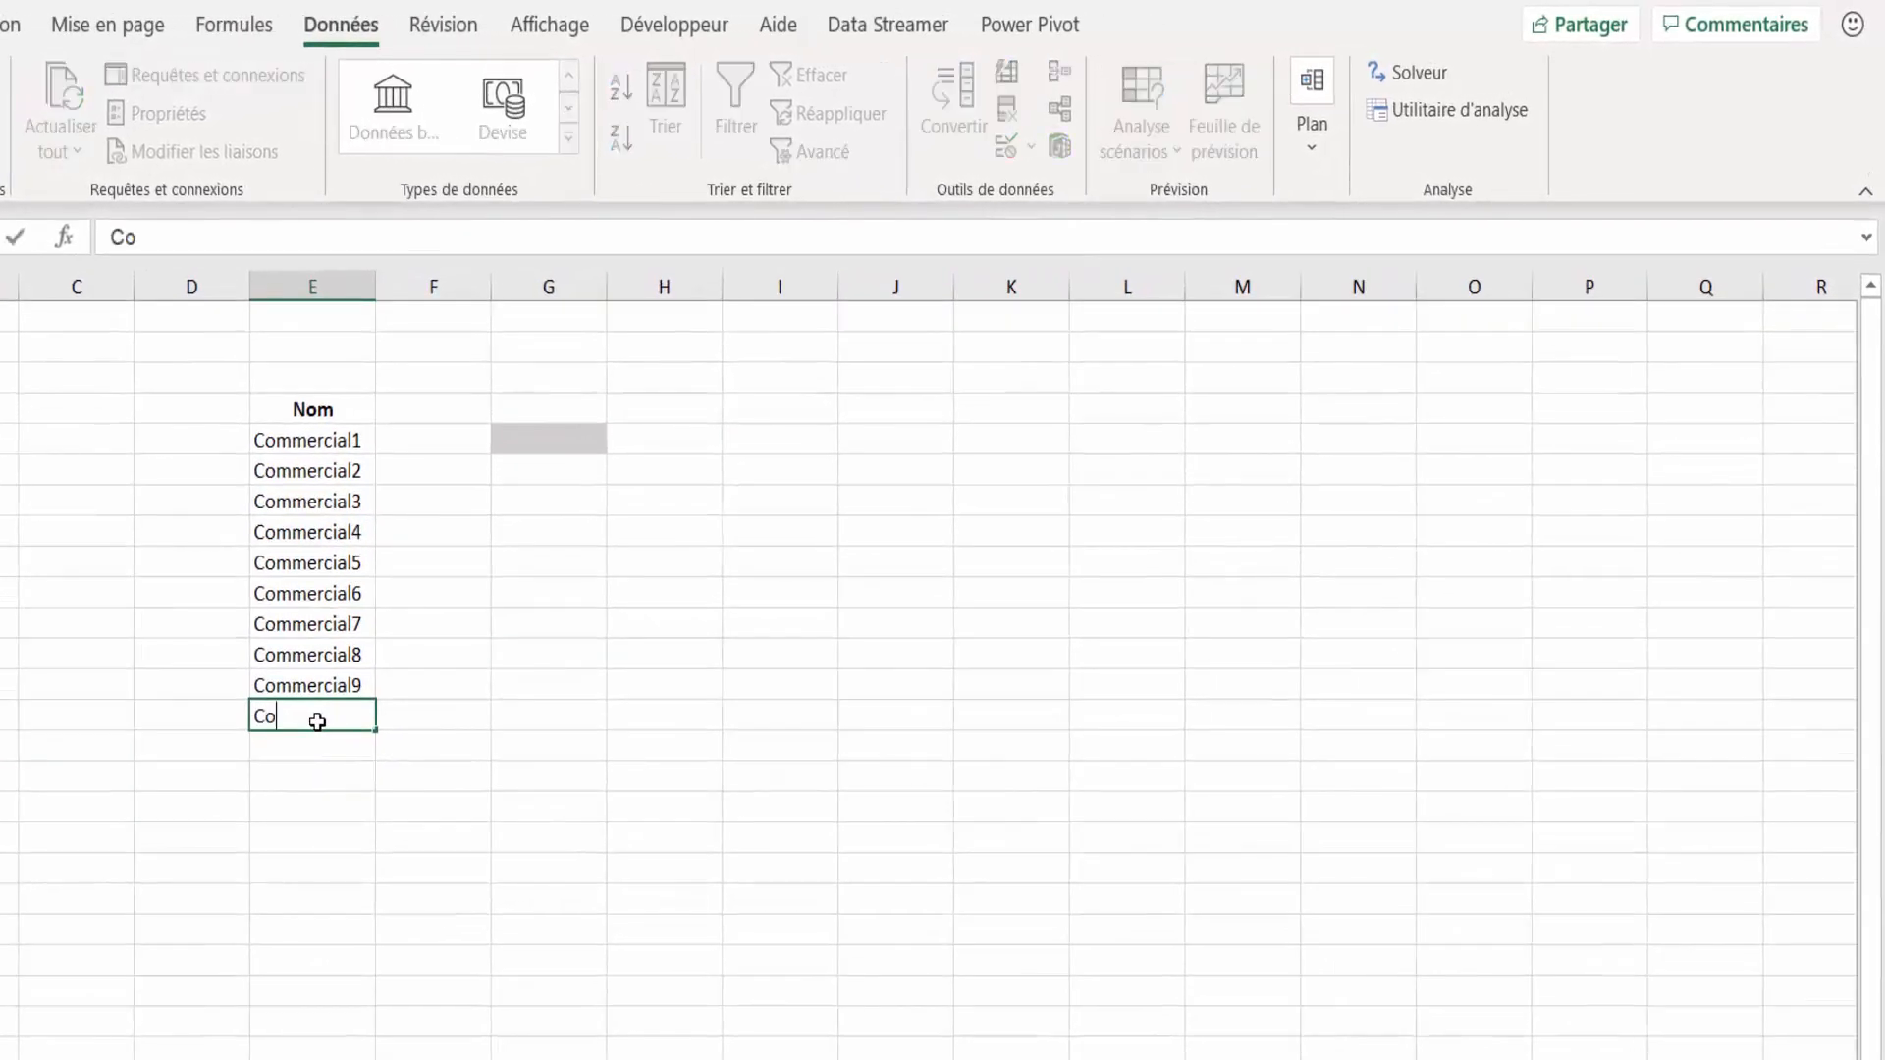
key(BackSpace)
text(mercial)
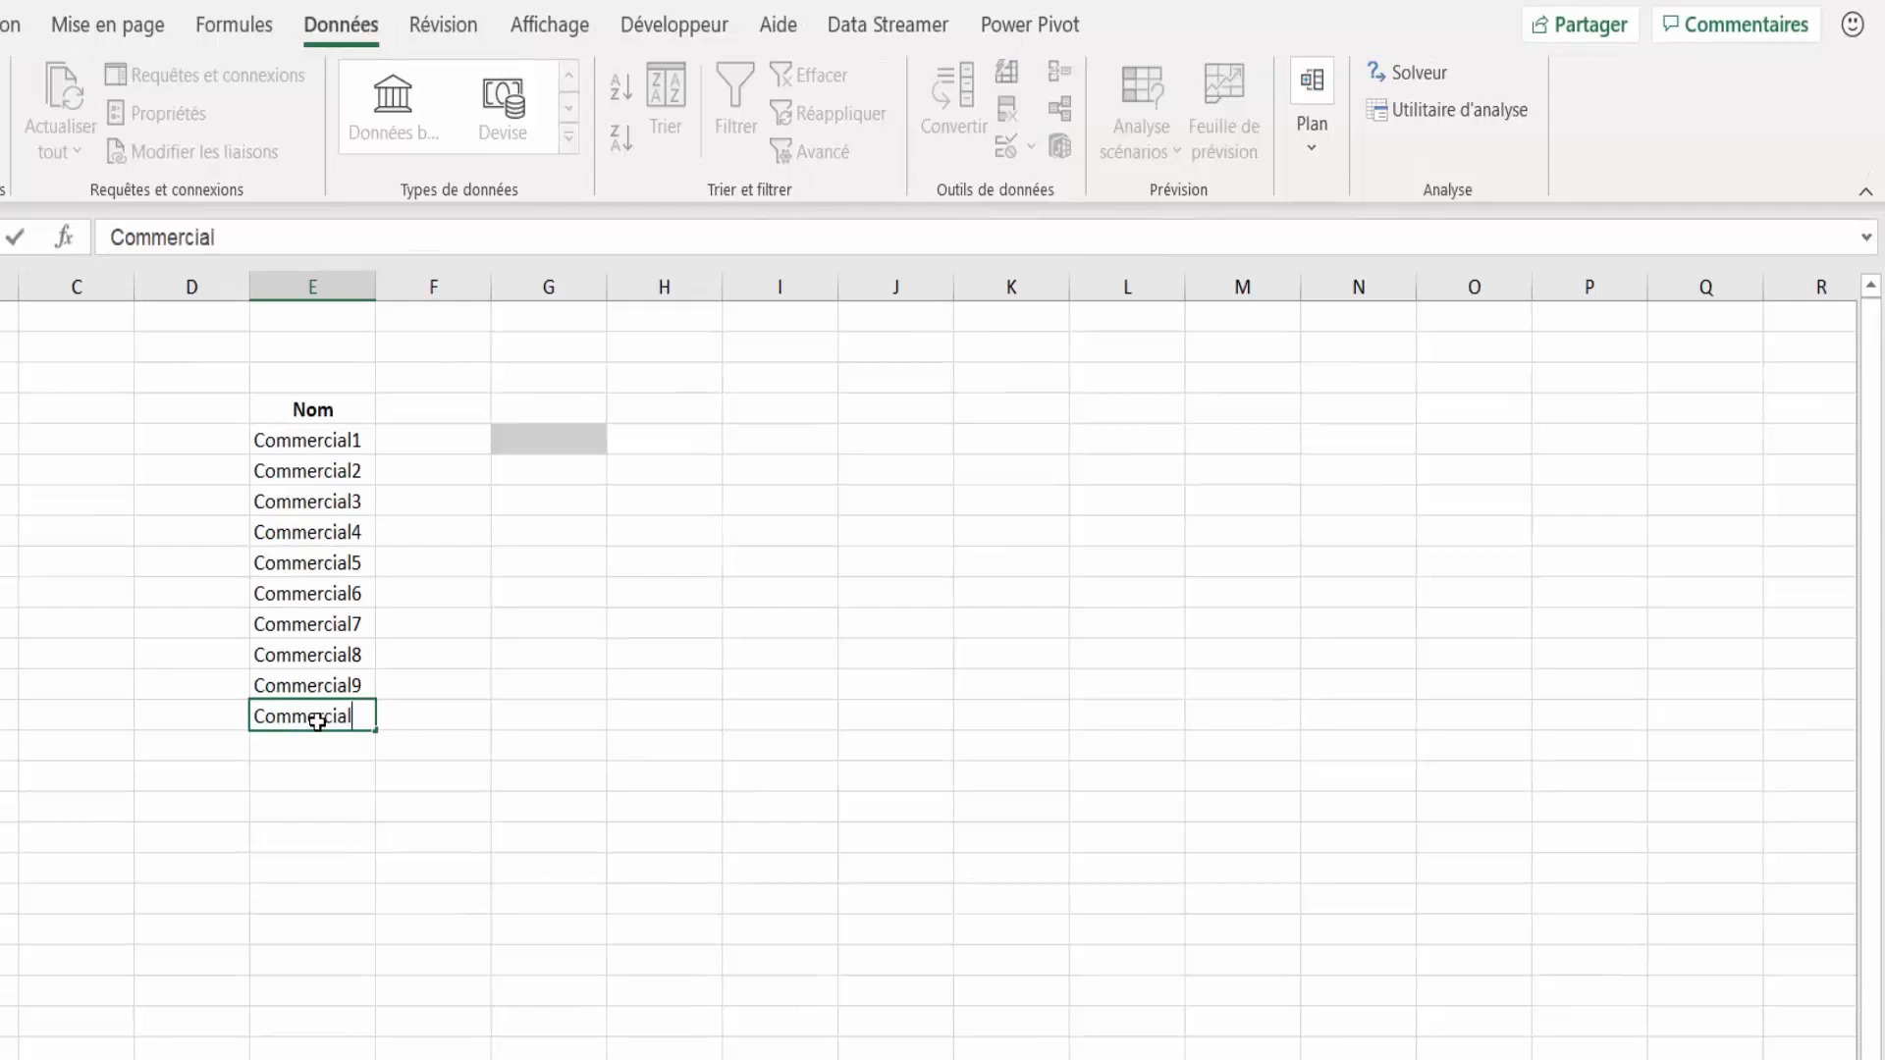
text(10)
key(Return)
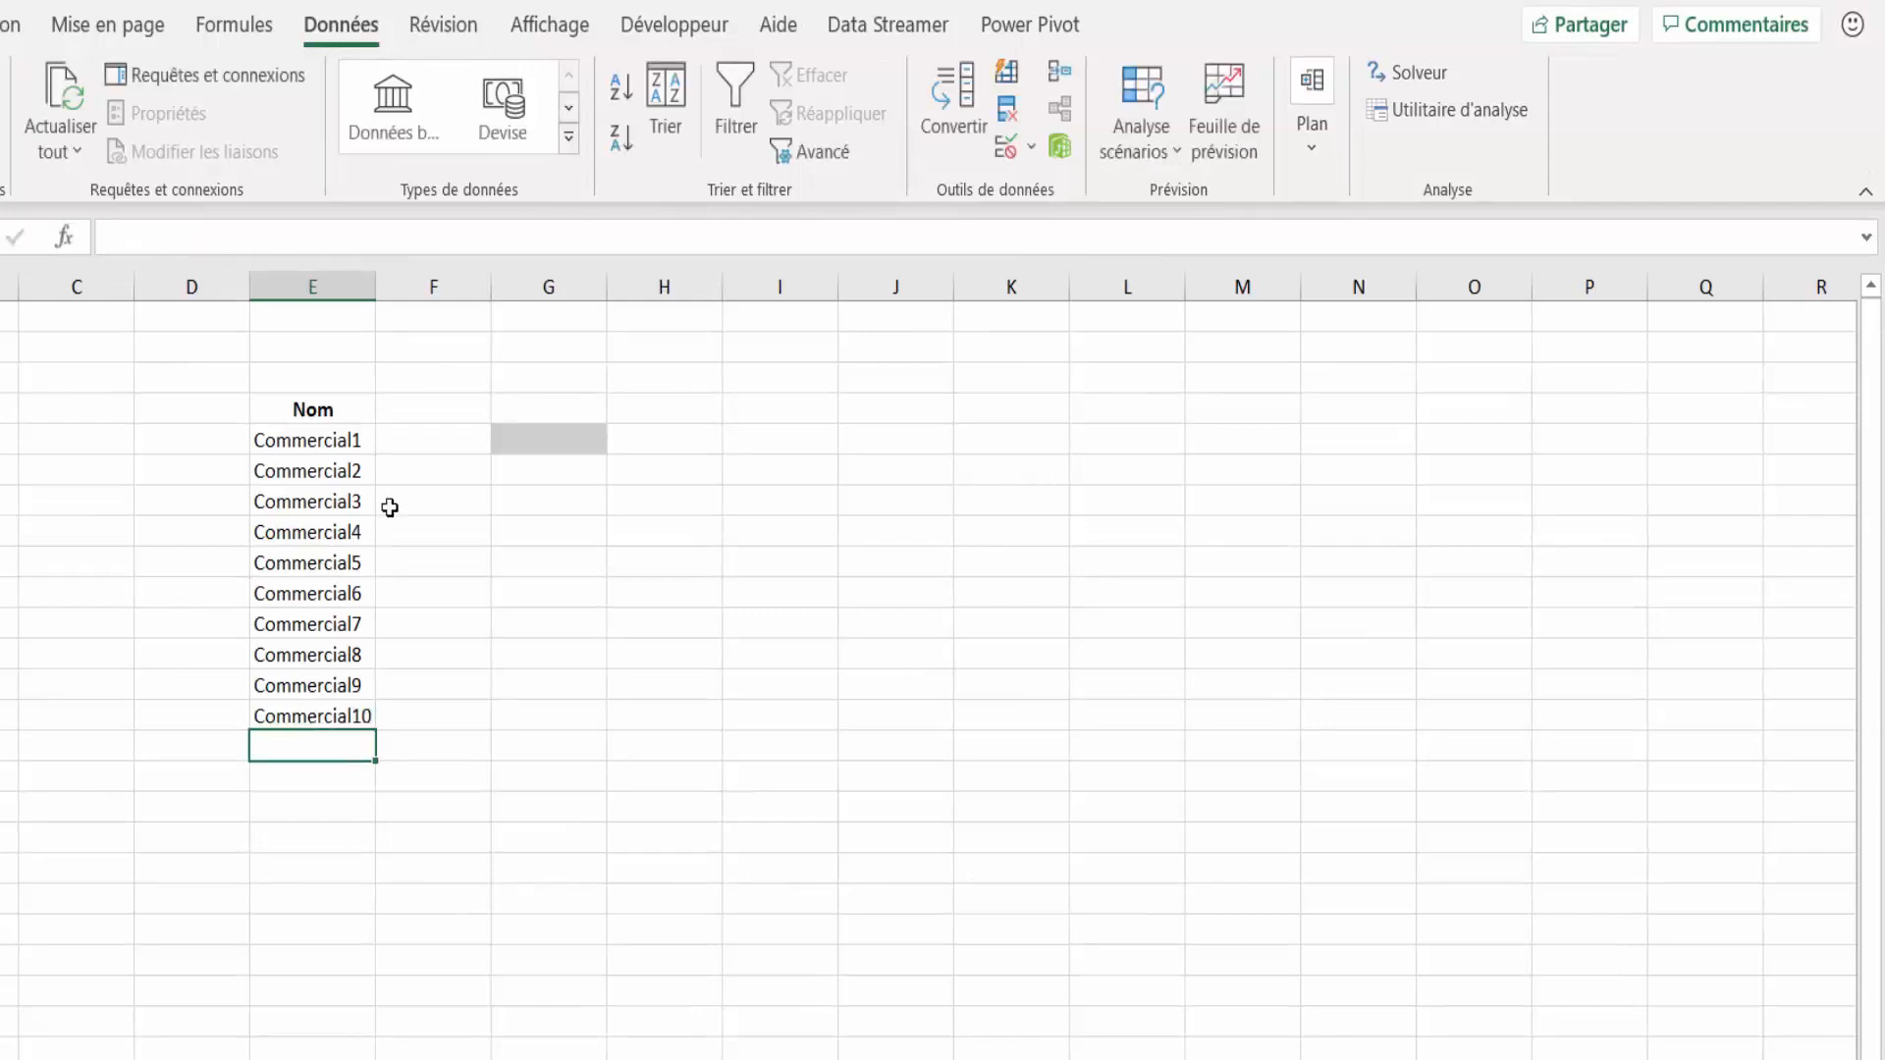
Step: Check whether G5's drop-down list includes the entry added in E14
click(512, 439)
click(620, 440)
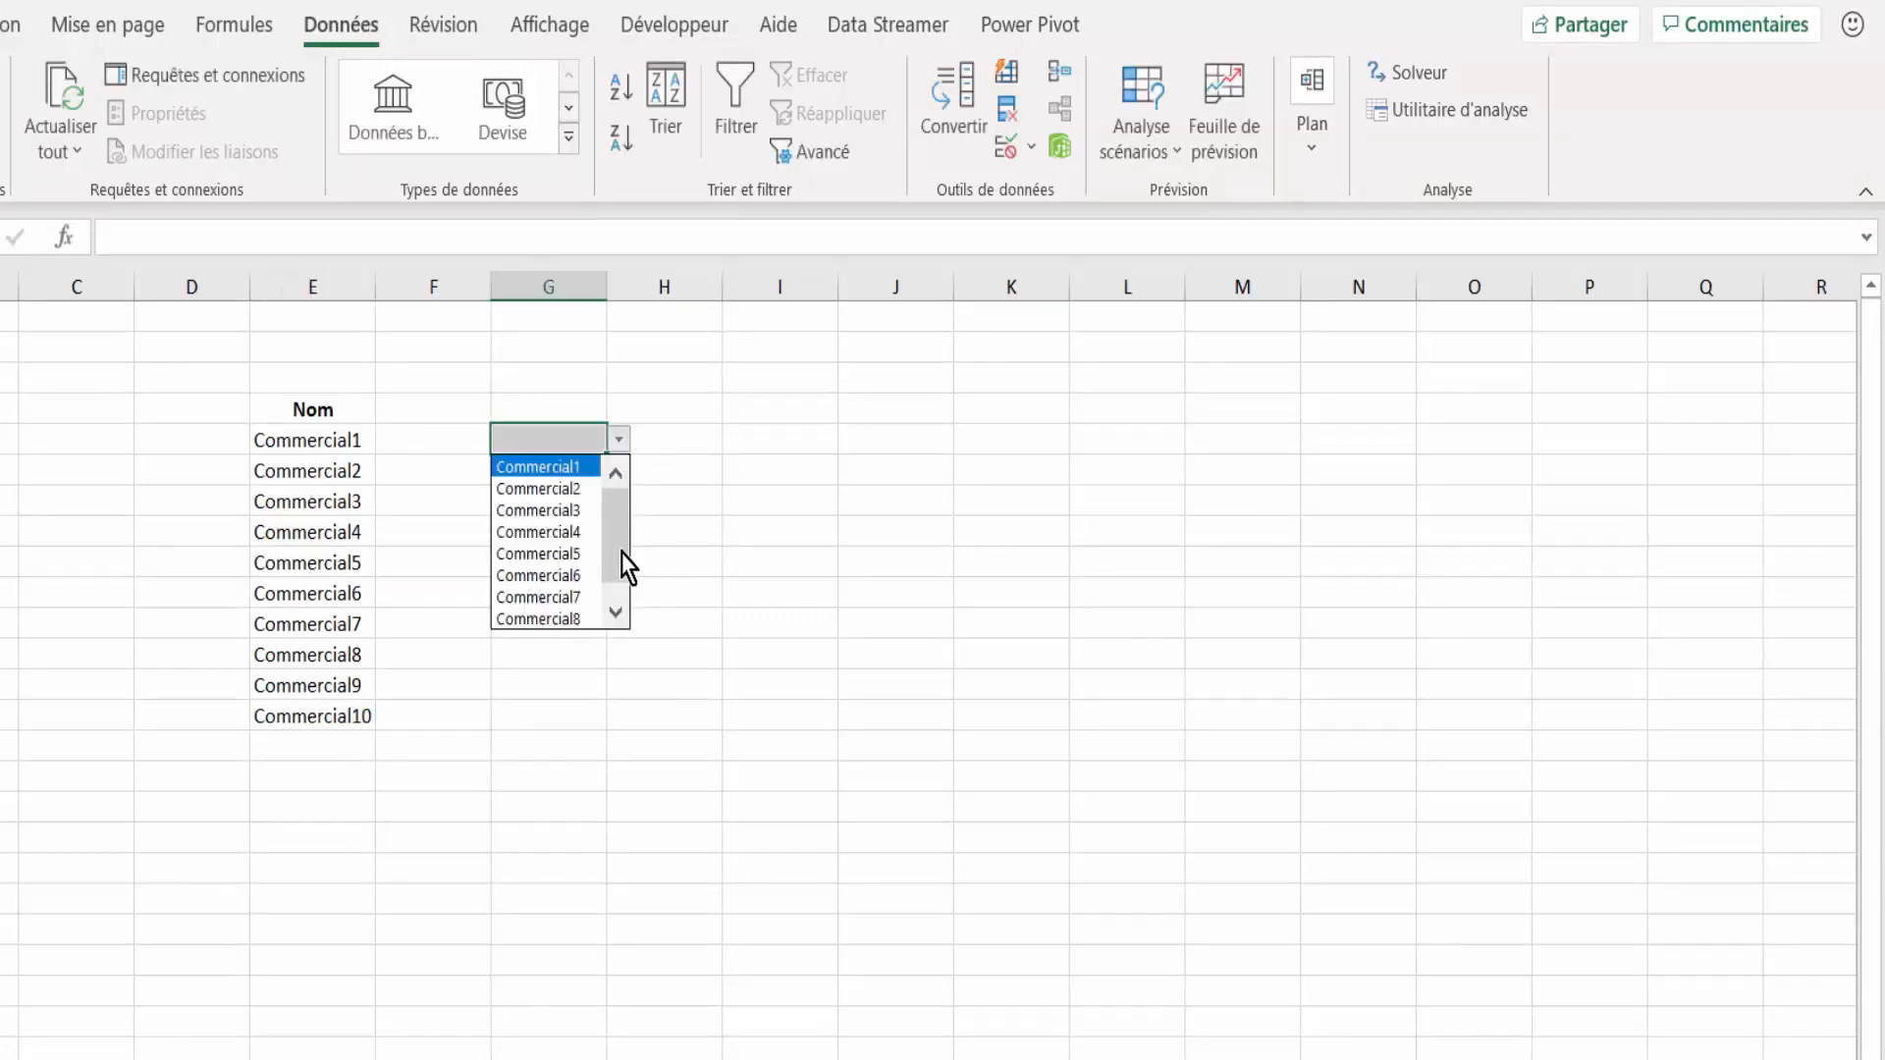
click(624, 619)
click(615, 762)
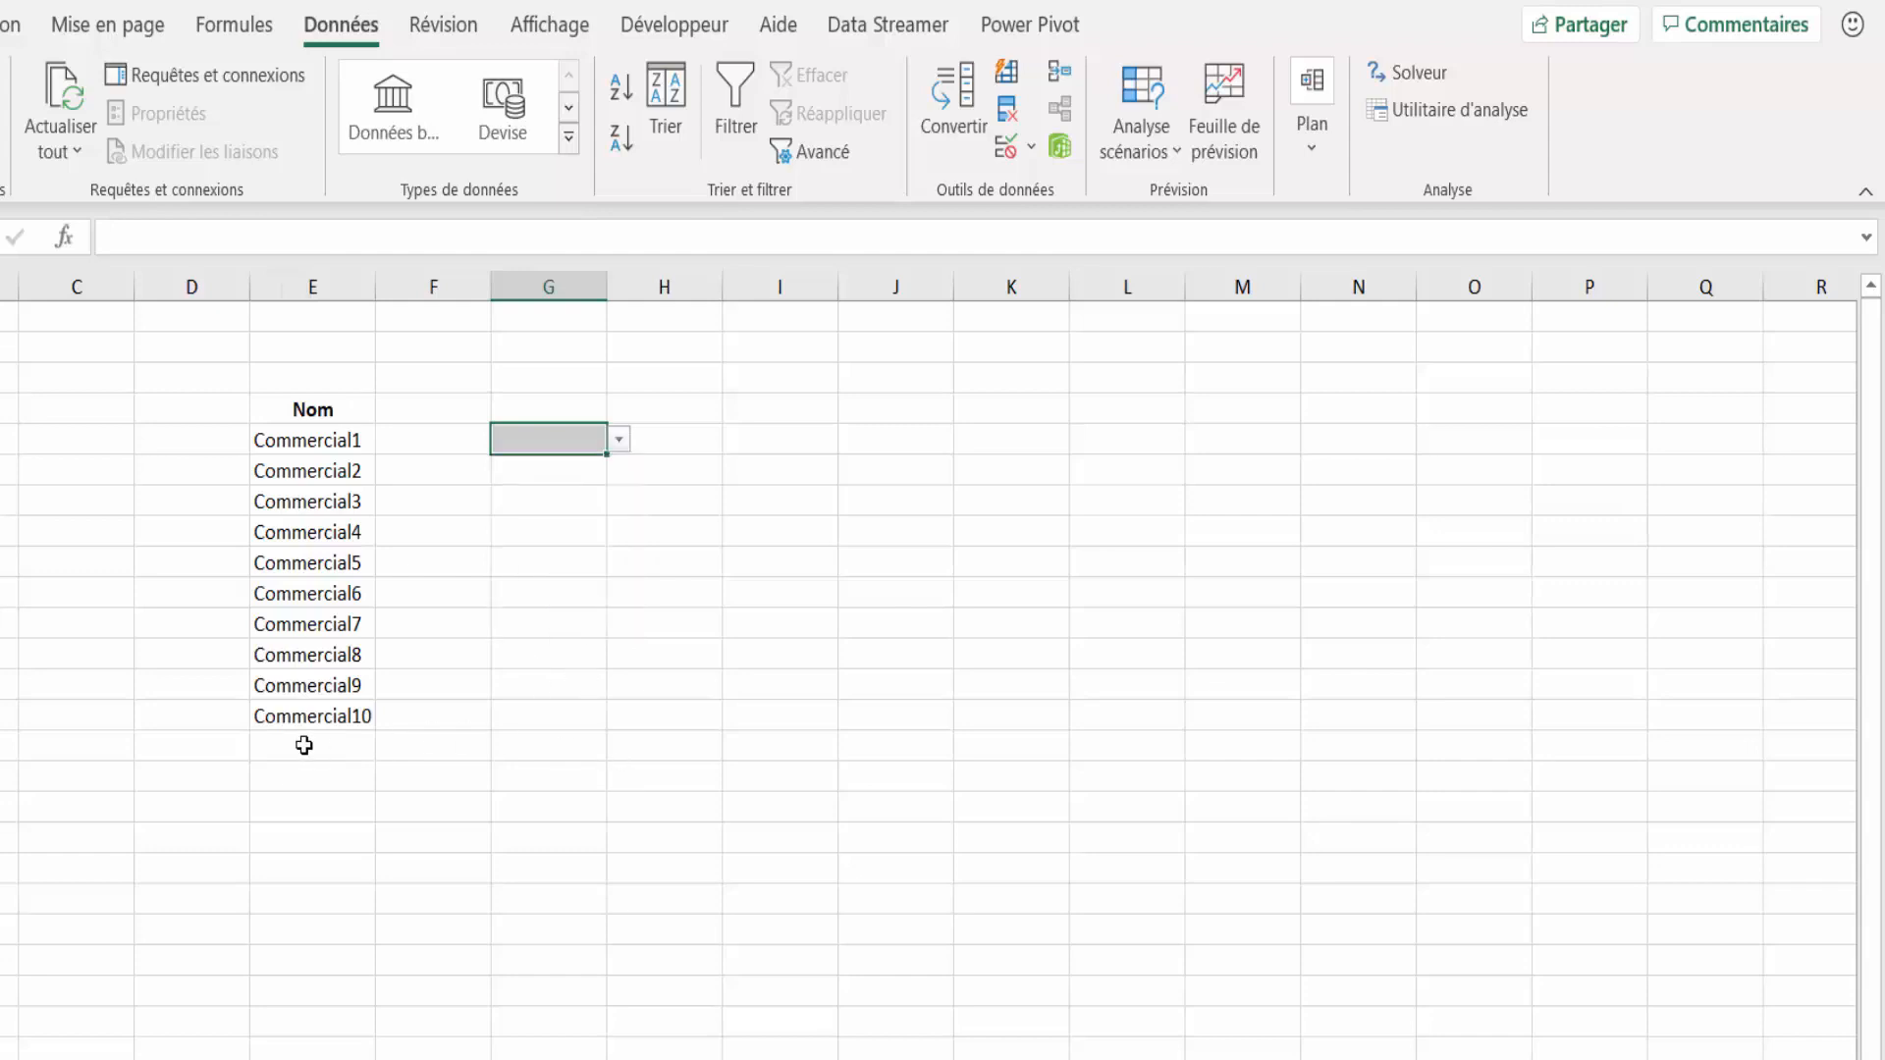
Step: Delete Commercial10 from E14 and return to G5
click(313, 716)
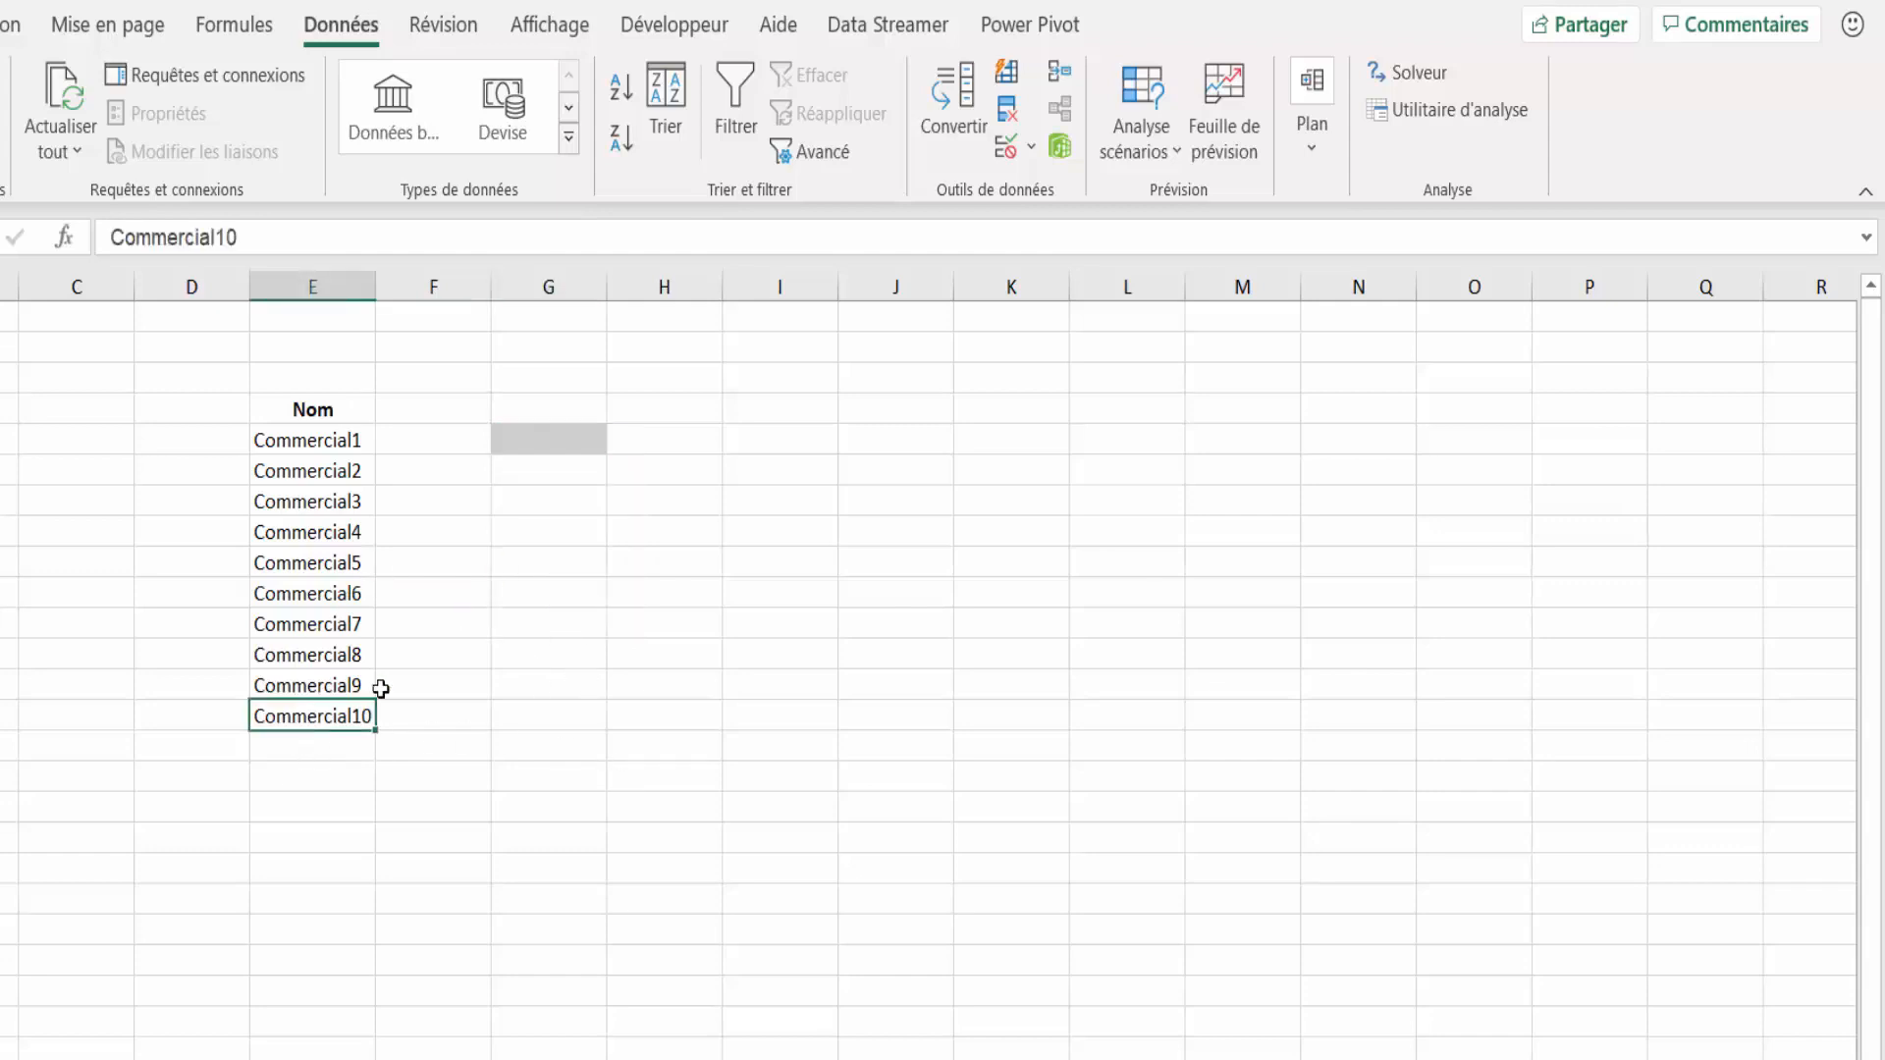
key(Delete)
click(553, 441)
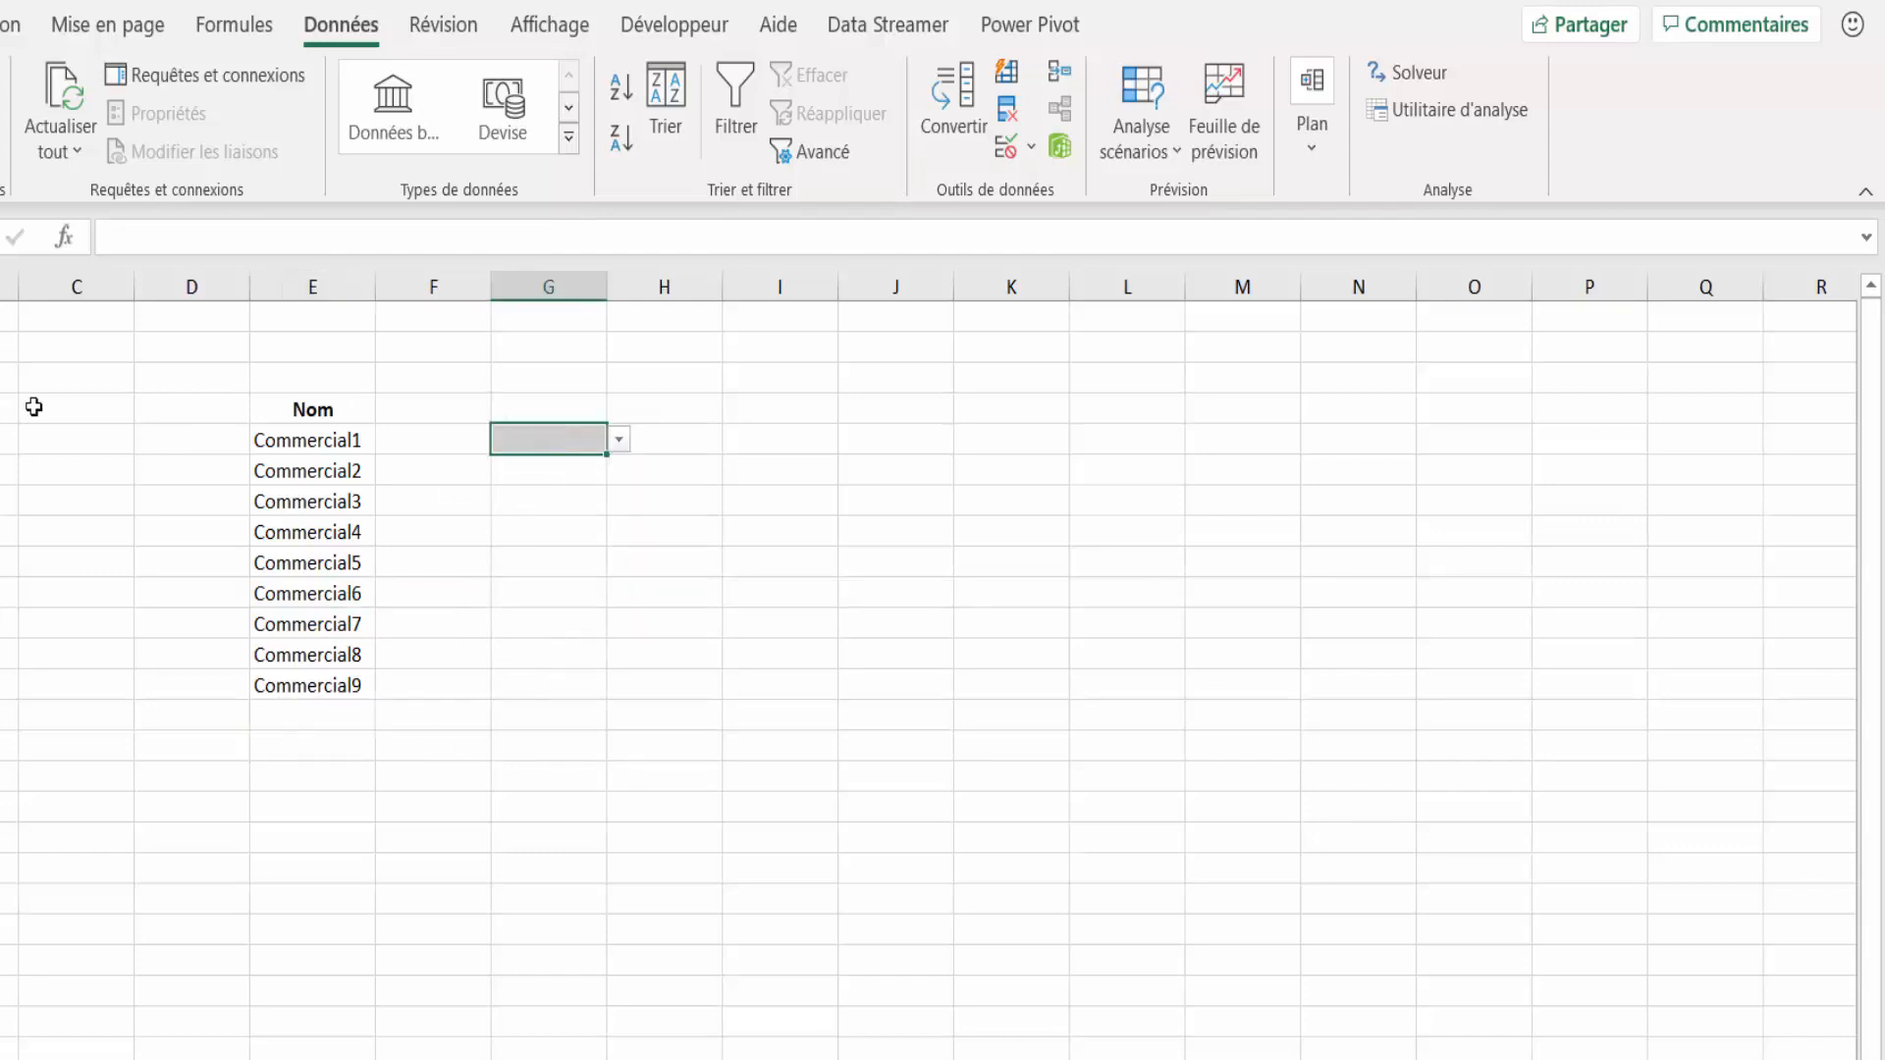
Step: In the name manager, replace the Commercial name's reference with the start of a DECALER formula based on 'Liste déroulante'!$E$5
click(252, 34)
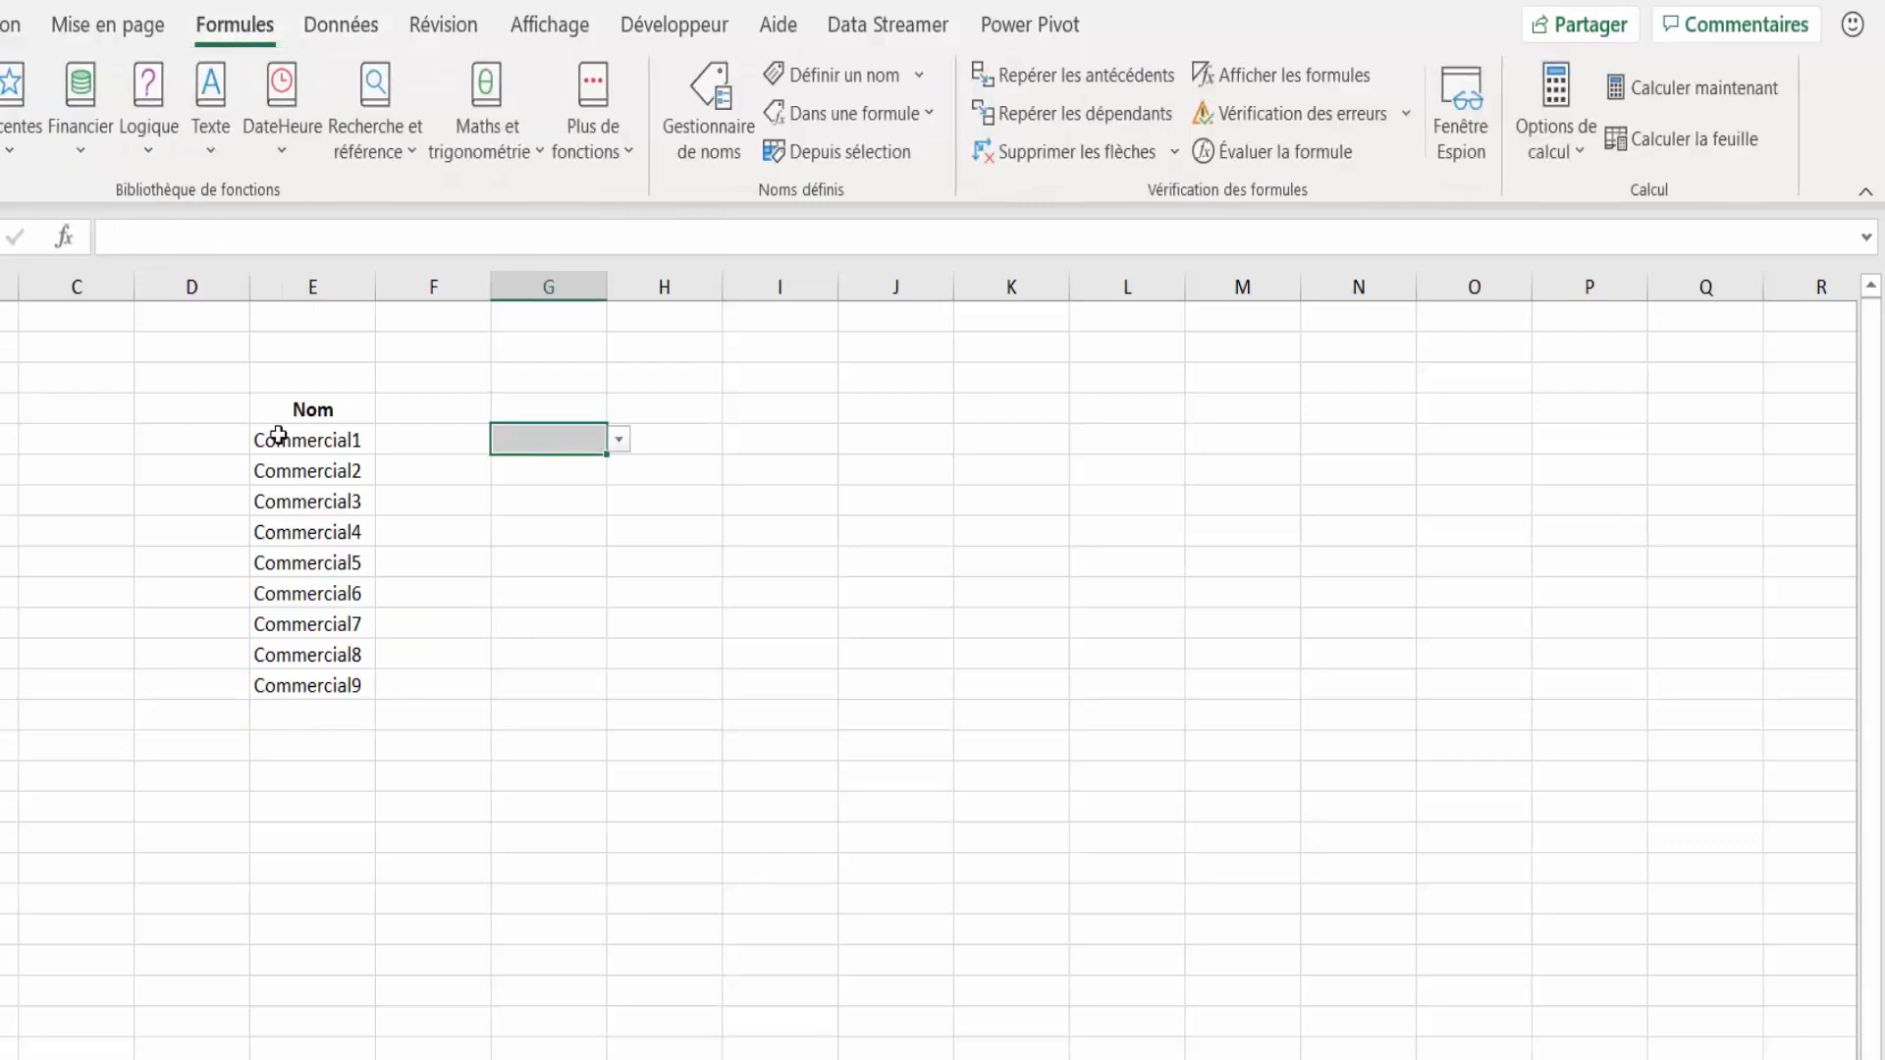
click(711, 103)
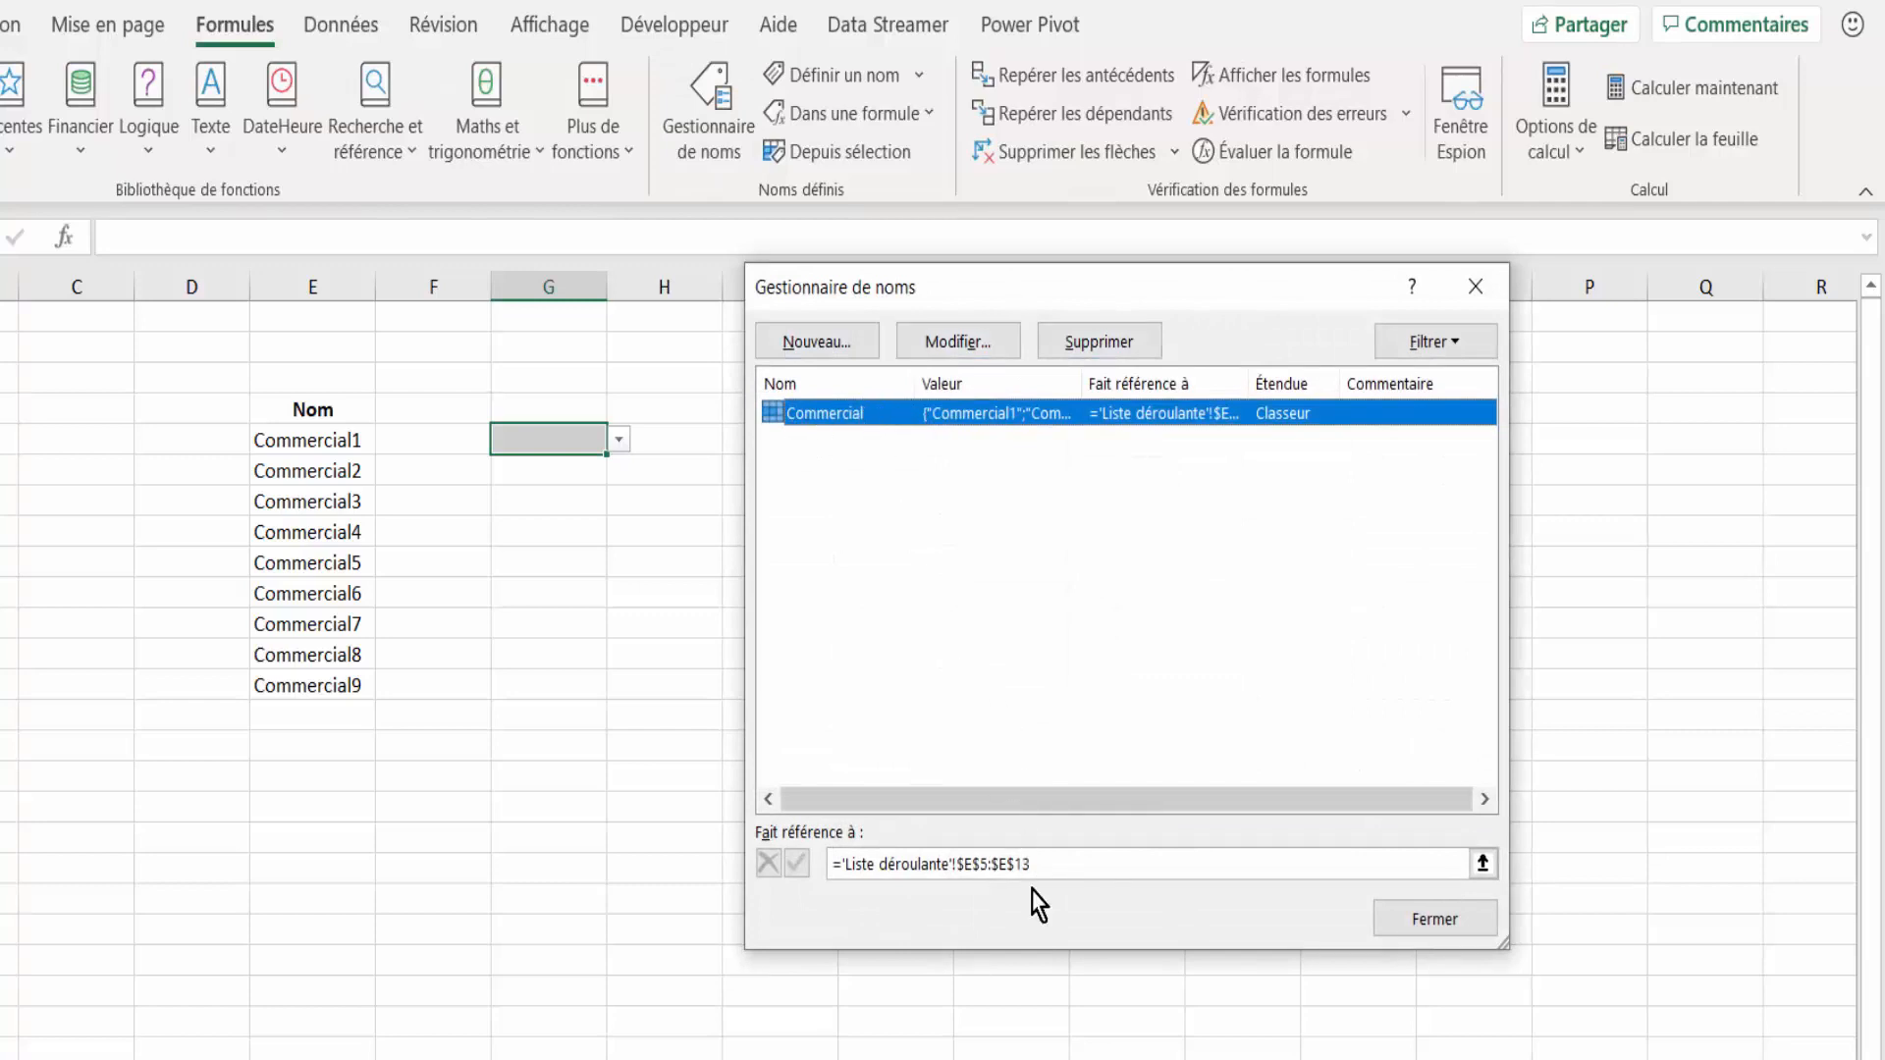
click(1044, 864)
drag(1042, 862, 990, 861)
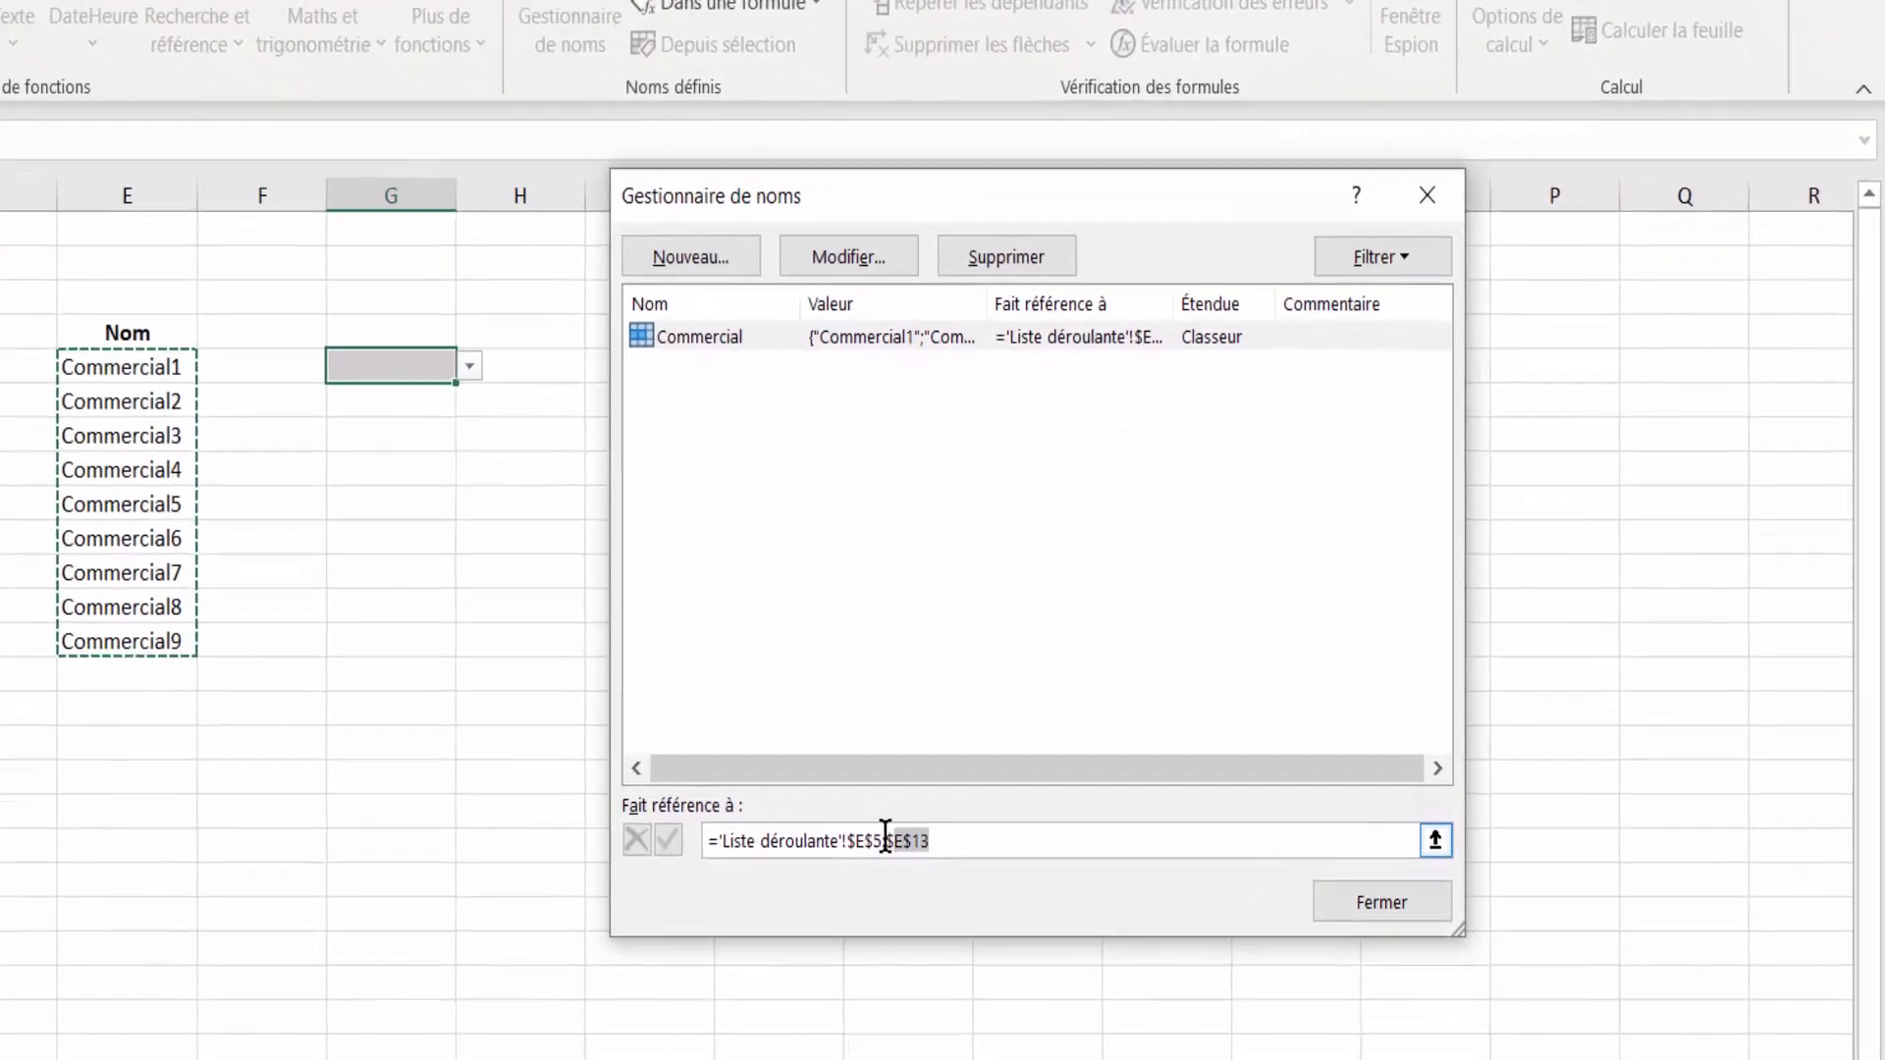
drag(885, 837, 666, 844)
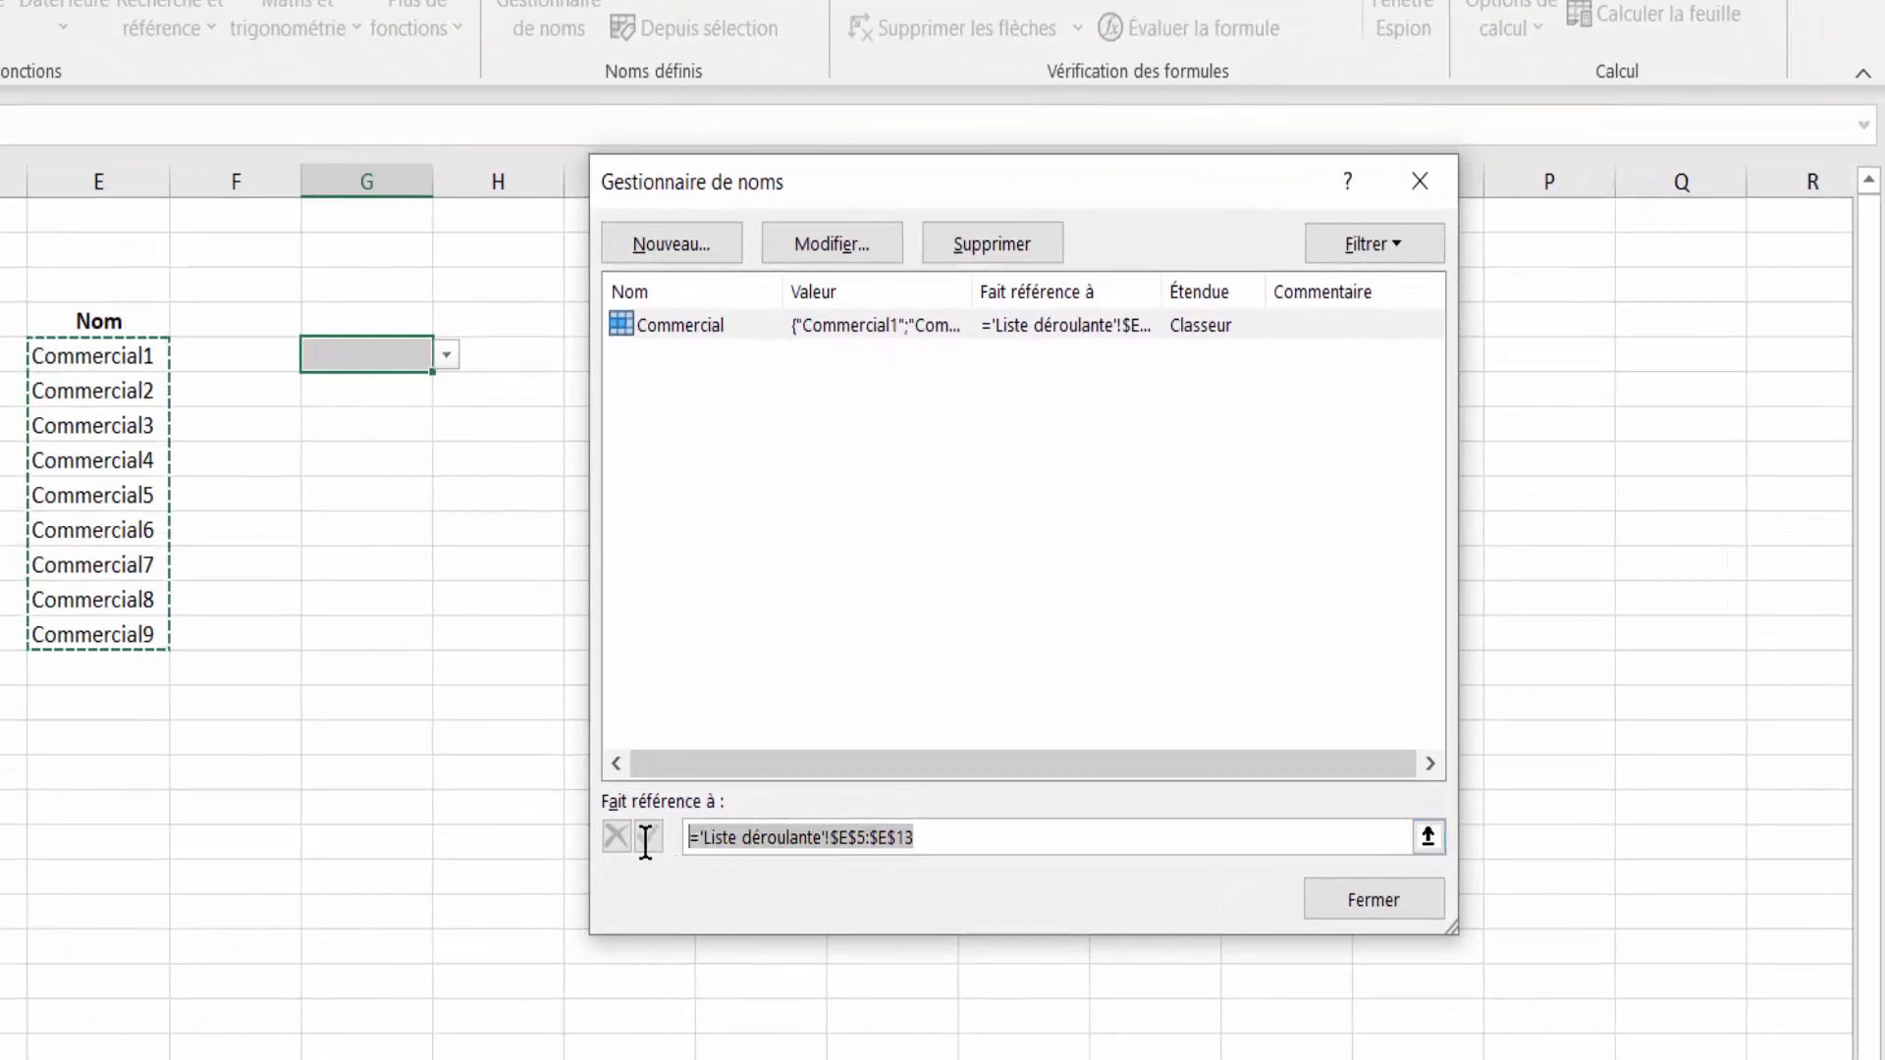
key(ctrl+c)
text(=DECALER()
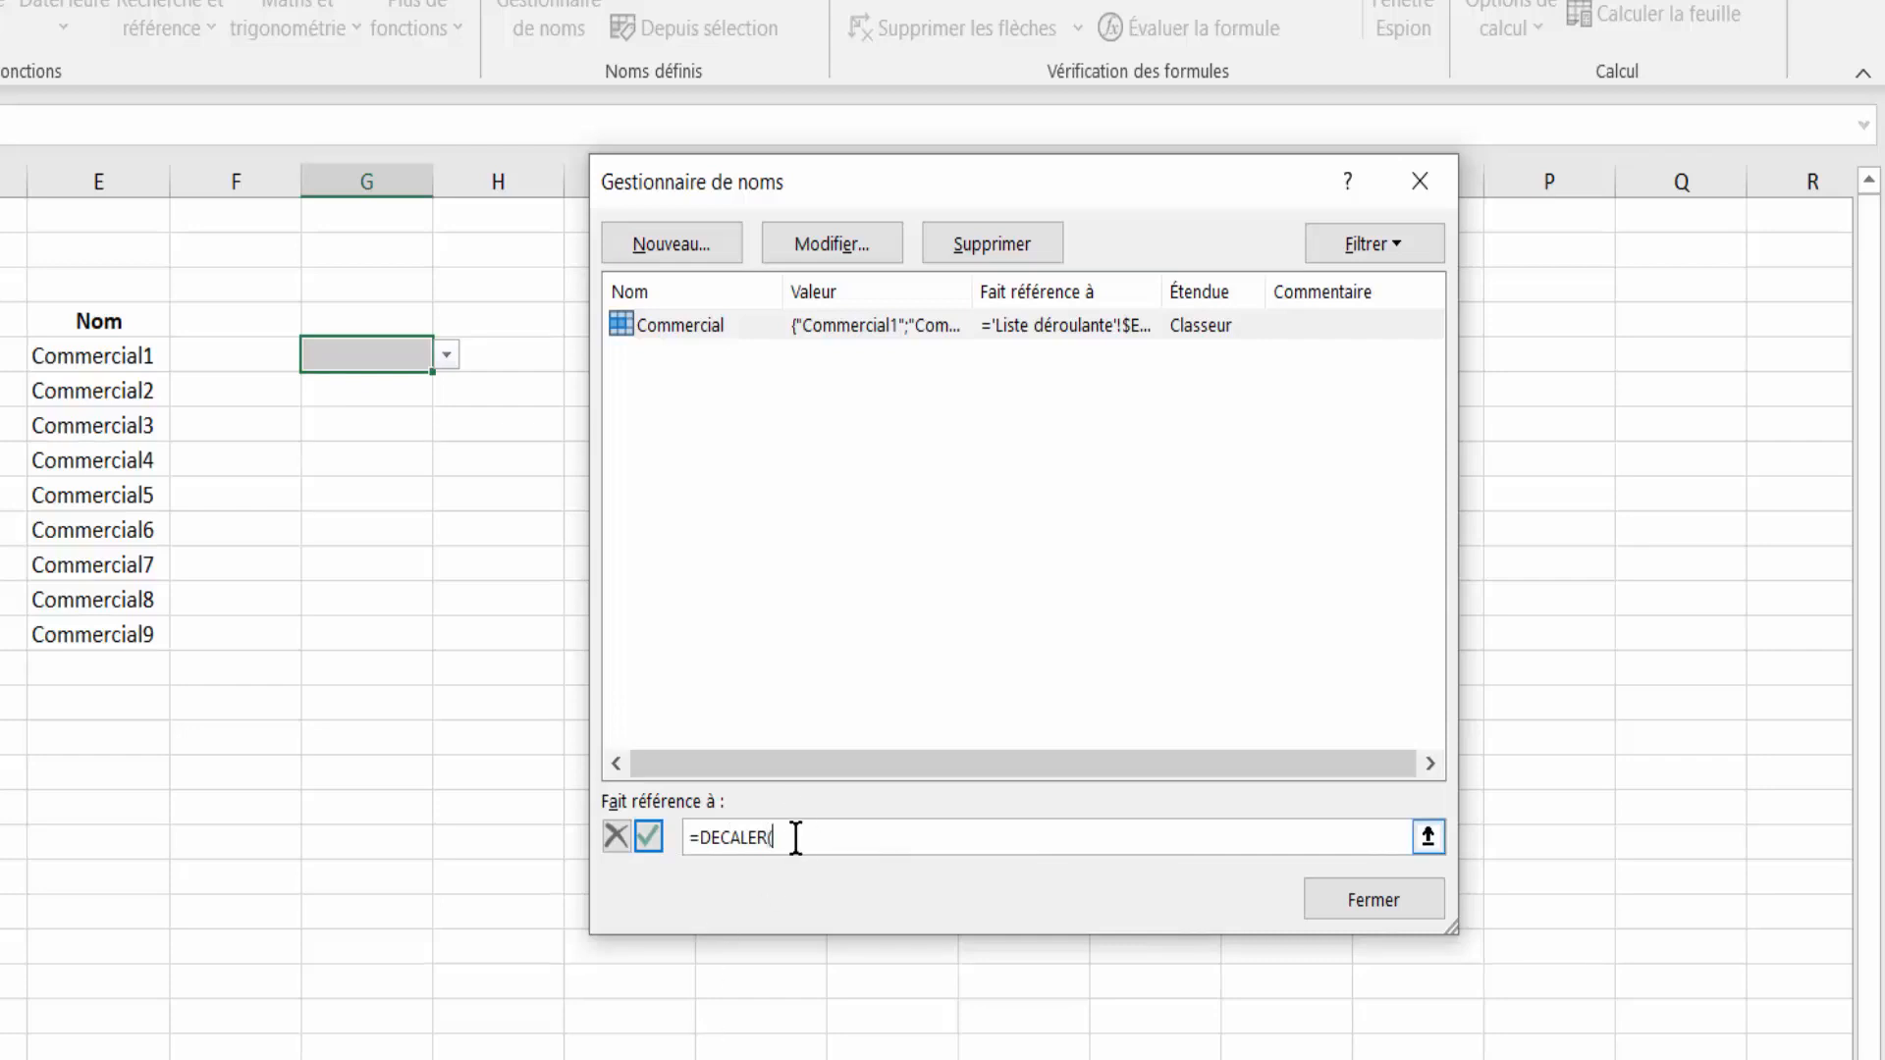
click(88, 358)
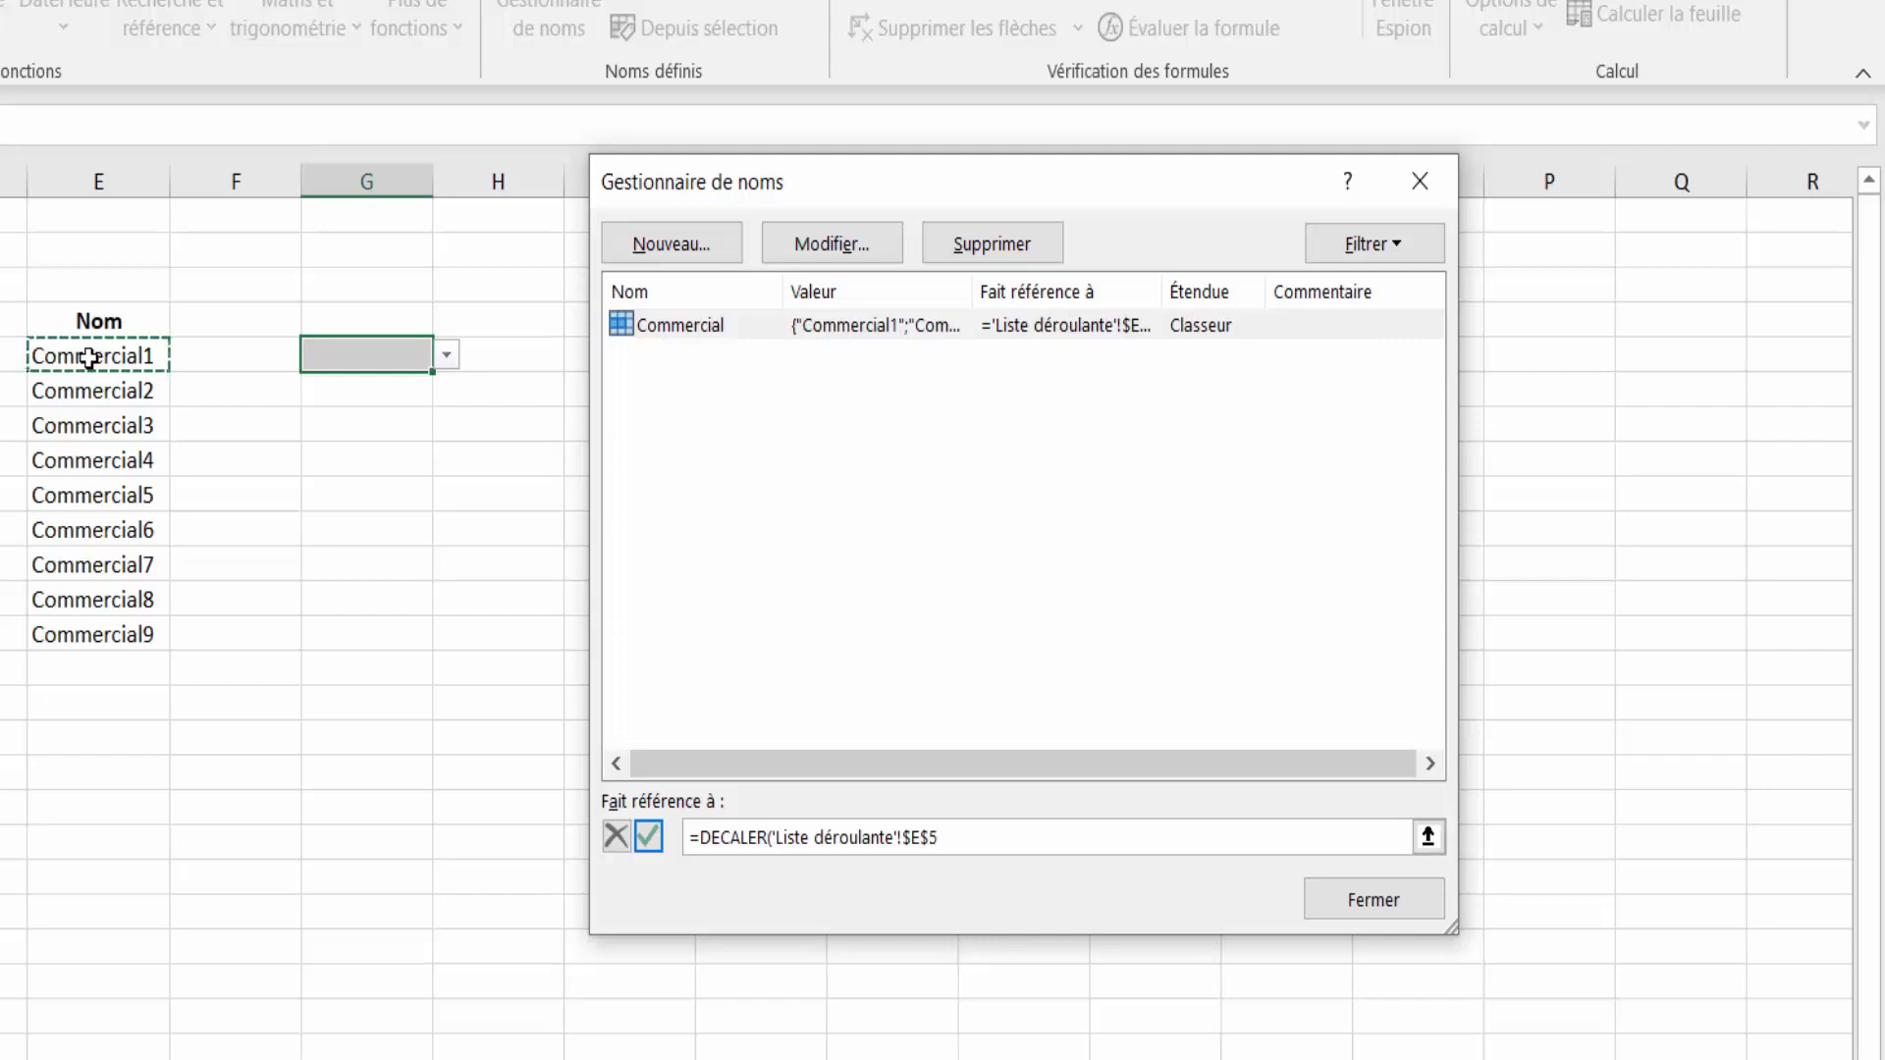
Step: Complete the DECALER formula with offsets 0 and 0 and the height NBVAL('Liste déroulante'!$E:$E), and save it
text(;0;0;nbval()
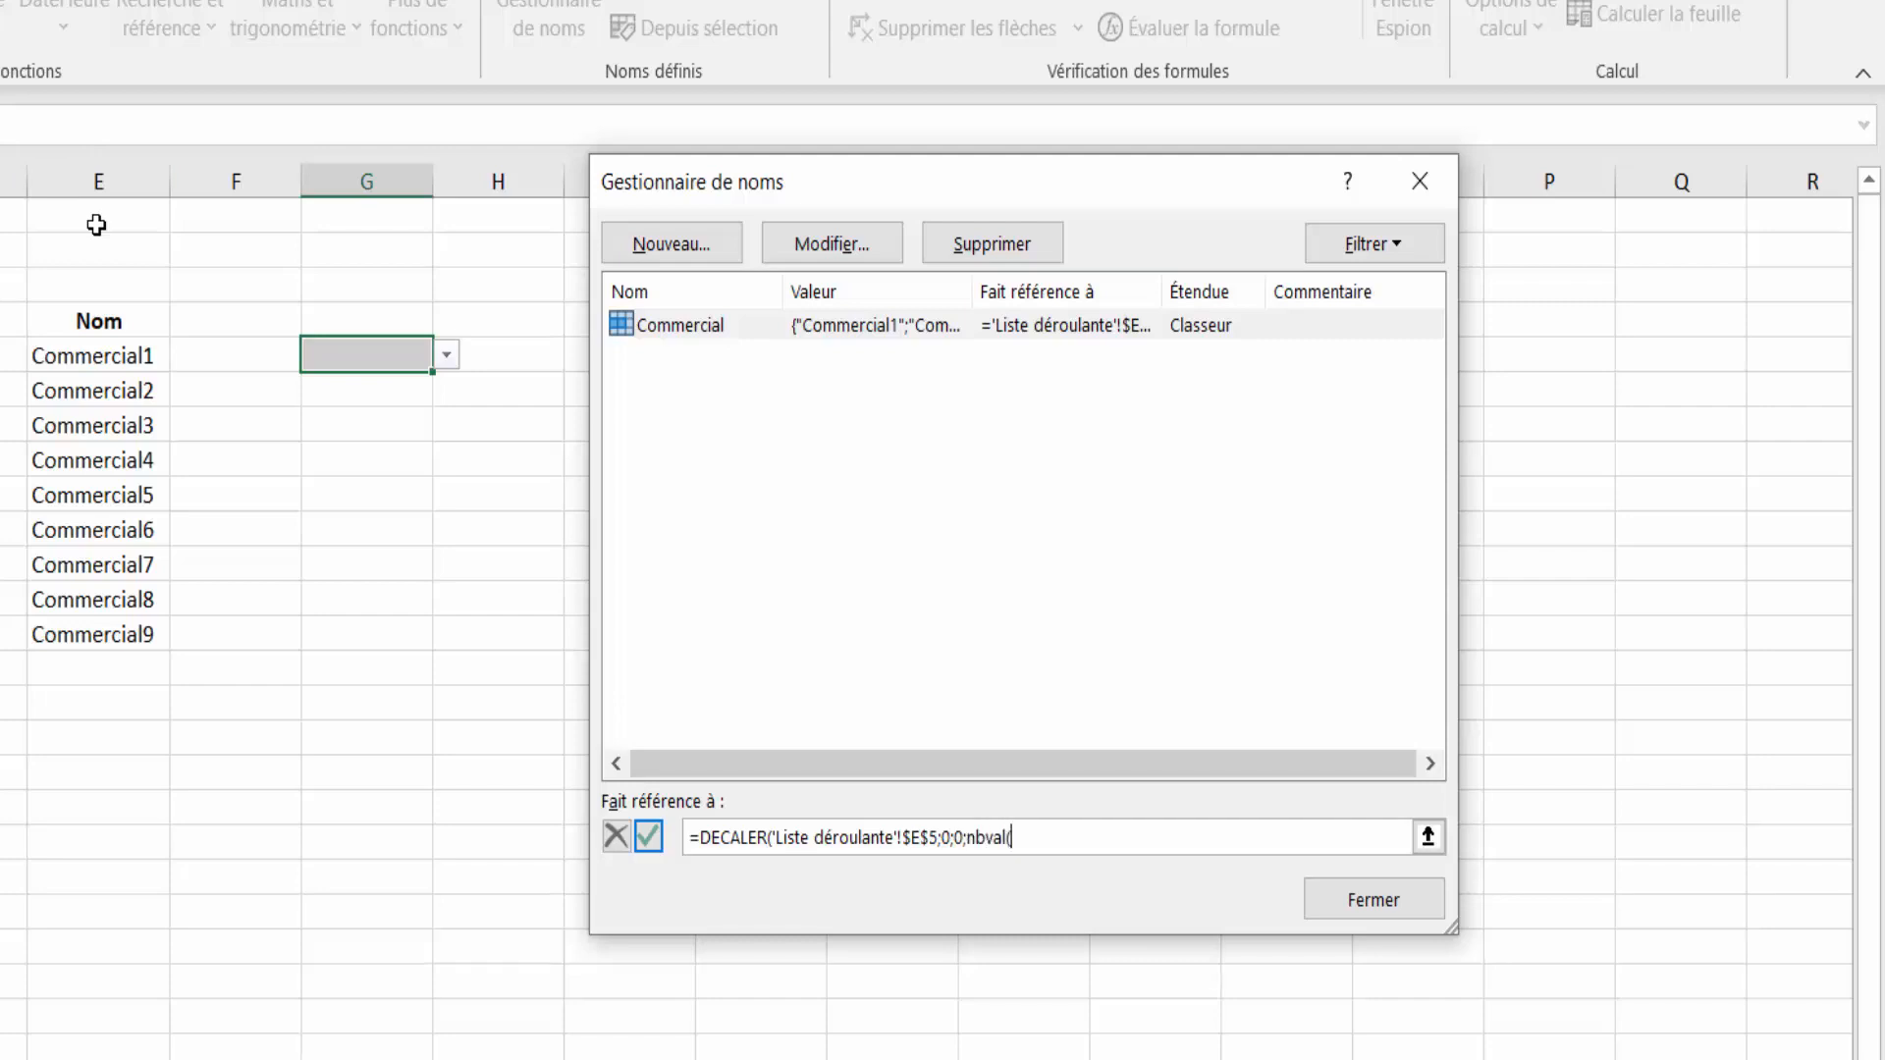
click(90, 172)
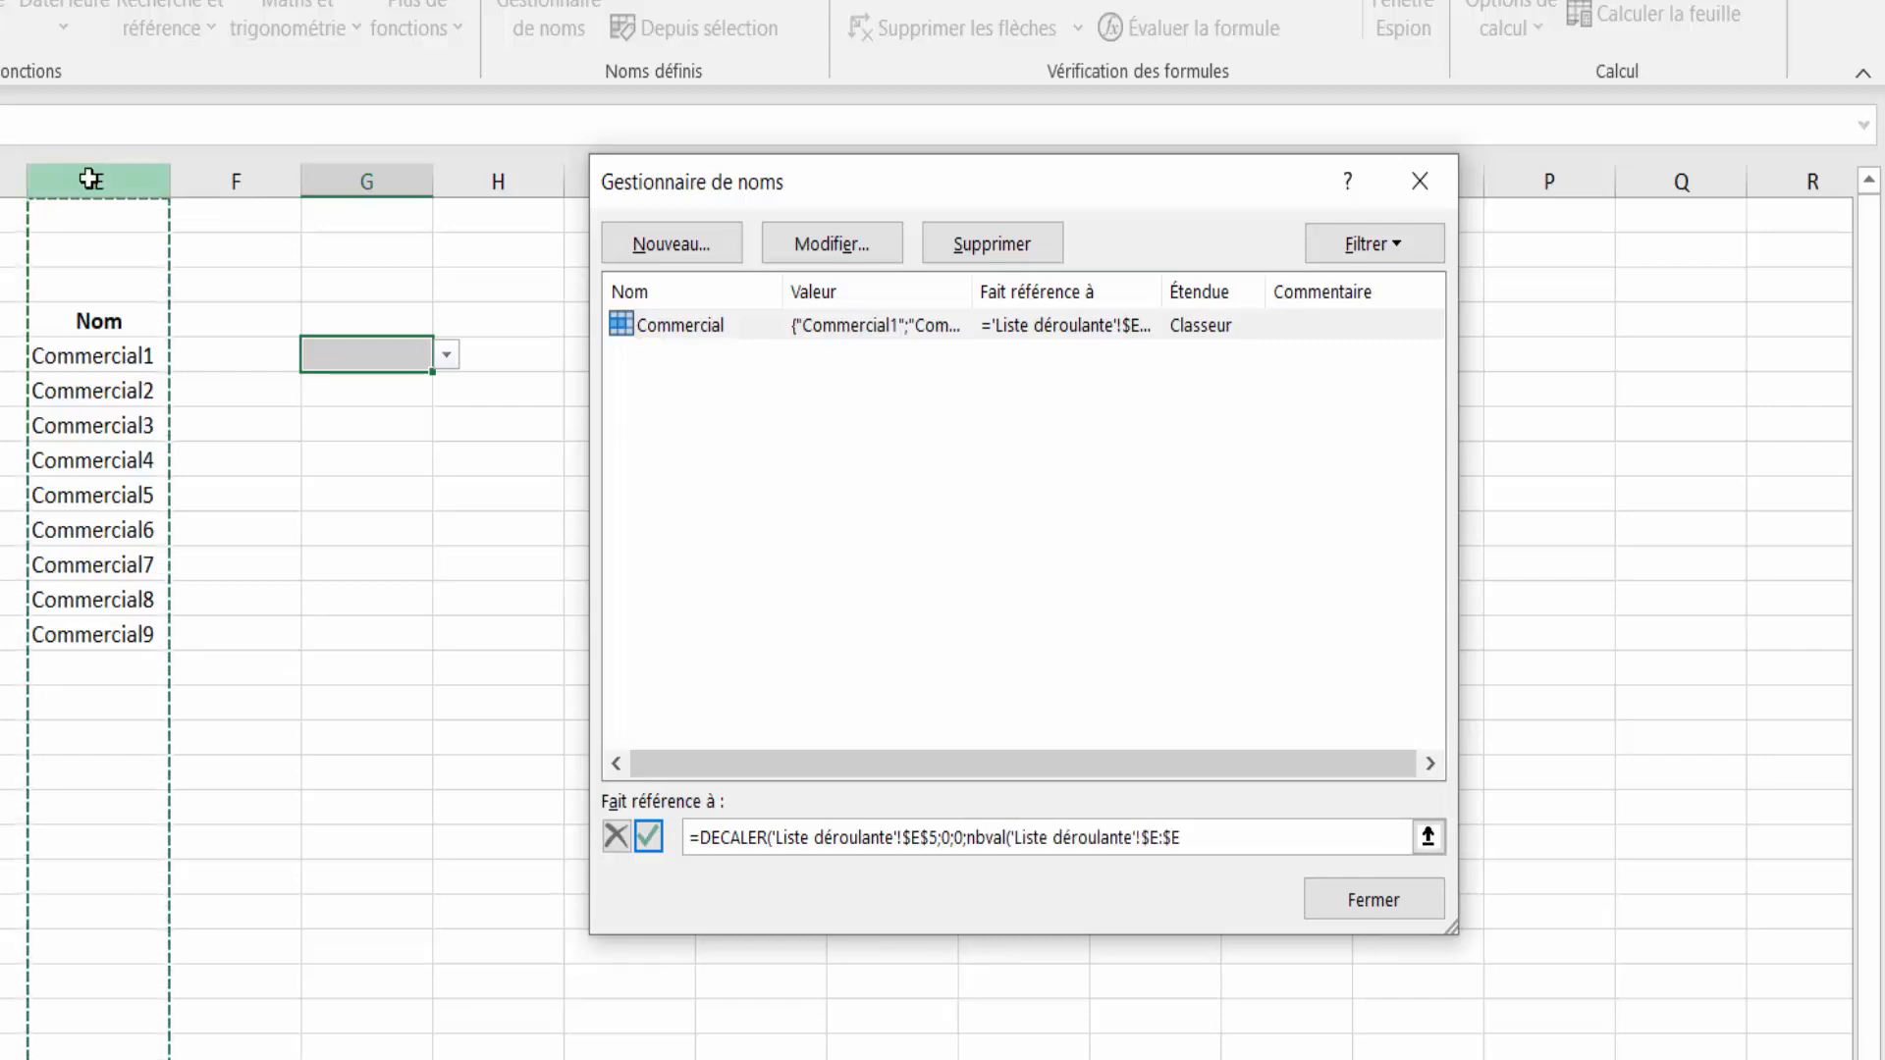
text())
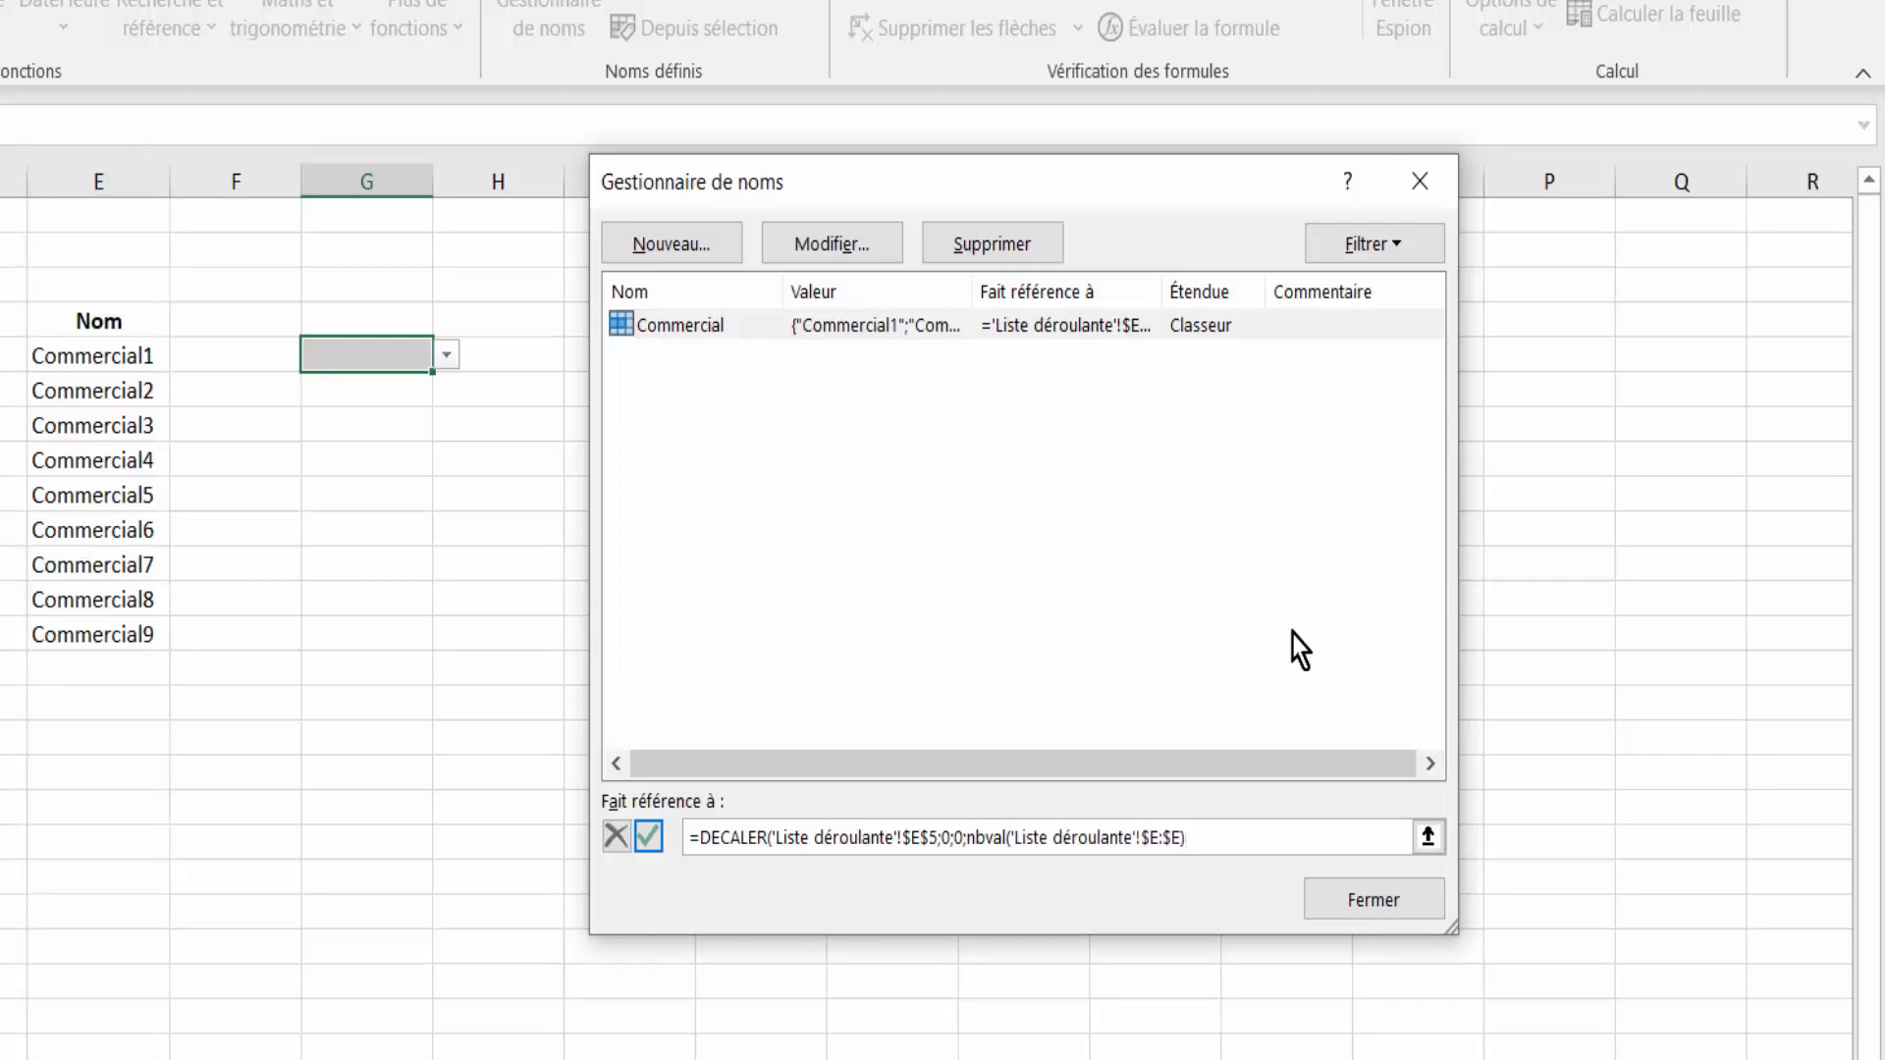
key(Return)
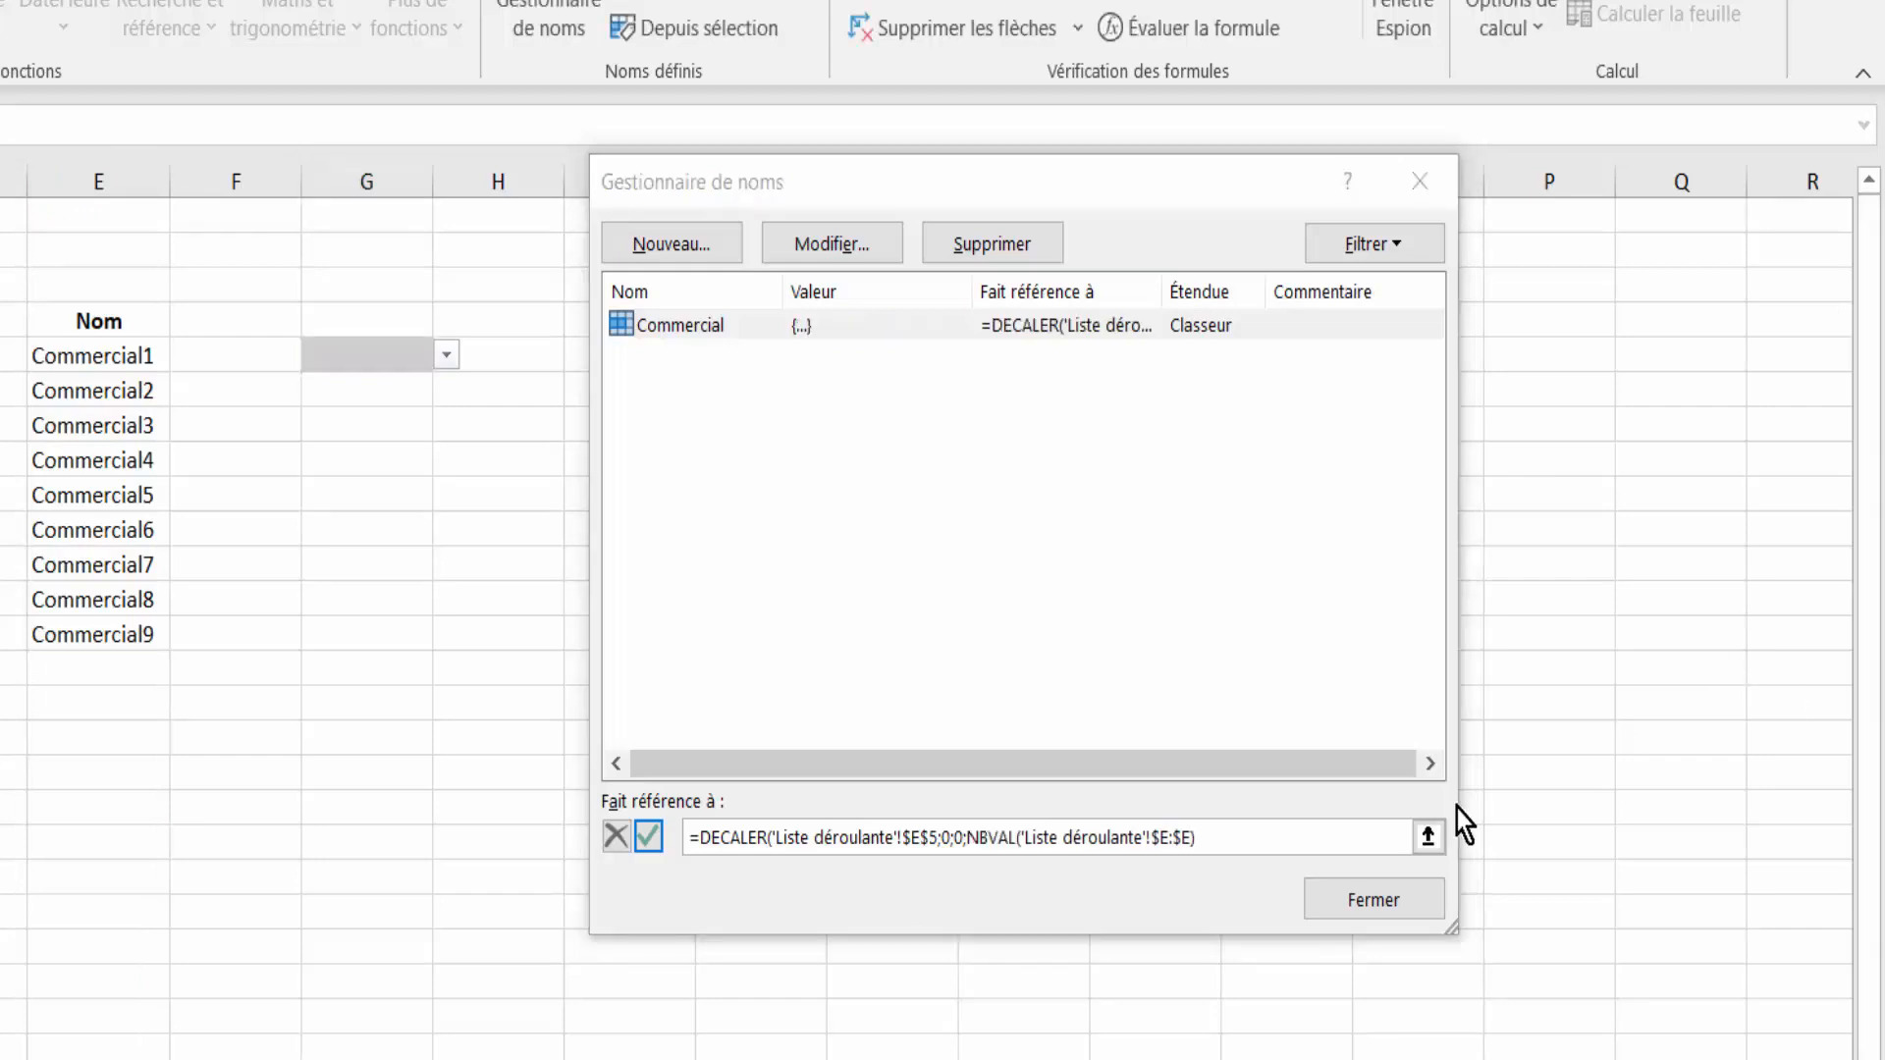
click(1244, 842)
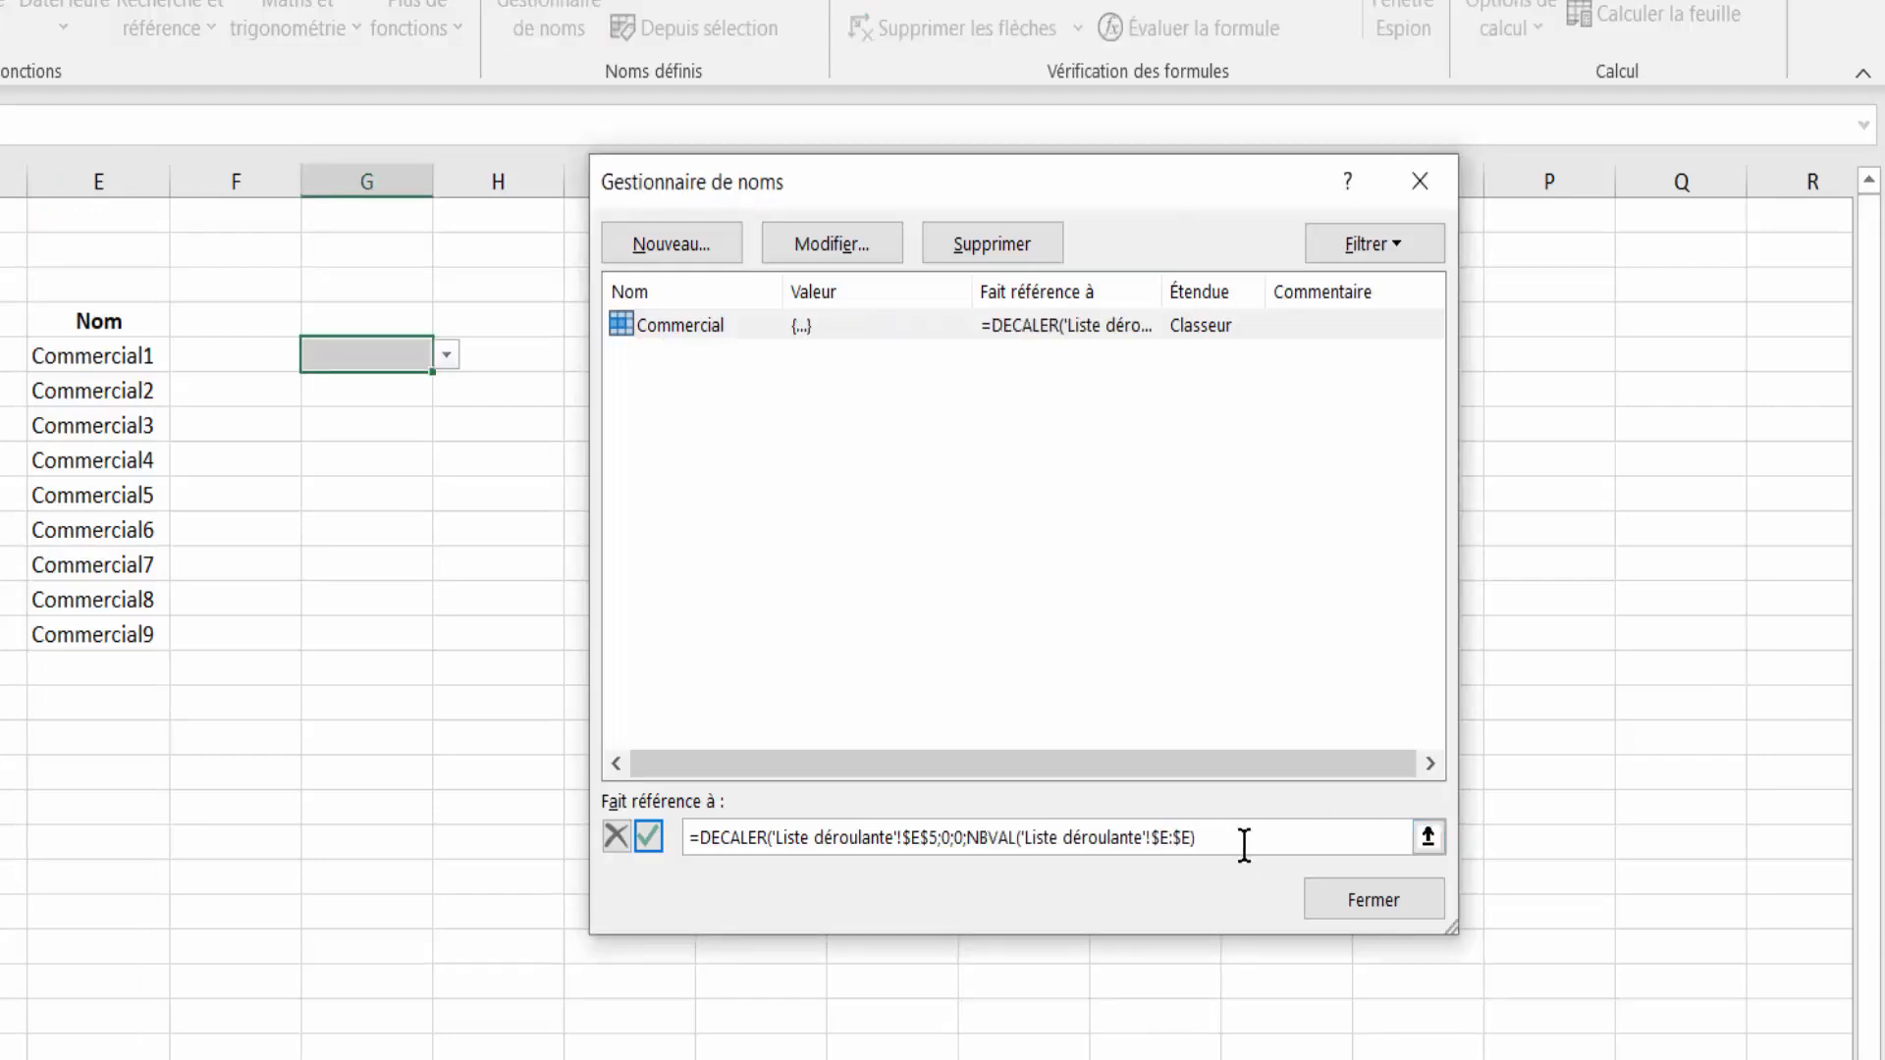
click(913, 838)
click(648, 837)
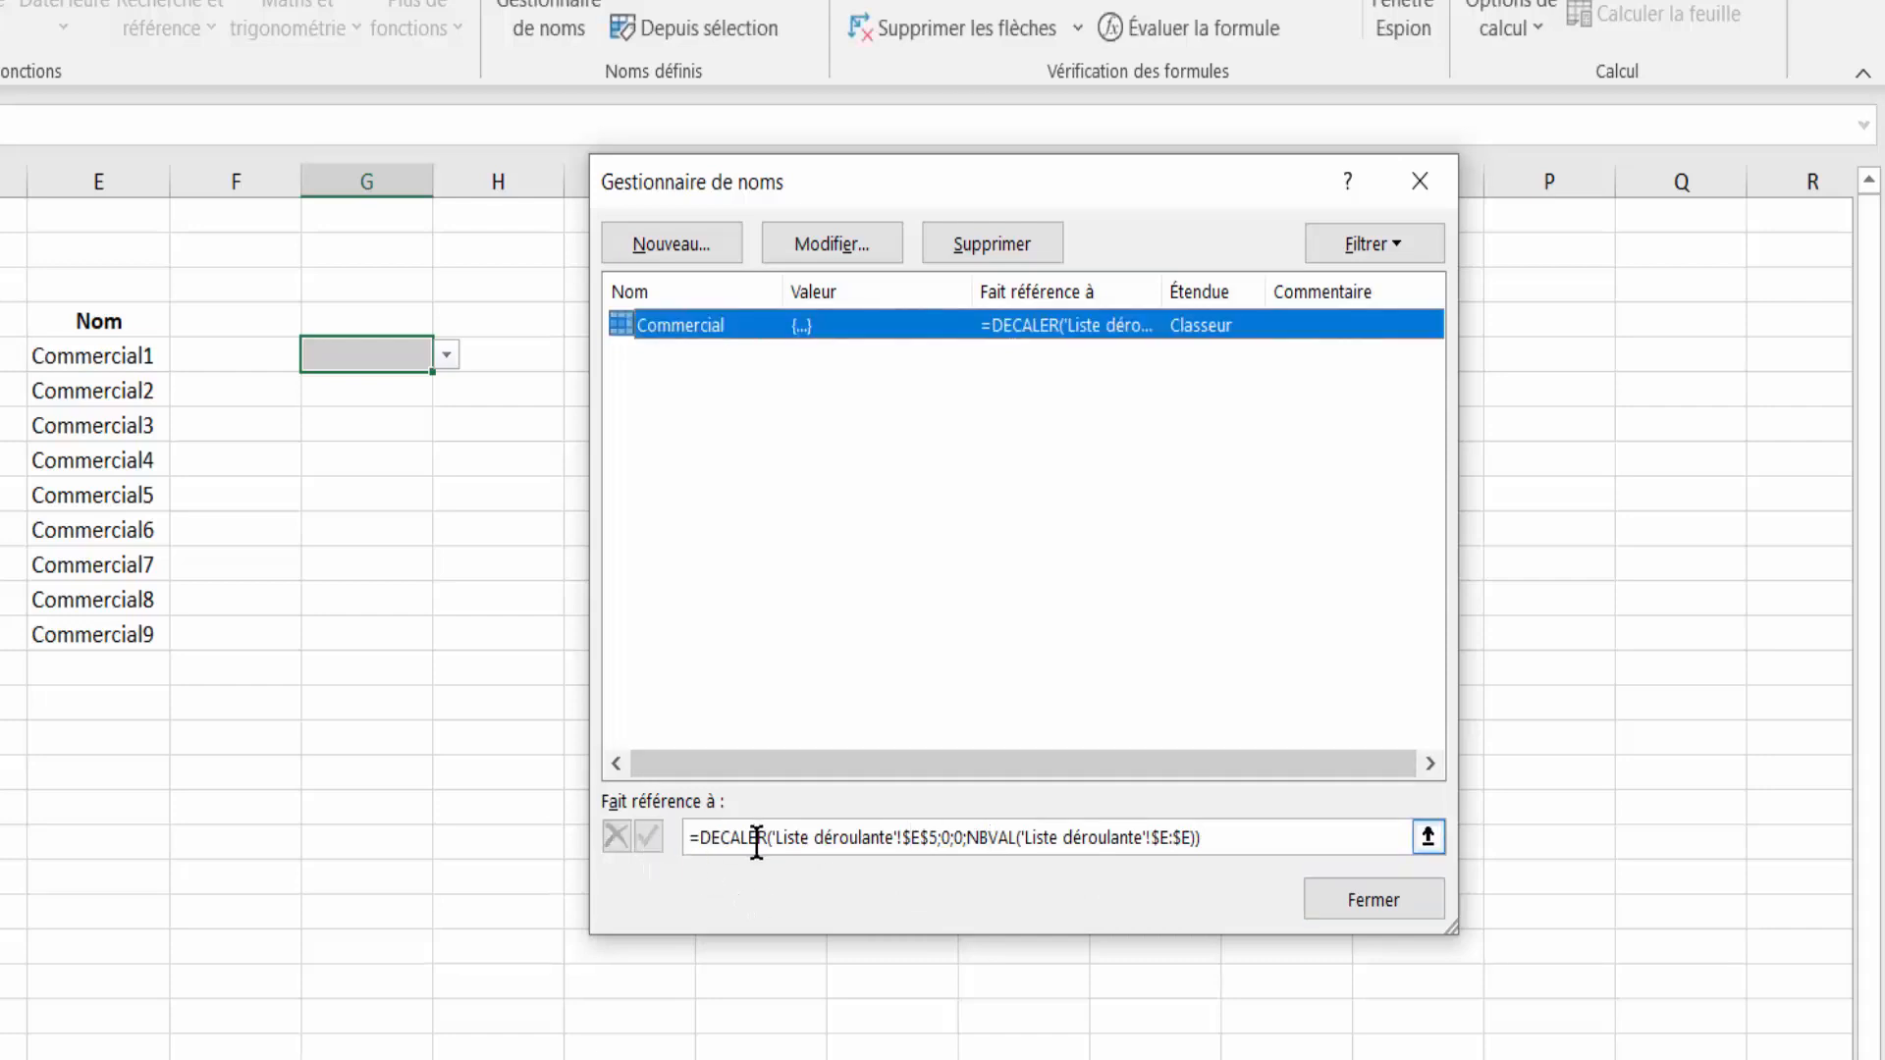
Step: Subtract 1 from the NBVAL height in Commercial's reference, check the range it covers, and close the name manager
click(775, 841)
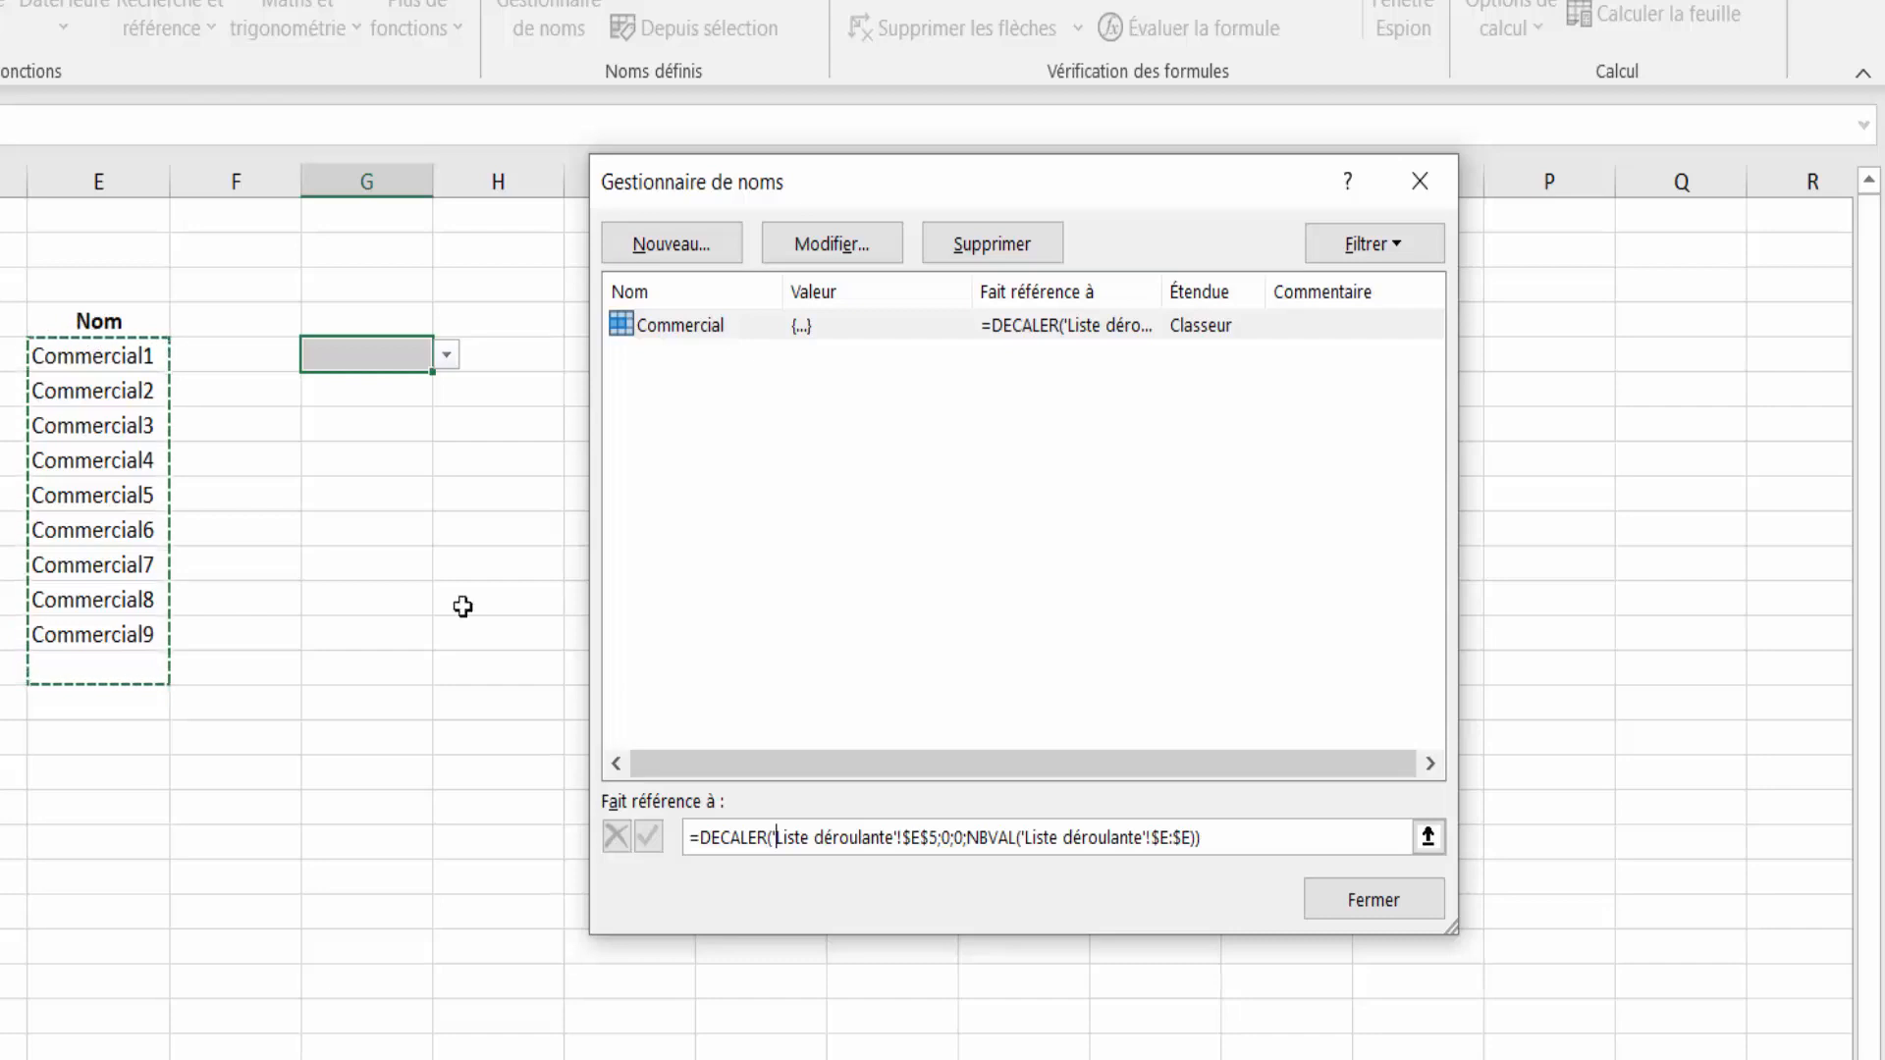
click(1198, 838)
text(-1)
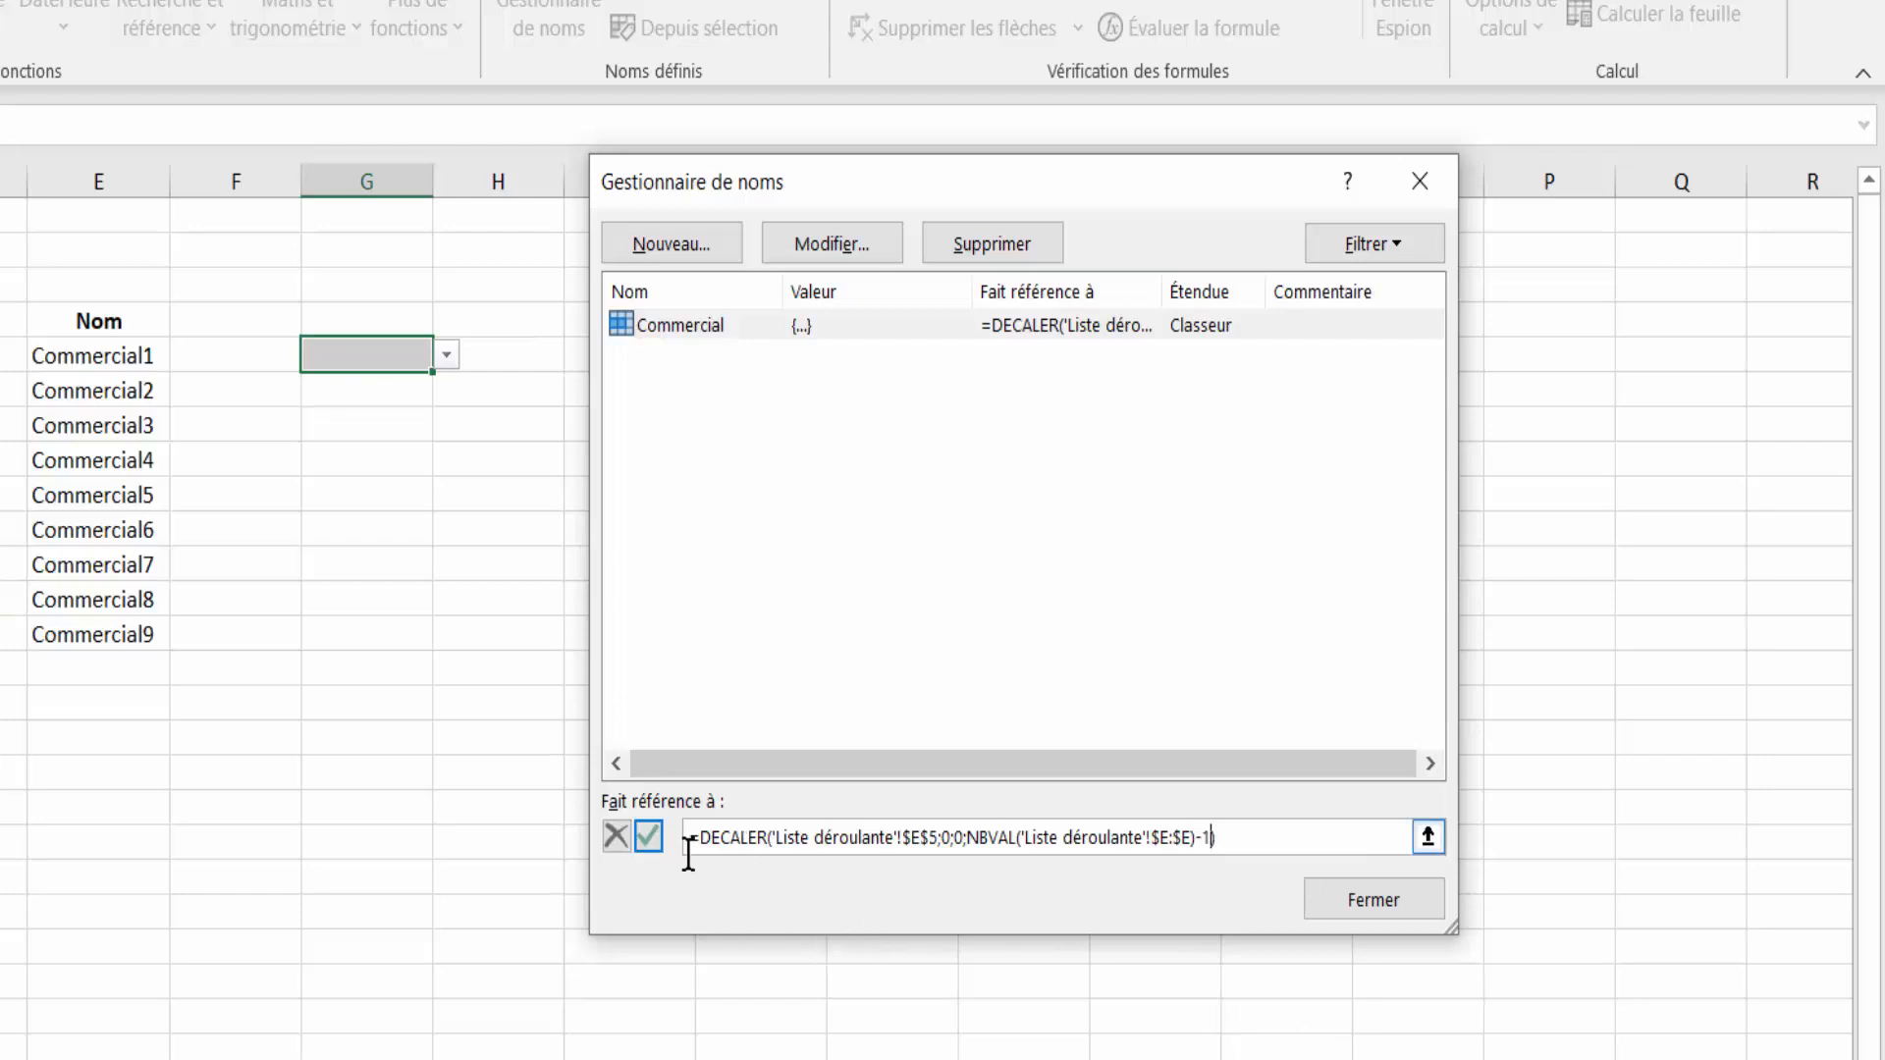
click(759, 837)
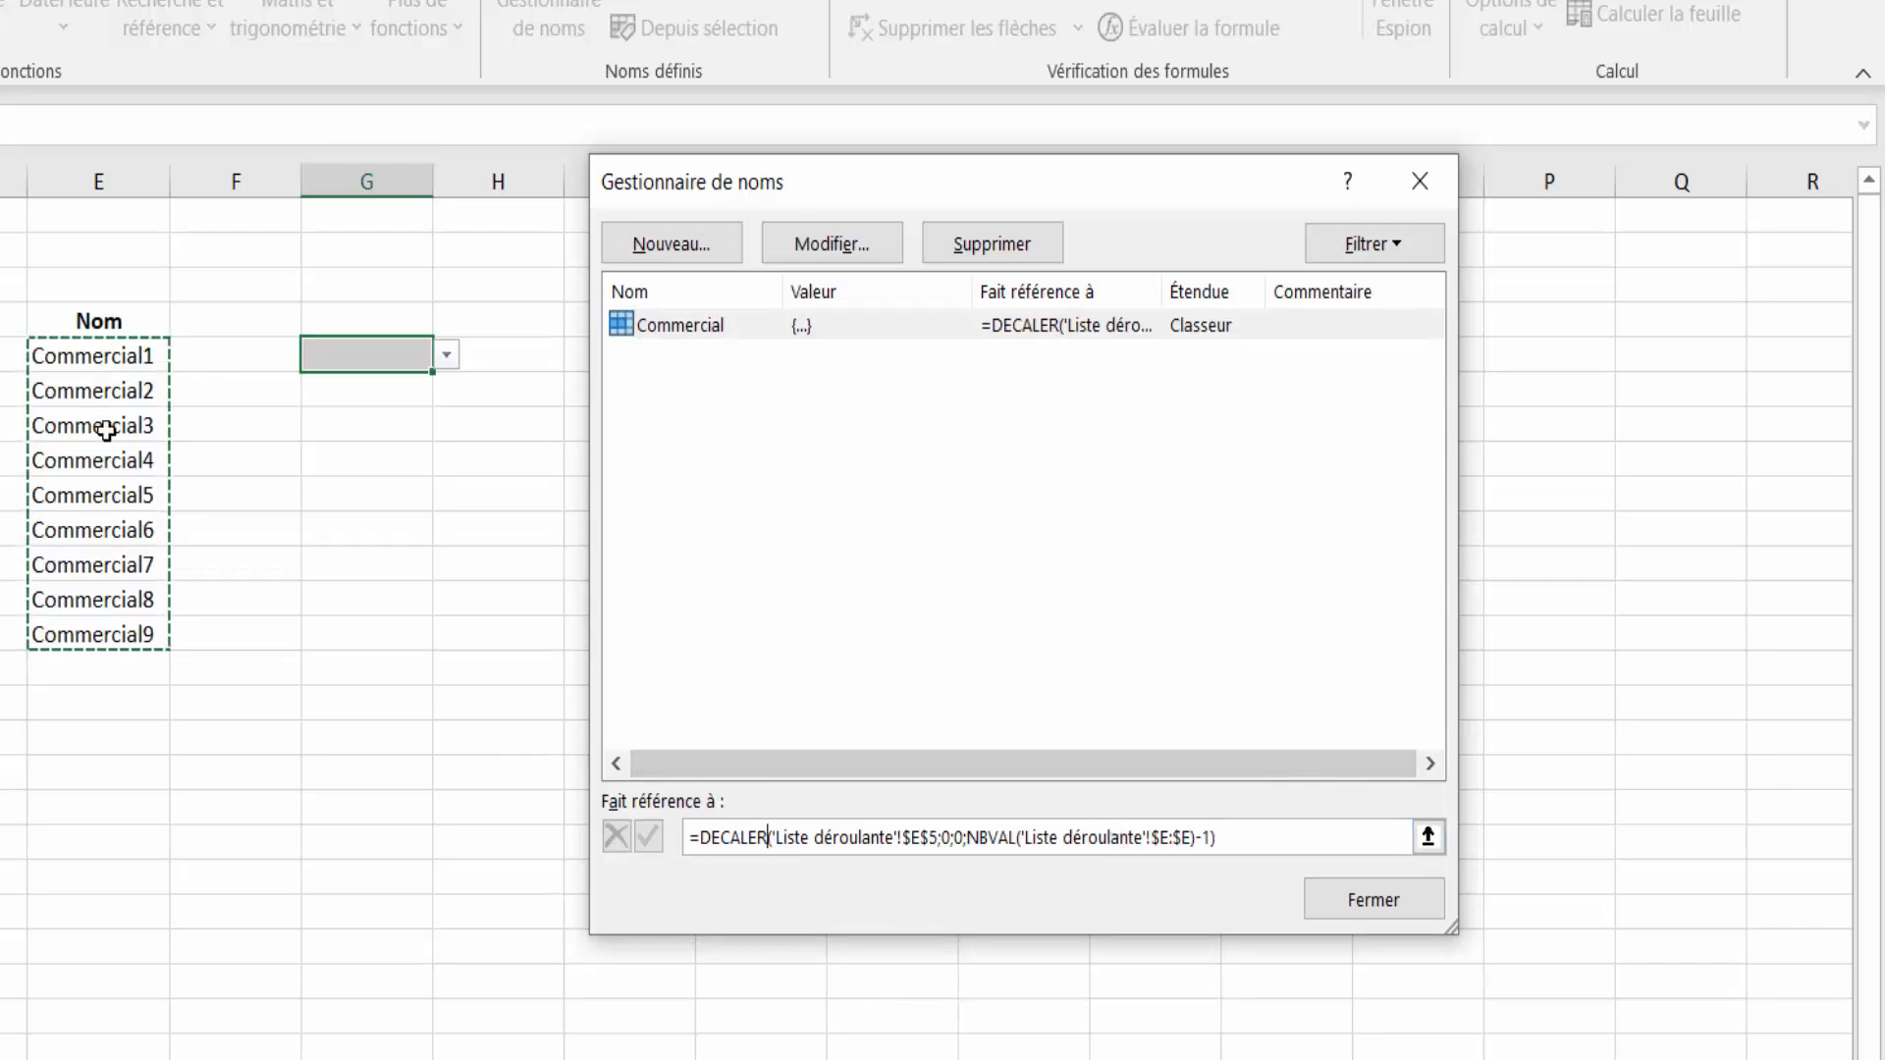
click(1365, 901)
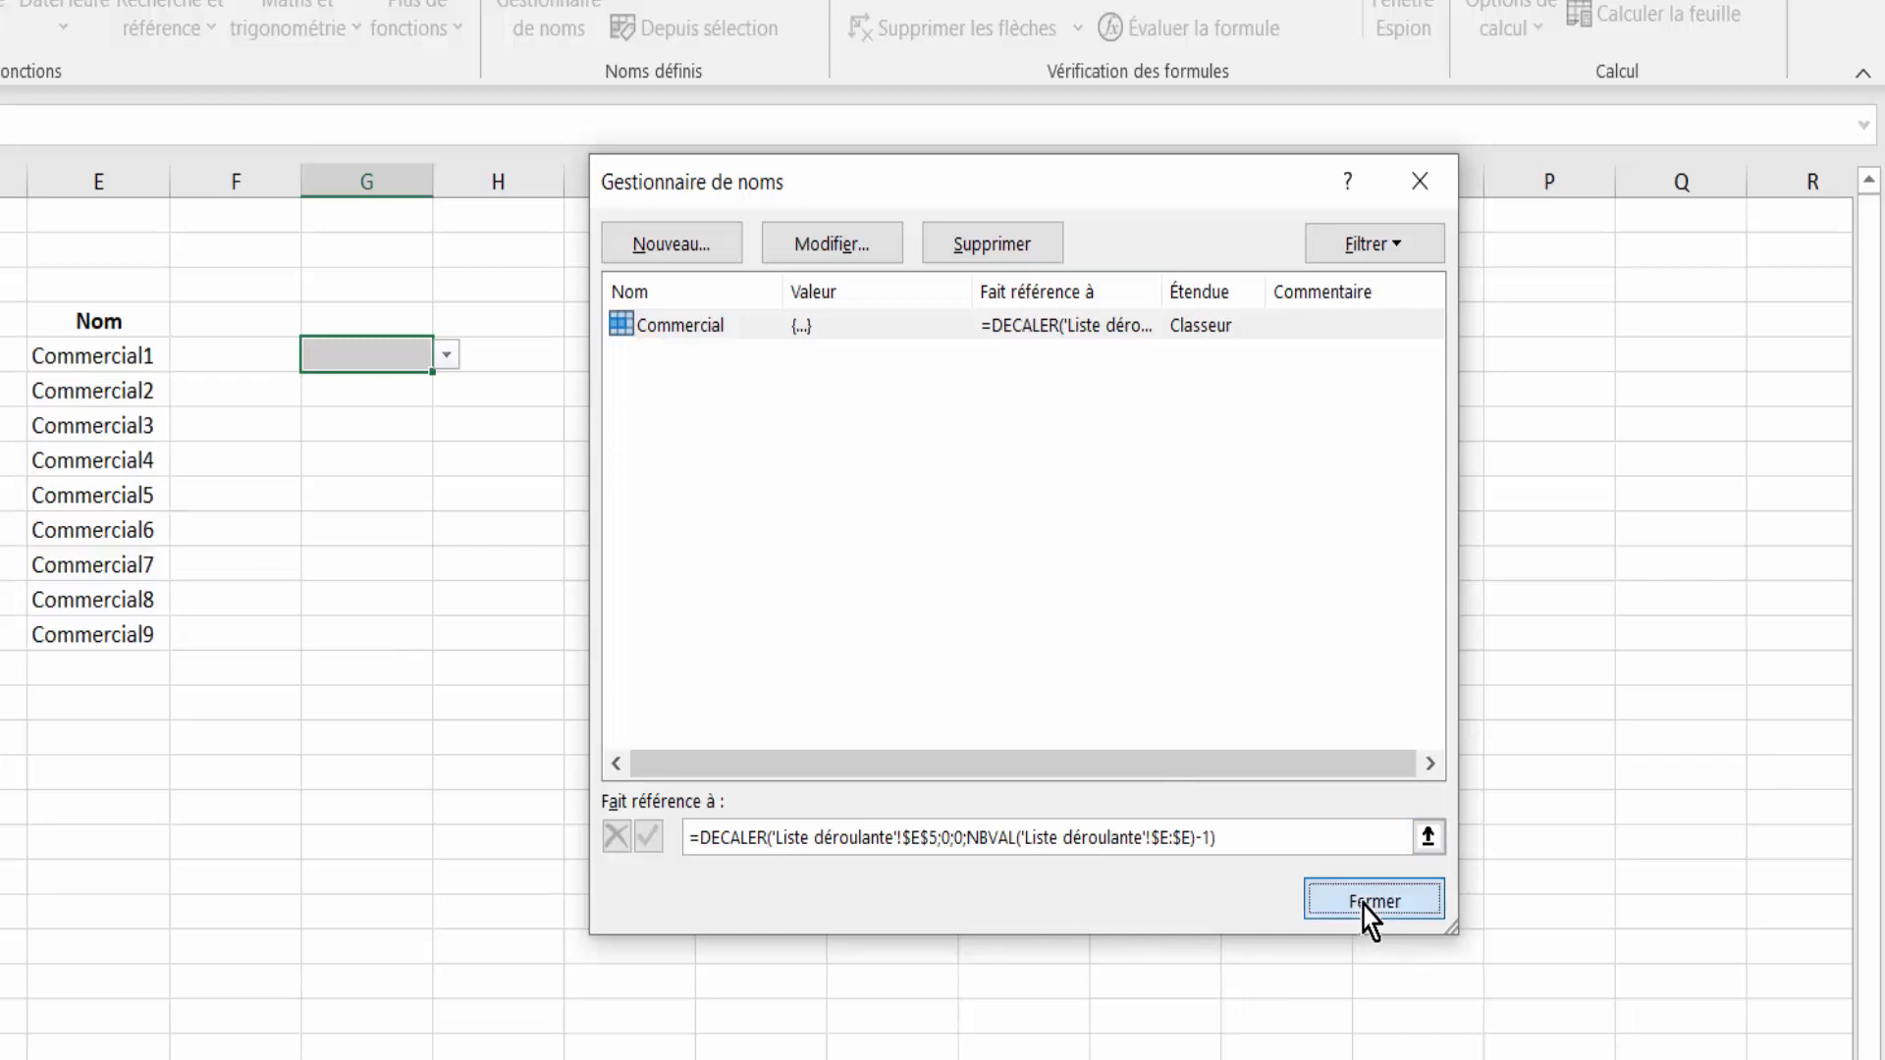
Step: Add Commercial10 in E14 and Commercial11 in E15 at the end of the Nom list
click(97, 668)
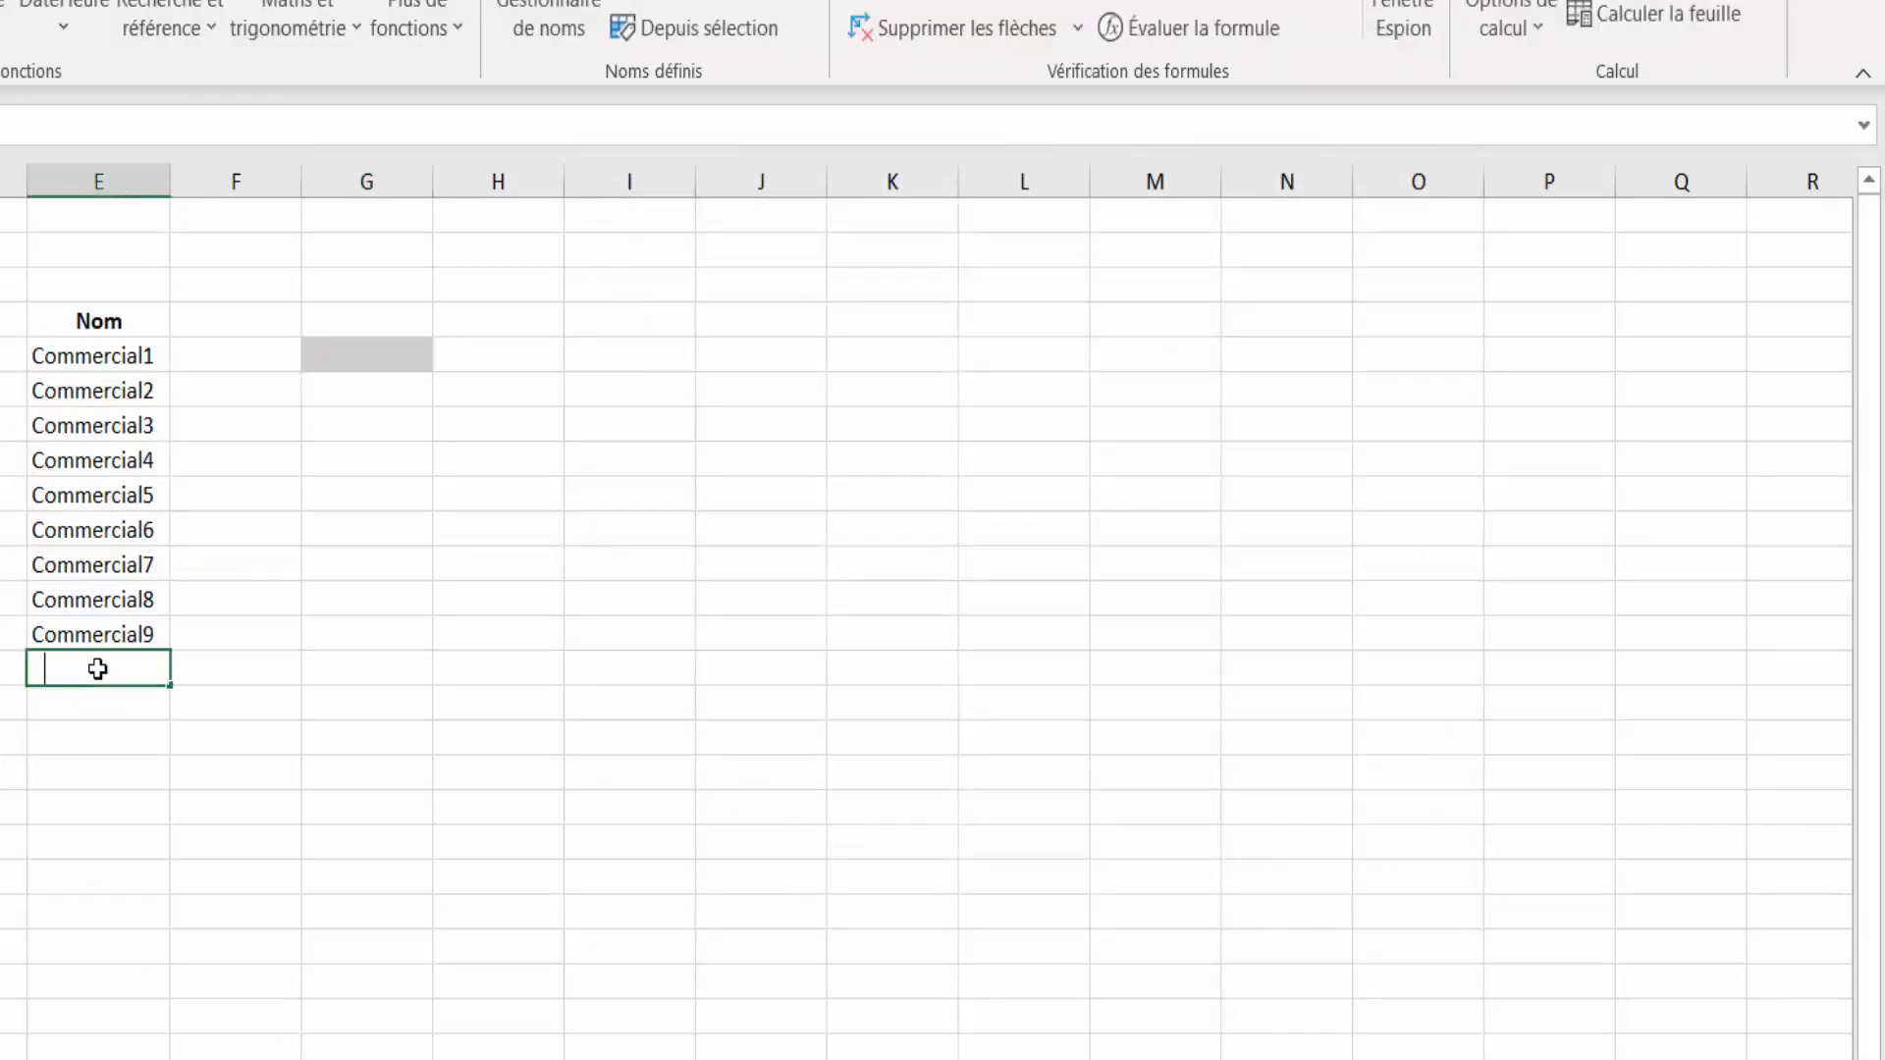
text(Commercial10)
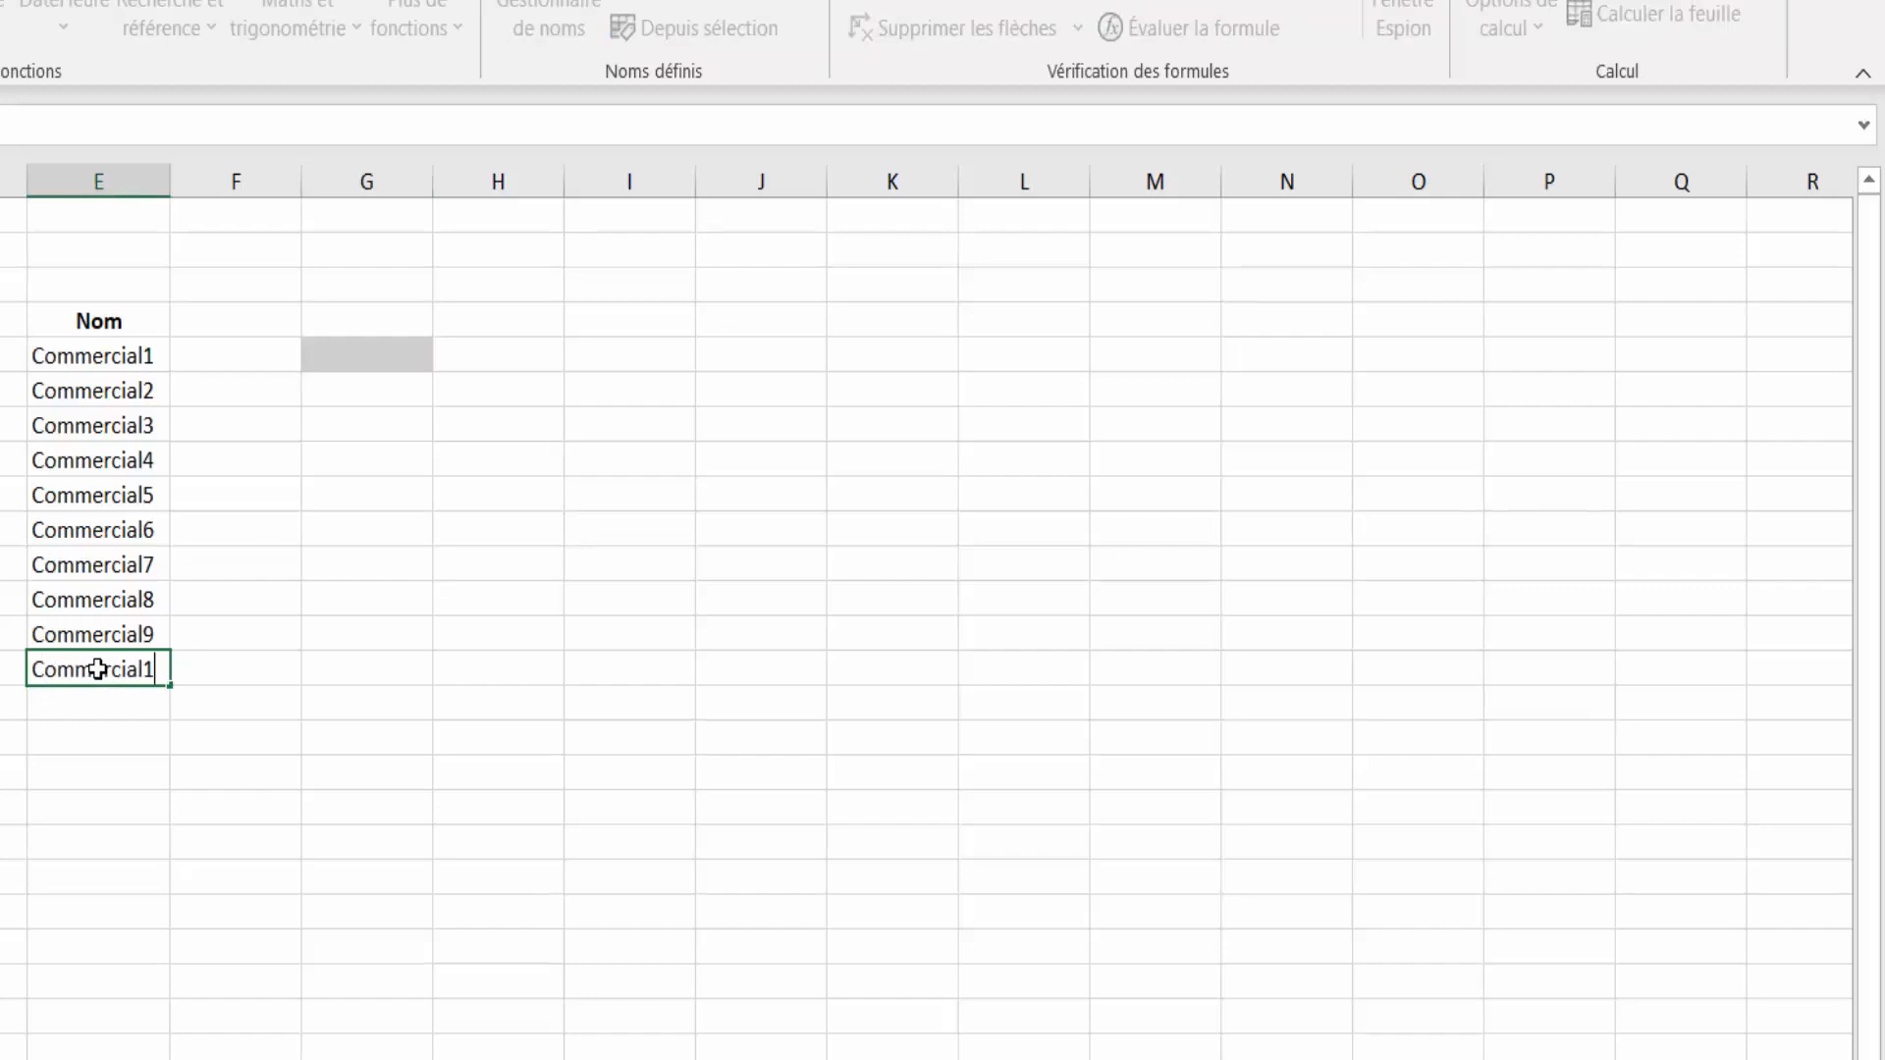
key(Return)
text(cOMMERCIA)
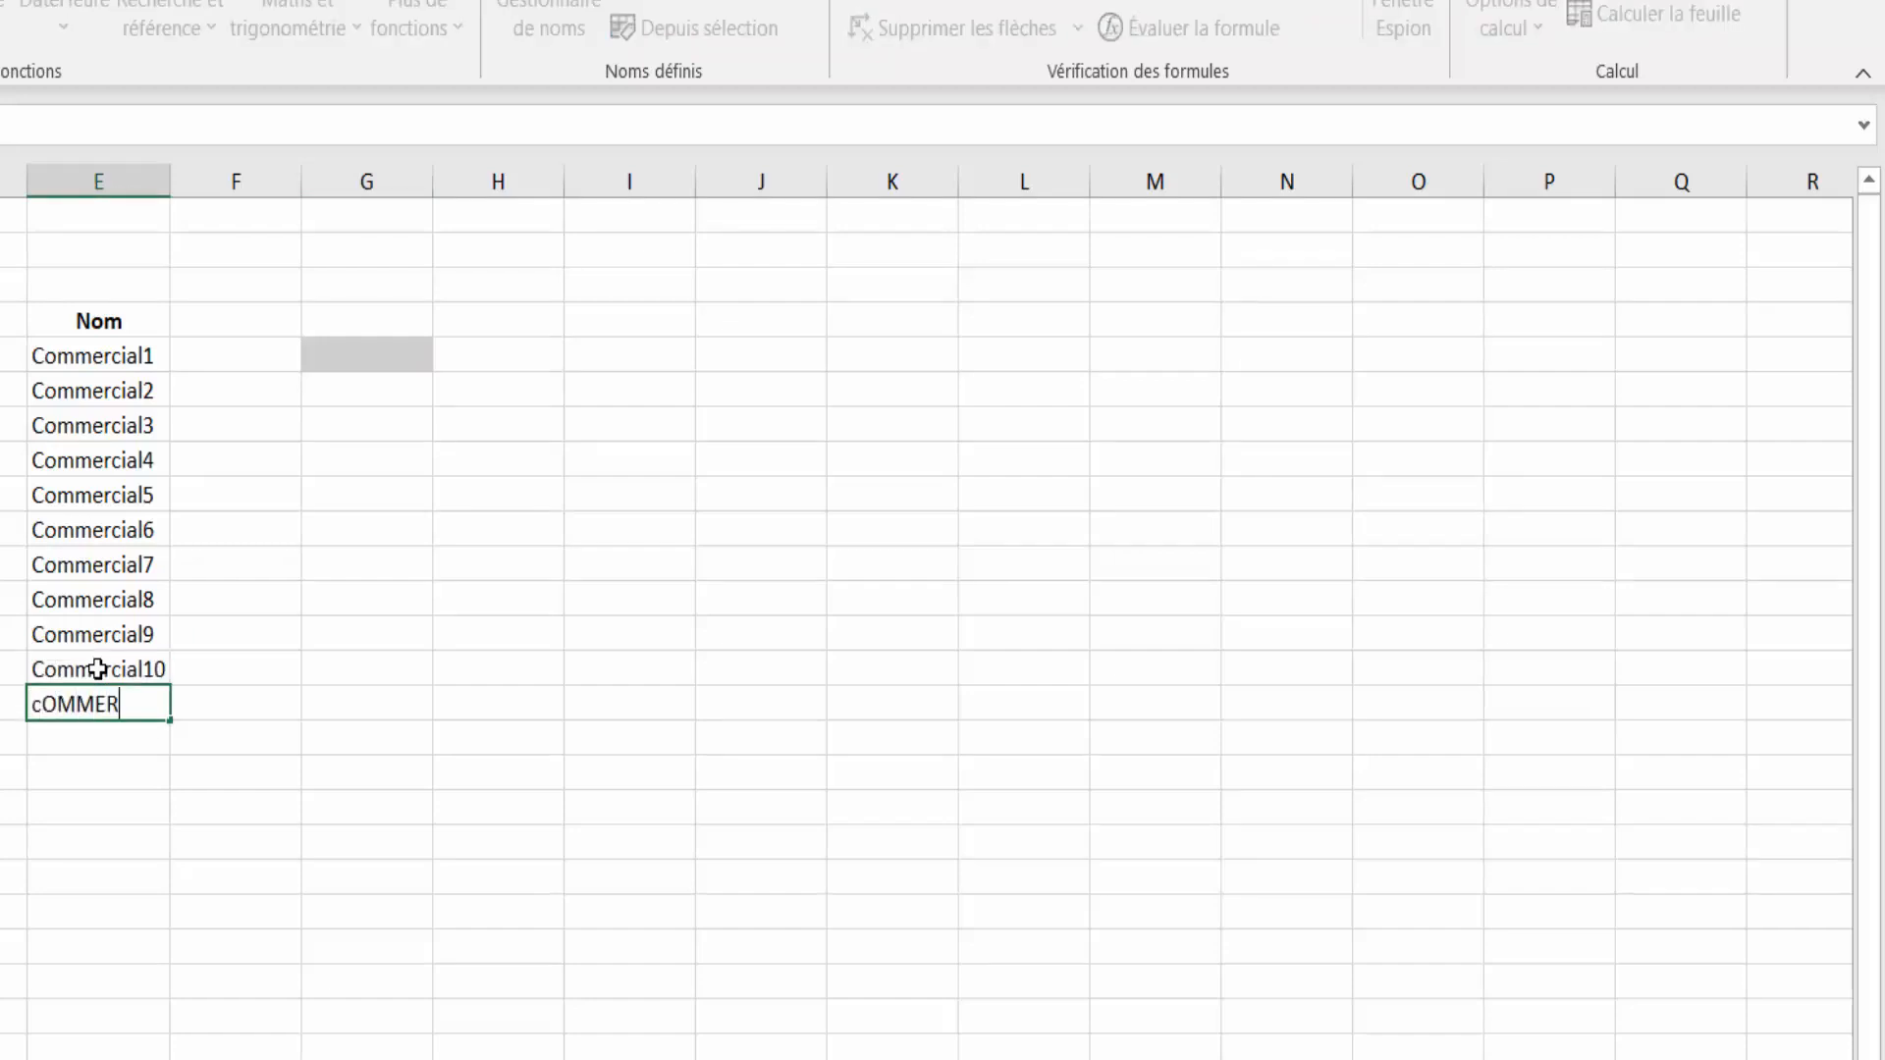
key(BackSpace)
key(BackSpace)
key(BackSpace)
key(BackSpace)
key(BackSpace)
key(BackSpace)
key(BackSpace)
key(BackSpace)
key(BackSpace)
text(Commercial11)
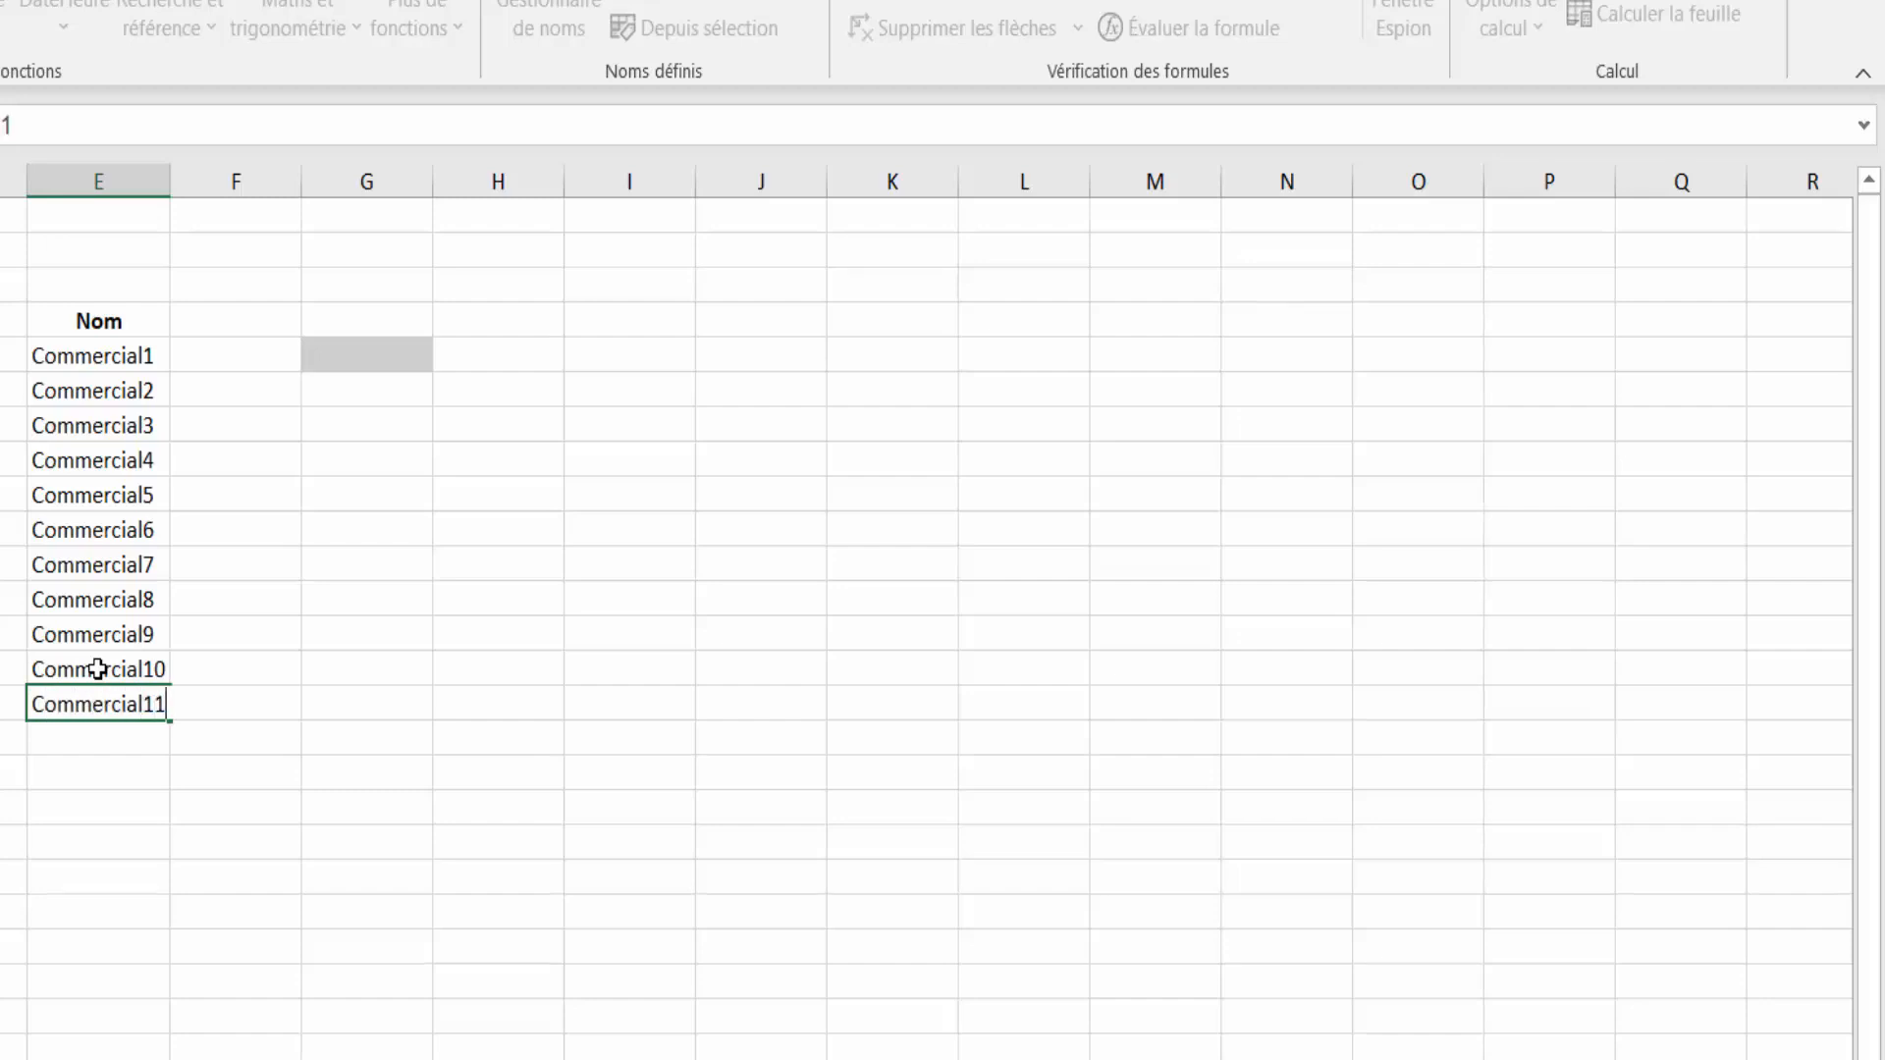
key(Return)
Step: Check the end of G5's drop-down list for the newly added representatives, and close it without choosing one
click(352, 352)
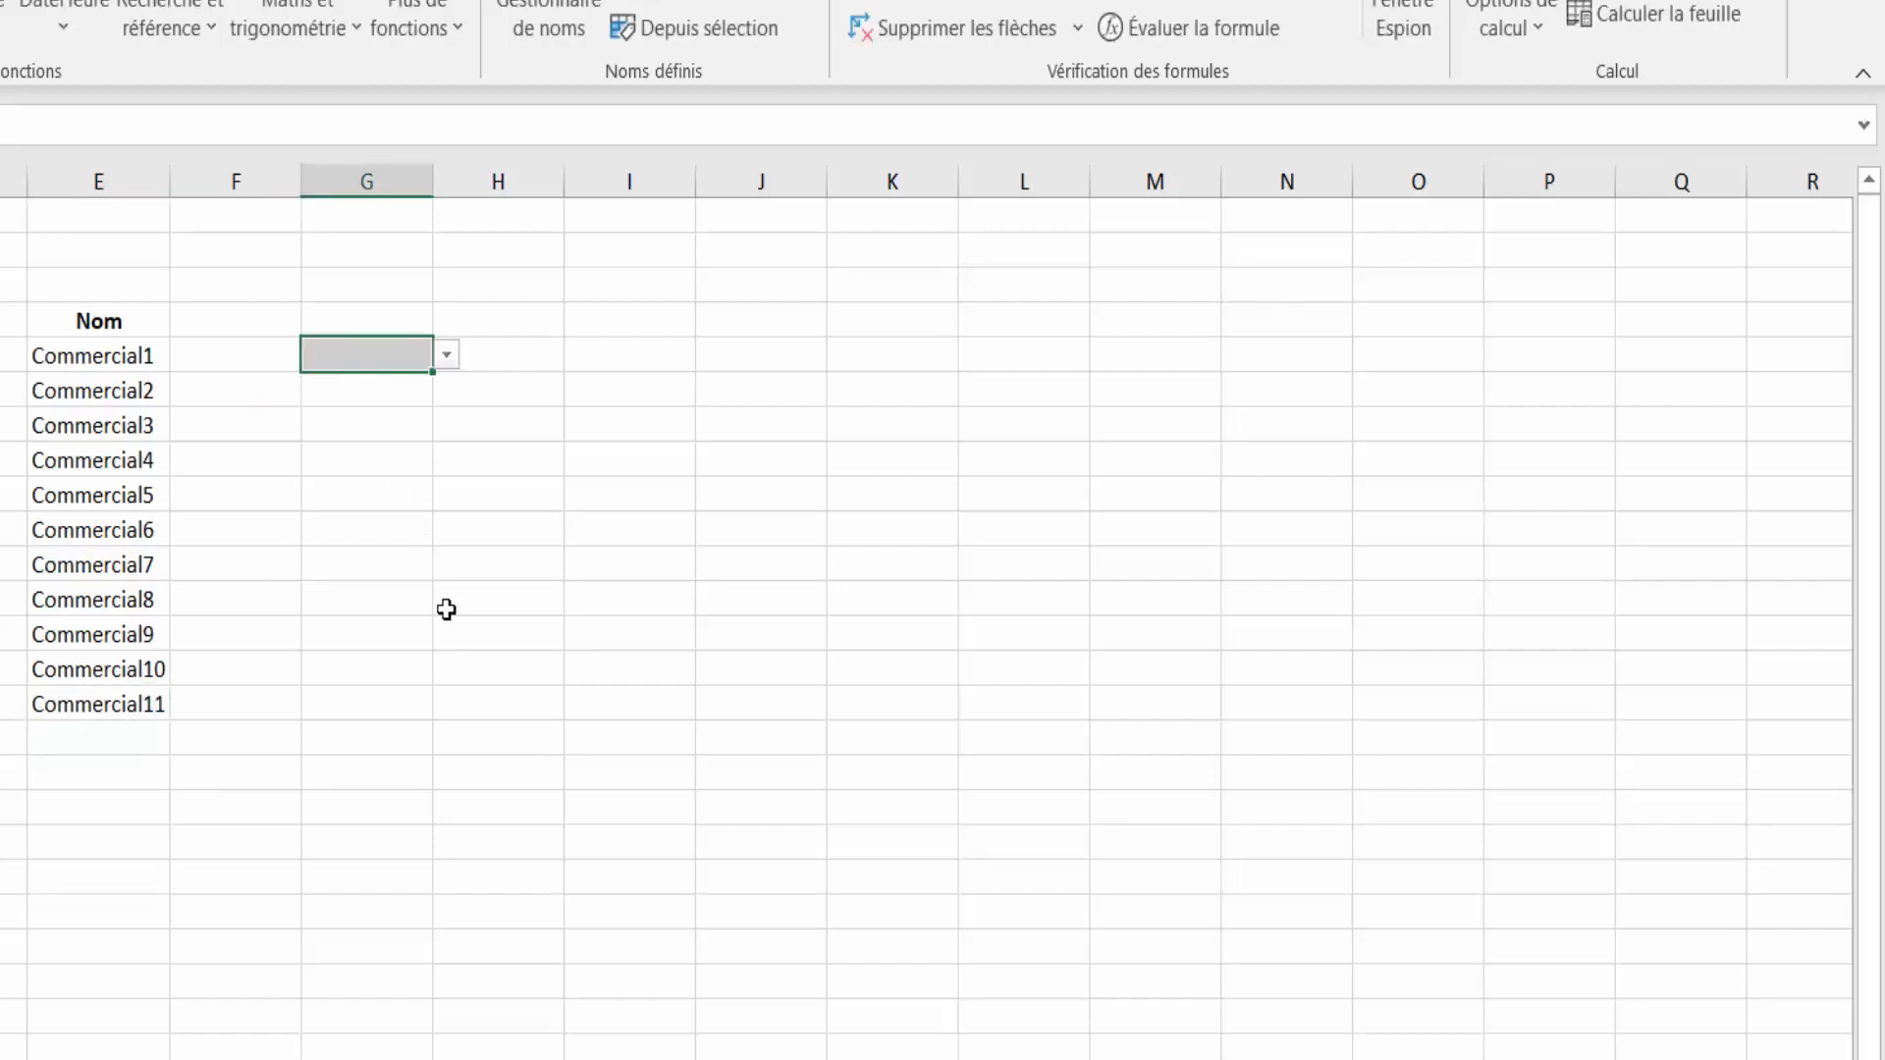
click(448, 355)
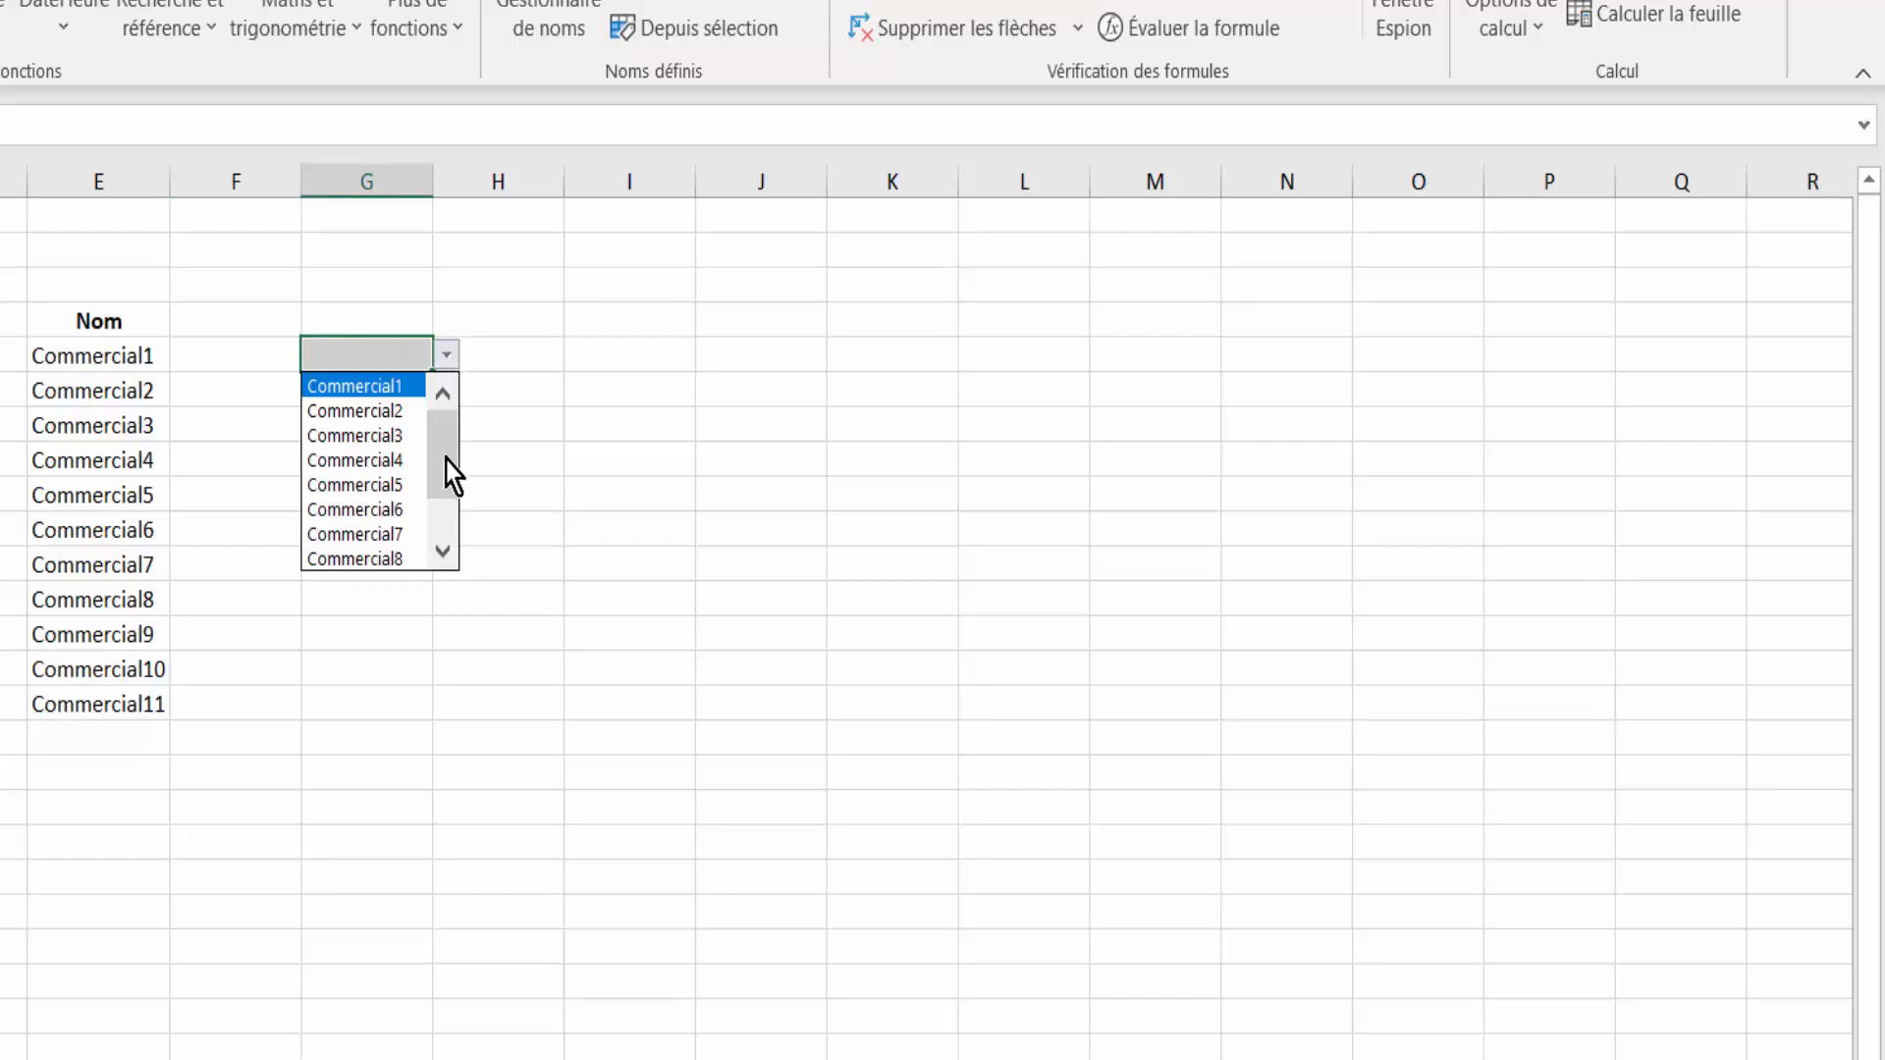
drag(445, 462, 450, 522)
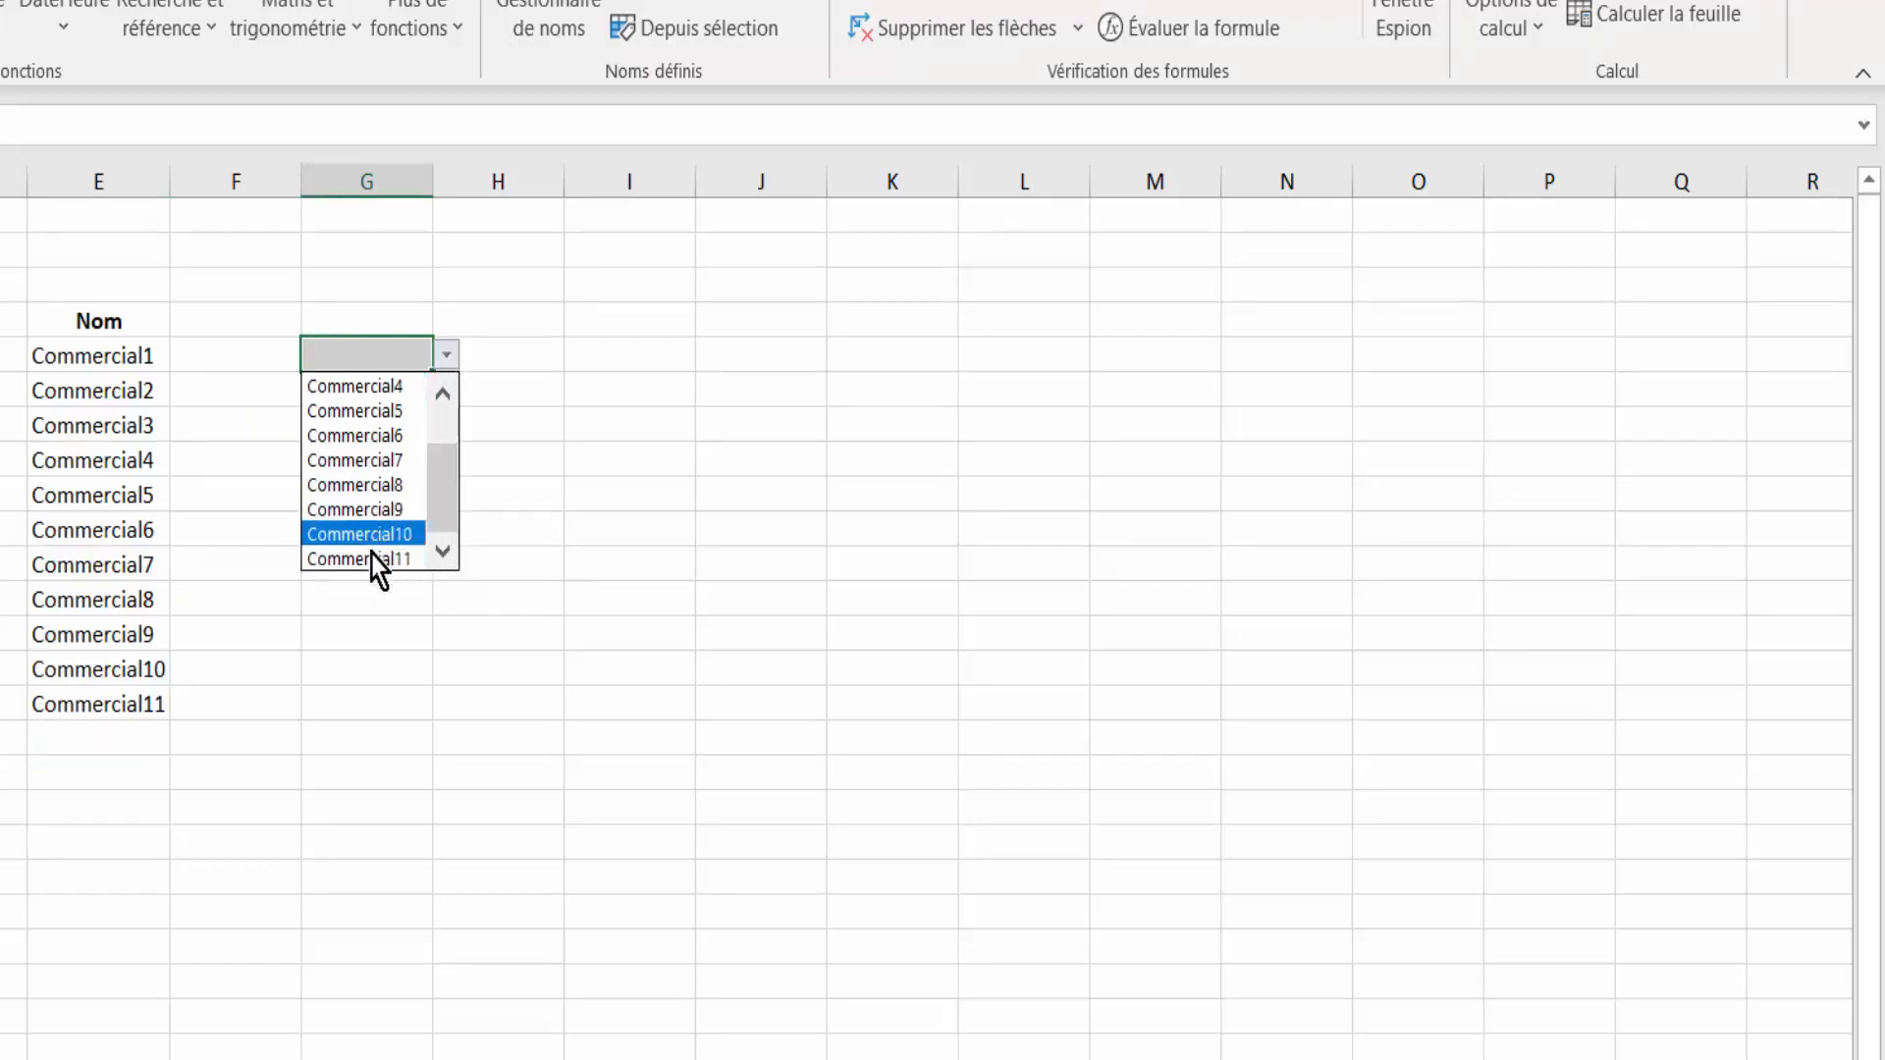
click(397, 656)
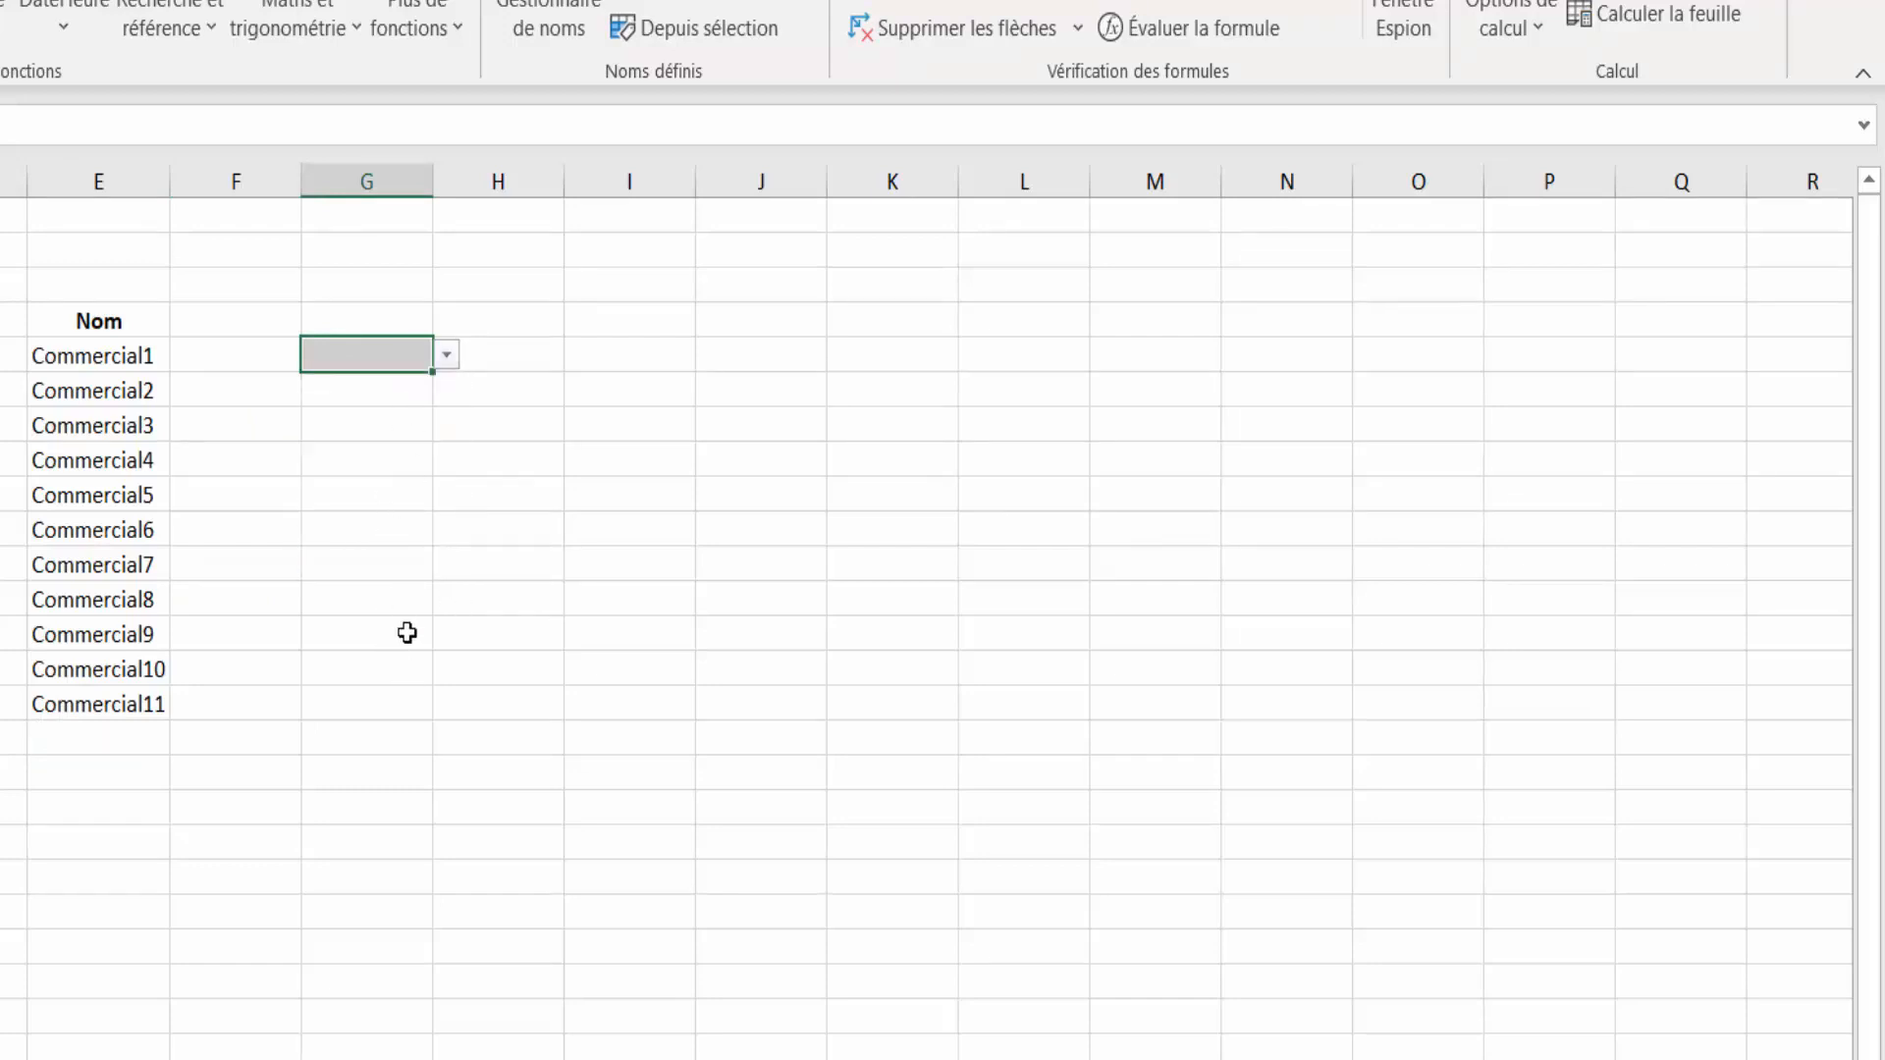
click(407, 633)
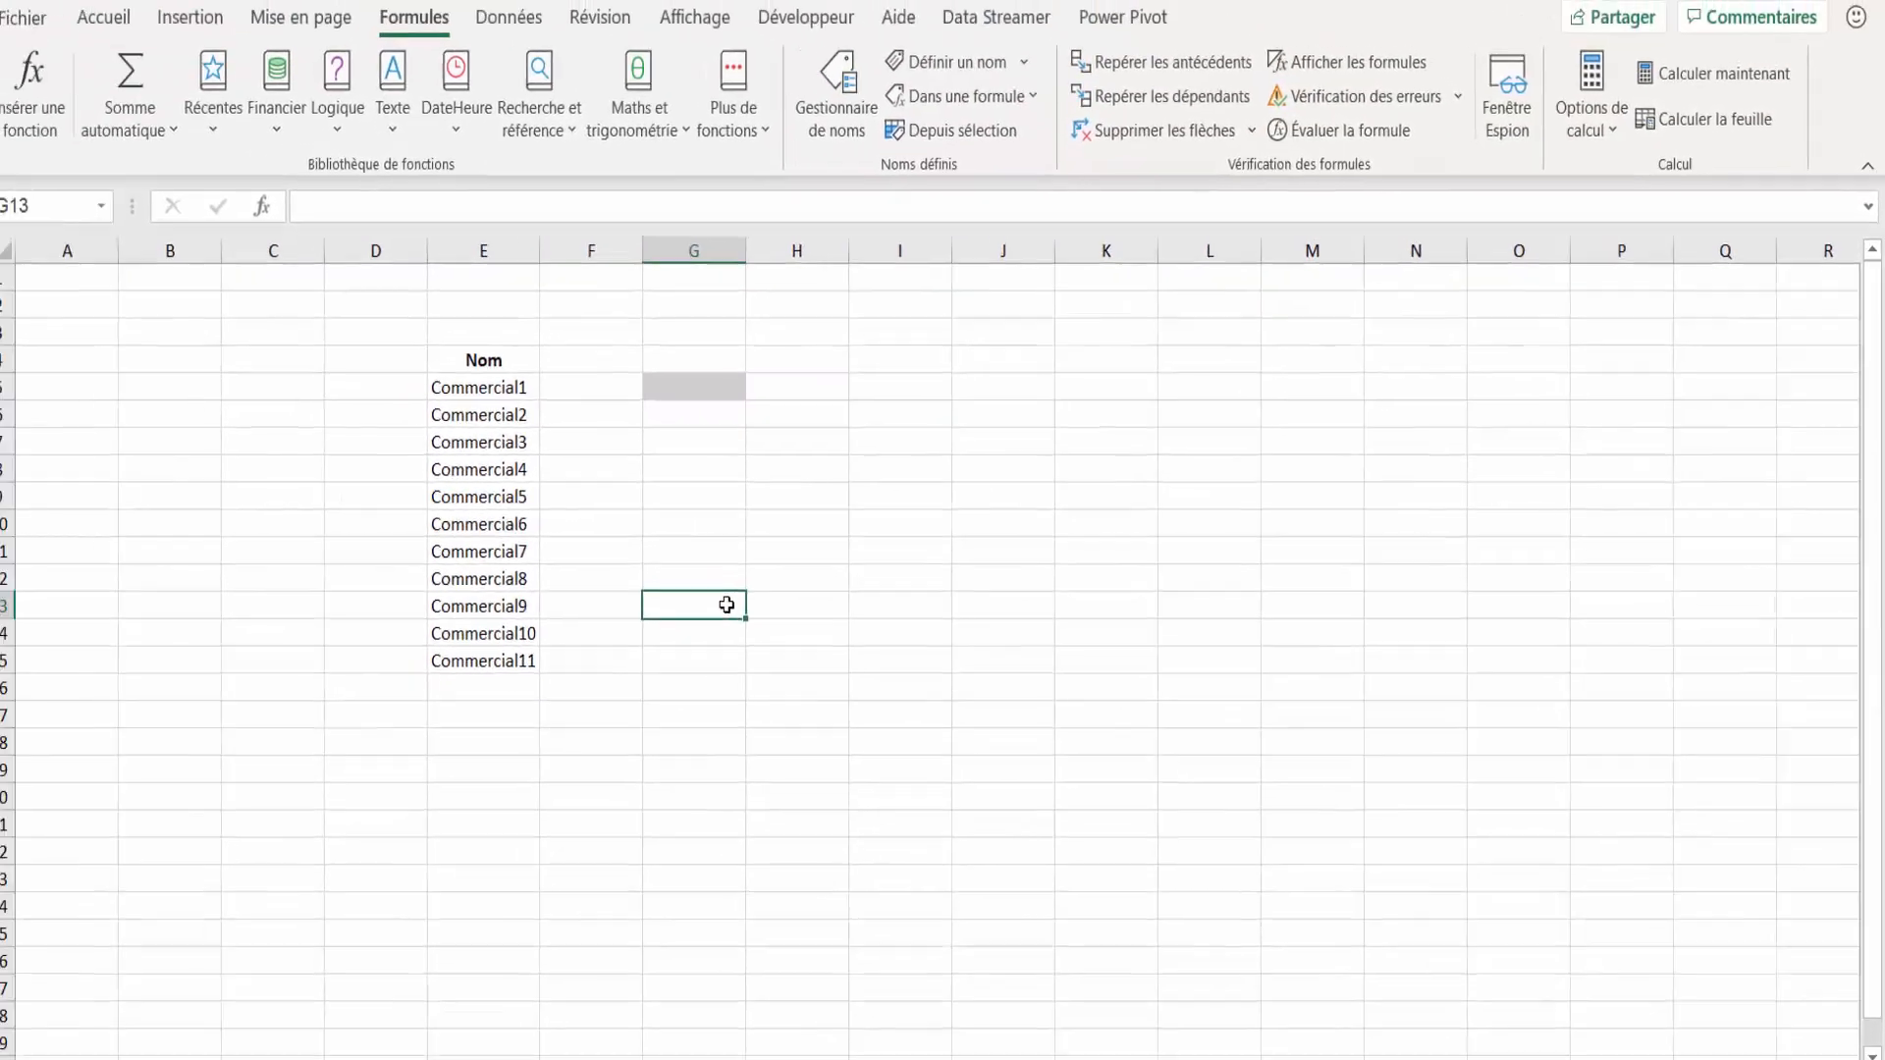